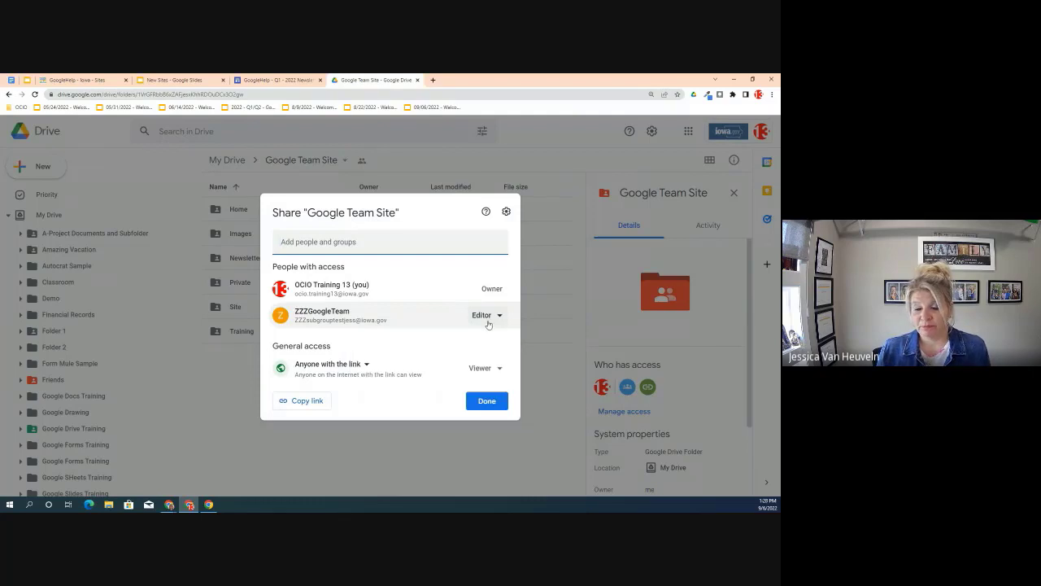
Close the sharing settings, then create a Google Doc in Training that inherits the folder's sharing.
left_click(492, 402)
left_click(241, 284)
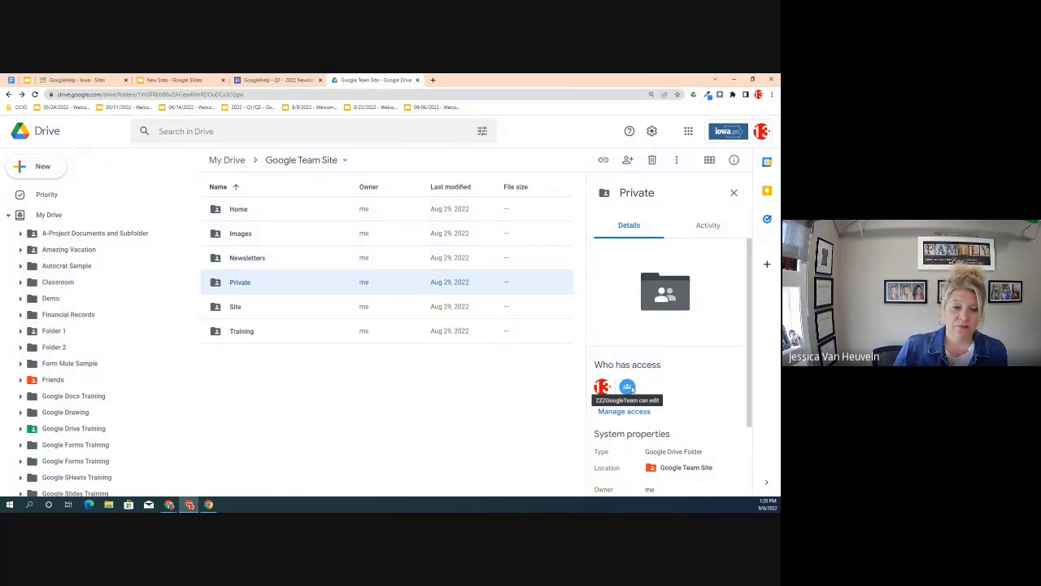
double_click(239, 331)
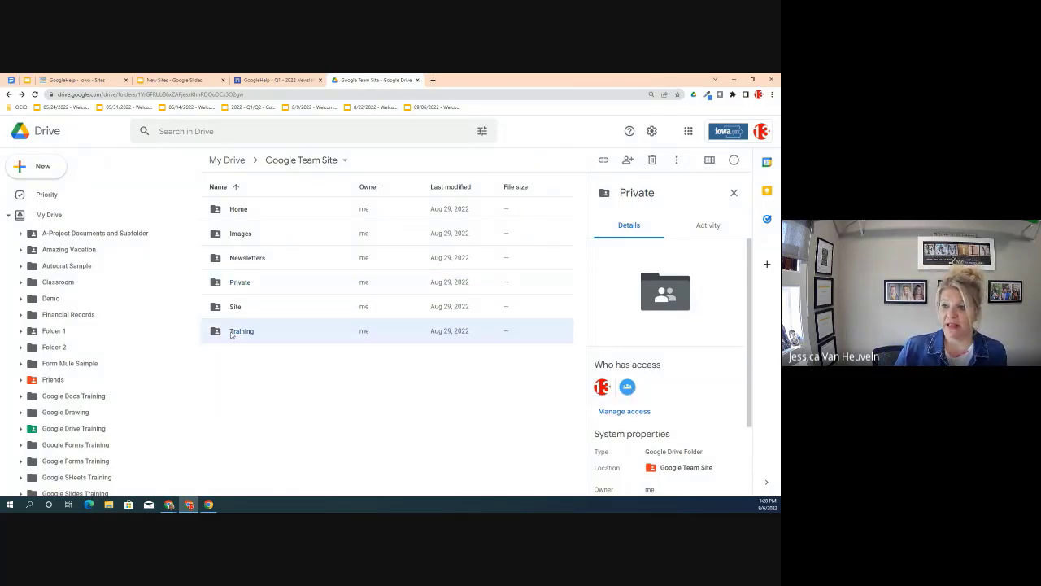
right_click(232, 224)
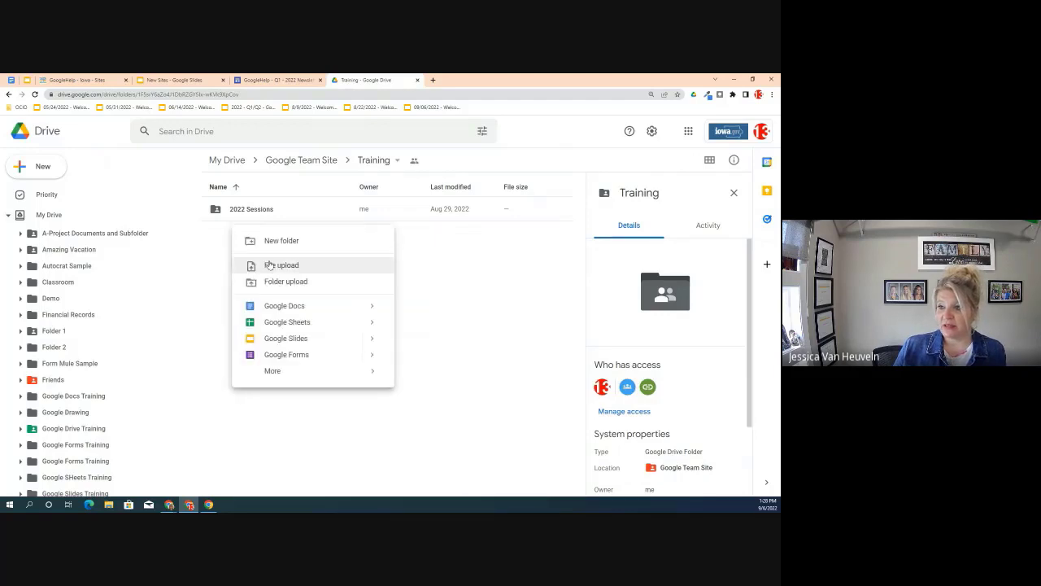
left_click(269, 306)
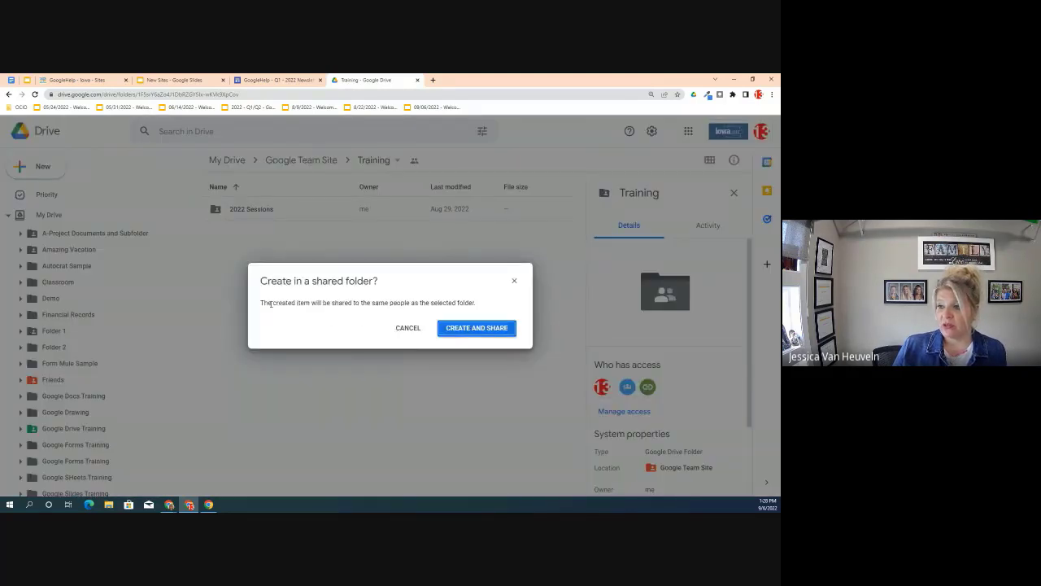
left_click(474, 328)
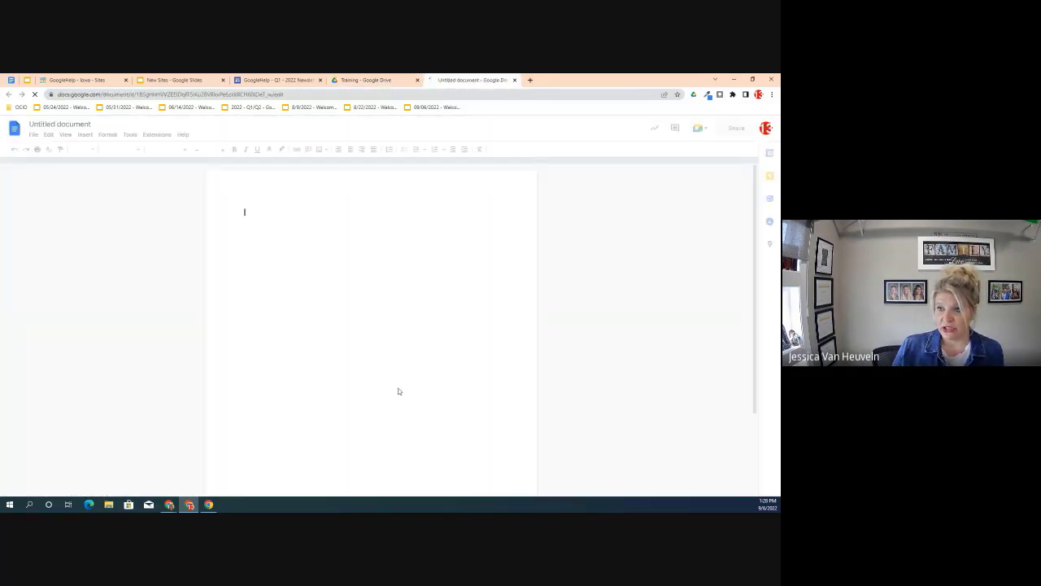
Title the untitled document 'Test' and return to the Training folder in Drive.
left_click(65, 124)
type("Test")
key("Return")
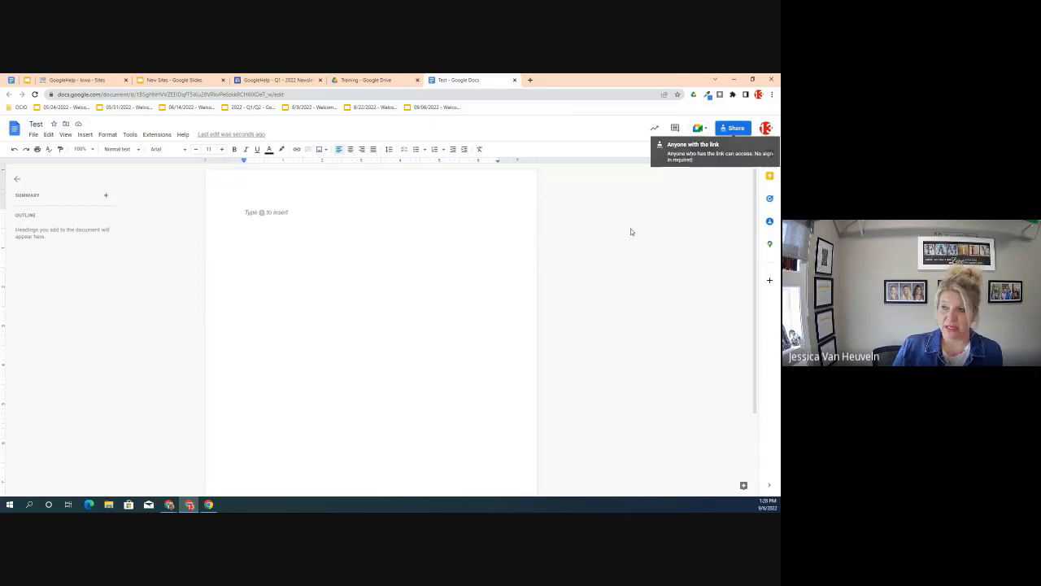
left_click(378, 78)
left_click(477, 328)
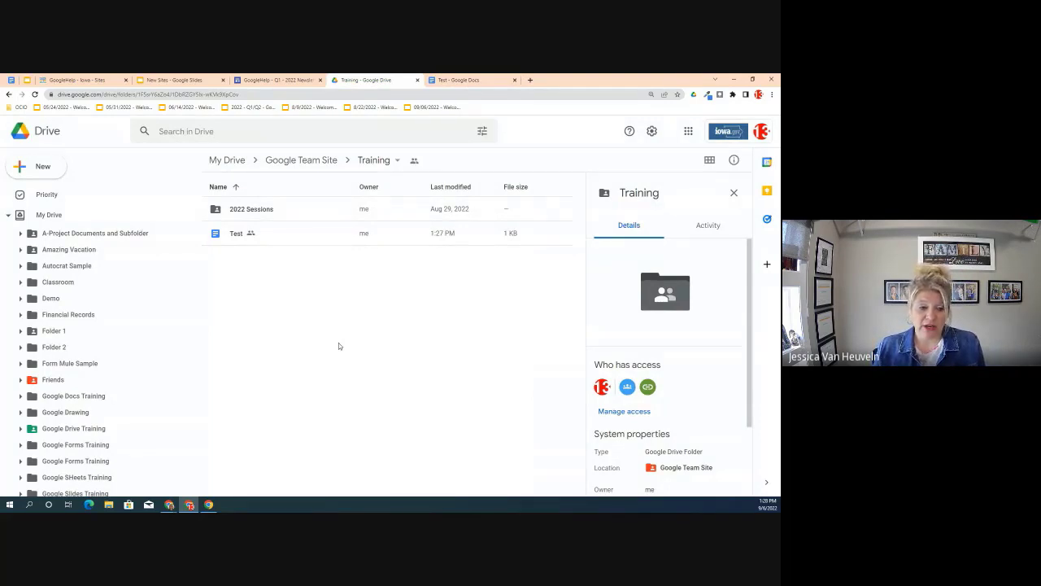
Check access on the Home, Training, Newsletters, Private and Communications folders, ending in Google Team Site.
left_click(290, 159)
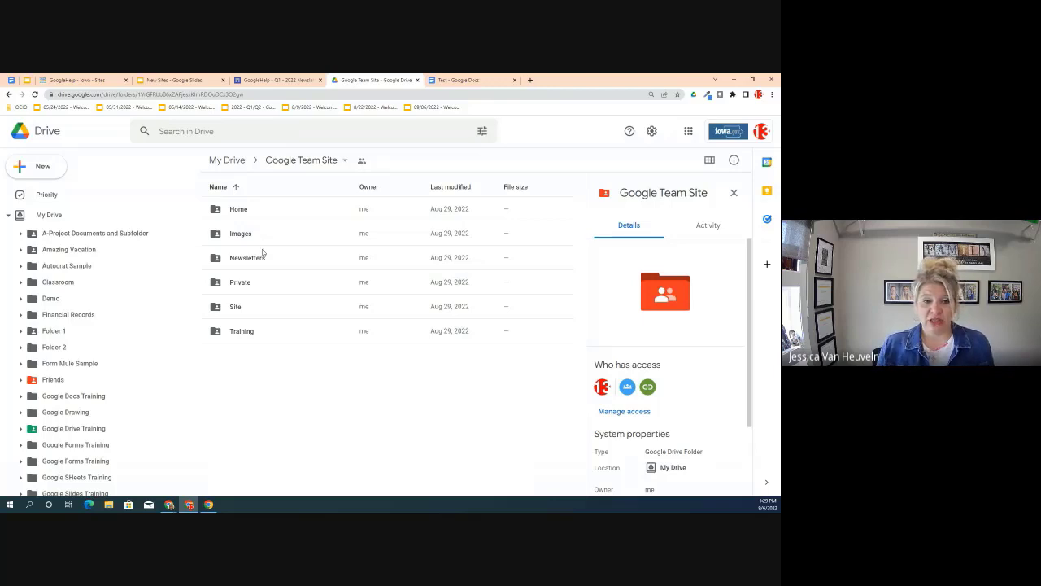
left_click(255, 210)
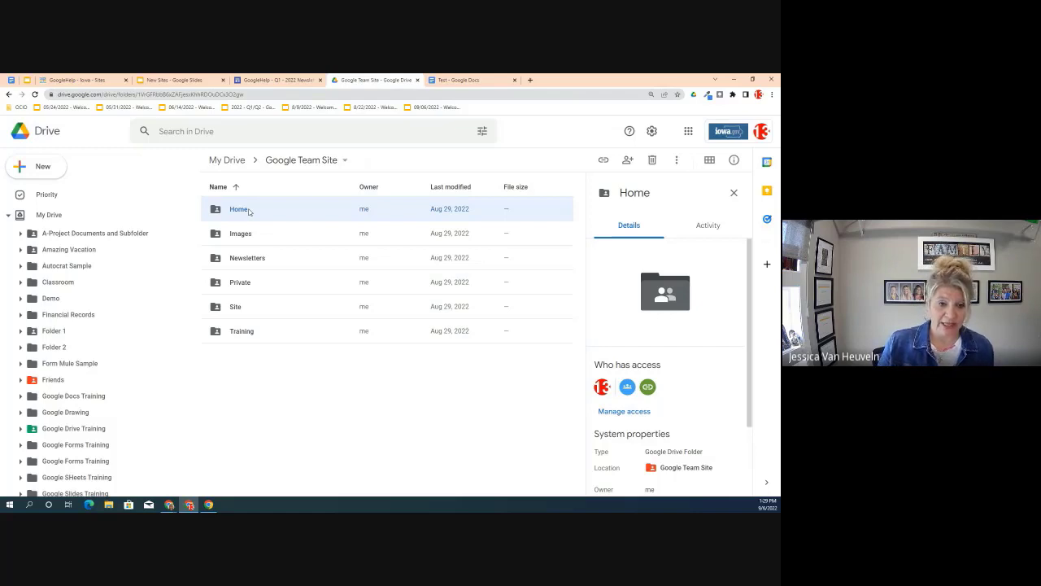
left_click(242, 333)
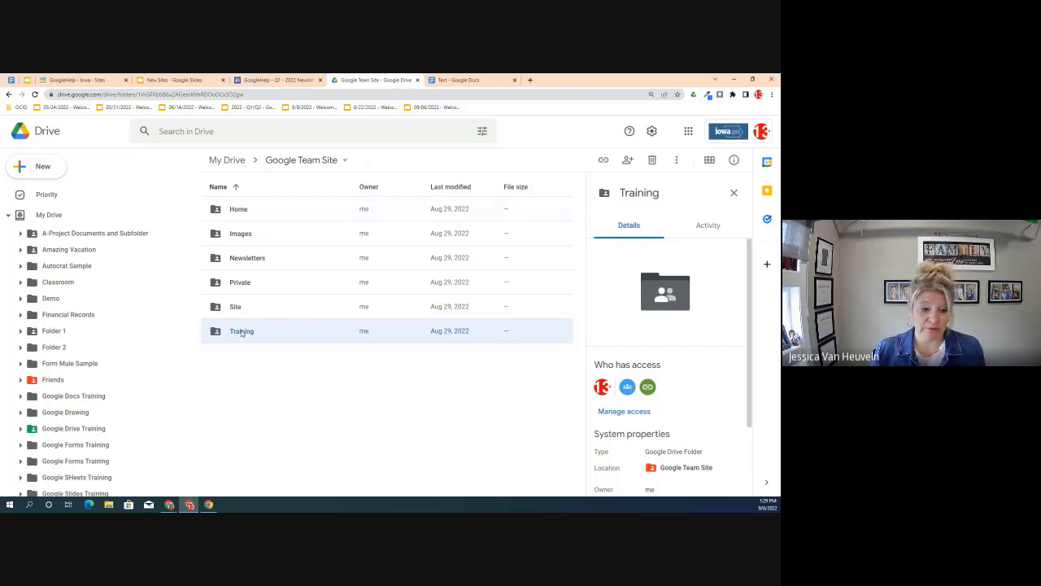
left_click(257, 264)
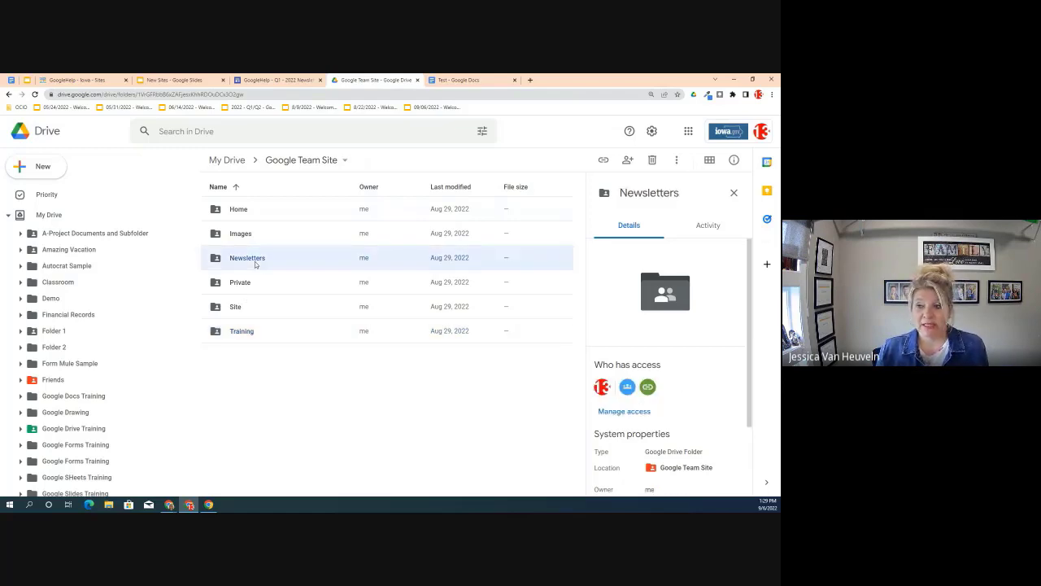
left_click(241, 286)
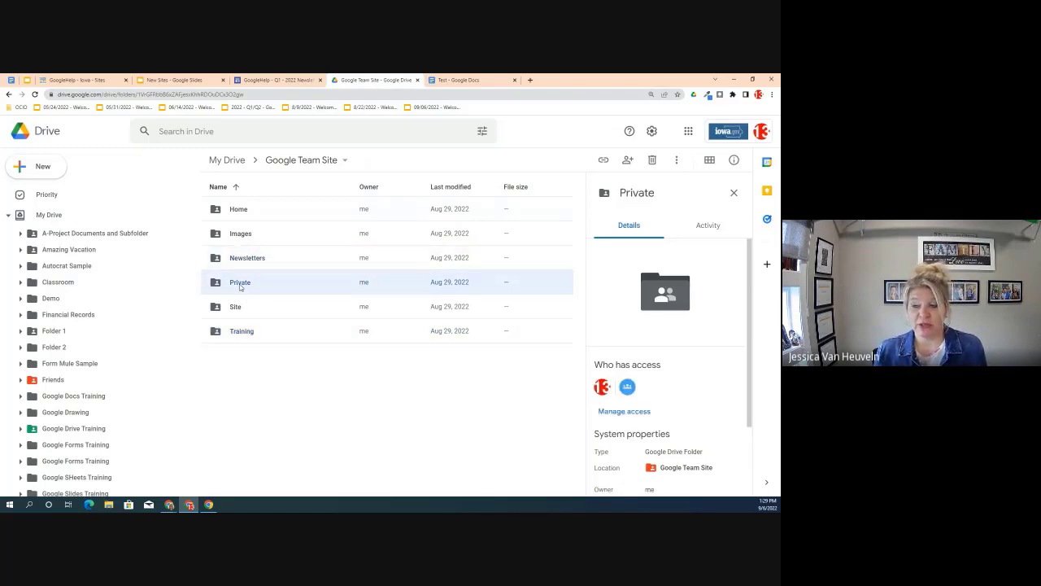
double_click(240, 285)
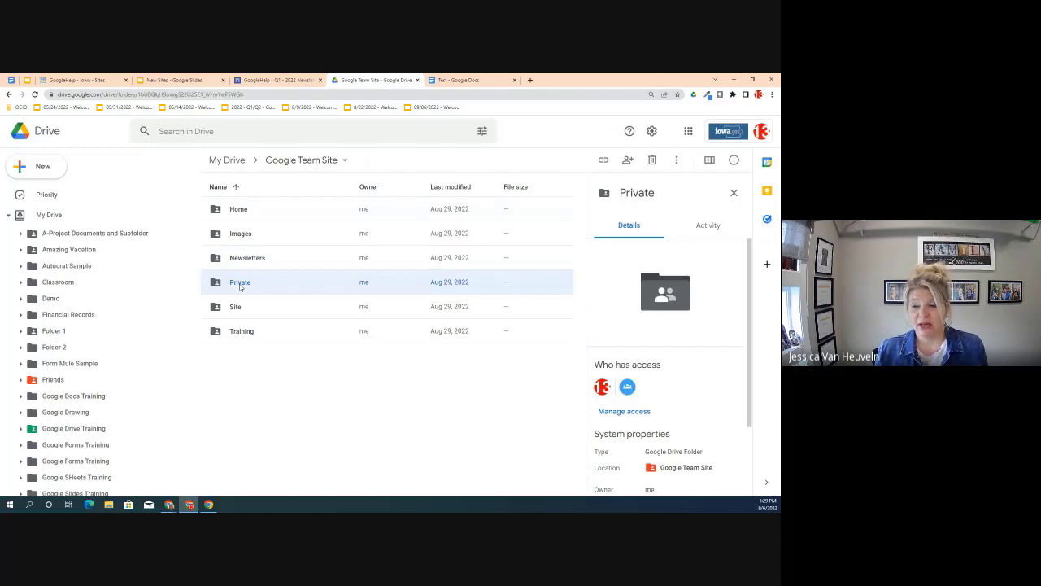
left_click(245, 211)
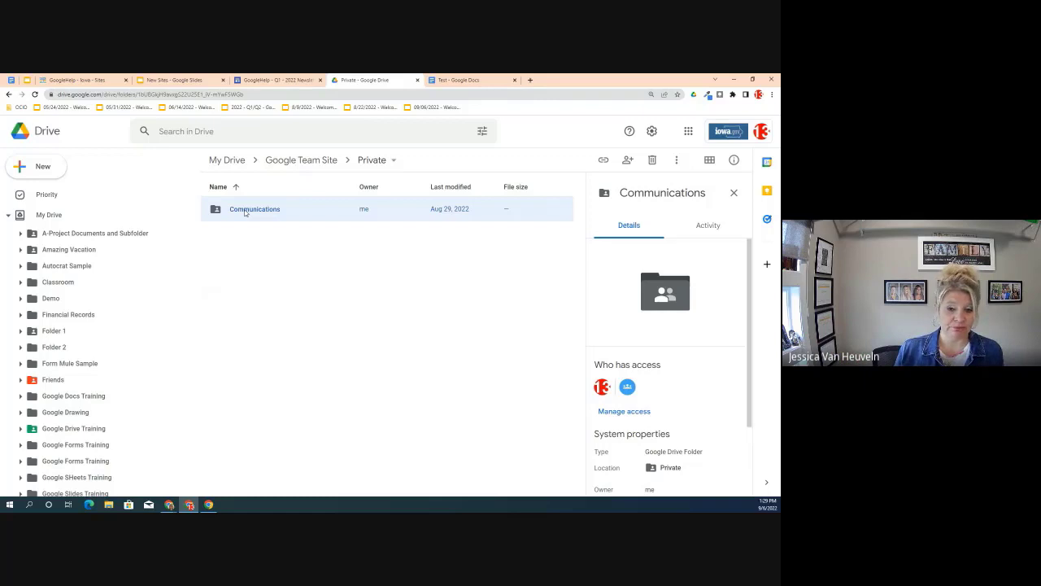
left_click(301, 159)
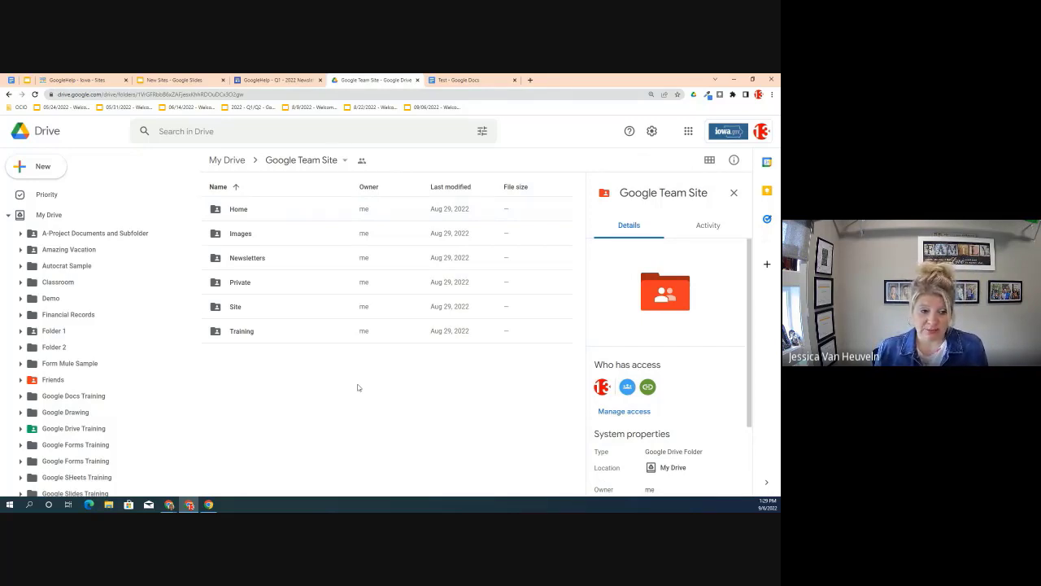
Advance the deck to the fully revealed 'Step 2: Create a Site' slide, then open a new tab.
left_click(168, 78)
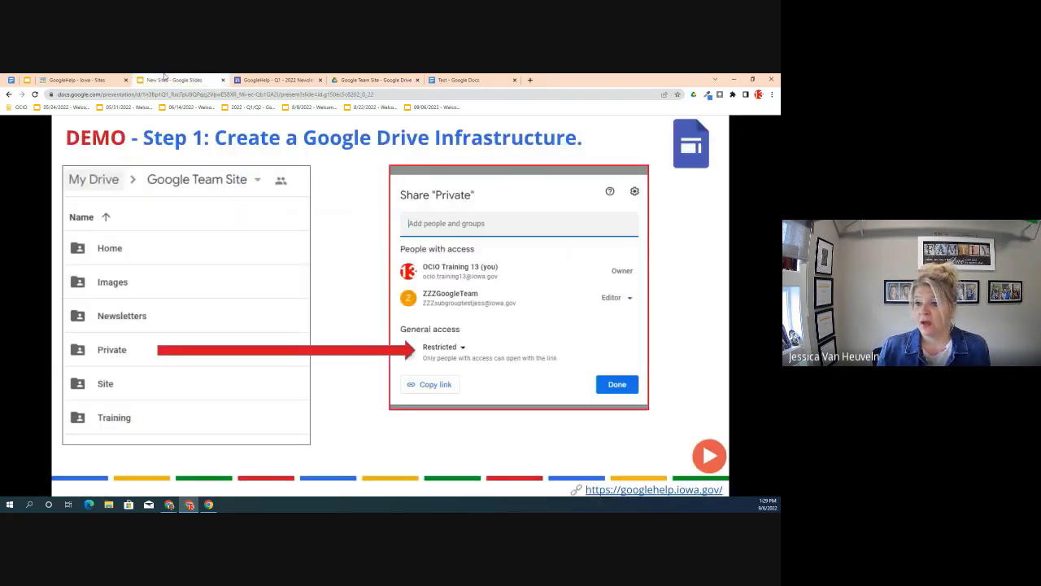
left_click(364, 452)
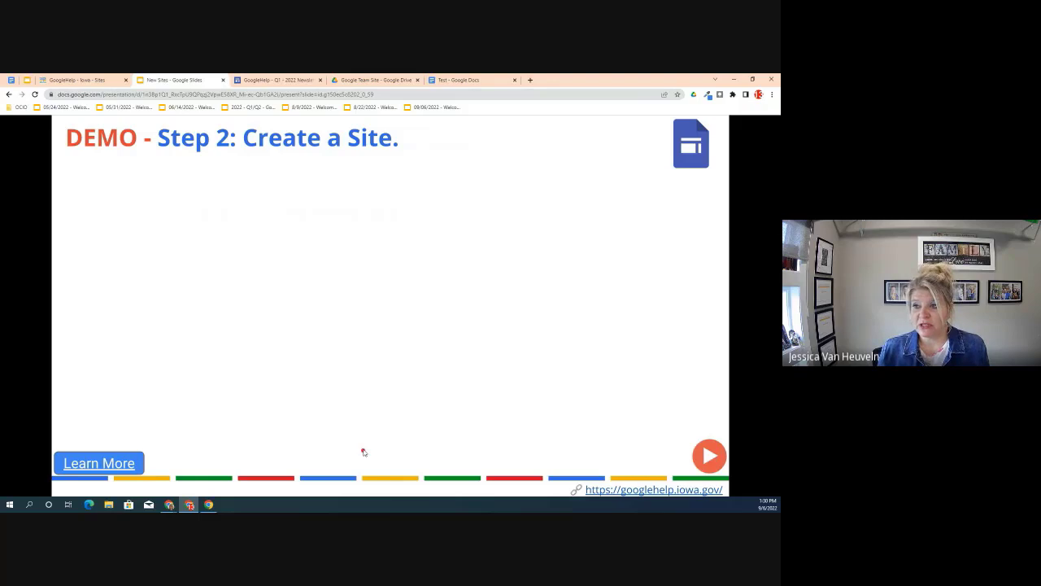
left_click(364, 452)
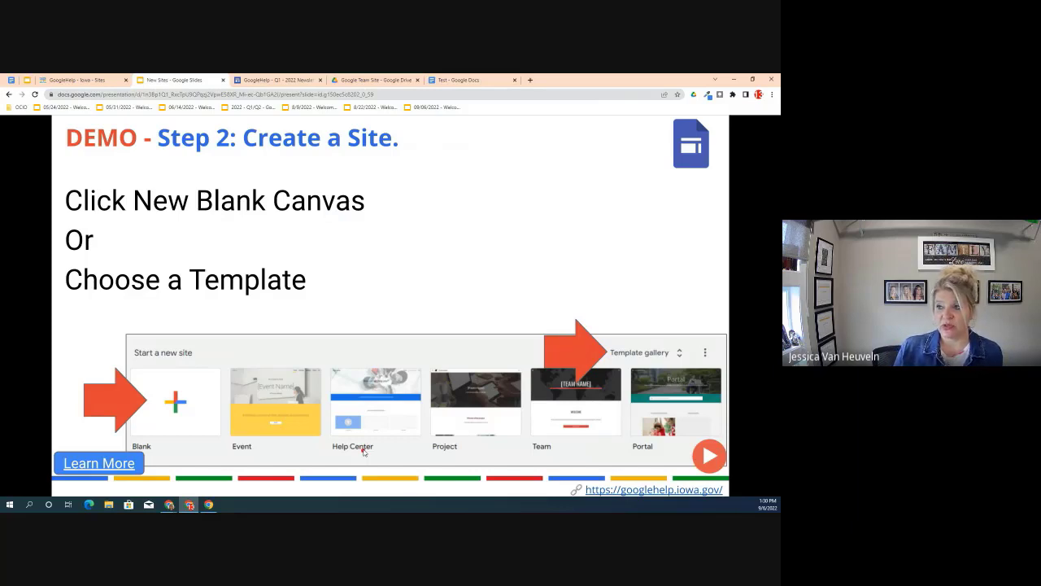
left_click(530, 81)
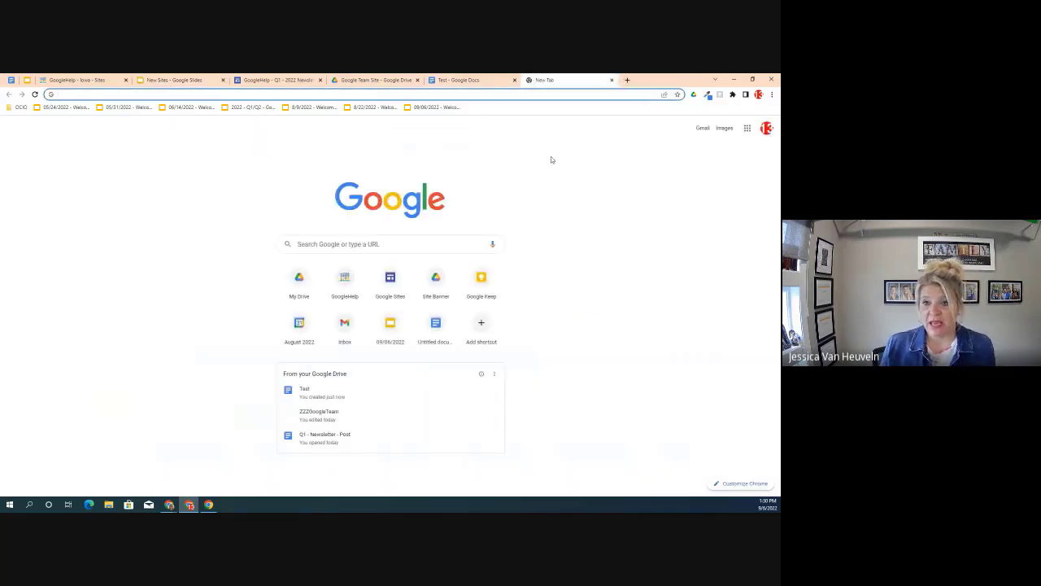
Launch Google Sites from the Google apps grid on the new tab page.
left_click(747, 128)
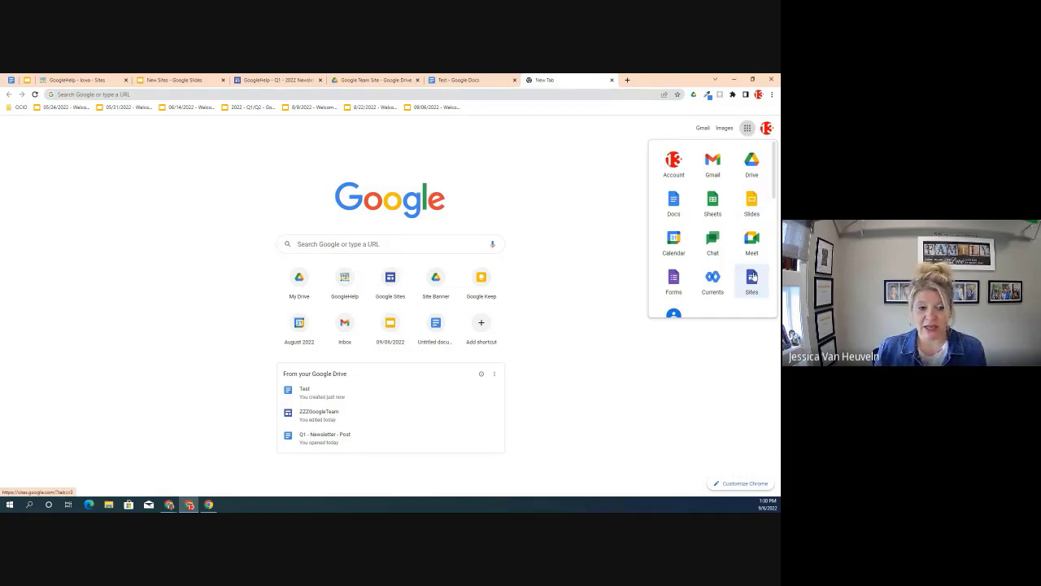
left_click(752, 277)
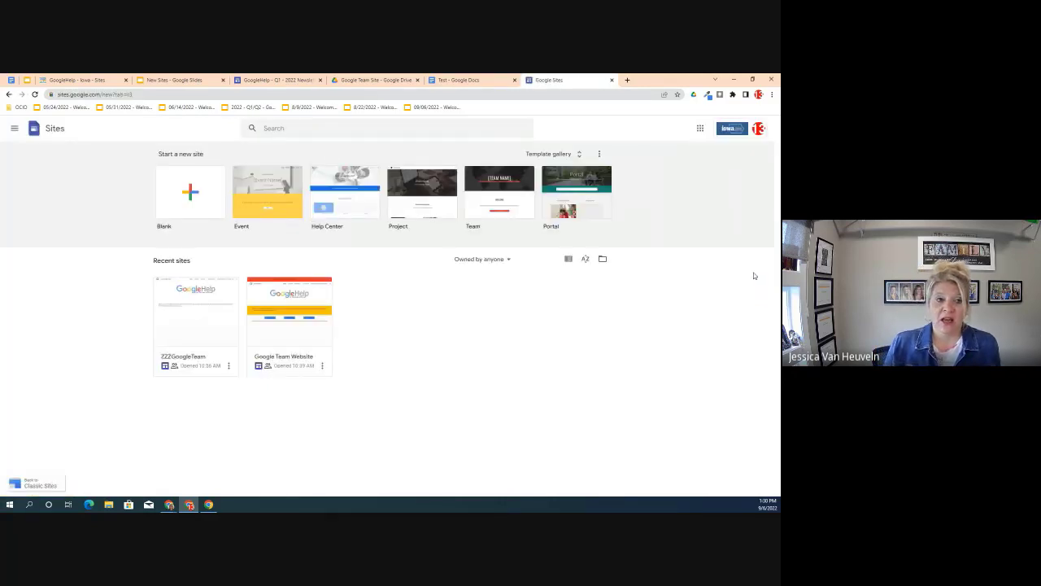
Browse the template gallery, create a Blank site, then switch back to the Drive tab.
left_click(581, 155)
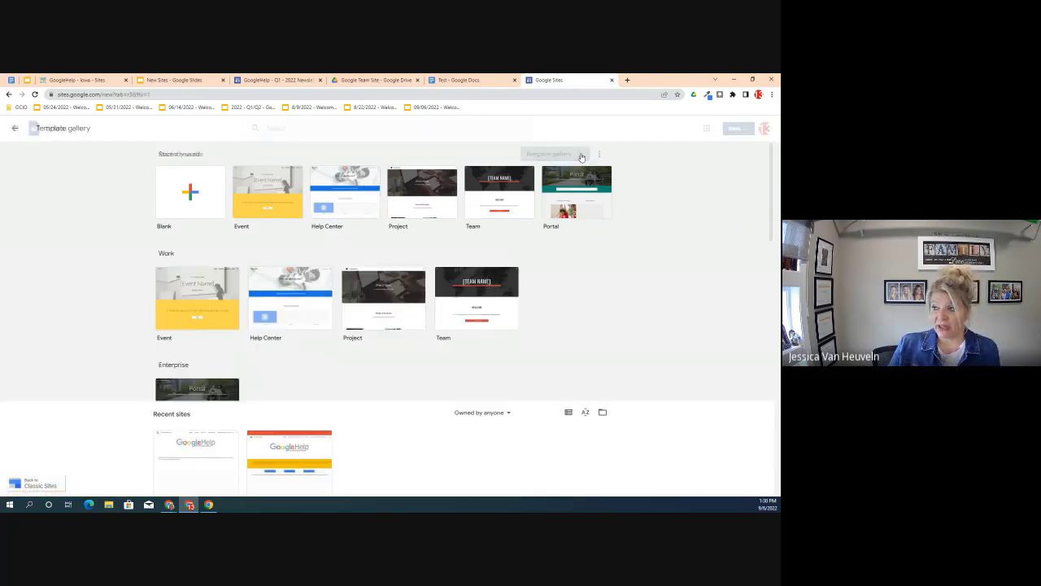
scroll(488, 342, "down", 3)
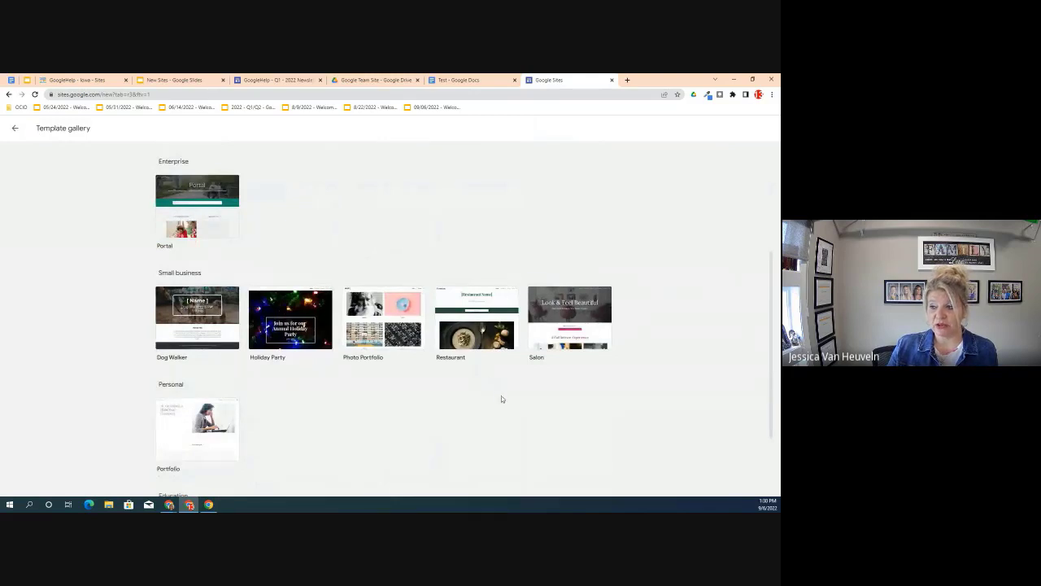
scroll(505, 396, "up", 3)
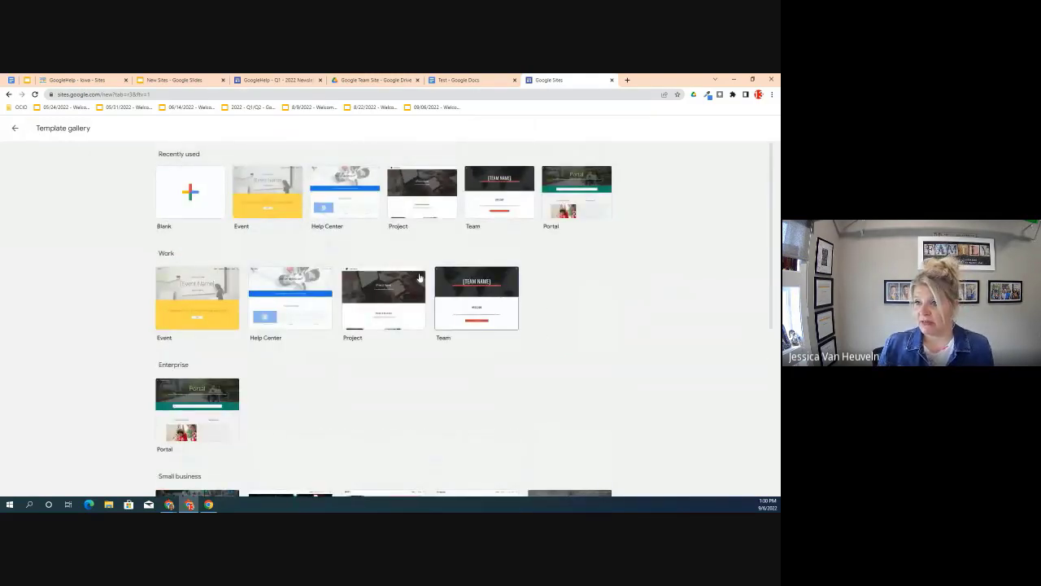
left_click(14, 132)
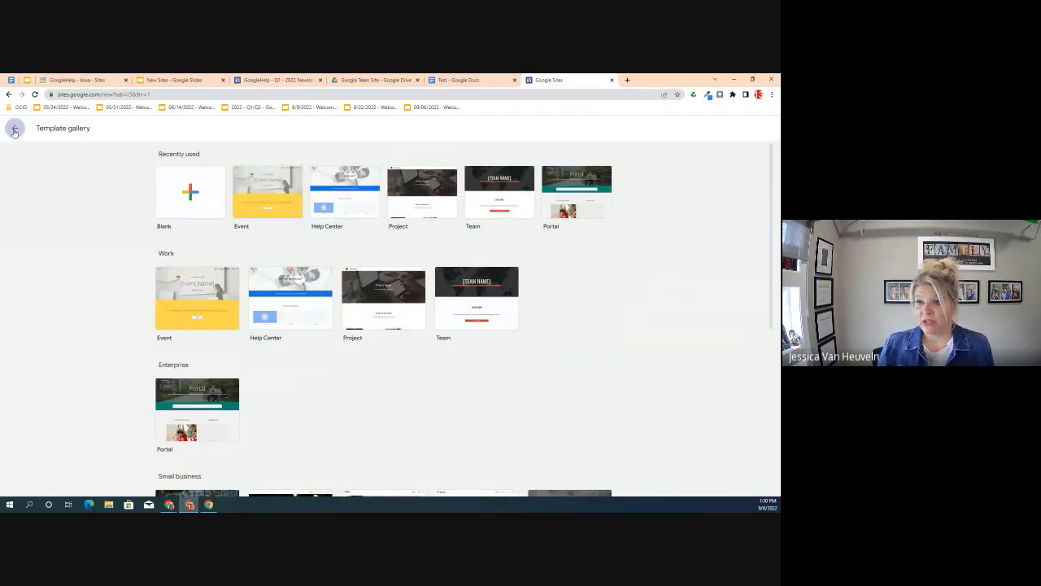
left_click(189, 195)
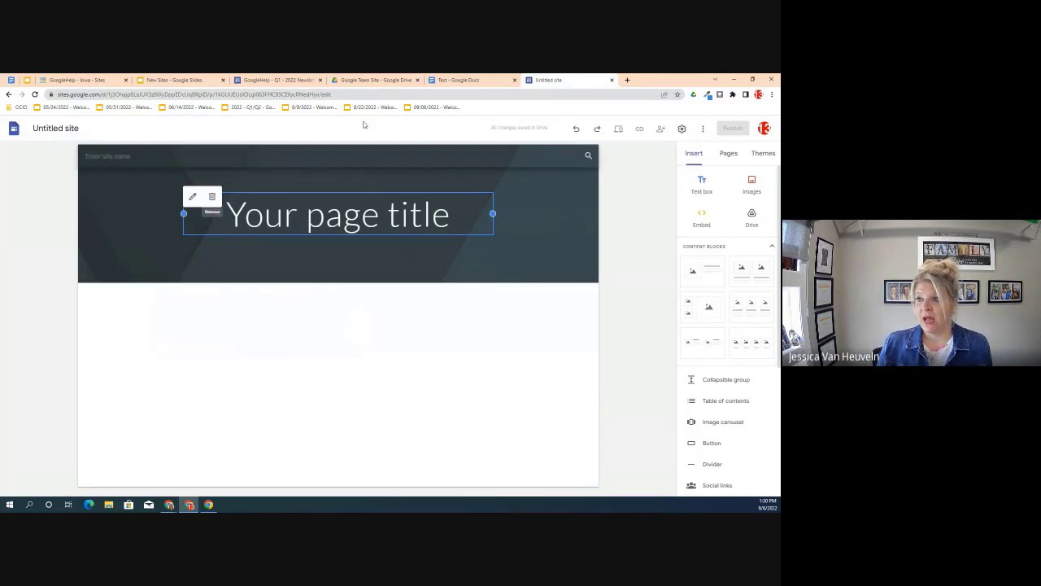
left_click(372, 80)
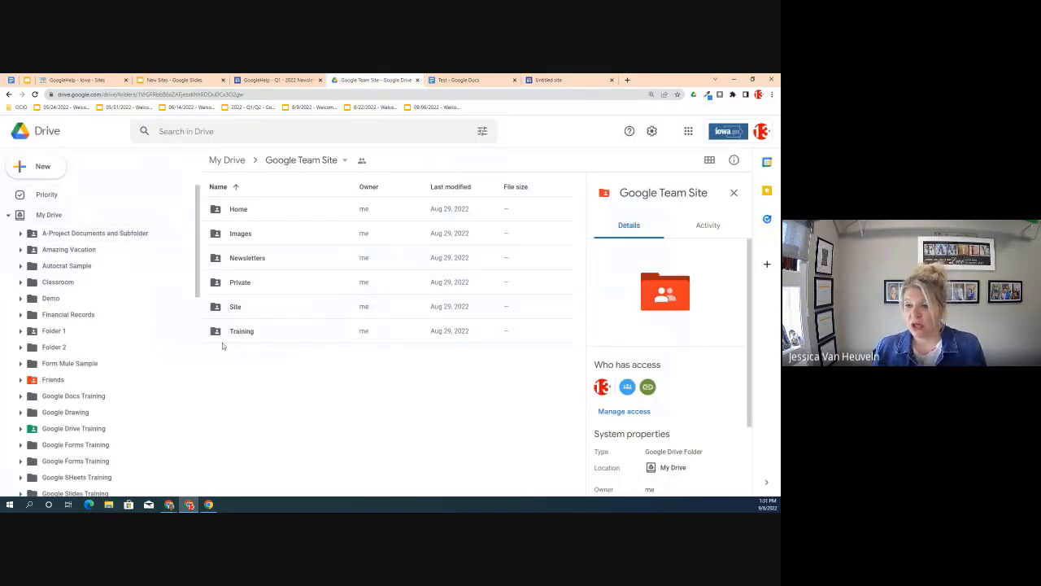
Look over Drive's new-item menus, dismiss them, and return to the untitled site and demo slides.
left_click(36, 169)
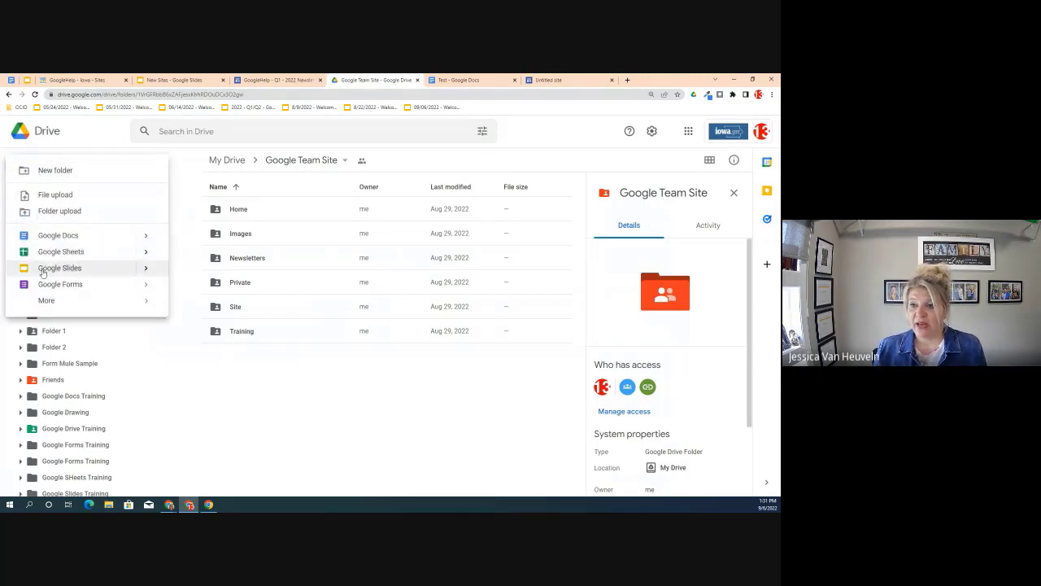
mouse_move(62, 302)
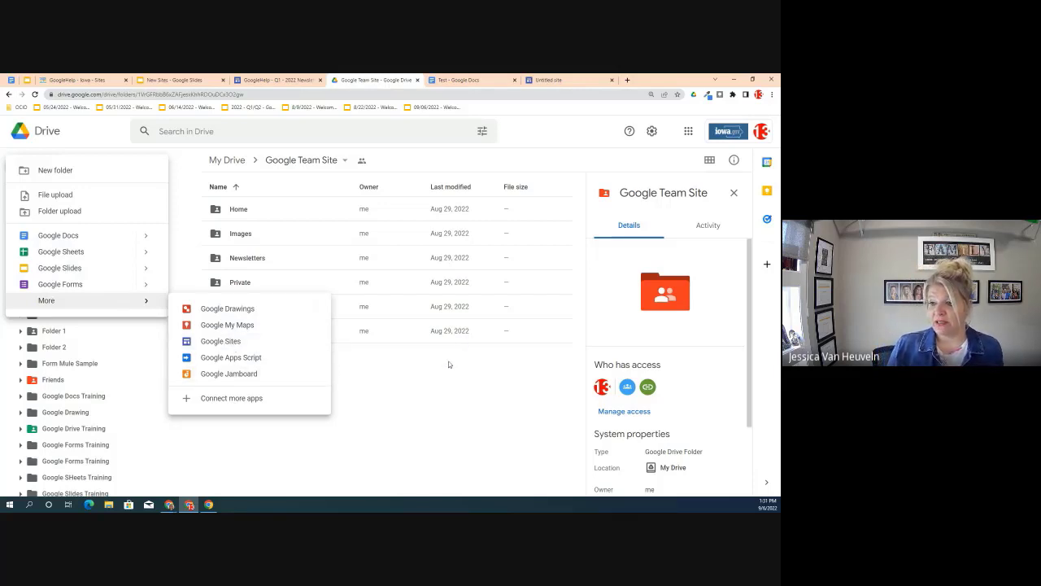
left_click(445, 389)
left_click(584, 79)
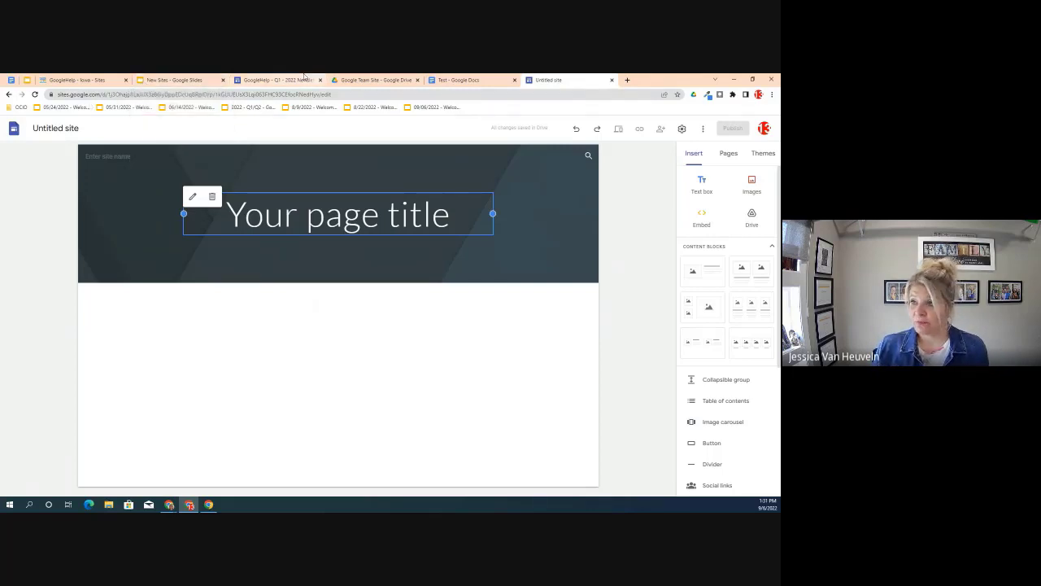
left_click(162, 81)
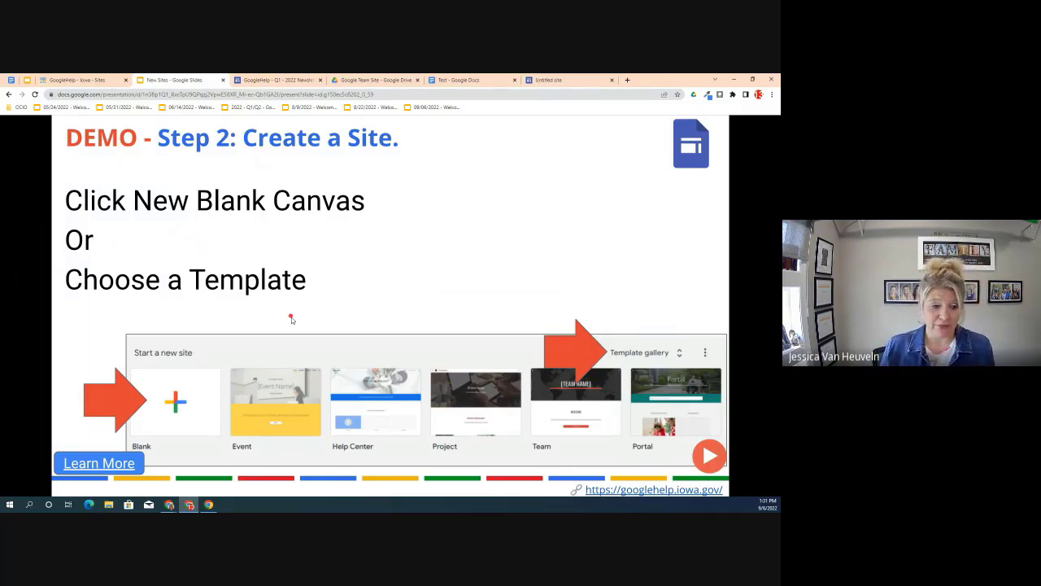
Move the deck to the 'Step 3: Customize your site and home page' slide and return to the site.
key("Right")
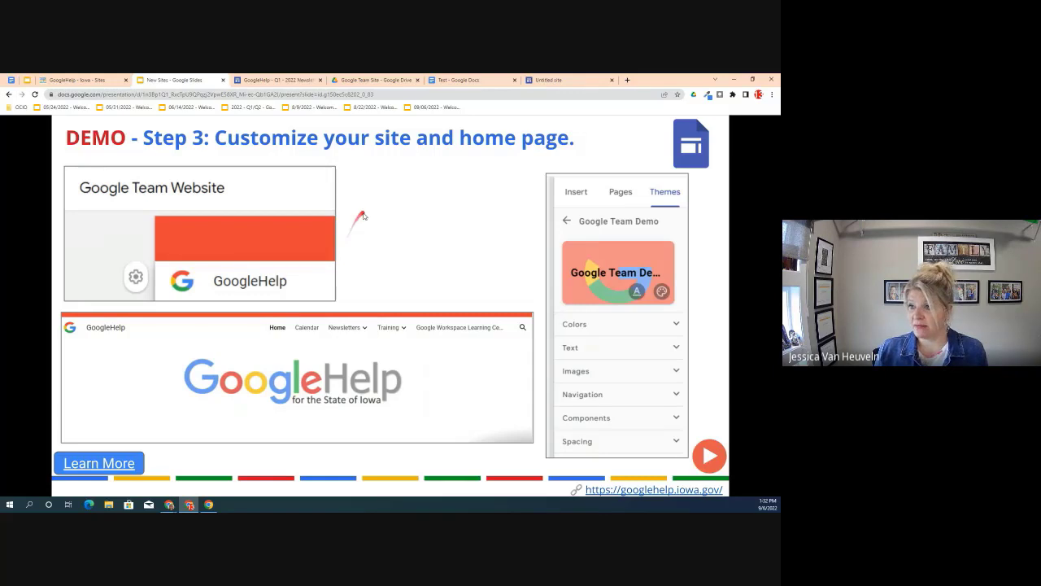
left_click(547, 83)
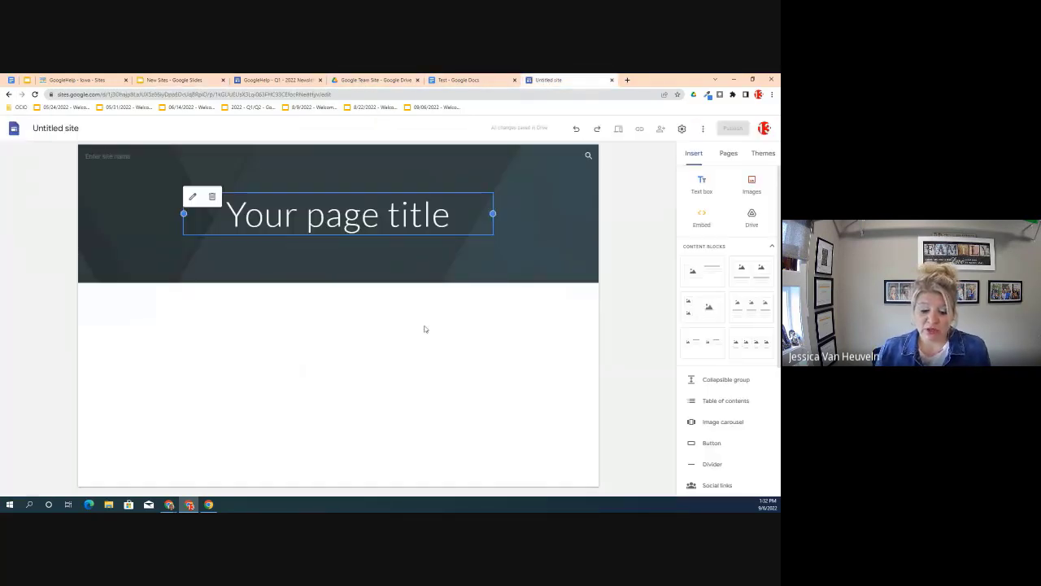
Name the site document 'Example - Google Team'.
left_click(59, 130)
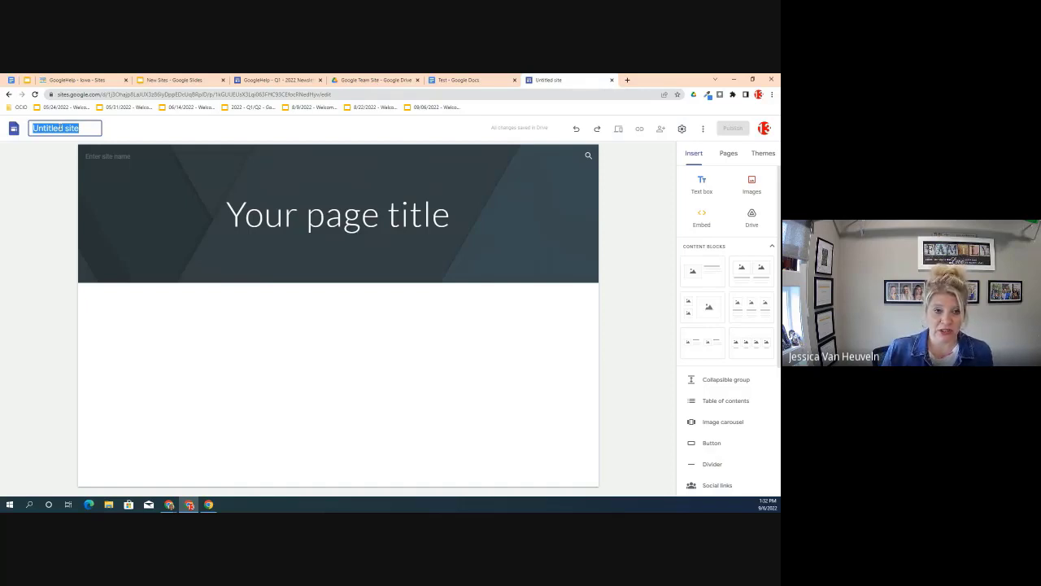
type("E")
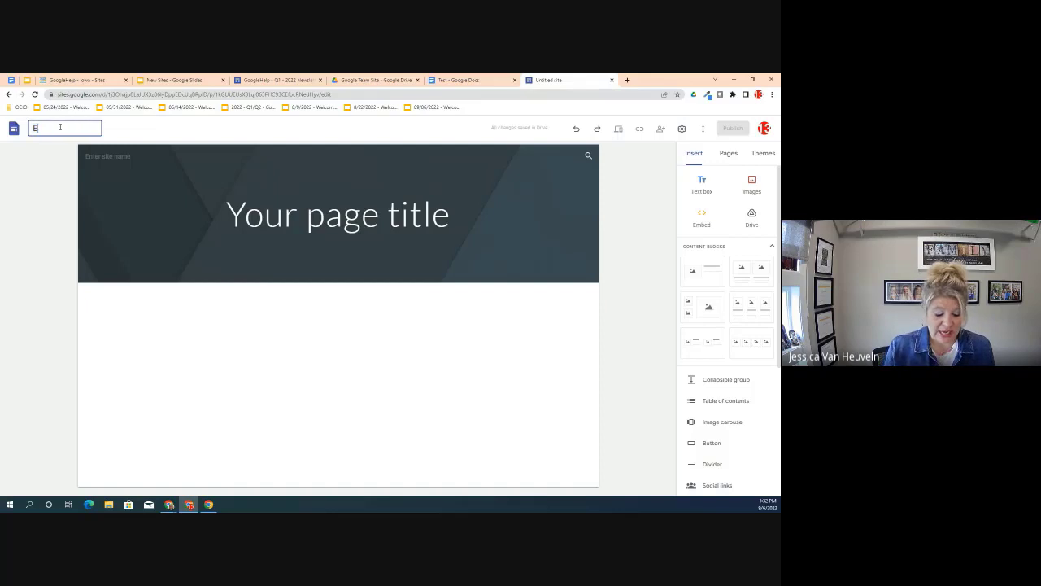
type("xample - Google Team")
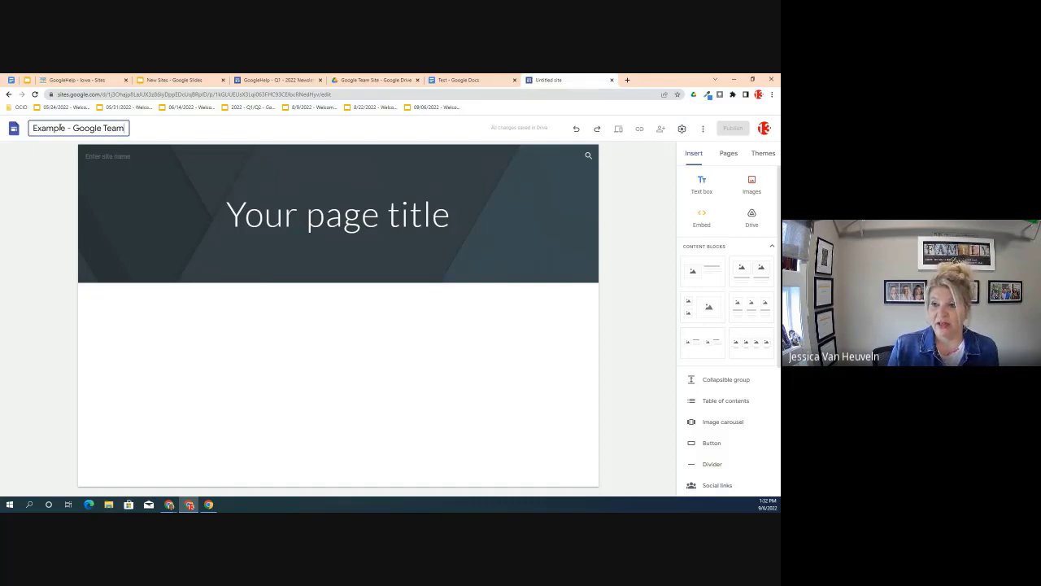
key("Return")
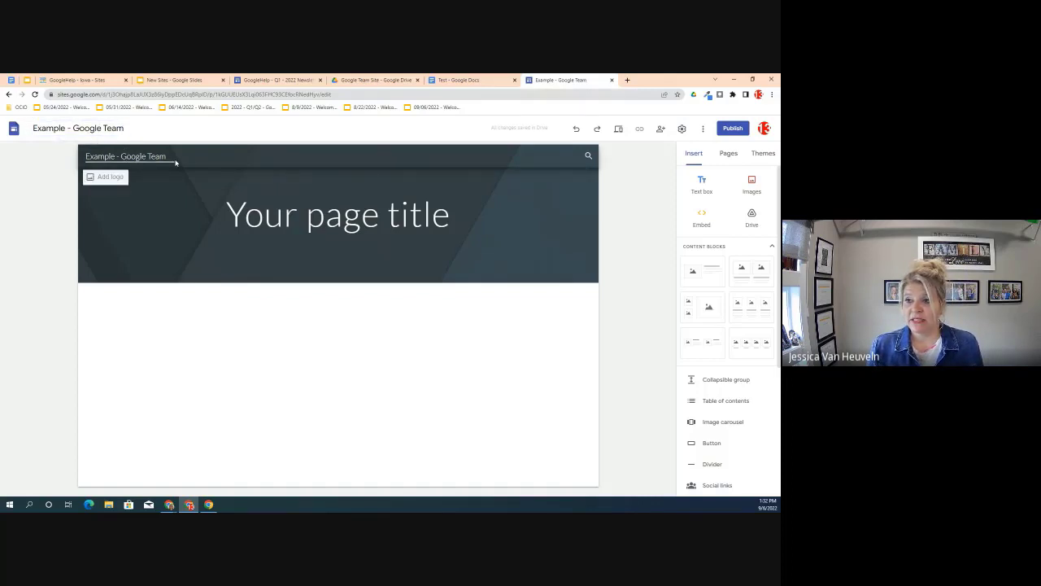
Replace the header's site name with 'GoogleHelp-Iowa'.
left_click_drag(176, 163, 80, 163)
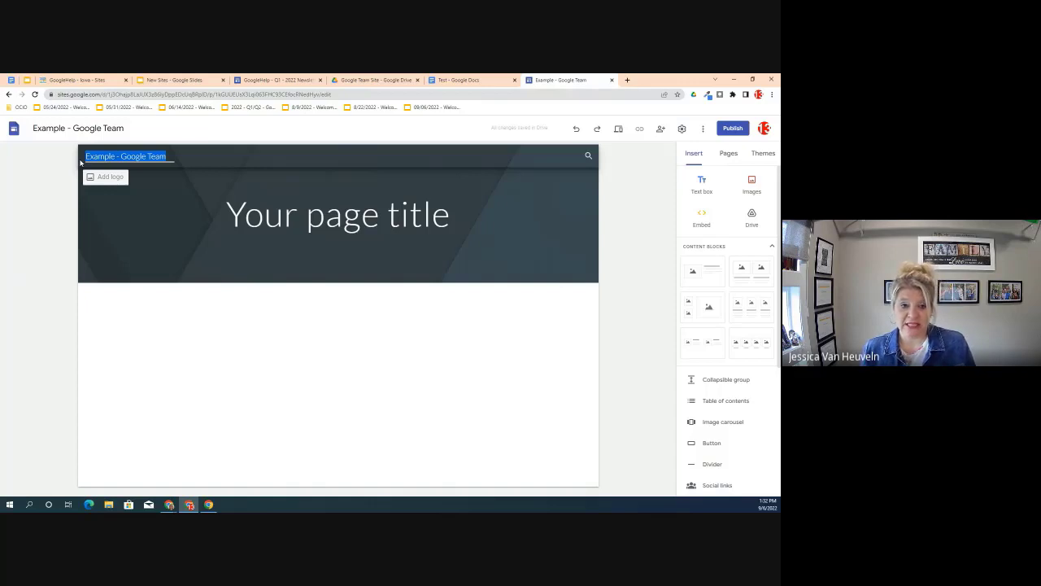
type("GoogleHelp")
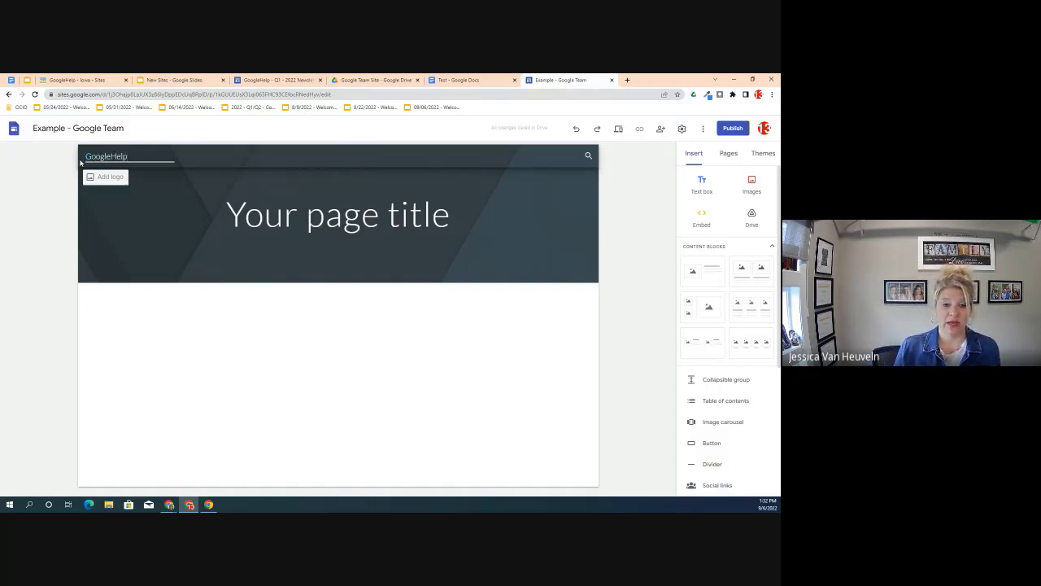
type("-Iowa")
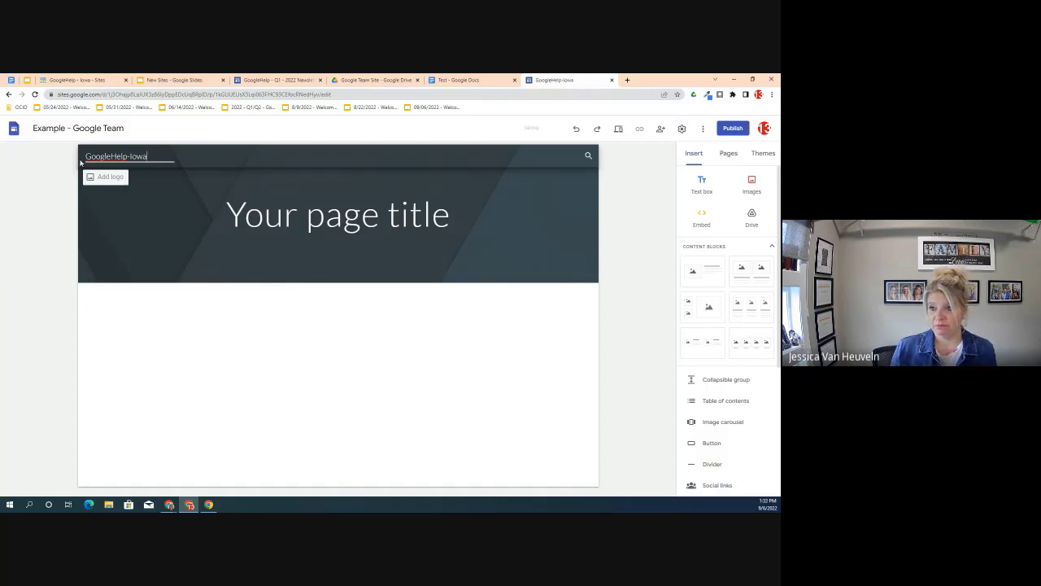
left_click(114, 205)
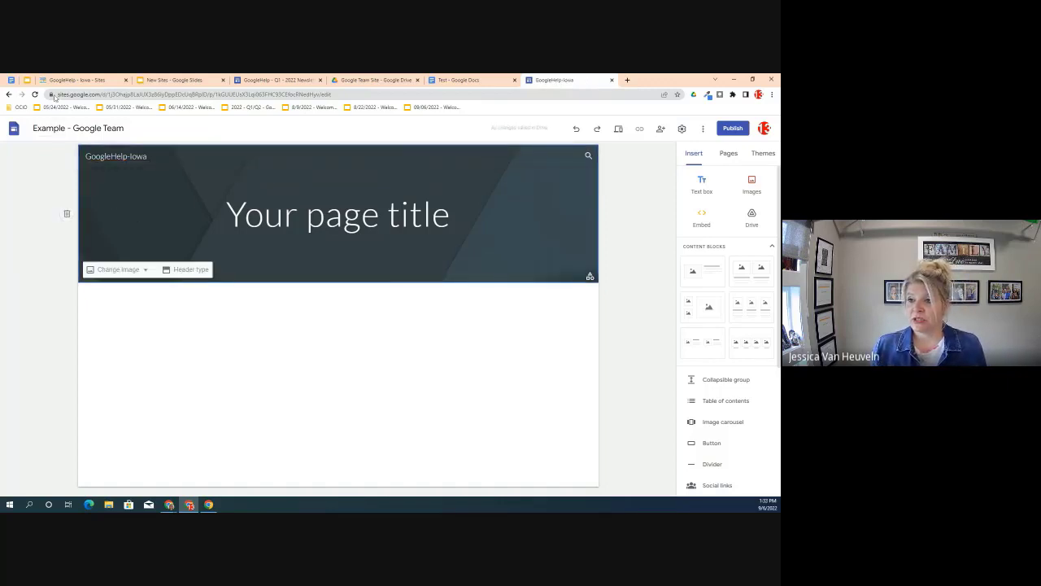
left_click(703, 128)
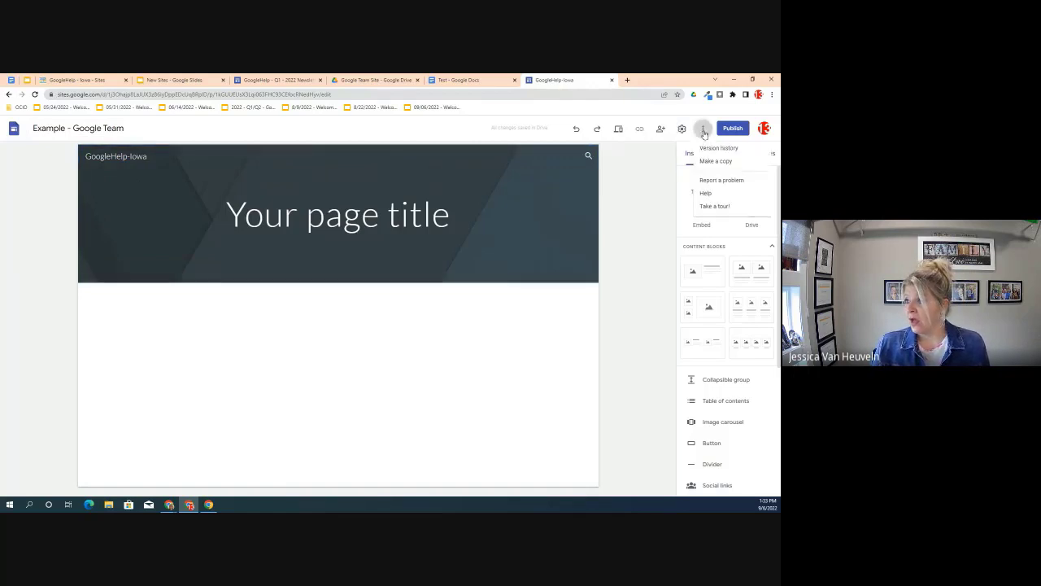
left_click(704, 132)
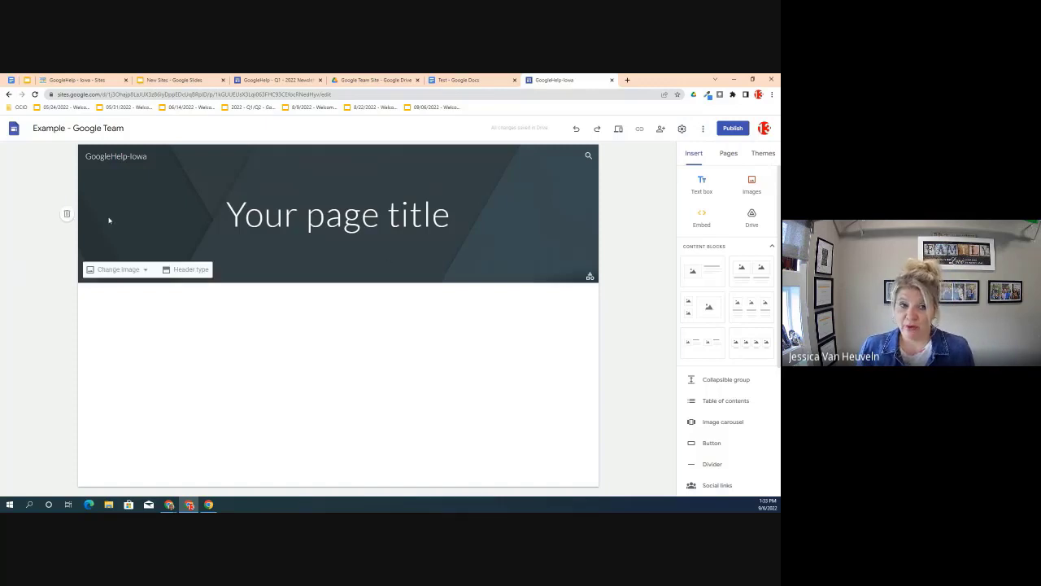
left_click(153, 81)
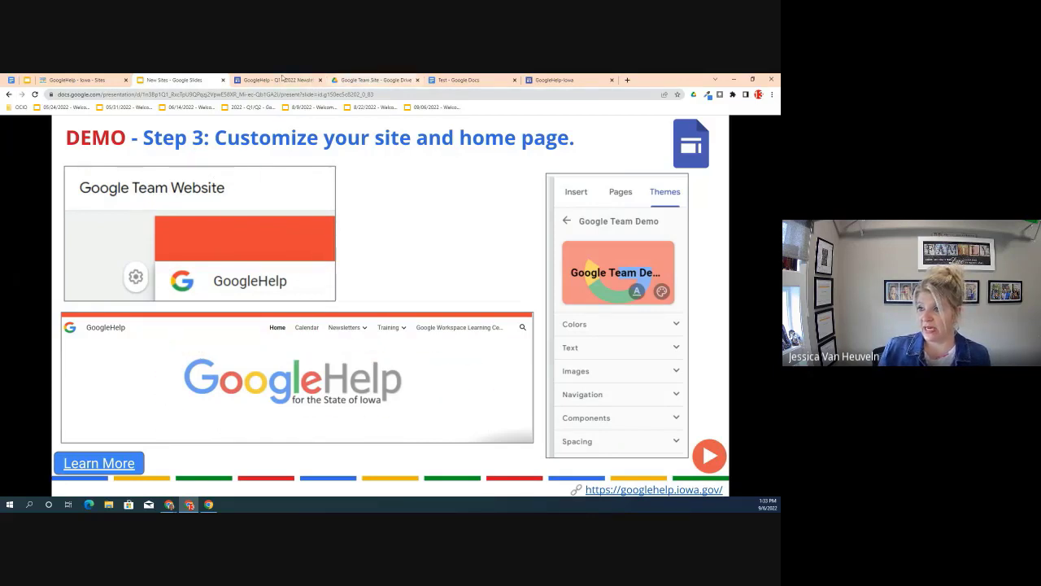
left_click(563, 81)
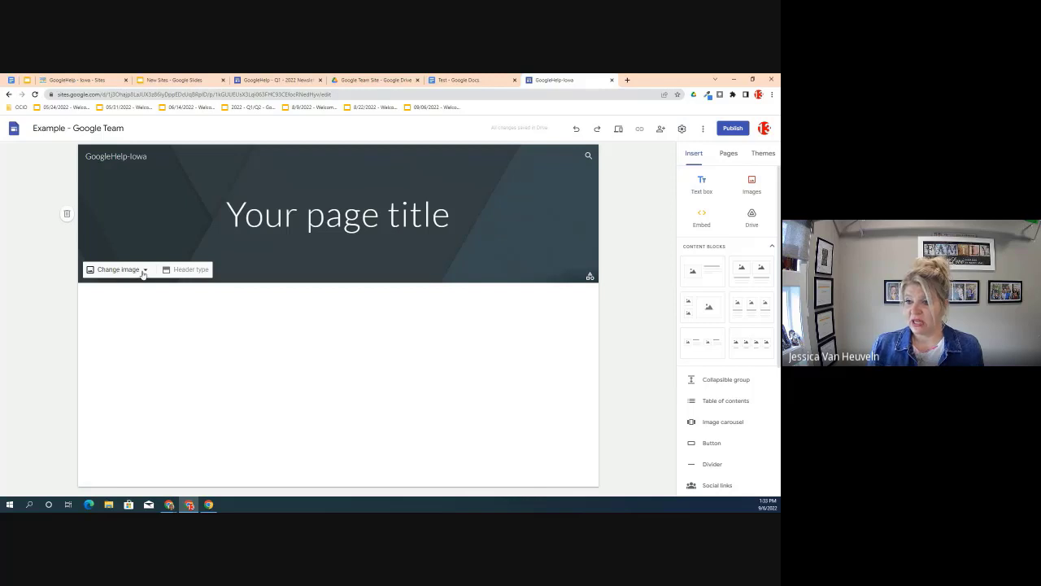
Browse the header type layouts without changing them, then open the Change image menu (Upload, Select image).
left_click(145, 271)
left_click(145, 271)
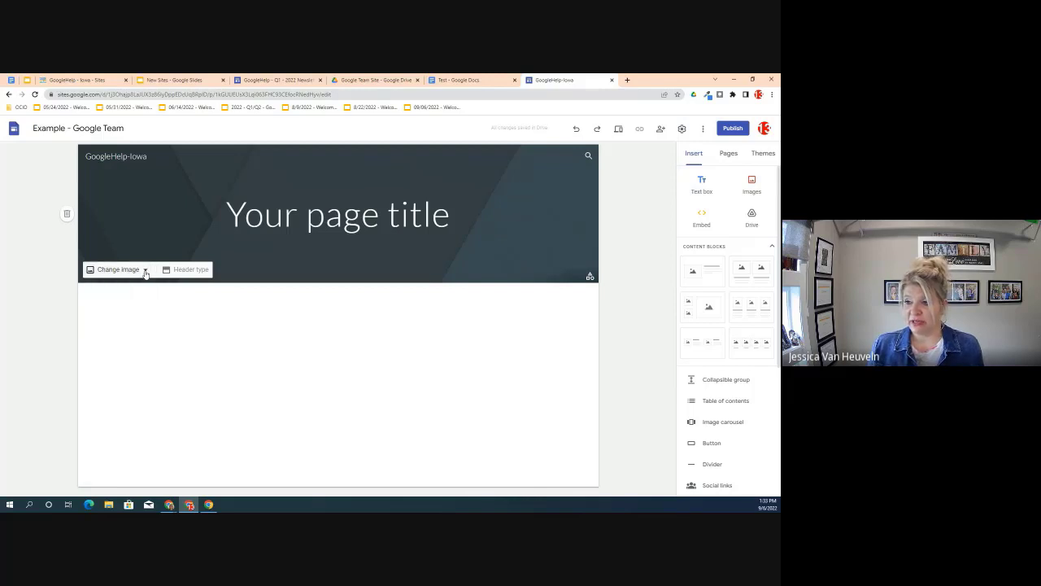
left_click(192, 270)
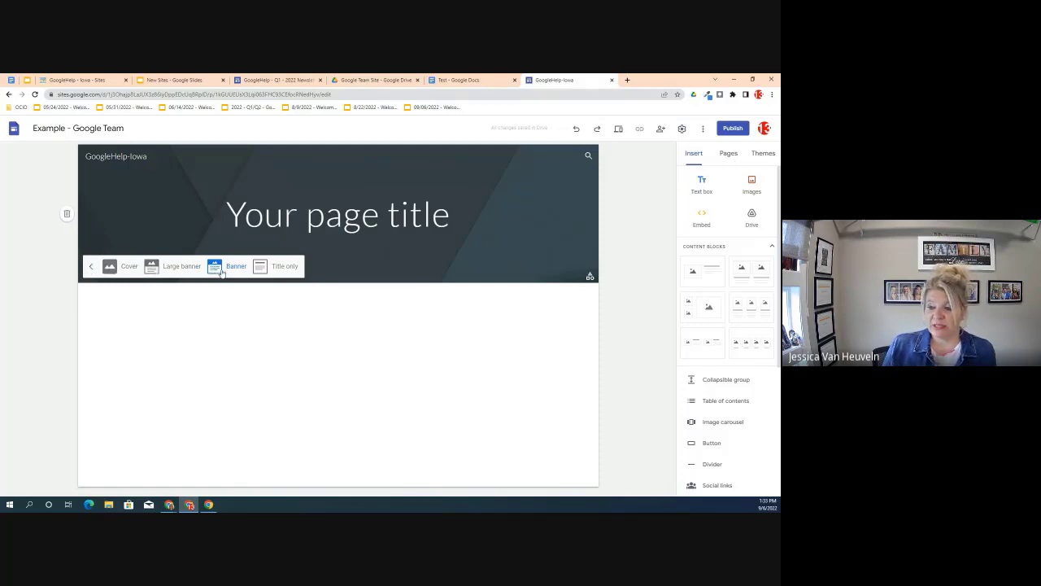
left_click(90, 269)
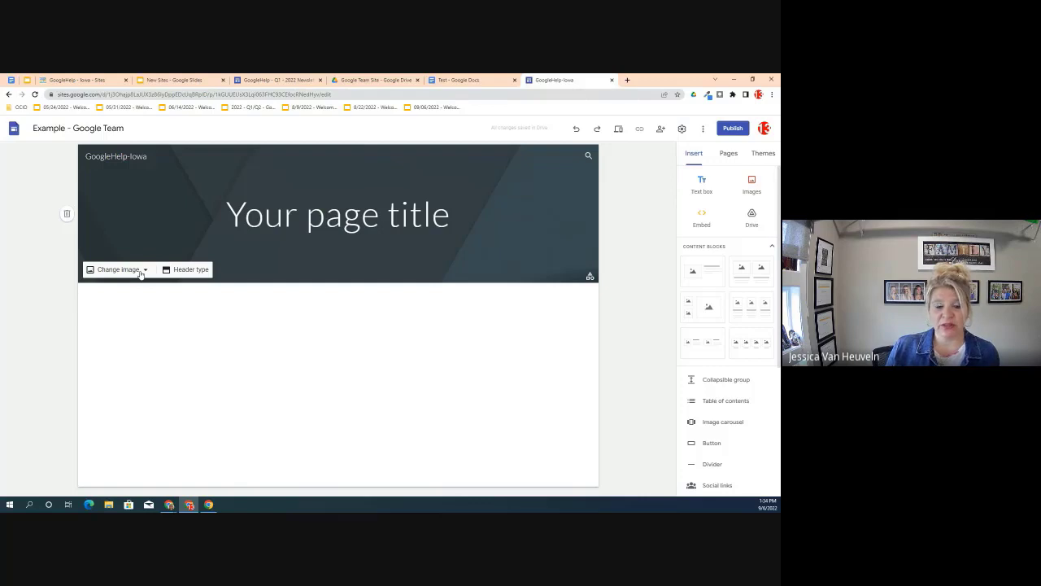
left_click(140, 271)
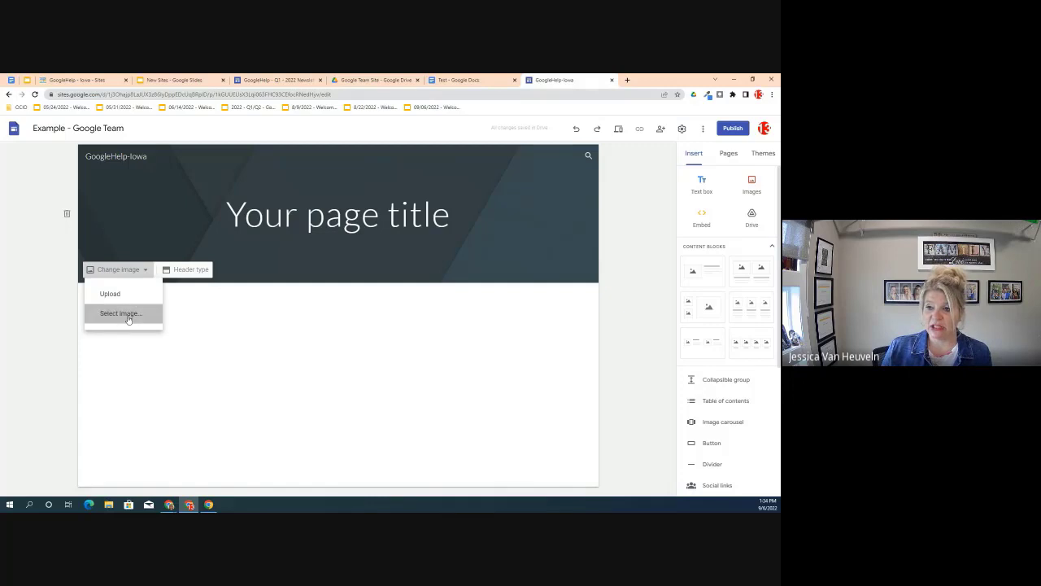
Search Drive for banner images and set Site Banner - 1317px (6).png as the header background.
left_click(122, 314)
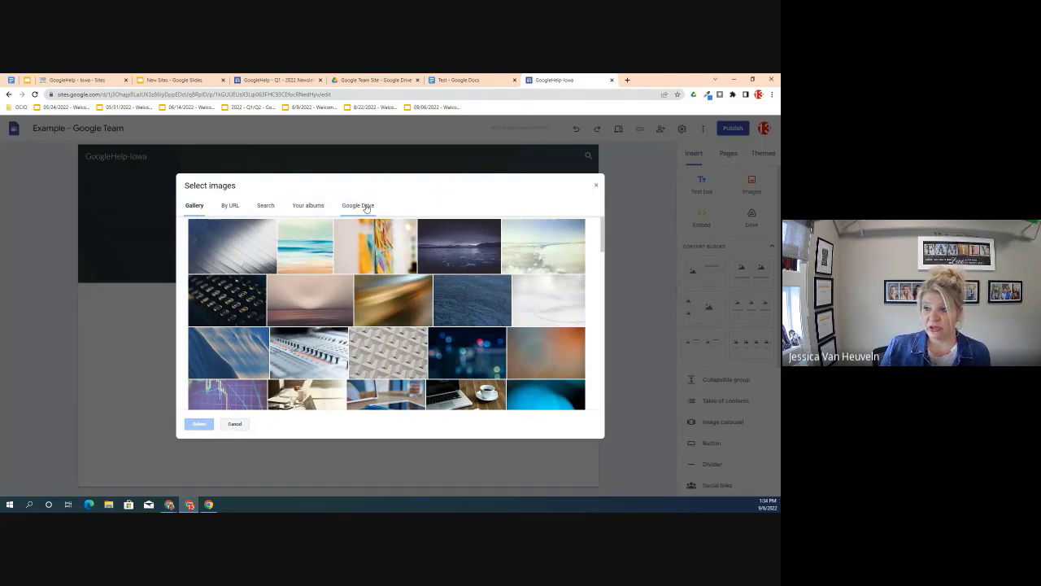
left_click(366, 207)
left_click(230, 230)
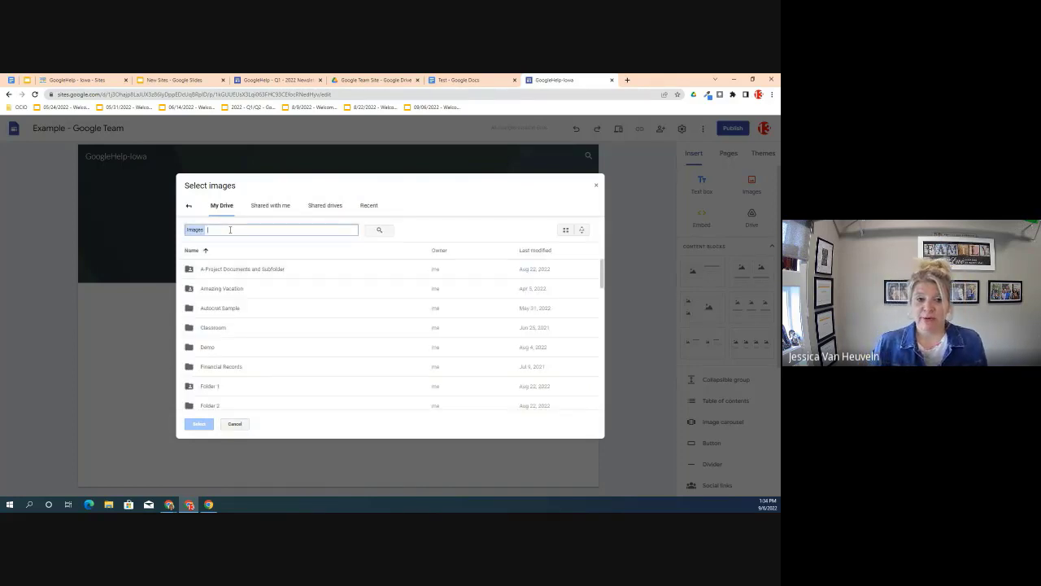
type("ner")
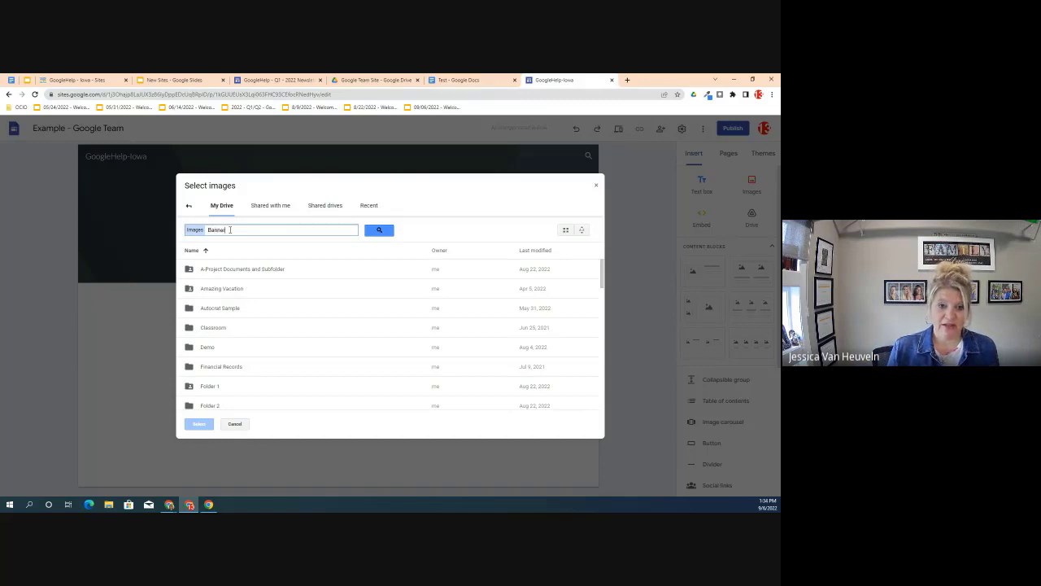
key("Return")
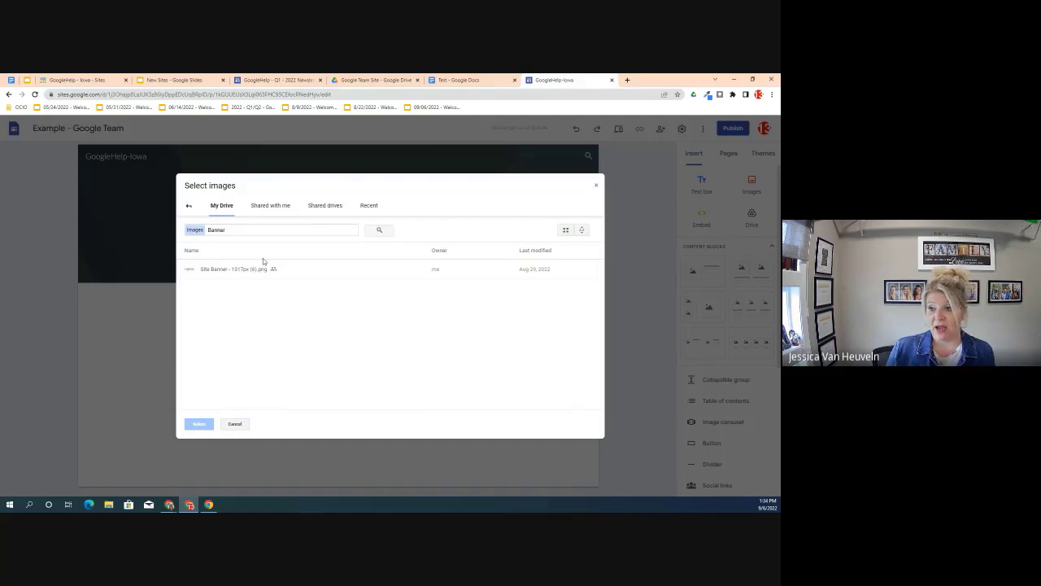
left_click(234, 270)
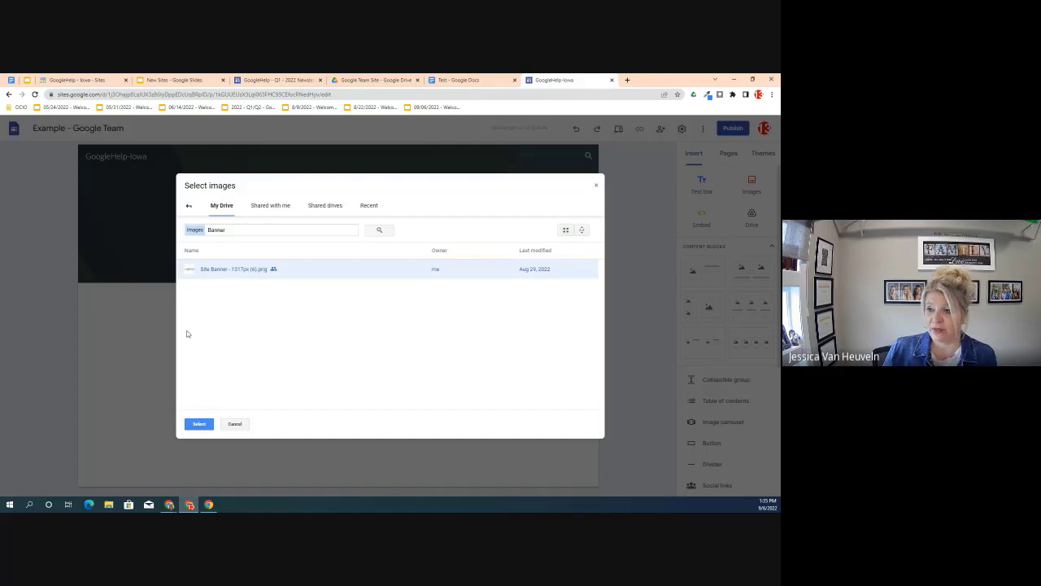
left_click(199, 424)
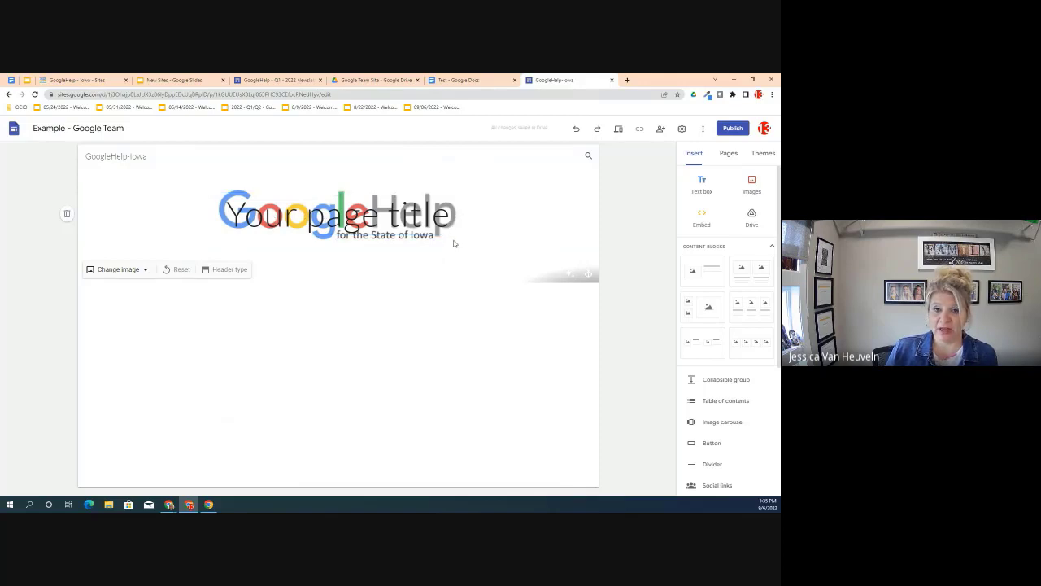
Delete the 'Your page title' text box from the header and display the Themes panel.
left_click(425, 195)
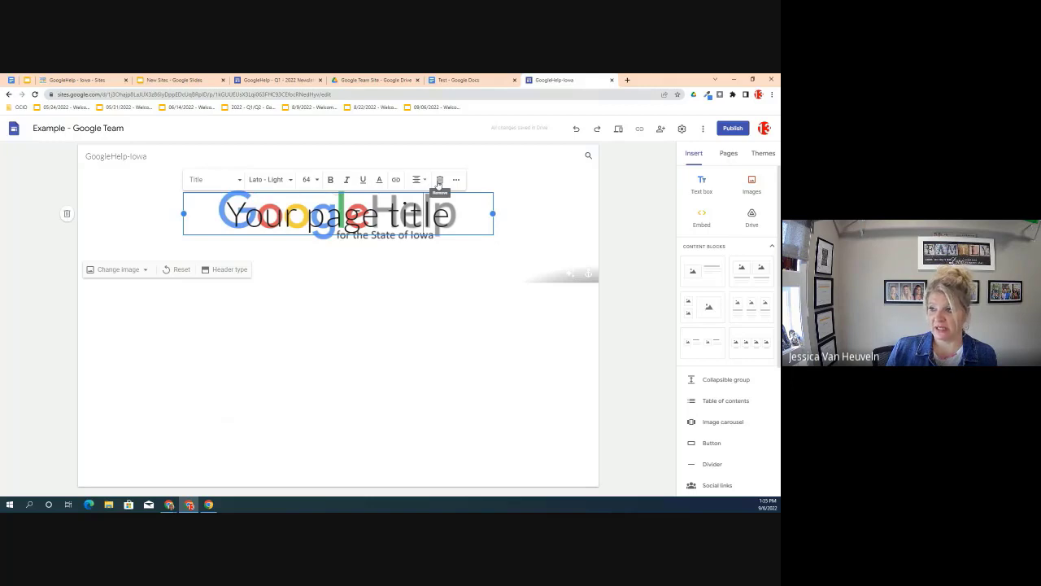
left_click(439, 181)
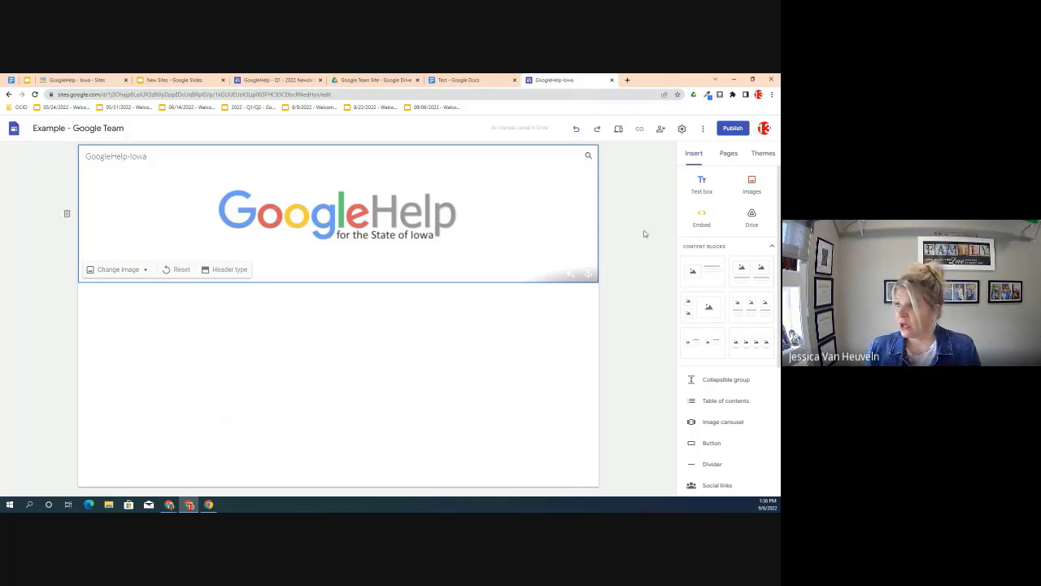
left_click(765, 154)
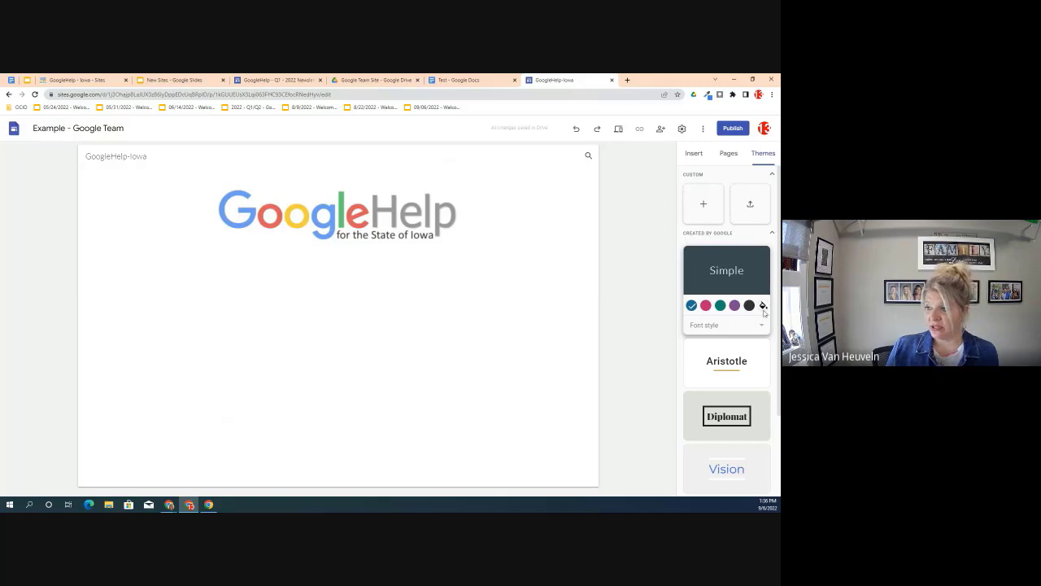
scroll(732, 389, "down", 2)
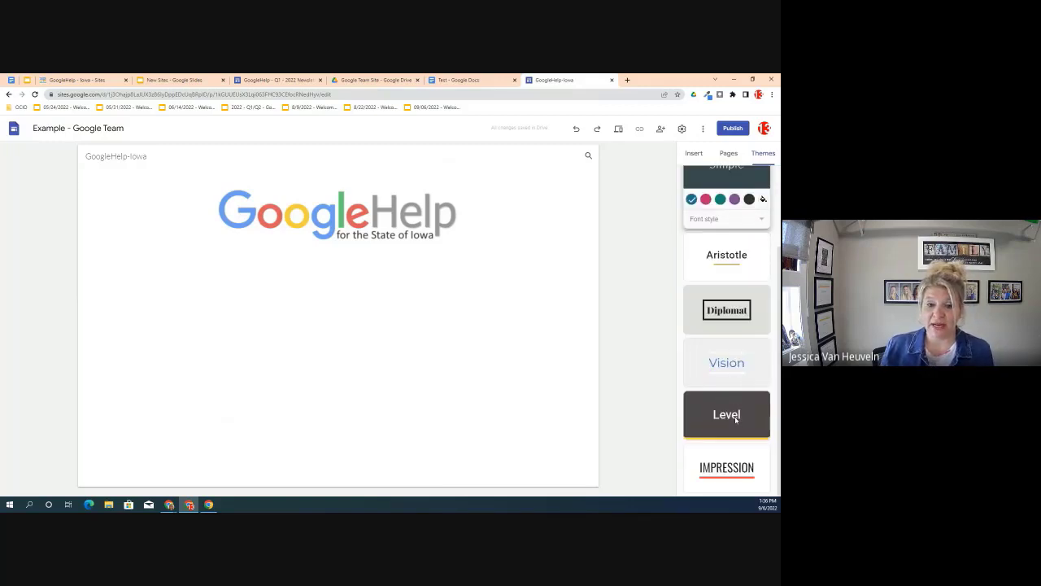
scroll(736, 420, "up", 2)
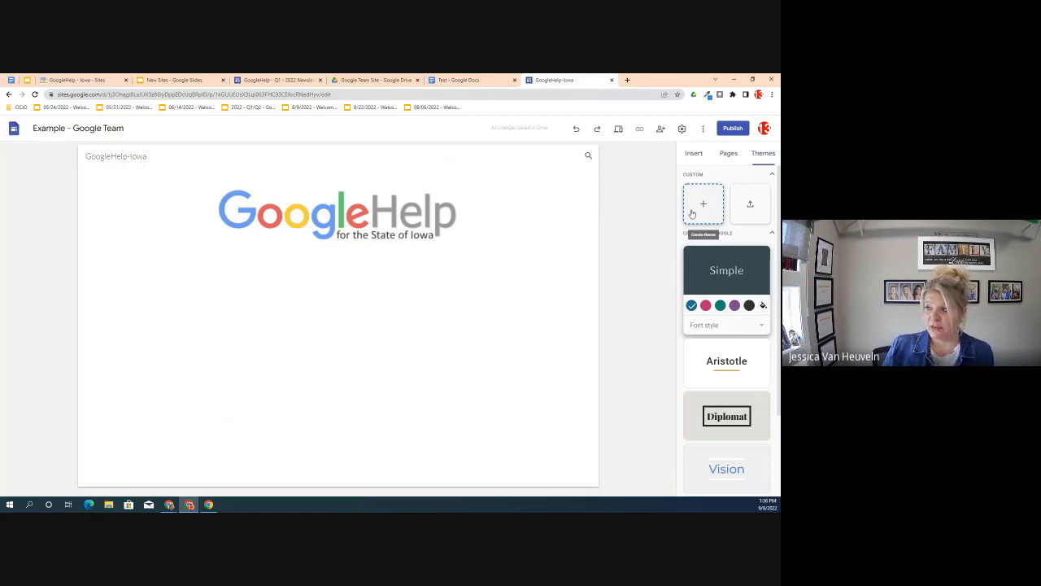
Create a custom theme named 'Example - Google Team' with Google Logo.png from Drive as its logo.
left_click(695, 209)
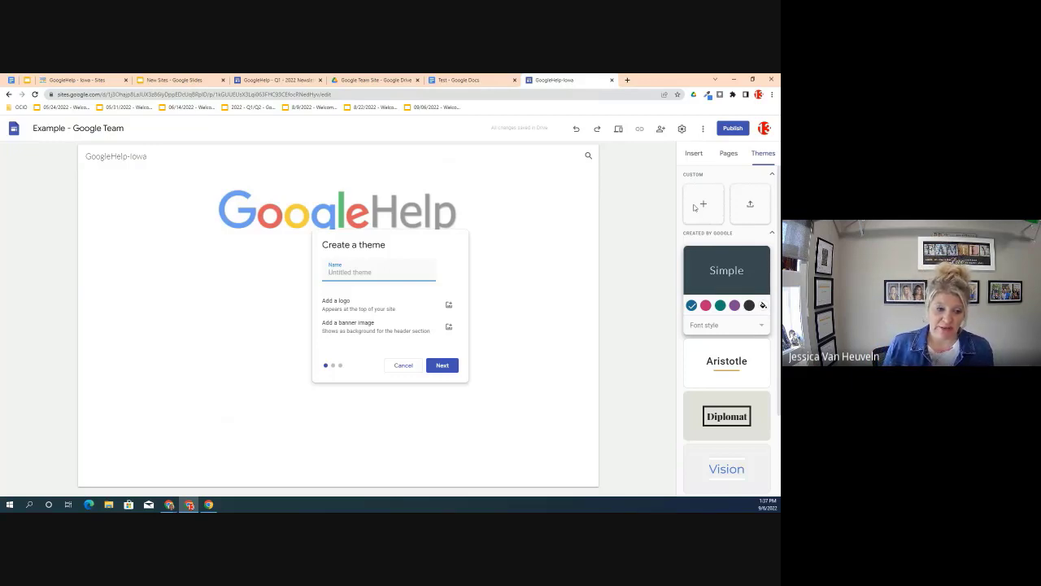
type("Example - Google Team")
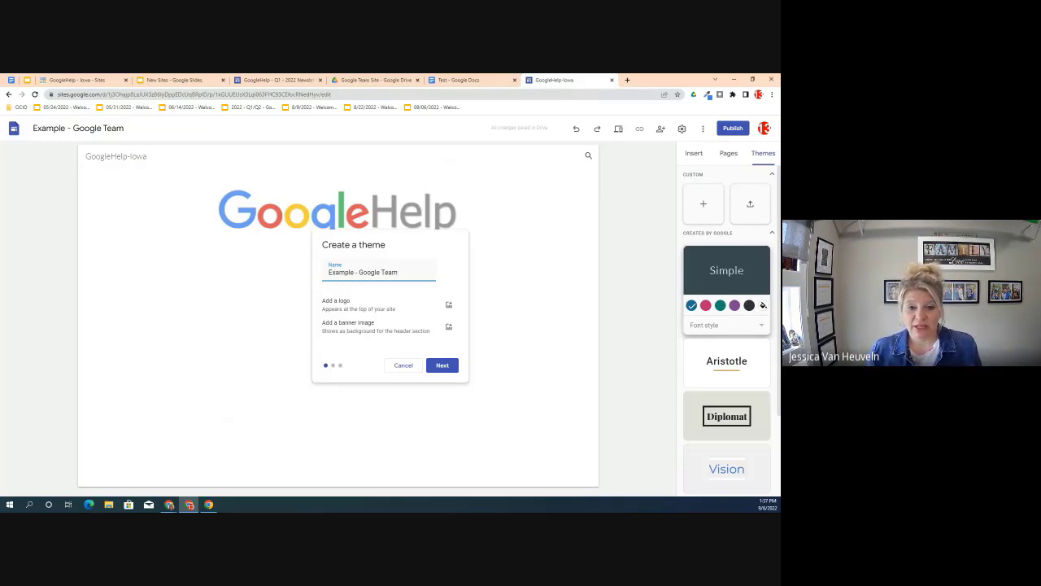
left_click(450, 305)
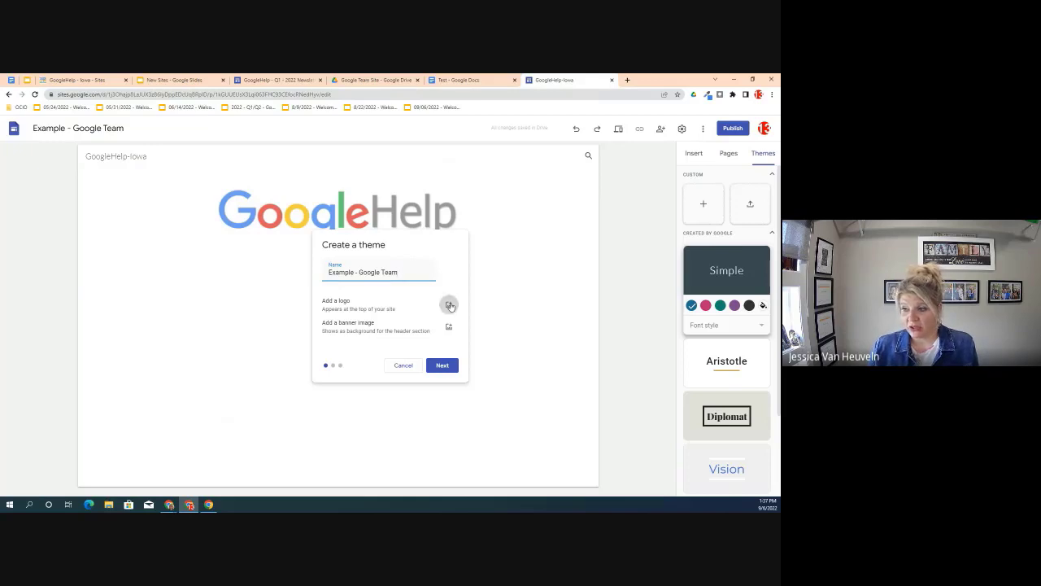
left_click(423, 337)
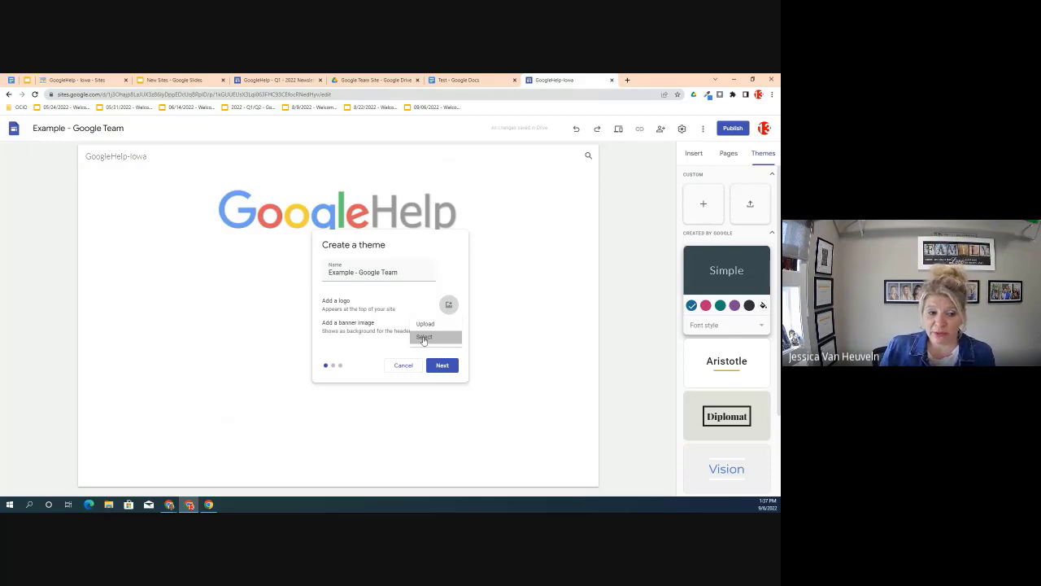
left_click(423, 339)
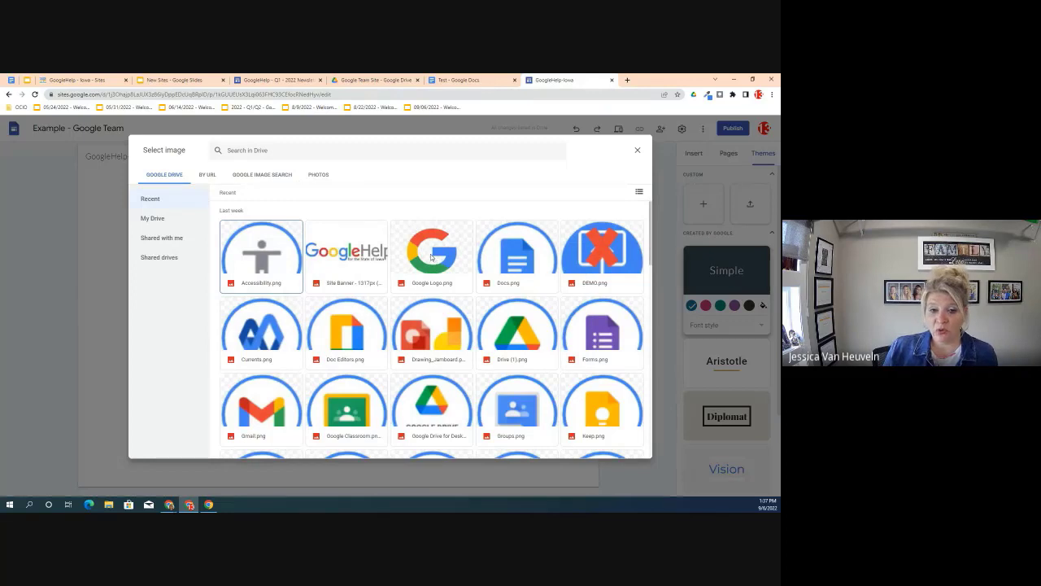
left_click(434, 279)
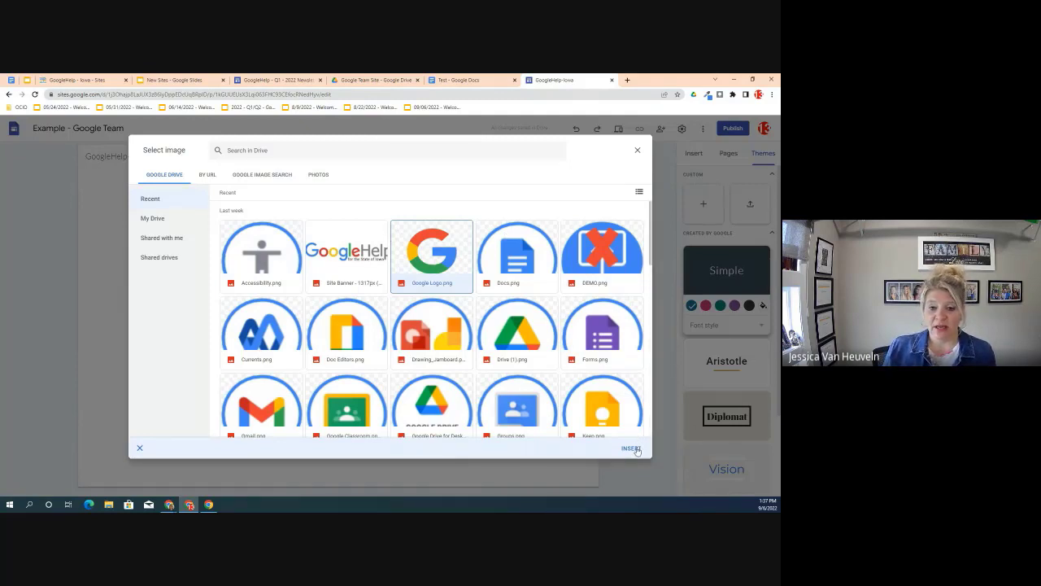
left_click(637, 450)
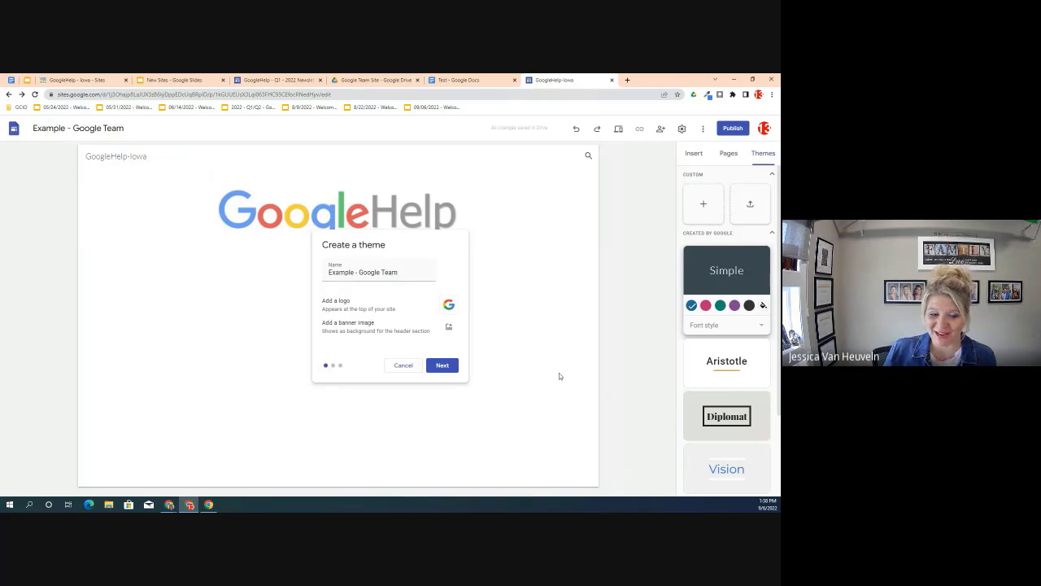
Insert Google Logo.png from Drive as the theme's banner image and continue to the colour step.
left_click(449, 327)
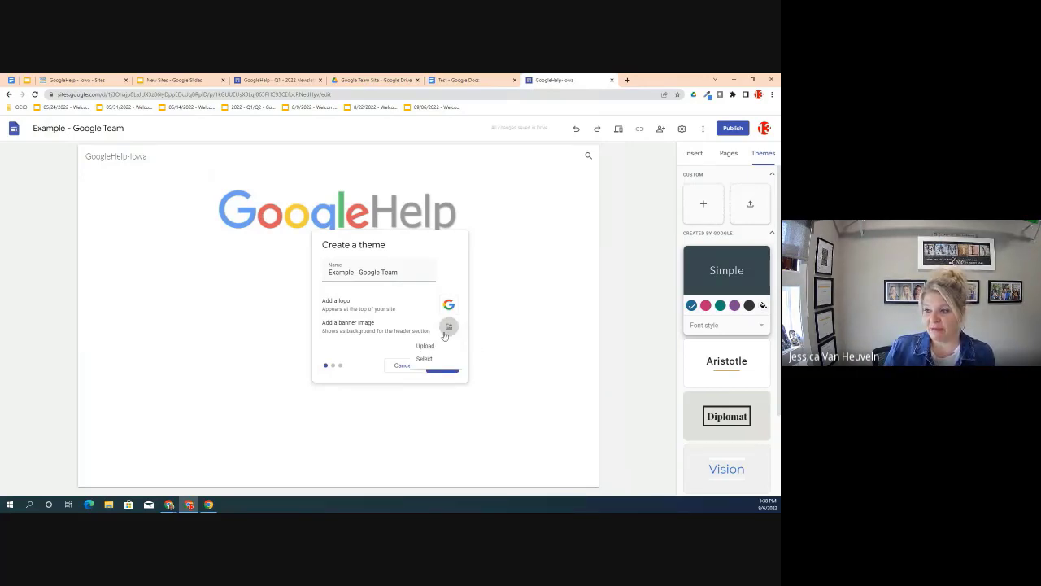
left_click(426, 358)
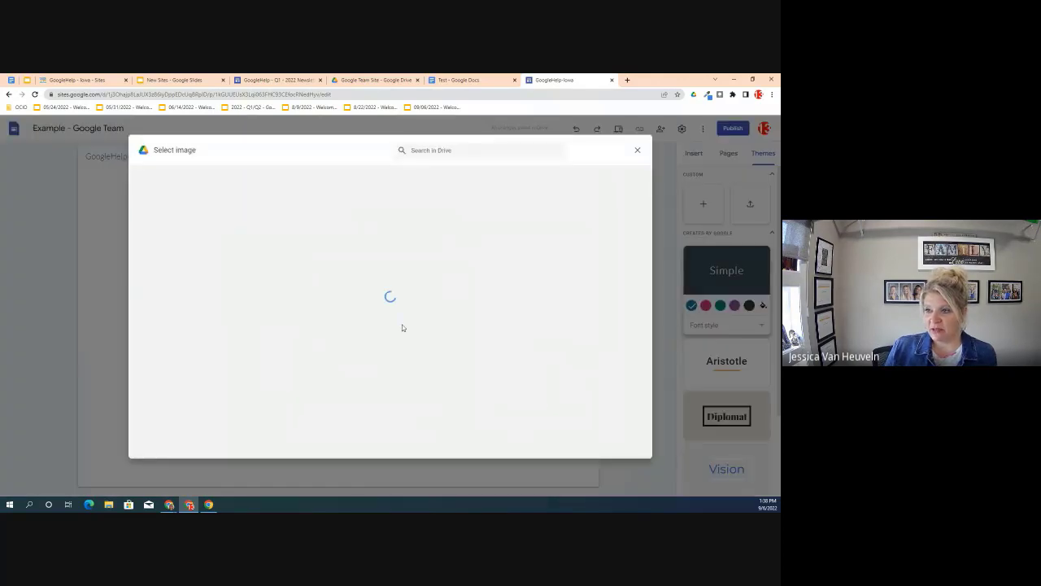
left_click(441, 267)
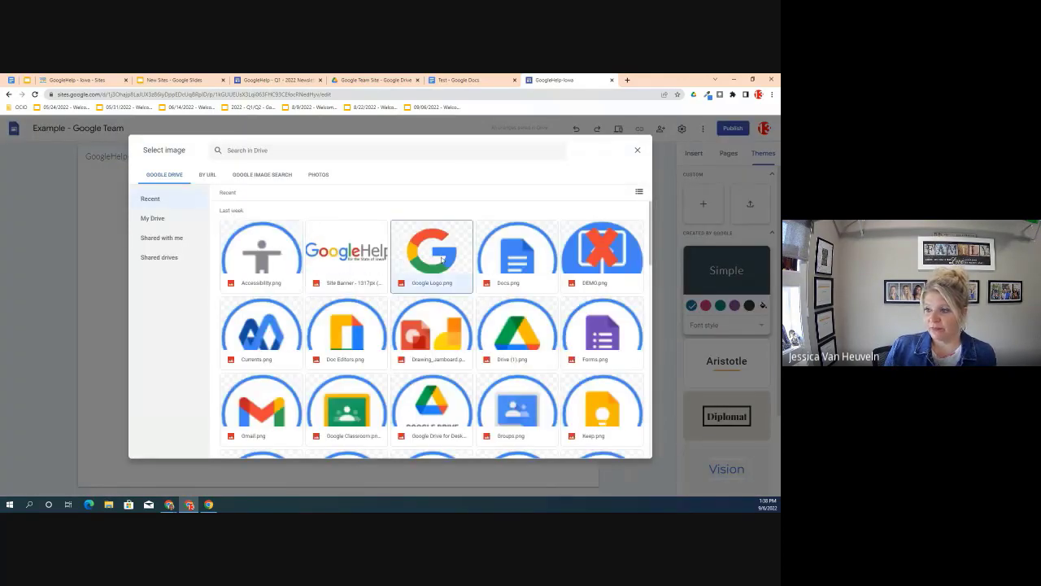
left_click(631, 448)
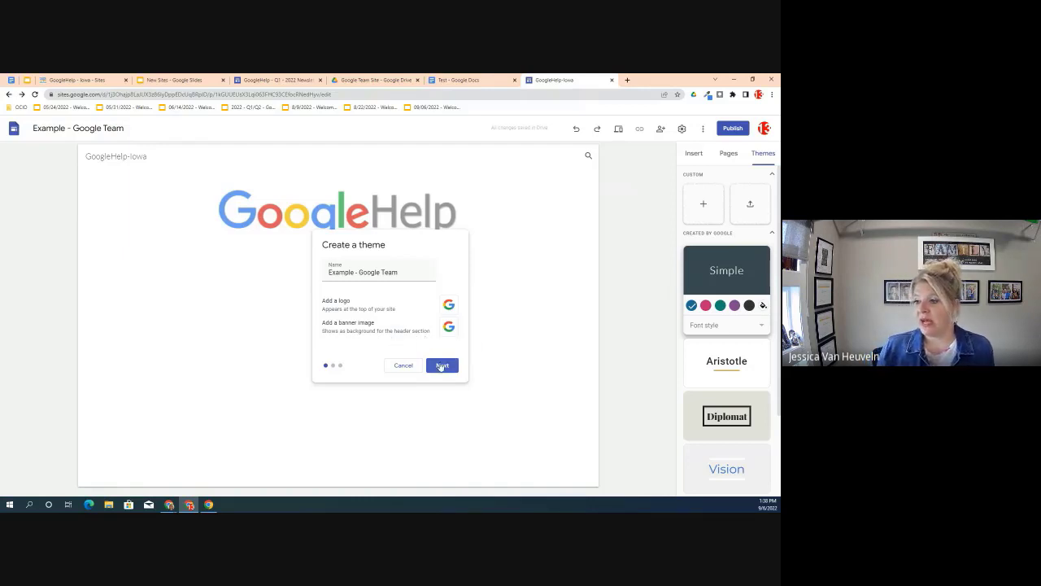
left_click(442, 366)
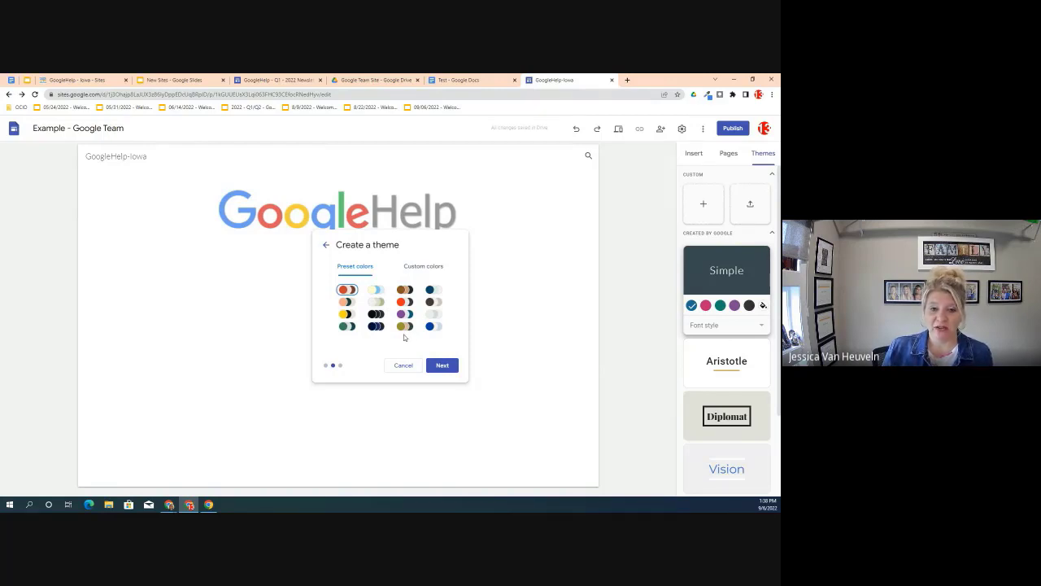
Review the custom colours #CC4331, #F1E1DD and #734332, then proceed to the font step.
left_click(414, 271)
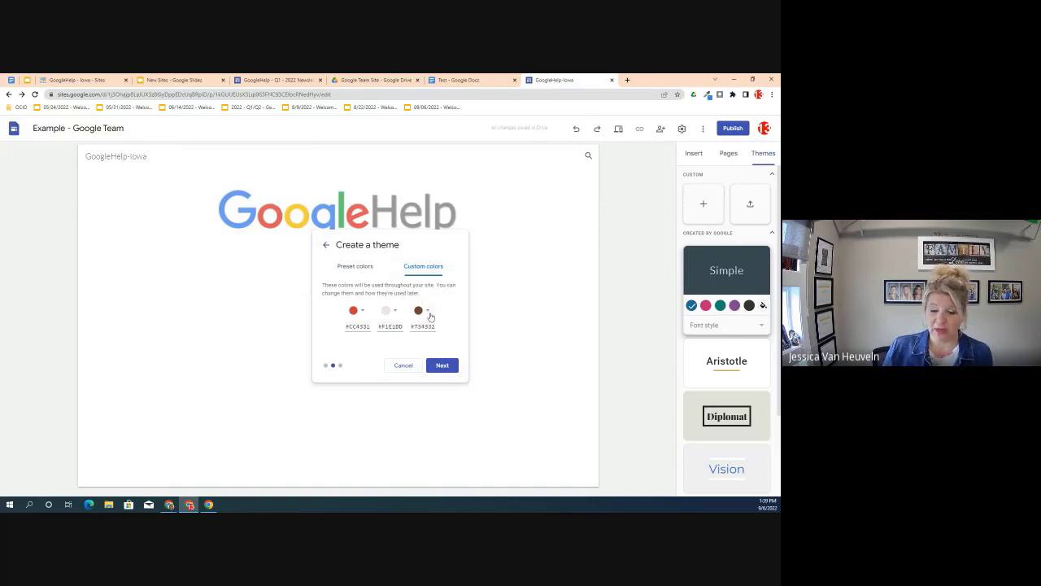
left_click(447, 365)
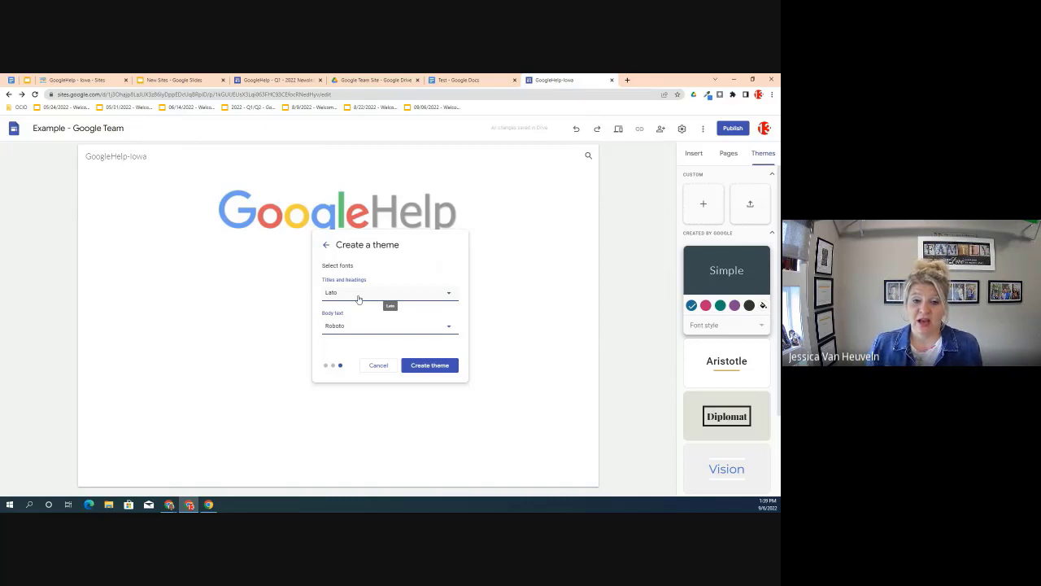
Pick Roboto for titles and headings and create the 'Example - Google Team' theme.
left_click(358, 297)
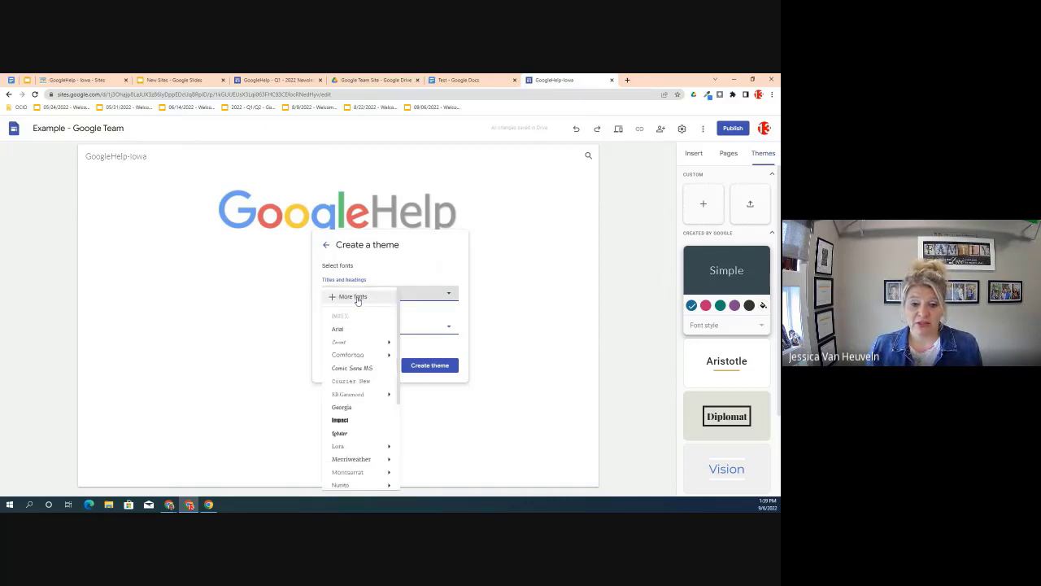
scroll(357, 382, "down", 3)
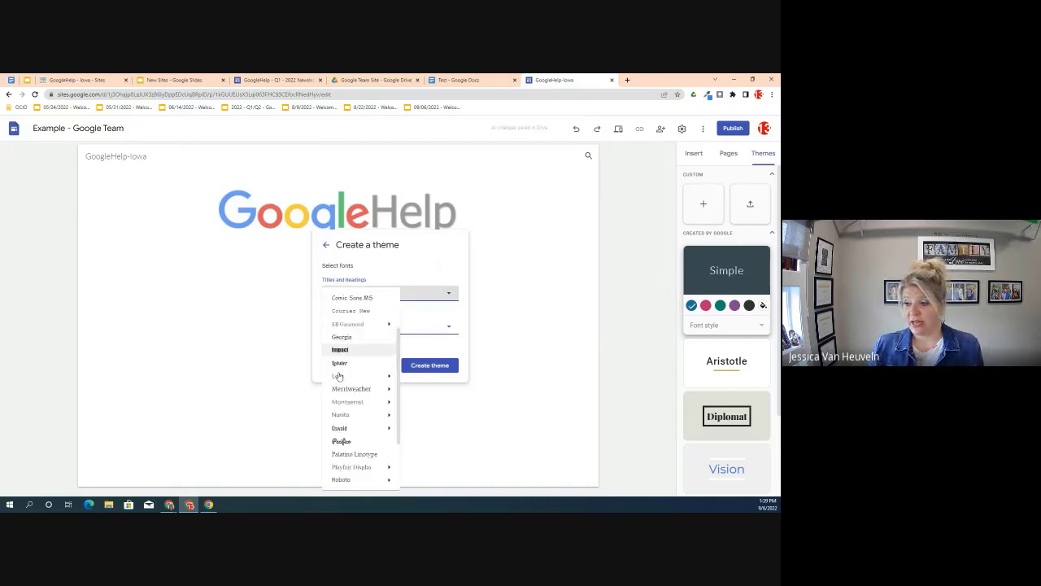
mouse_move(351, 397)
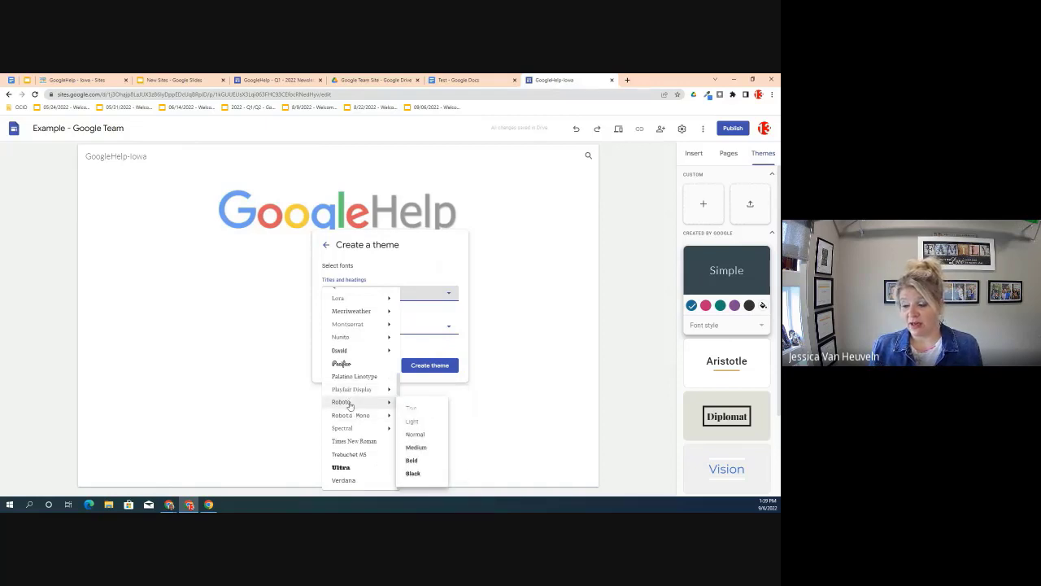
left_click(350, 404)
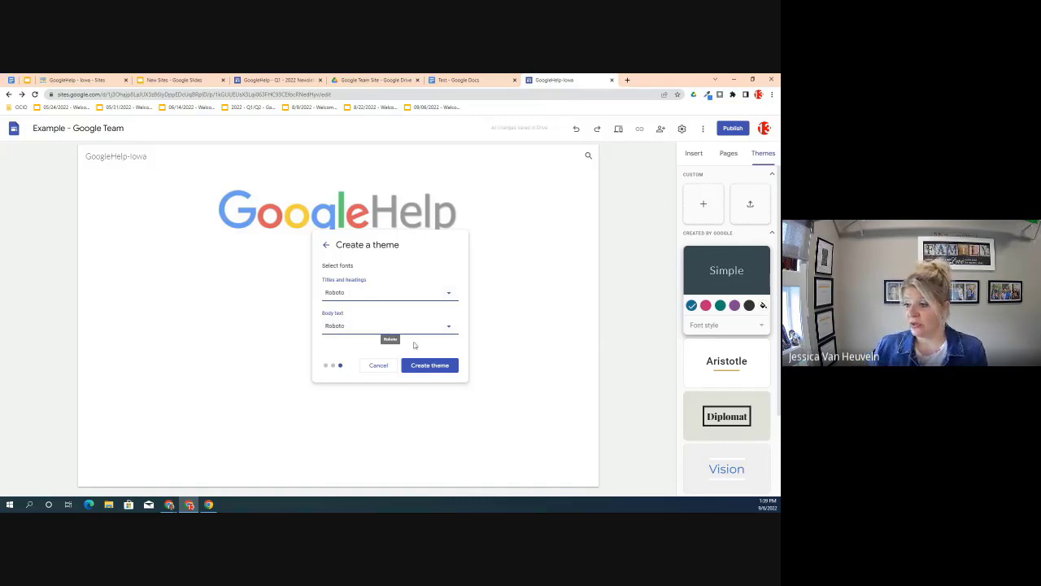
left_click(440, 369)
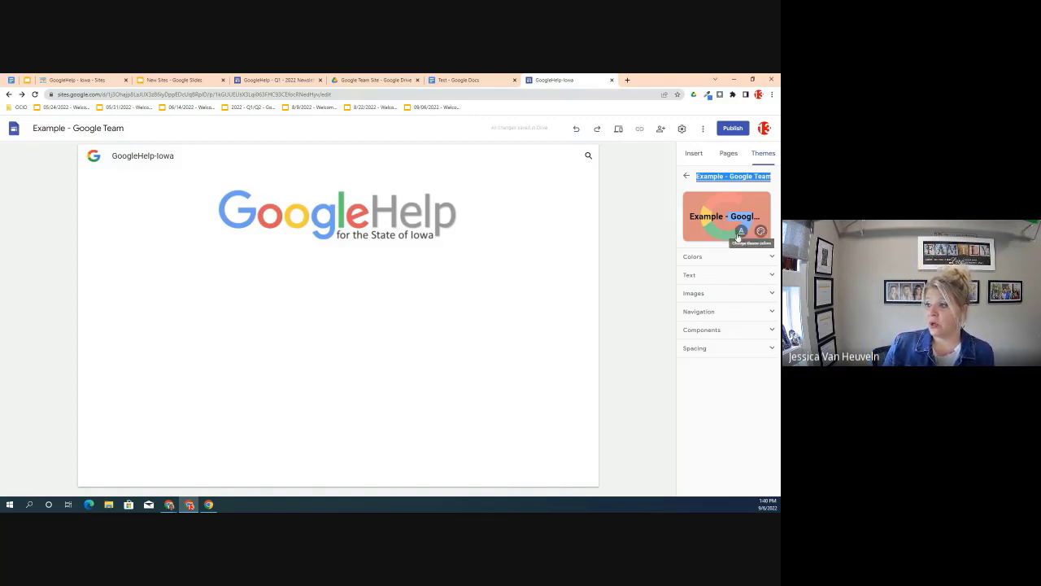
Apply the third logo-derived palette (#EA4335, #FBBC05, #4285F4) as the theme's colours.
left_click(761, 232)
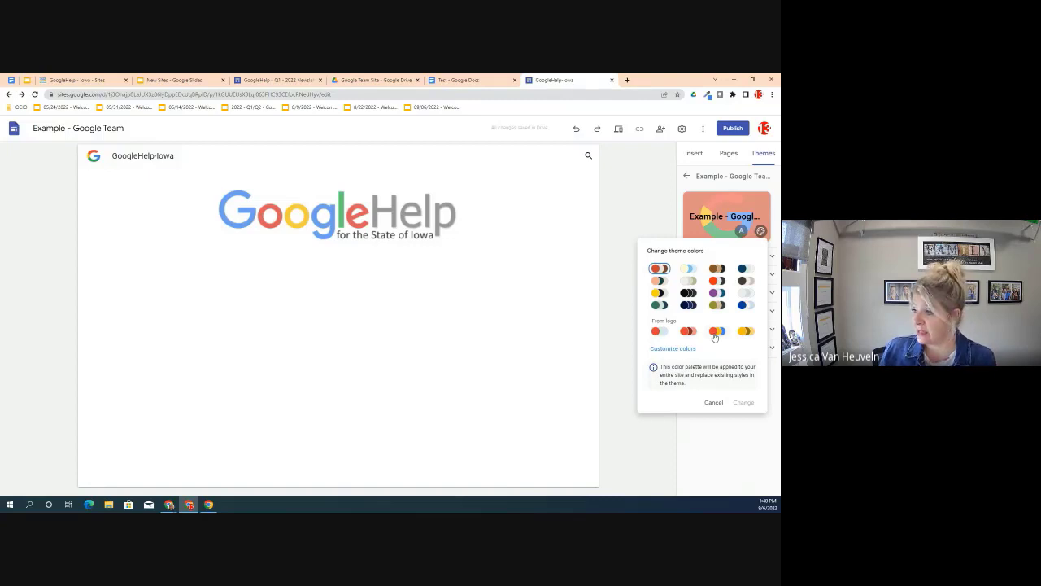
left_click(714, 332)
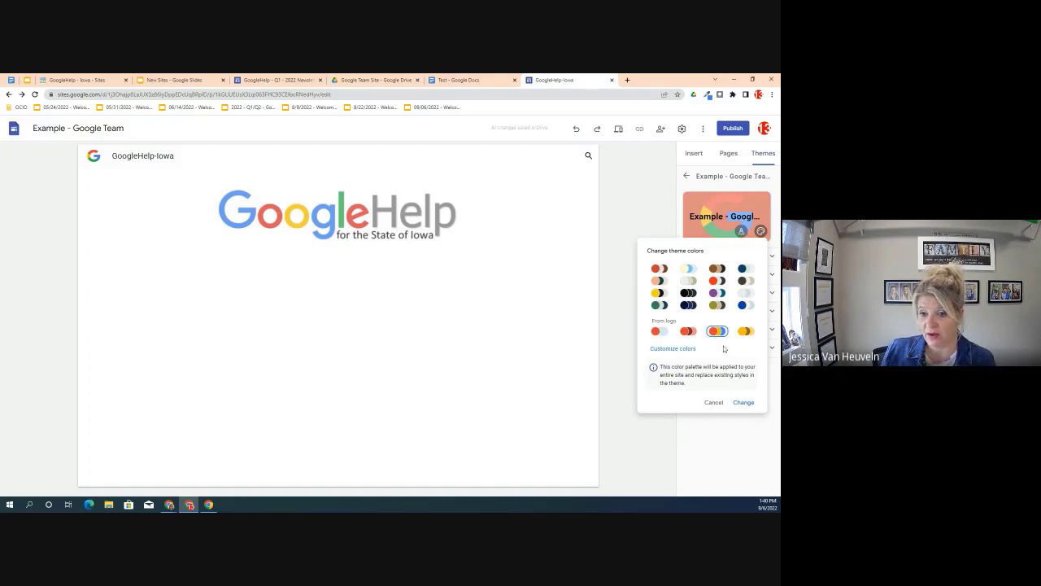
left_click(680, 349)
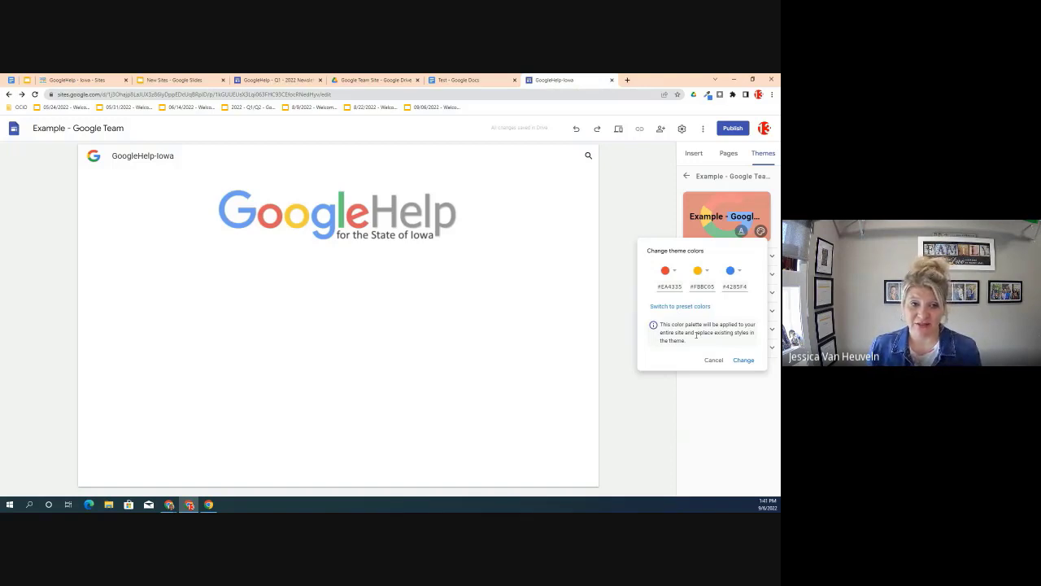
left_click(745, 361)
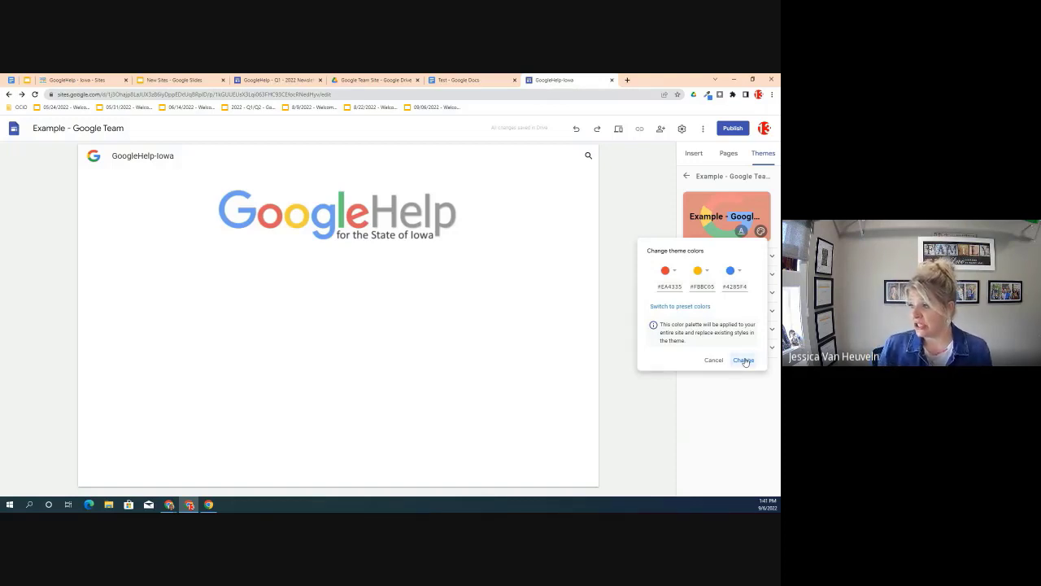
left_click(745, 362)
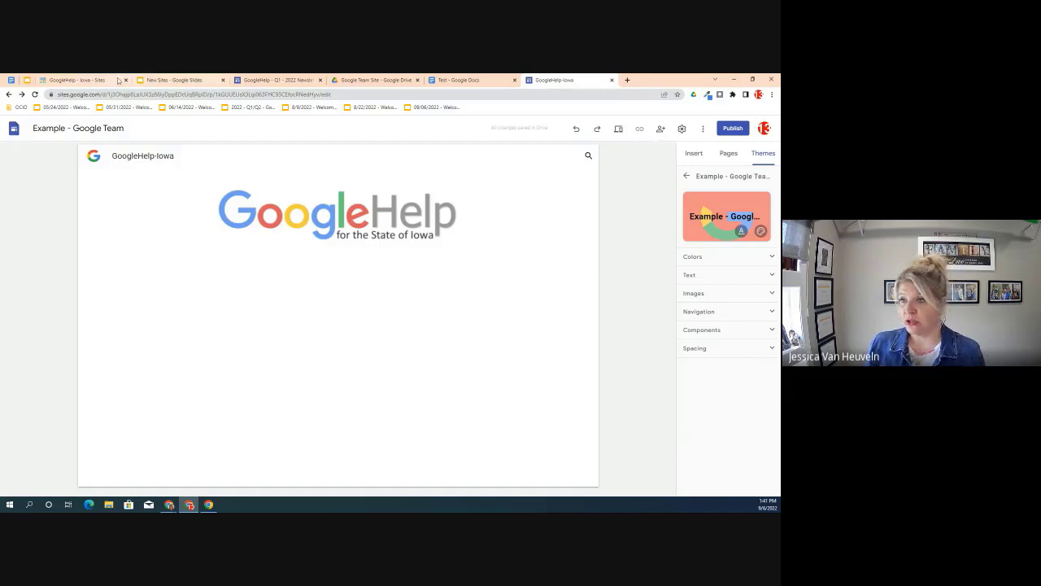
Switch back to the New Sites - Google Slides presentation on the 'DEMO - Step 3' slide.
left_click(172, 79)
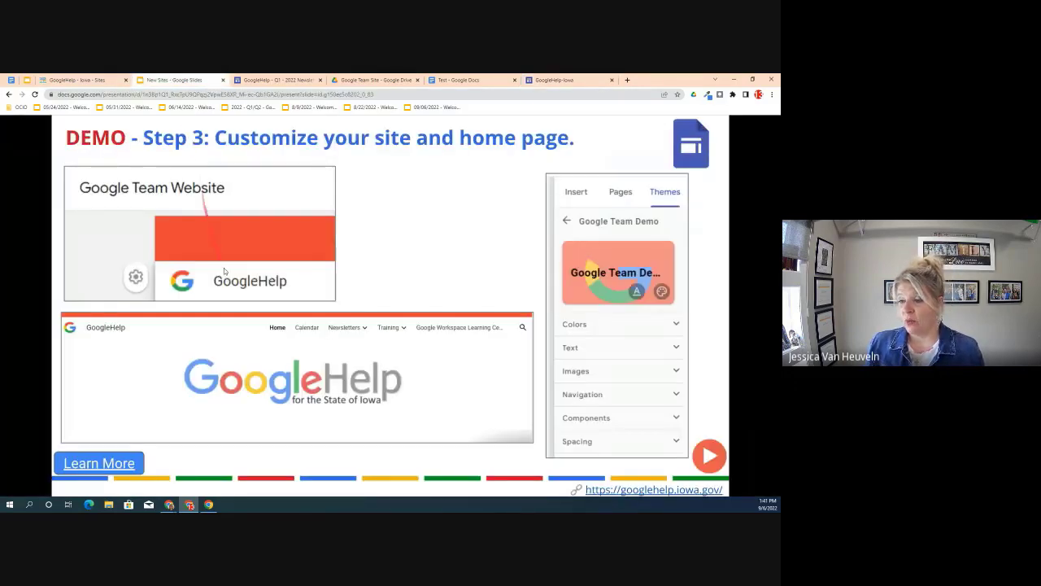
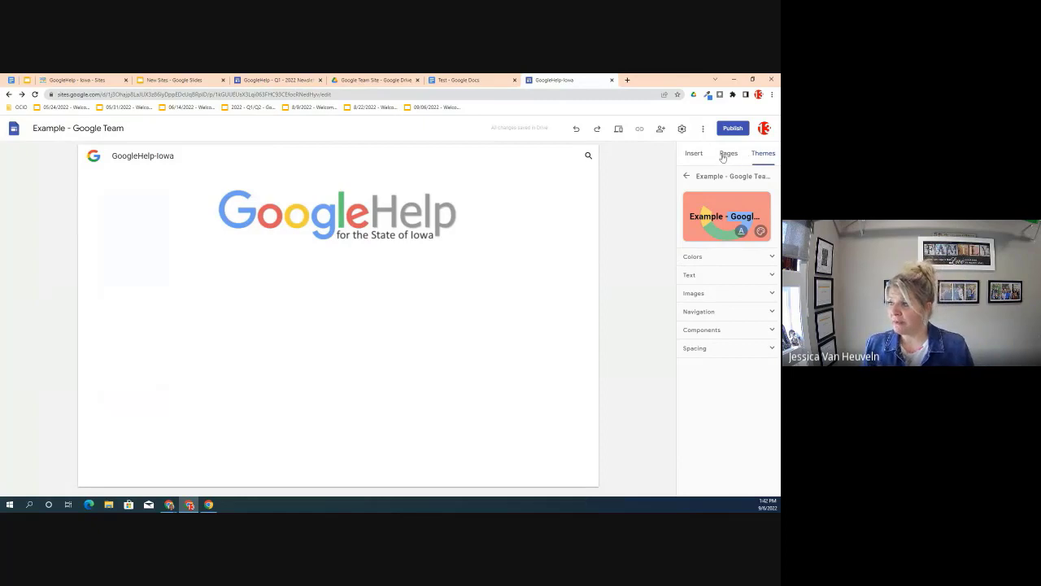
Check the Insert and Themes panels, then settle on the Pages list showing only Home.
left_click(723, 155)
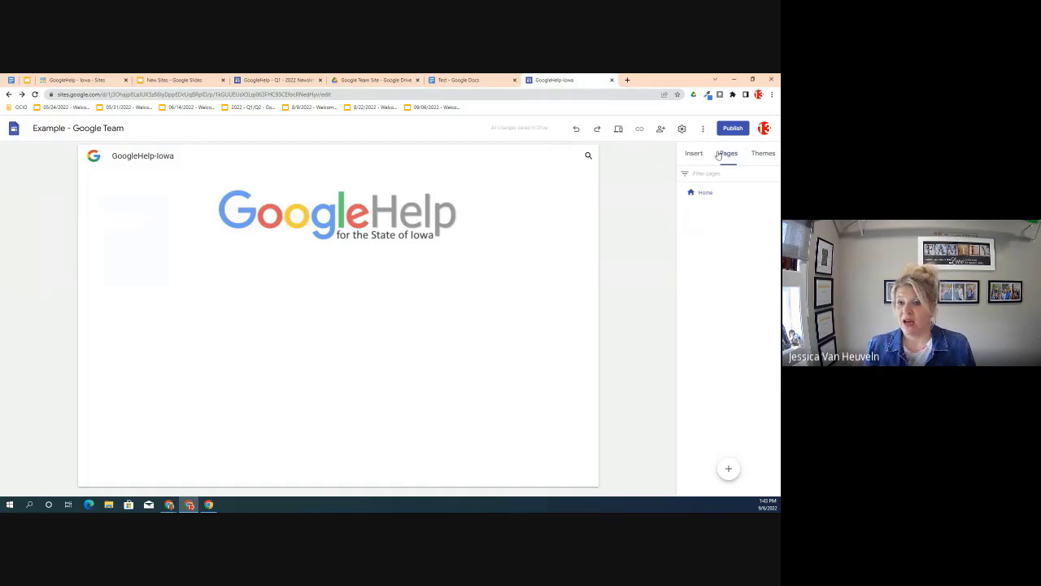
left_click(695, 156)
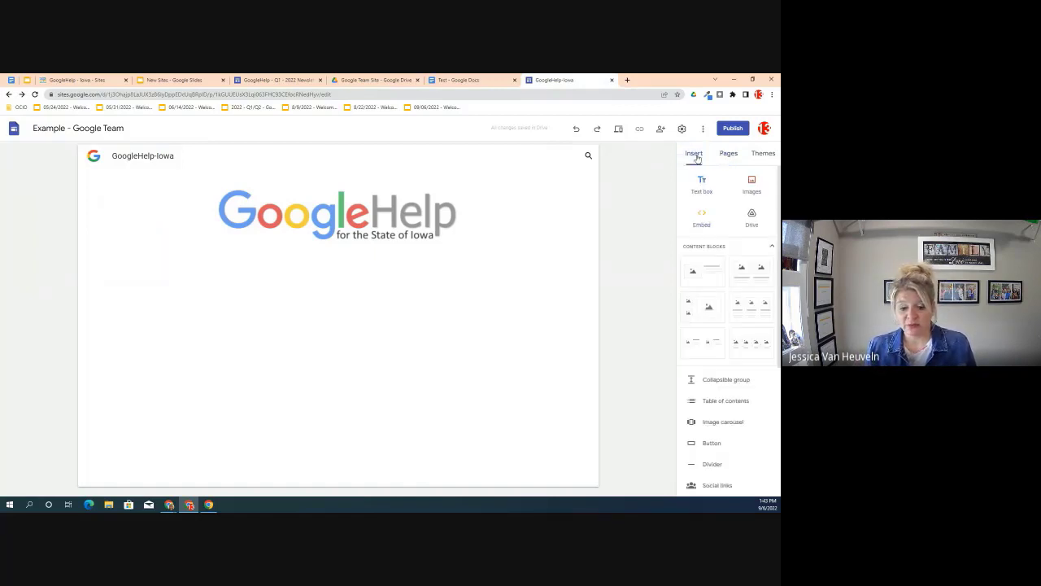
left_click(728, 154)
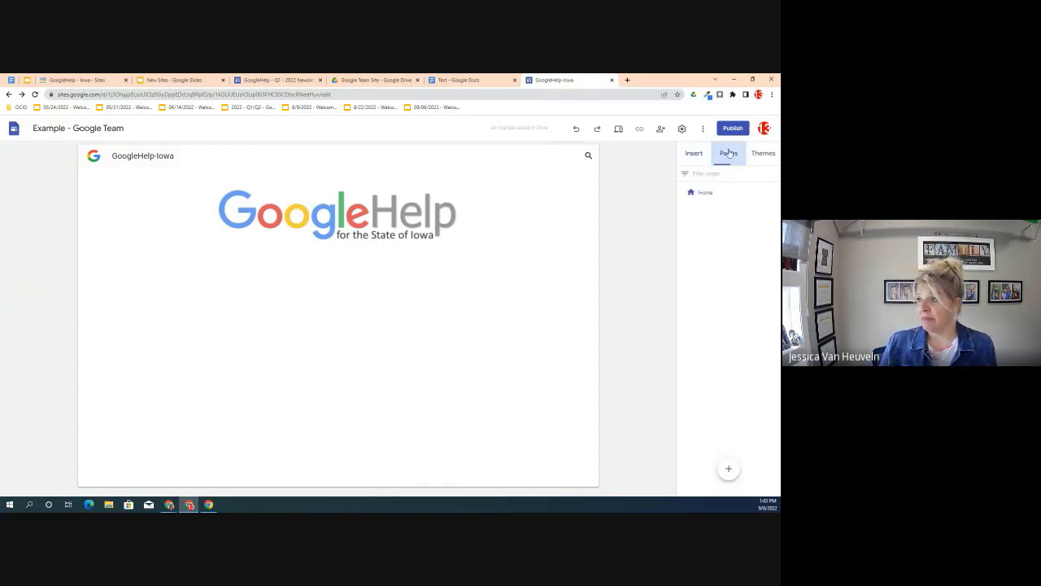
left_click(766, 155)
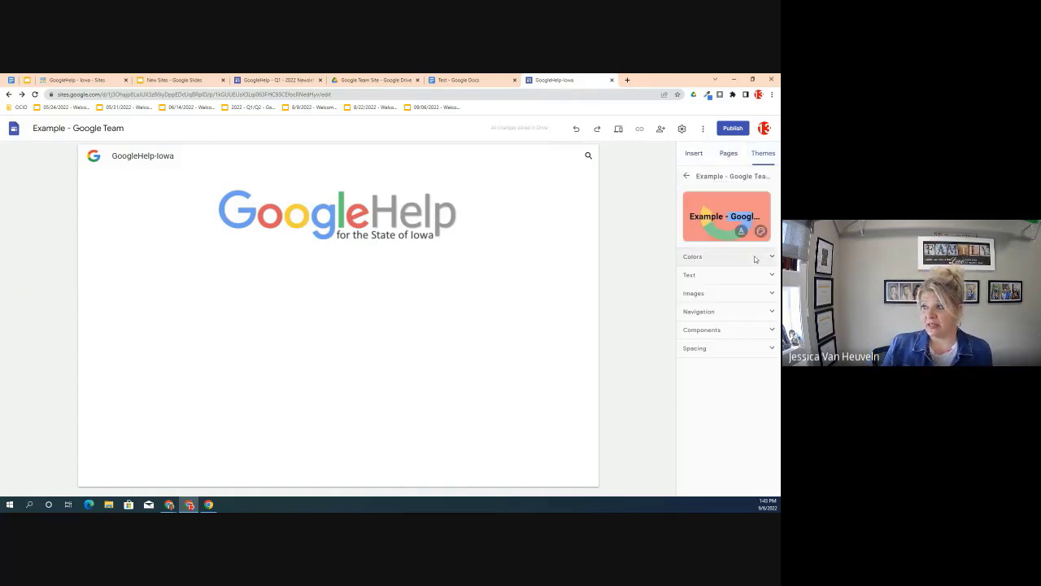
left_click(727, 154)
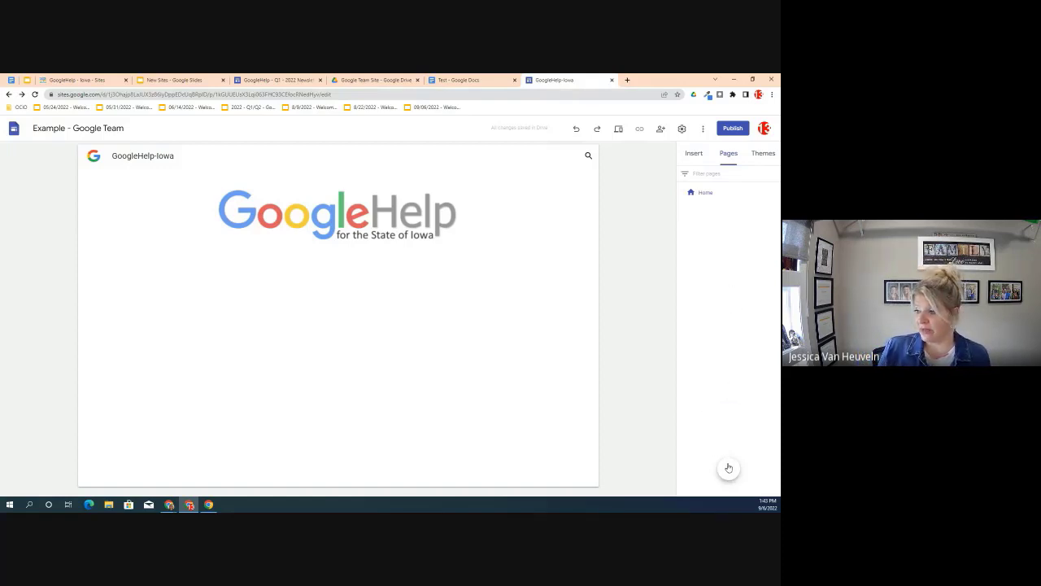
mouse_move(729, 468)
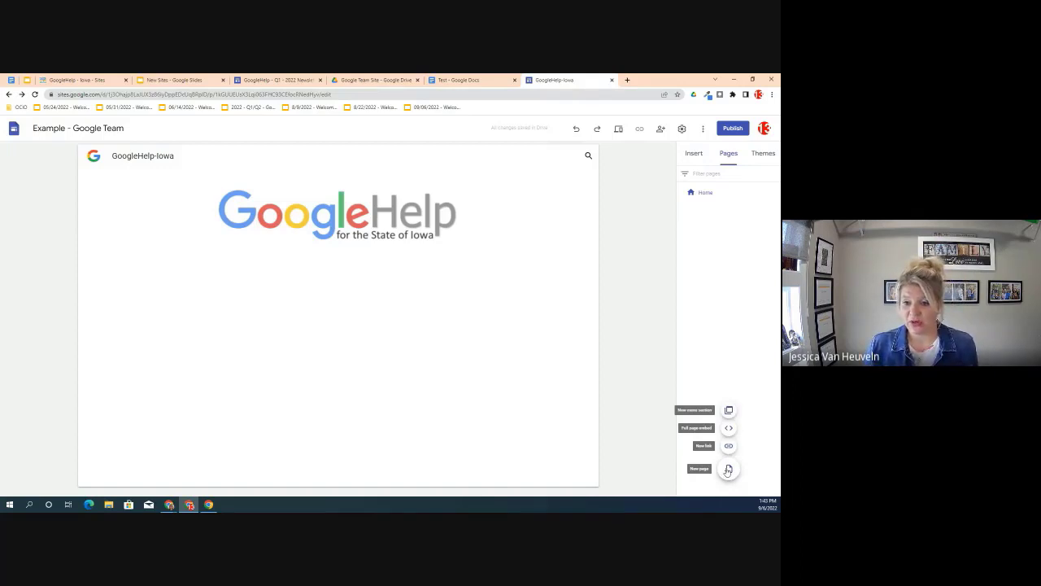
Add a page named Calendar, reviewing its advanced options before confirming.
left_click(728, 469)
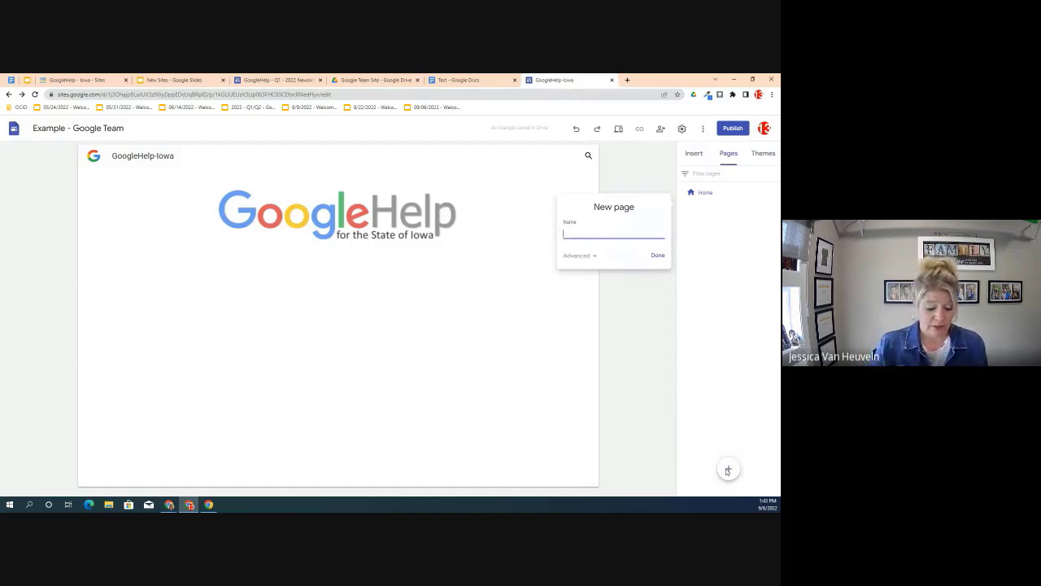
type("Calendar")
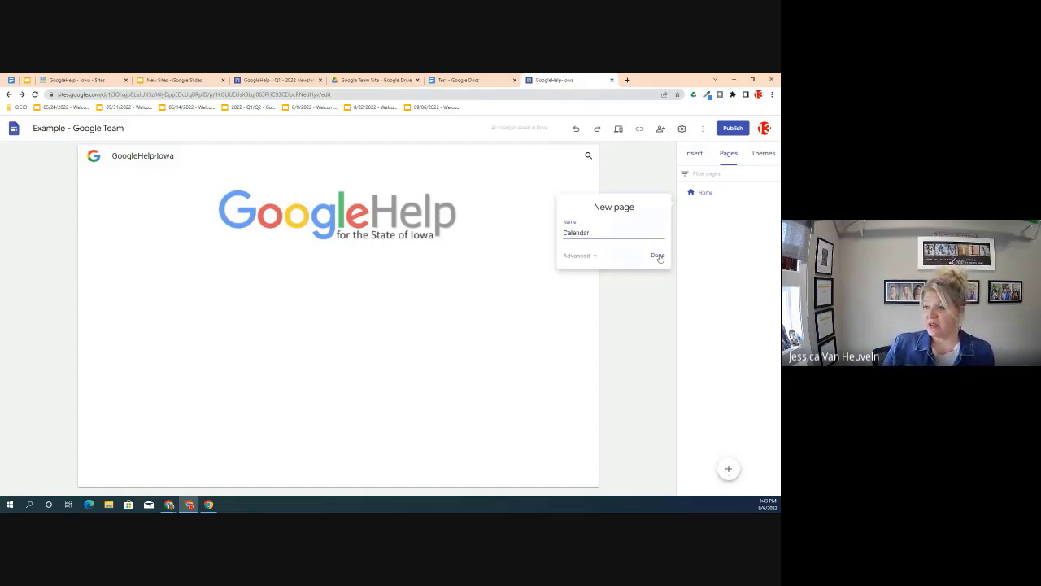
left_click(595, 257)
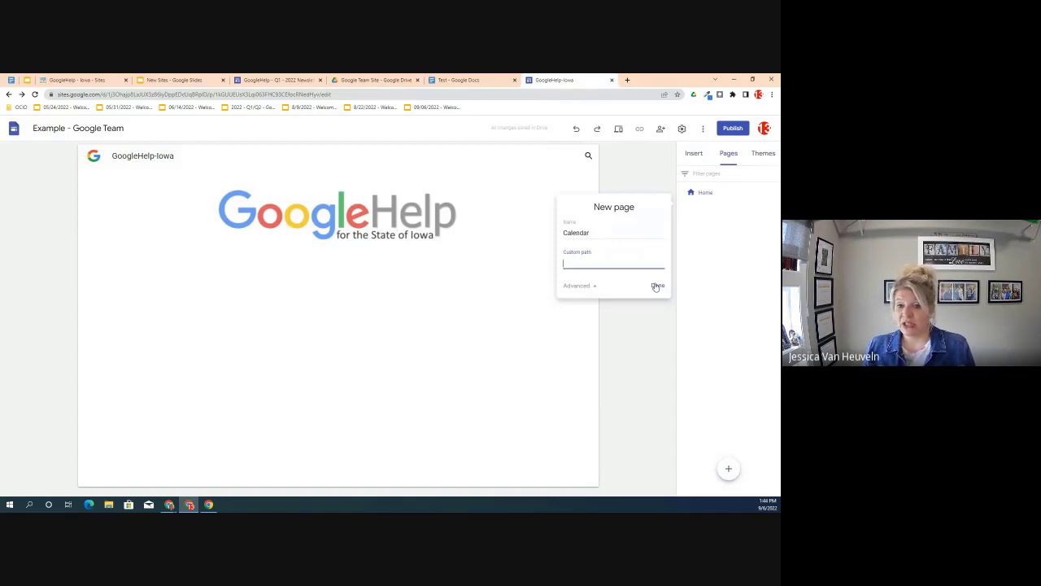
left_click(657, 286)
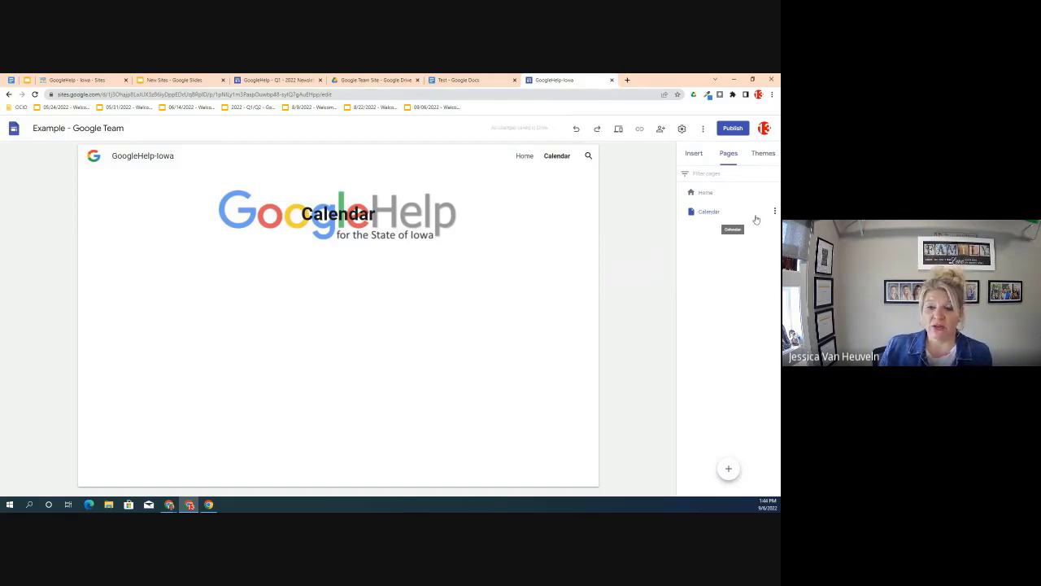
left_click(775, 213)
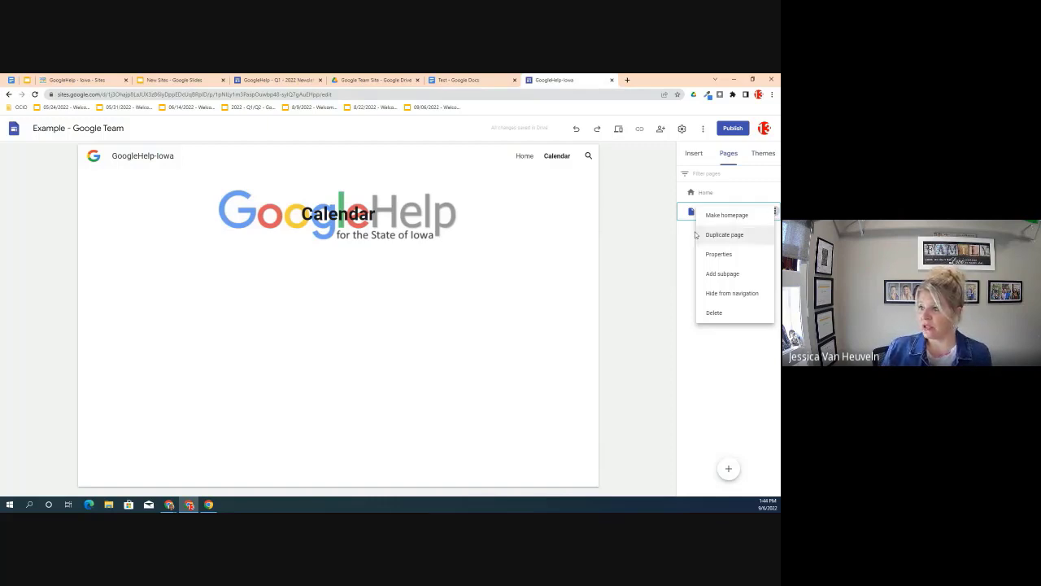
left_click(667, 244)
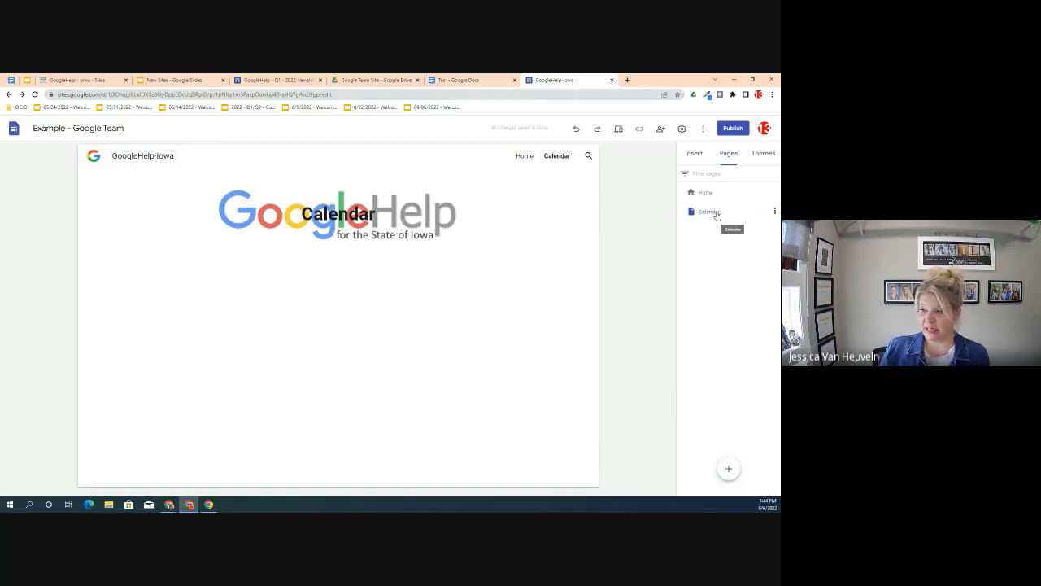
left_click(775, 211)
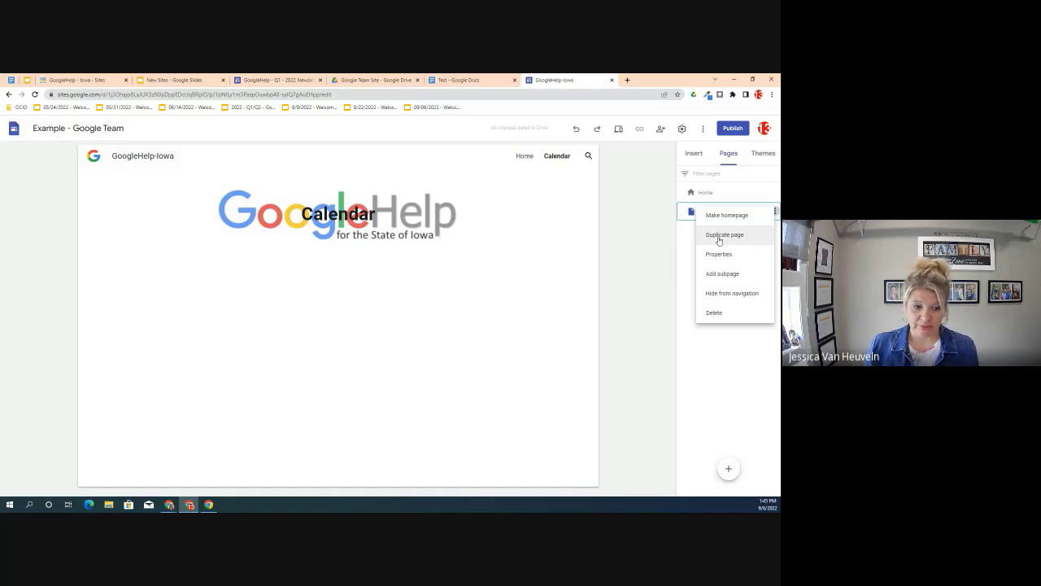
left_click(676, 261)
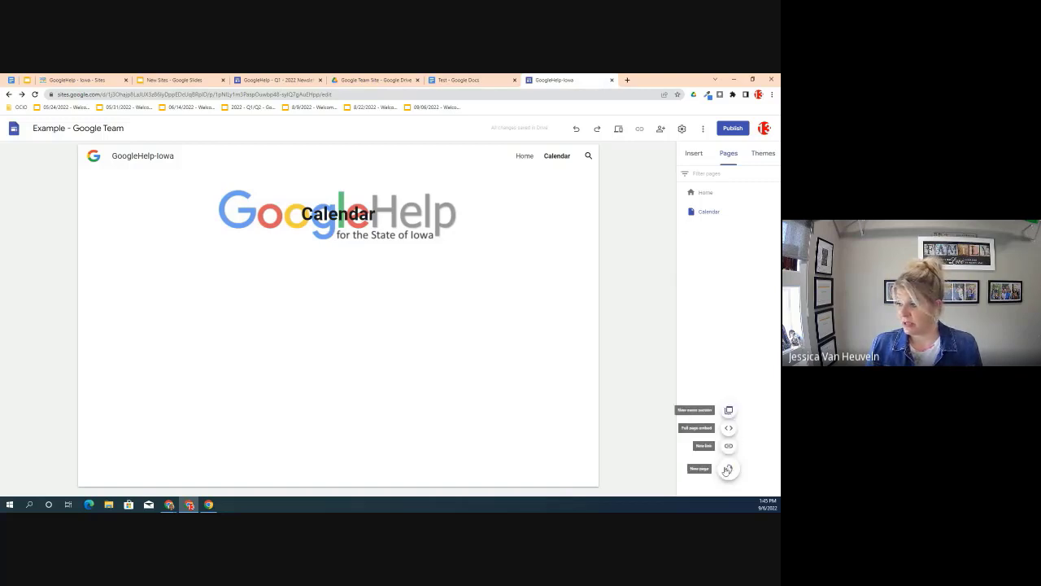
Create a new page named Training.
left_click(728, 469)
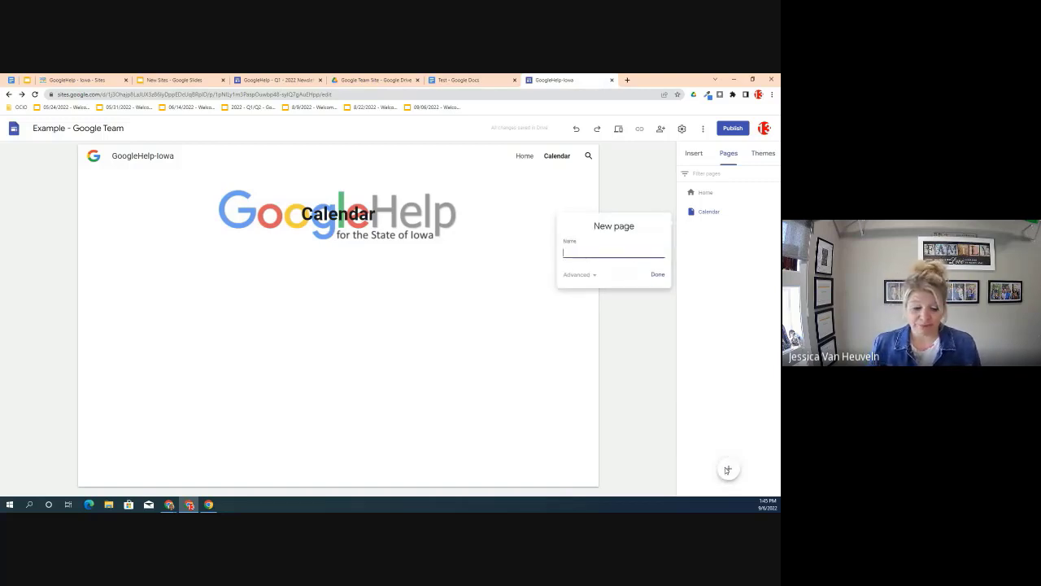
type("Training")
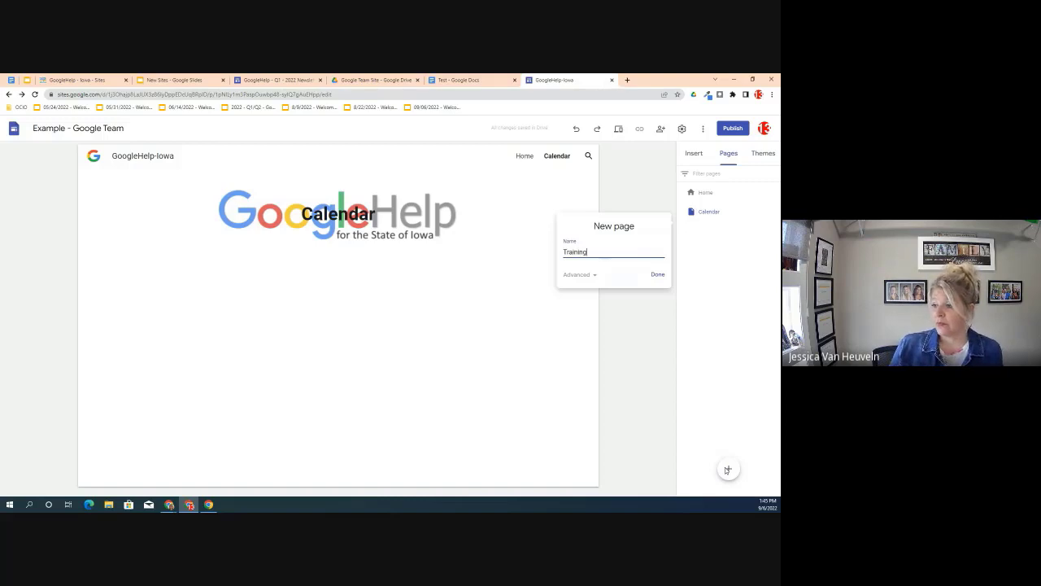
left_click(656, 275)
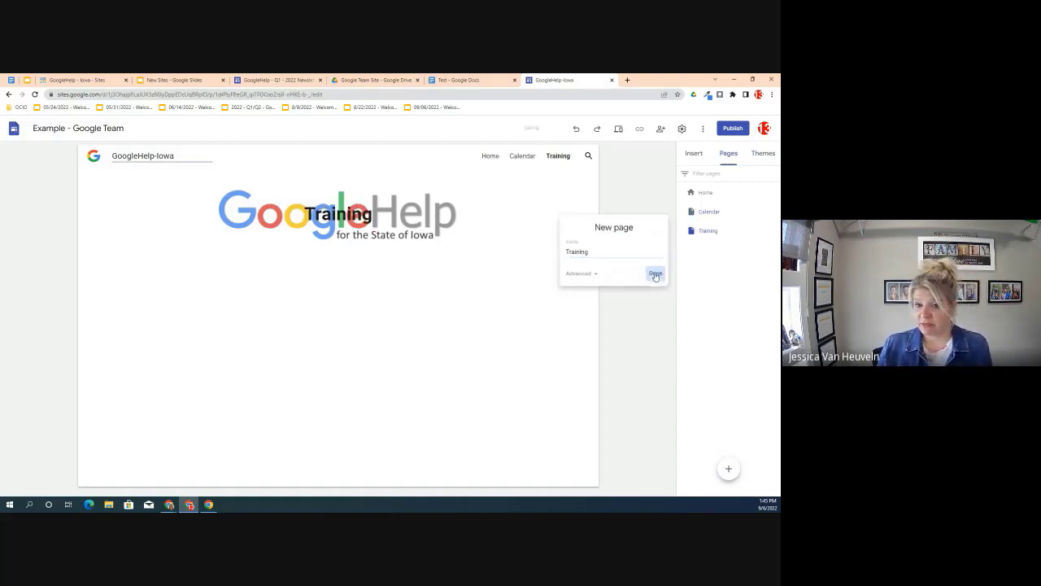
mouse_move(728, 470)
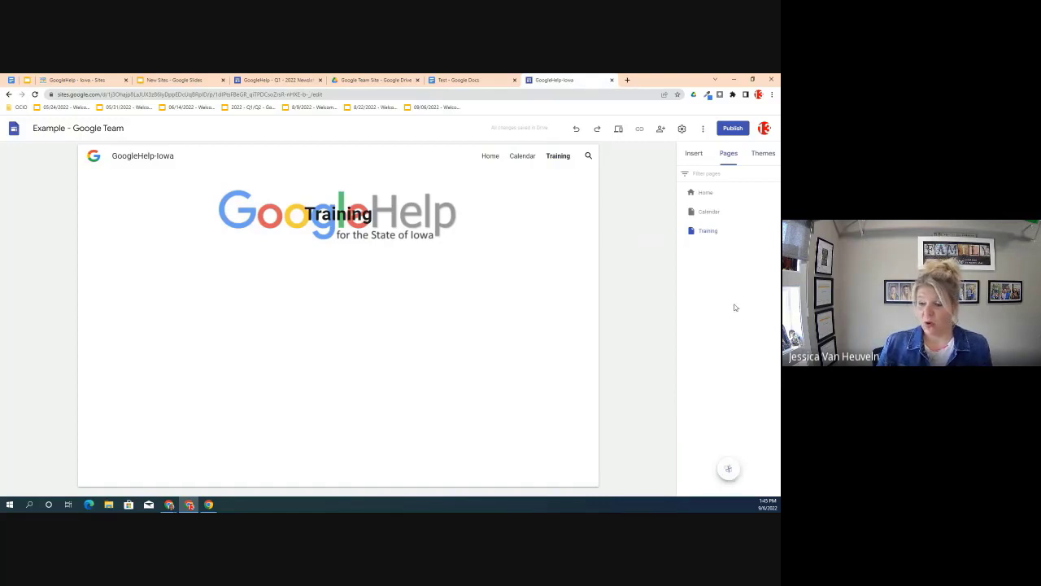
Add a Google Meet subpage under Training and check that it collapses and expands.
left_click(775, 232)
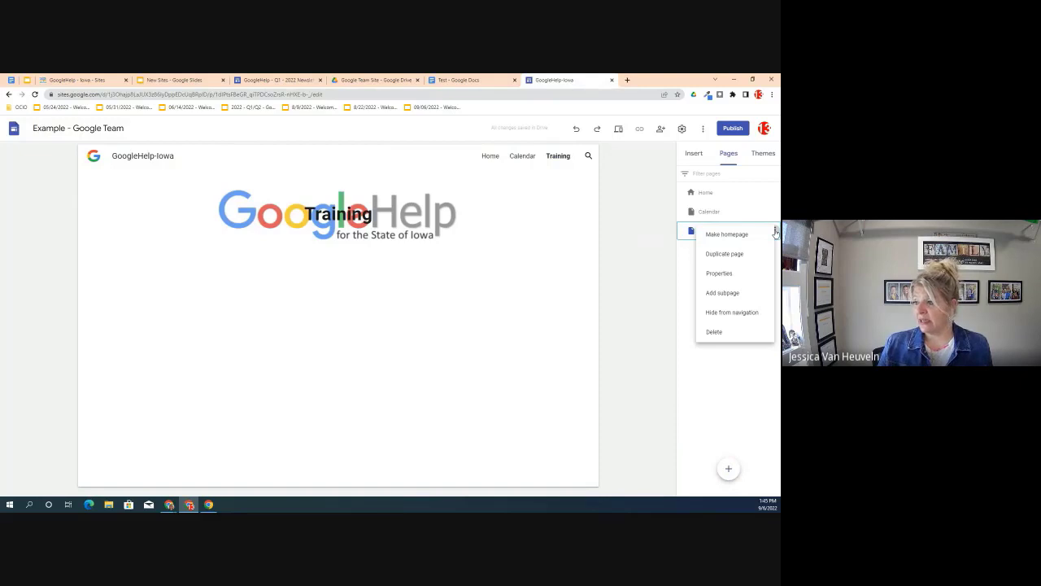
left_click(764, 295)
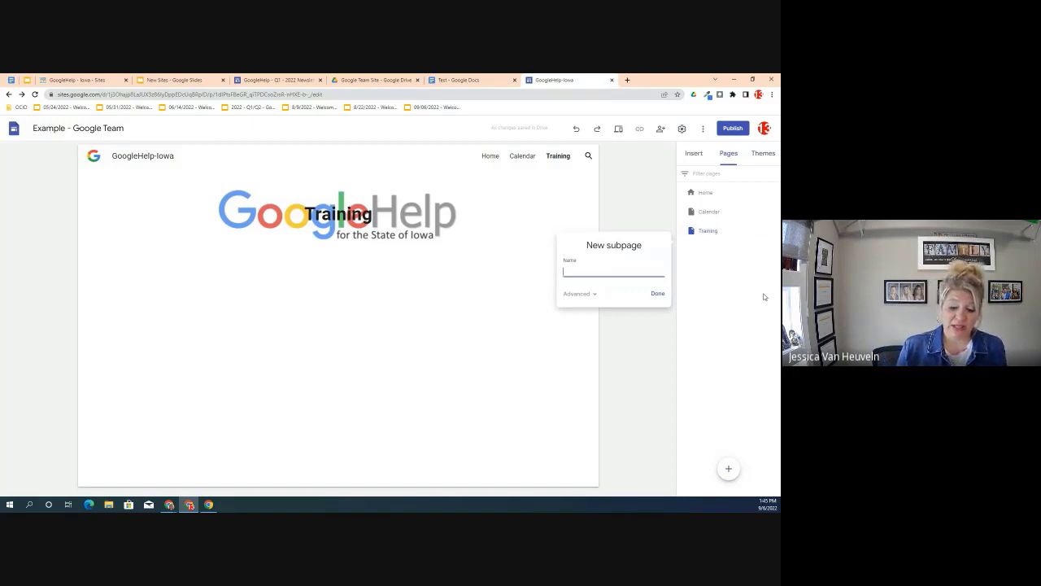
type("Google Meet")
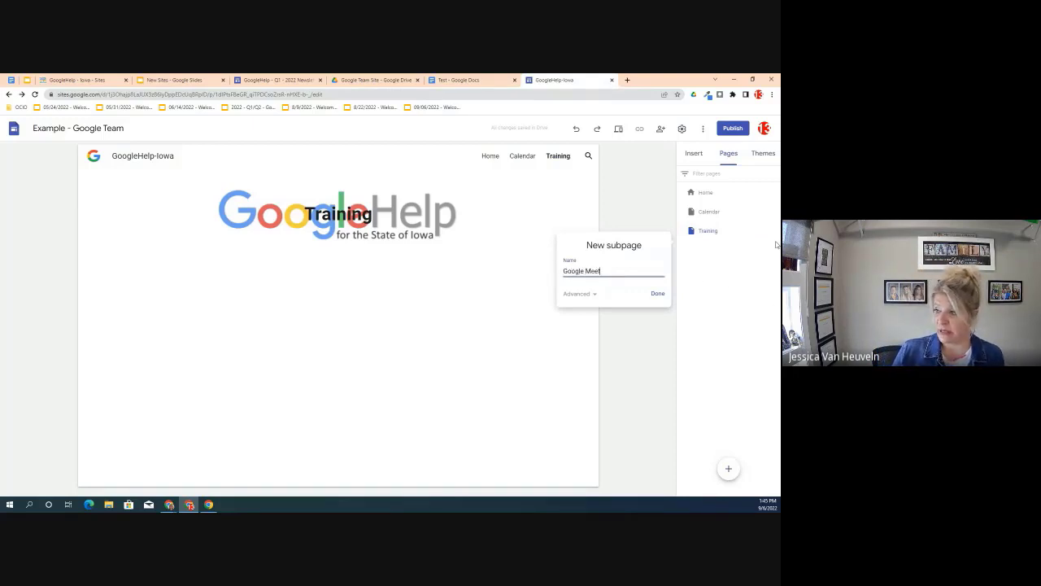
left_click(662, 293)
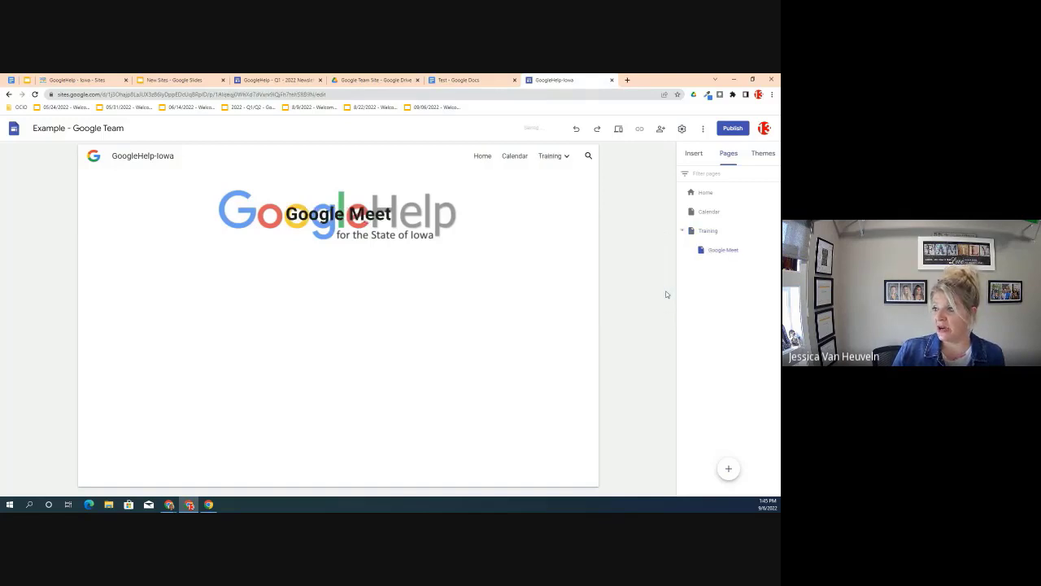
left_click(682, 231)
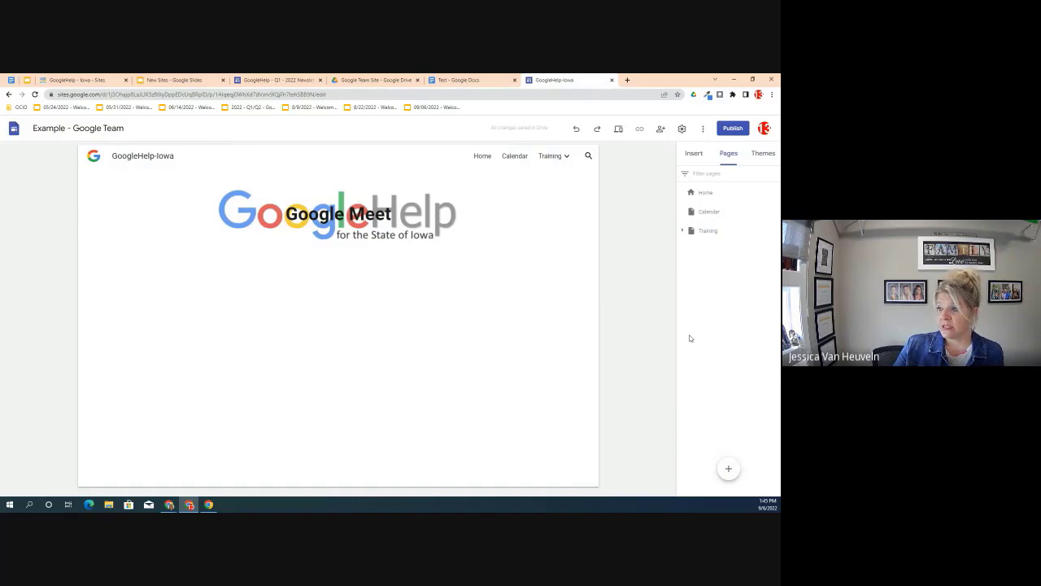
left_click(683, 231)
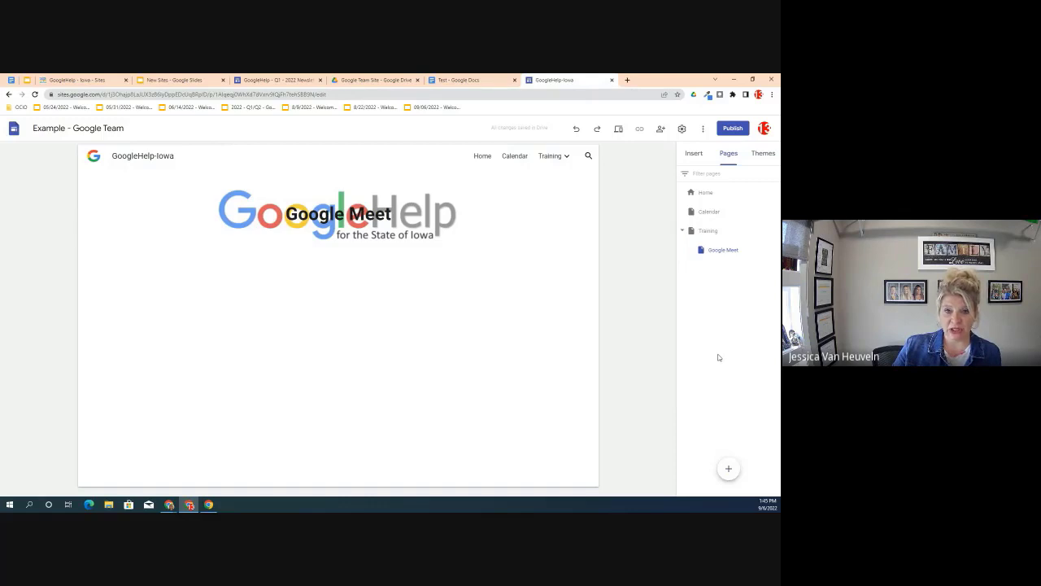
left_click(682, 231)
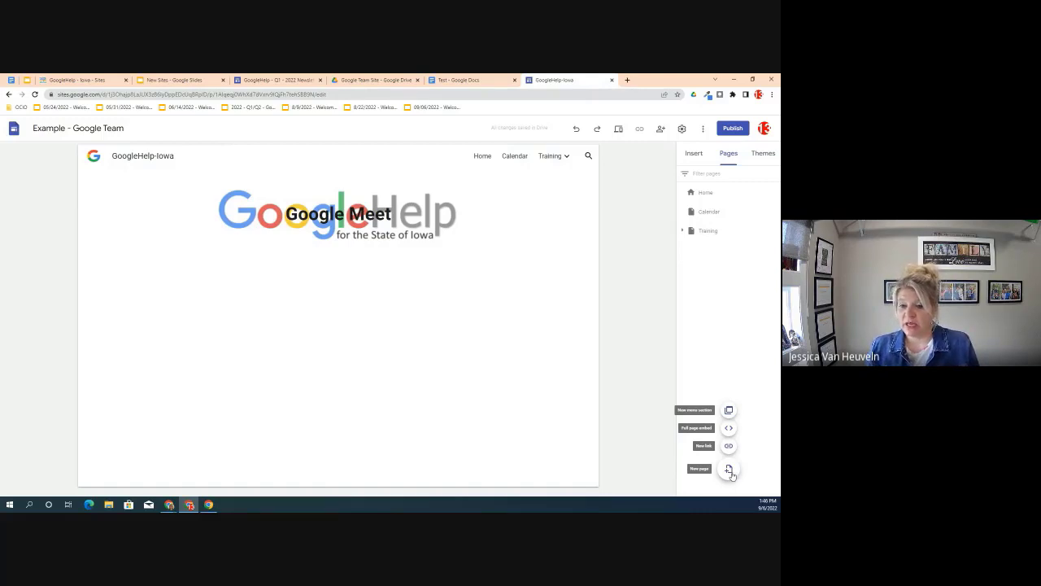
Add a navigation menu section named Newsletters.
mouse_move(726, 465)
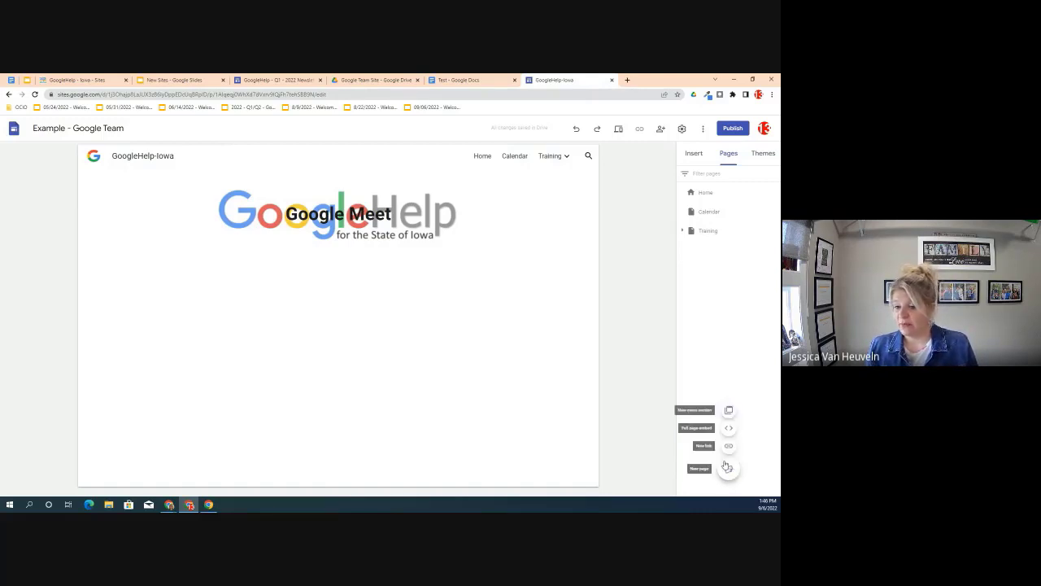
left_click(728, 412)
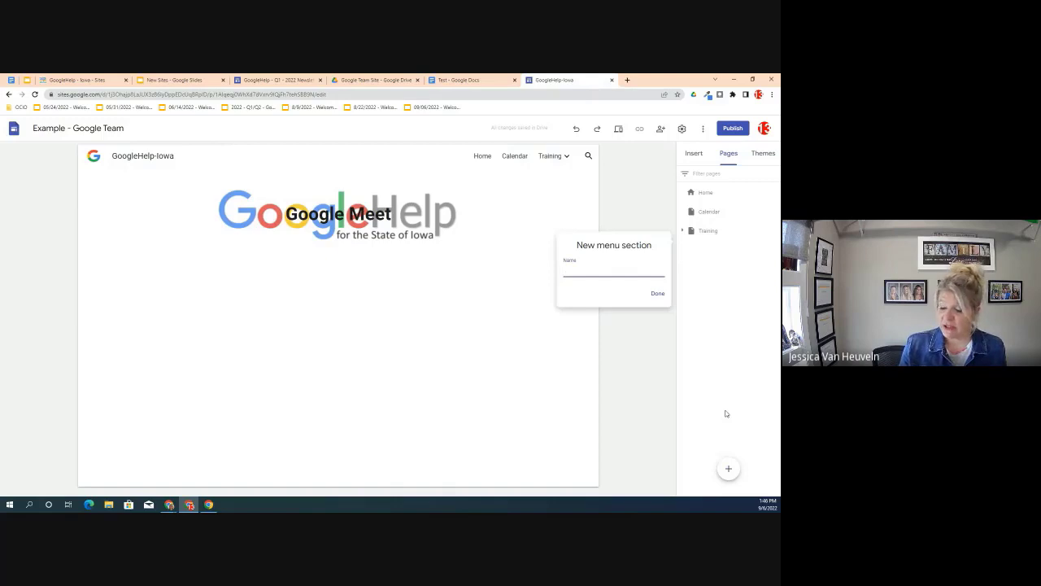
type("Newsletters")
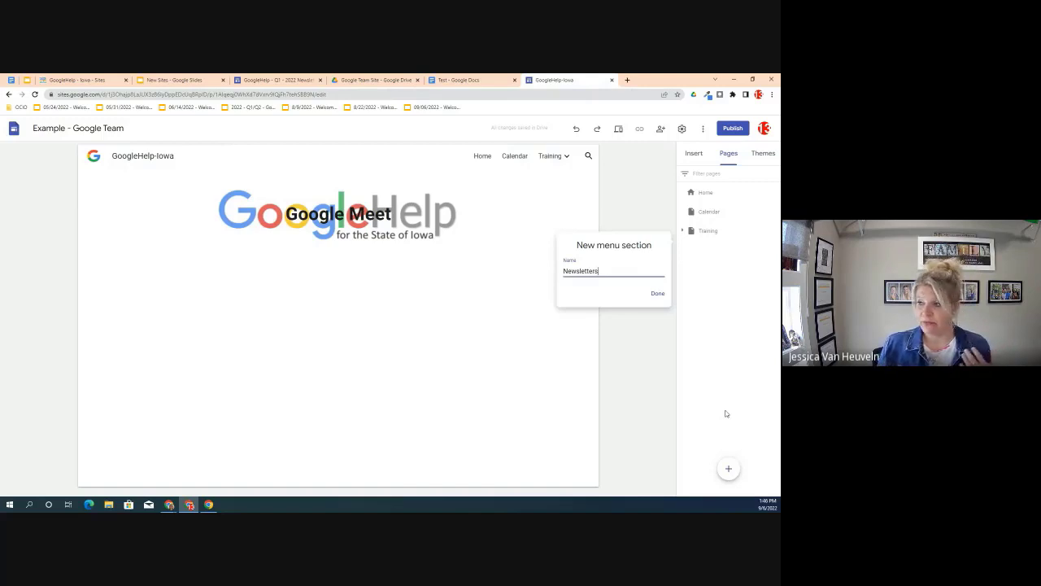
left_click(654, 294)
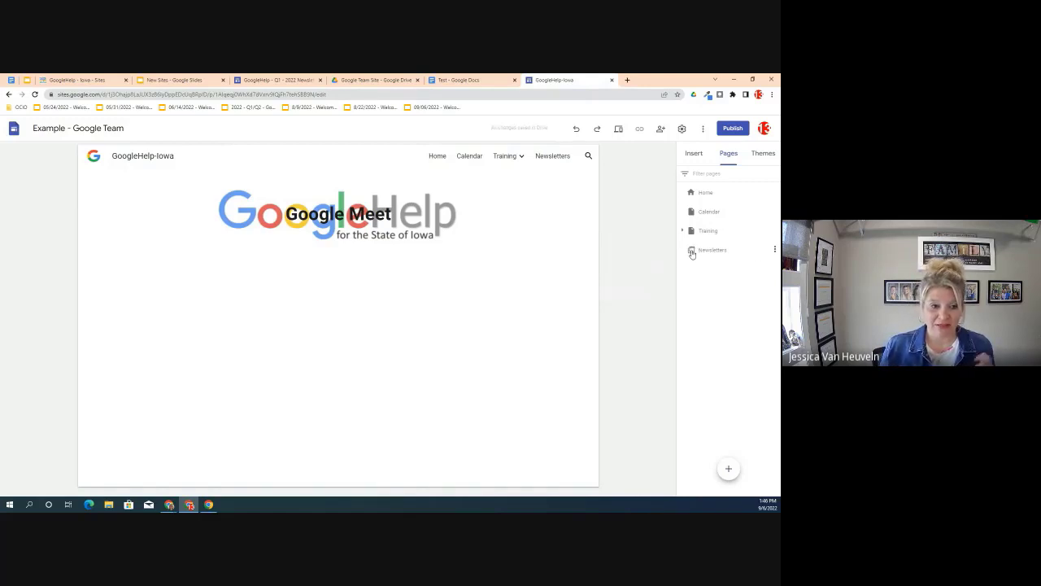
Create a new page named 'Q1- 2022 Newsletter'.
mouse_move(729, 473)
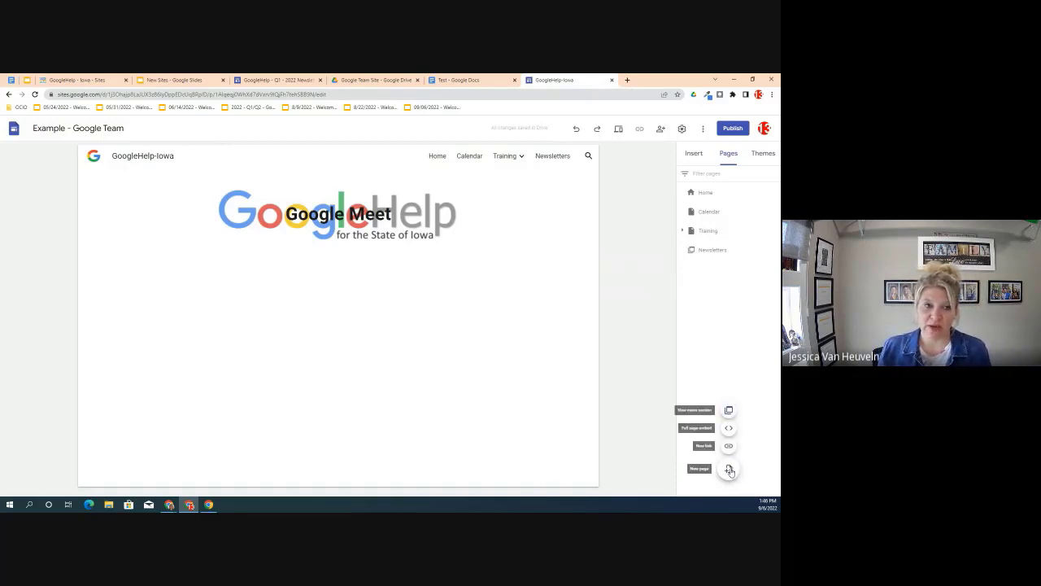
left_click(730, 470)
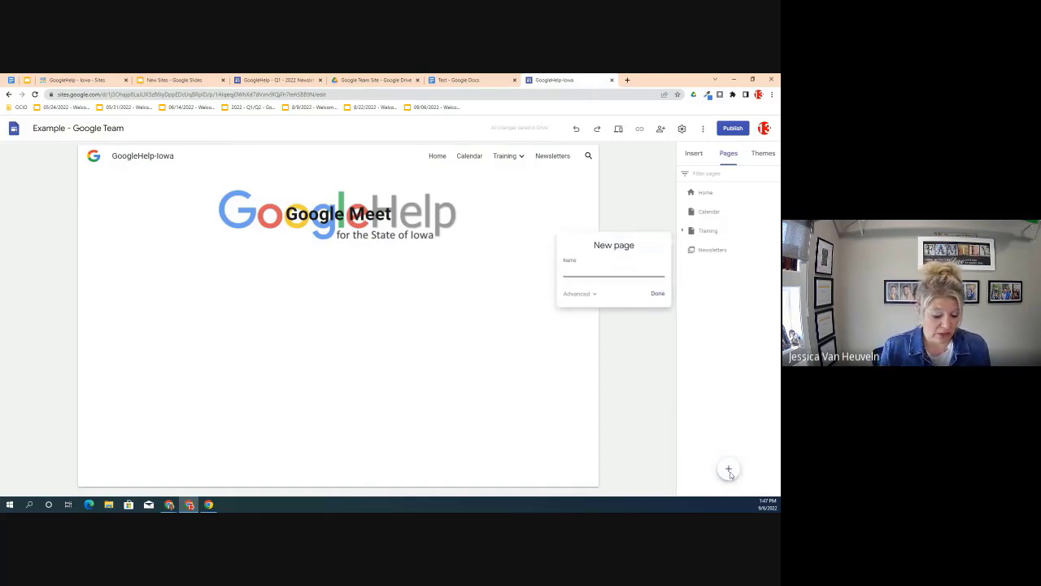
type("Q1")
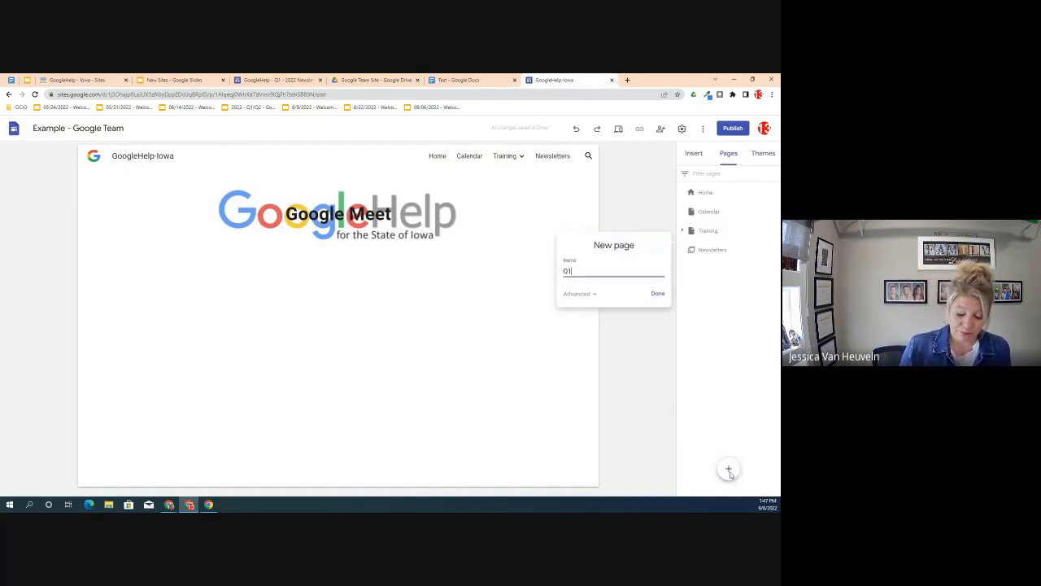
type("- 2022")
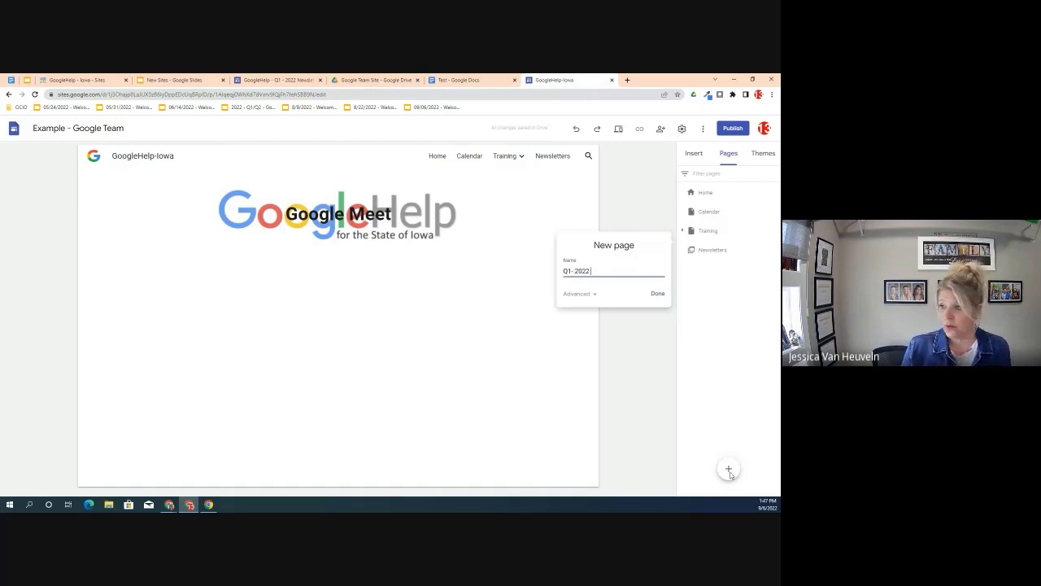
type(" Newsletter")
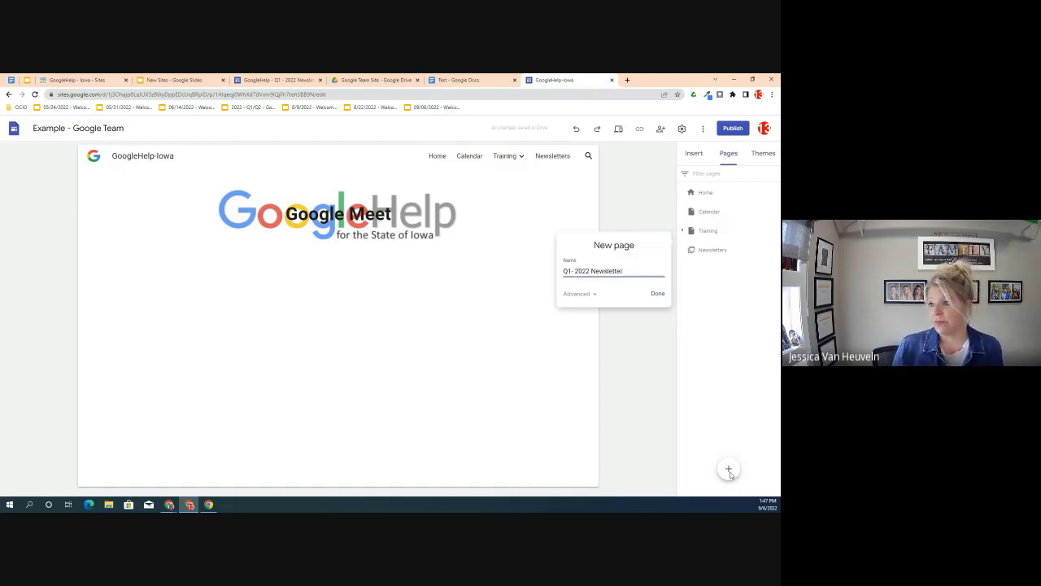
key("Return")
mouse_move(730, 473)
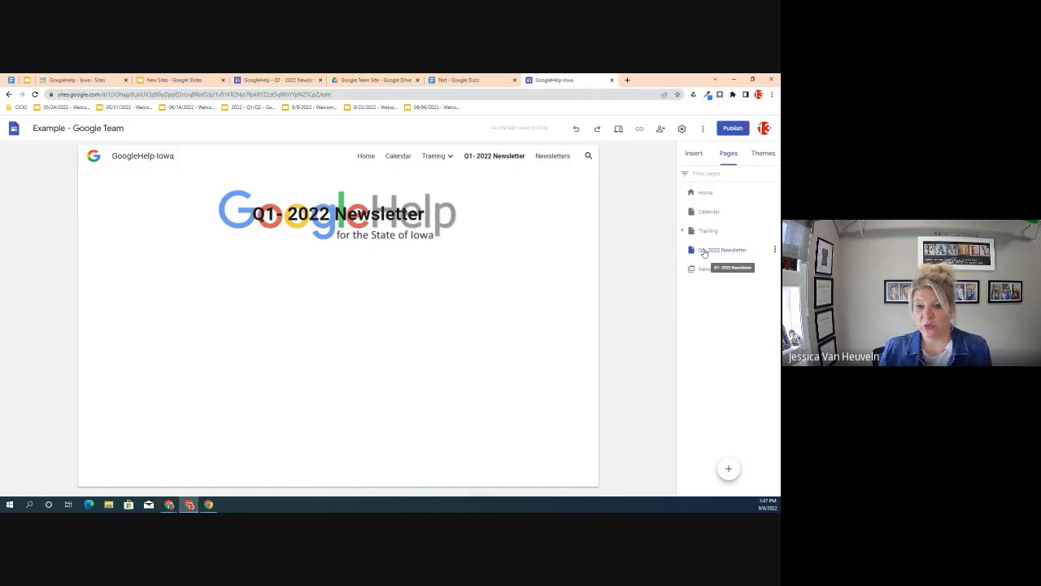
Drag Q1- 2022 Newsletter onto Newsletters to make it a subpage.
left_click_drag(705, 253, 710, 267)
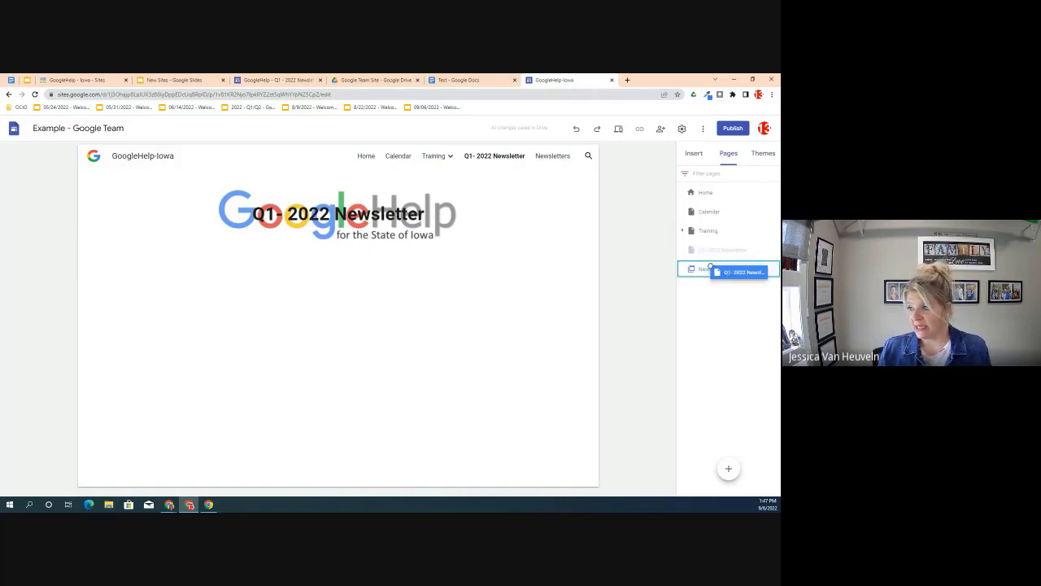
left_click_drag(710, 266, 711, 268)
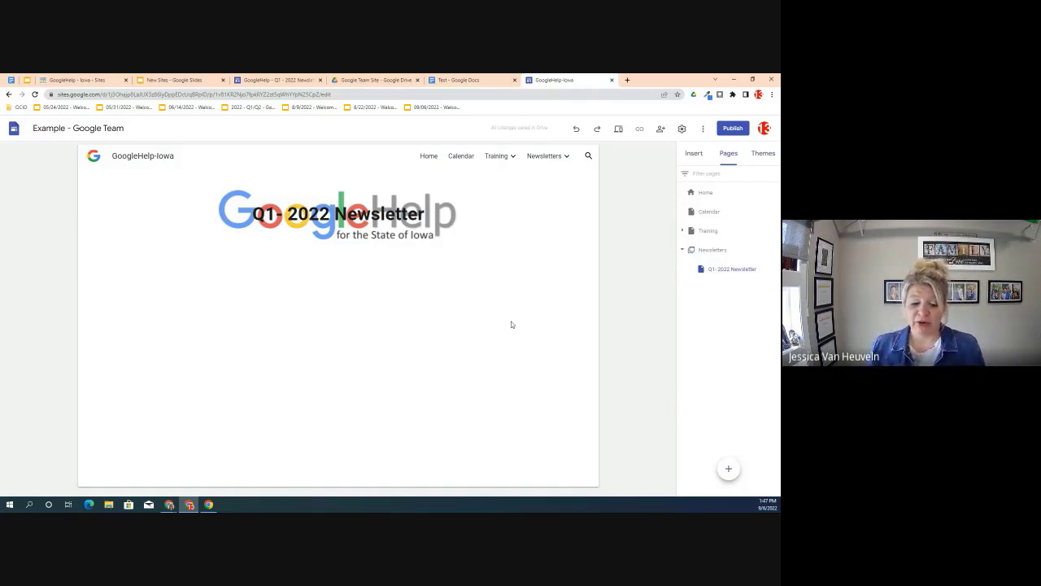
mouse_move(400, 262)
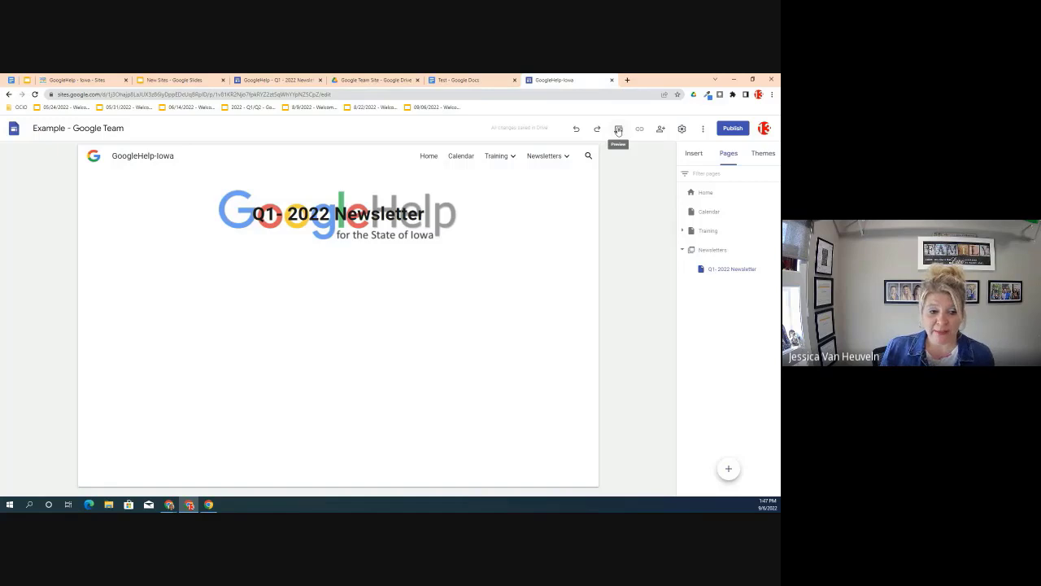
Preview the site at tablet and phone sizes, visit Training, then exit the preview.
left_click(618, 130)
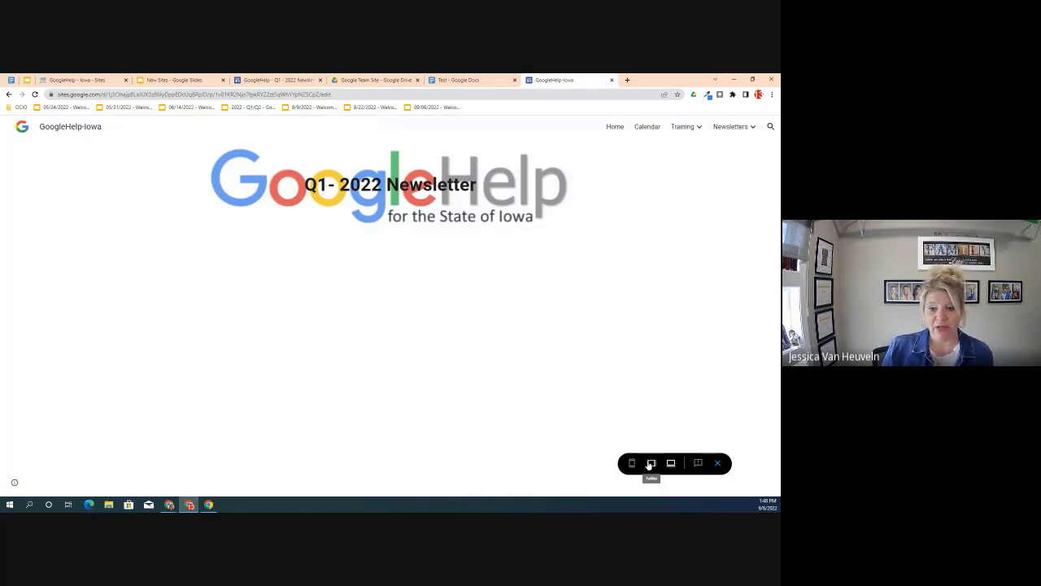
left_click(651, 464)
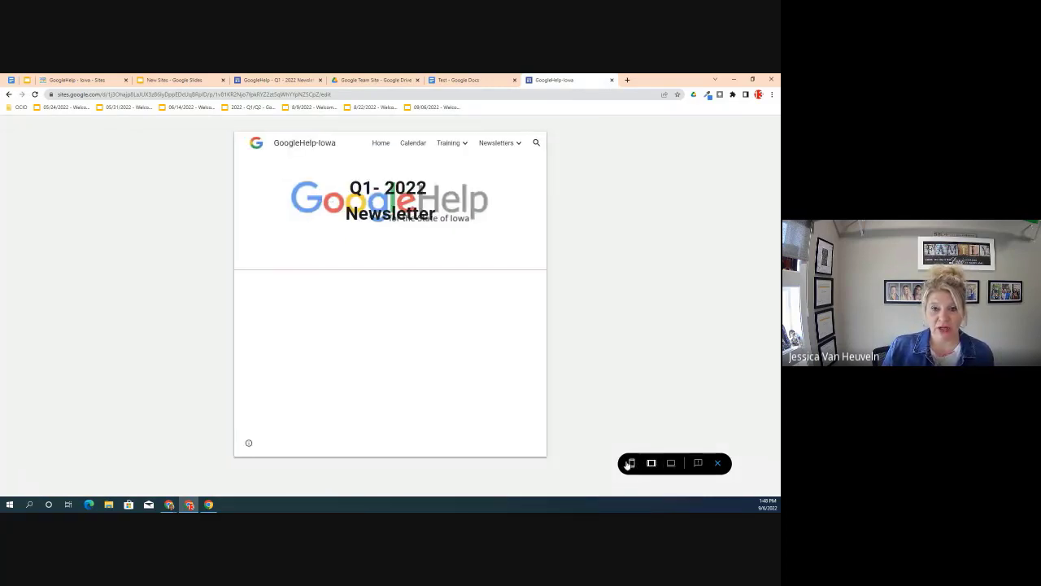
left_click(630, 462)
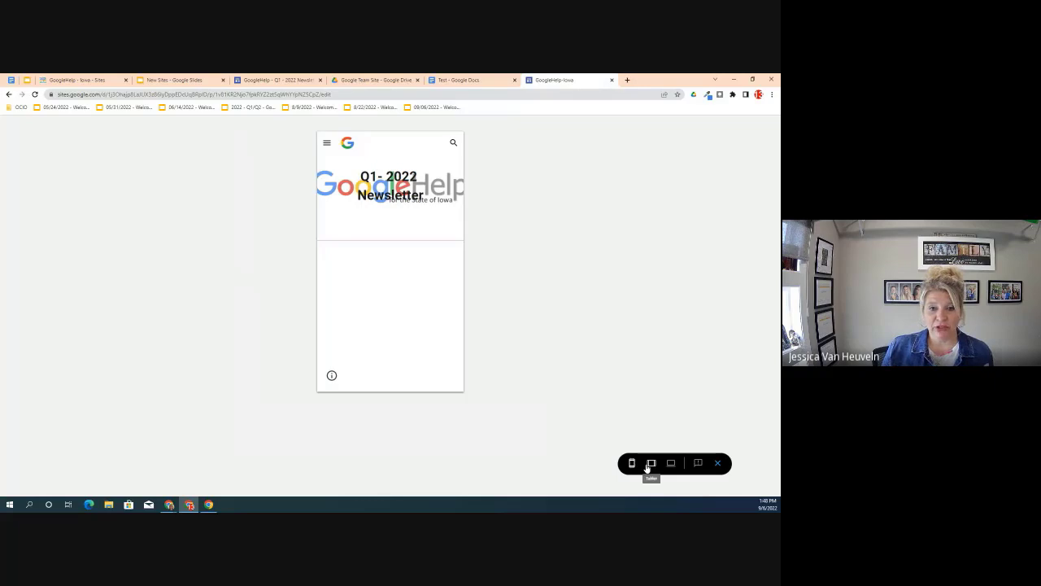
left_click(650, 464)
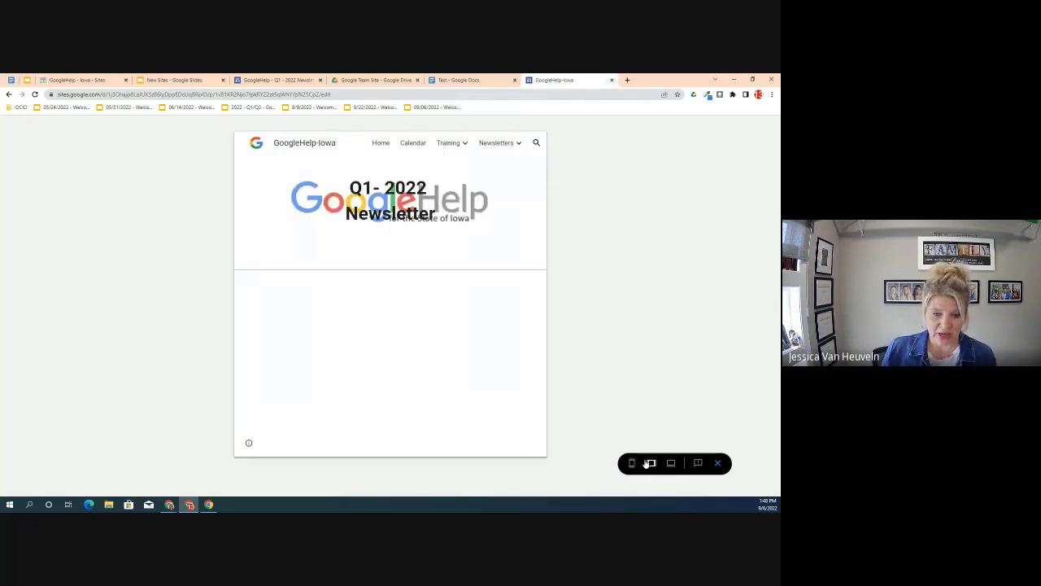
mouse_move(509, 146)
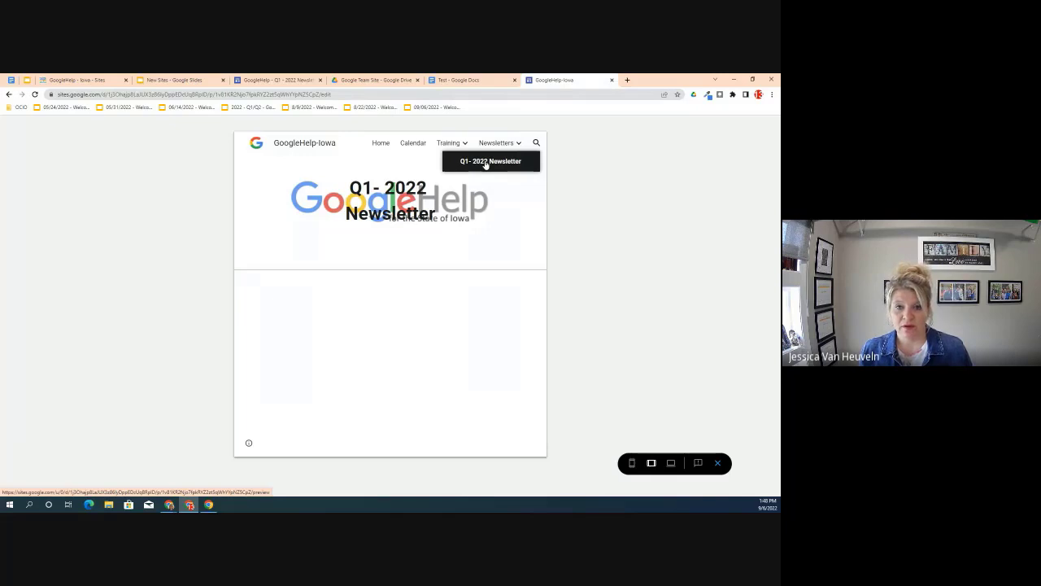
mouse_move(452, 144)
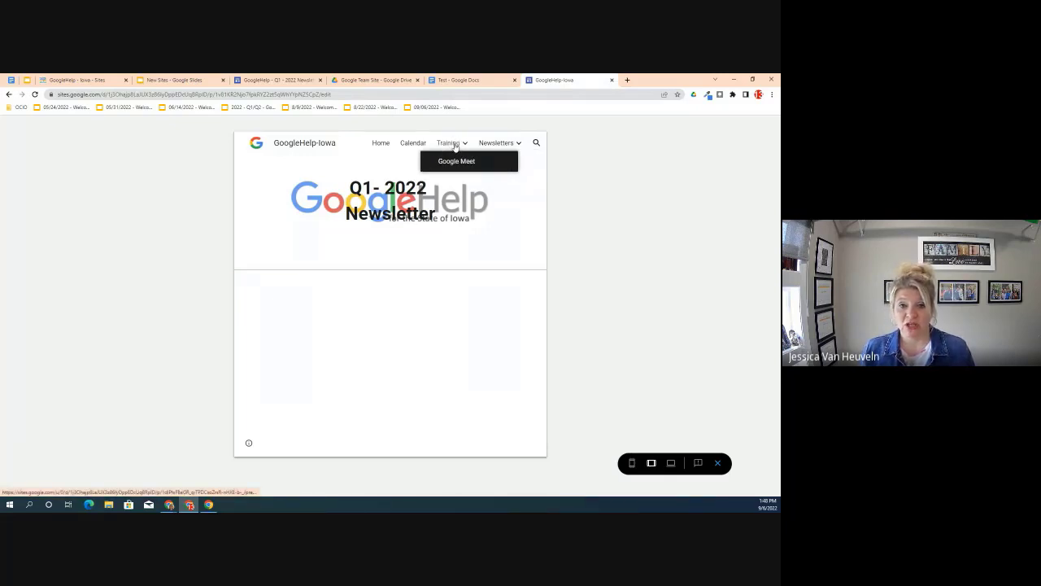
left_click(453, 144)
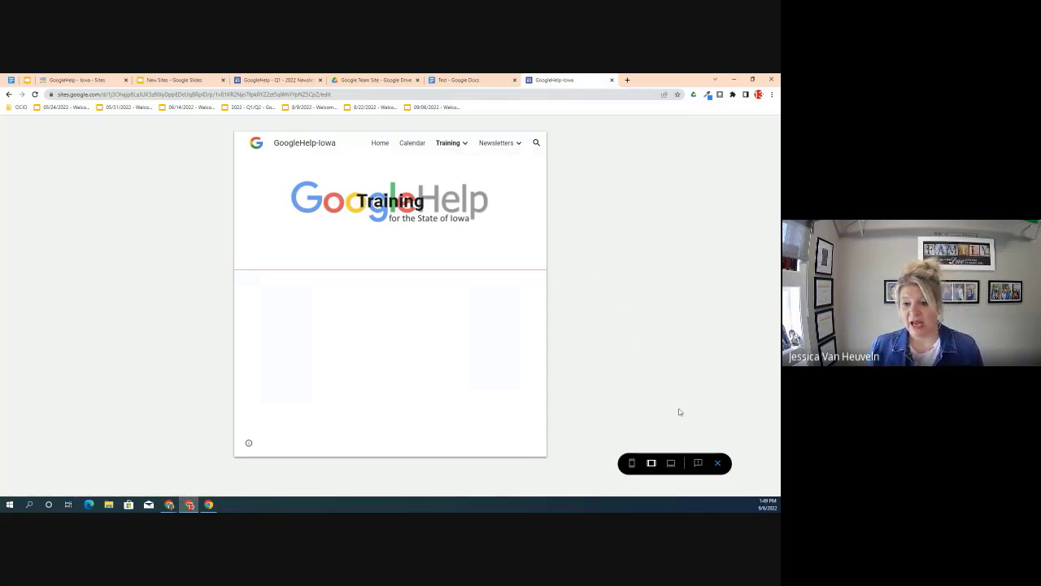
left_click(717, 463)
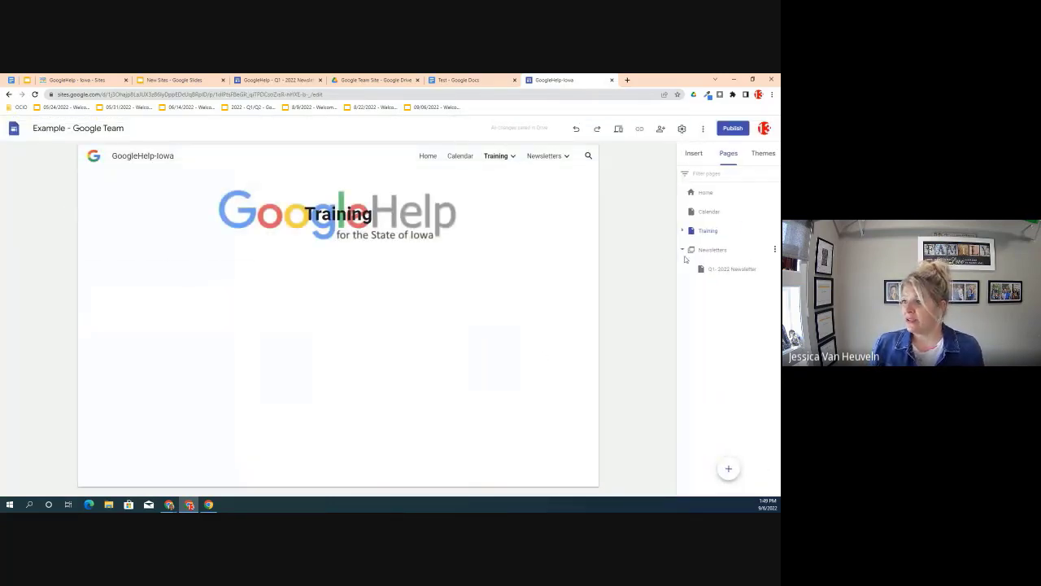
Review the Newsletters menu's properties, then delete Newsletters and confirm the deletion.
left_click(775, 251)
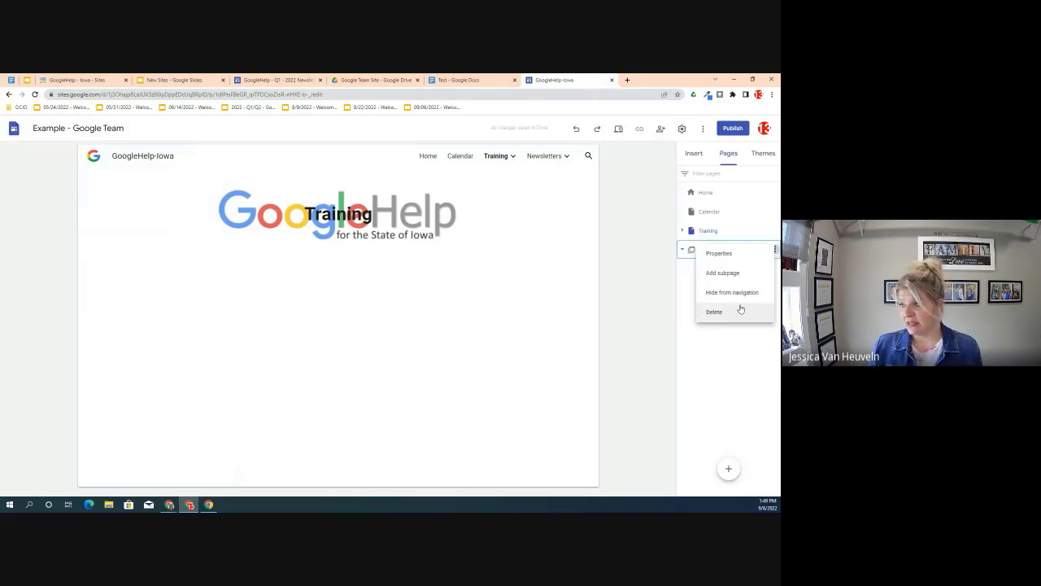
left_click(731, 256)
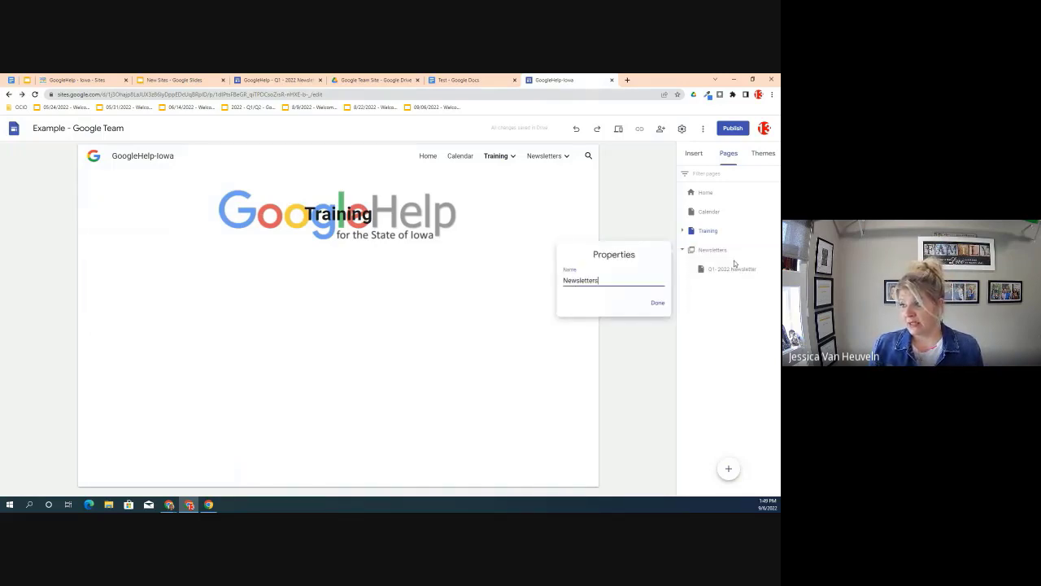
left_click(657, 302)
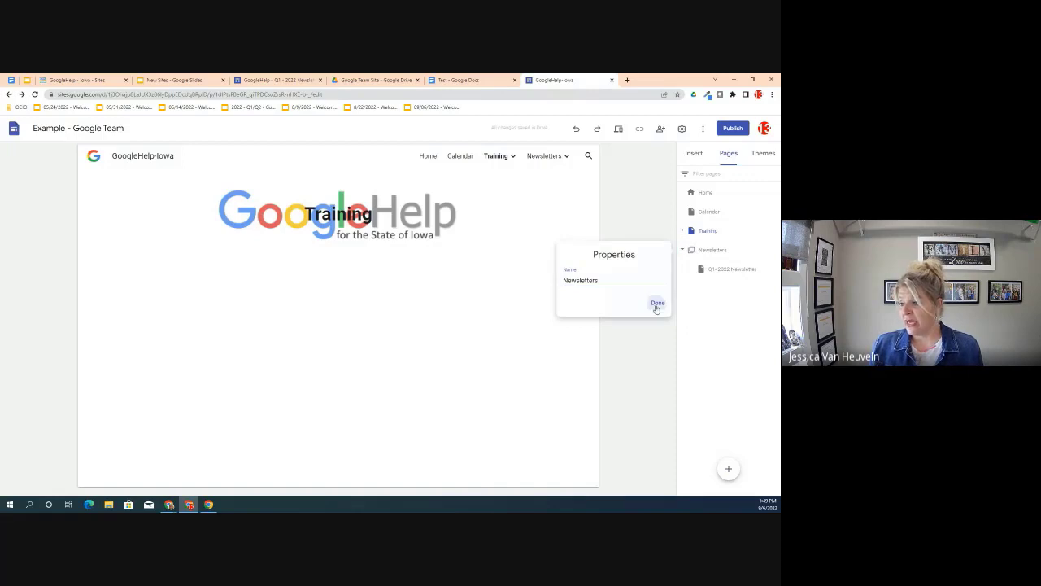
left_click(775, 251)
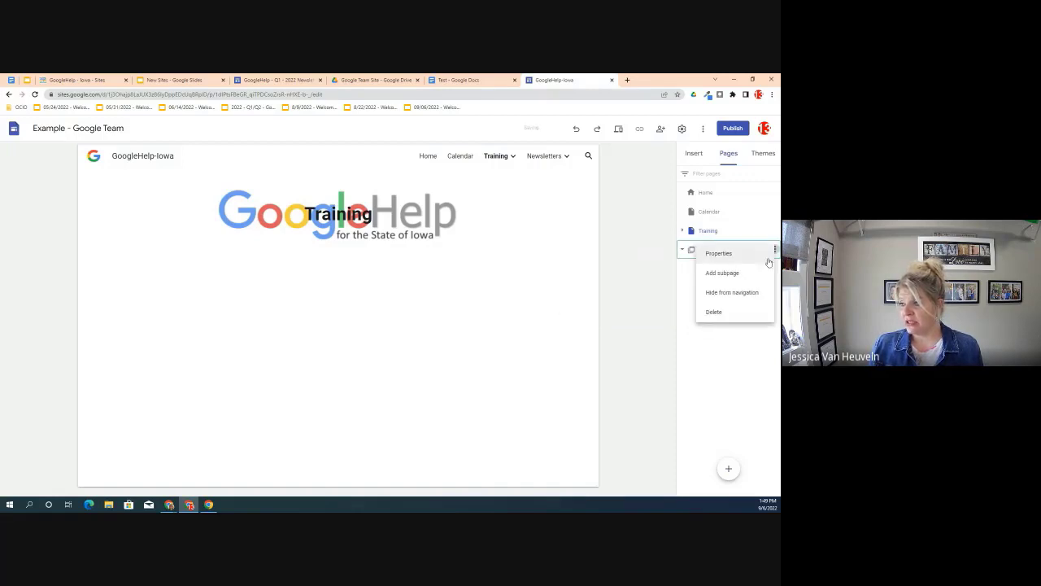
left_click(737, 313)
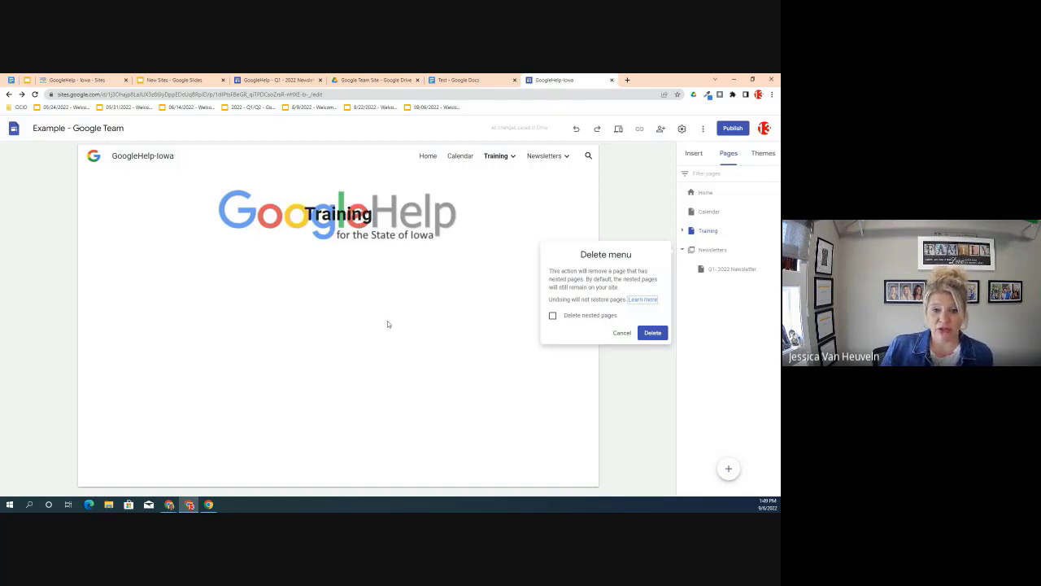
left_click(661, 334)
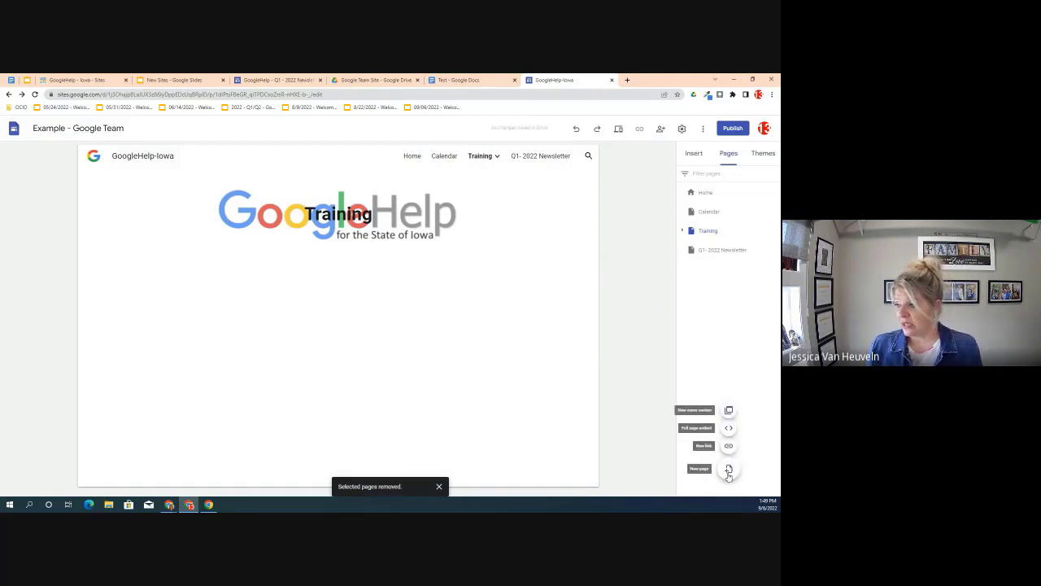
Create a Newsletters page and drag Q1- 2022 Newsletter beneath it.
left_click(729, 470)
type("Newsletters")
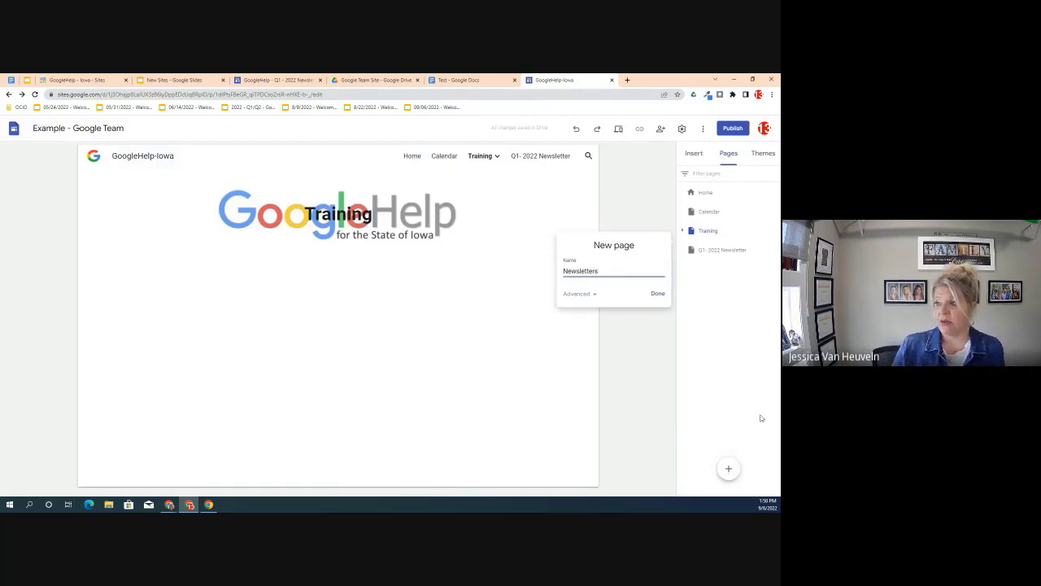
left_click(655, 294)
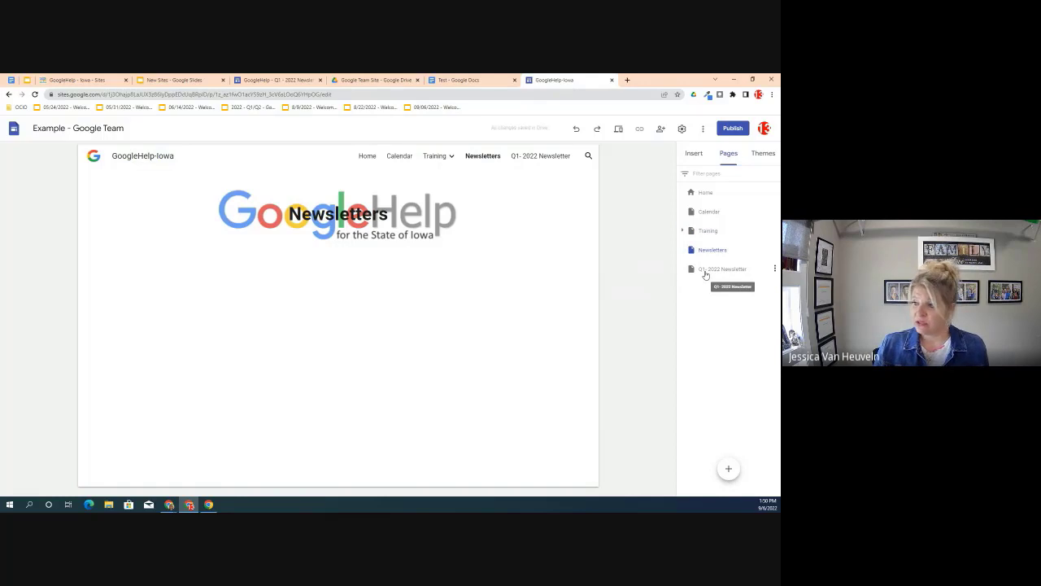
left_click_drag(705, 275, 719, 257)
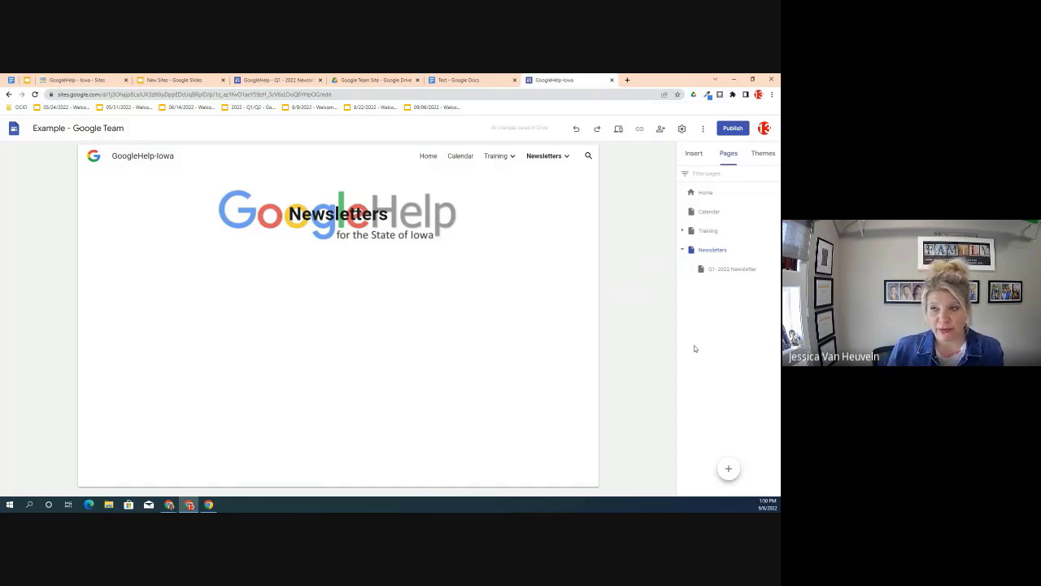
mouse_move(728, 470)
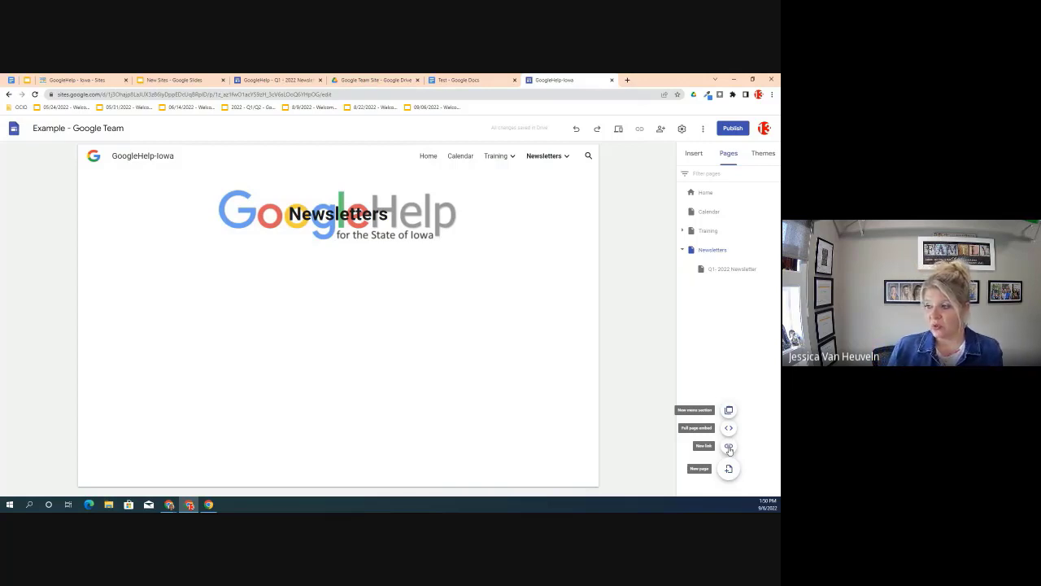
Start a new navigation link and name it 'Google Learning Center'.
left_click(728, 448)
left_click(583, 319)
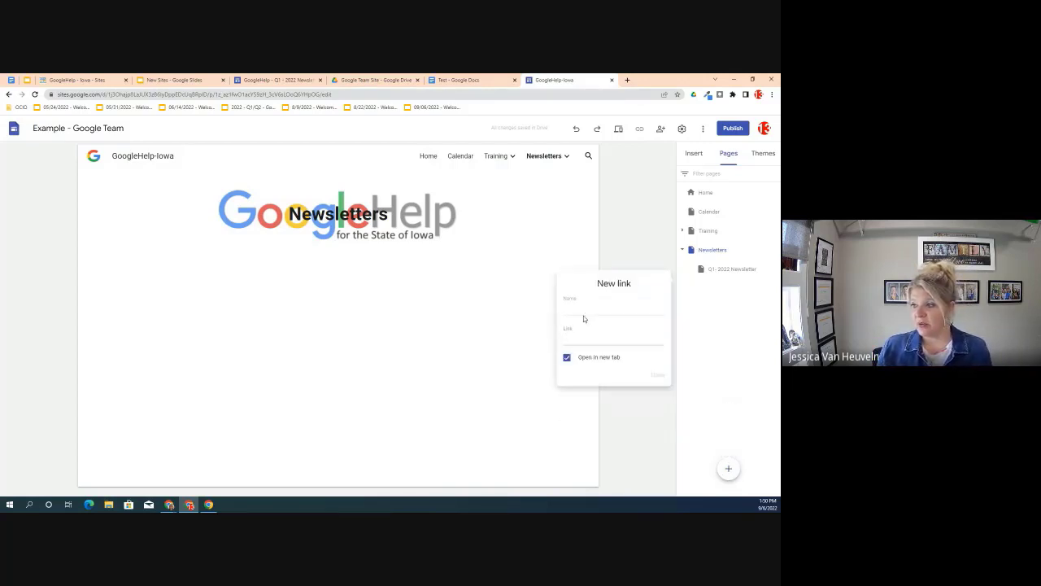
left_click(596, 307)
type("Google")
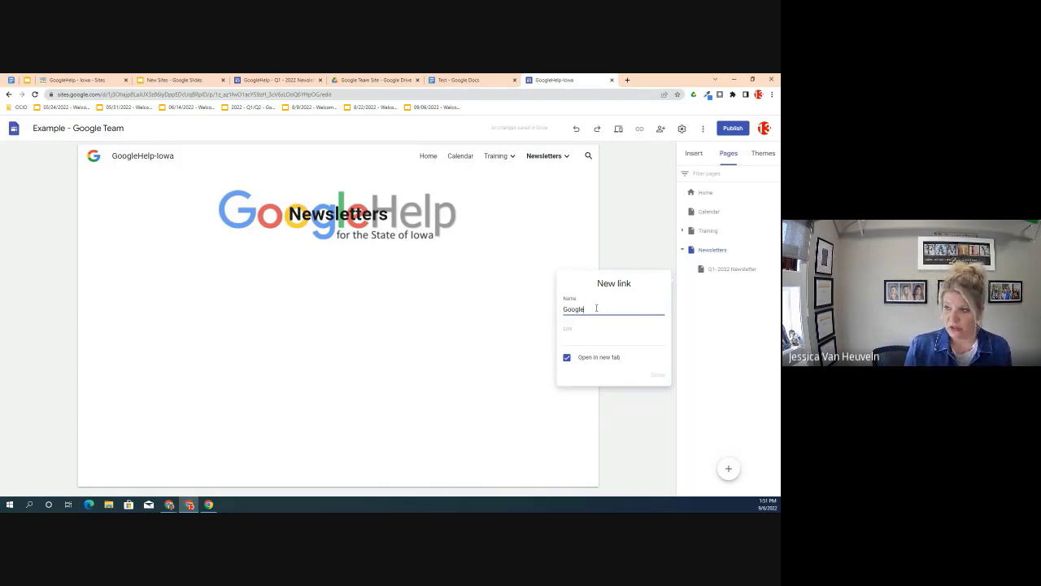
type(" Learnin")
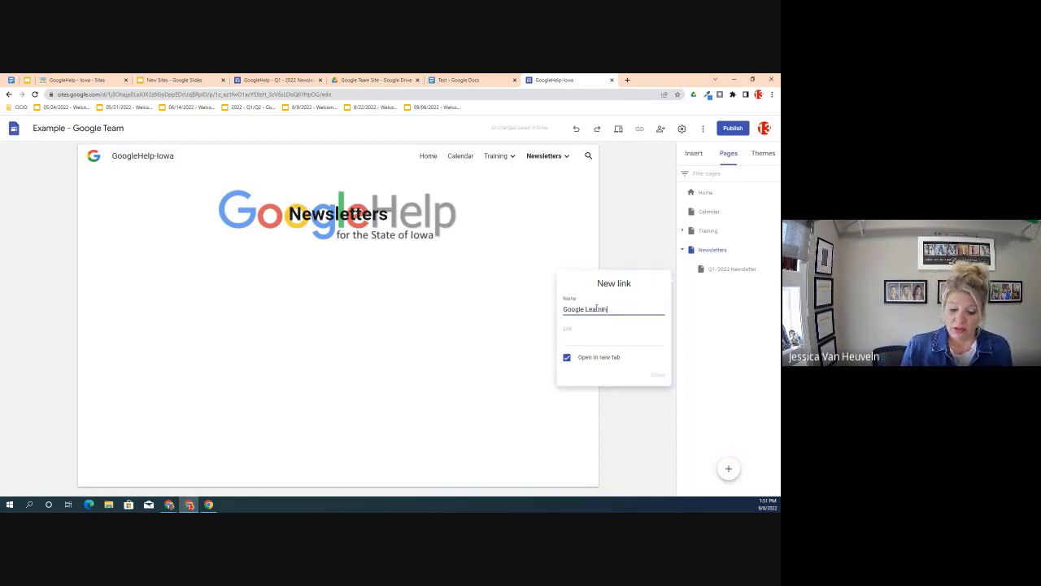
type("g Center")
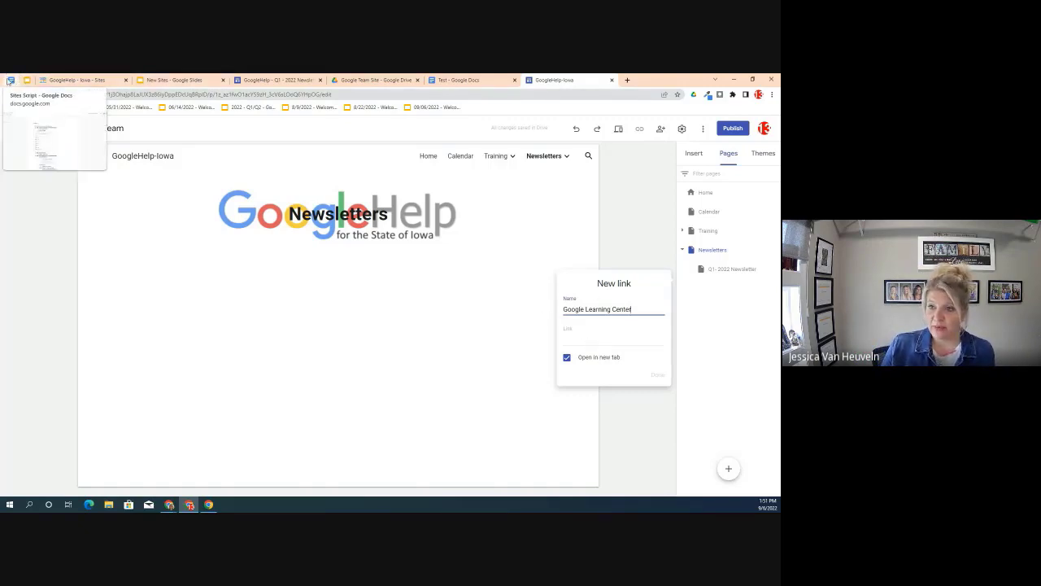
Copy the Learning Center URL from the Sites Script document and paste it as the link, opening in a new tab.
left_click(10, 81)
scroll(445, 472, "down", 15)
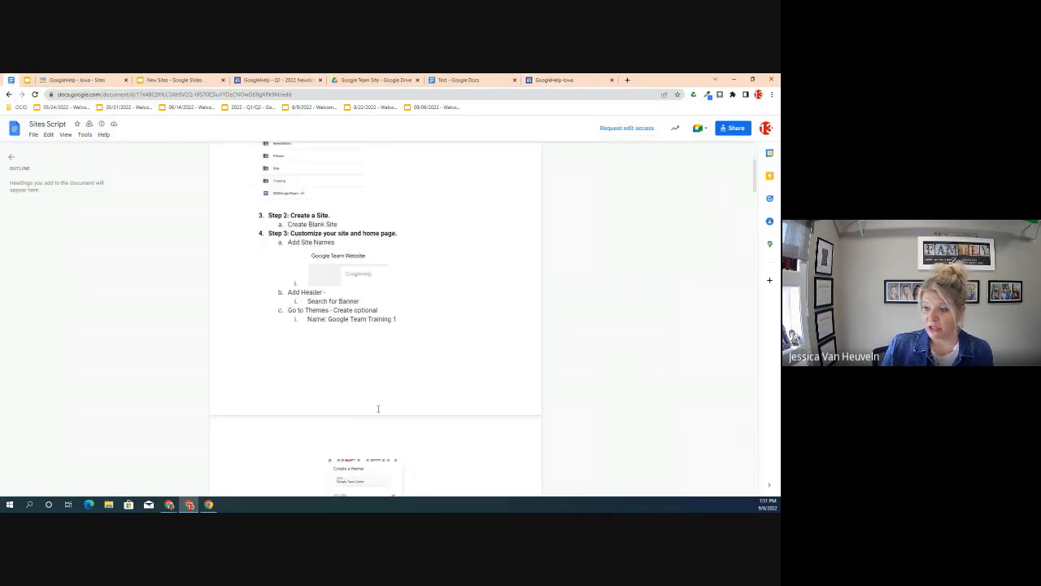
left_click_drag(476, 360, 319, 348)
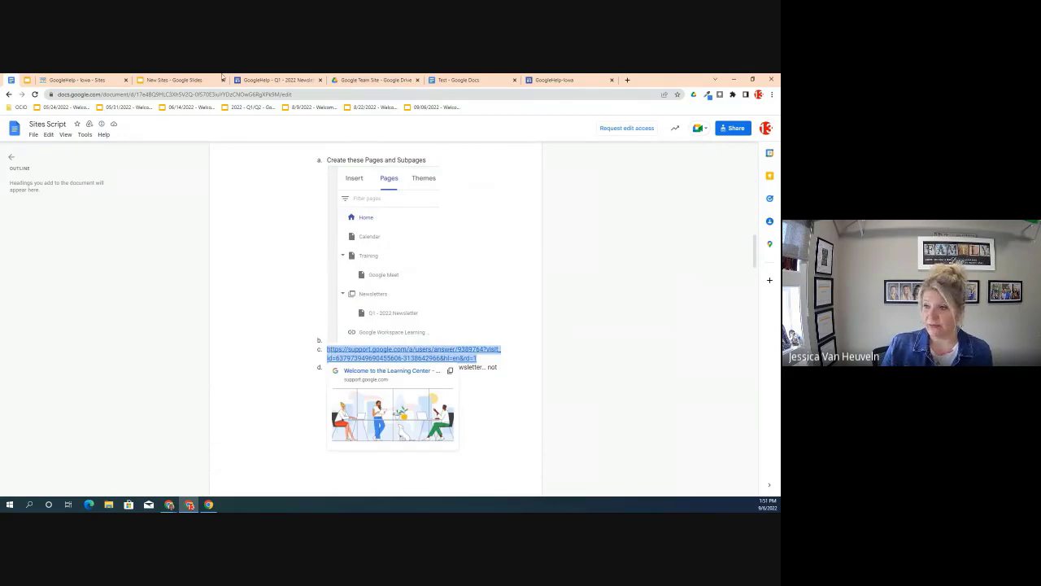
left_click(558, 82)
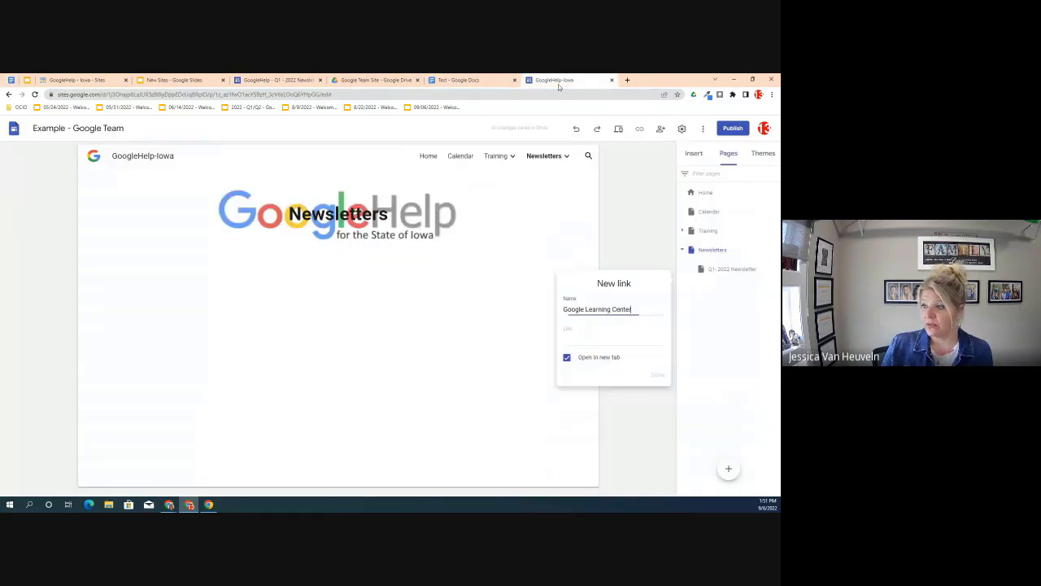
left_click(581, 340)
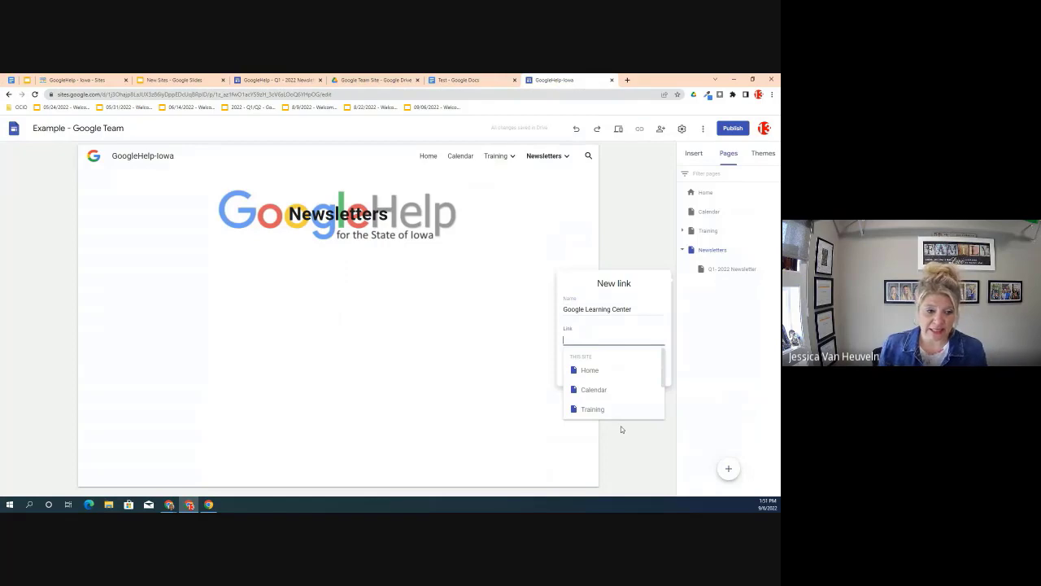
key("ctrl+v")
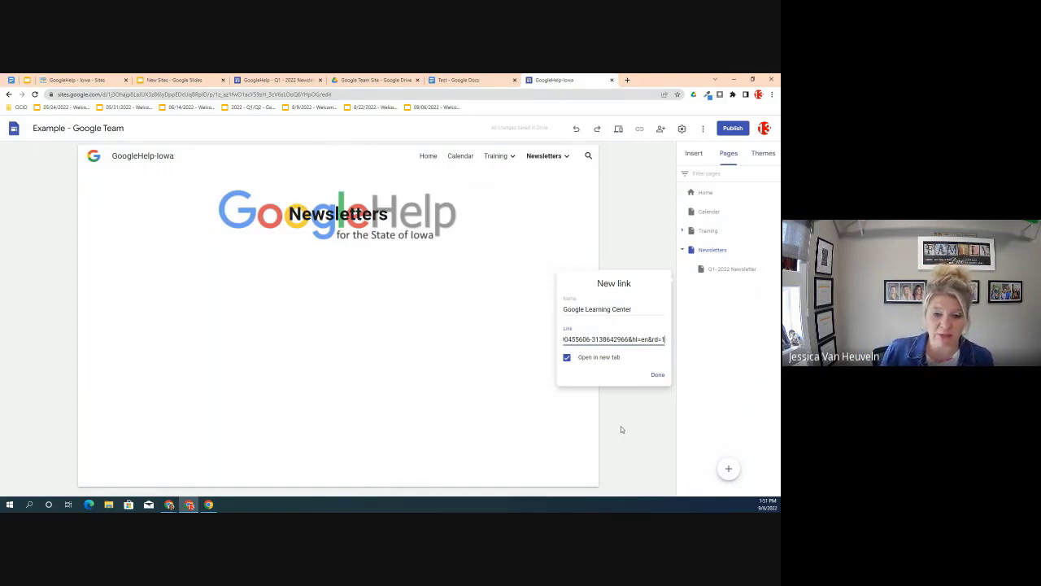
left_click(655, 376)
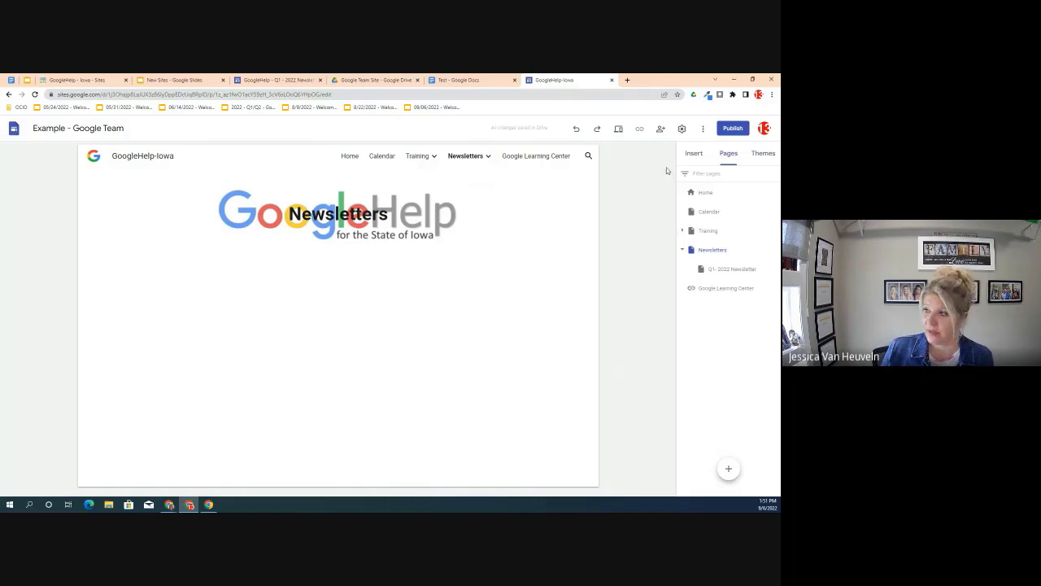
Preview at desktop width, test Google Learning Center, visit Q1- 2022 Newsletter and Calendar, then exit.
left_click(618, 128)
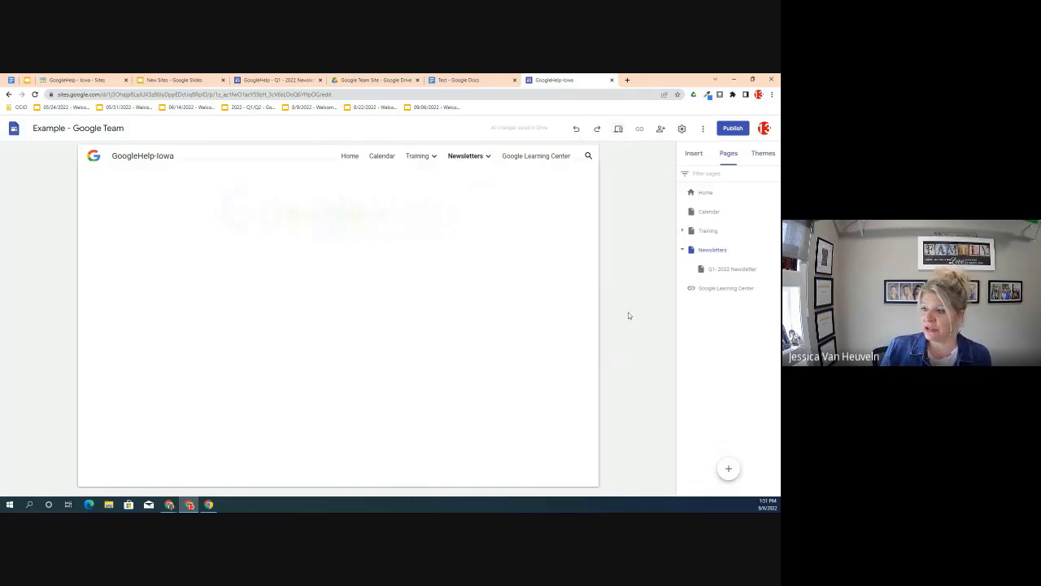
mouse_move(477, 151)
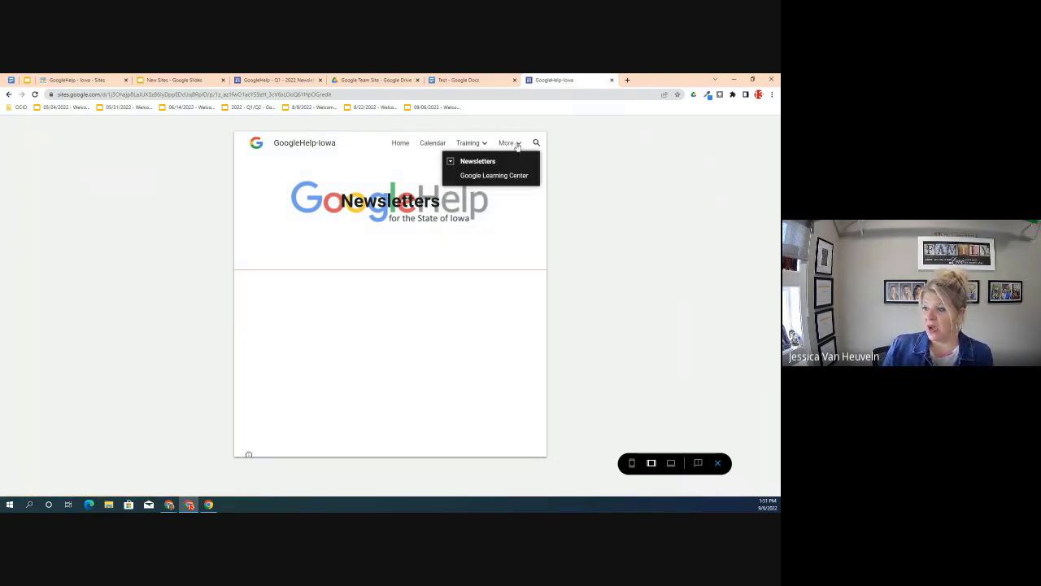
left_click(670, 462)
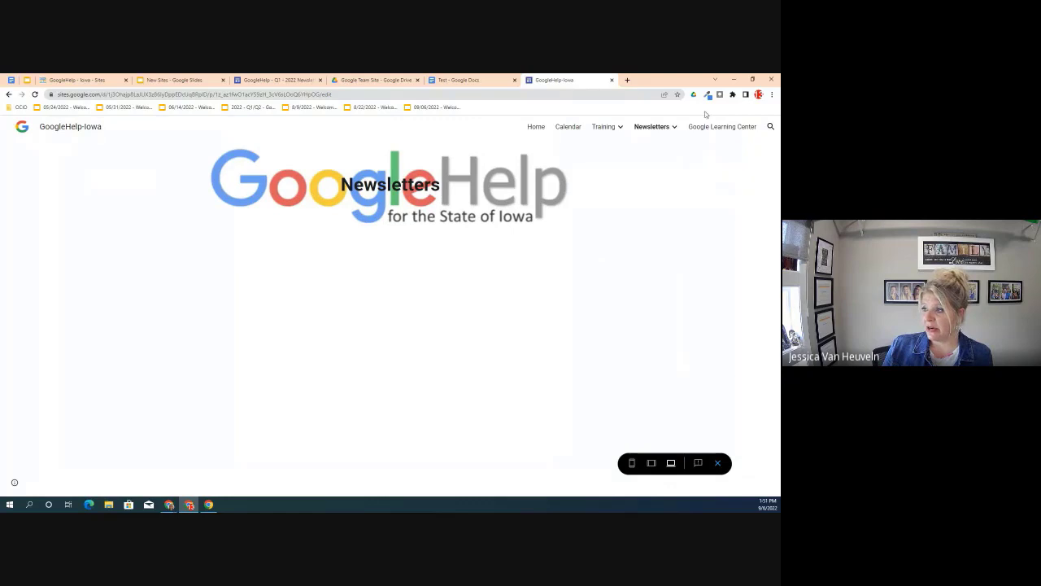
left_click(704, 128)
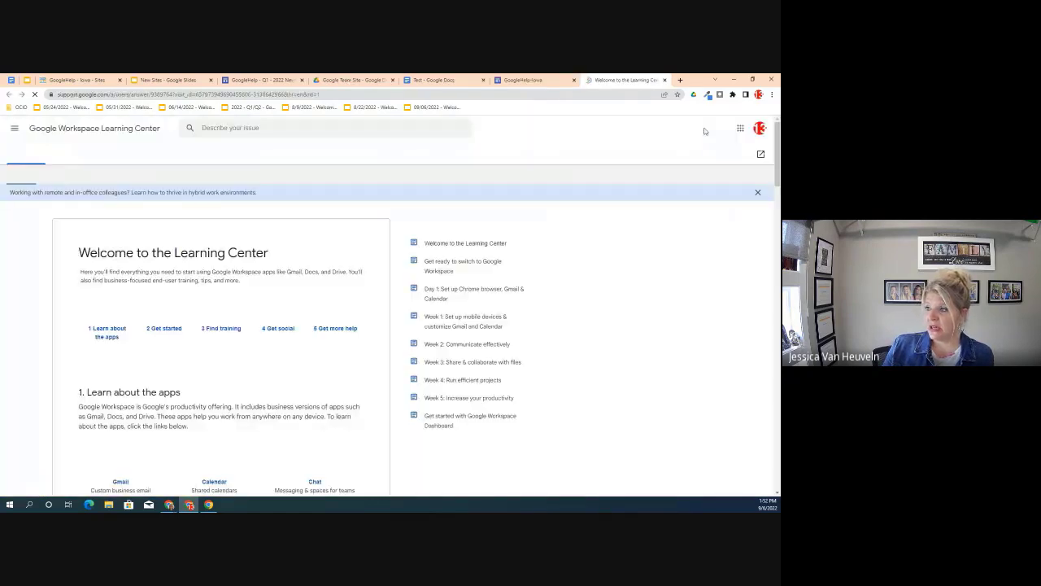
left_click(524, 80)
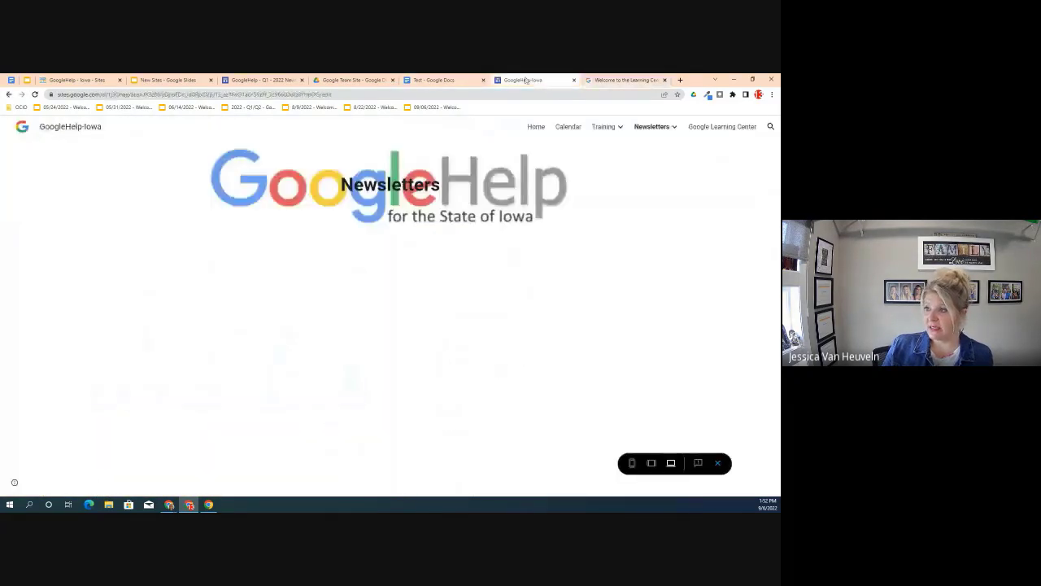
mouse_move(639, 134)
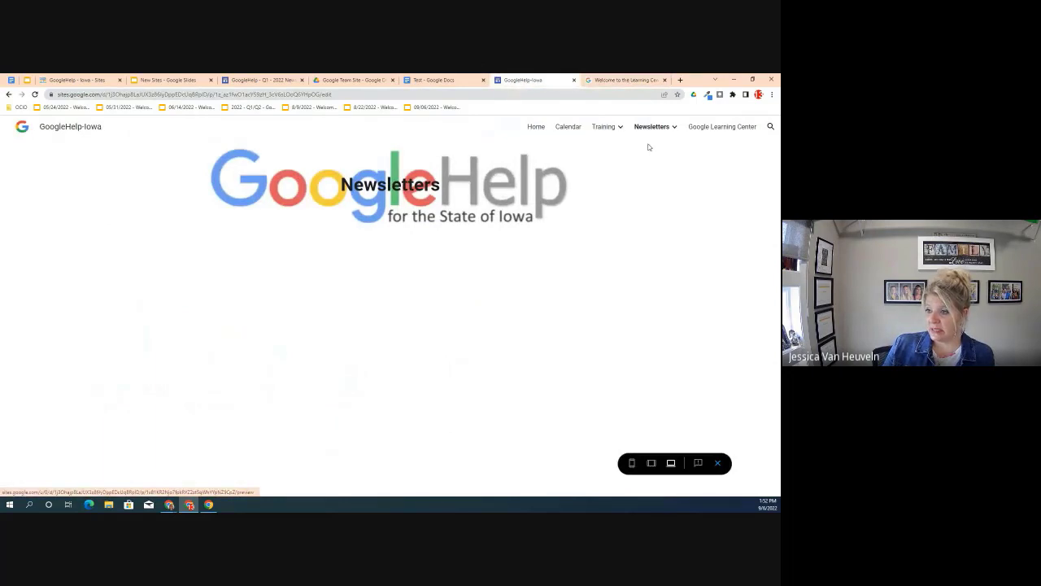
left_click(650, 147)
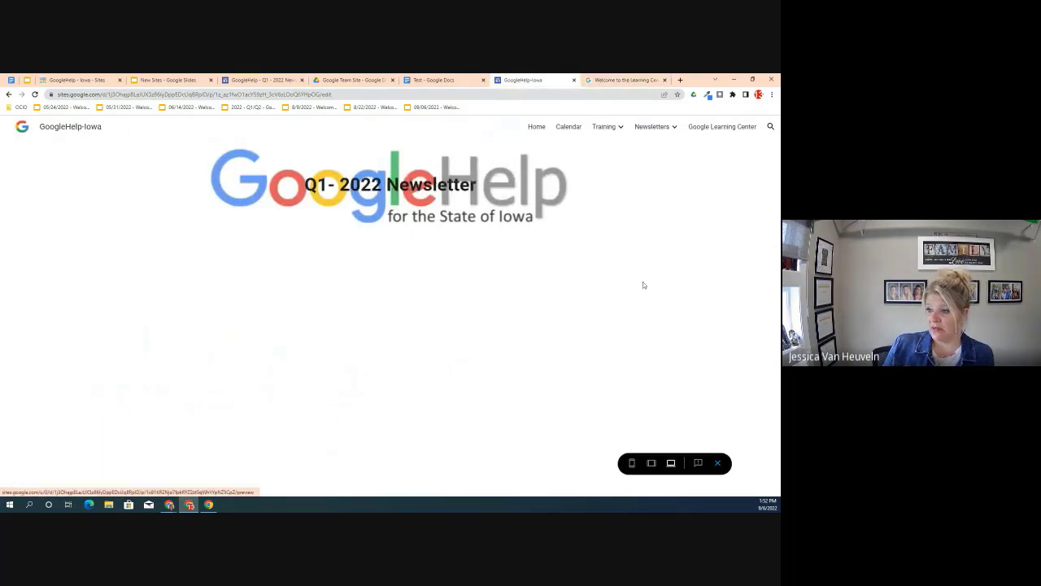
left_click(570, 127)
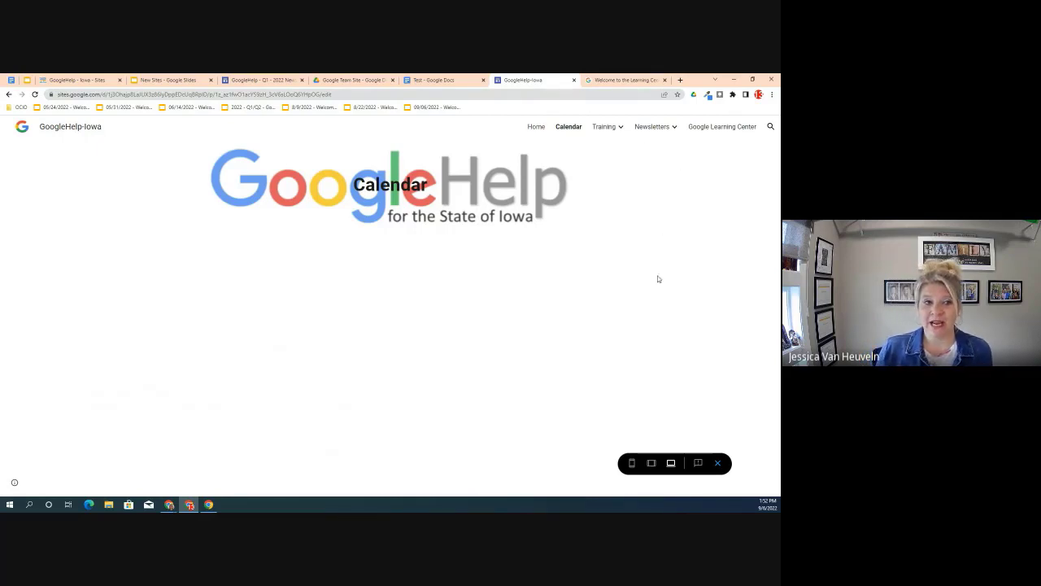
left_click(717, 463)
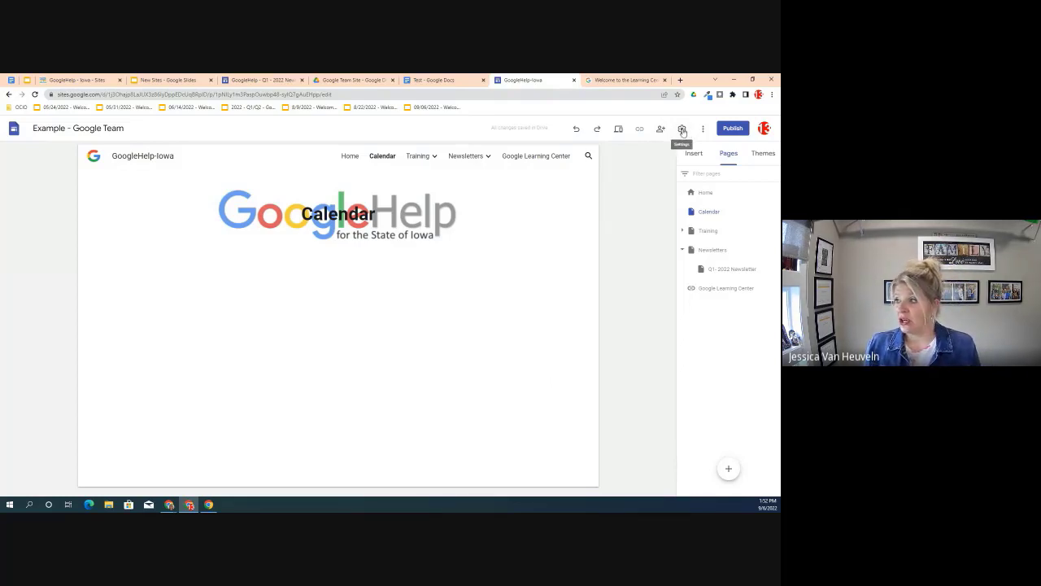
Switch the site navigation mode to Side in the site Settings.
left_click(682, 130)
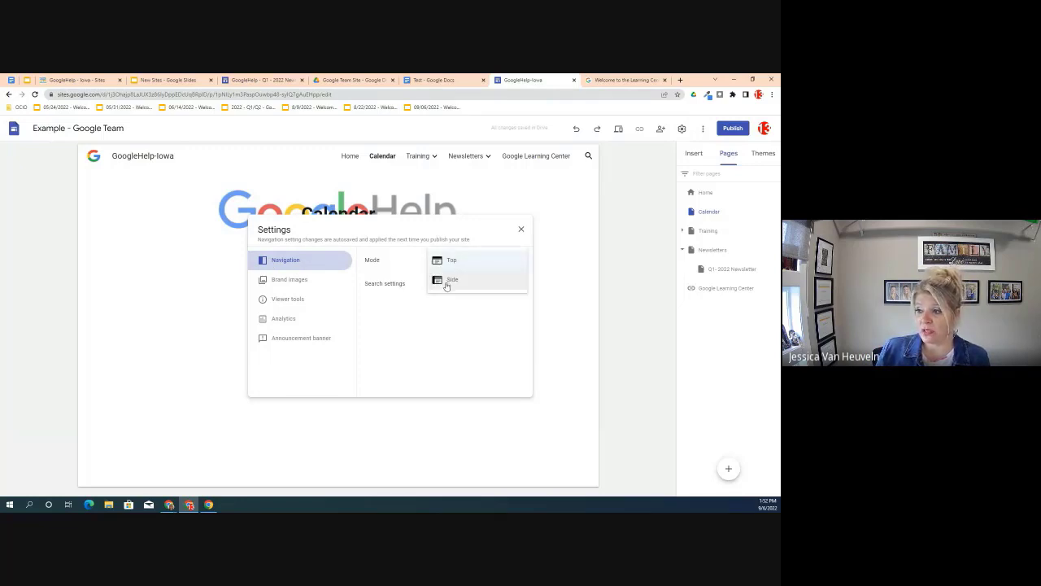
left_click(447, 280)
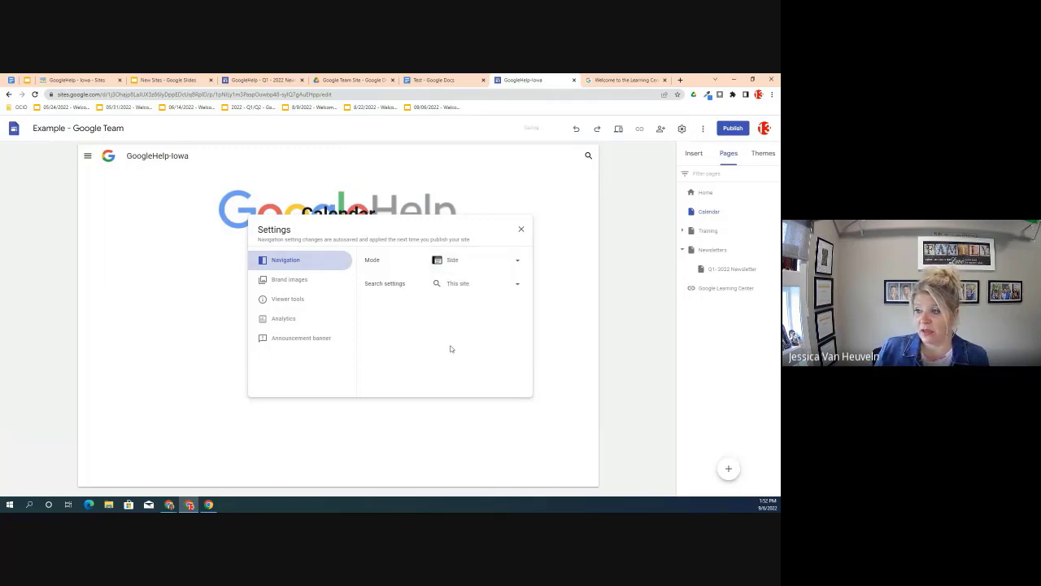
left_click(519, 231)
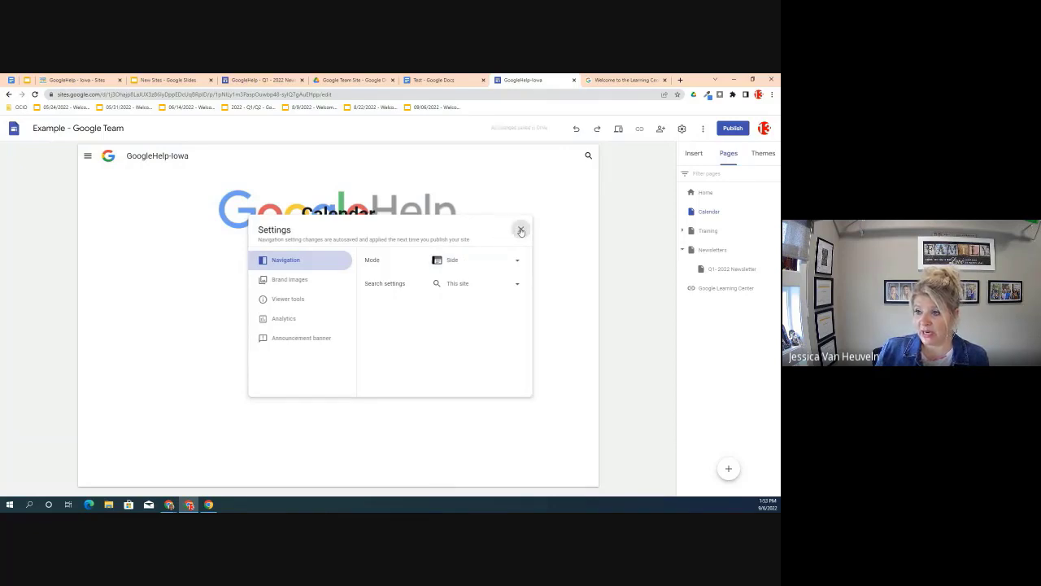
Preview the site and expand Newsletters and Training in the side navigation.
left_click(619, 130)
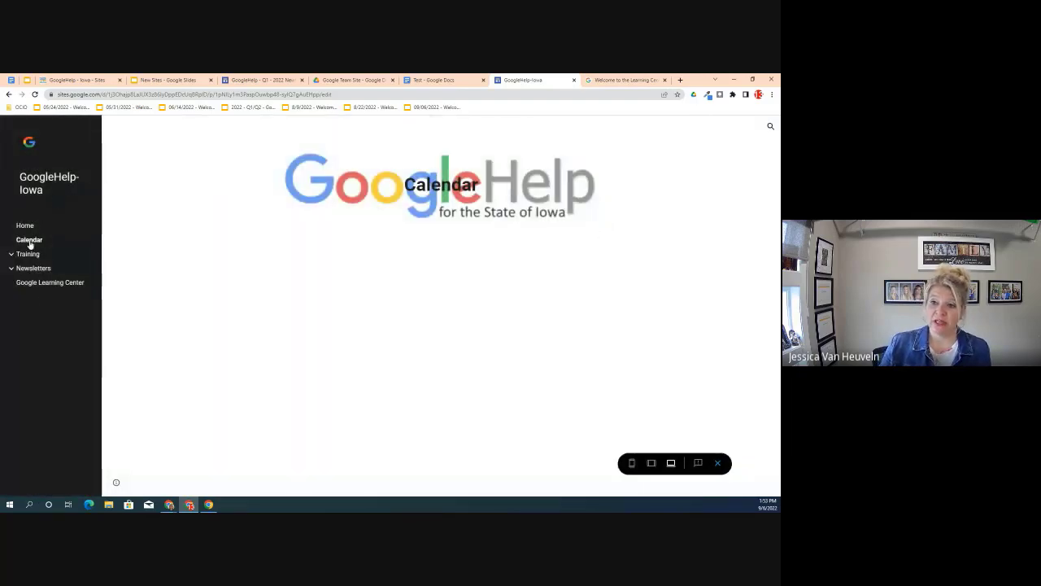
left_click(11, 270)
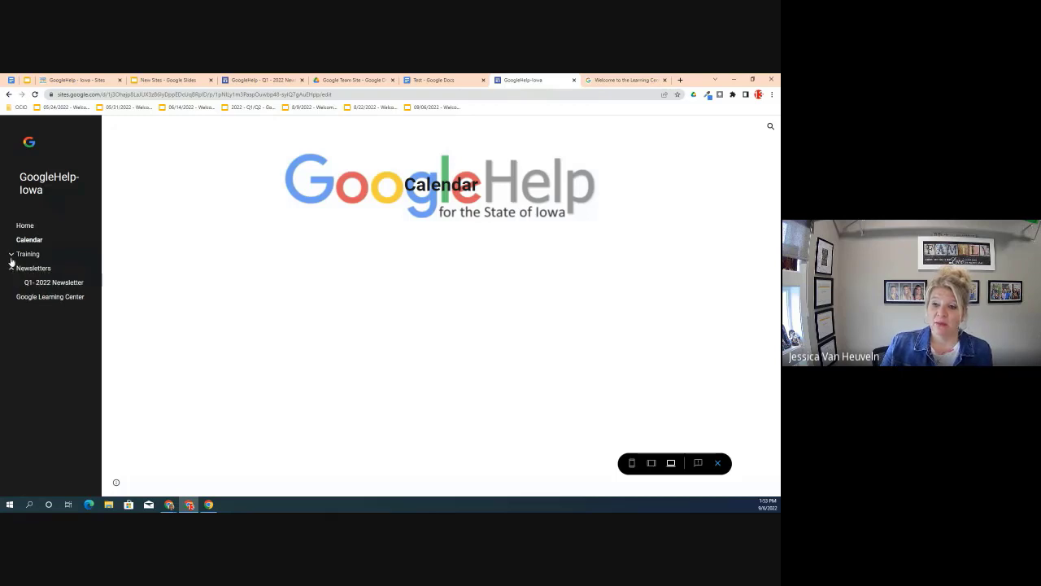
left_click(12, 255)
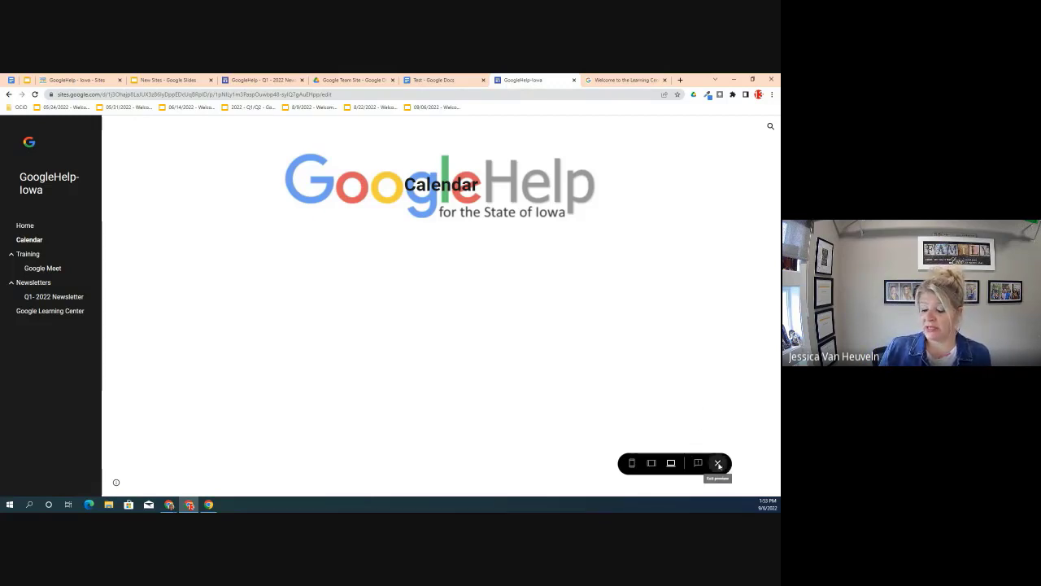
Exit the preview and set the navigation mode back to Top in Settings.
left_click(719, 464)
left_click(683, 130)
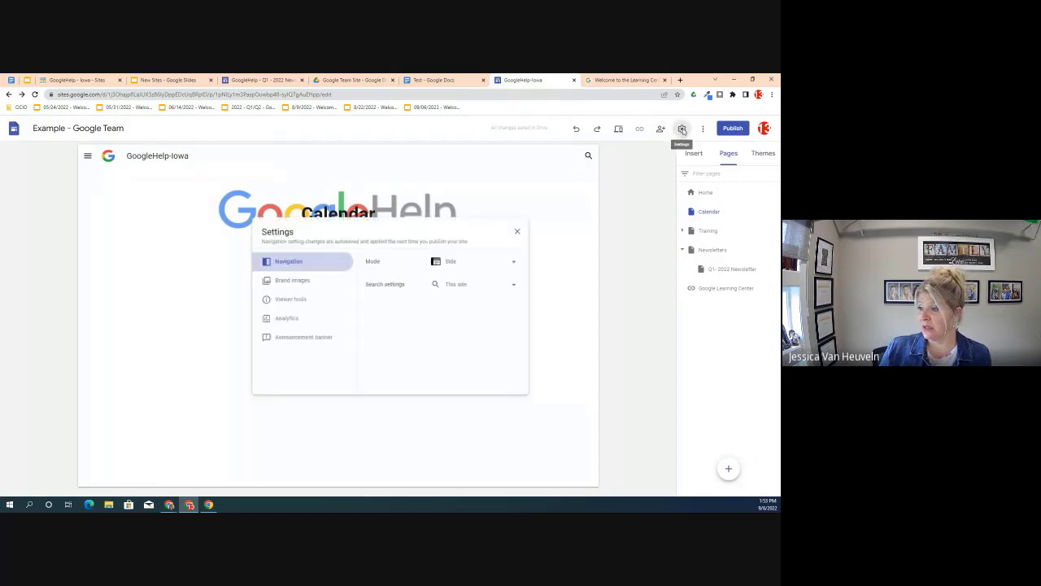
left_click(461, 261)
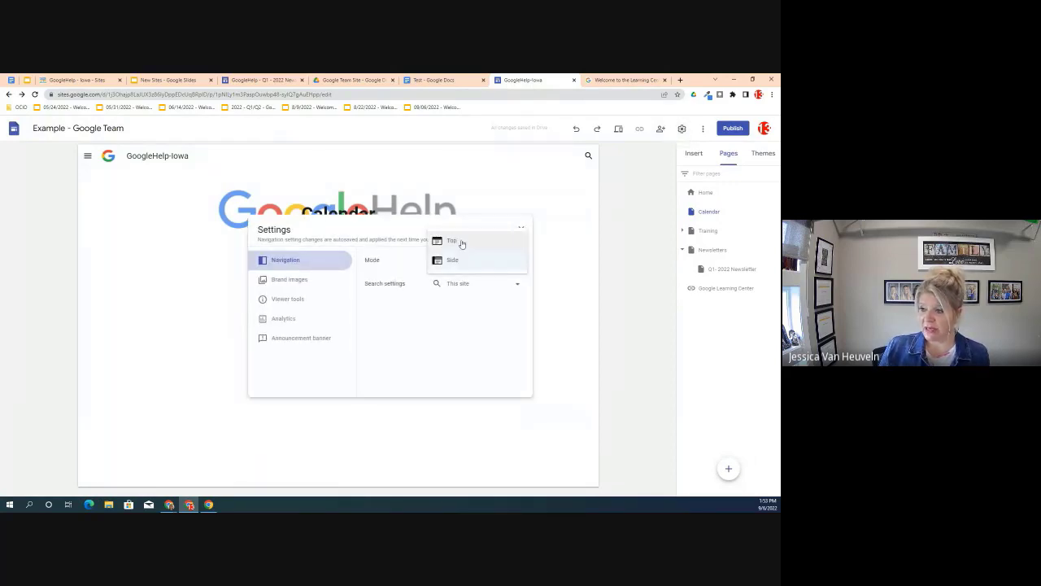
left_click(461, 242)
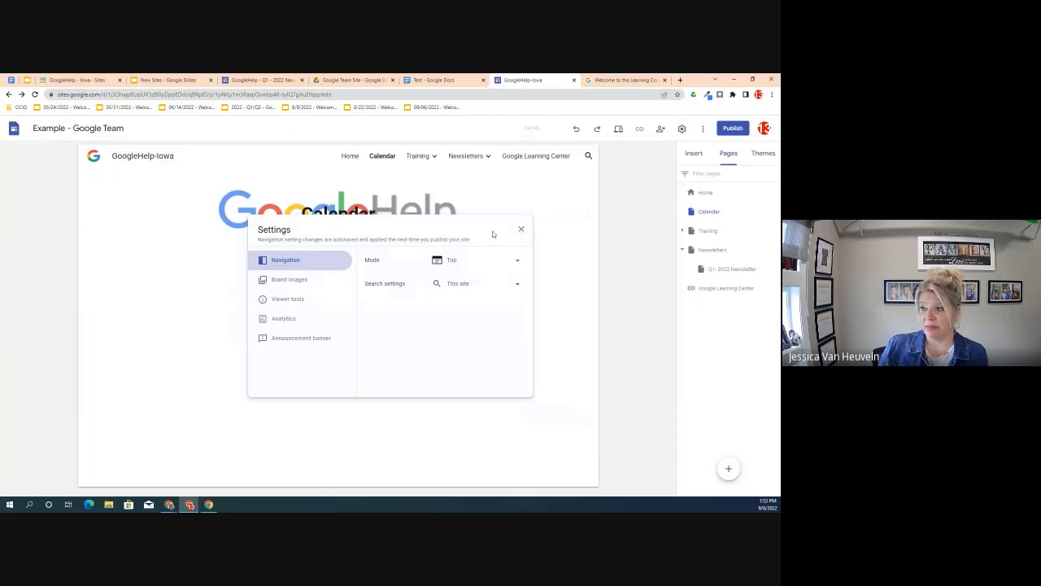
left_click(522, 229)
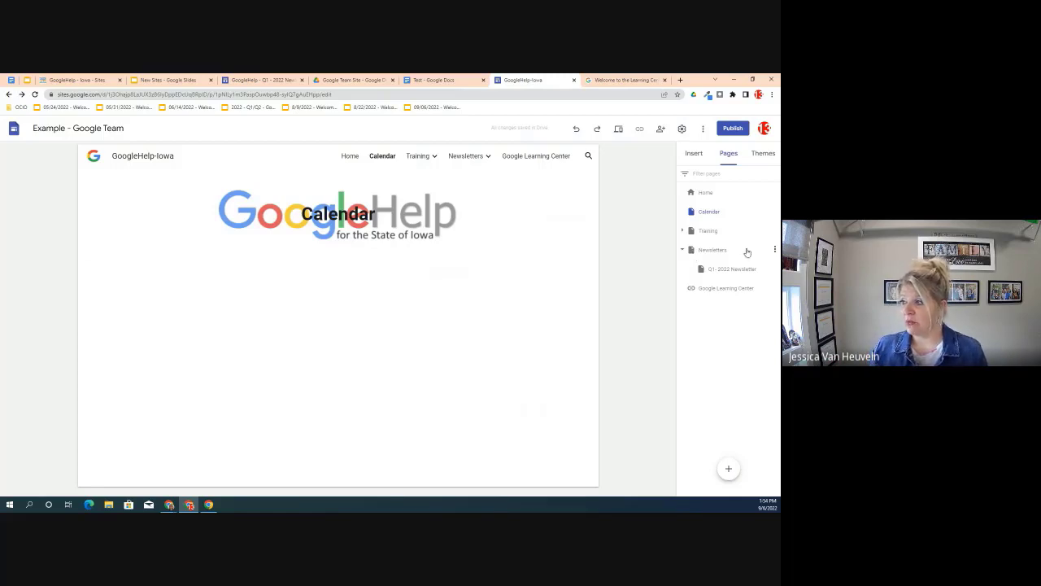
Open and then dismiss the Newsletters page options menu.
left_click(775, 250)
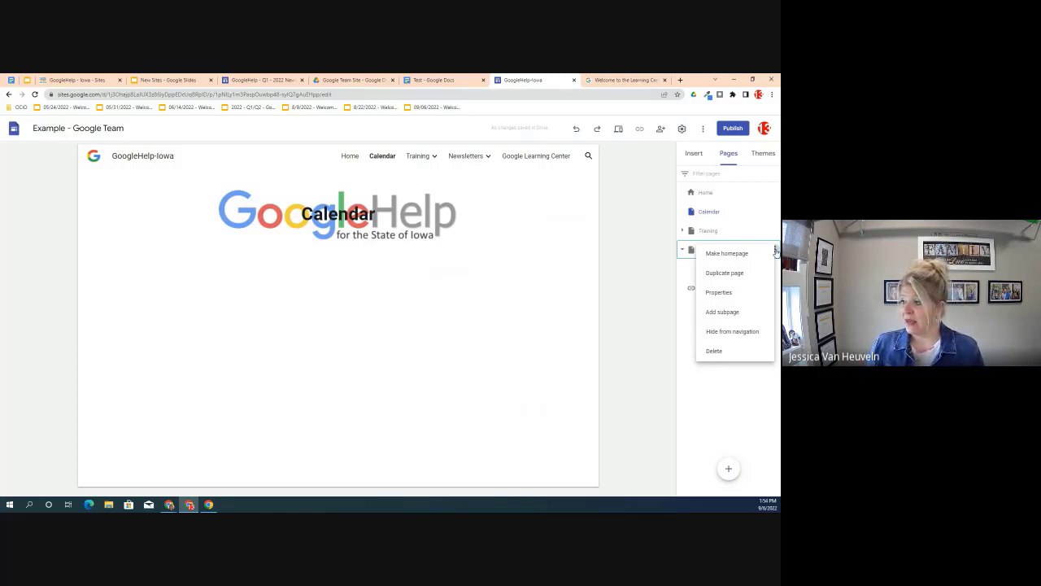
left_click(758, 434)
mouse_move(730, 470)
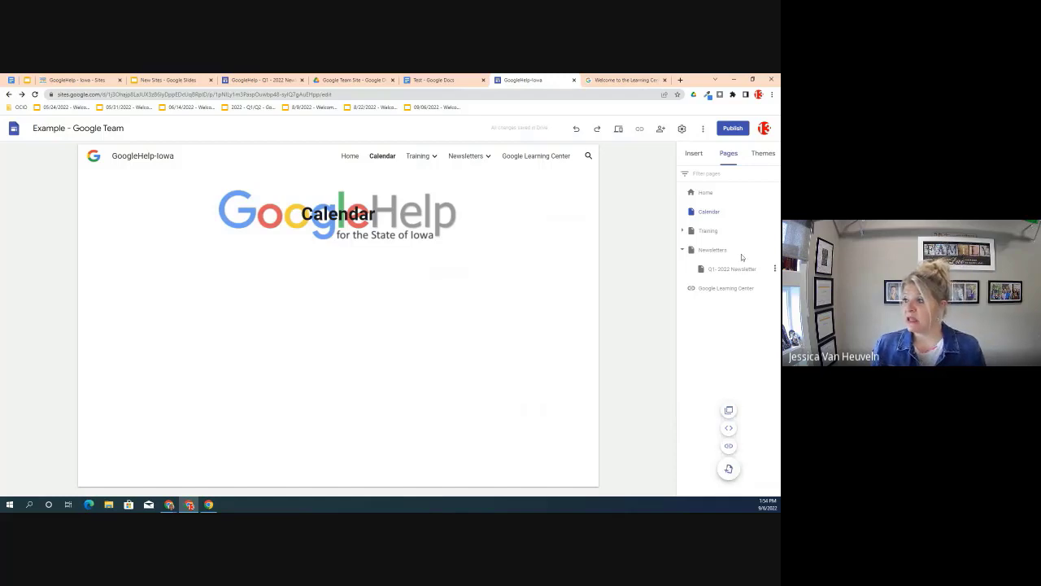
Filter the pages list by 'Cale', clear the filter, and return to the Slides presentation.
left_click(719, 175)
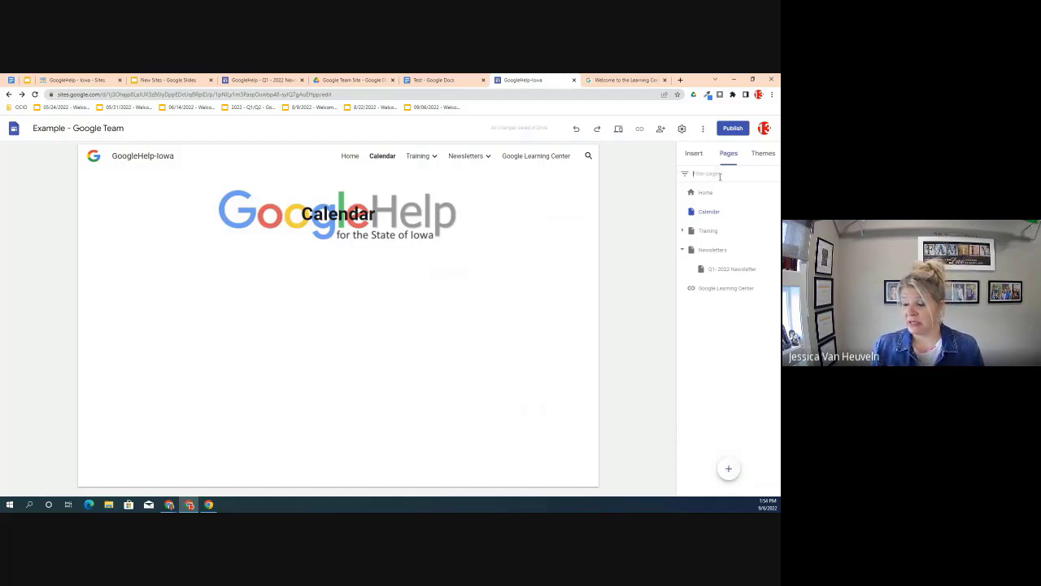
type("Cale")
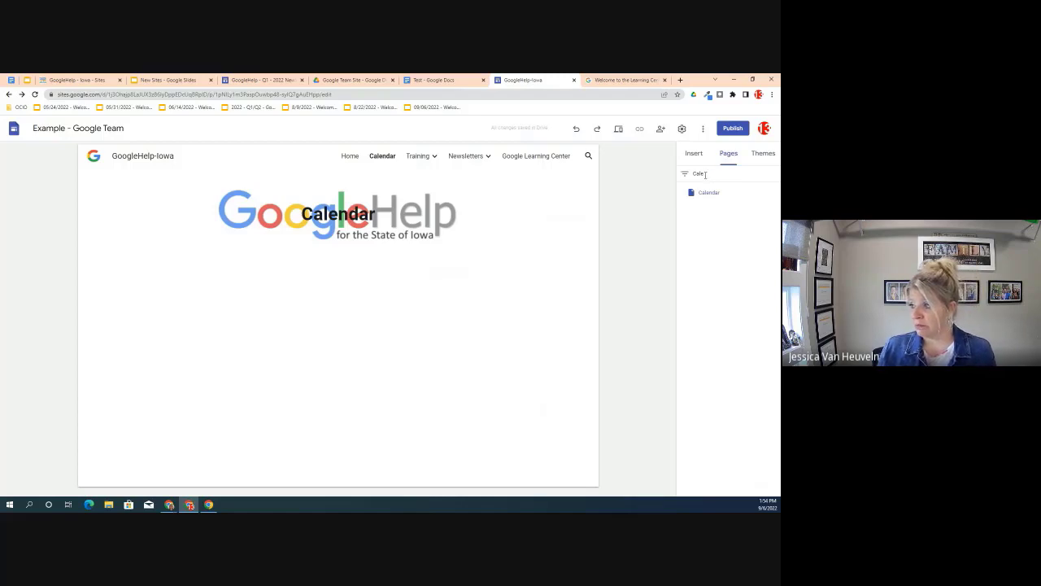
double_click(704, 174)
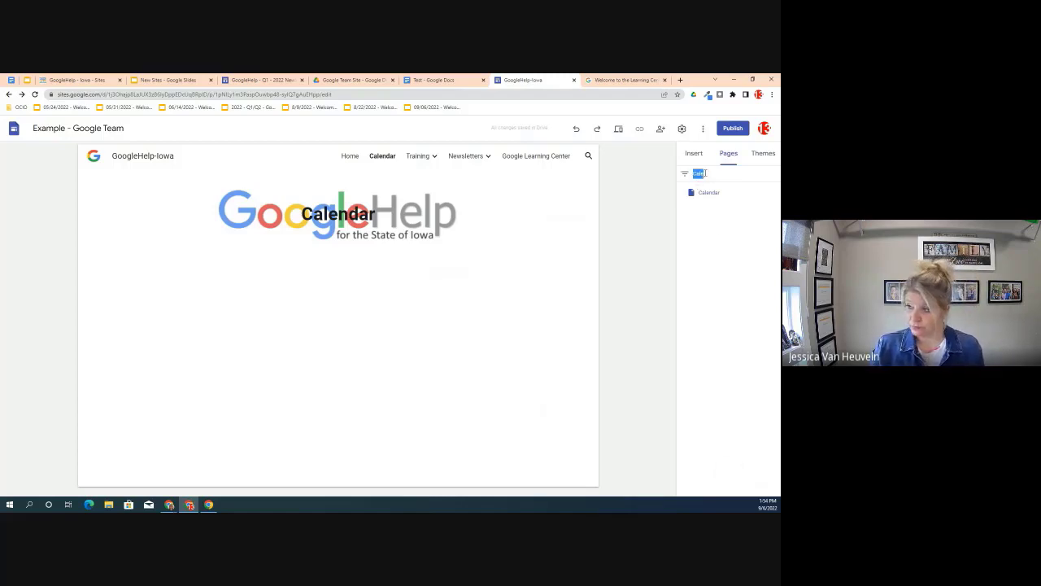
key("BackSpace")
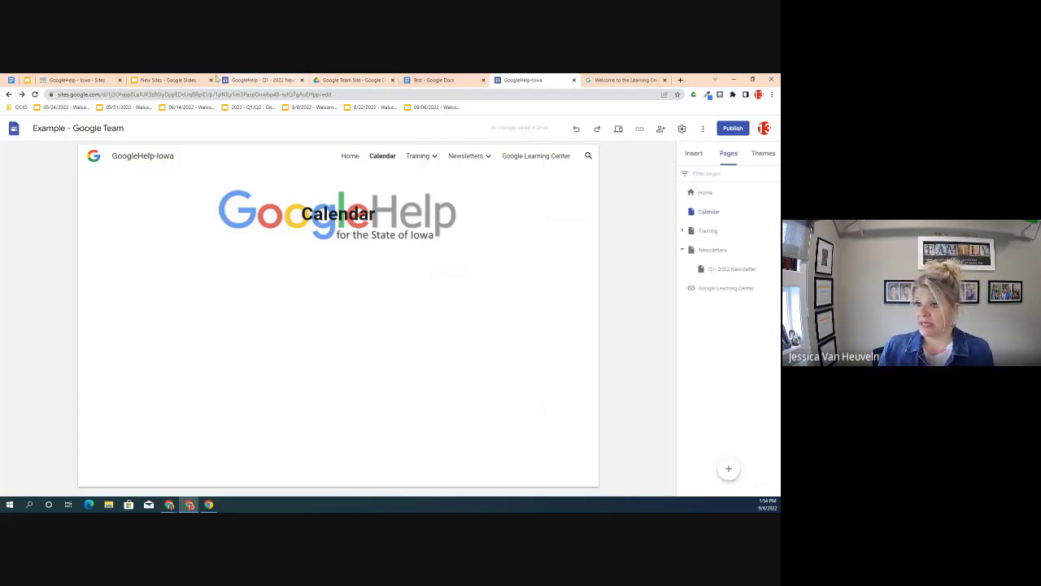
left_click(162, 80)
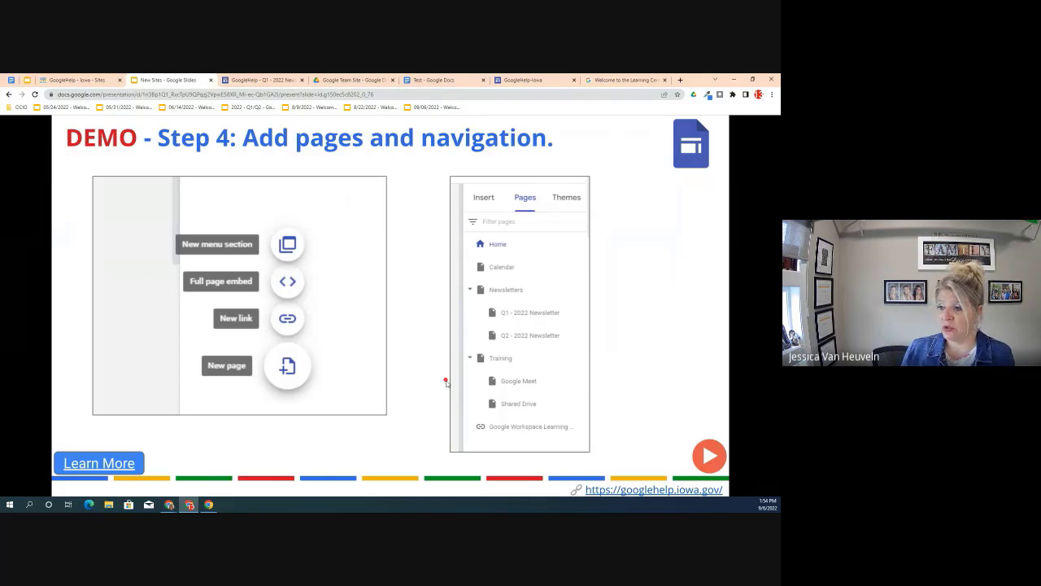
Advance to the 'Step 5: Add content to pages' slide, then return to the Sites editor.
key("Right")
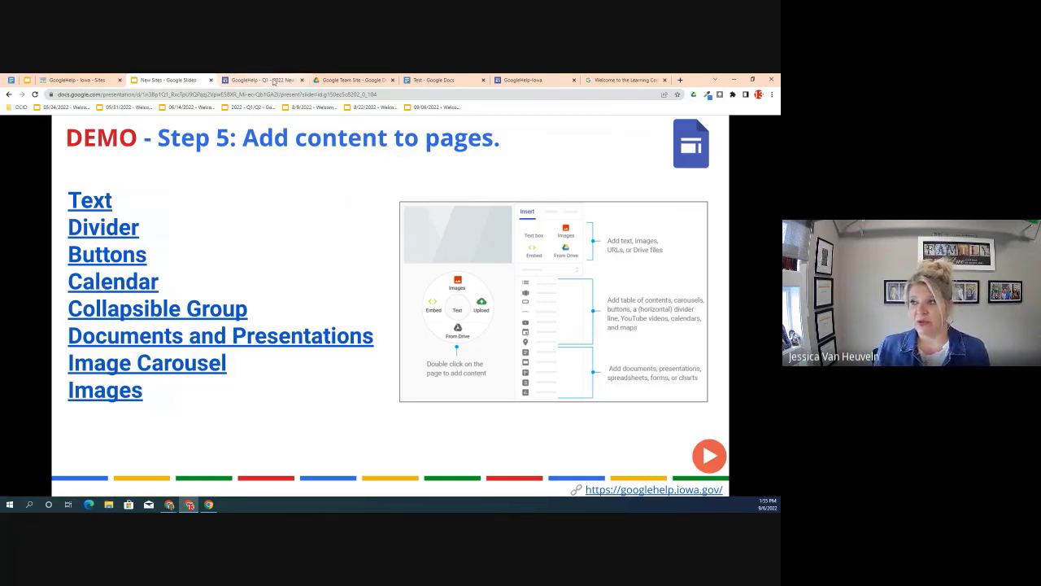
left_click(524, 80)
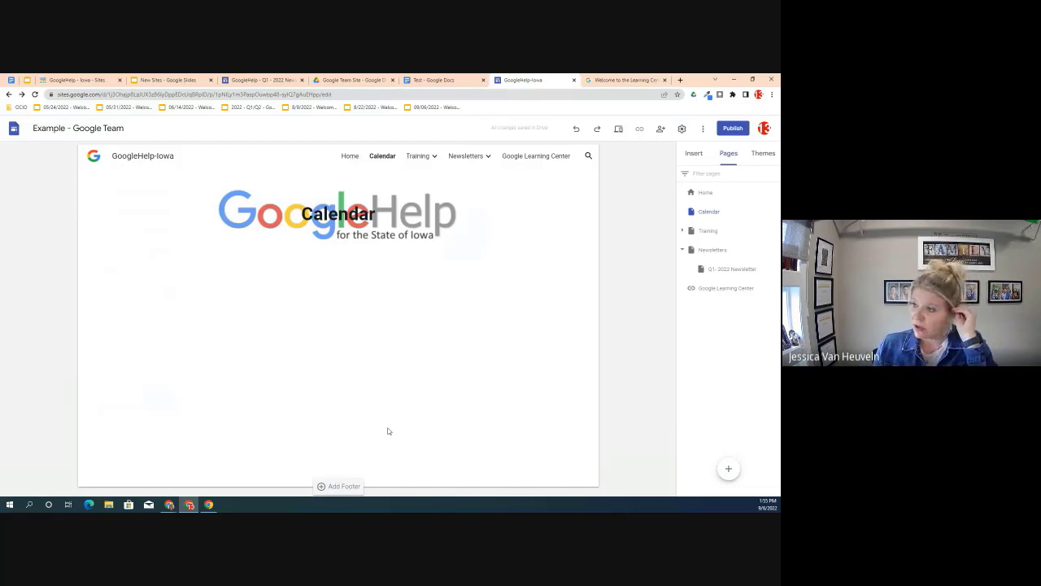
Open the Home page and copy the welcome paragraph from the Sites Script document.
left_click(713, 194)
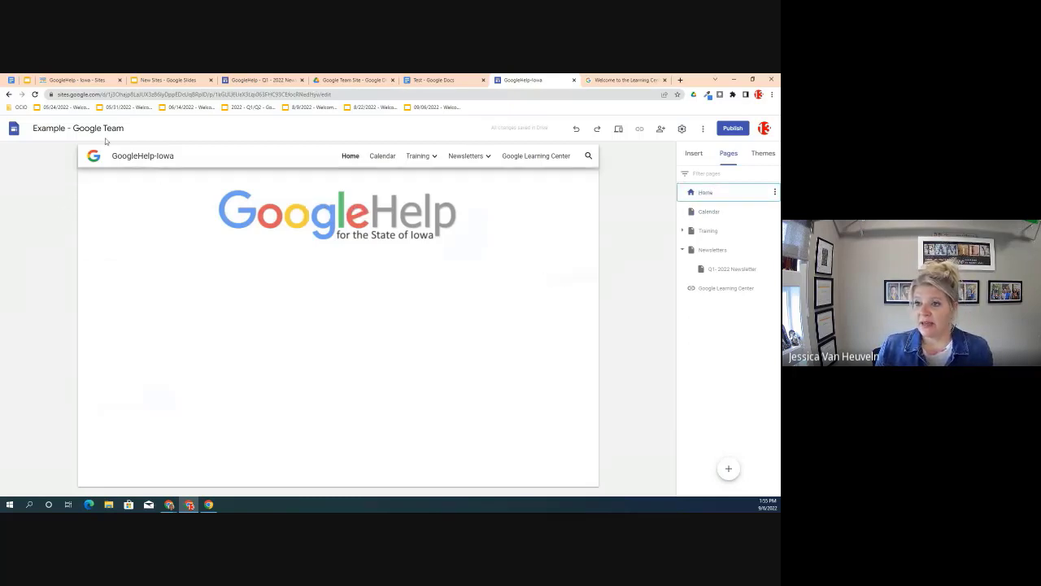
left_click(11, 81)
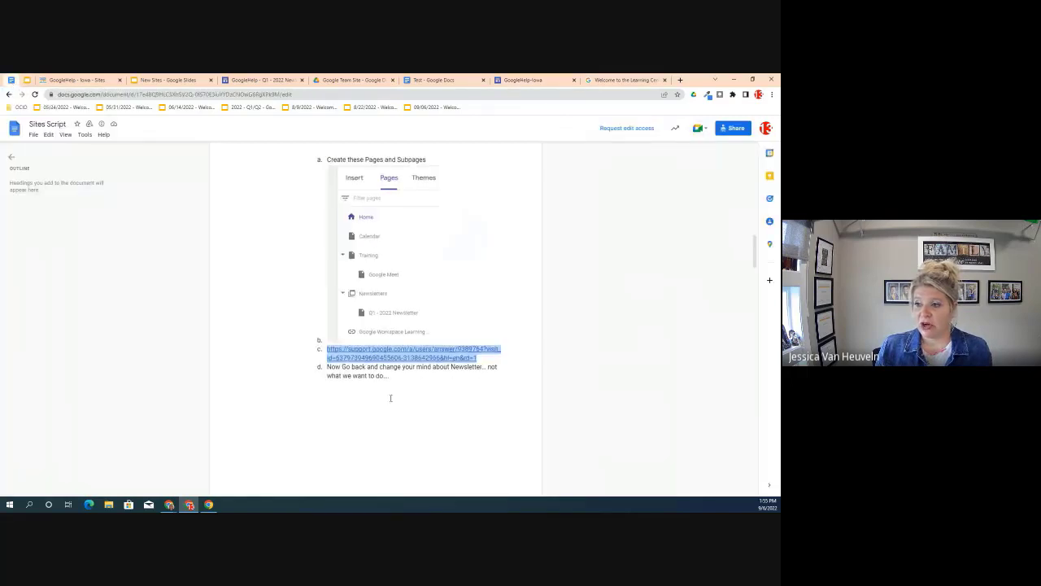
scroll(391, 382, "down", 10)
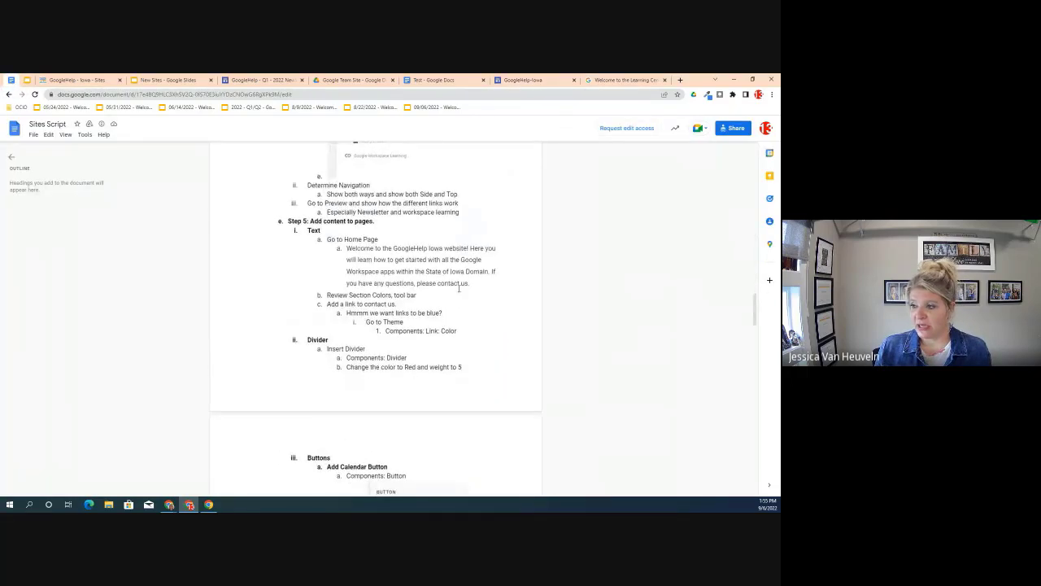
left_click_drag(472, 285, 336, 248)
key("ctrl+c")
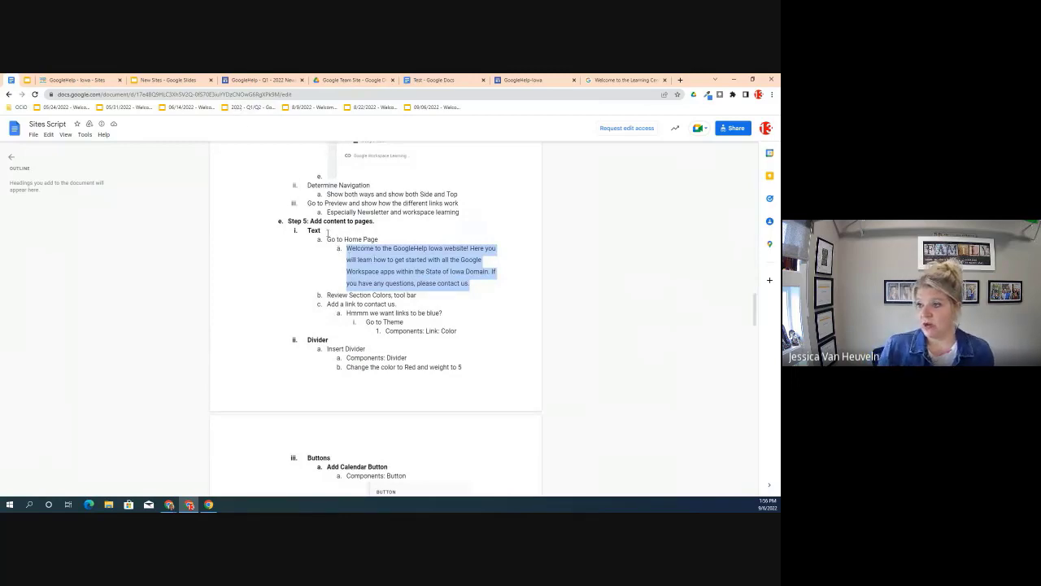
left_click(524, 80)
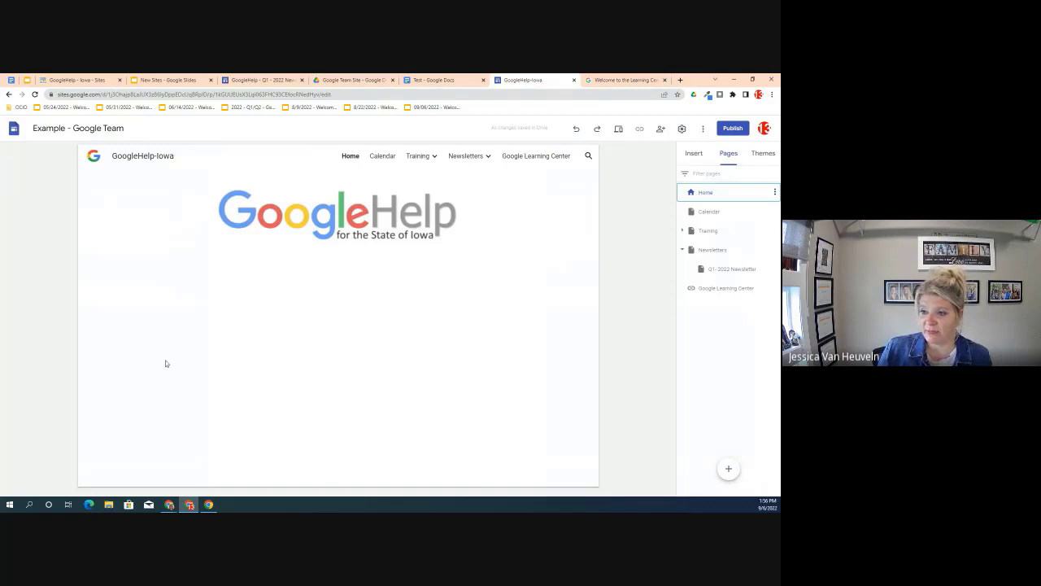
Browse the Insert panel's element list and collapse the Content blocks layouts.
double_click(313, 354)
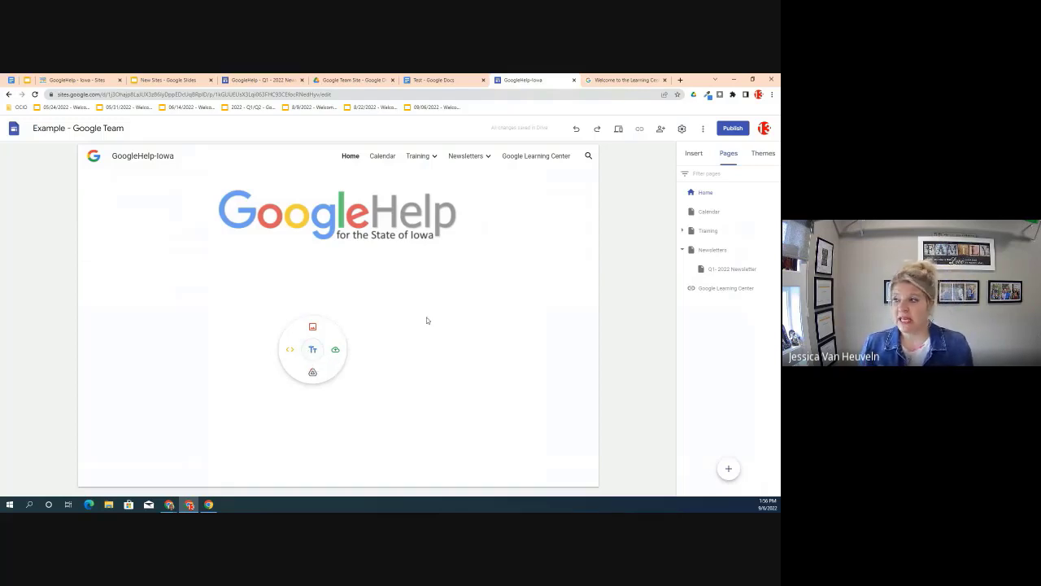
left_click(694, 155)
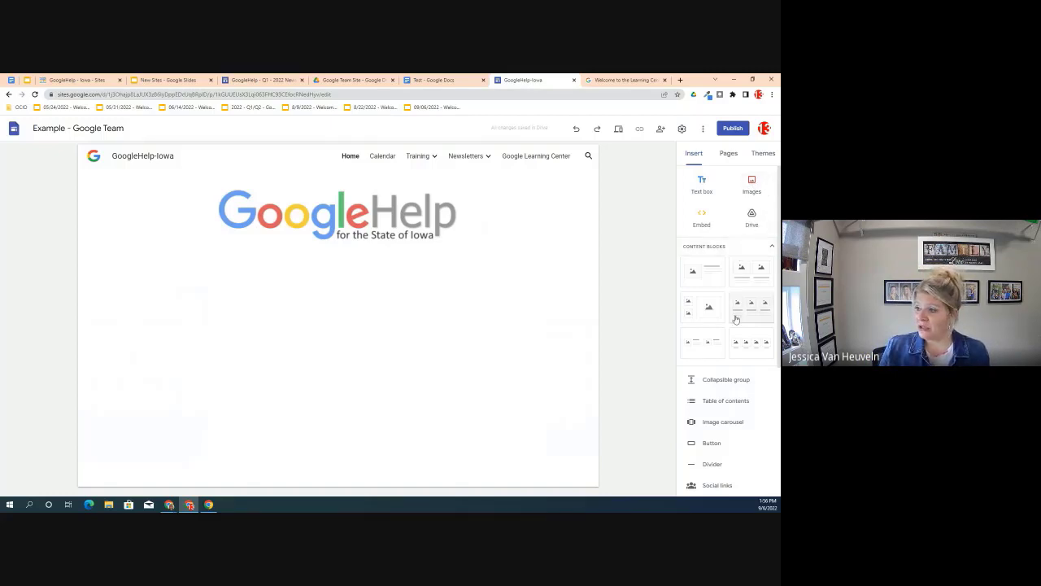
scroll(738, 367, "down", 3)
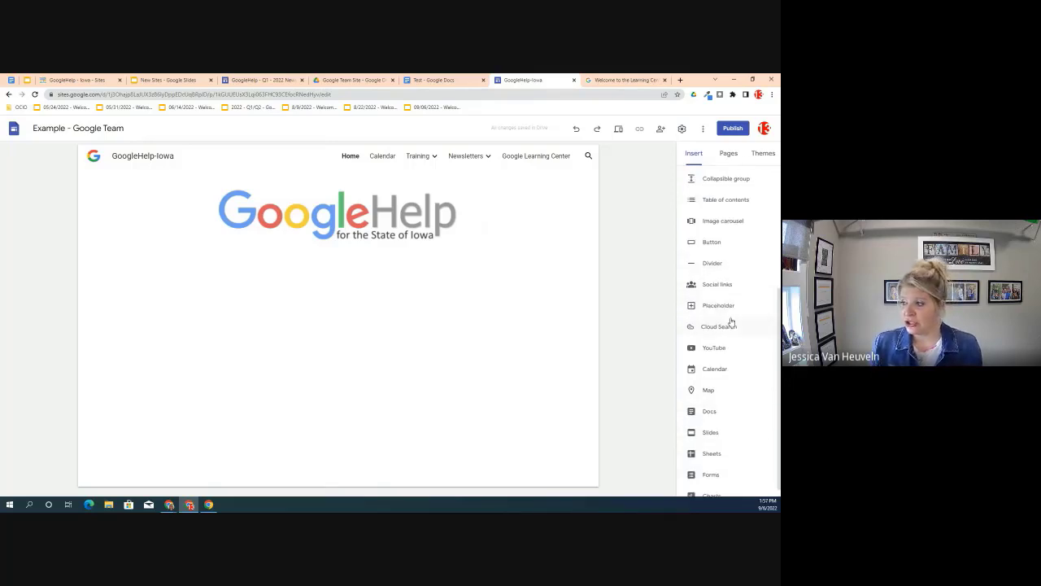
scroll(727, 325, "up", 3)
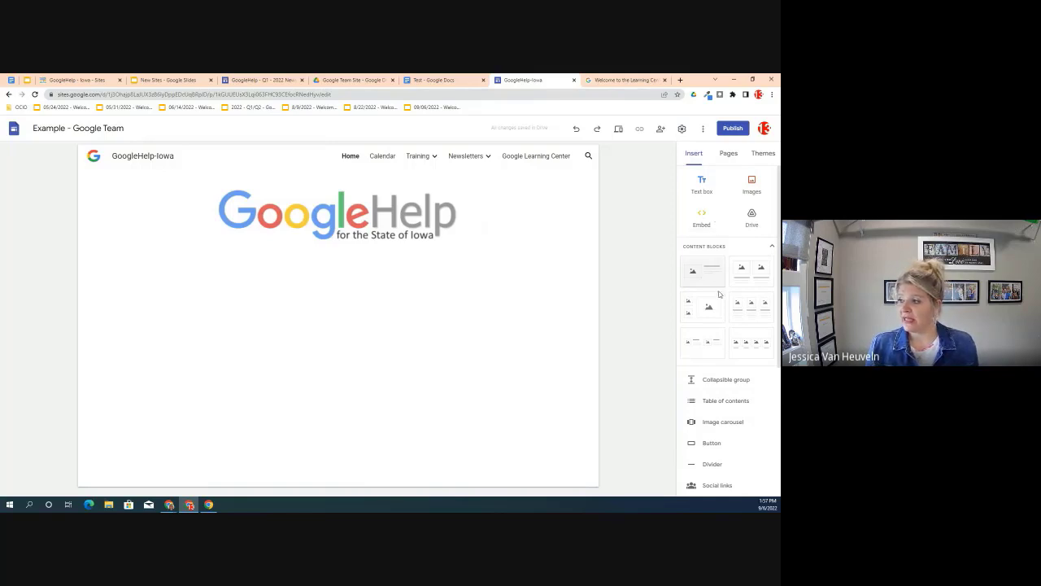
scroll(722, 439, "down", 1)
left_click(772, 205)
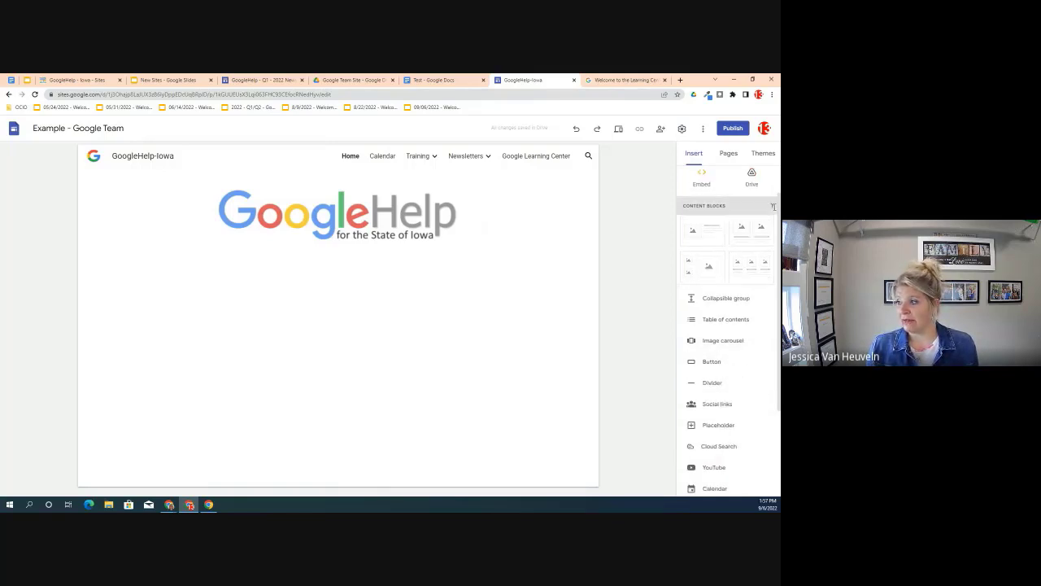
scroll(690, 334, "up", 1)
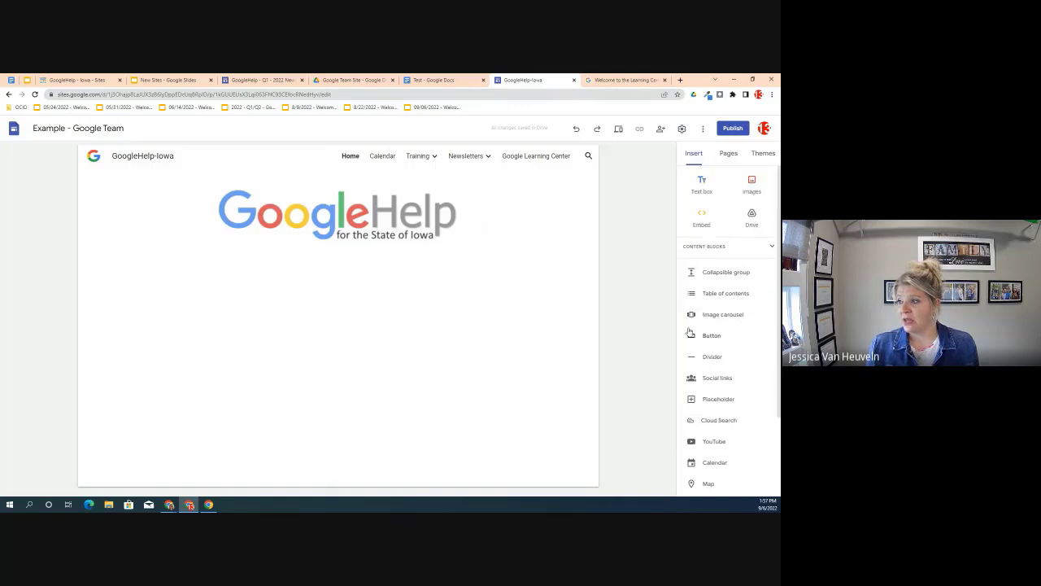
Insert a text box on the Home page and paste the welcome paragraph as plain text.
left_click(704, 193)
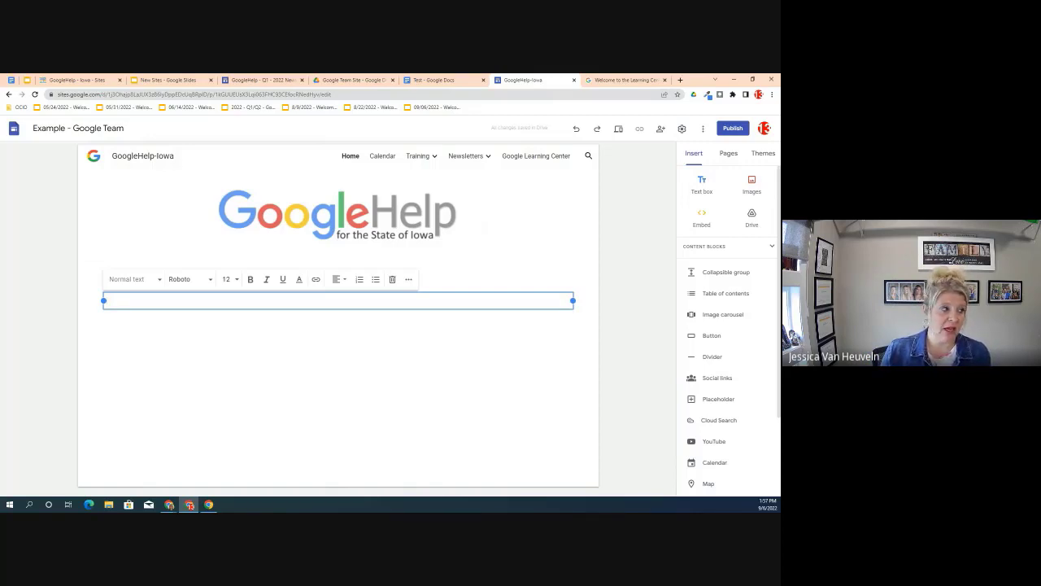
key("ctrl+v")
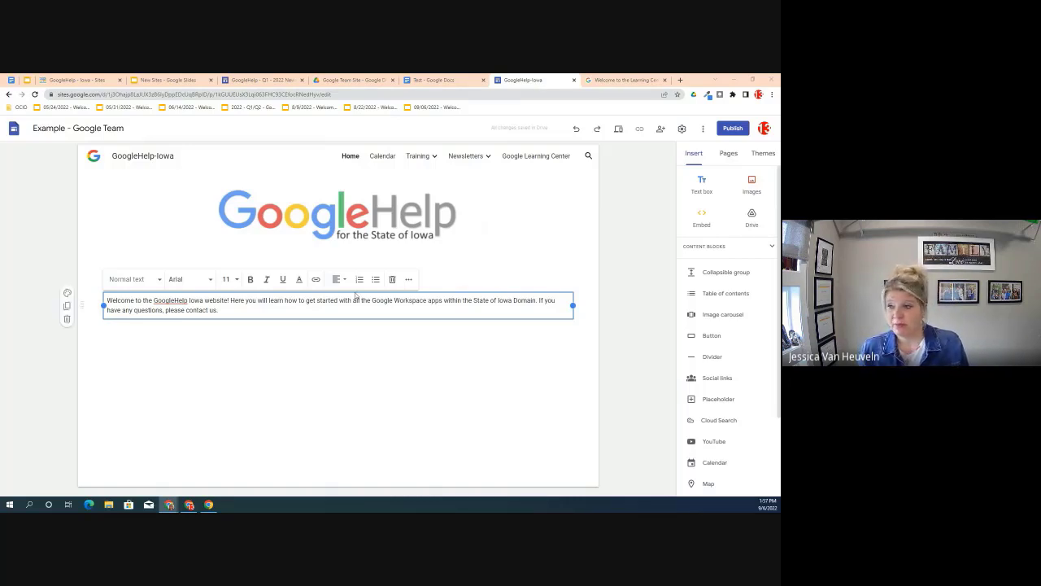
key("ctrl+z")
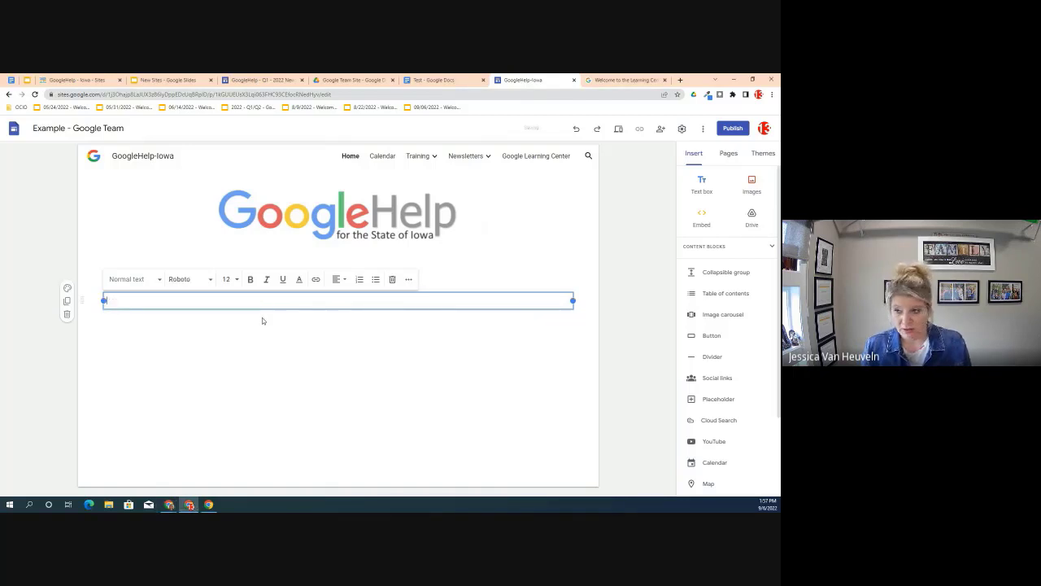
key("ctrl+shift+v")
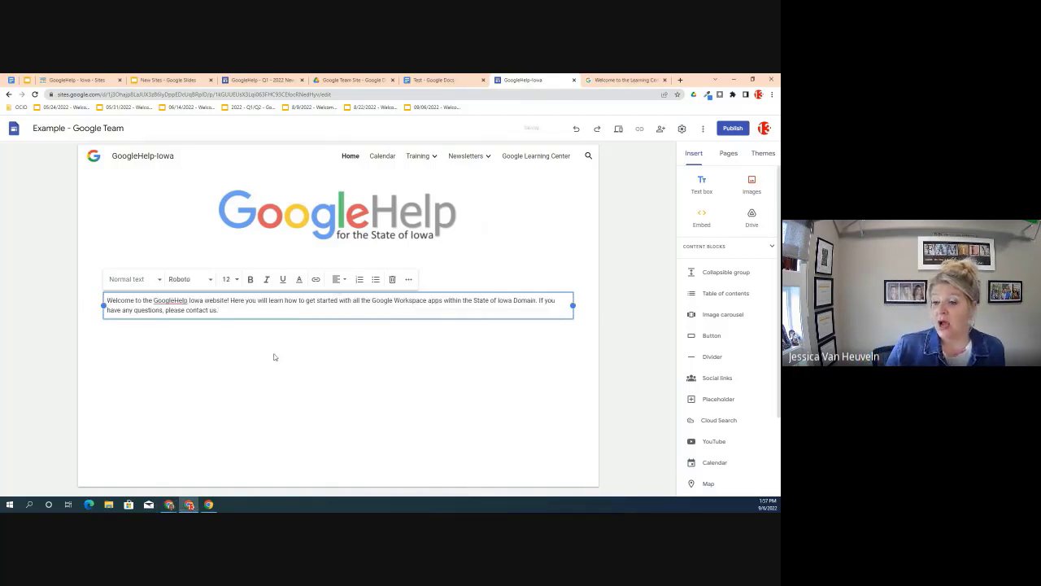
left_click(274, 355)
left_click(233, 309)
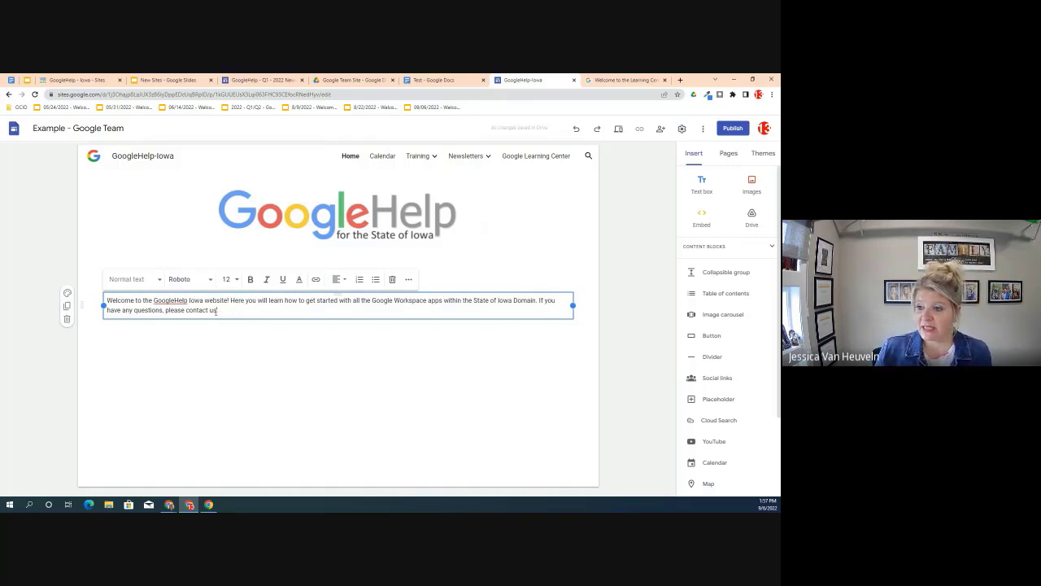
Select 'contact us' and view the extra formatting and paragraph style options.
left_click_drag(216, 310, 186, 310)
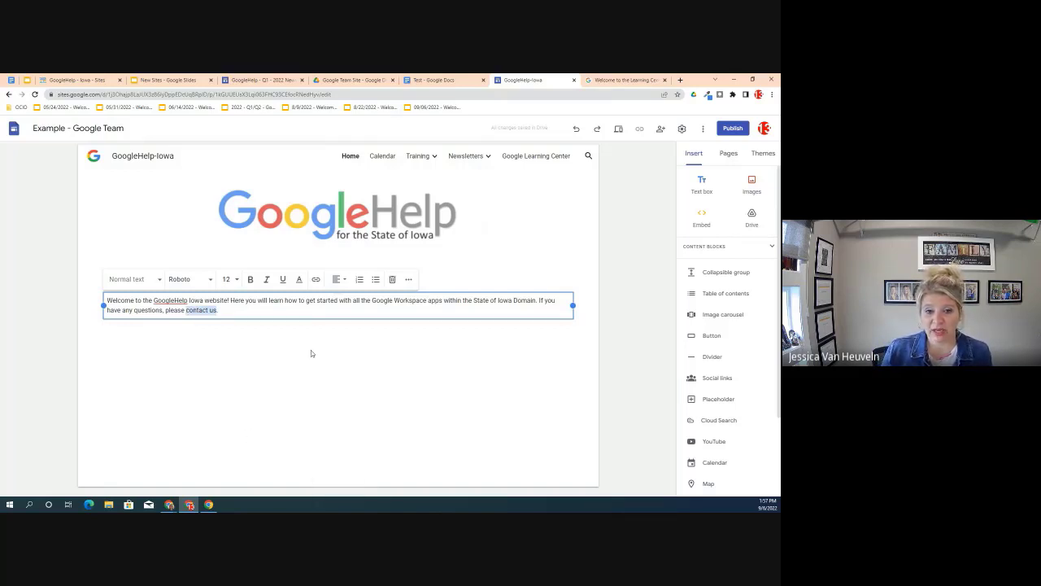
left_click(409, 280)
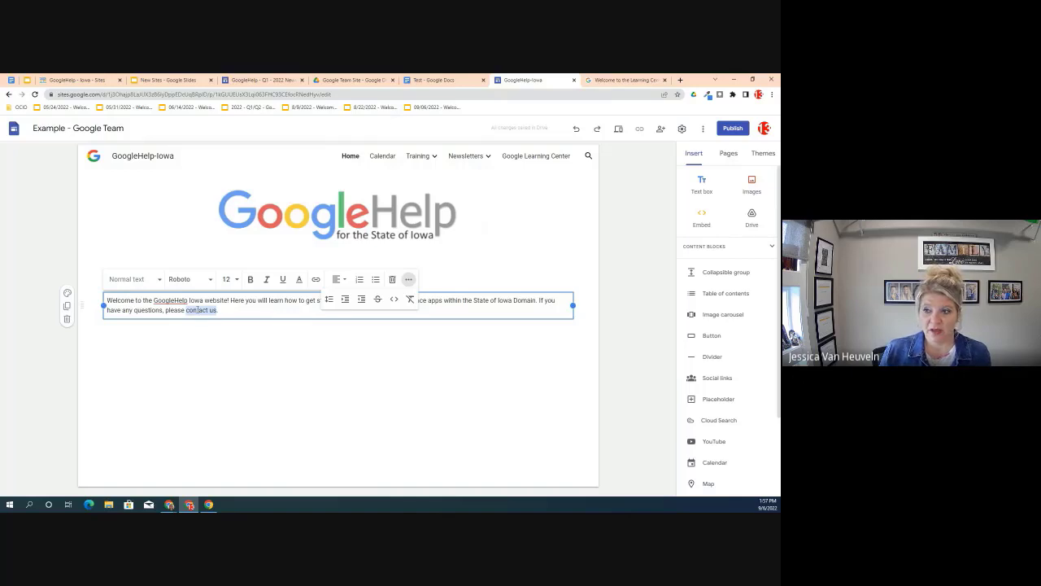
left_click(161, 280)
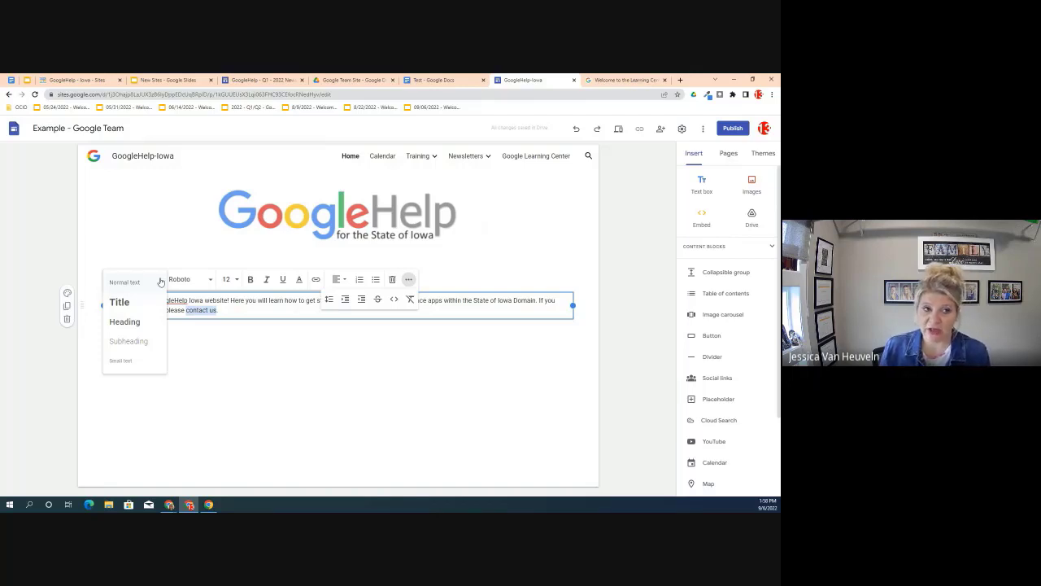
Link the words 'contact us' to the team's contact e-mail address.
left_click(218, 310)
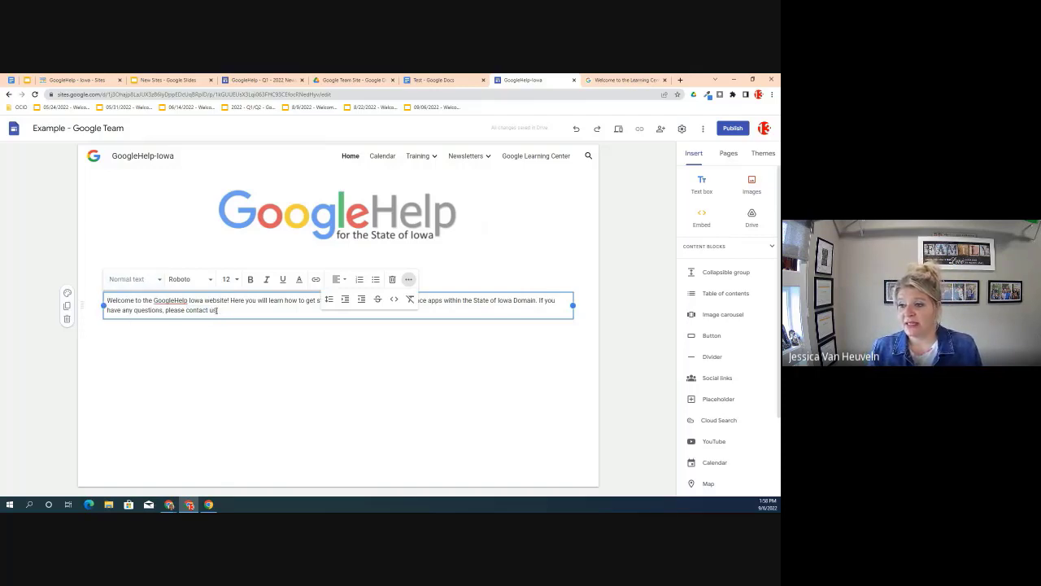
left_click_drag(218, 310, 185, 311)
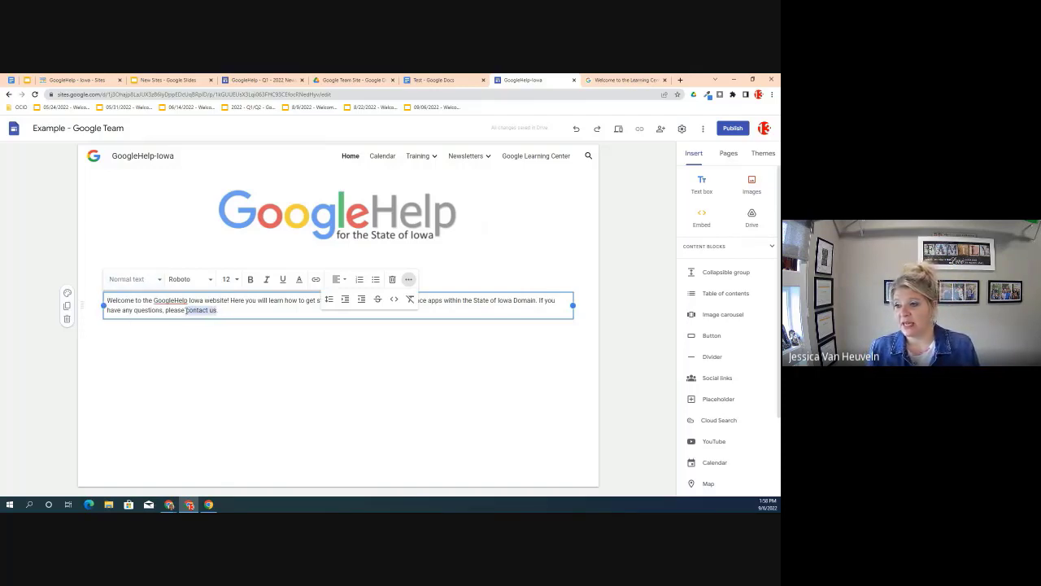
left_click(317, 279)
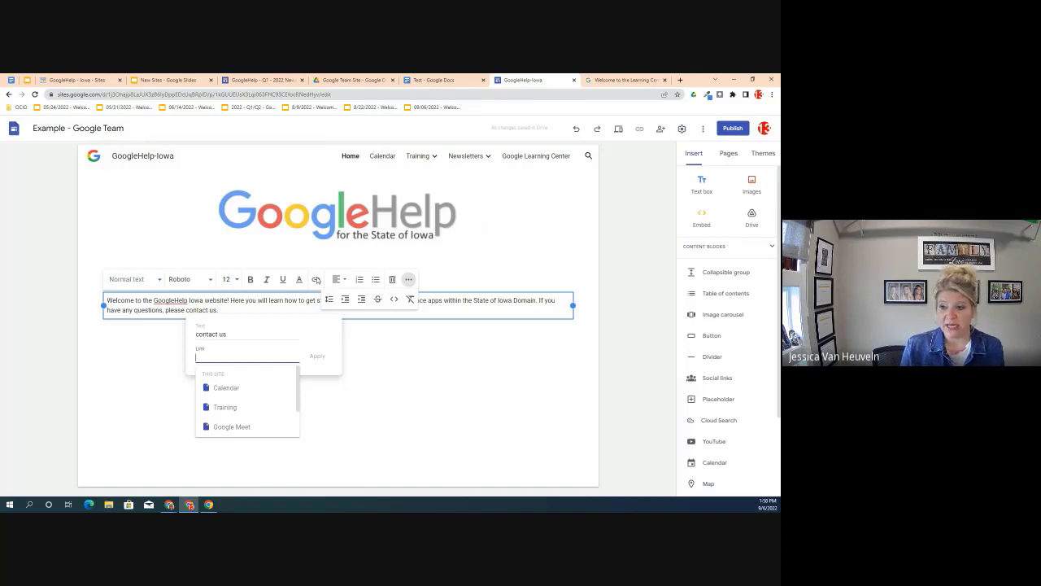
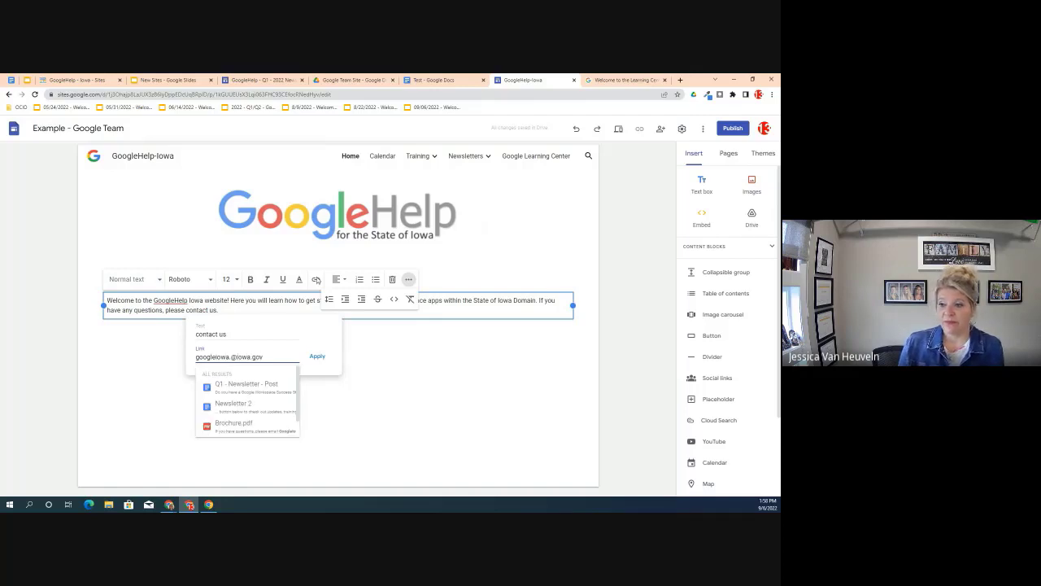
left_click(318, 358)
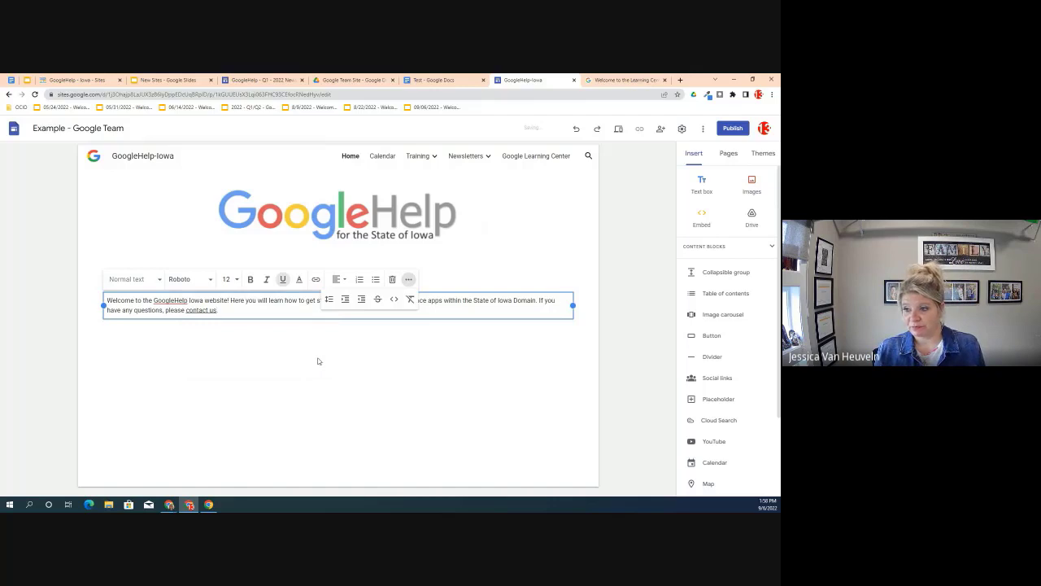
left_click(203, 310)
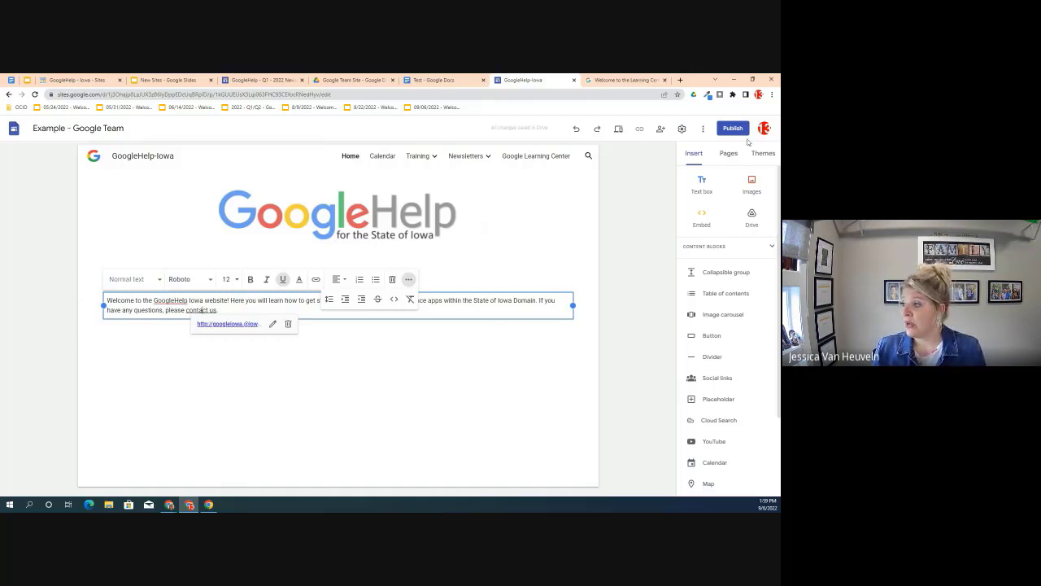
Edit the custom theme so its Components Link Color is the blue swatch.
left_click(768, 156)
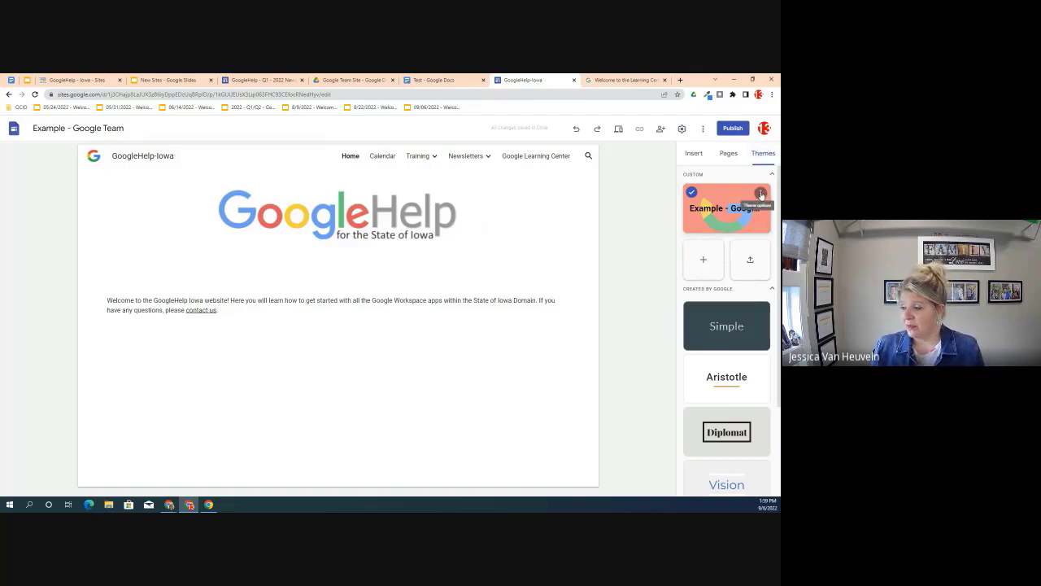
left_click(760, 193)
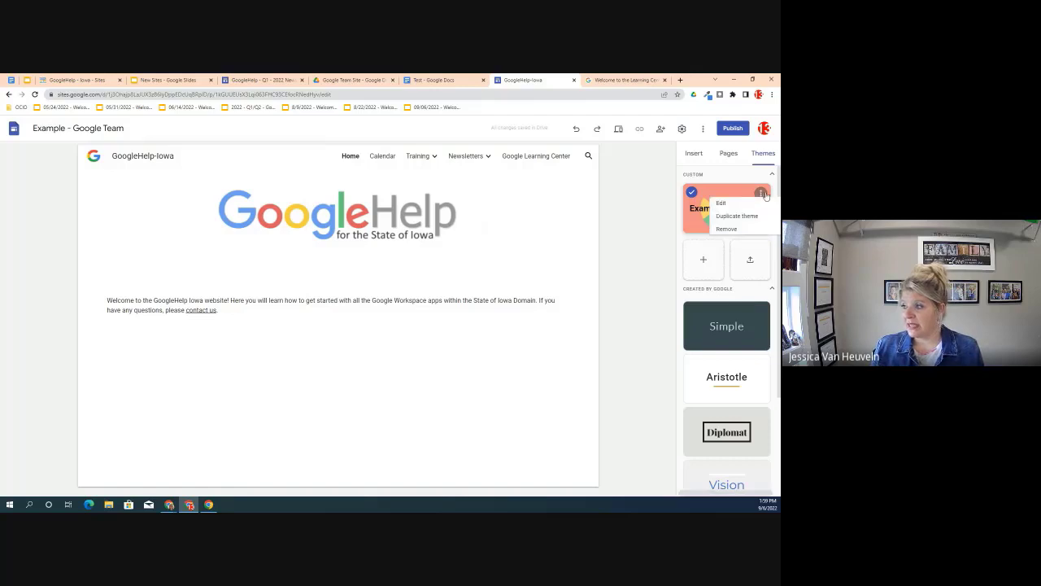
left_click(708, 209)
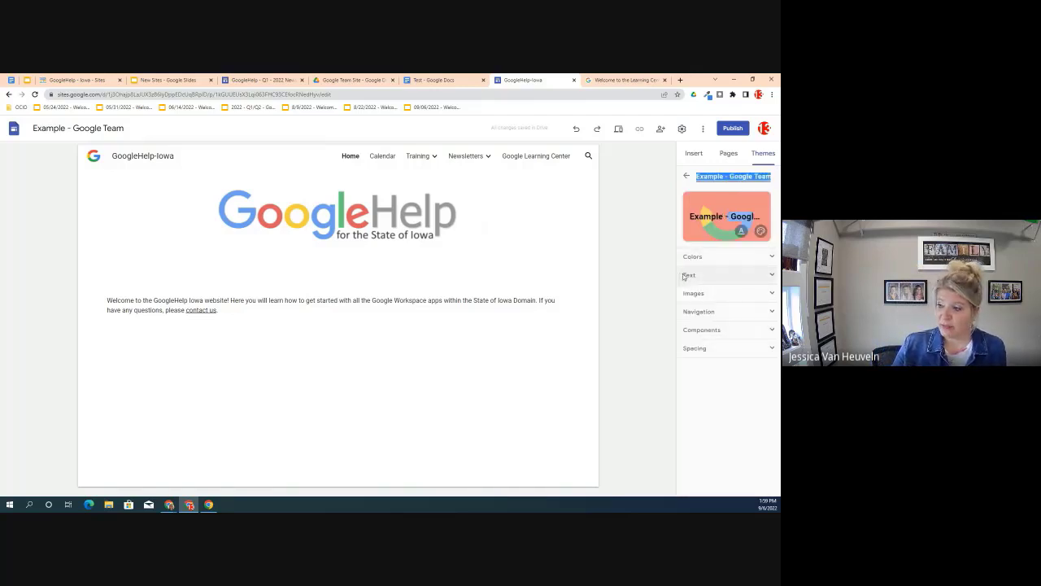
left_click(699, 333)
left_click(700, 332)
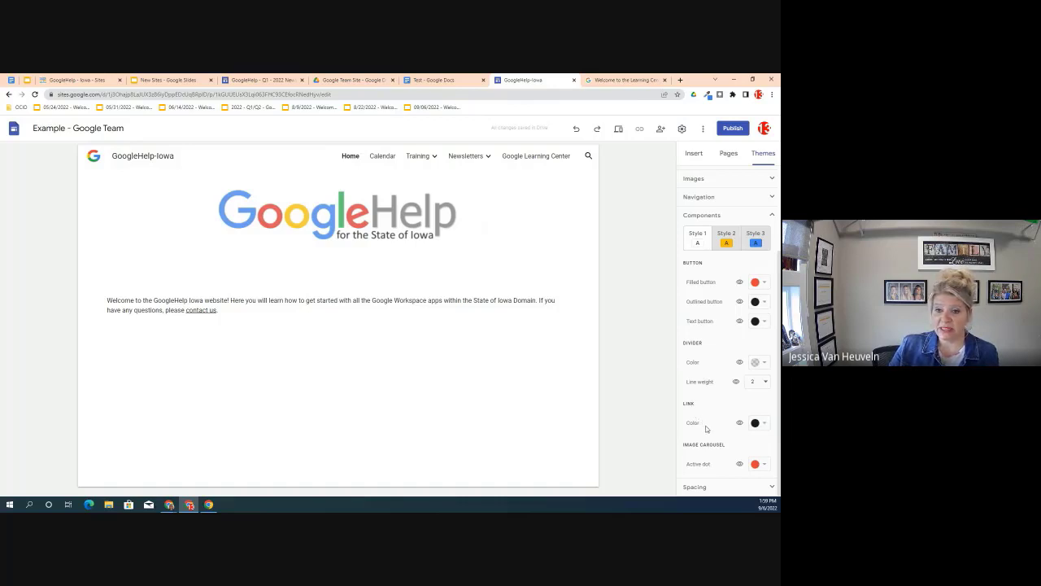
left_click(769, 425)
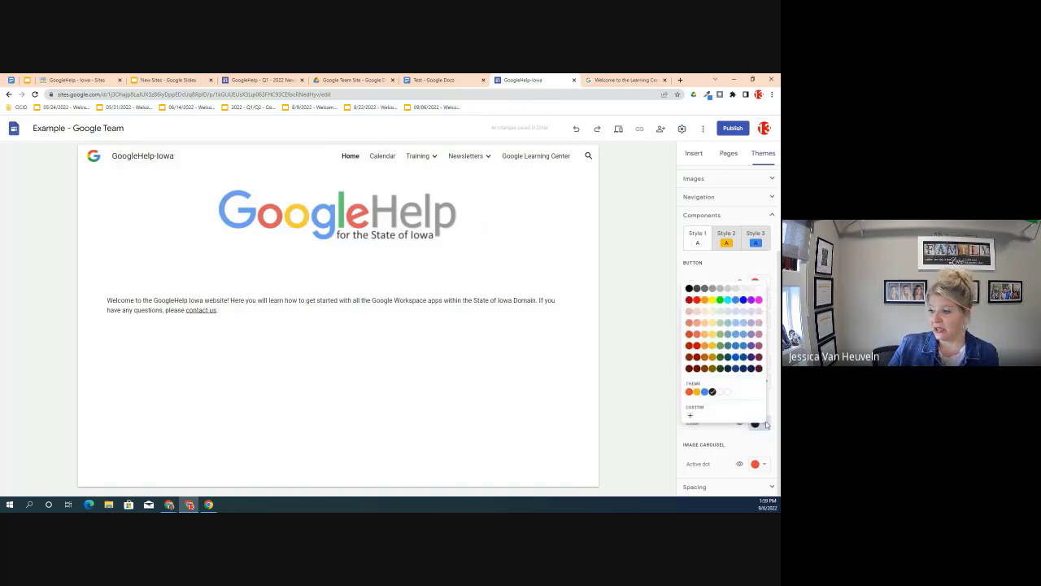
left_click(702, 396)
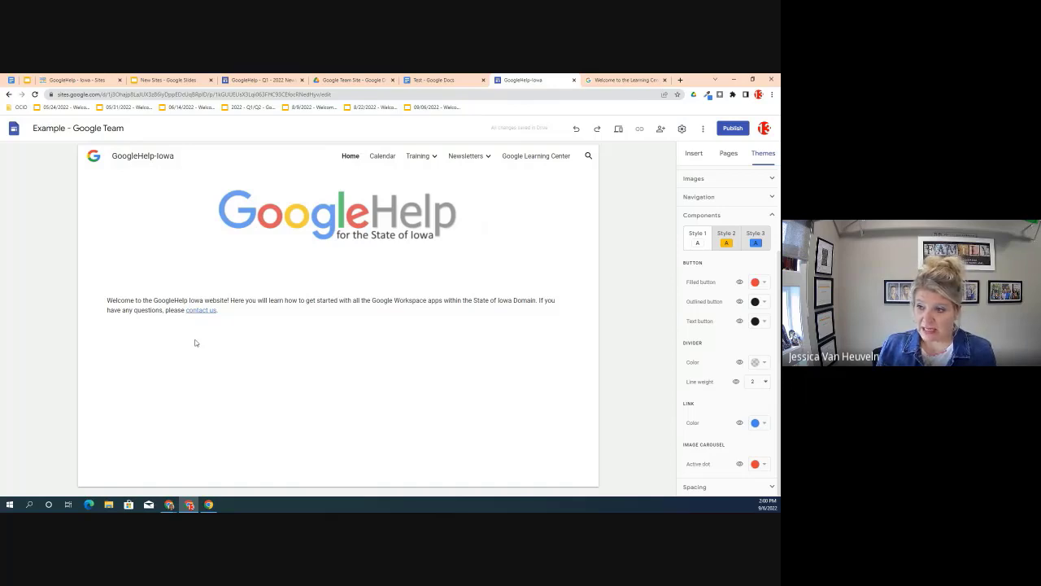
left_click(690, 154)
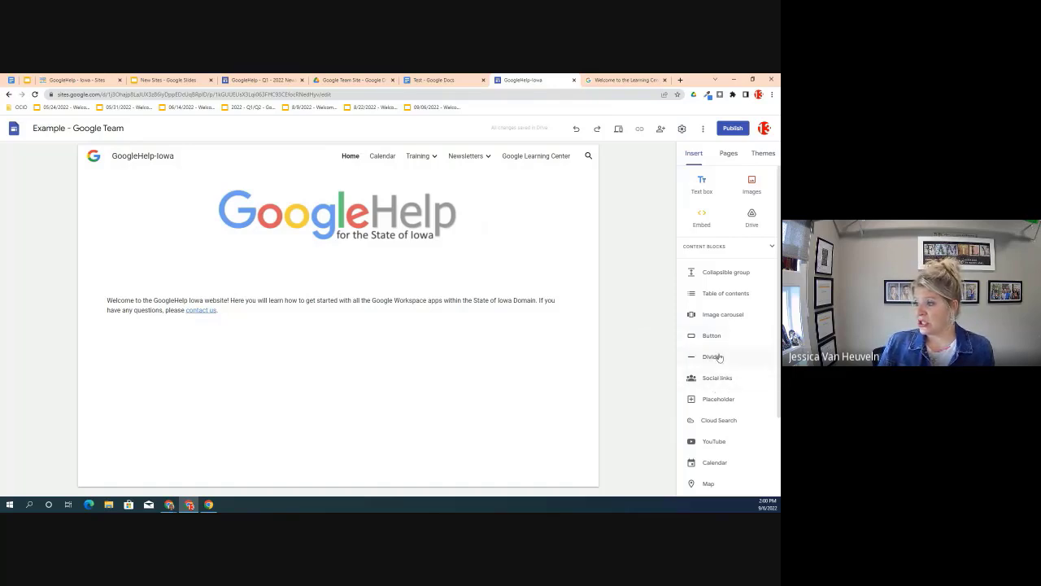
Insert a divider block beneath the welcome paragraph on the Home page.
left_click(712, 356)
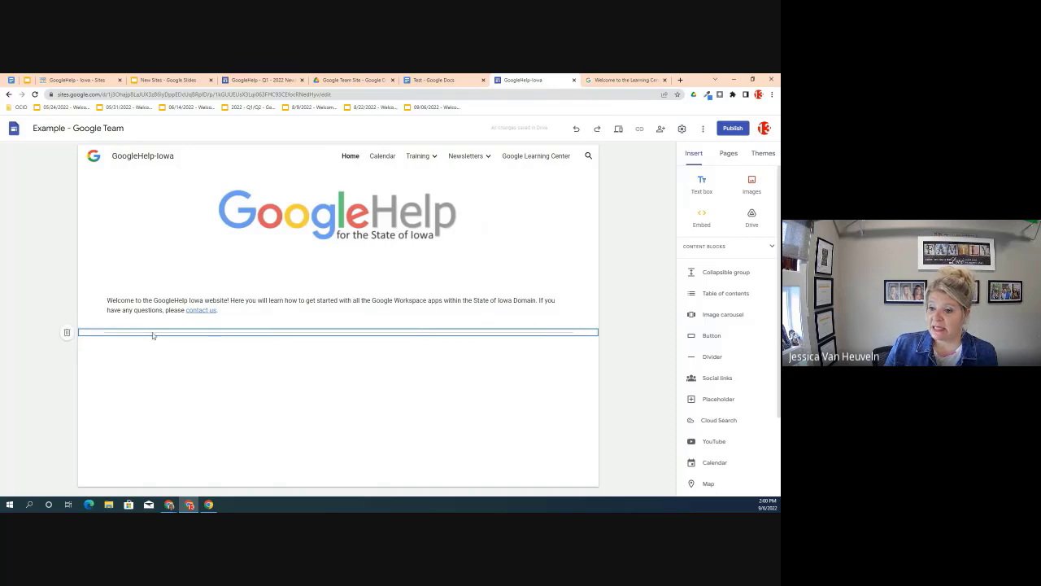
In the theme components, set divider line weight to 5 and divider colour to red.
left_click(762, 155)
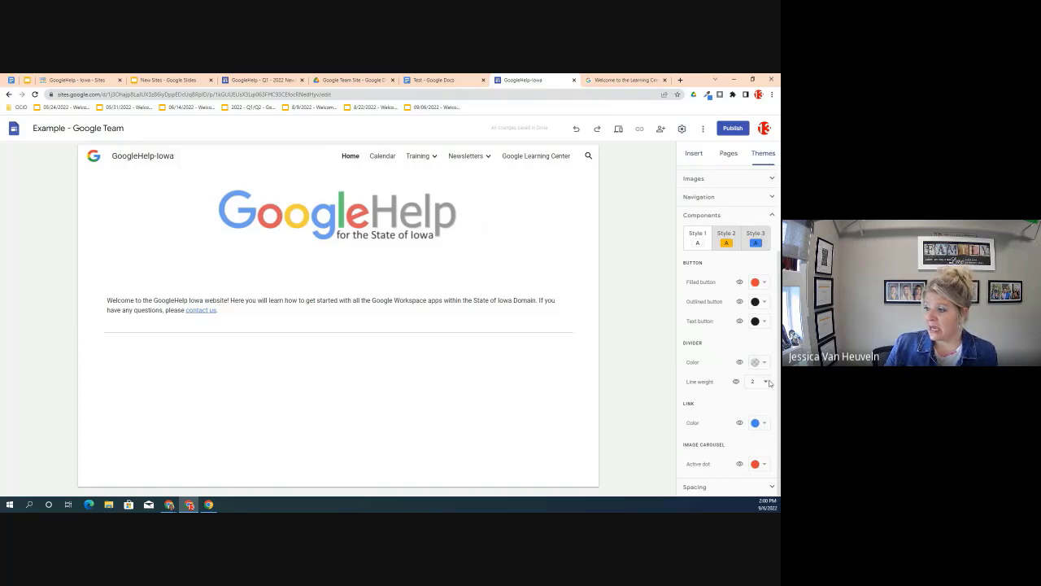
left_click(764, 382)
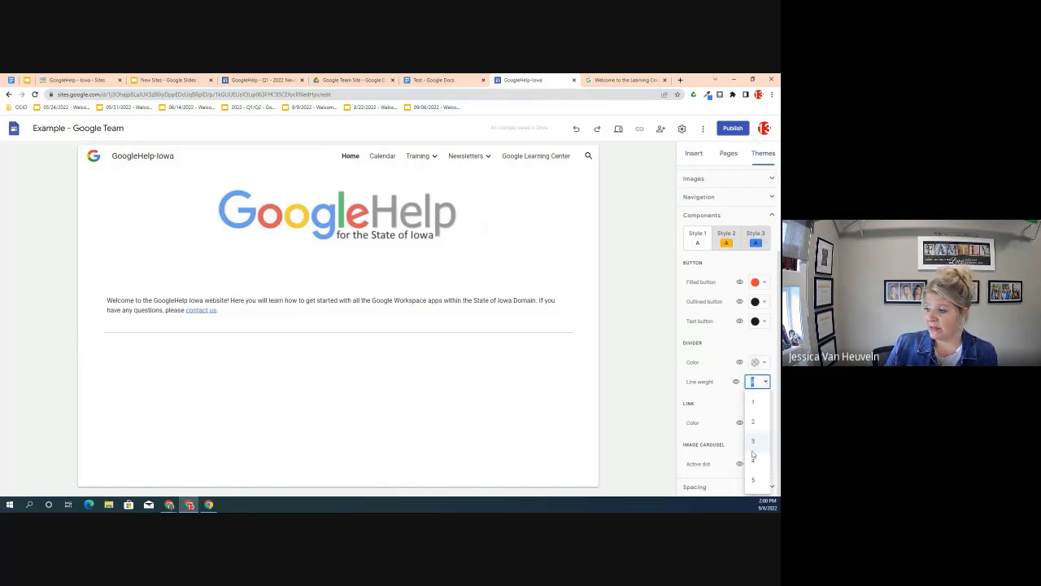
left_click(754, 481)
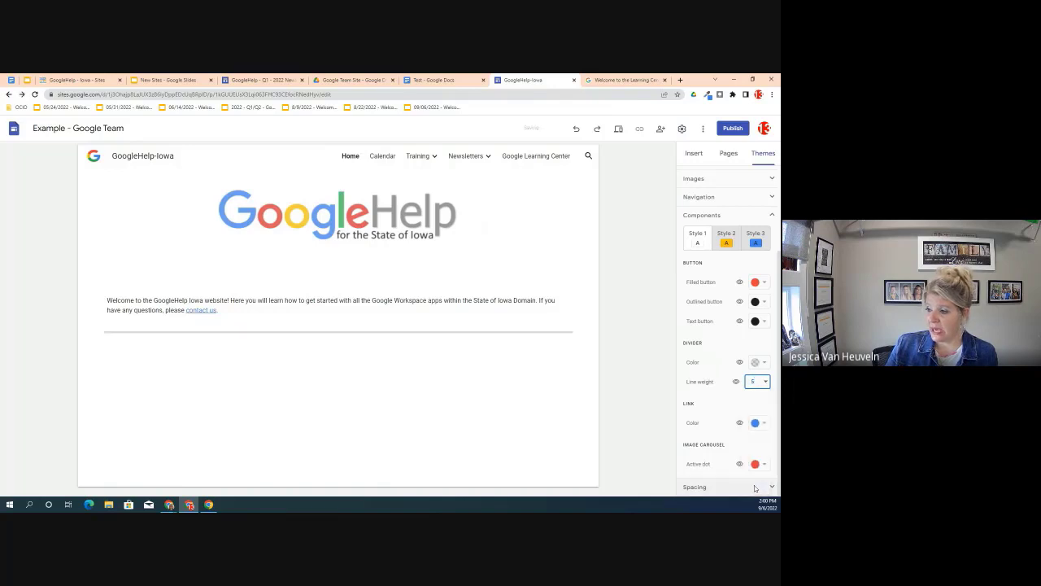
left_click(761, 362)
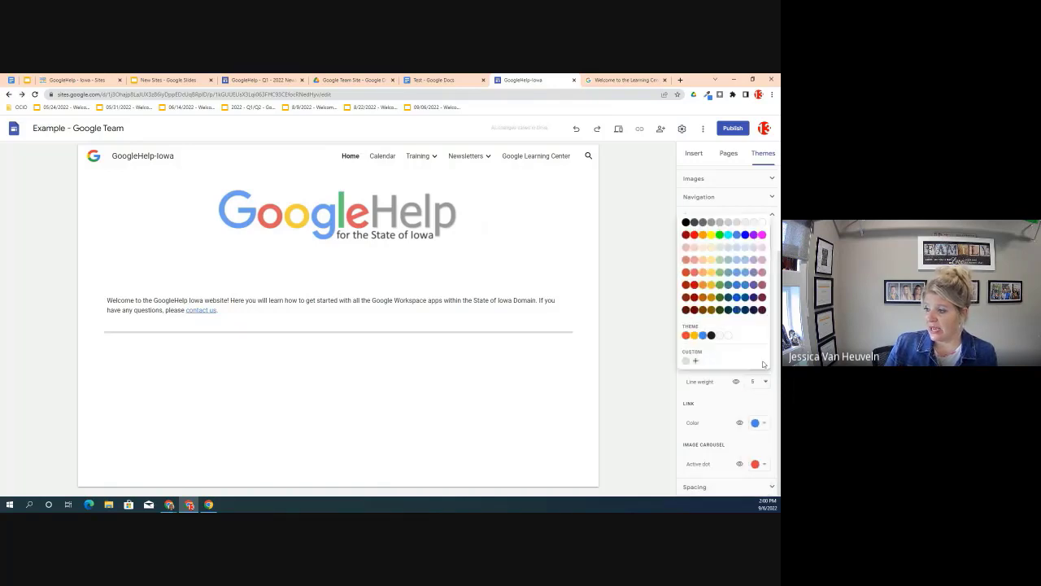
left_click(687, 337)
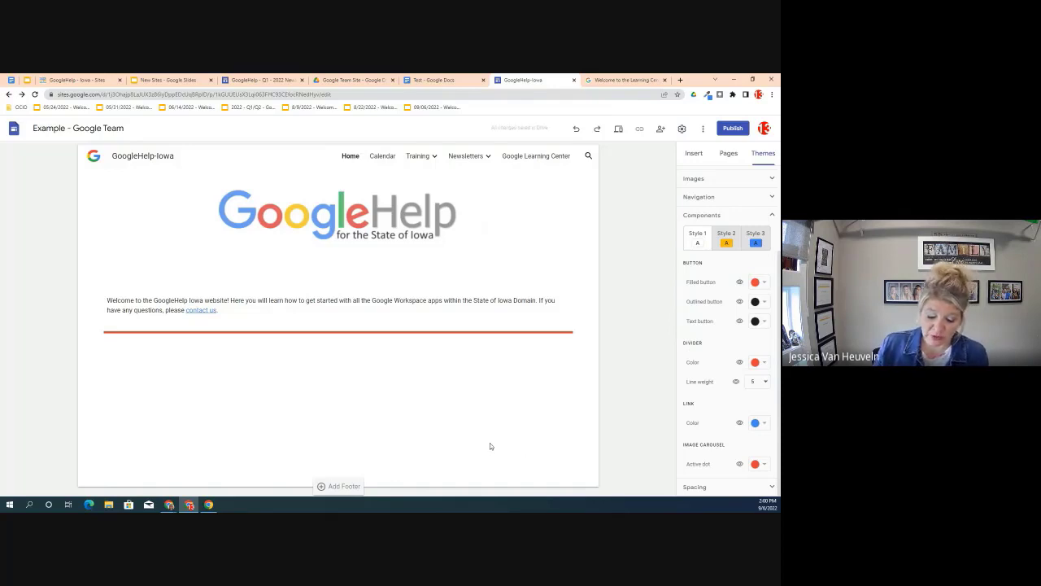
Test dragging the divider and welcome text blocks, leaving the layout unchanged.
left_click(262, 333)
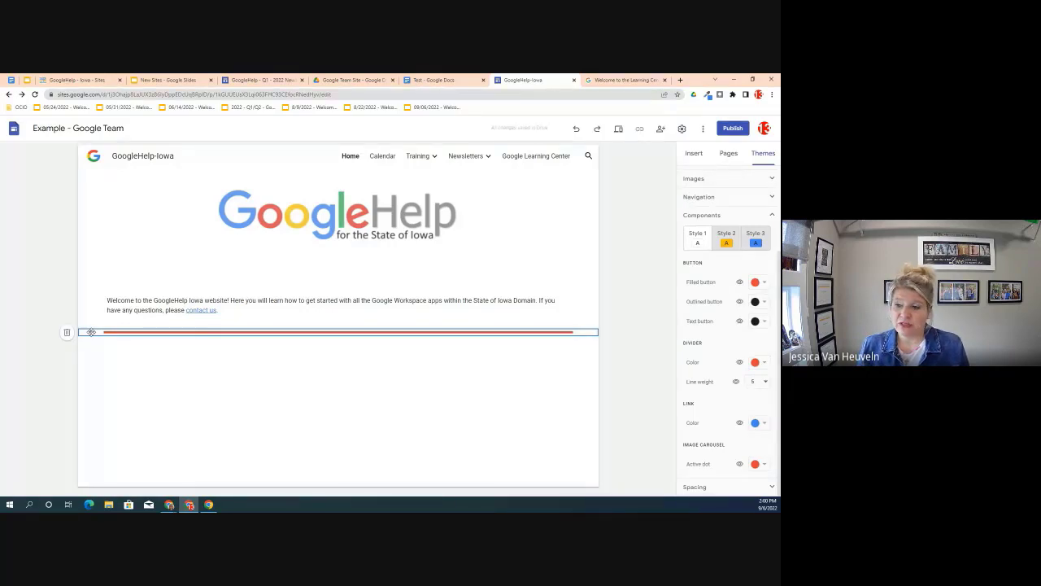
mouse_move(91, 332)
left_mouse_down()
mouse_move(86, 284)
mouse_move(89, 330)
left_mouse_up()
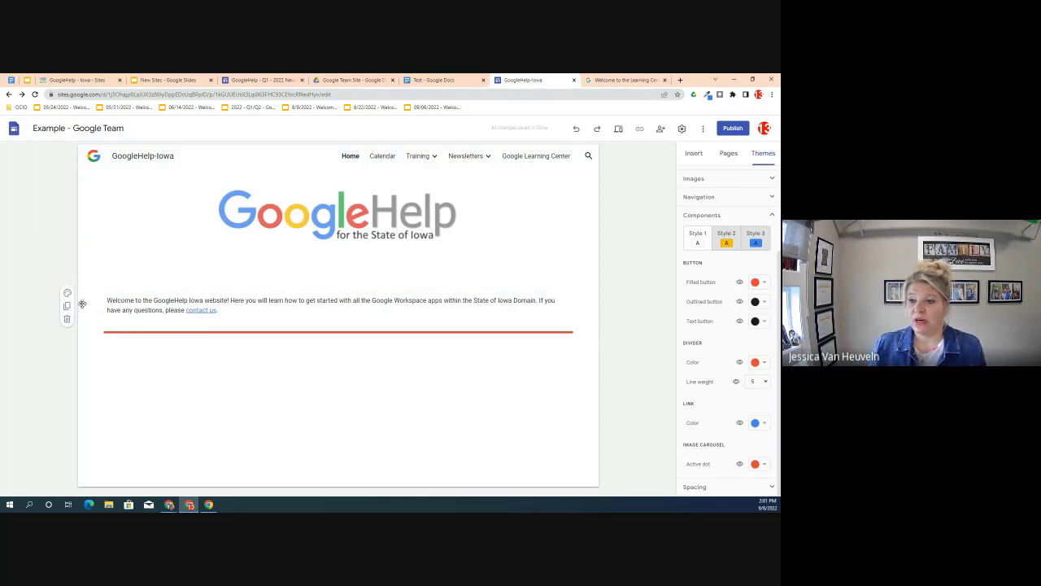
left_click_drag(82, 304, 82, 362)
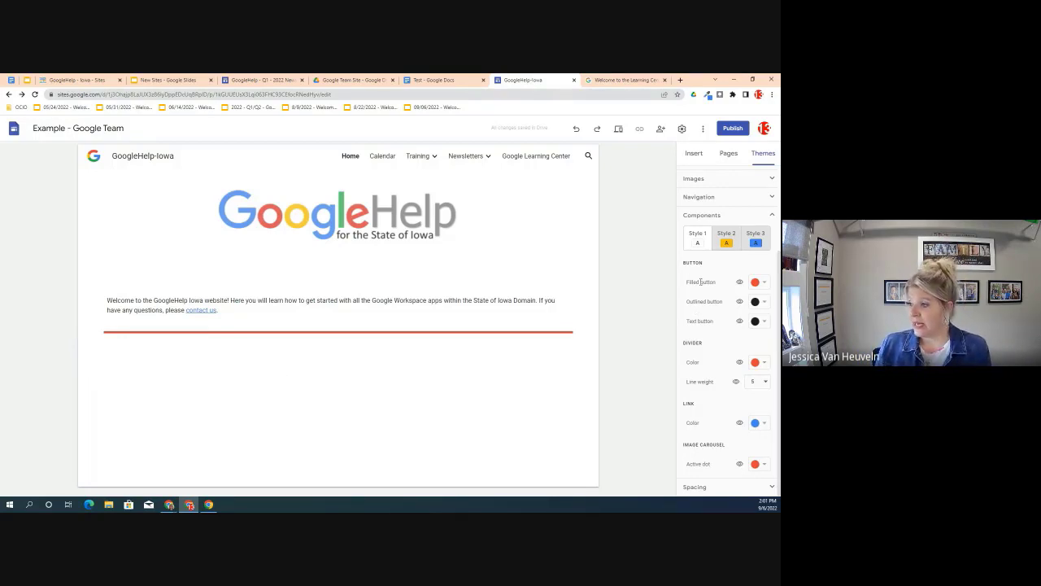
left_click(694, 154)
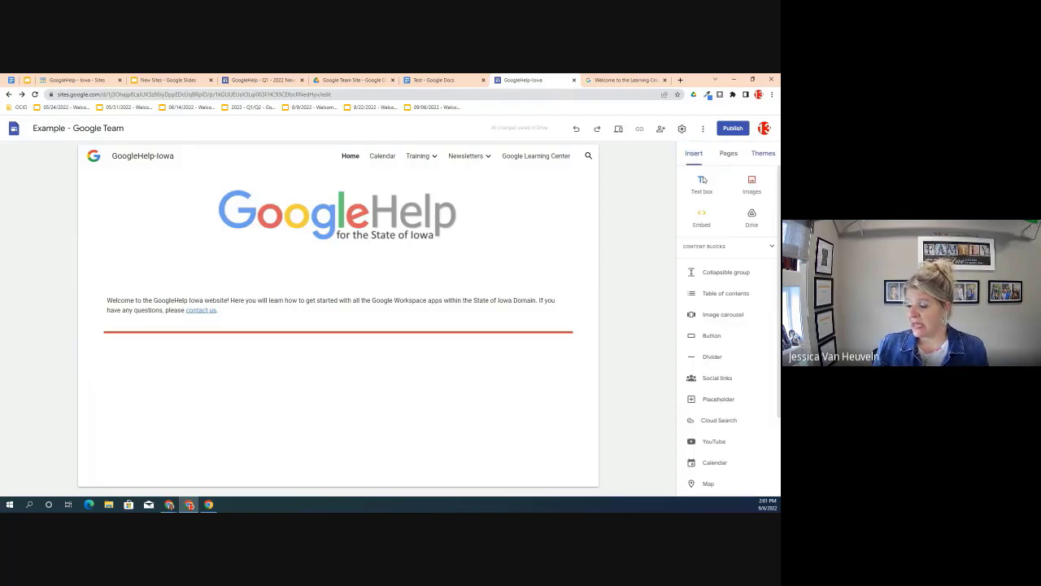
Insert a button named 'Calendar' linked to the site's Calendar page.
left_click(710, 336)
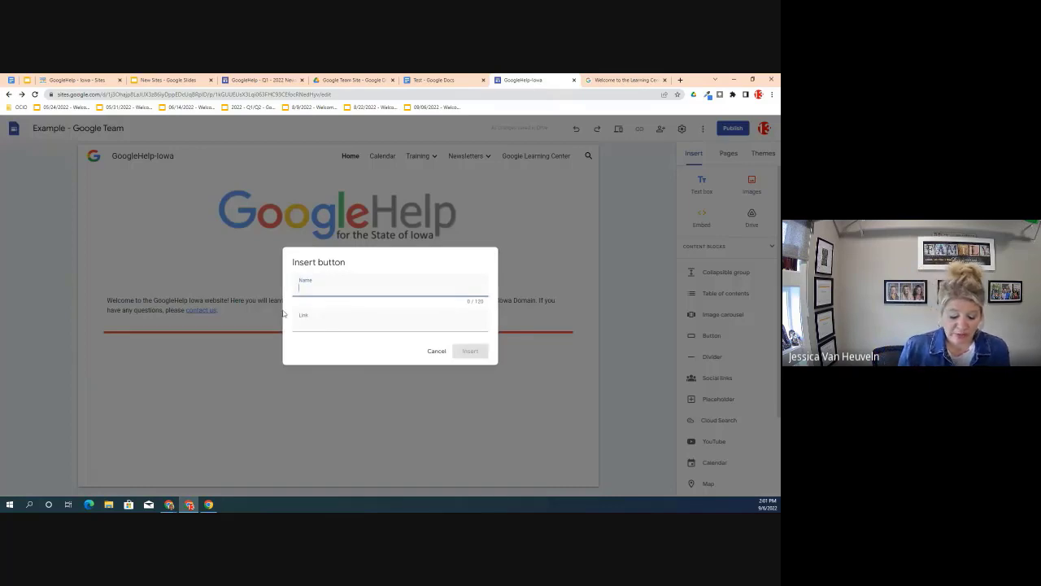
type("Calendar")
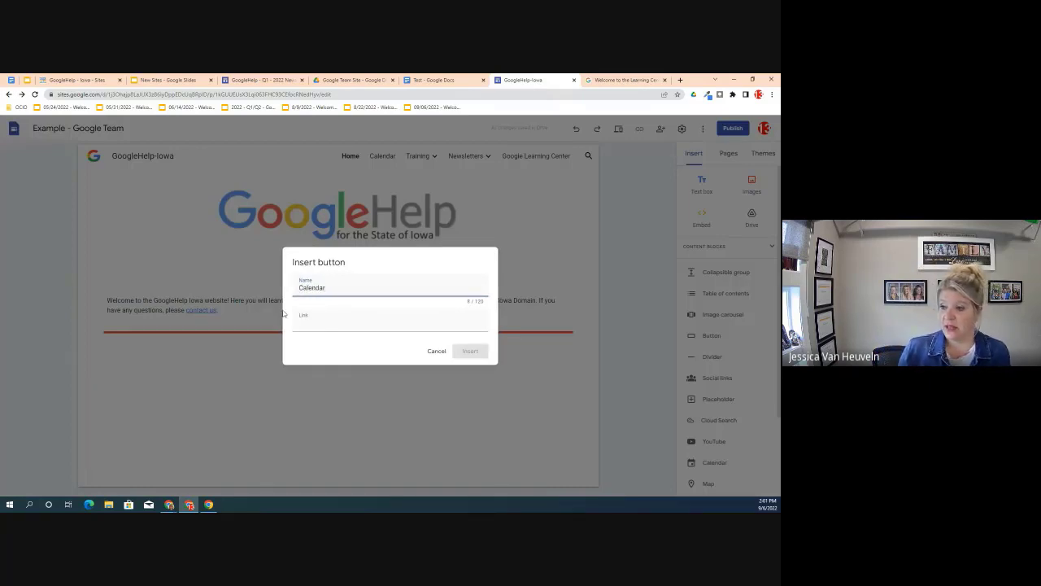
left_click(309, 320)
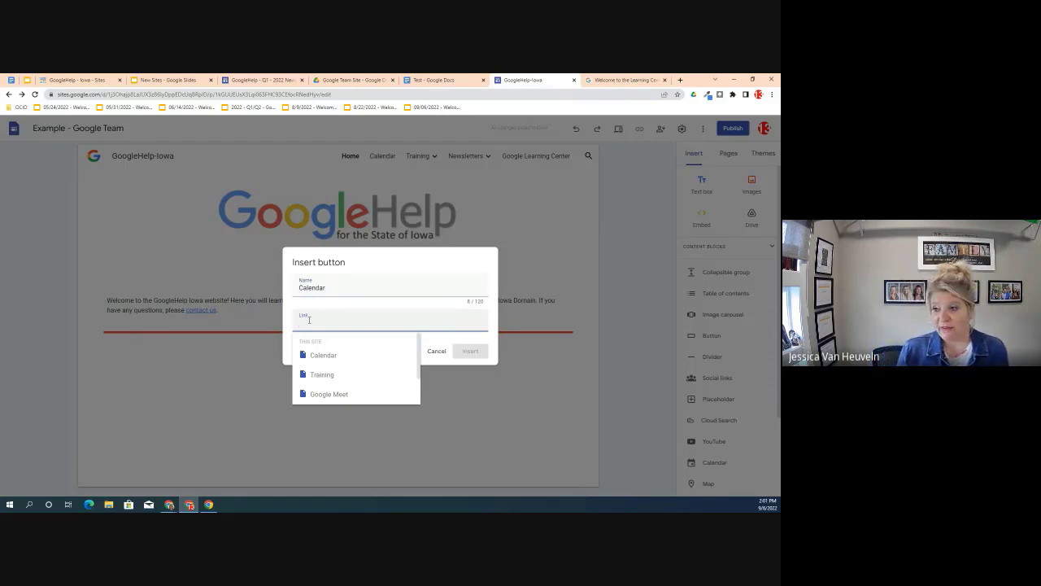
type("Calendar")
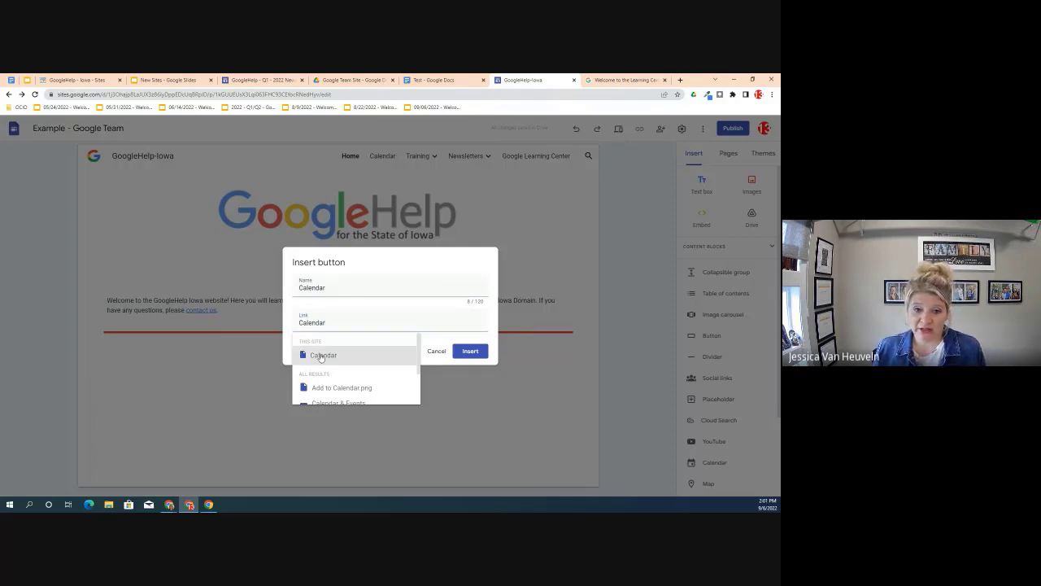
left_click(321, 355)
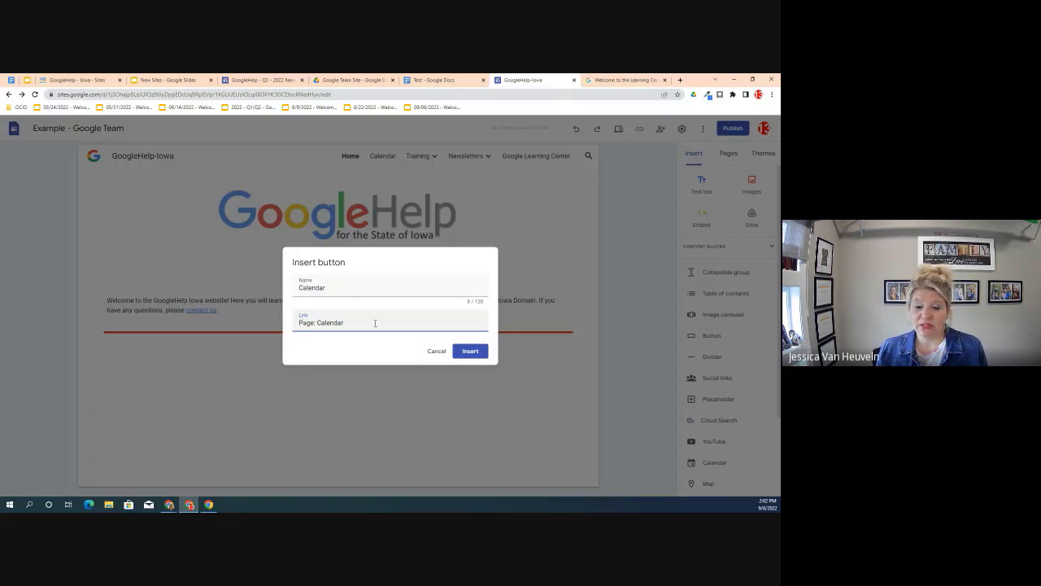
left_click(470, 356)
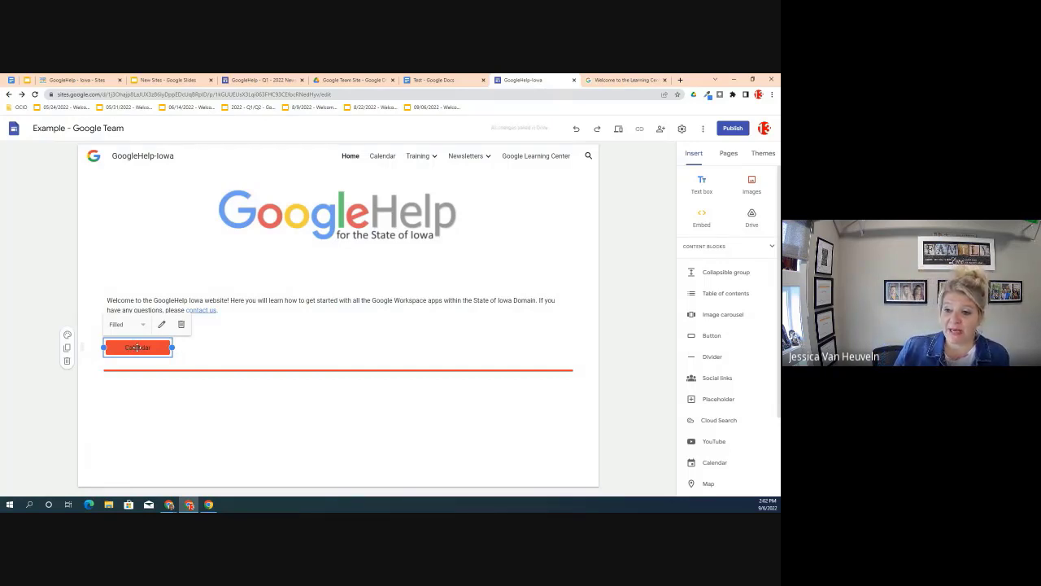
Move the Calendar button below the divider and paste a copy beside it.
left_click_drag(137, 348, 135, 391)
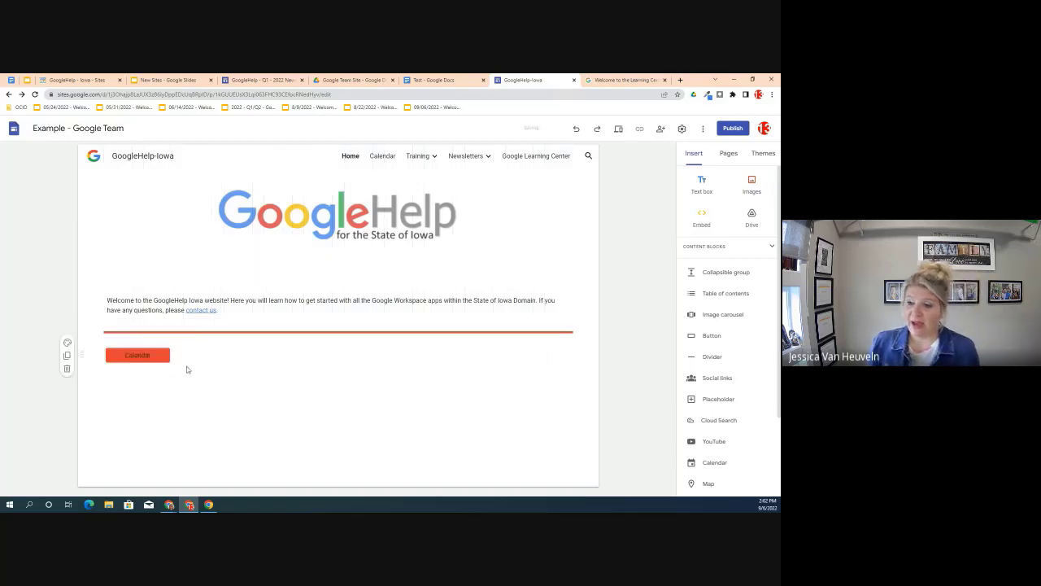
left_click(140, 355)
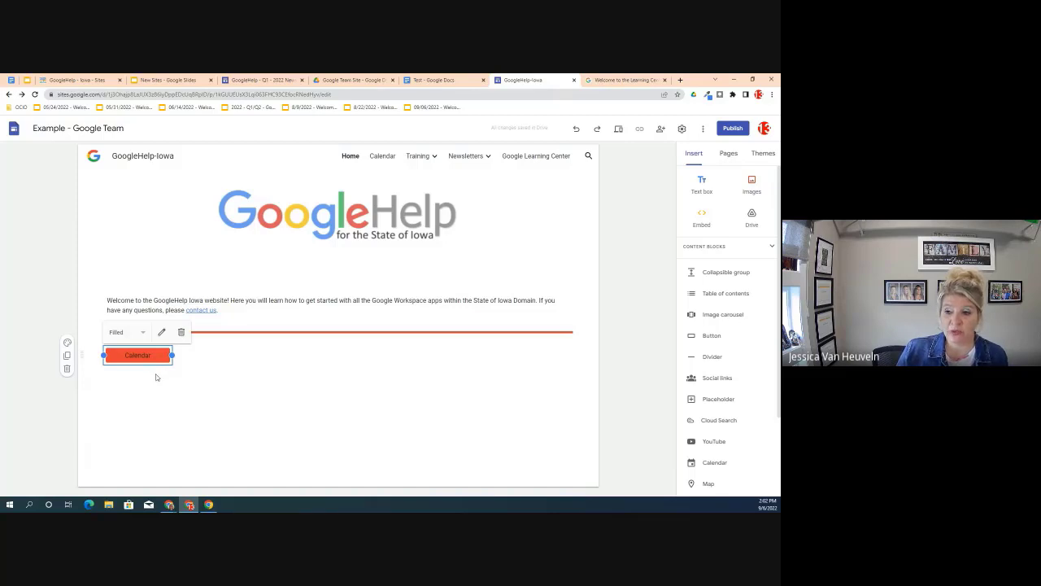
left_click(263, 364)
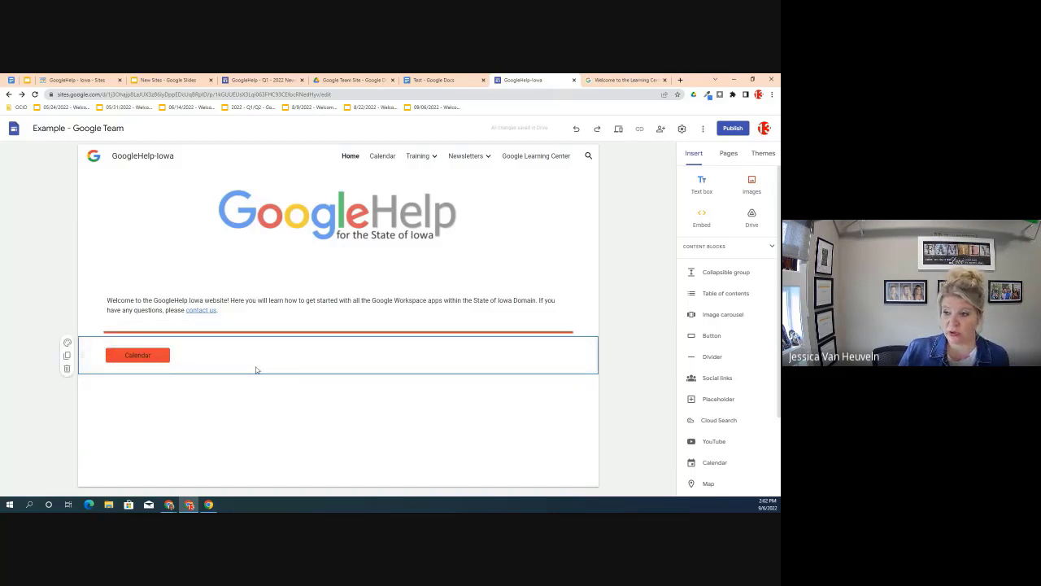
key("ctrl+v")
left_click_drag(150, 405, 257, 369)
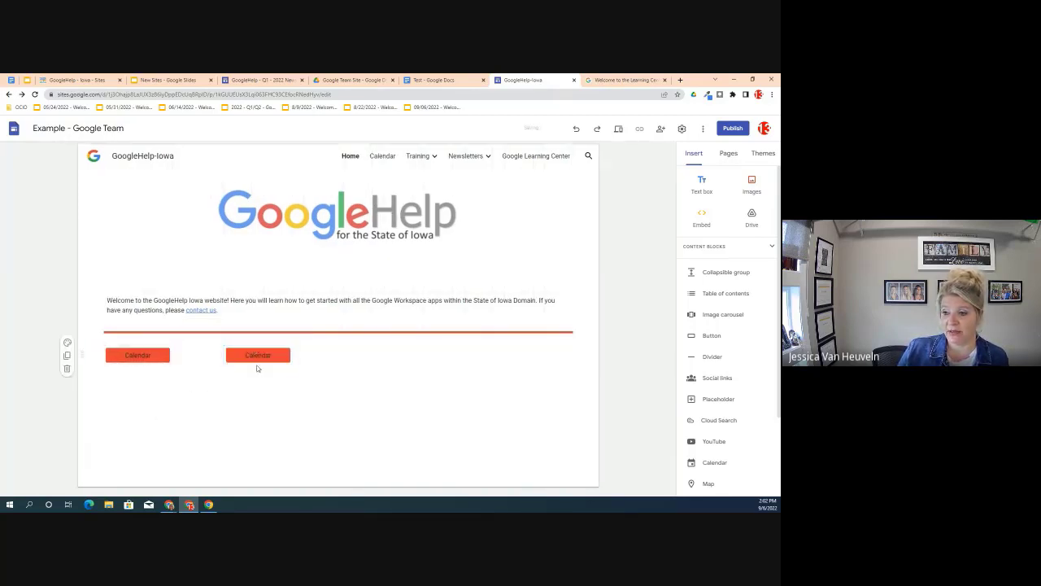
Rename the copied button 'Newsletters' and link it to the Newsletters page.
double_click(254, 356)
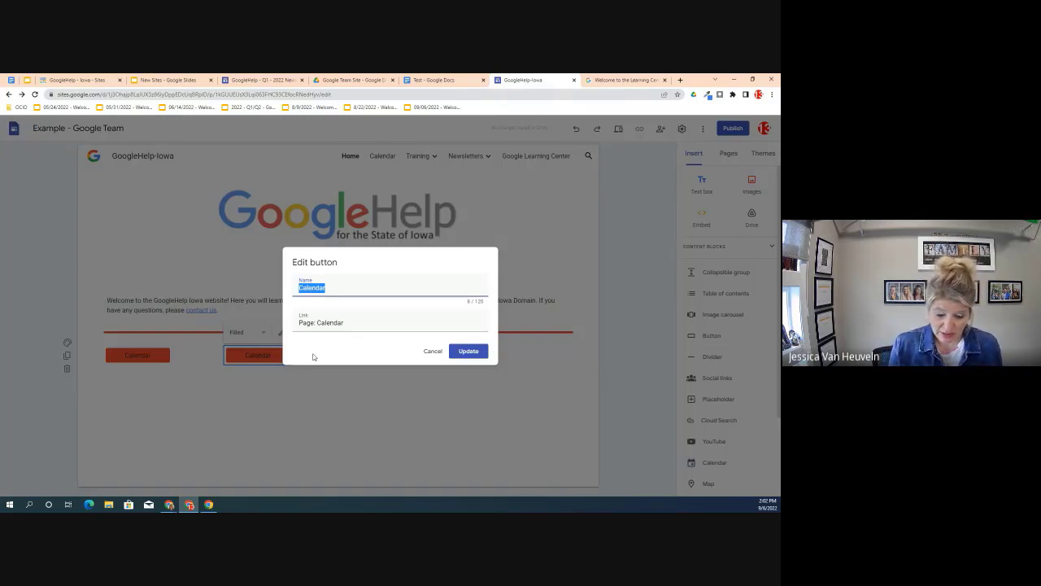
type("News")
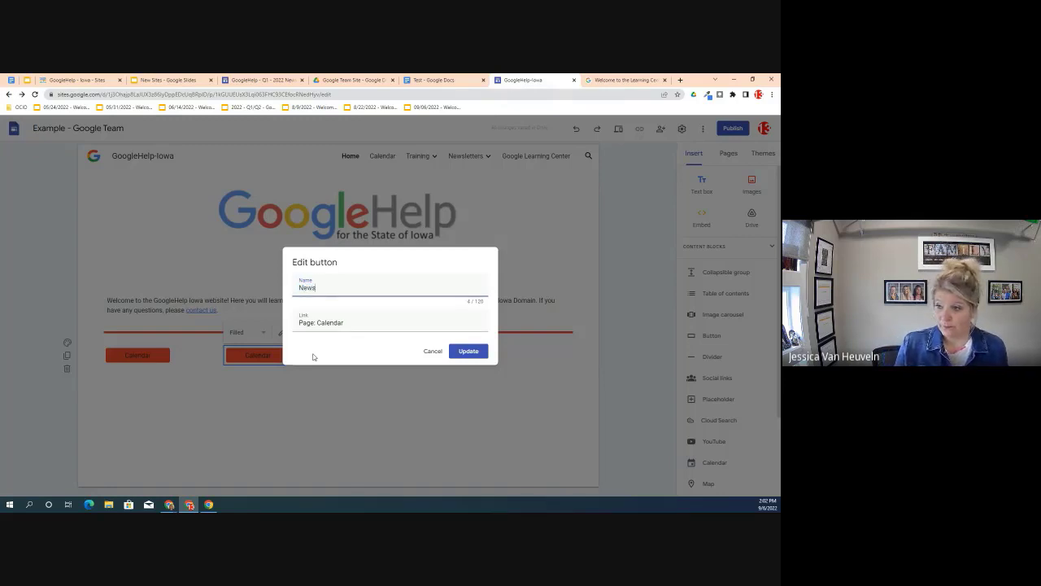
type("letters")
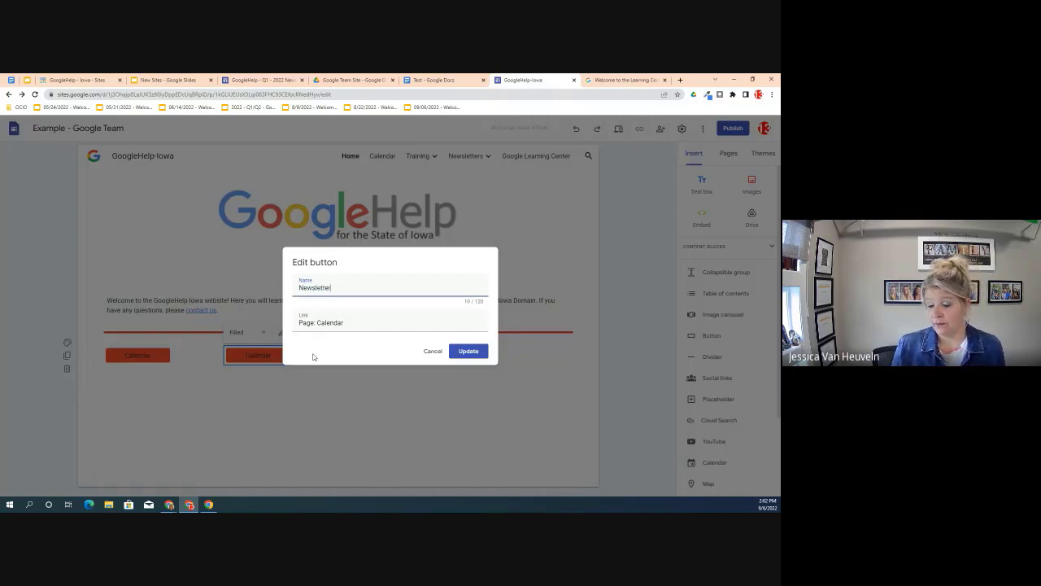
left_click(341, 322)
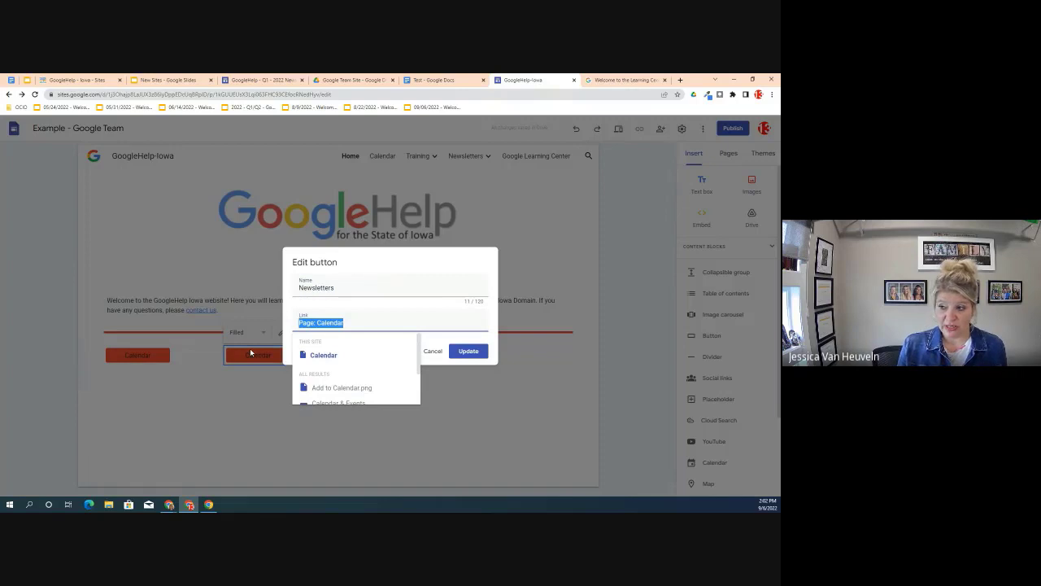
type("news")
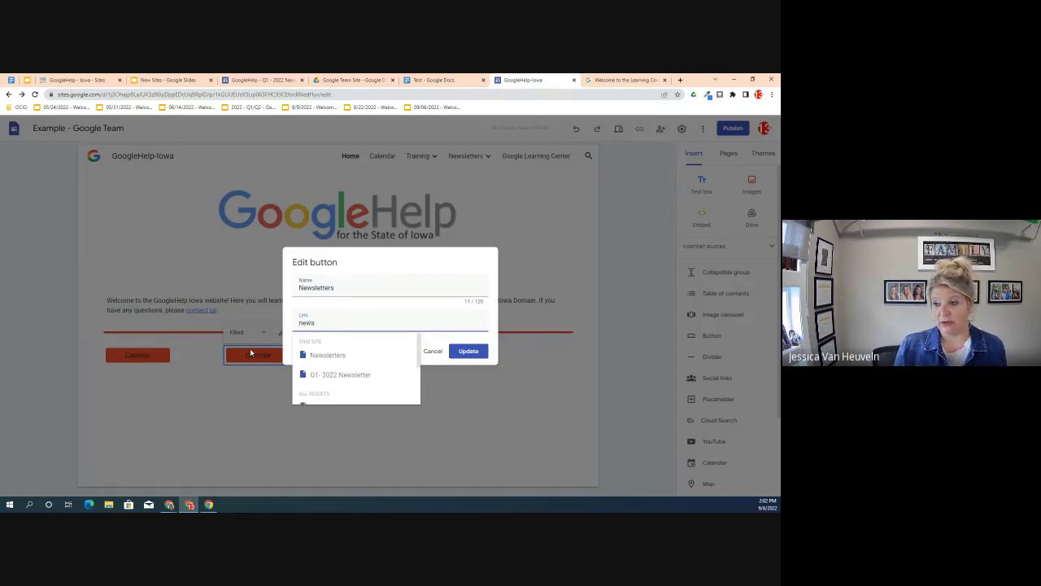
left_click(324, 356)
left_click(468, 351)
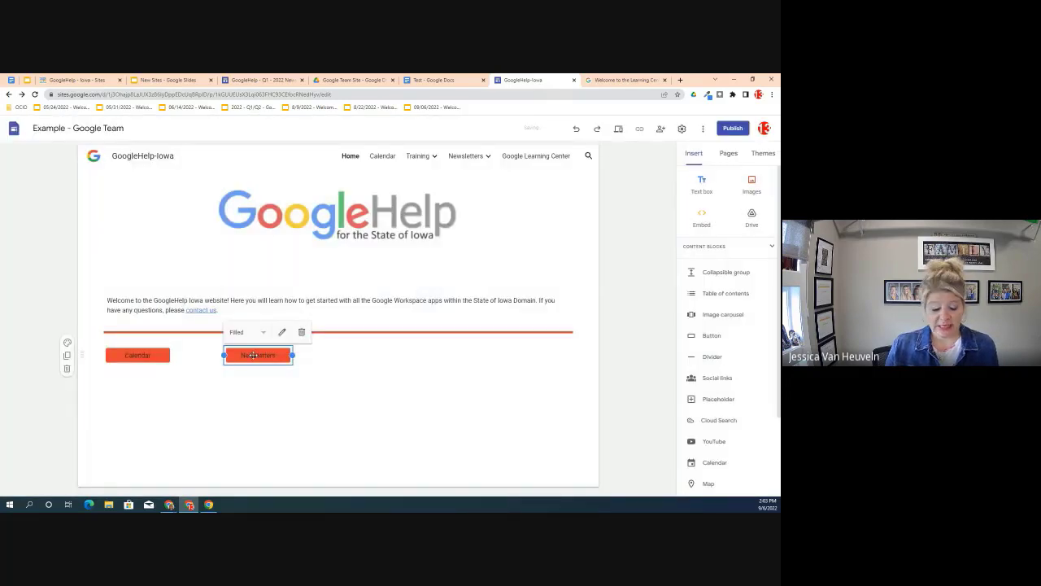
Paste a third button to the right, named 'Training' and linked to the Training page.
left_click(397, 361)
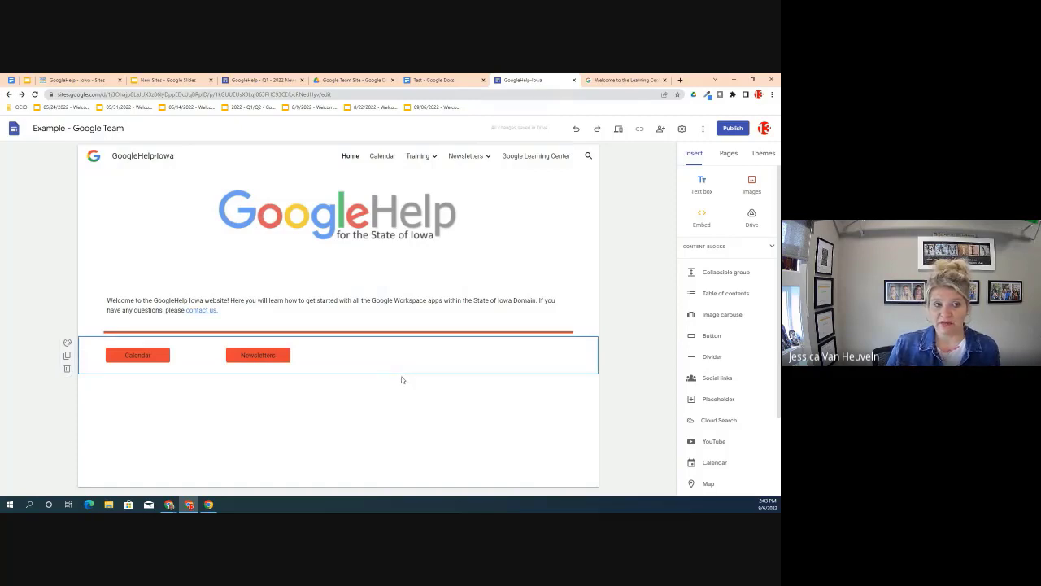
key("ctrl+v")
left_click_drag(122, 395, 352, 358)
double_click(347, 355)
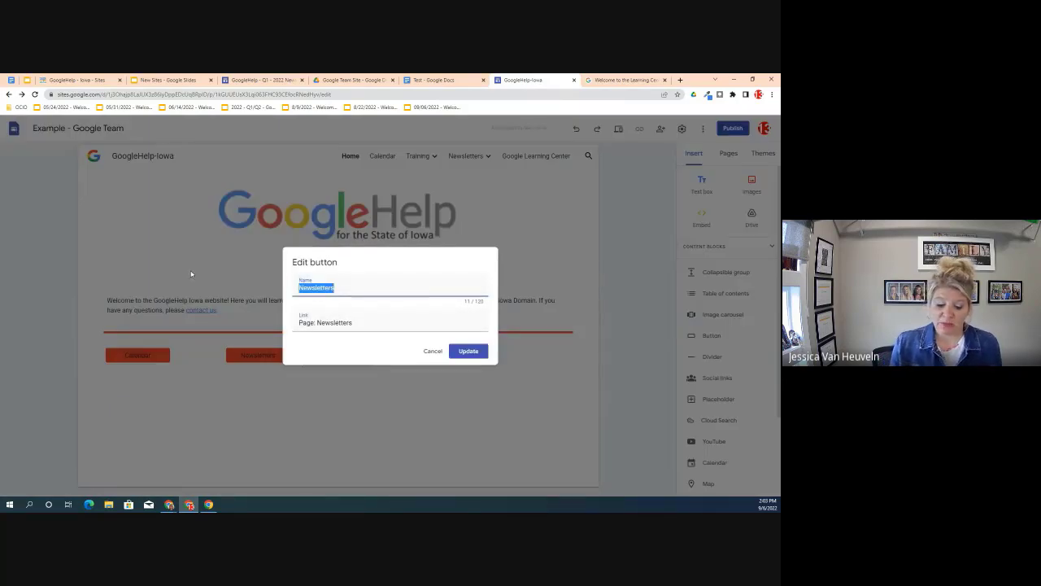
type("Training")
key("Tab")
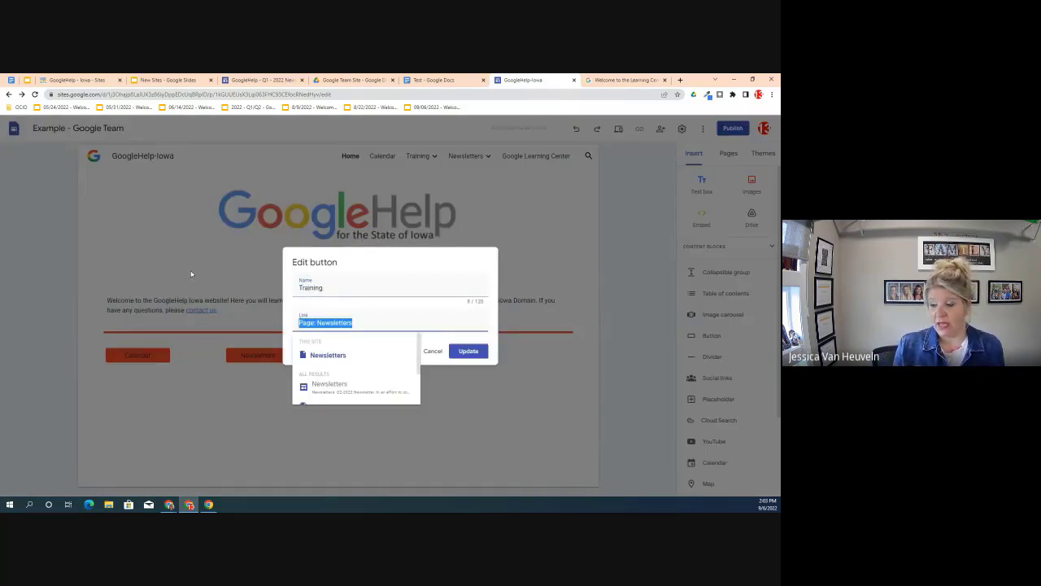
type("Tranin")
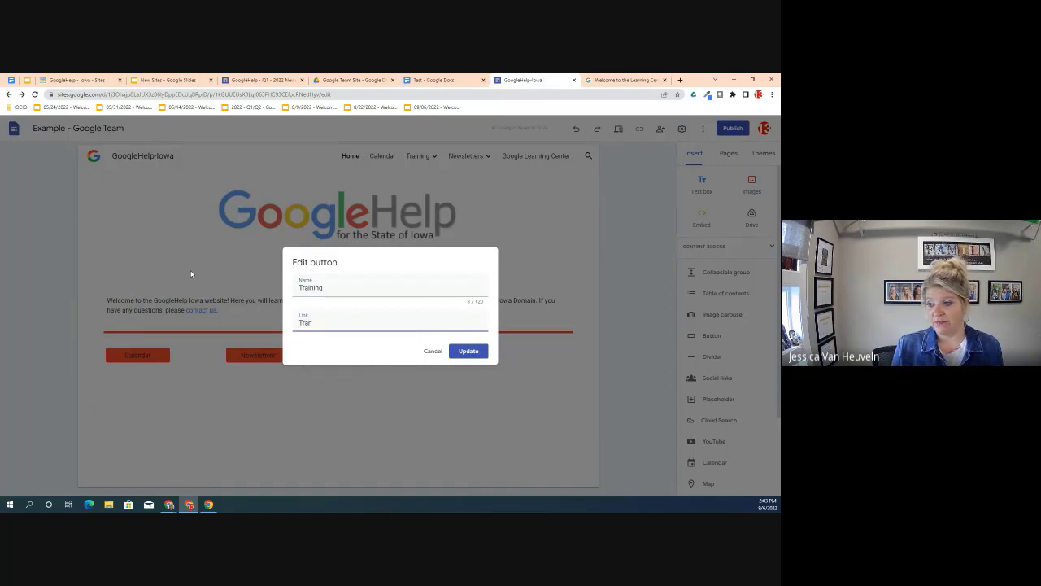
key("BackSpace")
type("ing")
key("BackSpace")
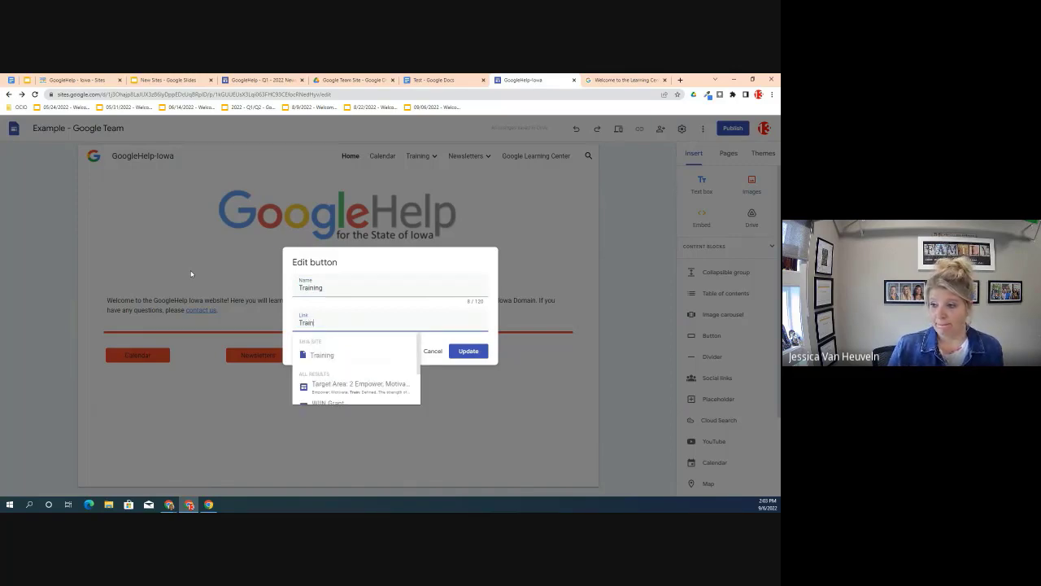
left_click(334, 354)
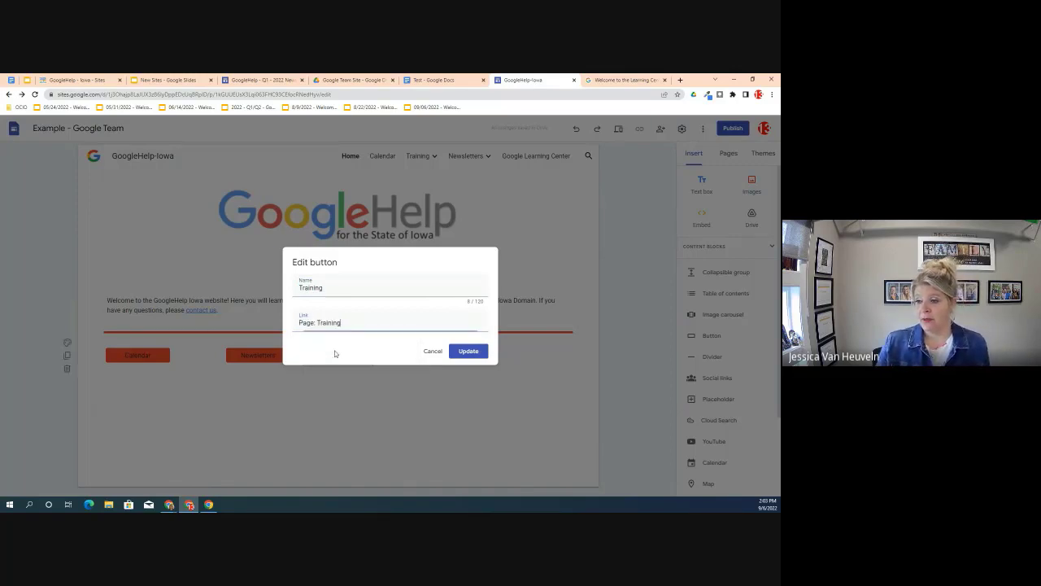
left_click(470, 353)
Space the Calendar, Newsletters and Training buttons evenly across three columns, then view the published newsletter page.
left_click_drag(337, 352, 503, 356)
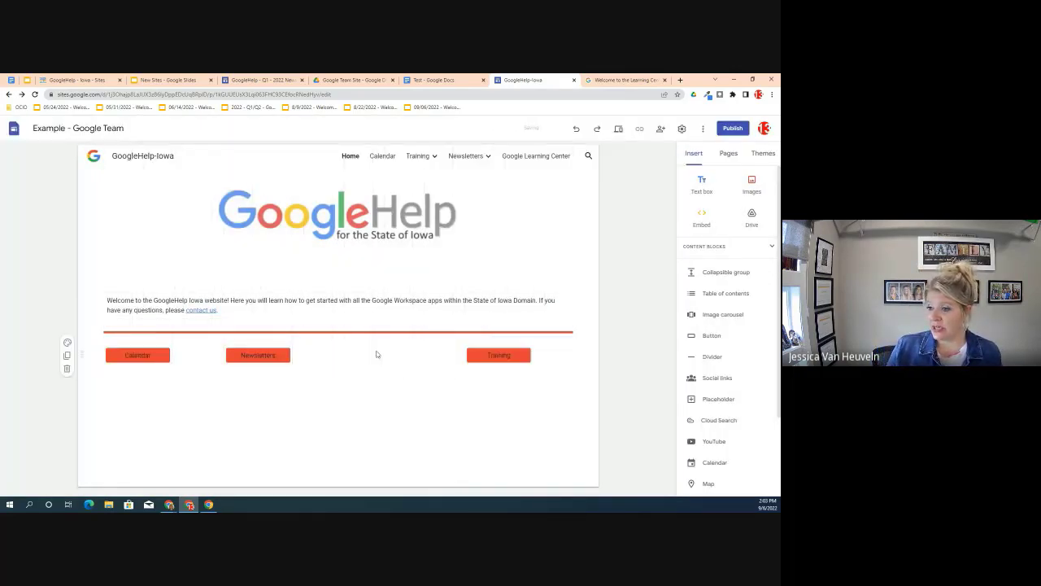
left_click_drag(267, 354, 346, 356)
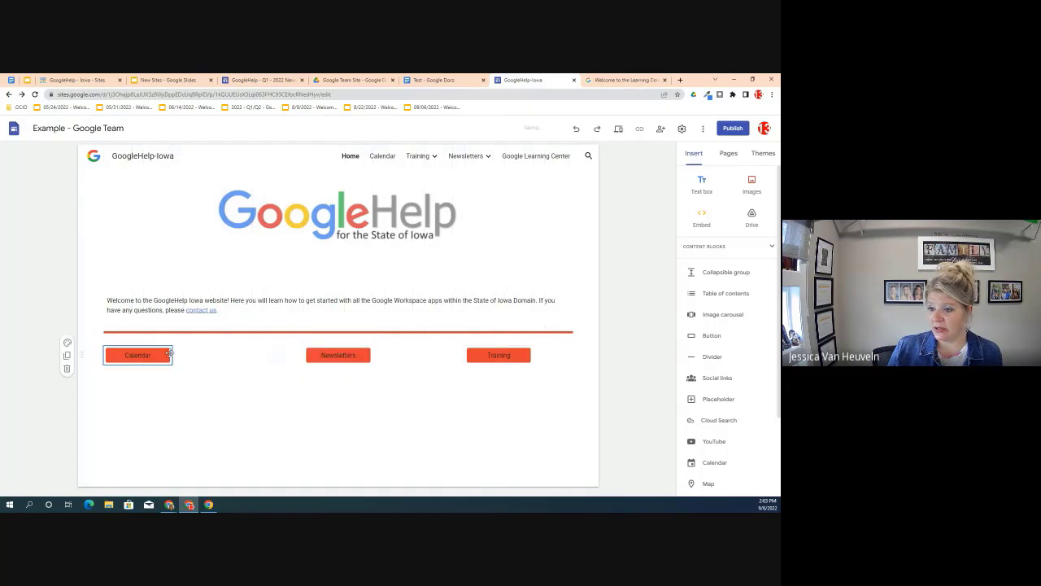
left_click_drag(169, 353, 204, 360)
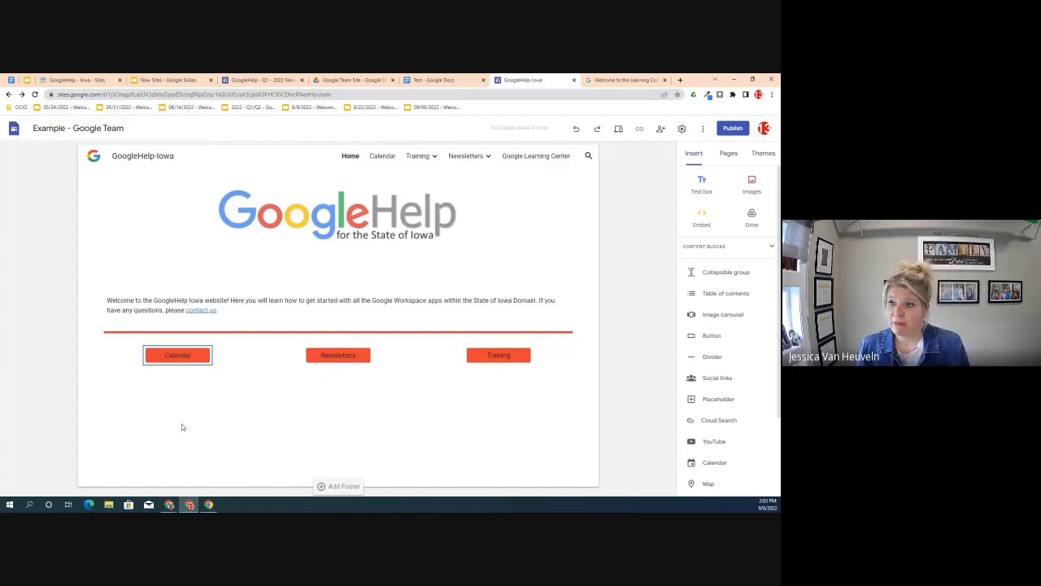
left_click(272, 79)
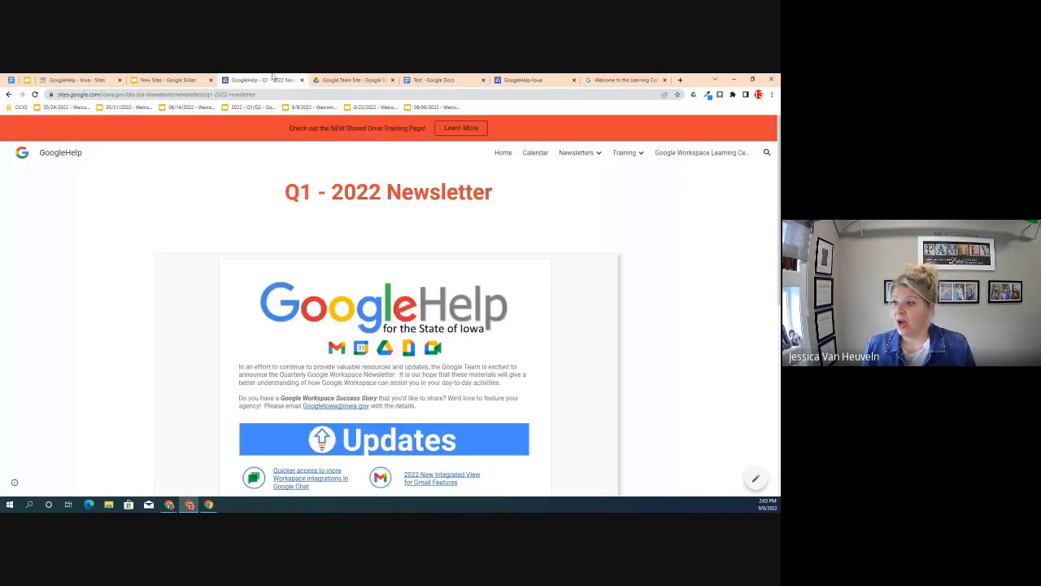
View the published site's home page, then return to the Sites editor.
left_click(503, 152)
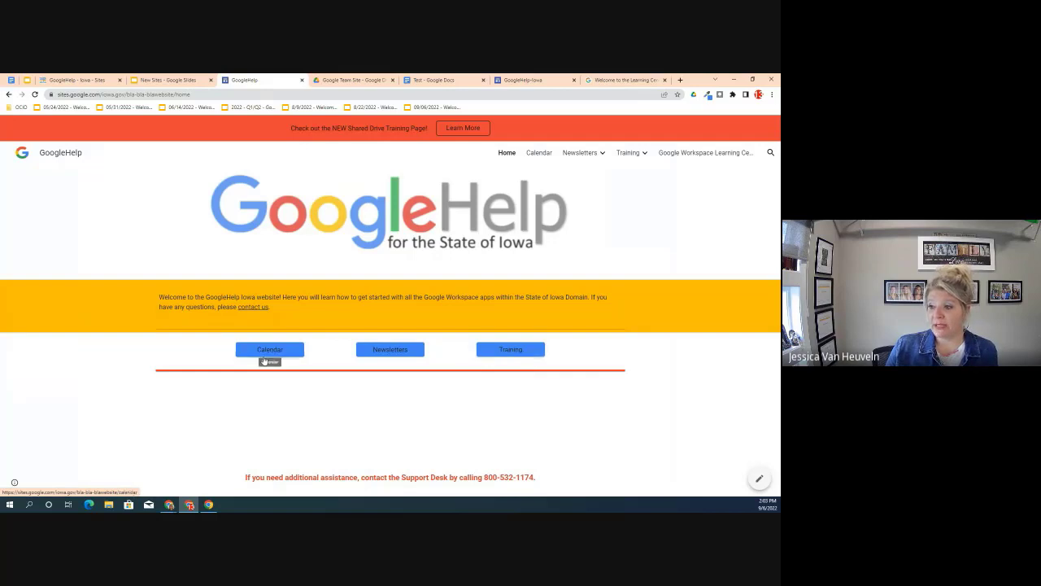
left_click(533, 80)
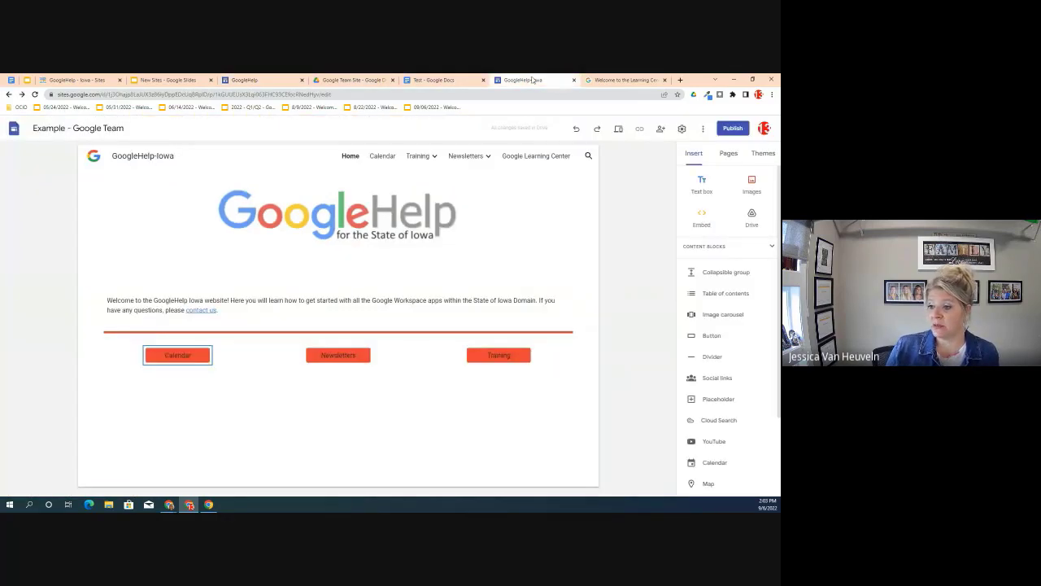
Set the theme's filled and outlined button colours to the blue swatch.
left_click(776, 154)
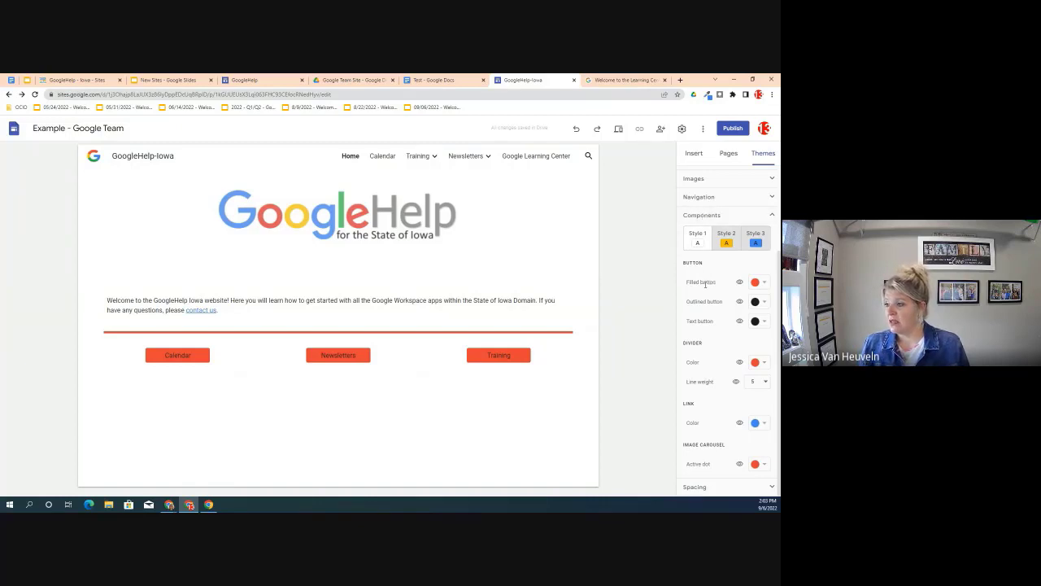
left_click(763, 283)
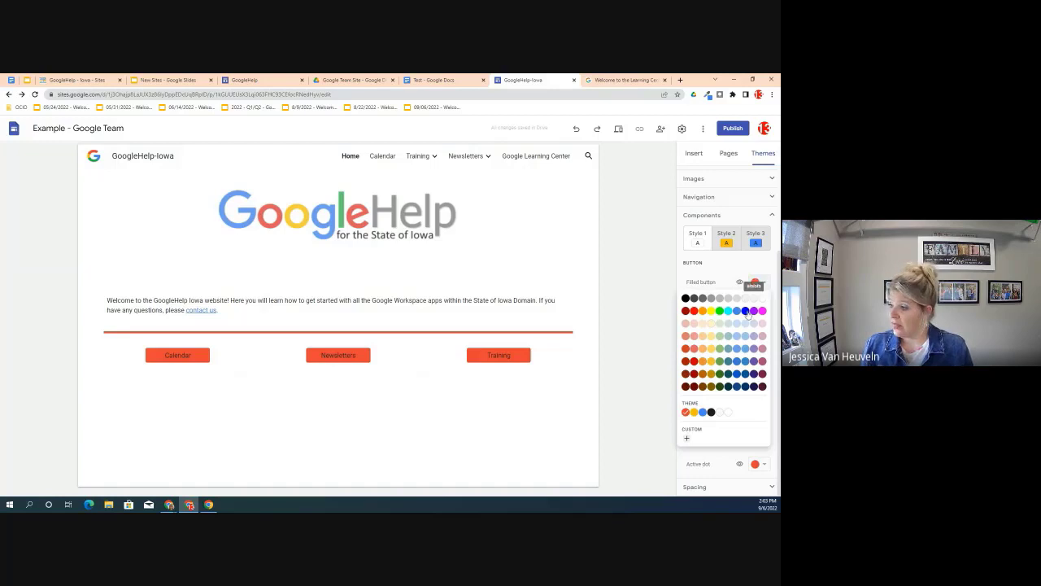
left_click(702, 412)
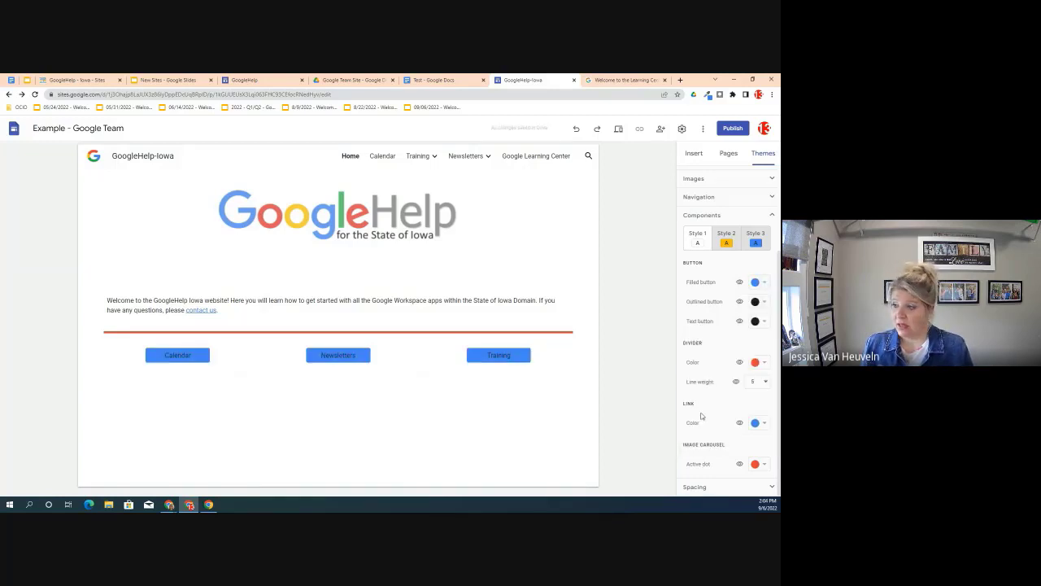
left_click(764, 303)
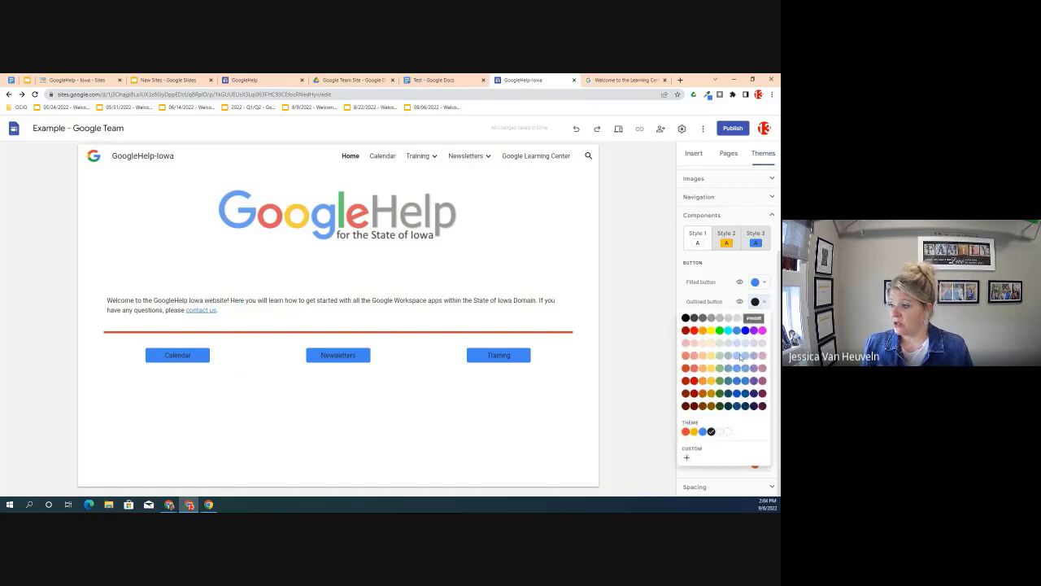
left_click(702, 432)
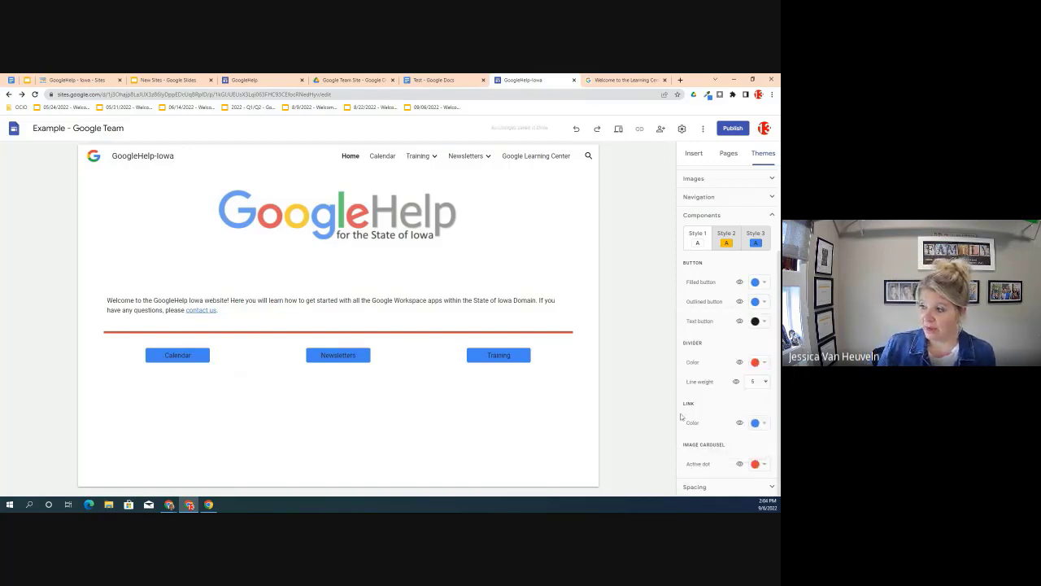
left_click(763, 324)
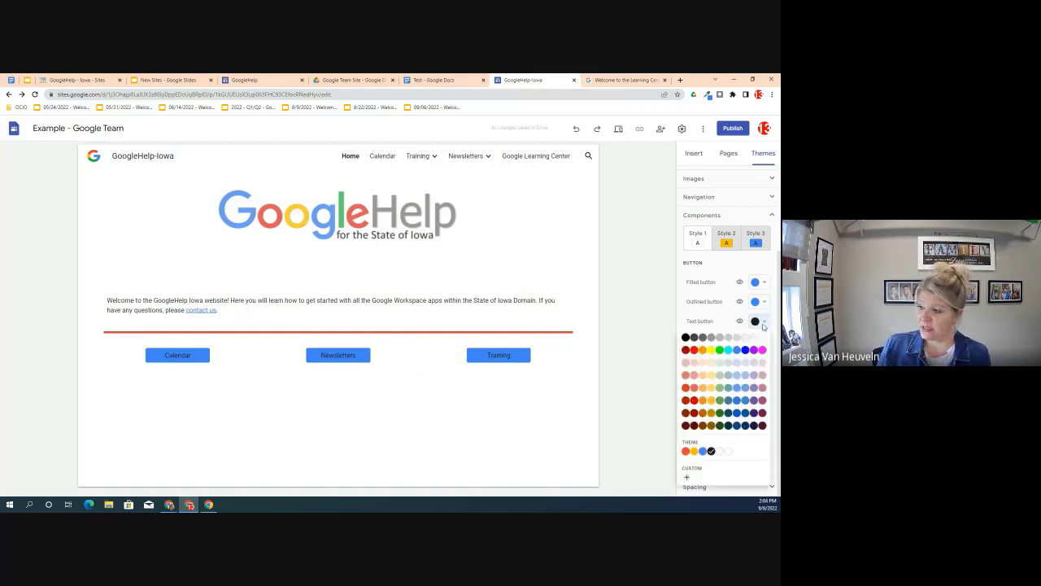
left_click(763, 324)
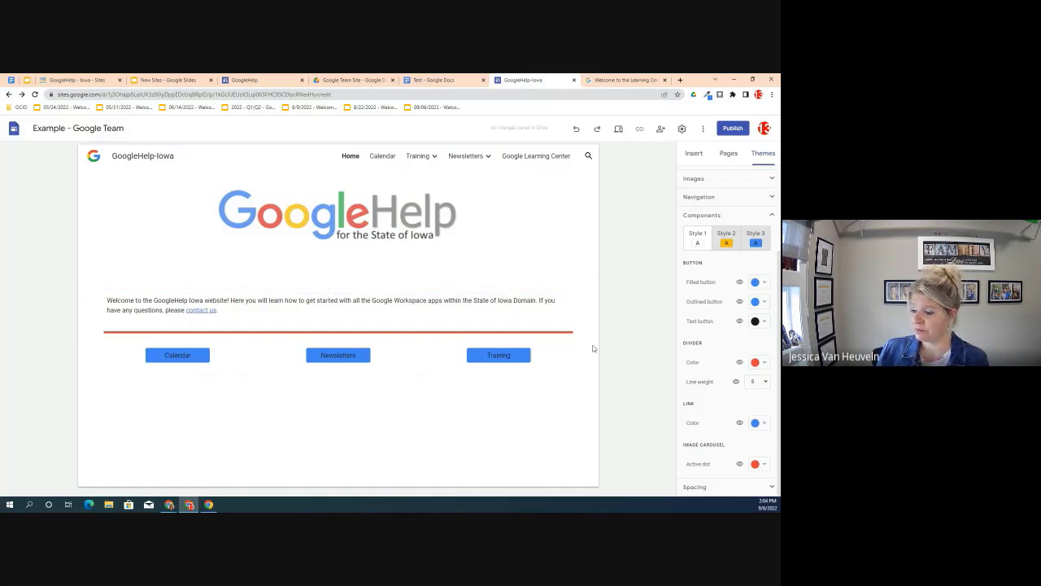
Try outlined and text styles on the Training button, returning it to filled.
left_click(499, 357)
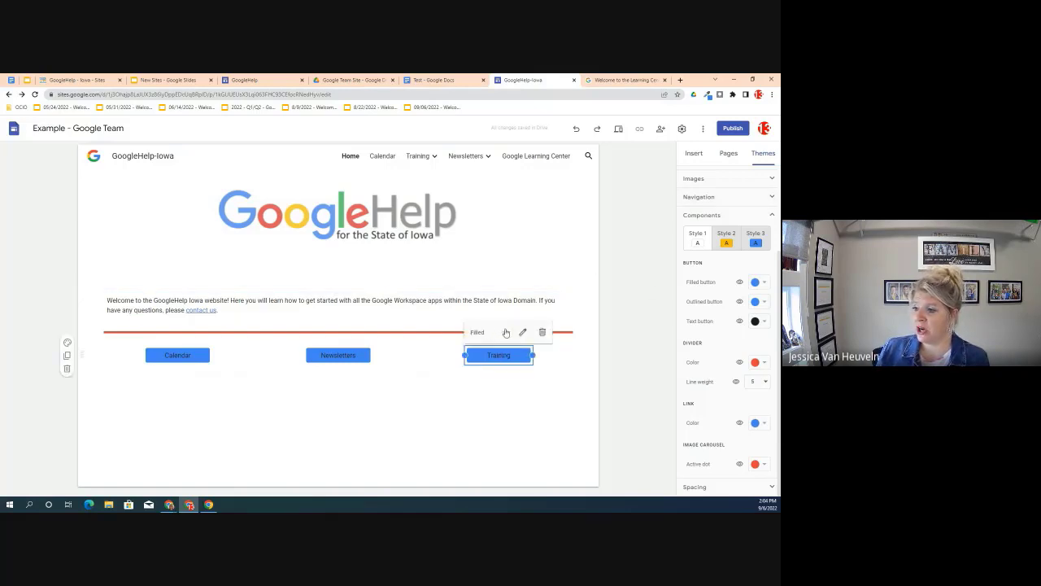
left_click(505, 331)
left_click(492, 349)
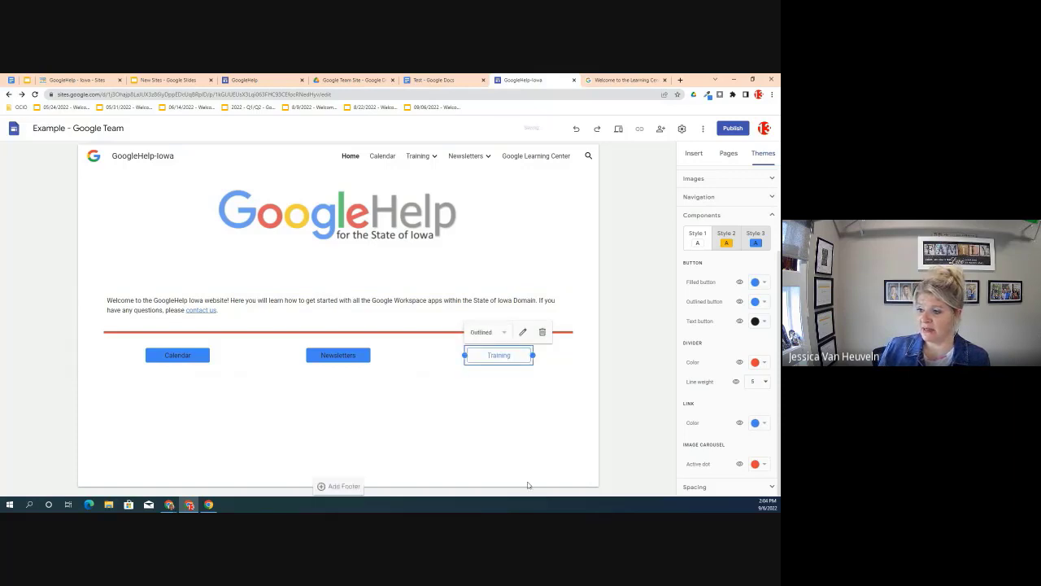
left_click(510, 335)
left_click(480, 366)
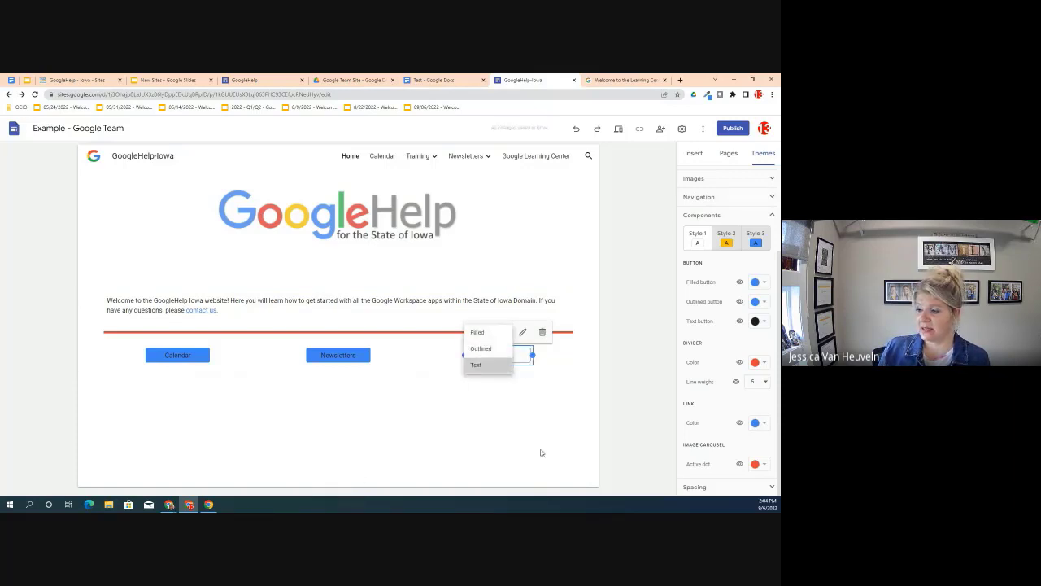
left_click(504, 332)
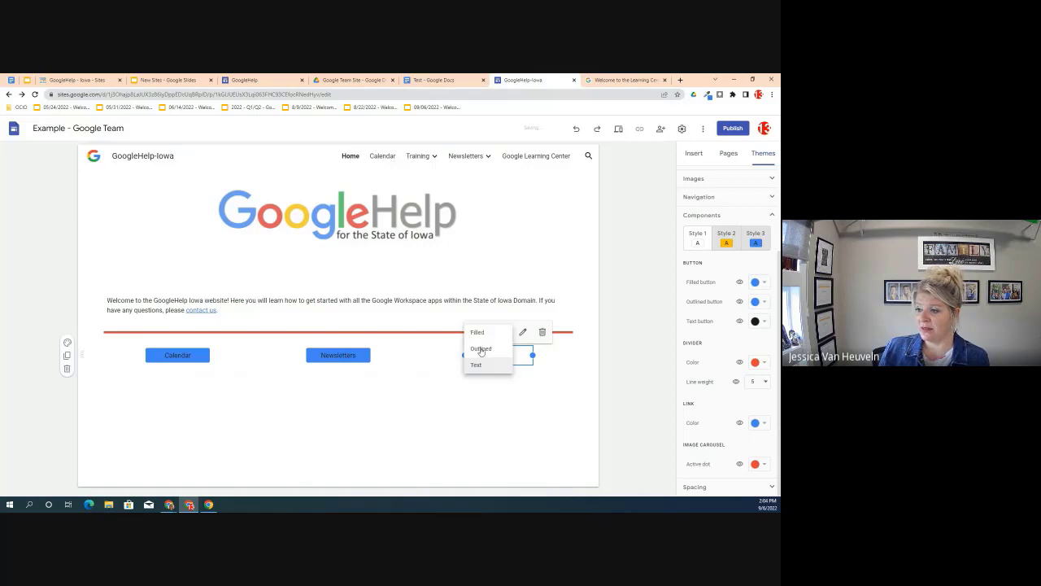
left_click(492, 347)
left_click(503, 332)
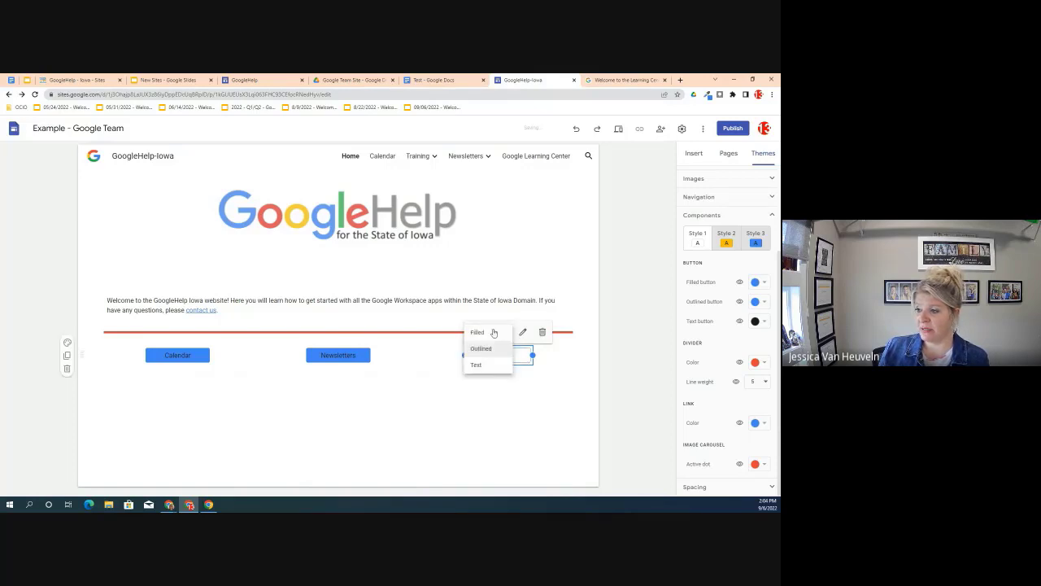
left_click(486, 332)
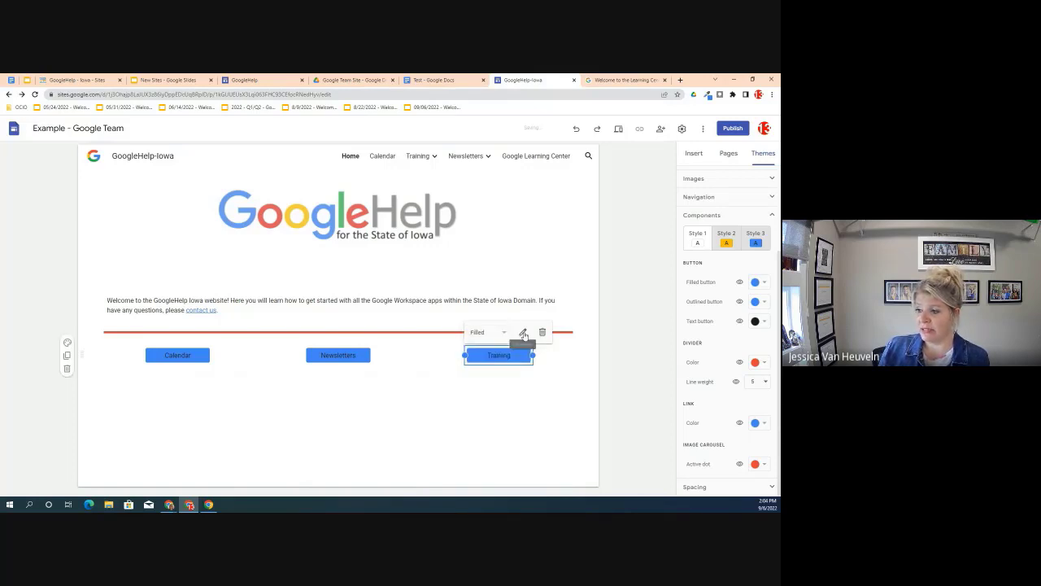
Check the Training button's settings and outlined preview again, leaving it filled.
left_click(523, 334)
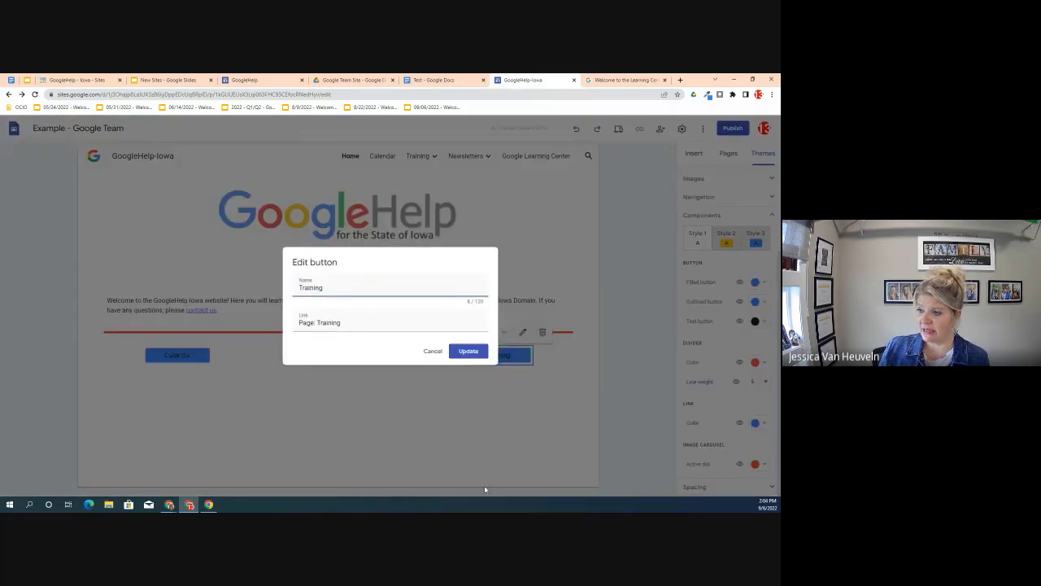
left_click(431, 353)
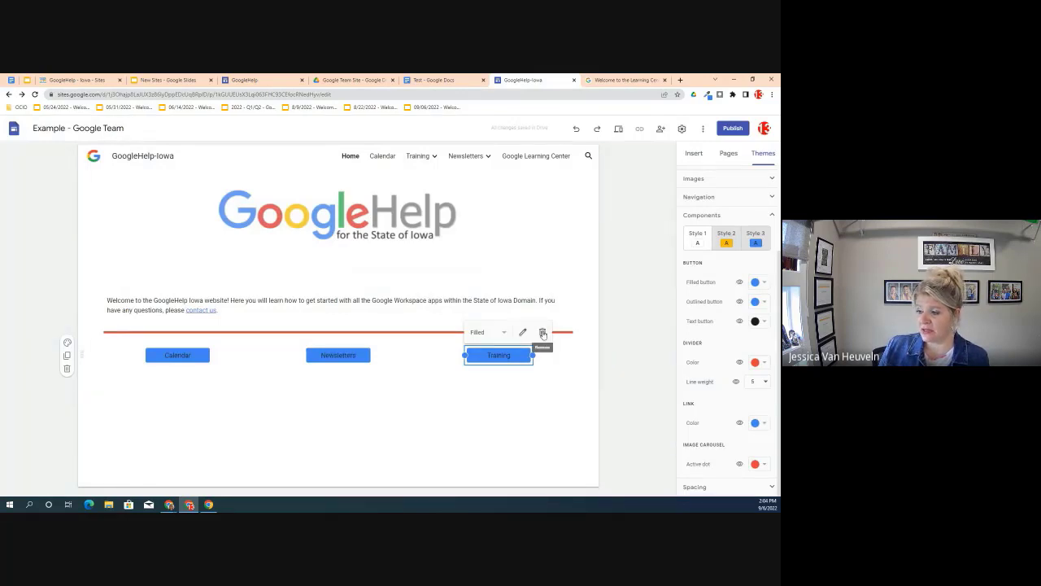
left_click(498, 332)
left_click(493, 348)
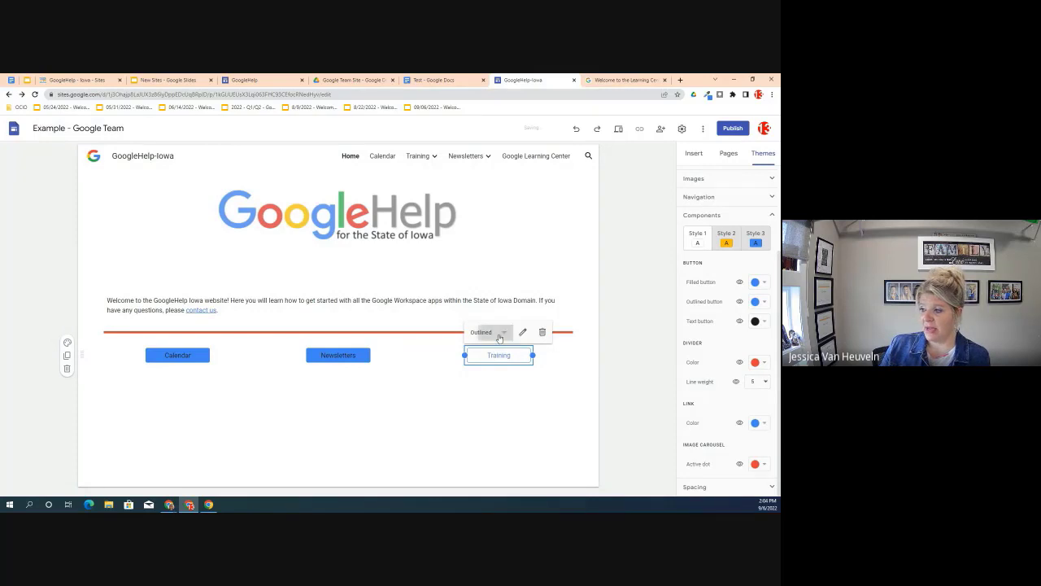
left_click(499, 335)
left_click(486, 331)
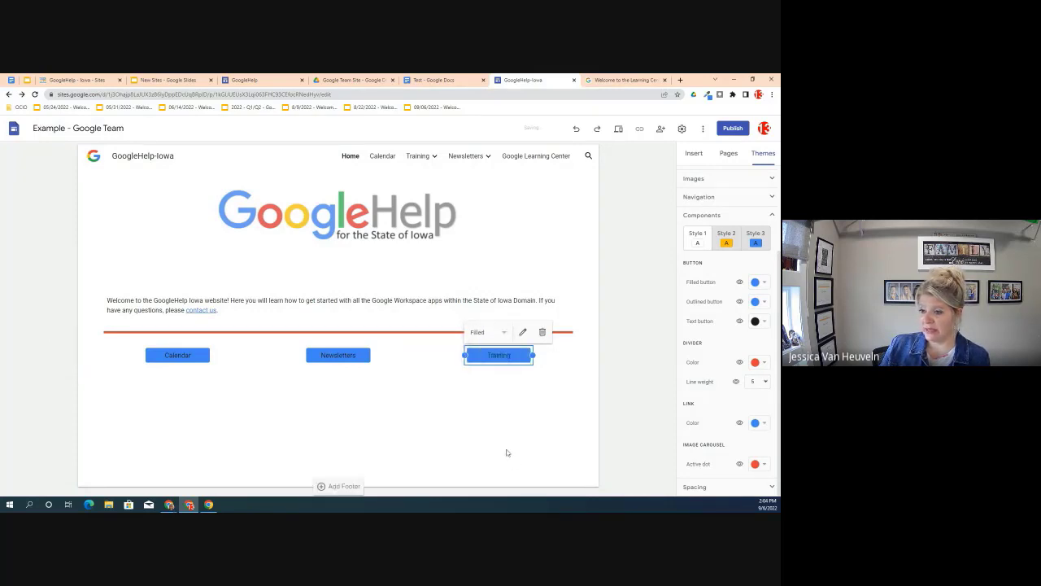
left_click(486, 435)
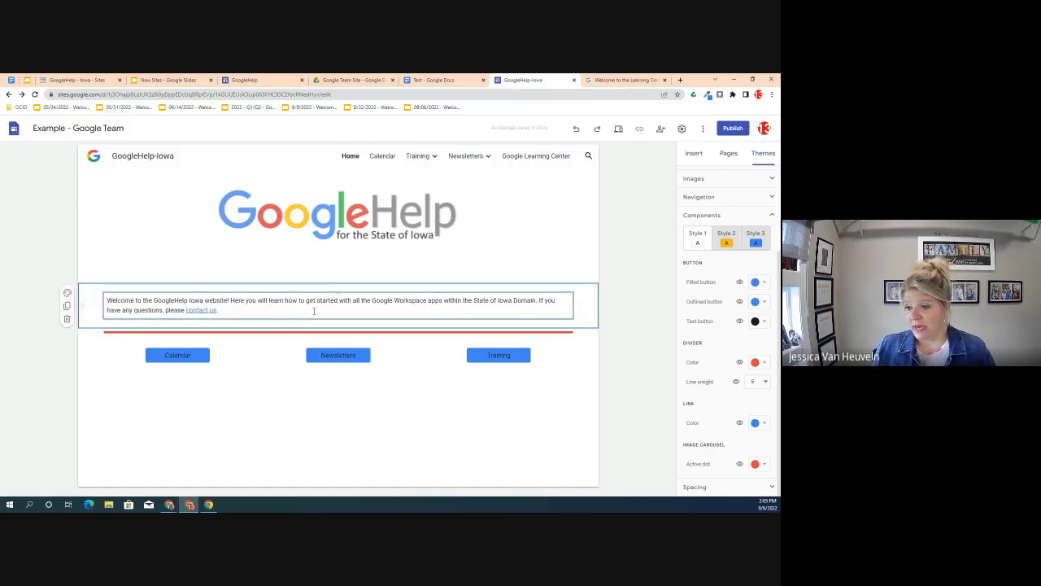
left_click(67, 294)
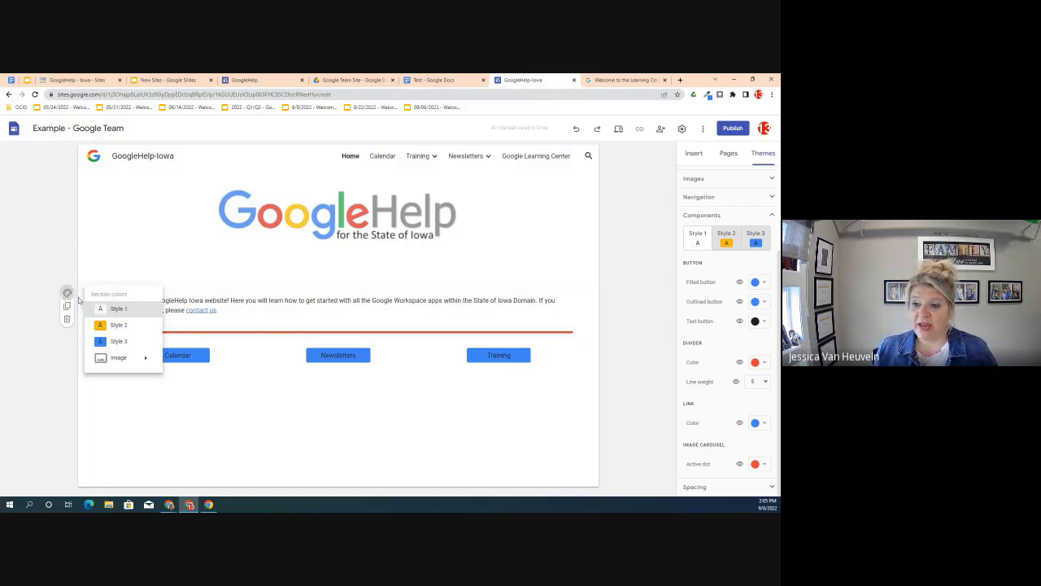
mouse_move(122, 360)
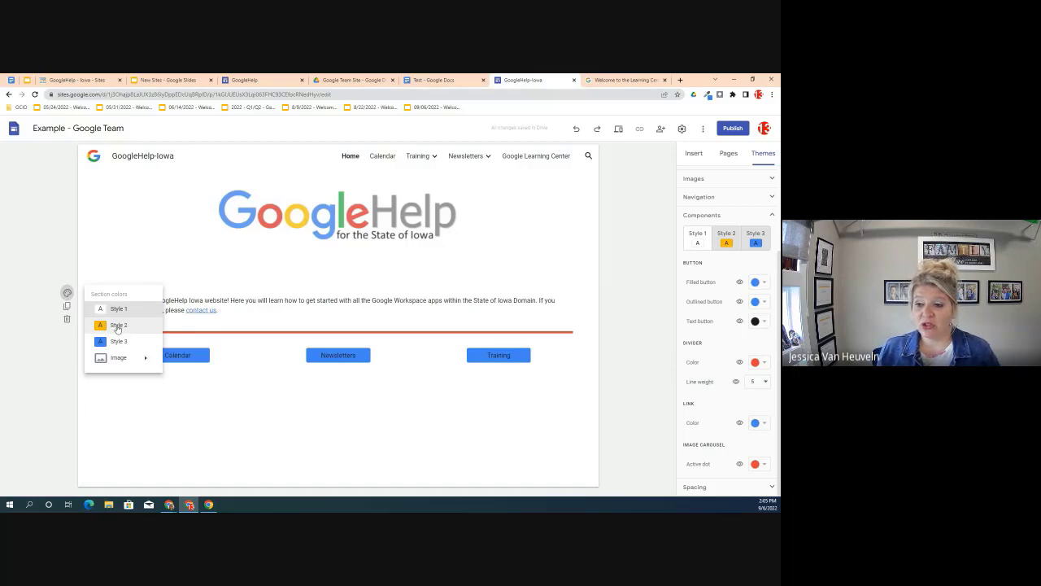
left_click(118, 325)
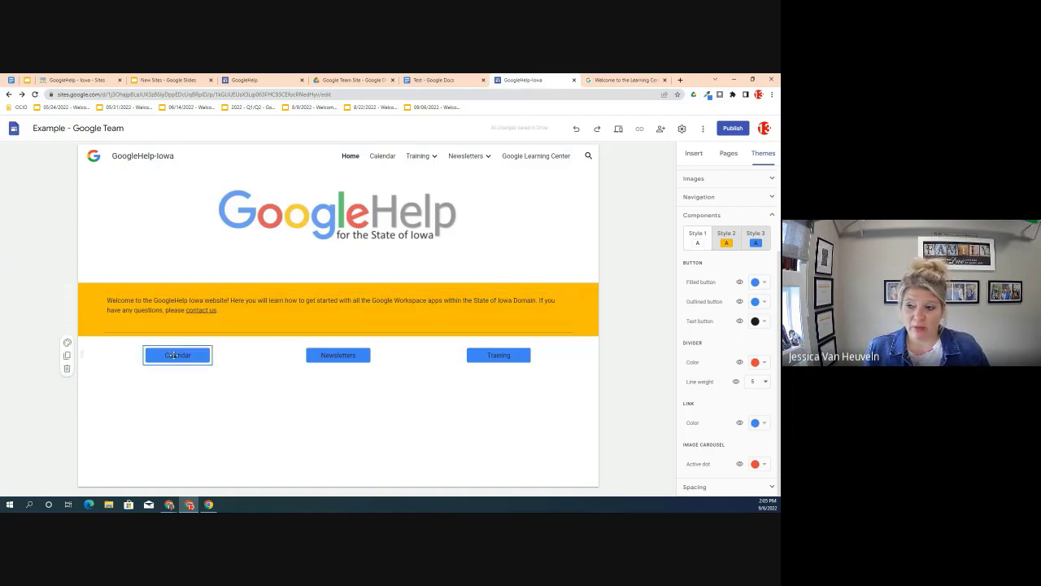
mouse_move(187, 395)
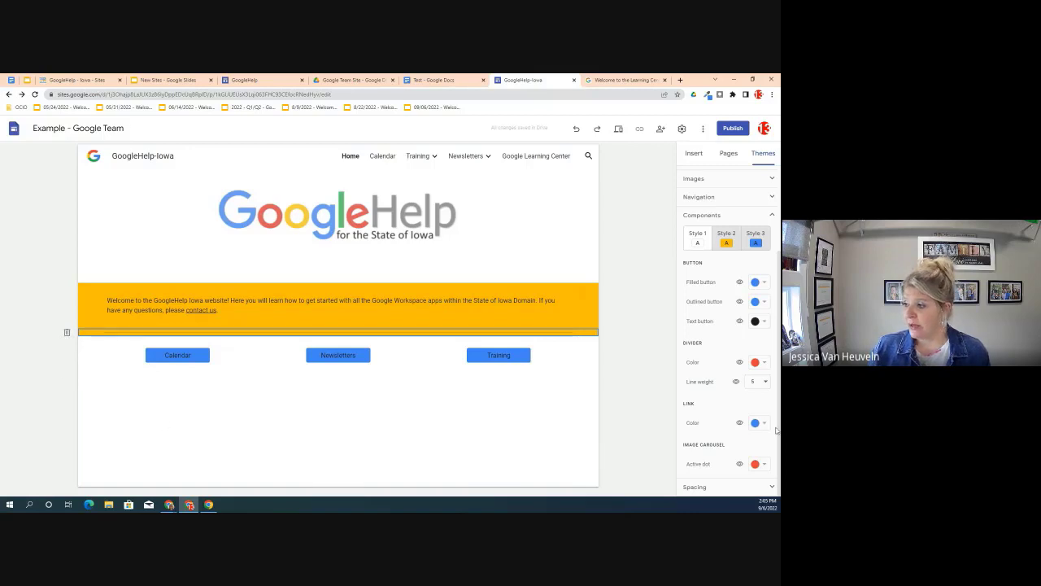
Insert a divider and move it below the three buttons.
left_click(728, 155)
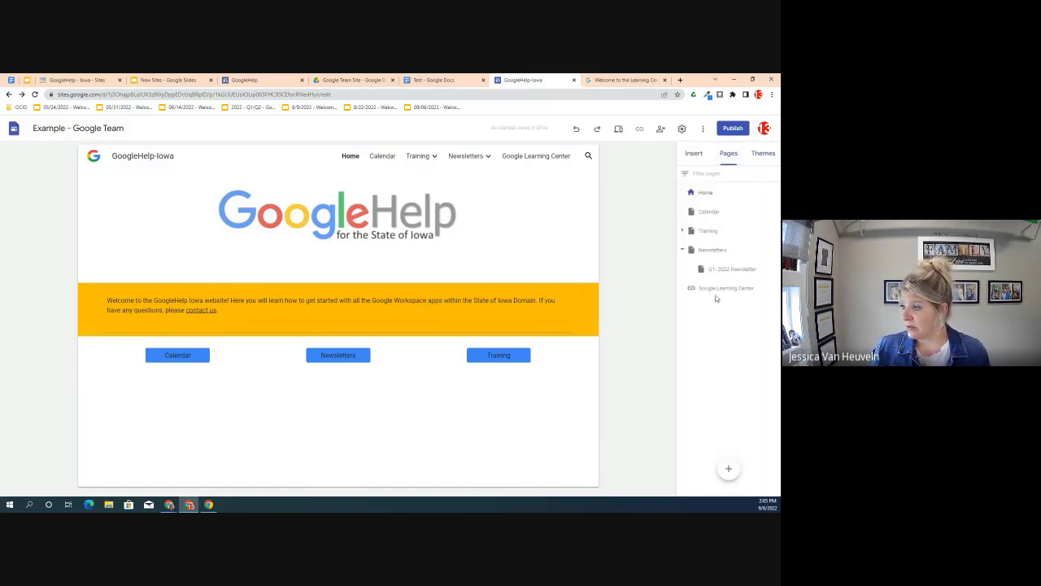
left_click(698, 154)
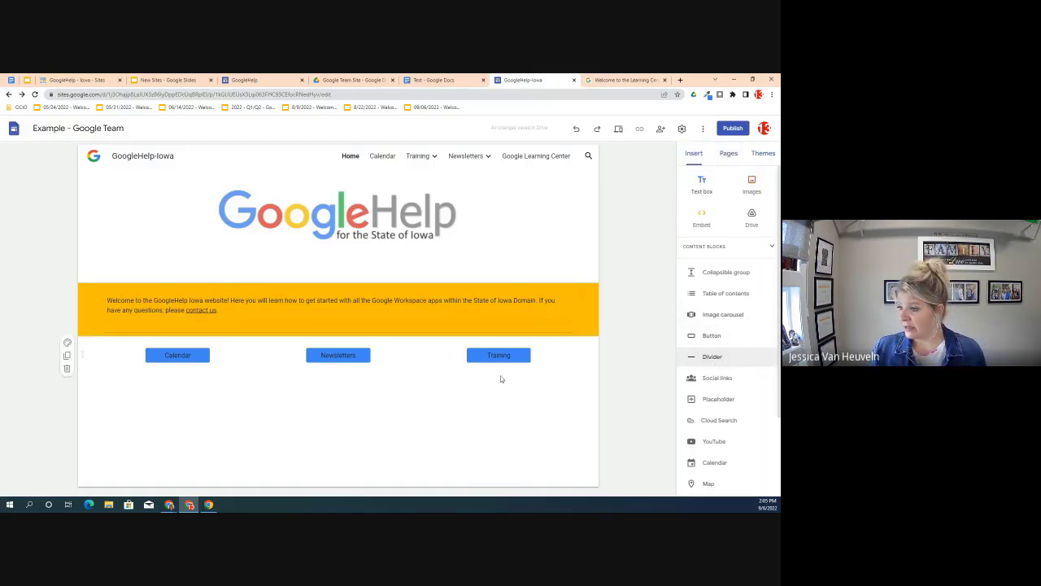
left_click(716, 357)
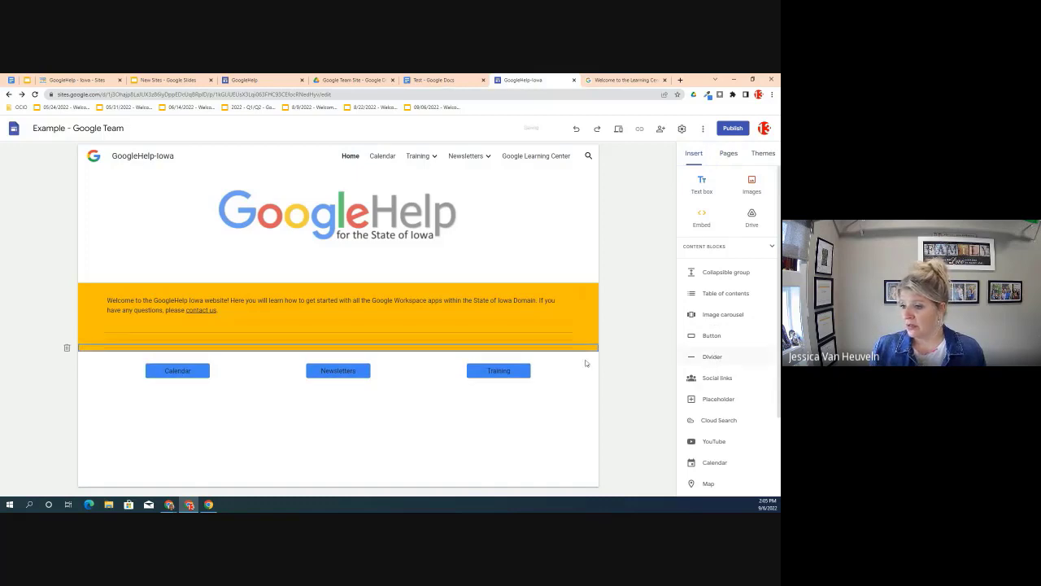
left_click_drag(87, 345, 88, 399)
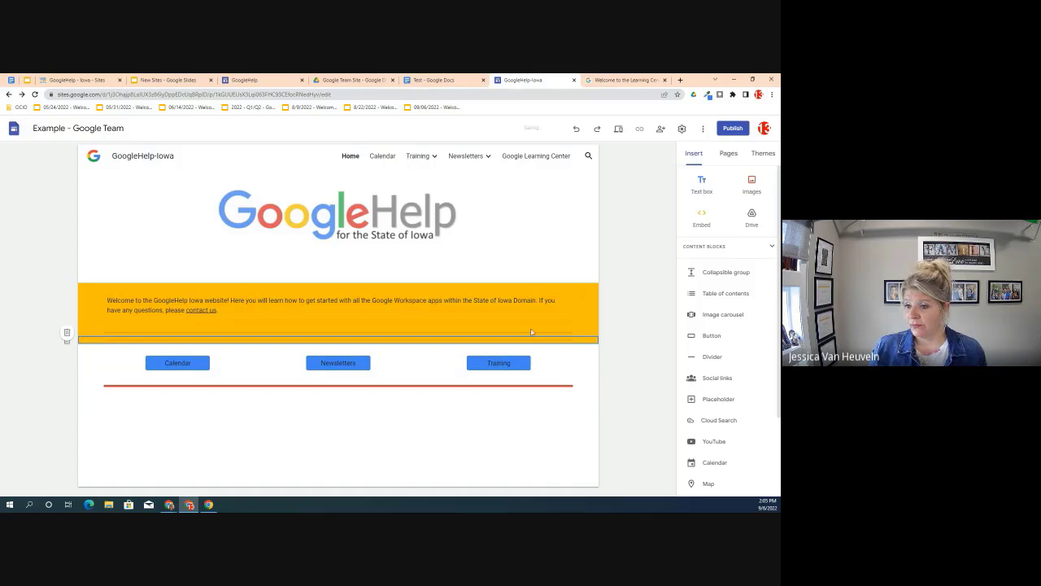
left_click(68, 340)
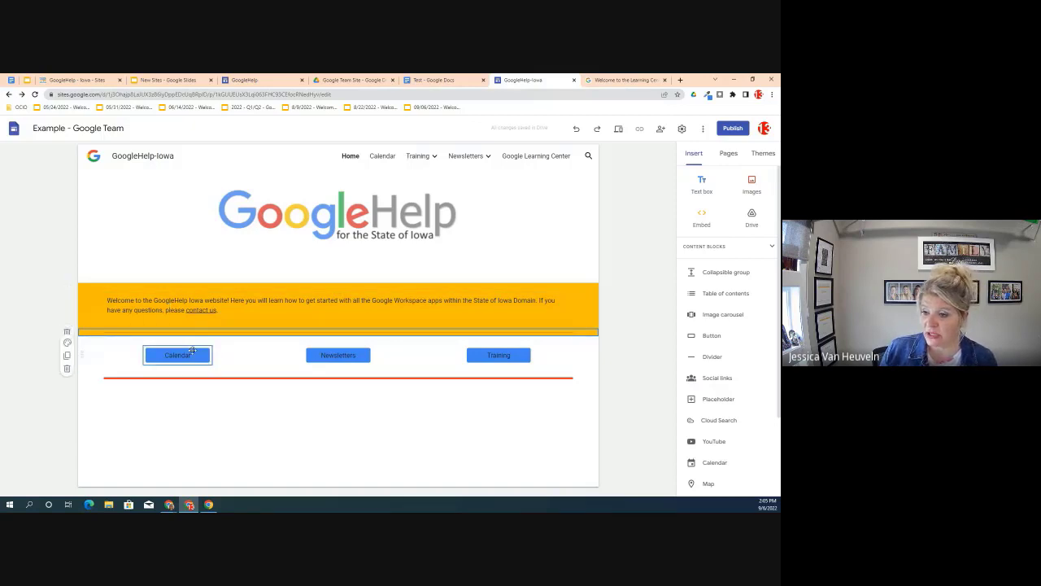
Check the Calendar, Newsletters and Training buttons, then preview the site.
left_click(177, 355)
left_click(353, 357)
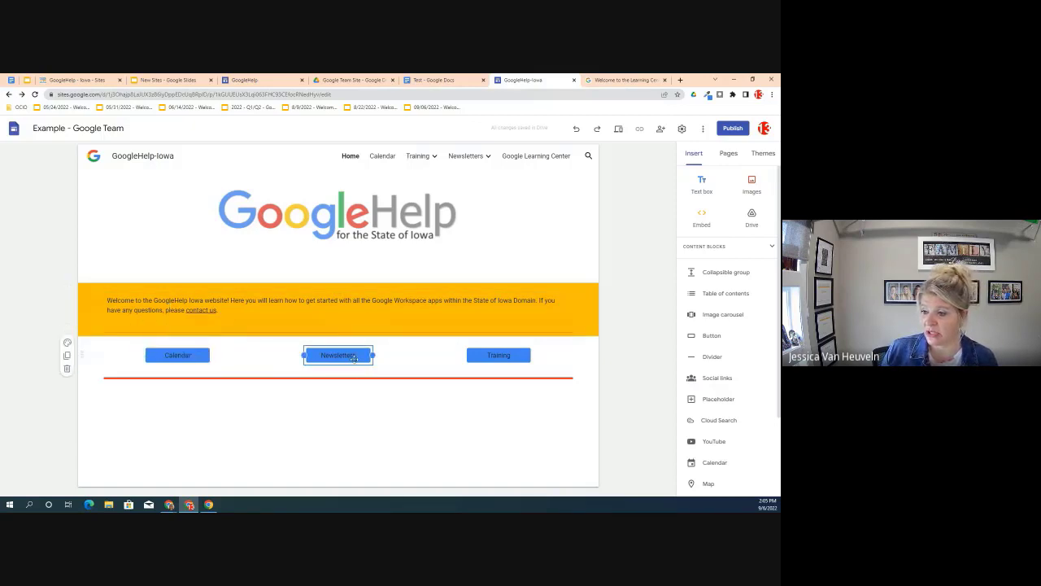
left_click(498, 356)
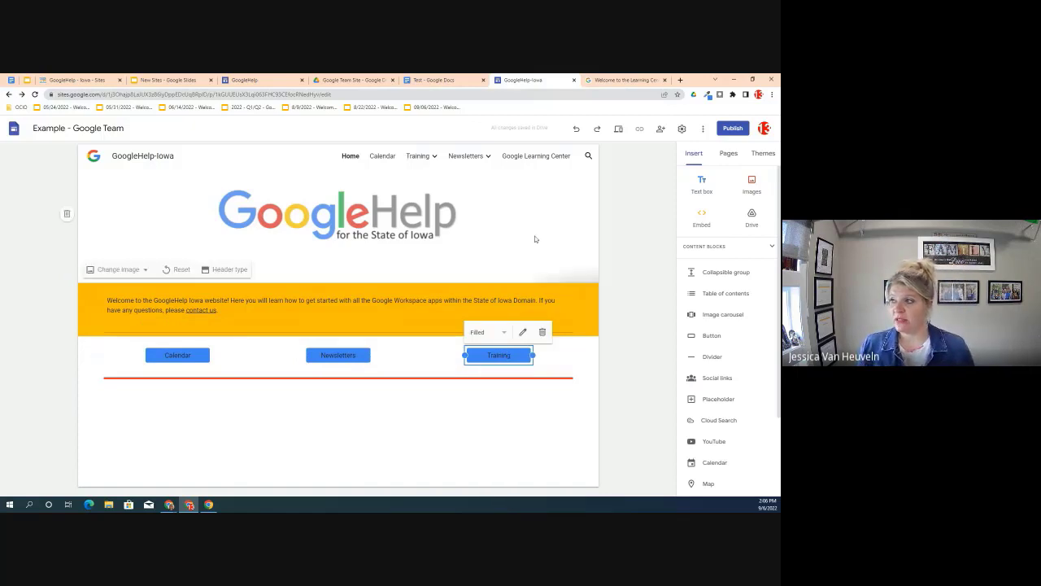
left_click(618, 127)
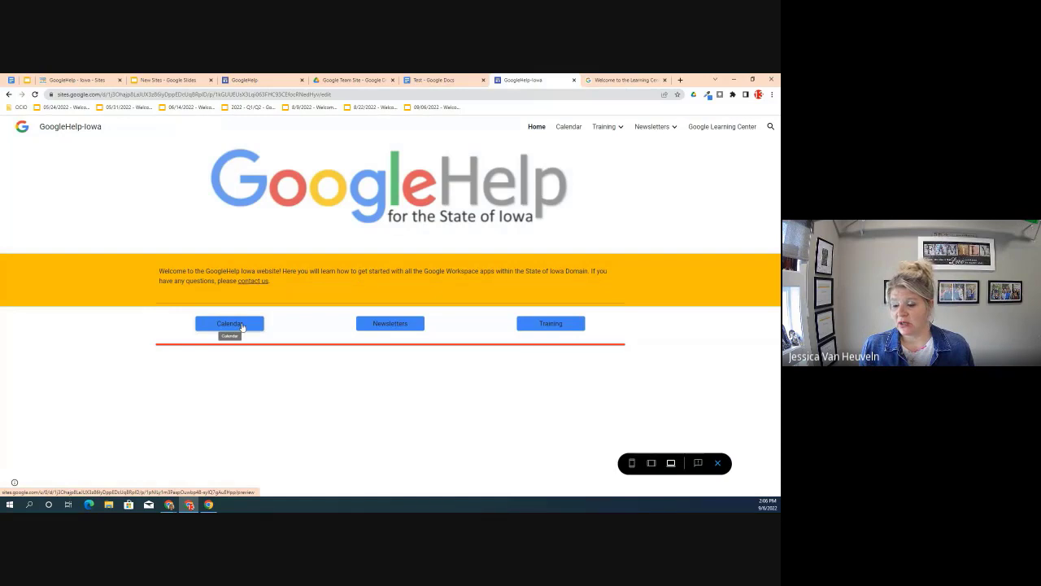
Test the Calendar button in preview, then exit and open the Calendar page for editing.
left_click(241, 326)
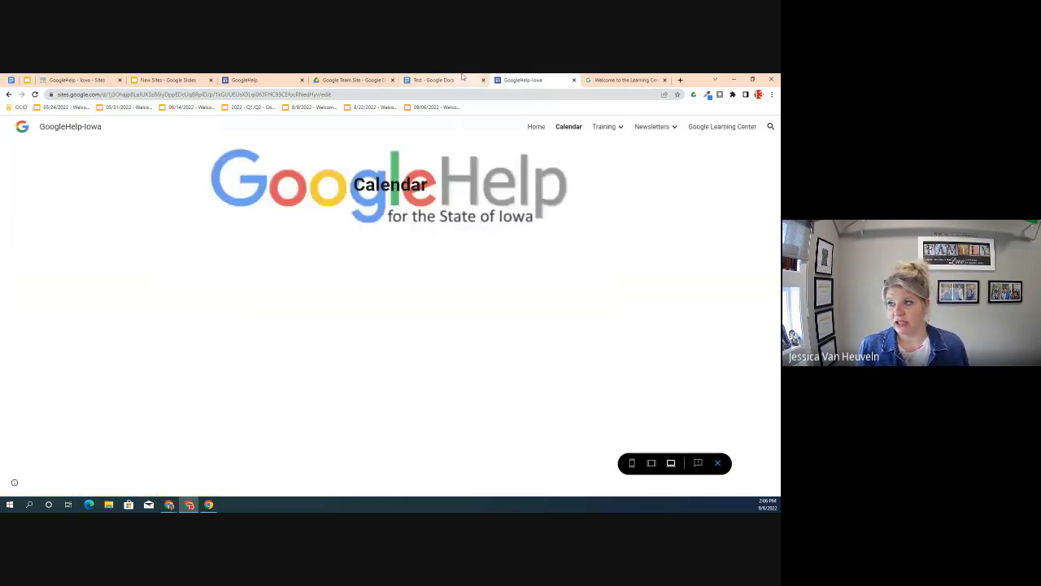
left_click(718, 463)
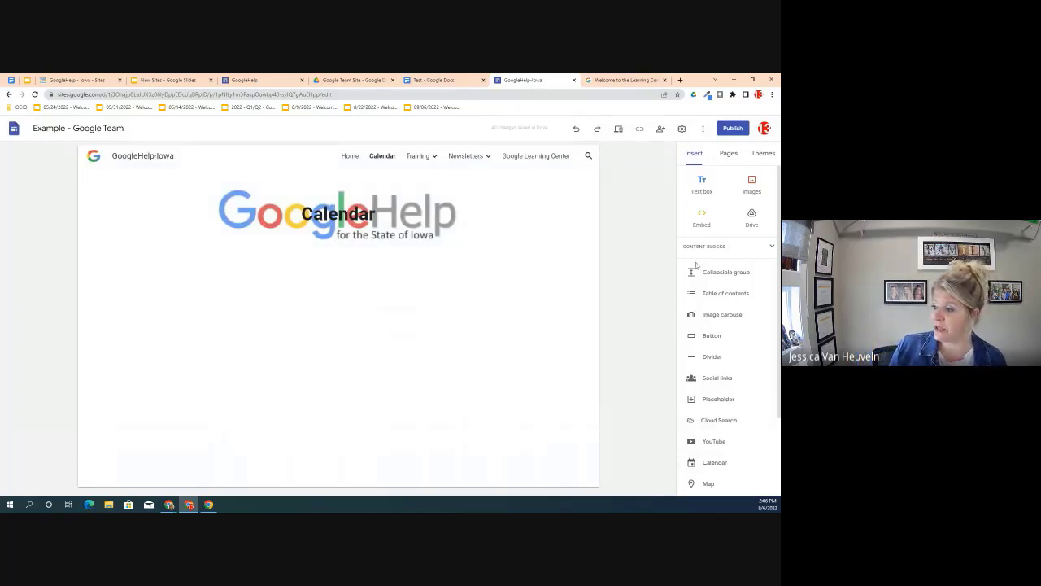
left_click(730, 155)
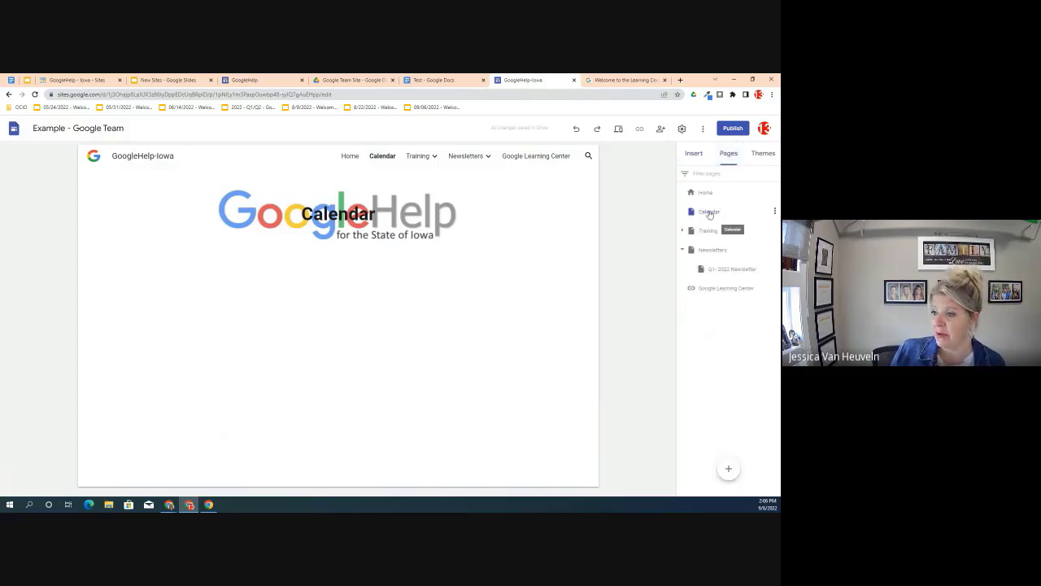
left_click(710, 215)
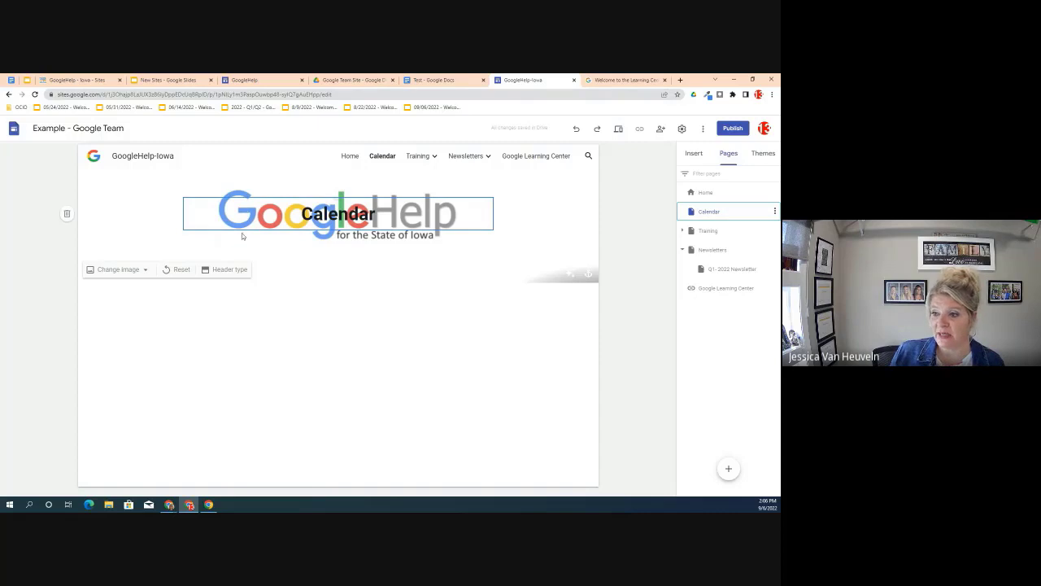
Switch the Calendar page header type to Title only, leaving just the red Calendar title.
left_click(225, 272)
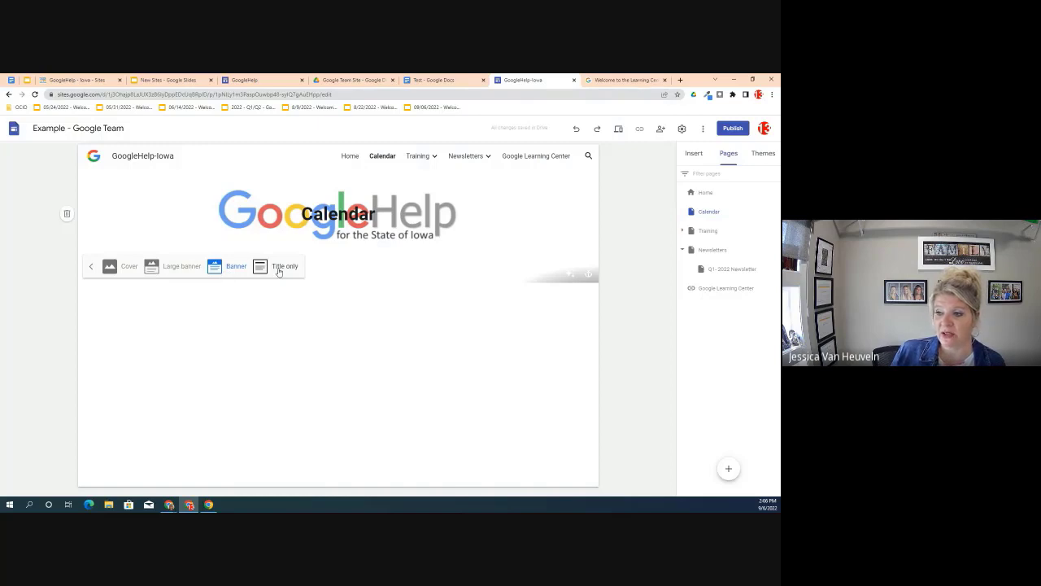
left_click(278, 272)
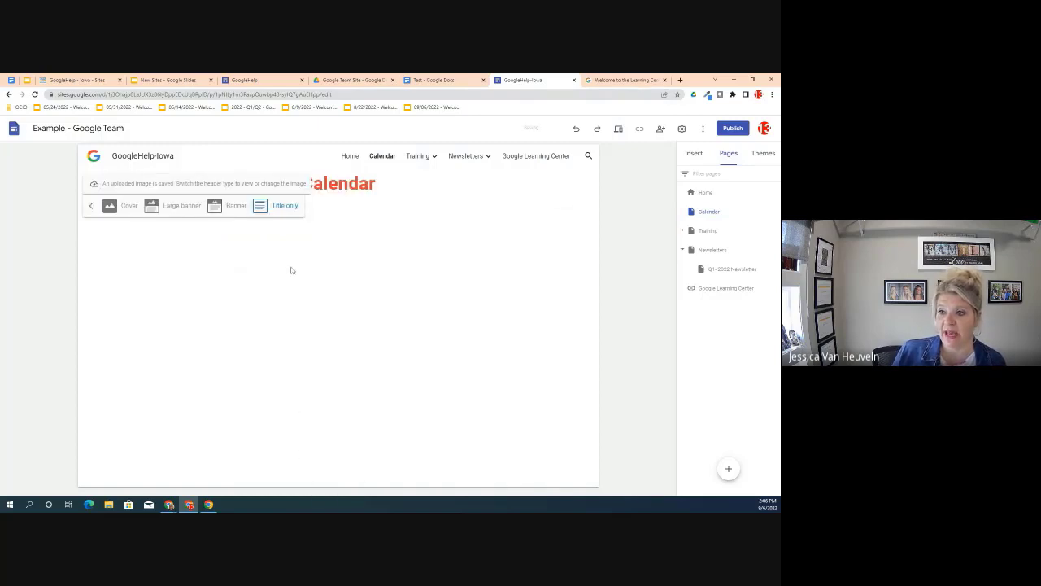
left_click(339, 183)
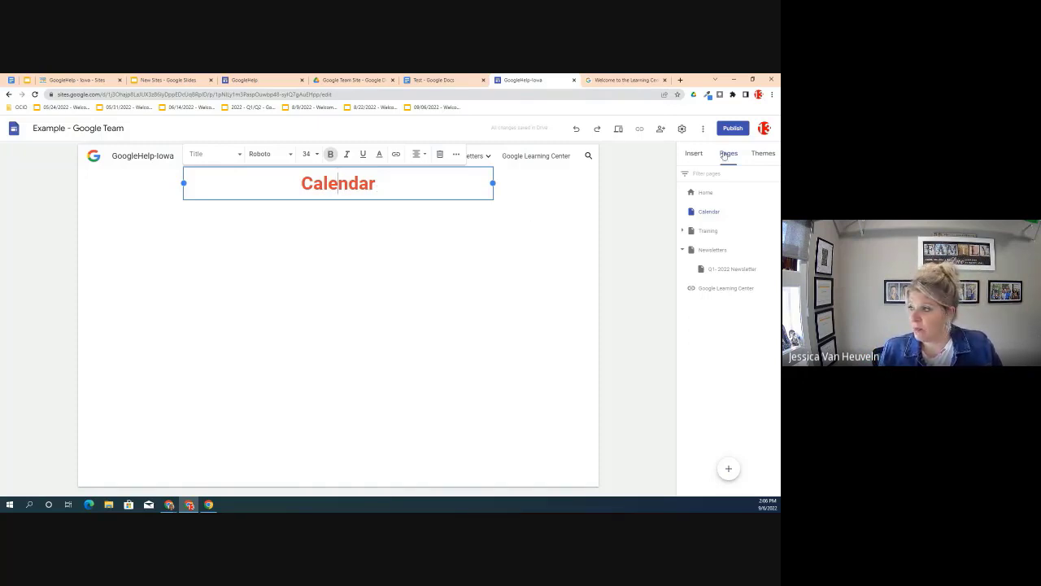
left_click(770, 155)
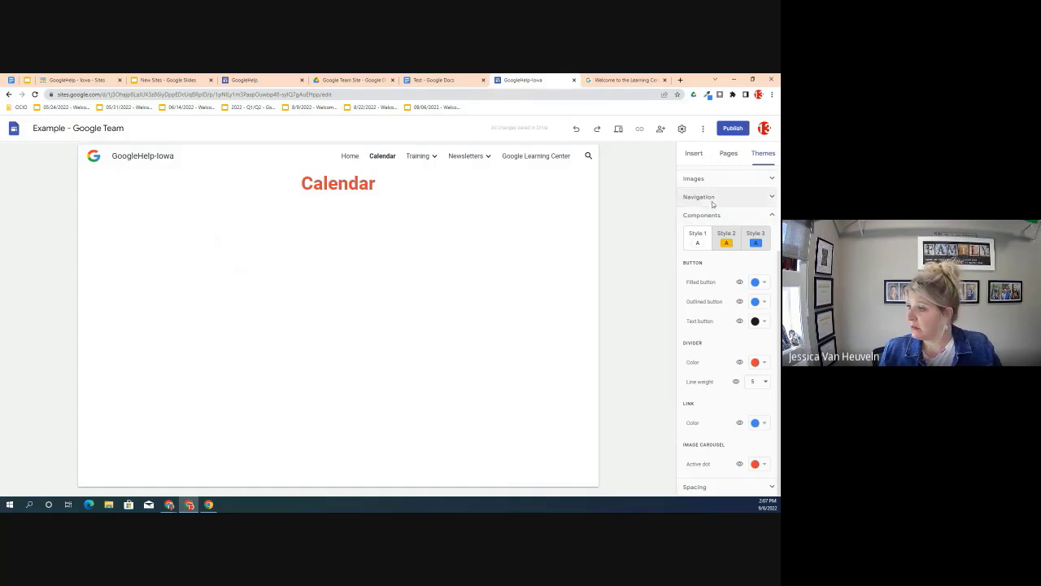
Set the theme's Titles and headings colour to blue from the palette.
left_click(707, 211)
left_click(708, 274)
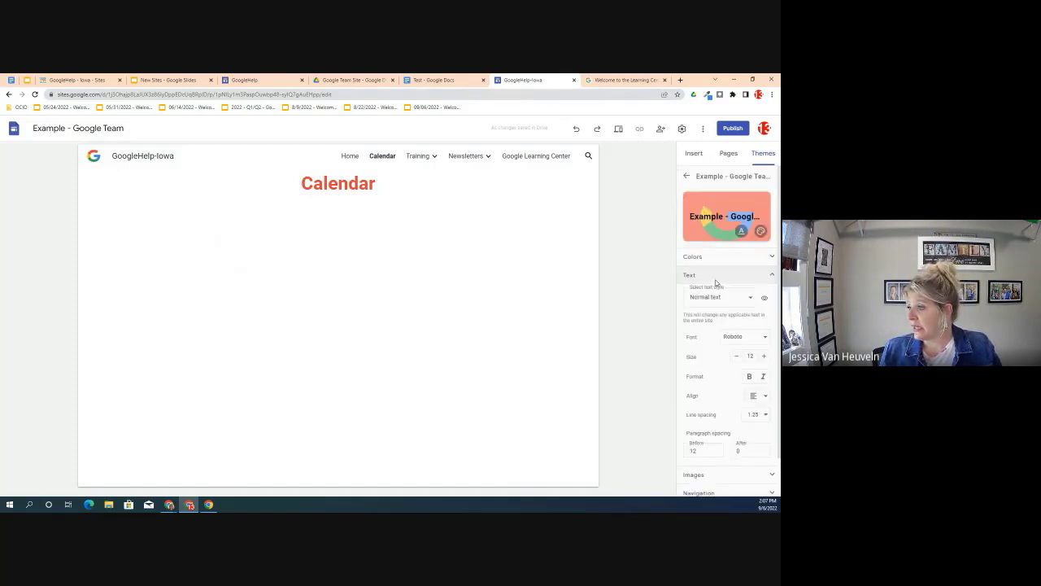
scroll(731, 325, "down", 1)
left_click(736, 450)
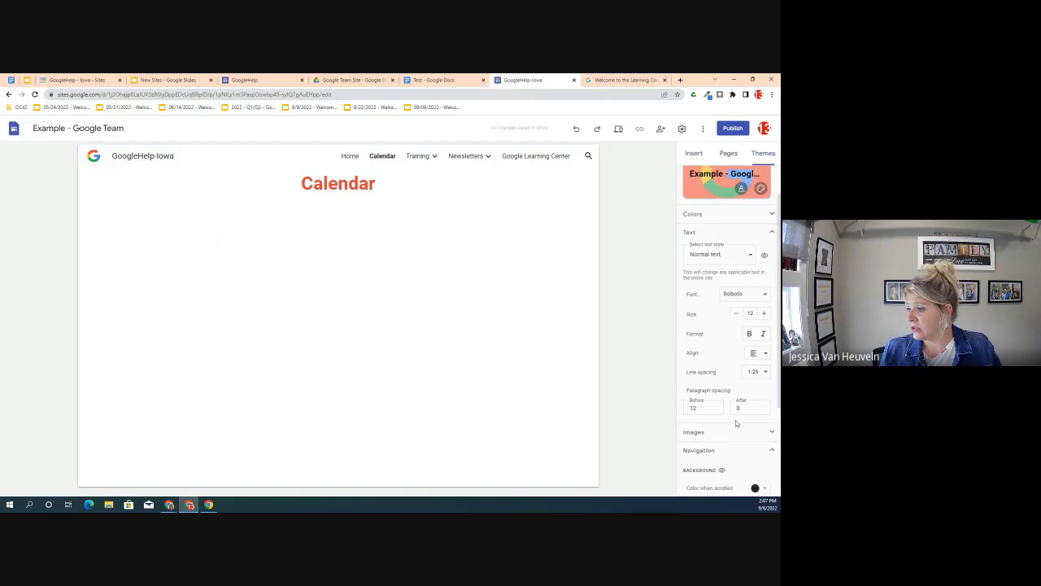
scroll(735, 419, "up", 4)
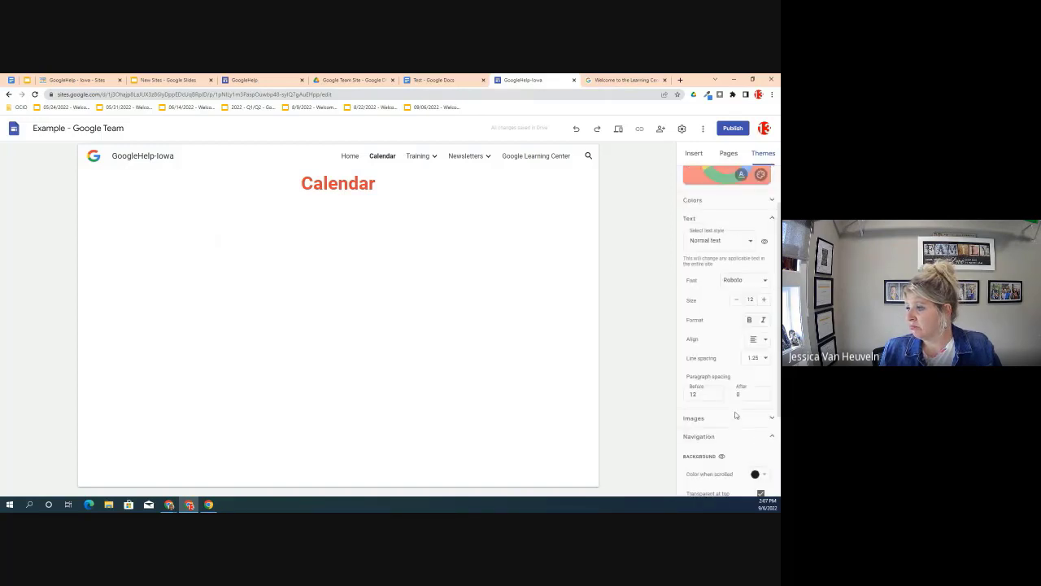
left_click(716, 200)
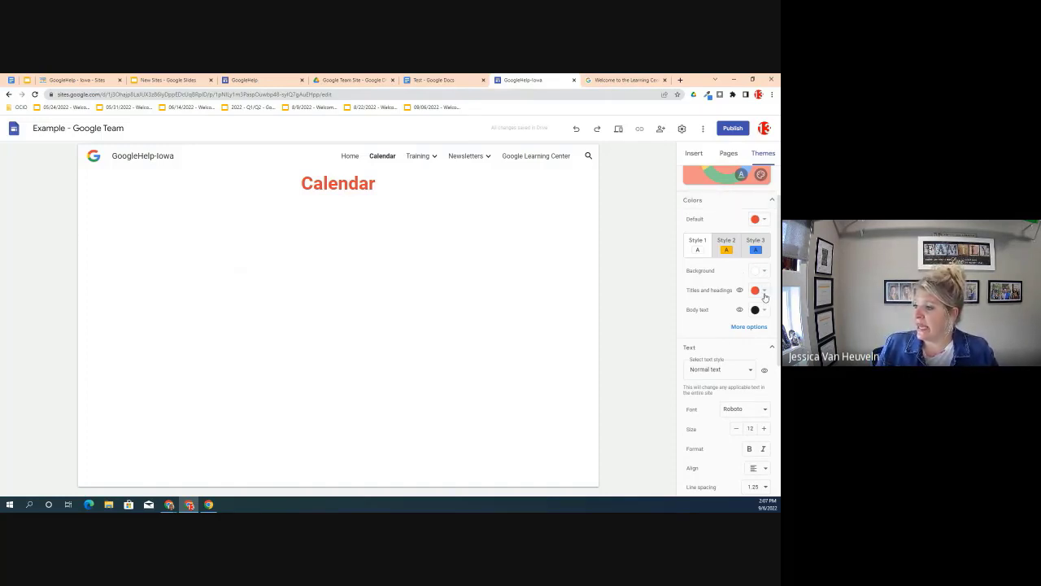
left_click(763, 292)
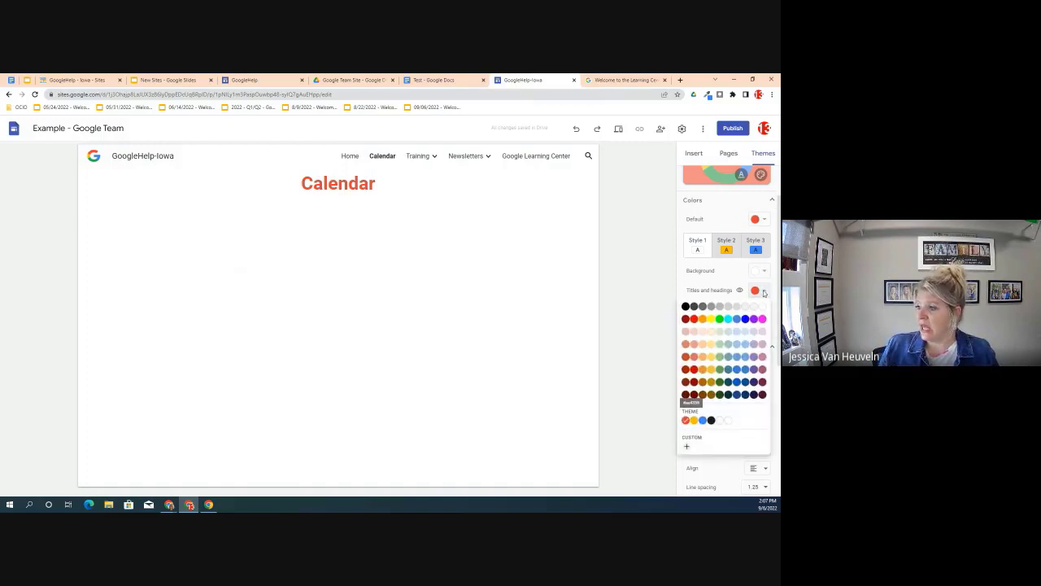
left_click(702, 420)
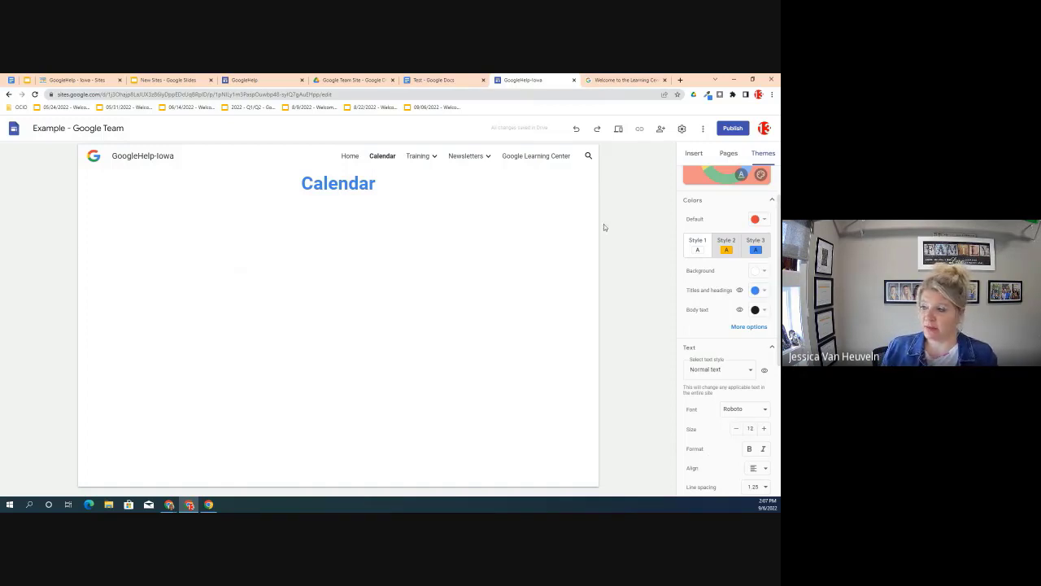
Select the word Calendar to check its text colour, then view the Pages and Insert panels.
left_click(339, 183)
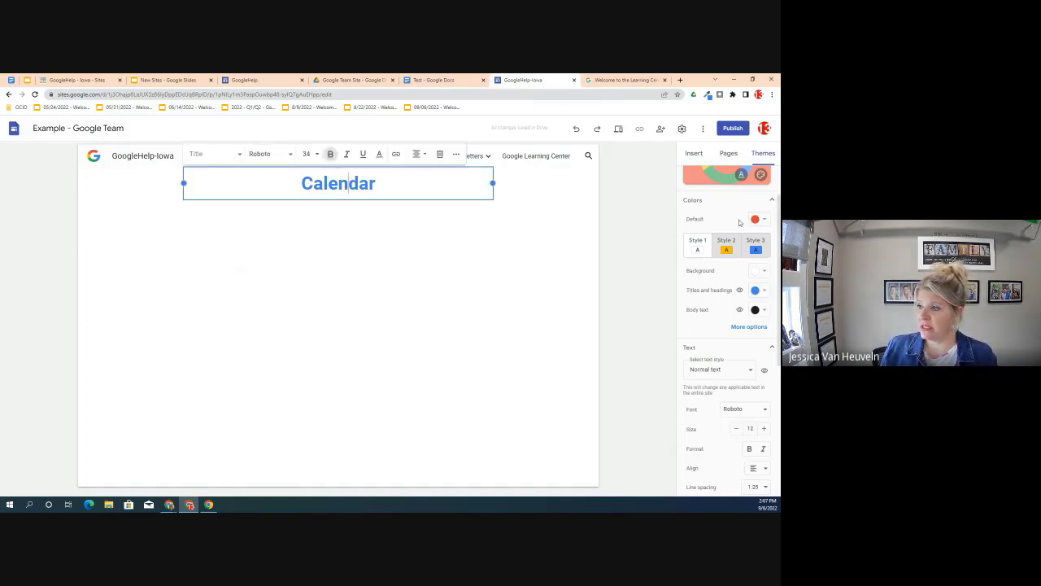
left_click(430, 295)
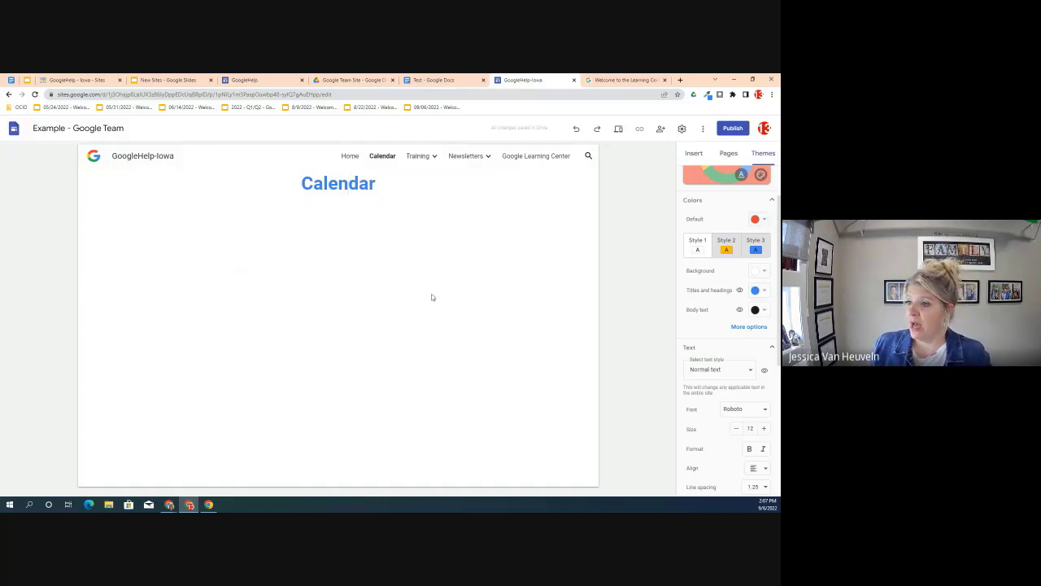
left_click(312, 190)
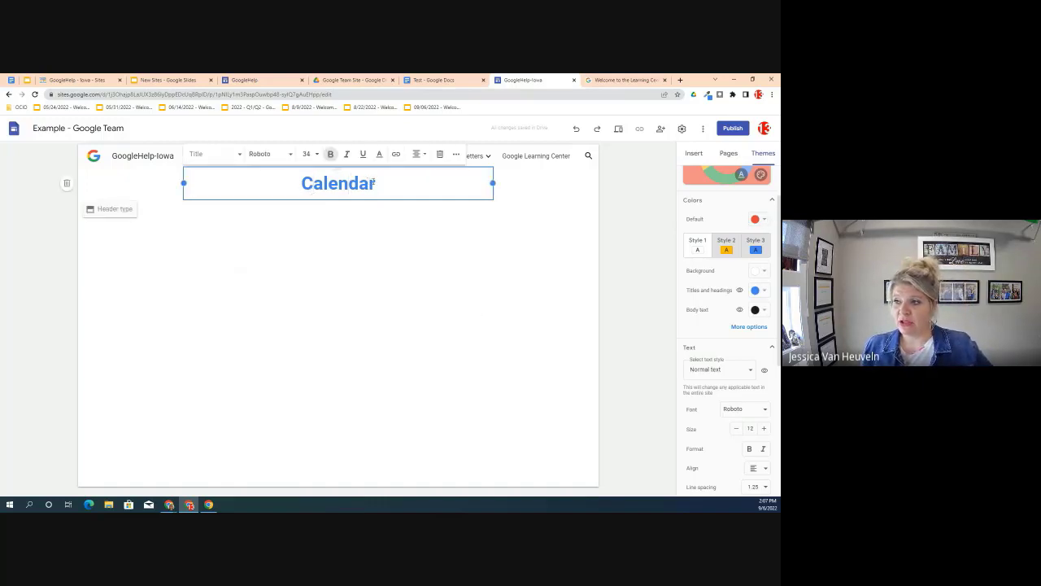
double_click(311, 190)
left_click(383, 155)
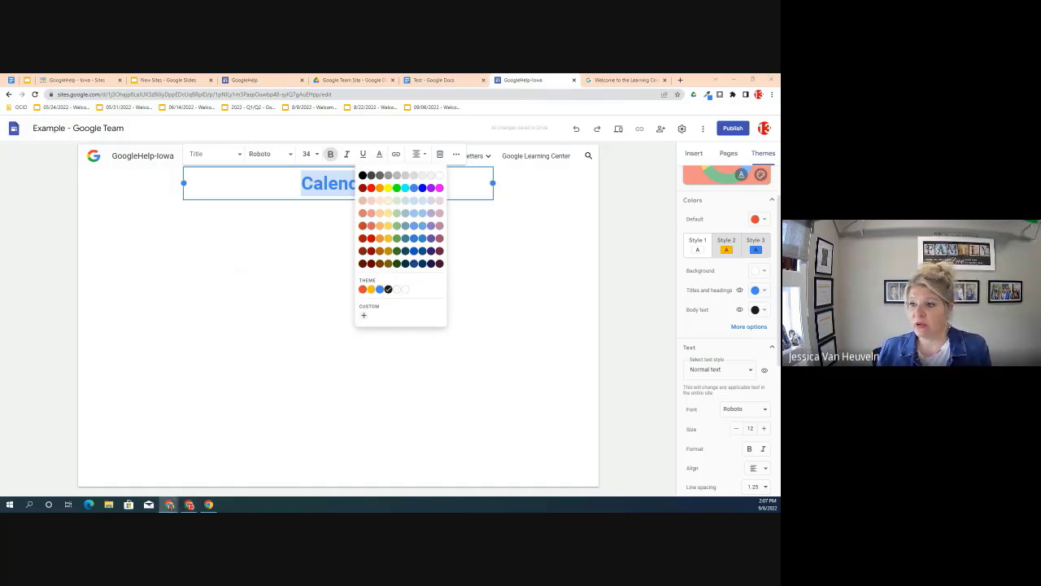
left_click(235, 309)
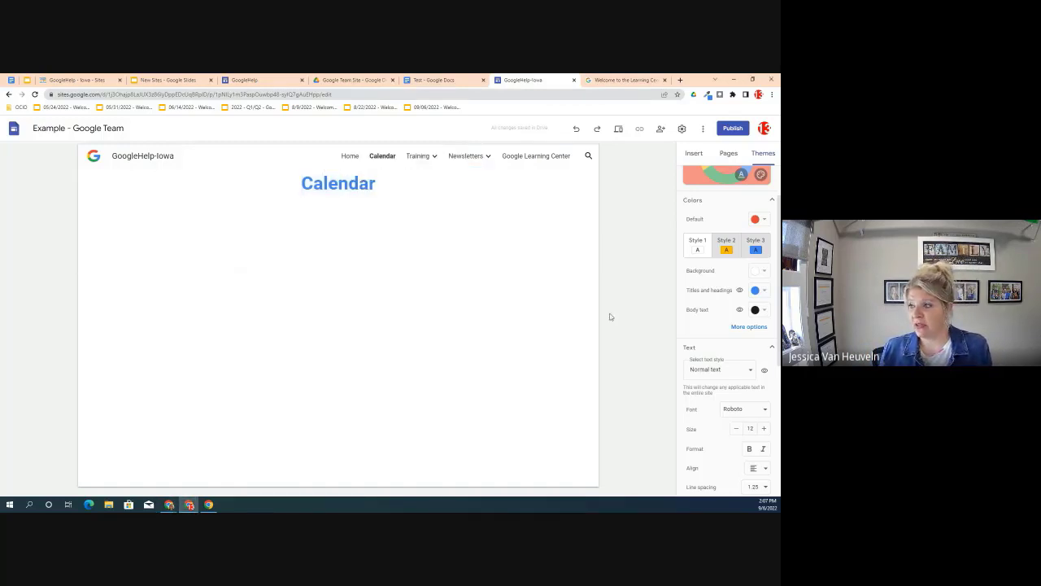
left_click(727, 159)
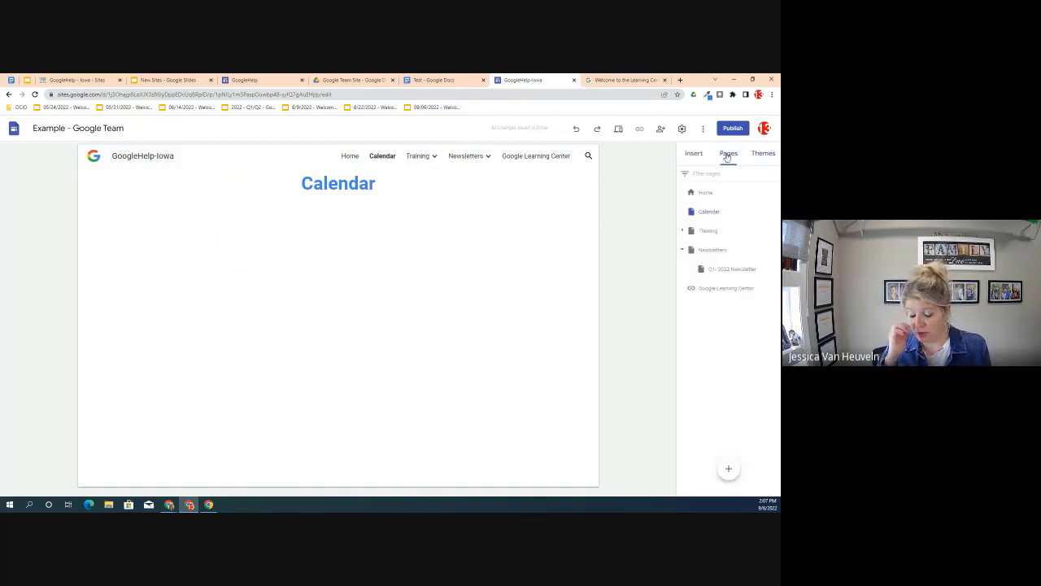
left_click(693, 156)
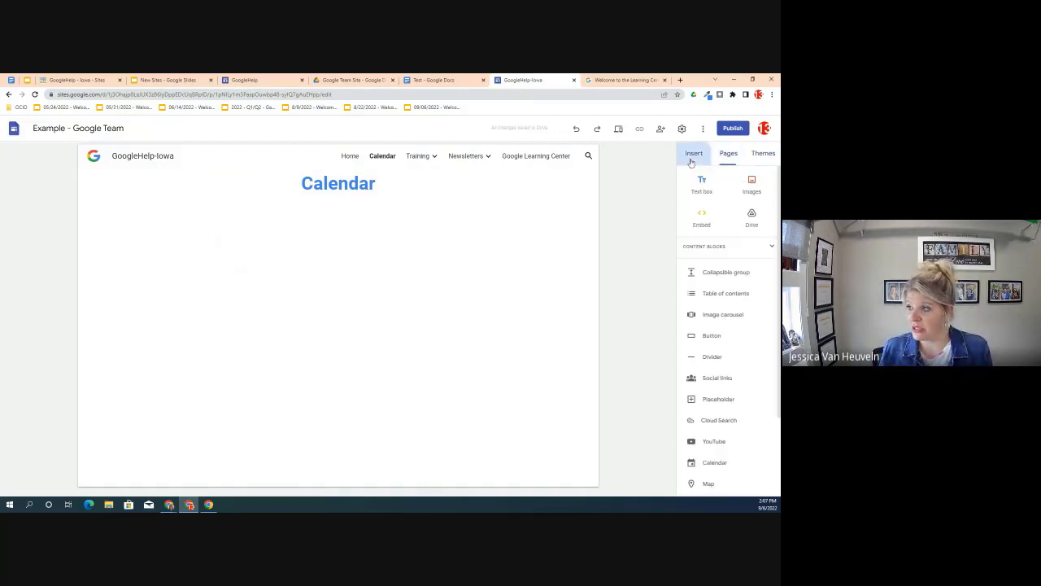
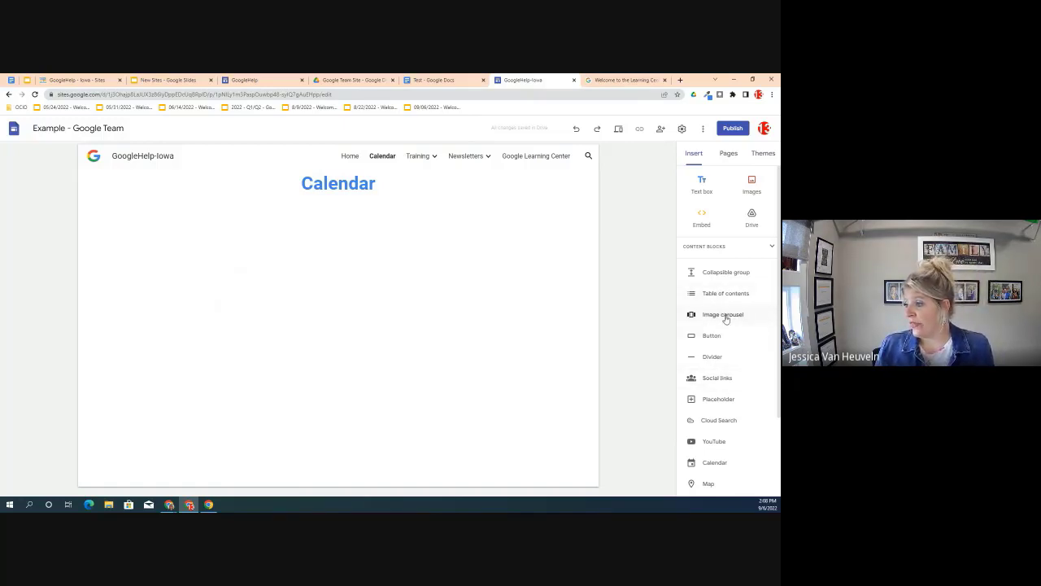
Embed the Team Calendar on the Calendar page.
scroll(723, 308, "down", 1)
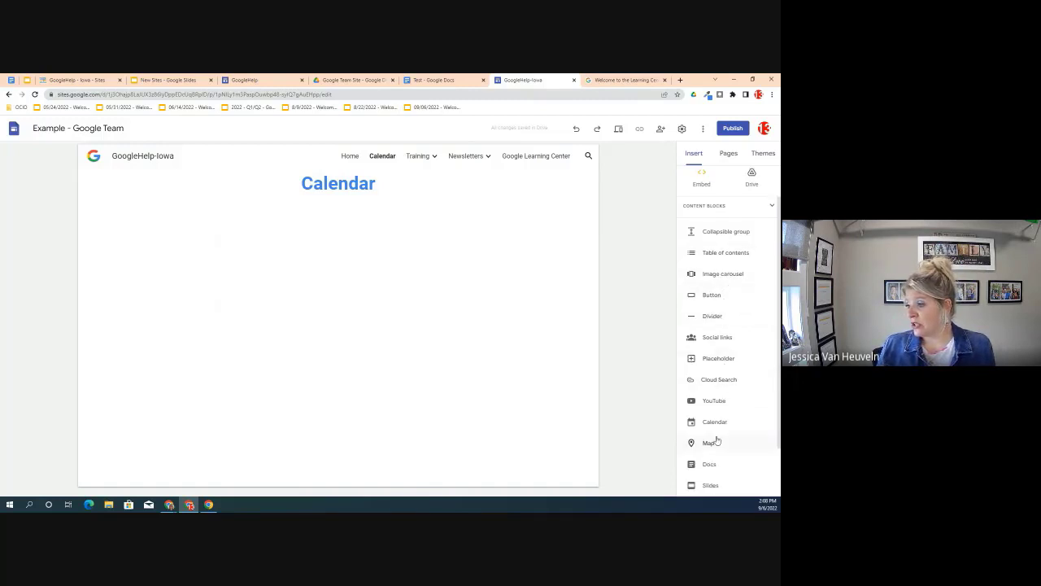
left_click(715, 423)
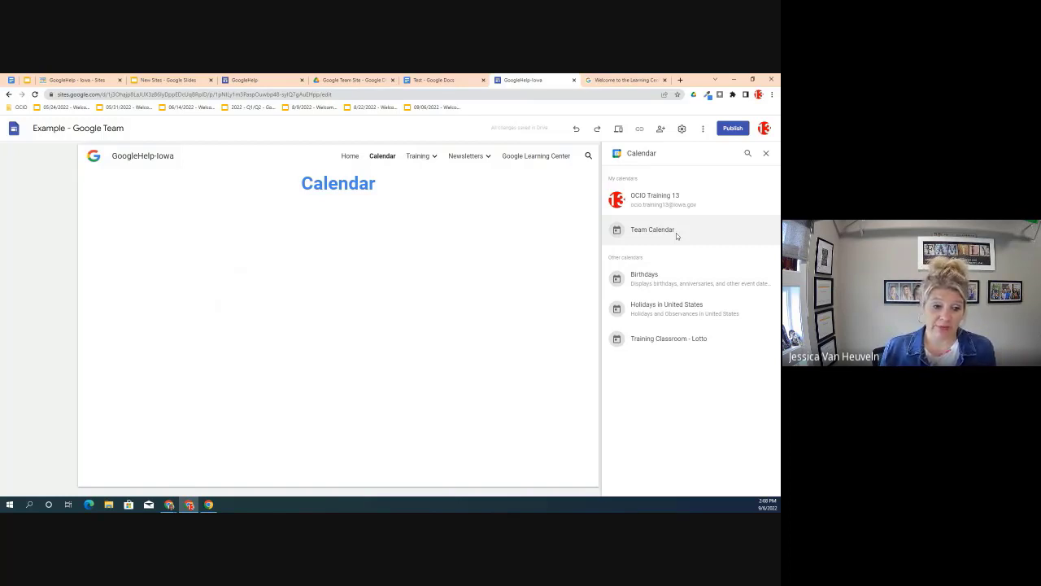
left_click(676, 235)
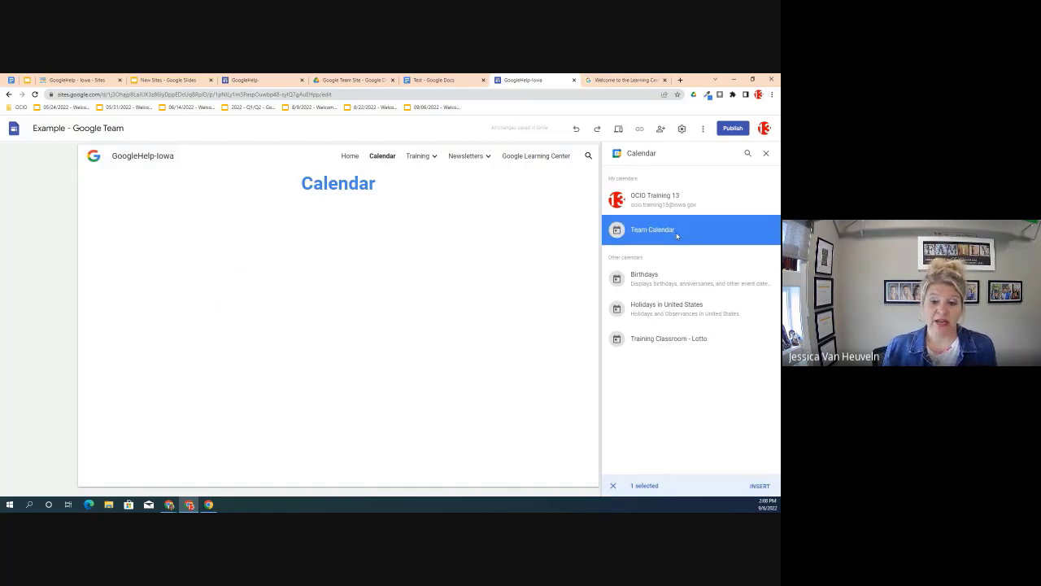
left_click(758, 485)
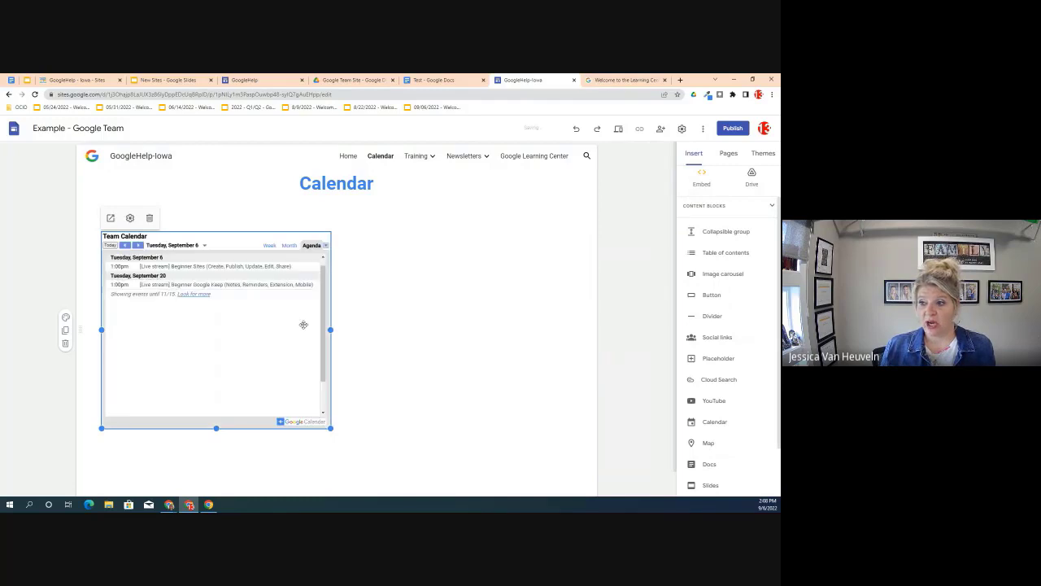
Stretch the Team Calendar embed wider and taller across the page, and bring up its calendar settings.
left_click_drag(331, 329, 574, 335)
left_click_drag(336, 427, 337, 497)
scroll(351, 409, "down", 2)
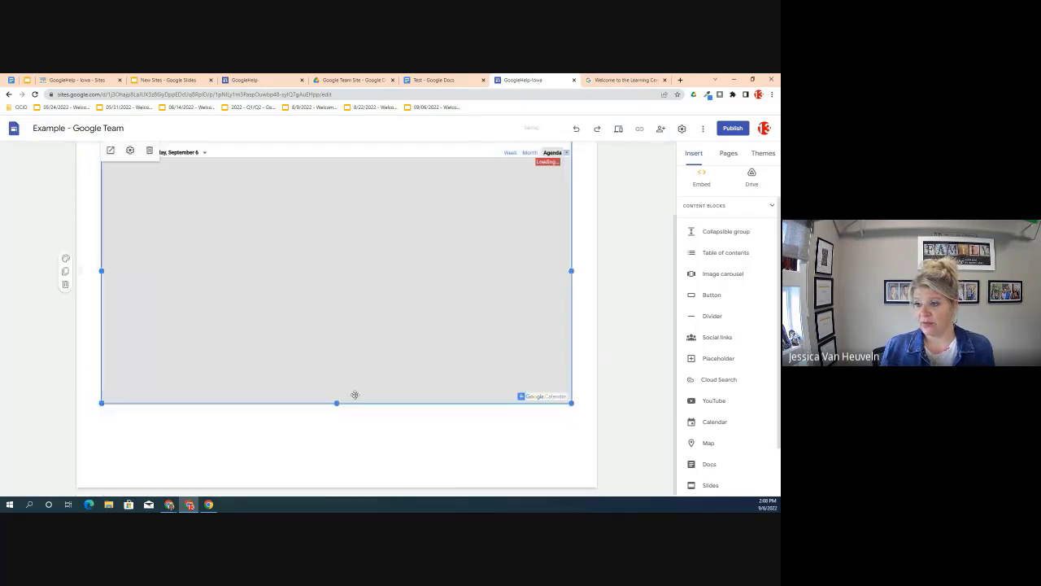
scroll(346, 383, "up", 2)
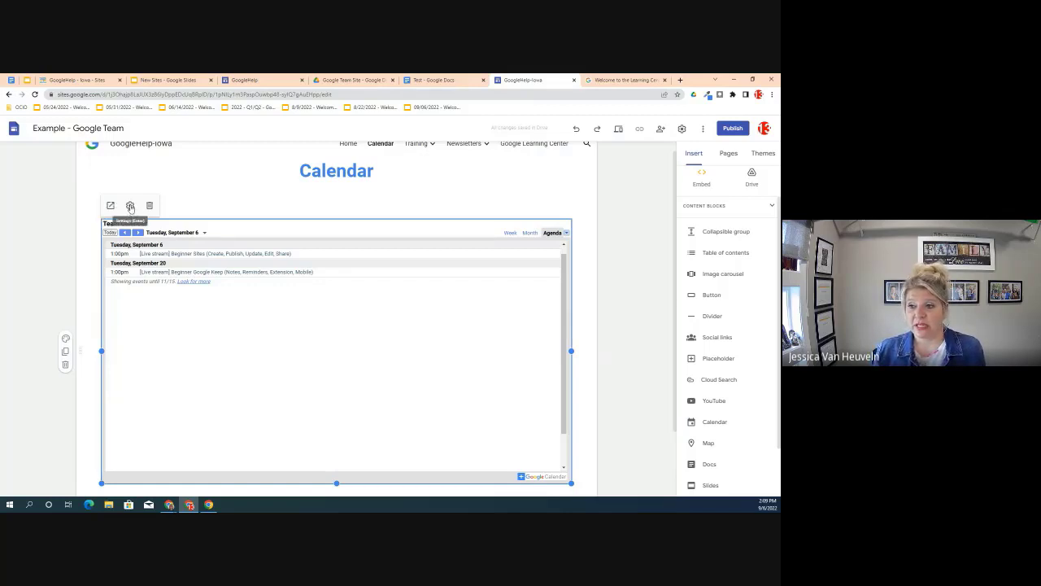
left_click(130, 207)
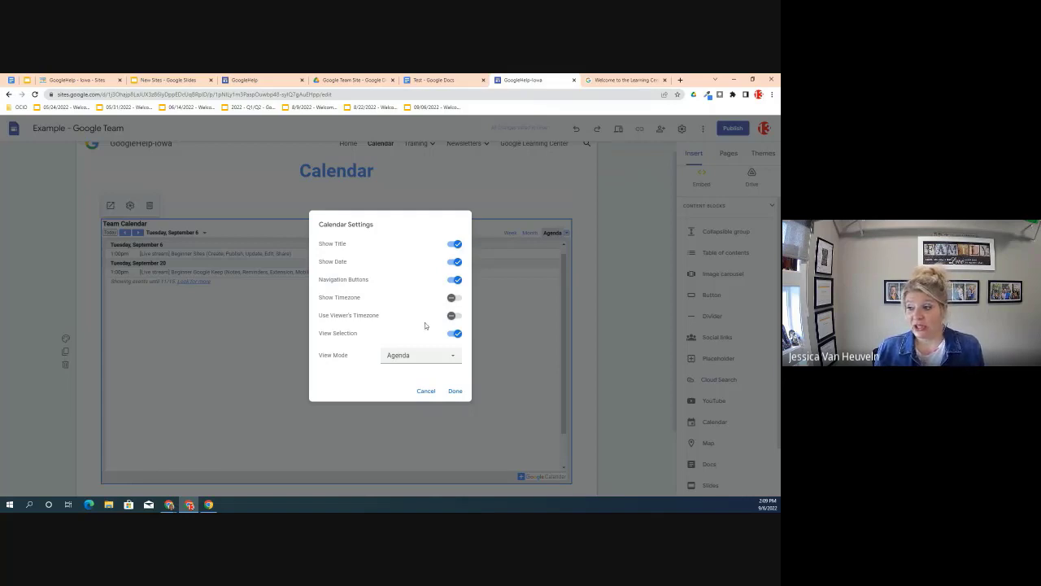
Keep the Team Calendar view mode as Agenda and close the settings.
left_click(421, 355)
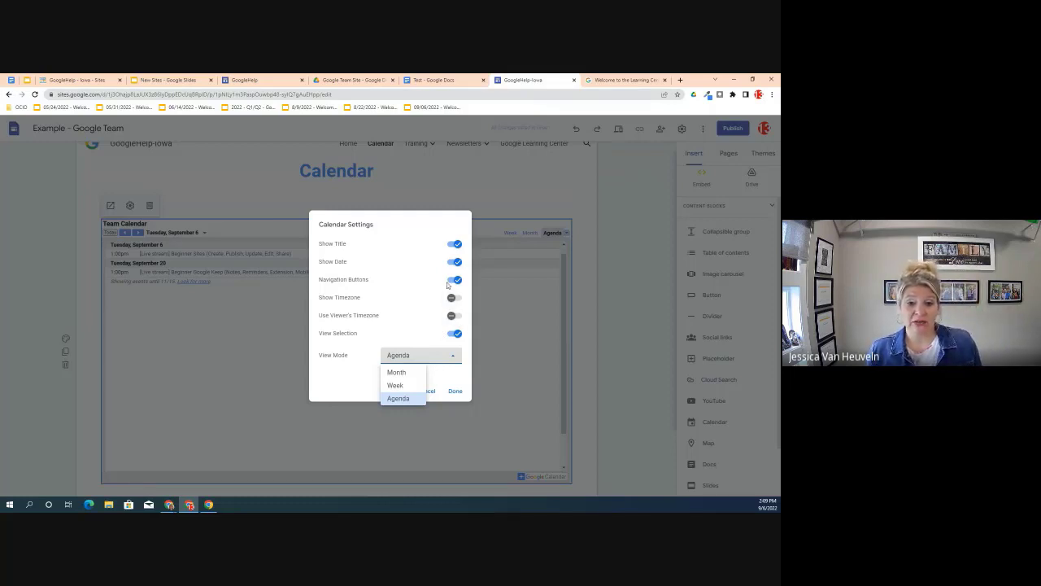
left_click(383, 240)
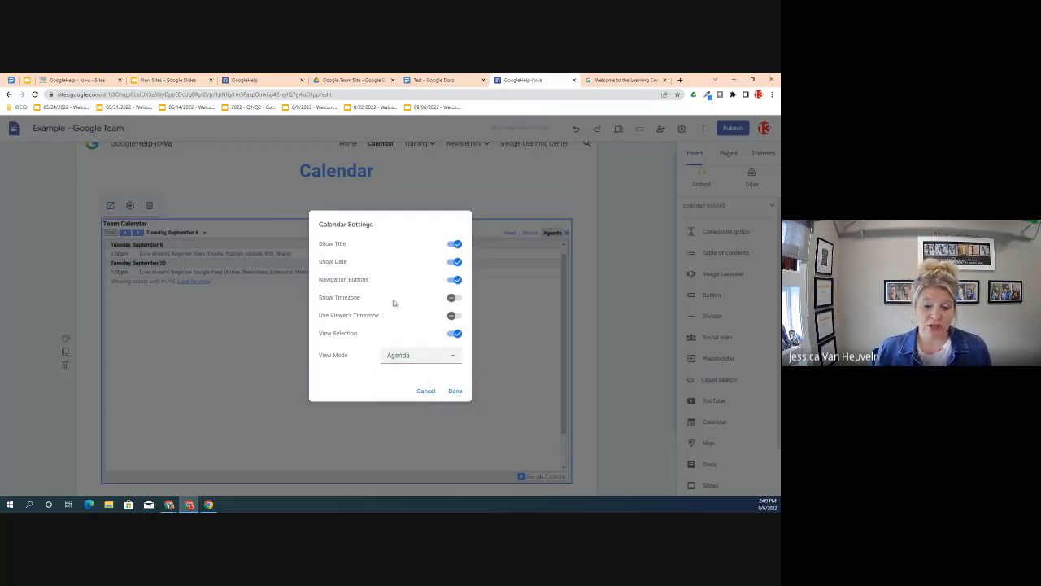
left_click(454, 390)
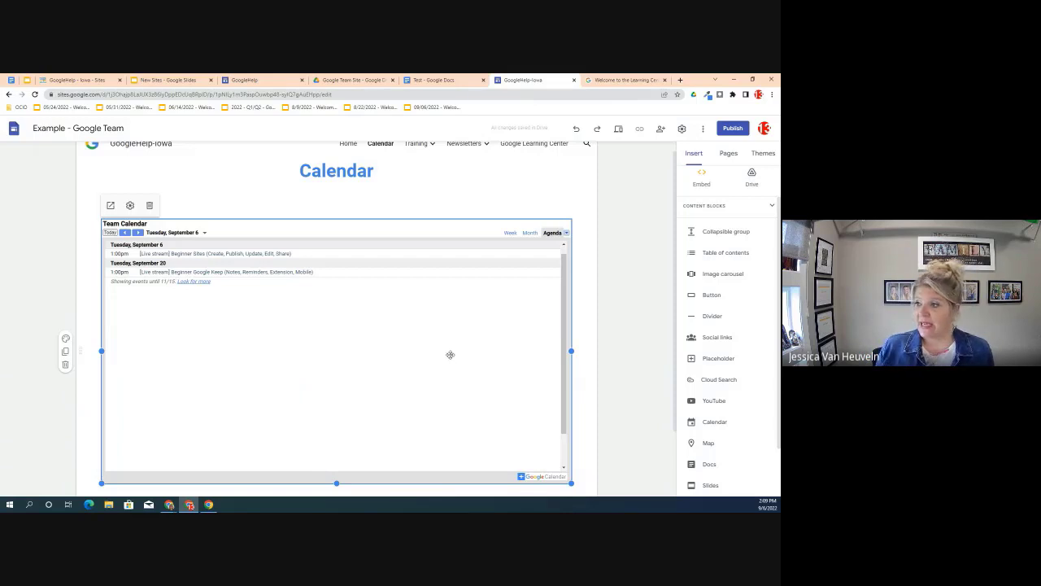
Give the Newsletters page a Title only header, then view the published GoogleHelp site.
left_click(468, 145)
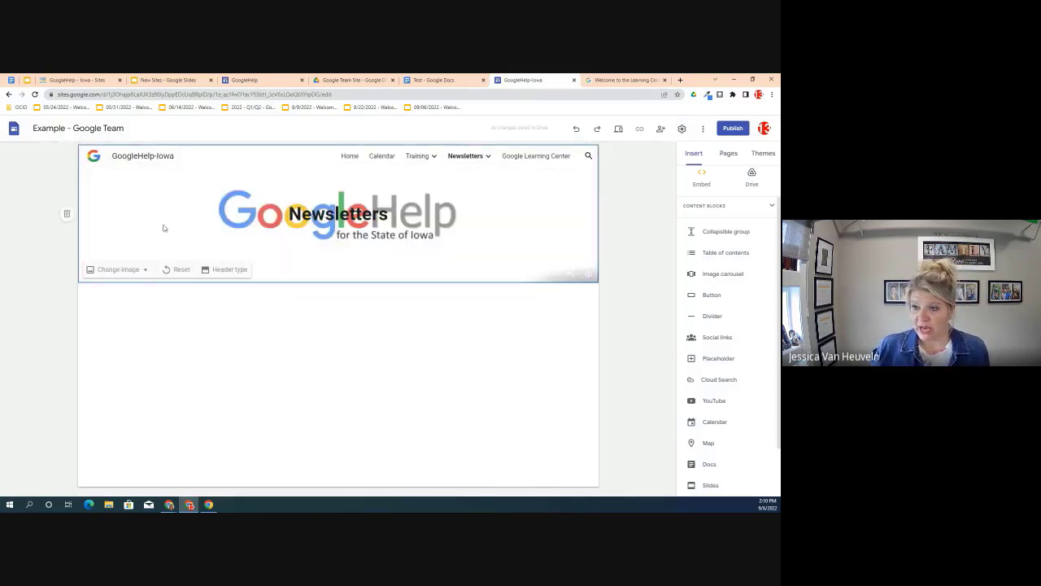
left_click(217, 270)
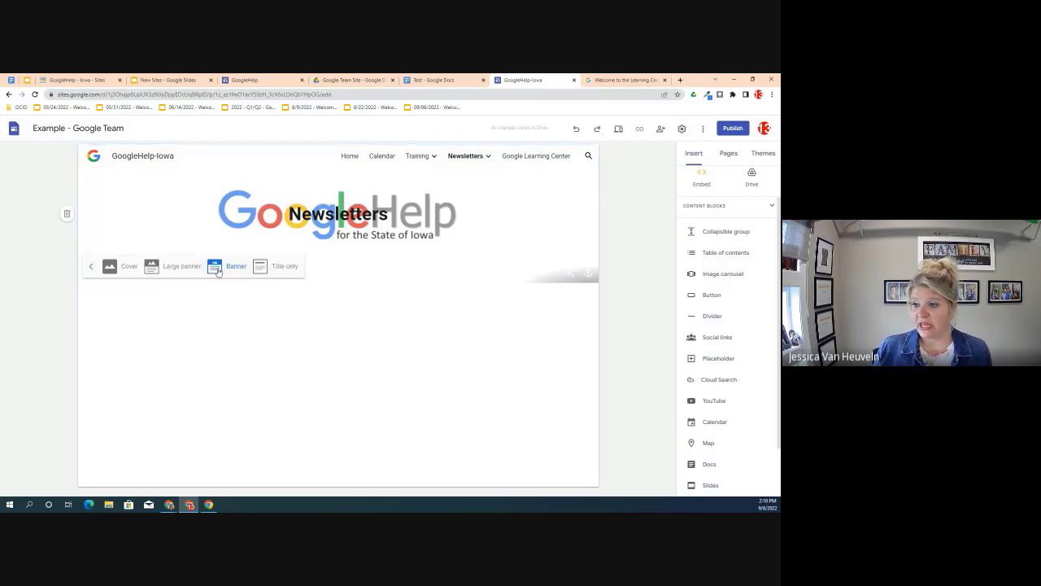
left_click(280, 269)
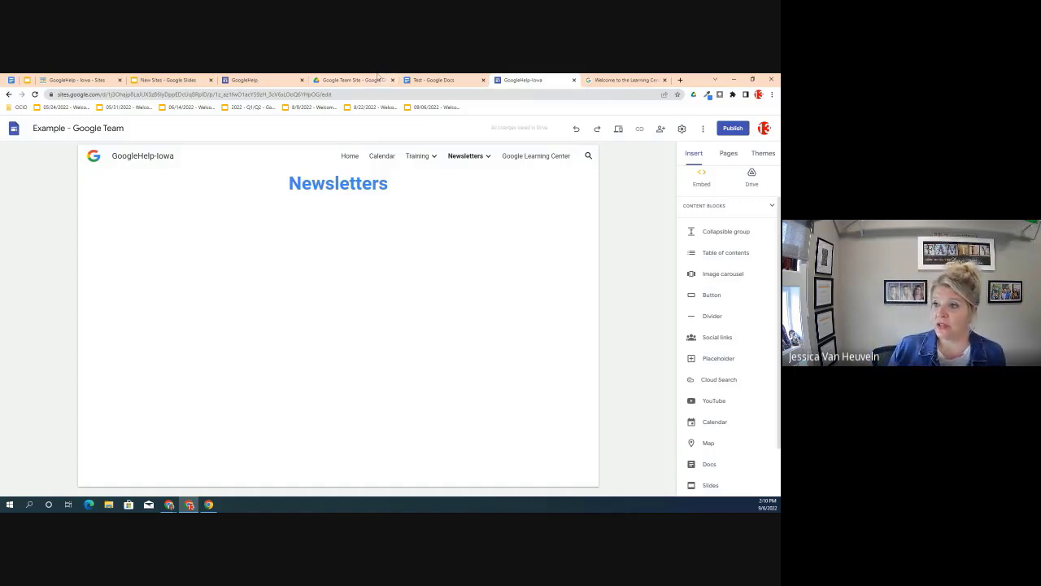
left_click(260, 79)
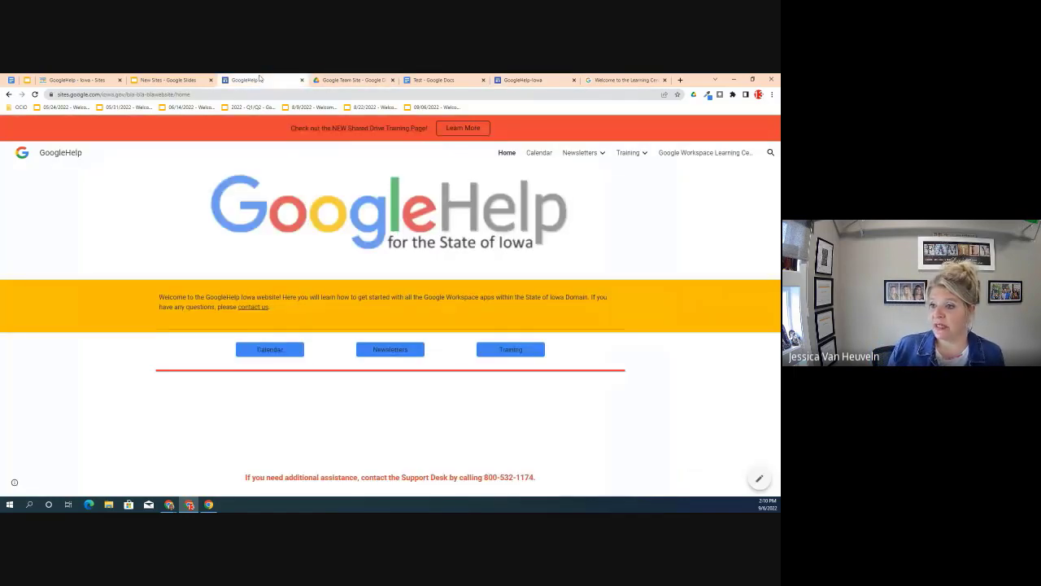
On the live Newsletters page, expand the Q1-2022 and Q2-2022 sections, then return to the editor.
left_click(579, 153)
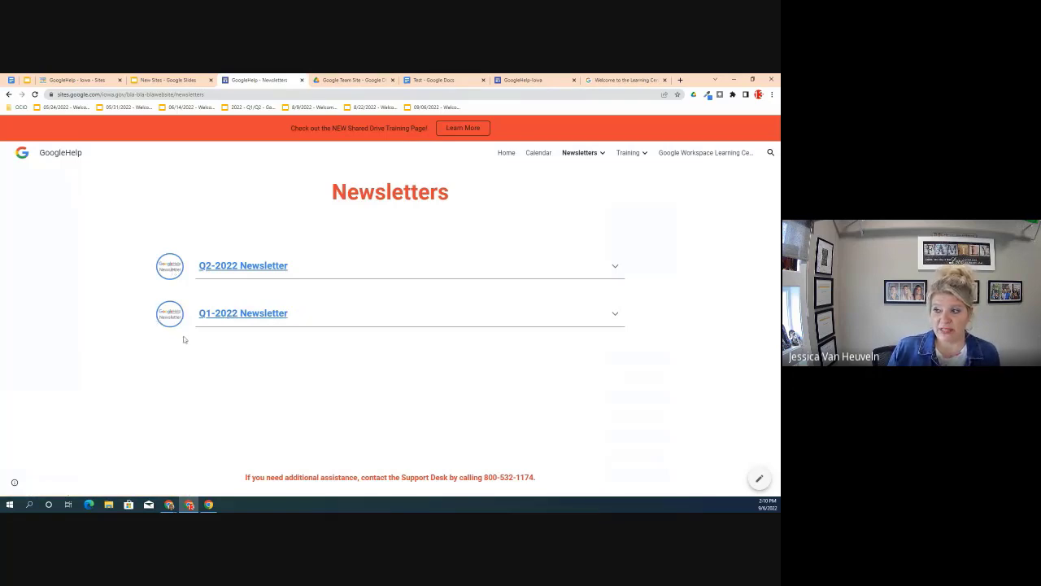
left_click(615, 314)
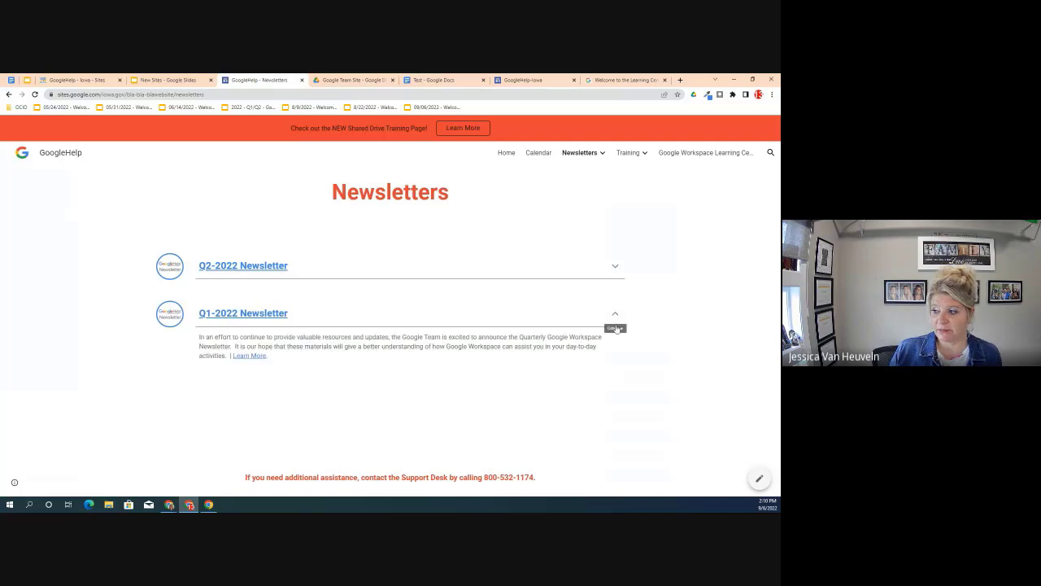
left_click(615, 266)
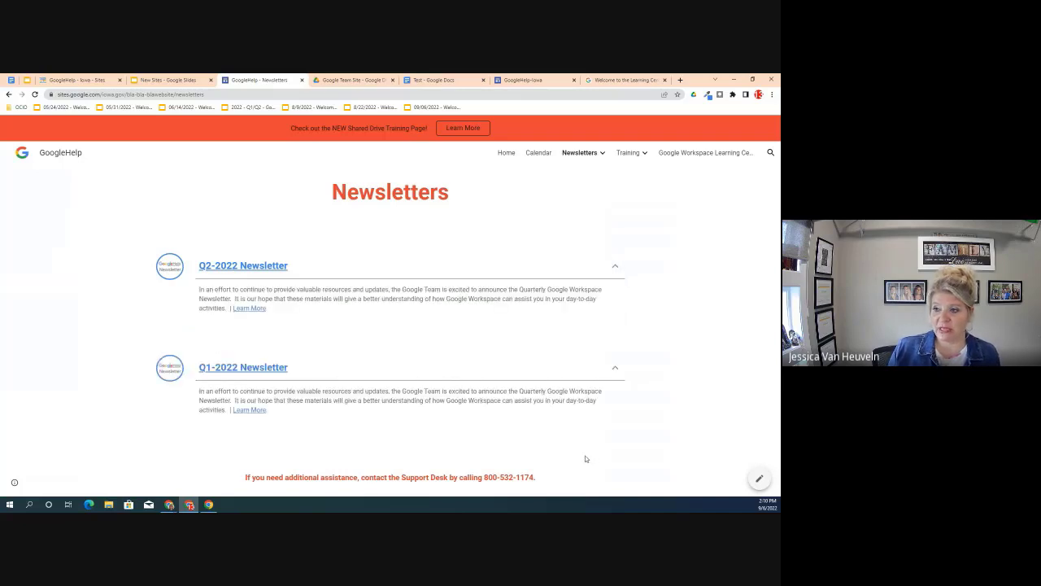
left_click(532, 79)
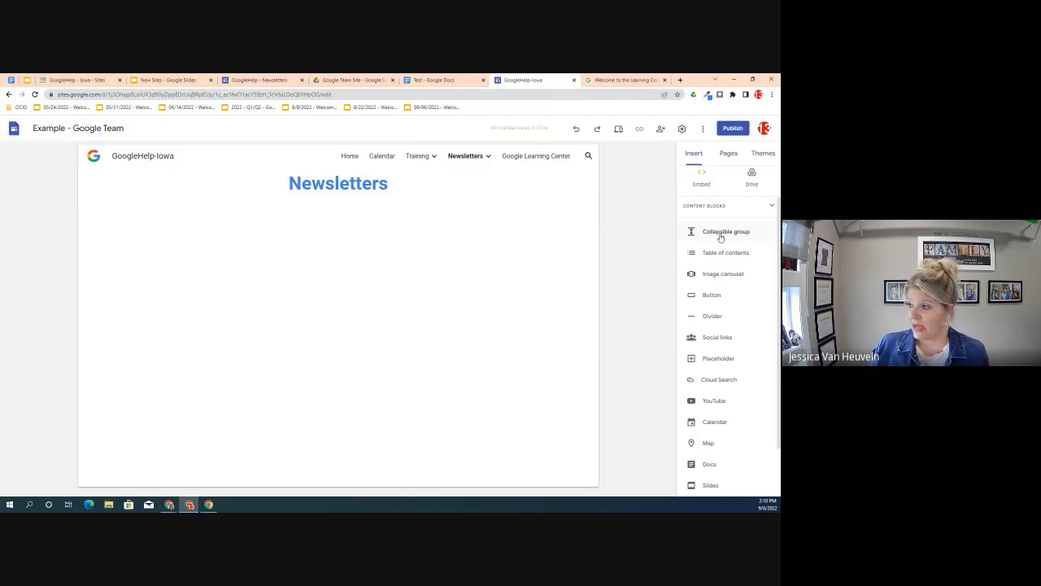
Insert a collapsible group on the Newsletters page and narrow it from the left.
left_click(721, 235)
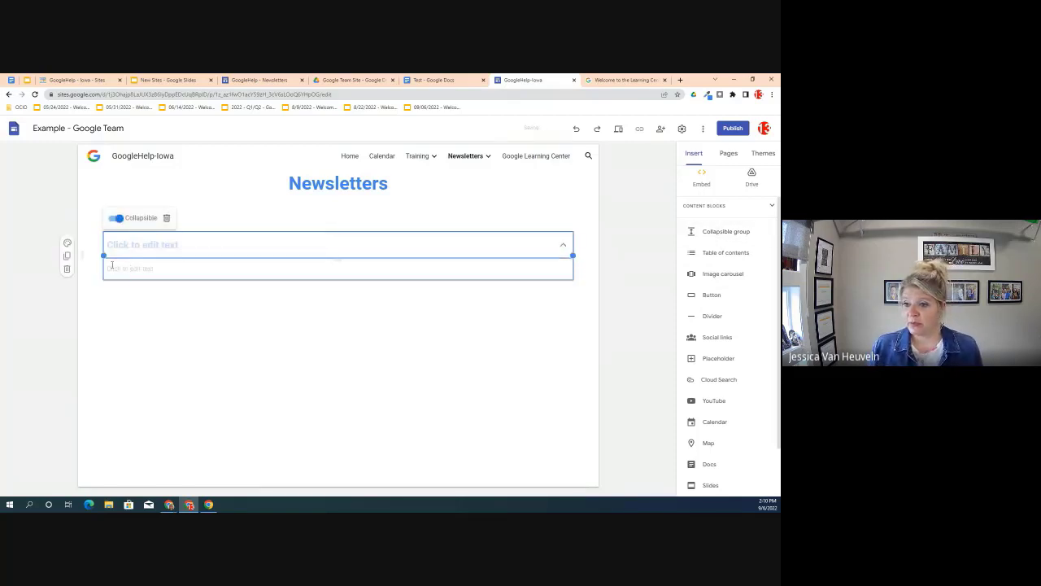
left_click_drag(104, 255, 160, 258)
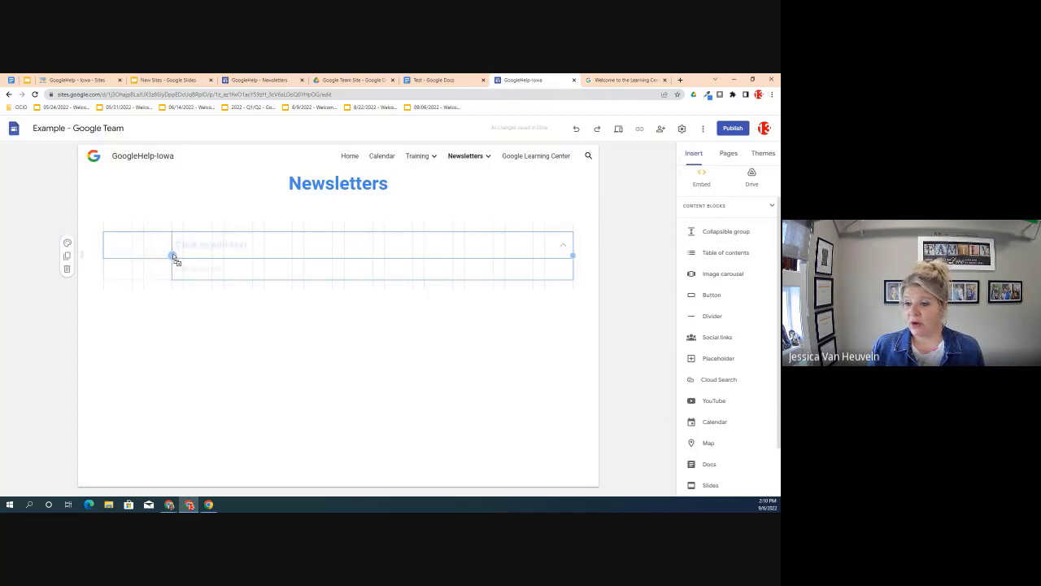
left_click_drag(173, 253, 173, 253)
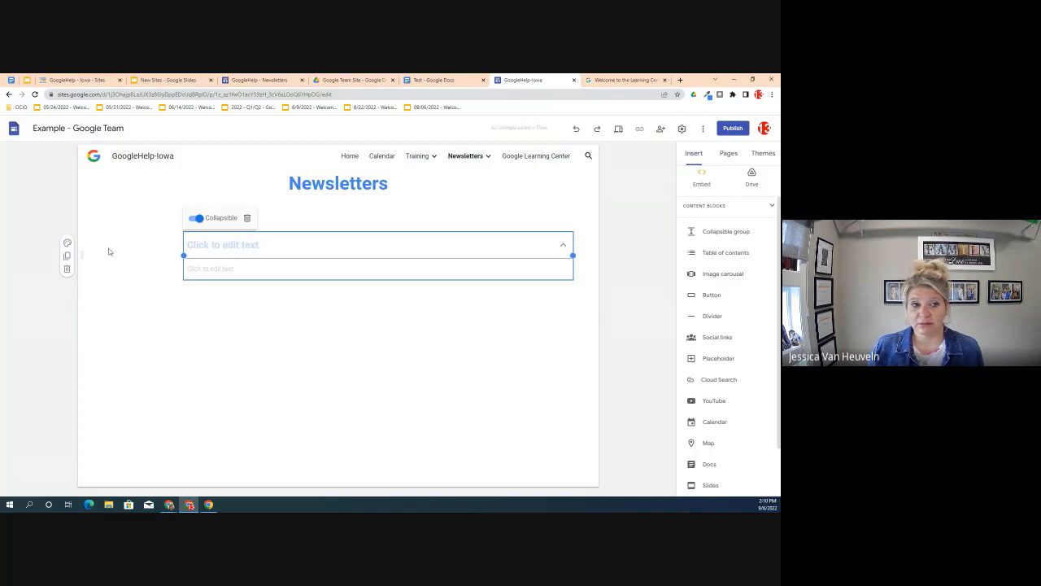
Title the group 'Q1- 2022 Newsletter' and start its body text.
left_click(203, 245)
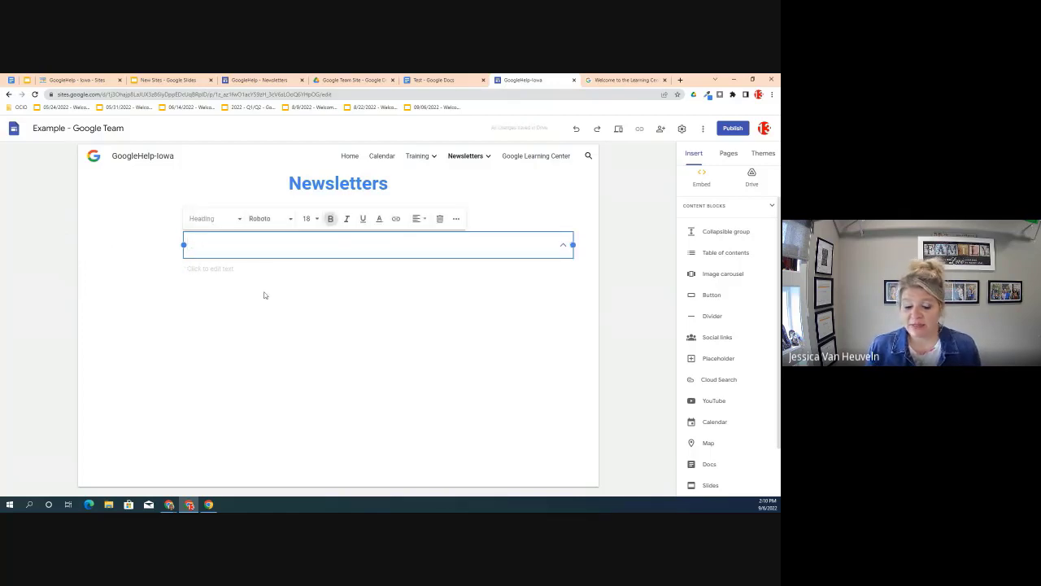
type("Q1-")
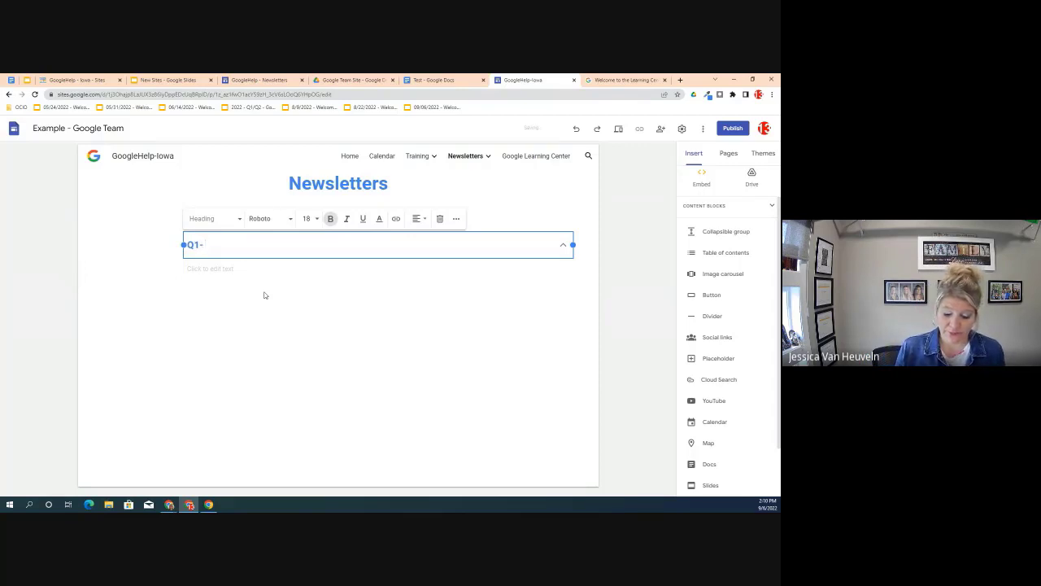
type(" 2022 ")
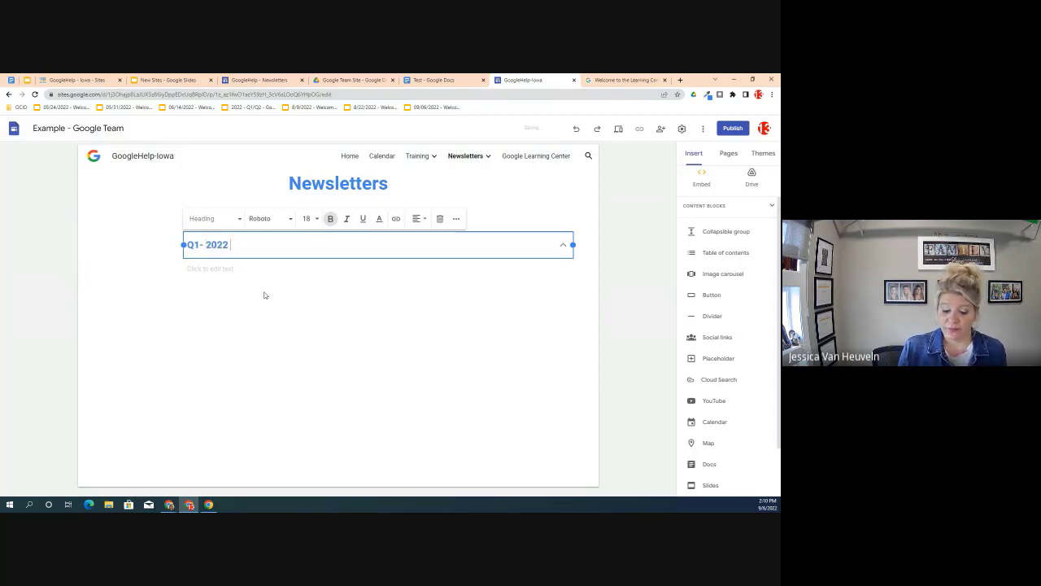
type("Newsletter")
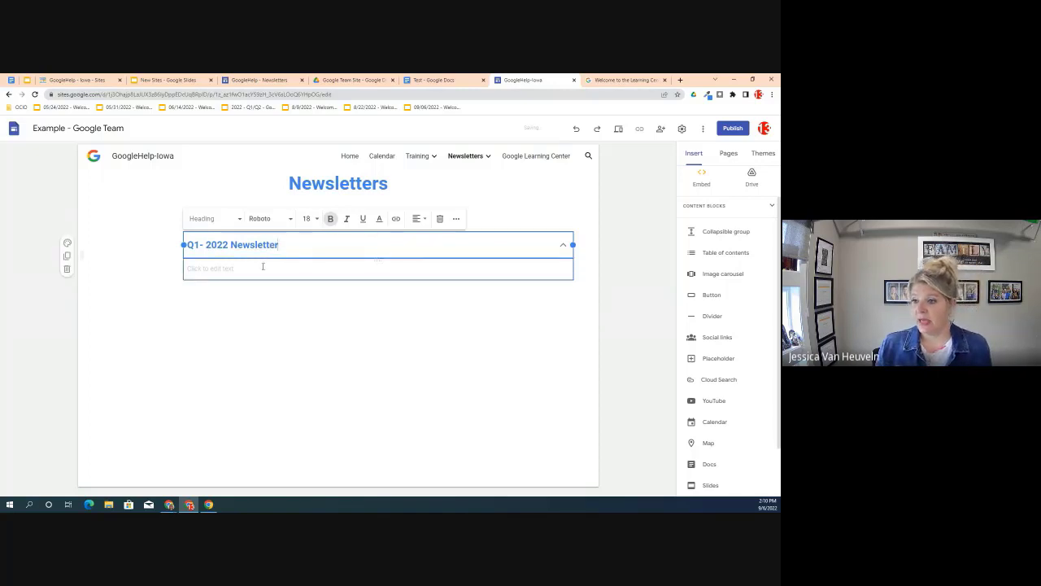
left_click(263, 265)
left_click(10, 79)
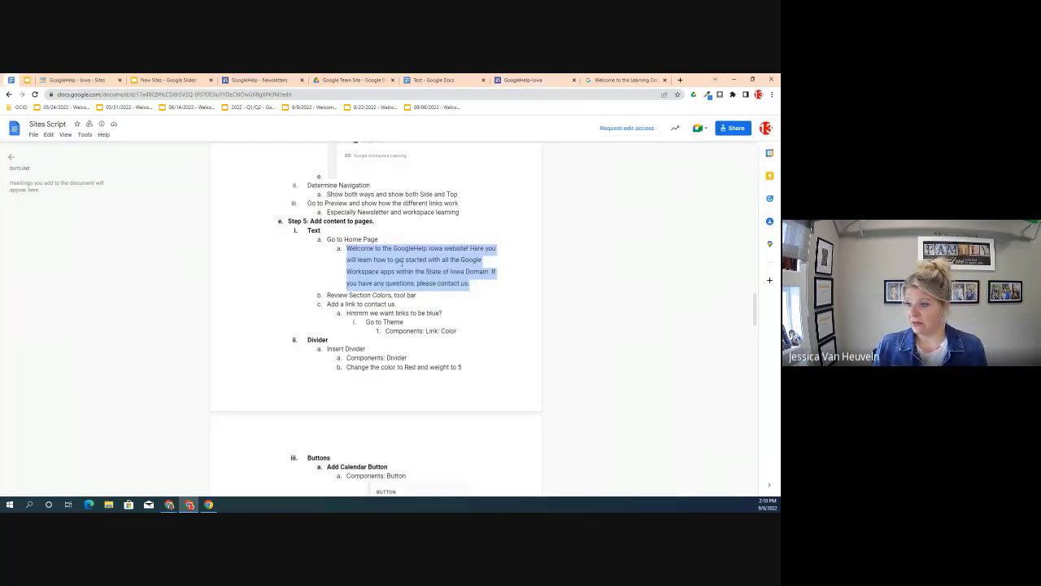
Copy the newsletter description paragraph from the Sites Script doc.
scroll(389, 318, "down", 10)
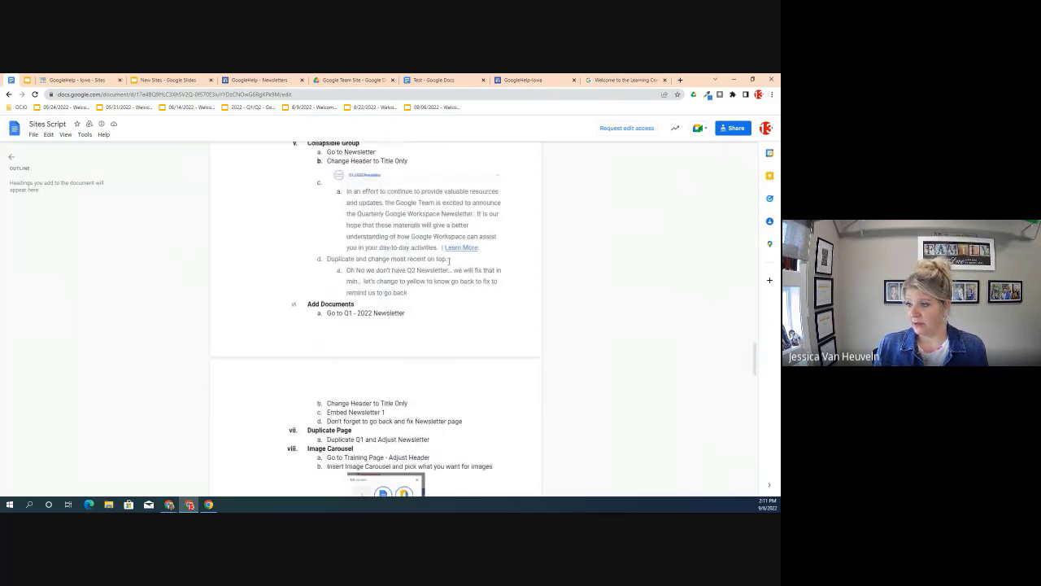
left_click_drag(428, 228, 349, 192)
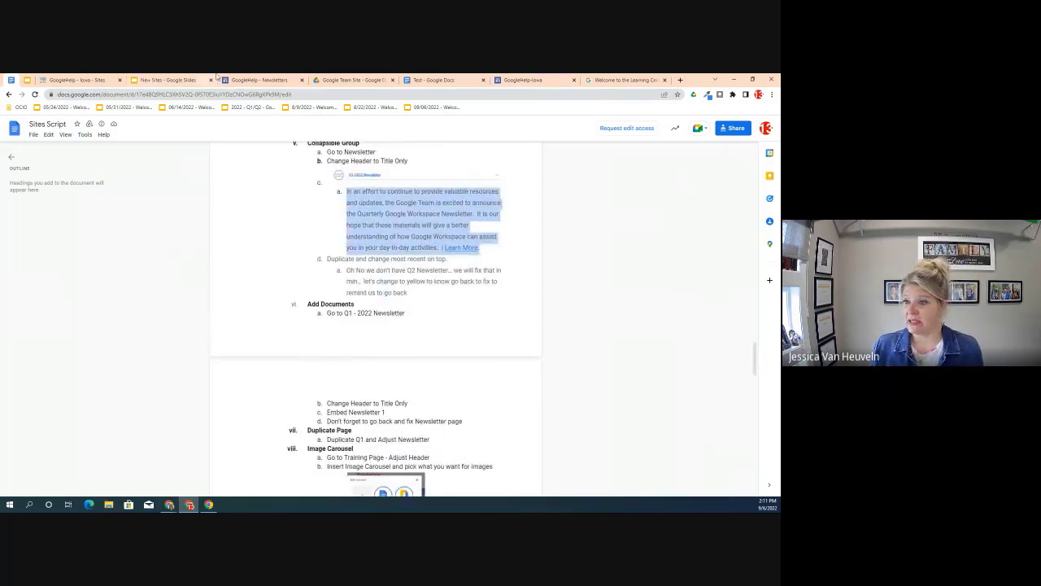
left_click(456, 80)
left_click(525, 80)
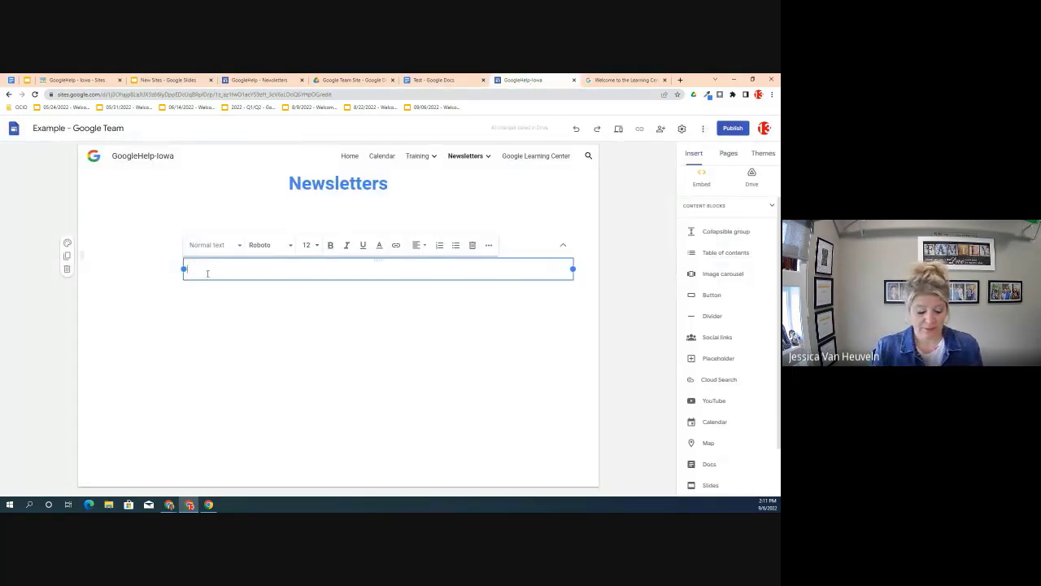
Paste the newsletter description into the Q1- 2022 Newsletter group's body.
type("In an effort to continue to provide valuable resources and updates, the Google Team is excited to announce the Quarterly Google Workspace Newsletter.  It is our hope that these materials will give a better understanding of how Google Workspace can assist you in your day-to-day activities.  | Learn More")
left_click(361, 346)
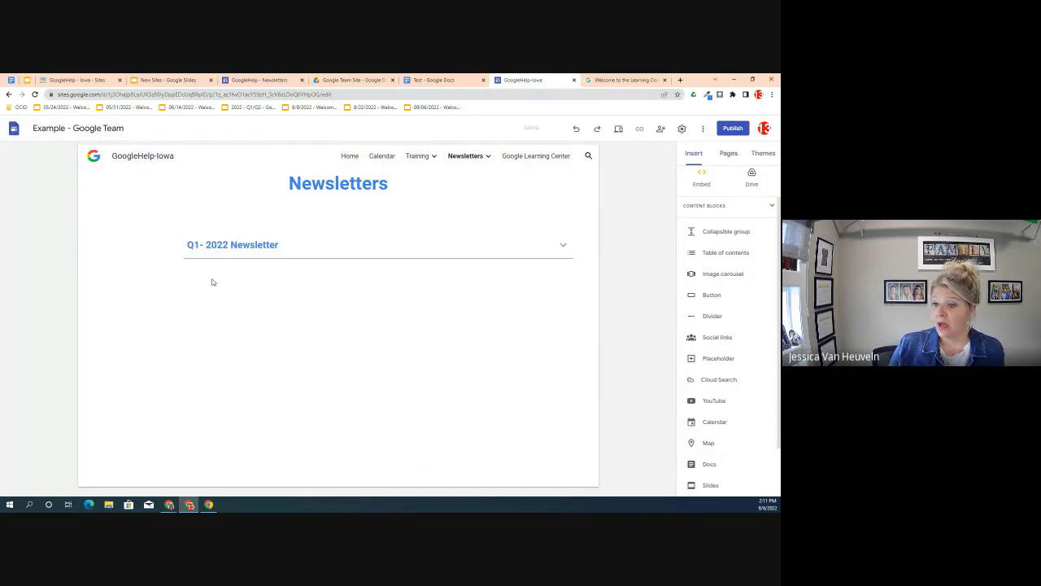
left_click(561, 247)
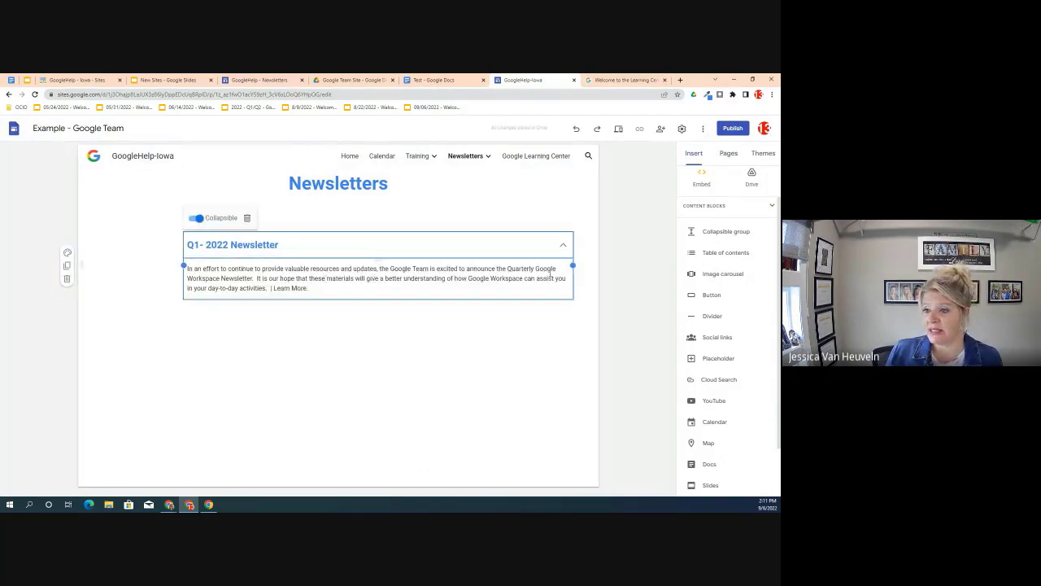
Link the words 'Learn More' to the Q1- 2022 Newsletter page.
left_click_drag(308, 290, 274, 289)
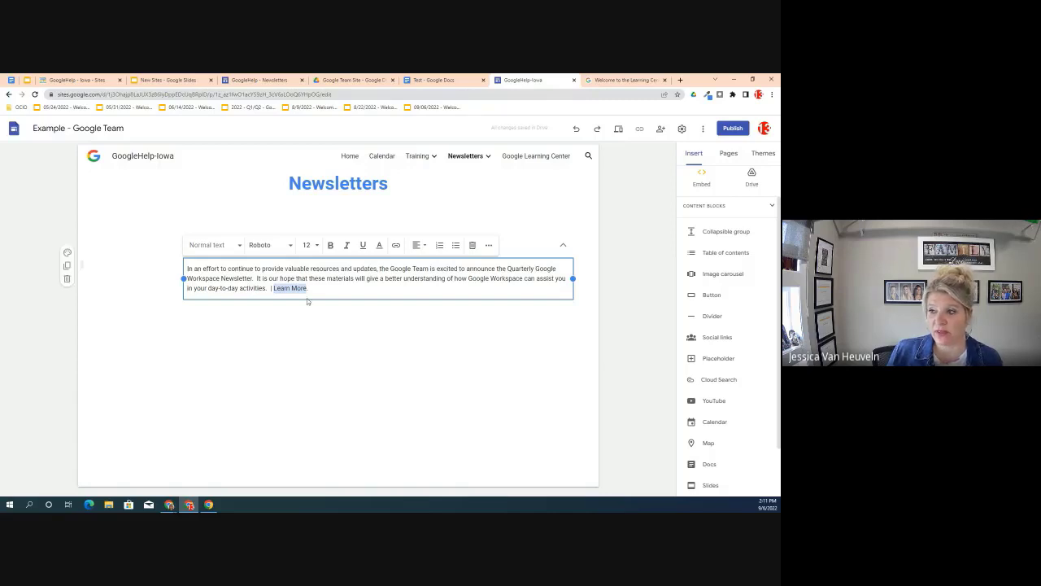
left_click(396, 246)
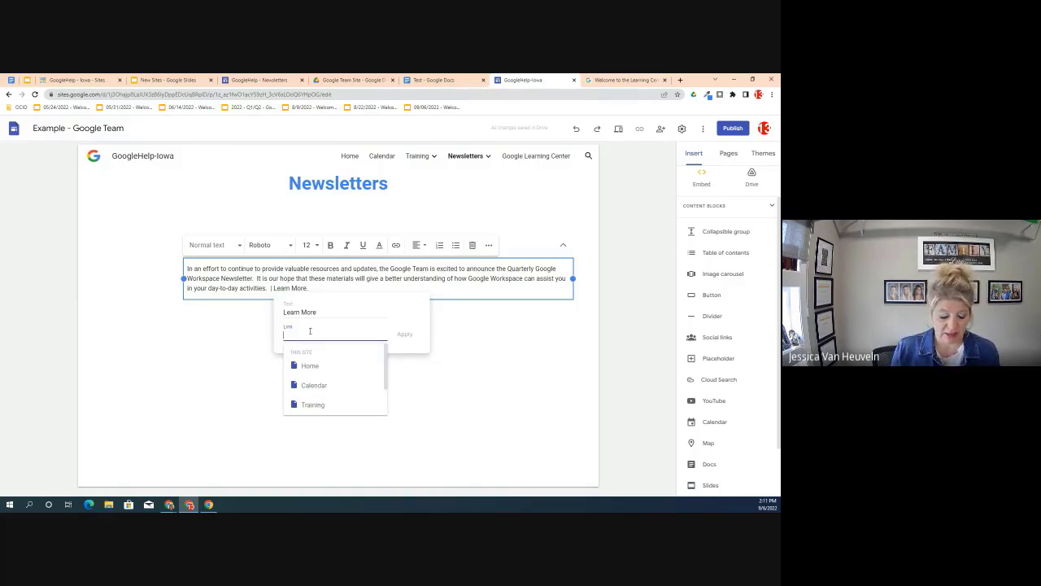
type("Q1")
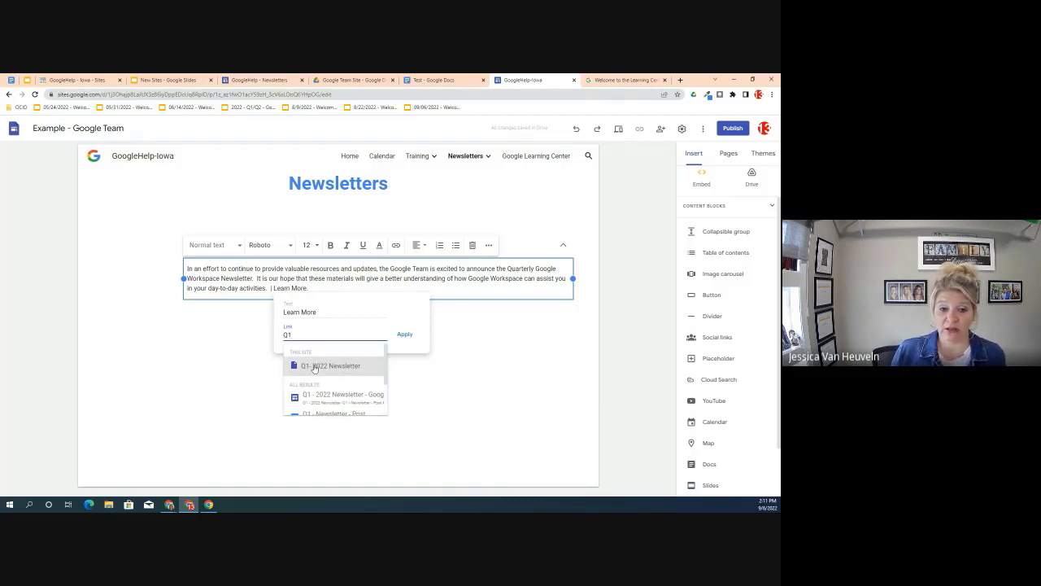
left_click(314, 367)
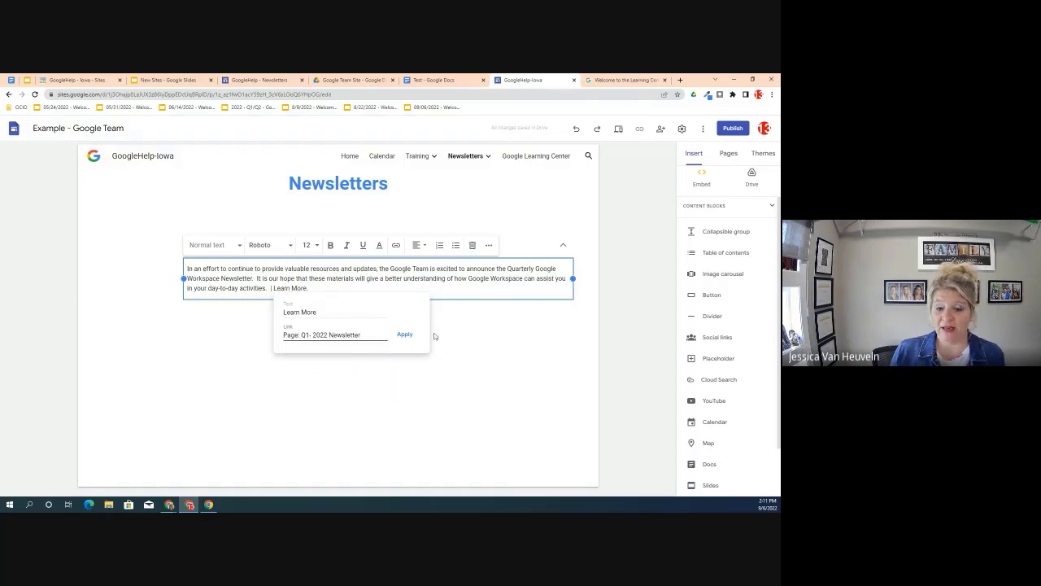
left_click(409, 335)
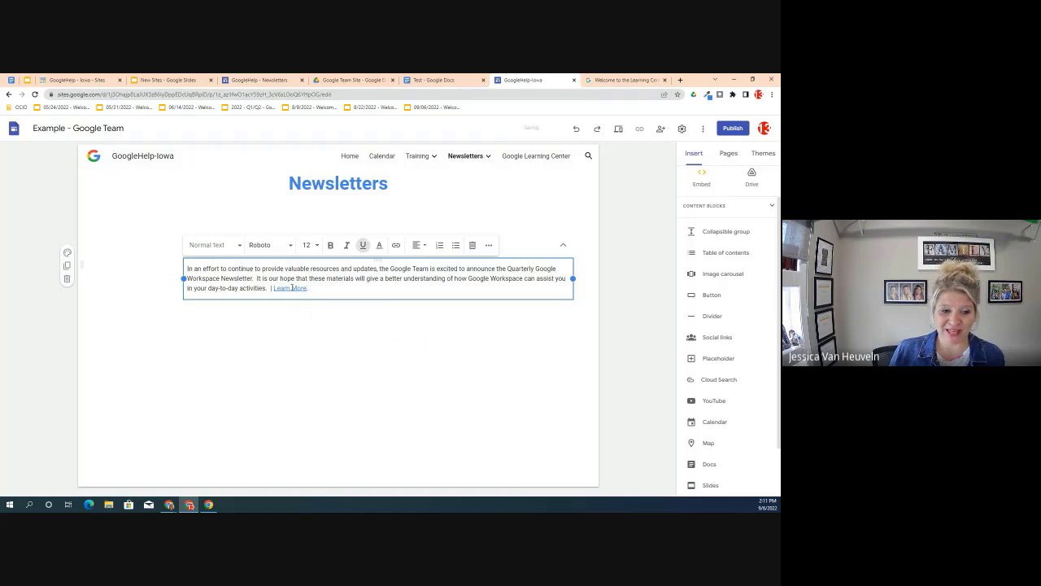
key("ctrl+z")
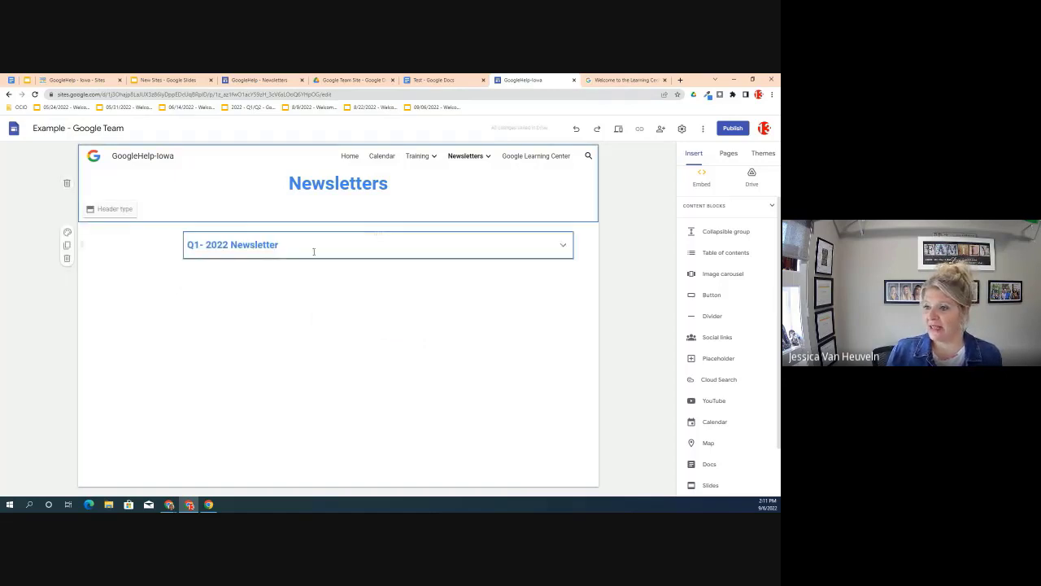
Link the 'Q1- 2022 Newsletter' heading to the Q1- 2022 Newsletter page.
left_click(283, 244)
left_click_drag(283, 244, 186, 244)
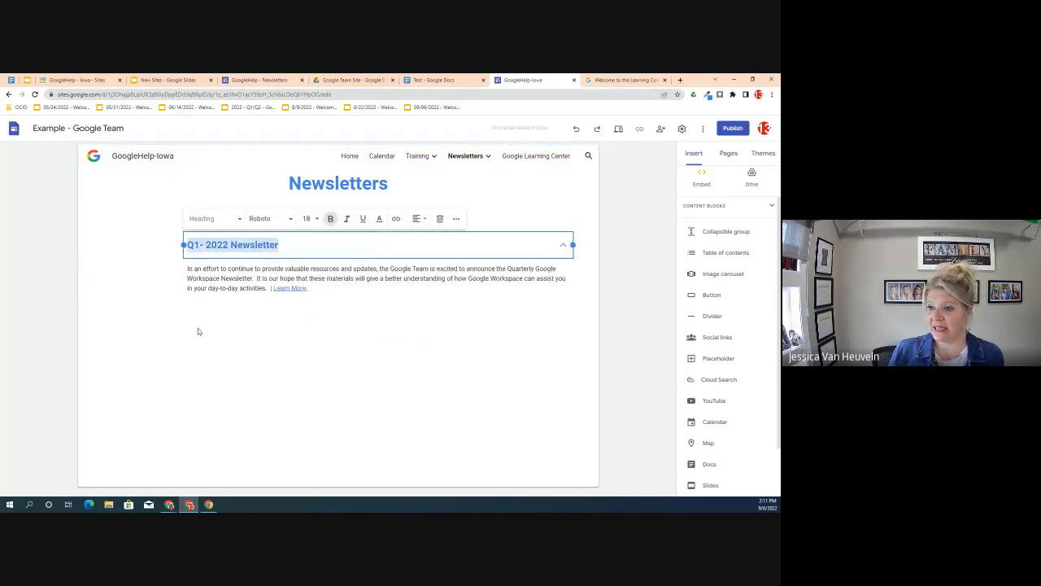
left_click(397, 221)
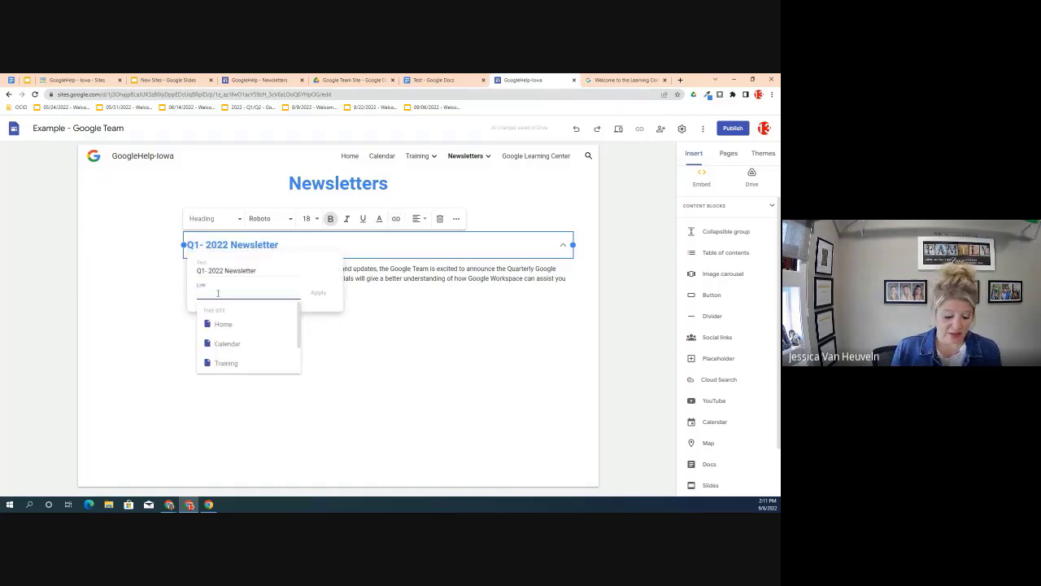
type("Q1")
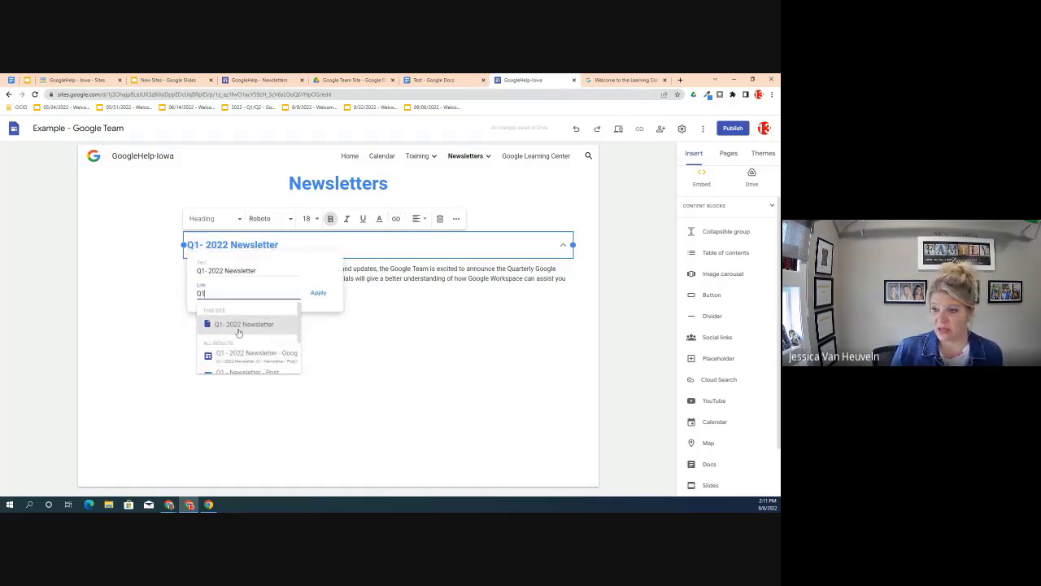
left_click(238, 325)
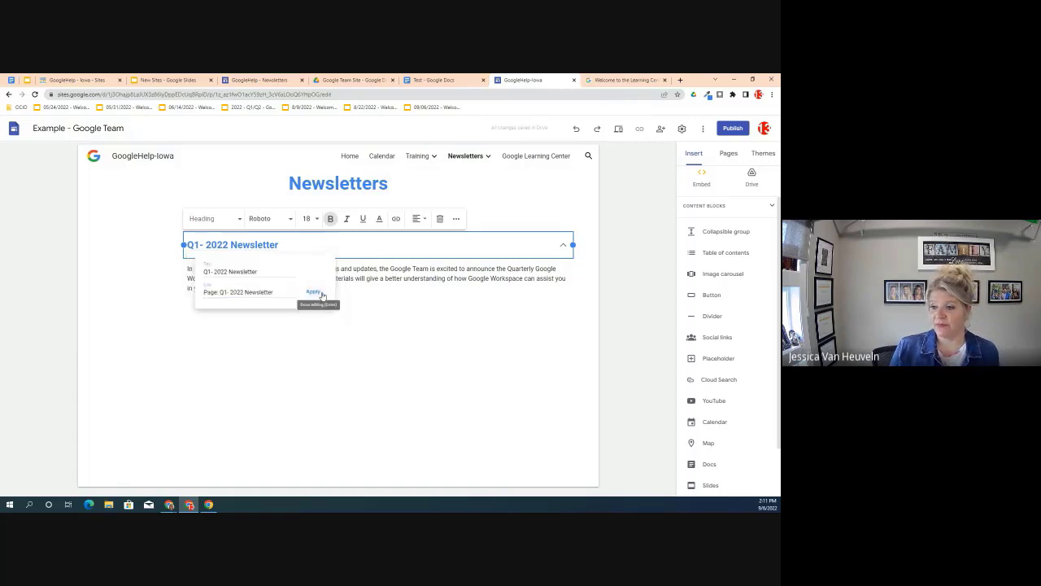
left_click(314, 291)
Expand the group and check where its Learn More link points.
left_click(210, 242)
left_click(227, 244)
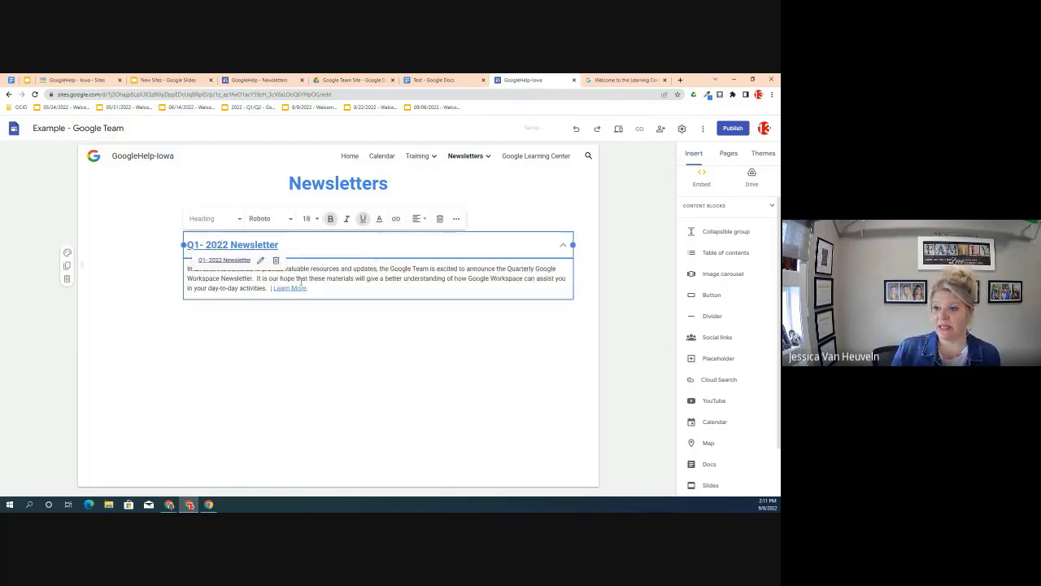
left_click(290, 288)
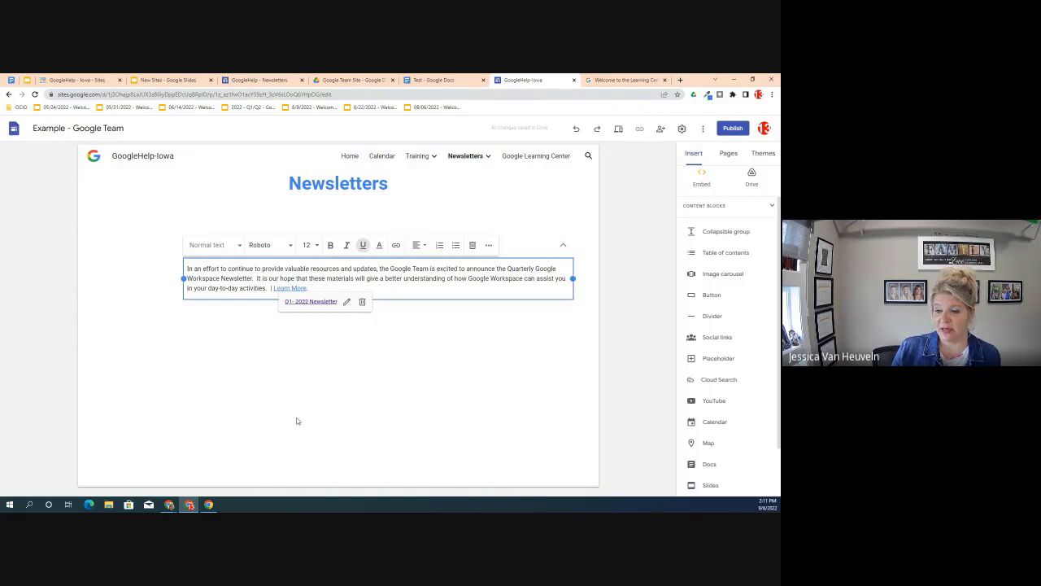
left_click(297, 421)
left_click(563, 244)
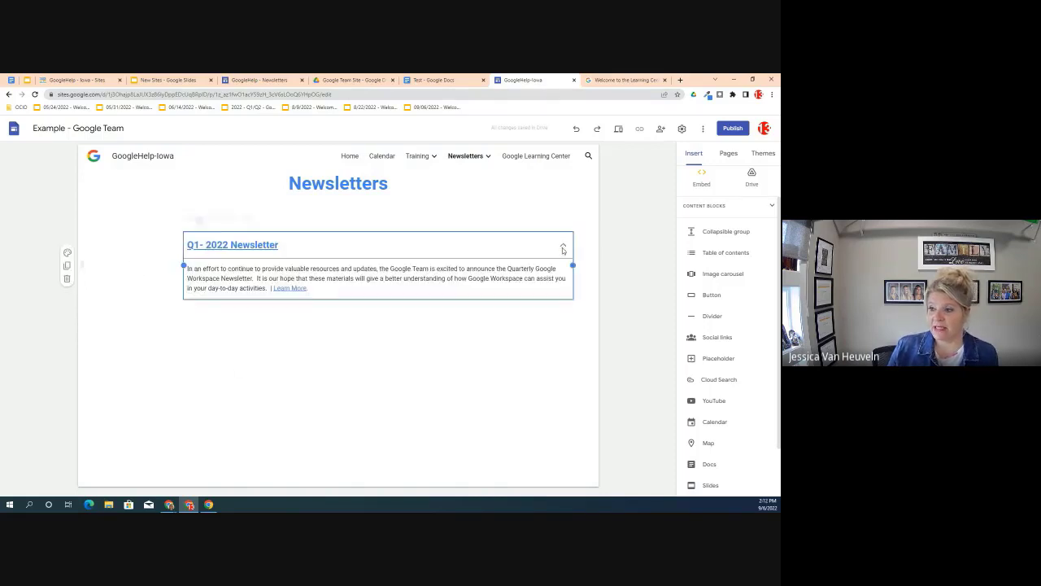
left_click(300, 288)
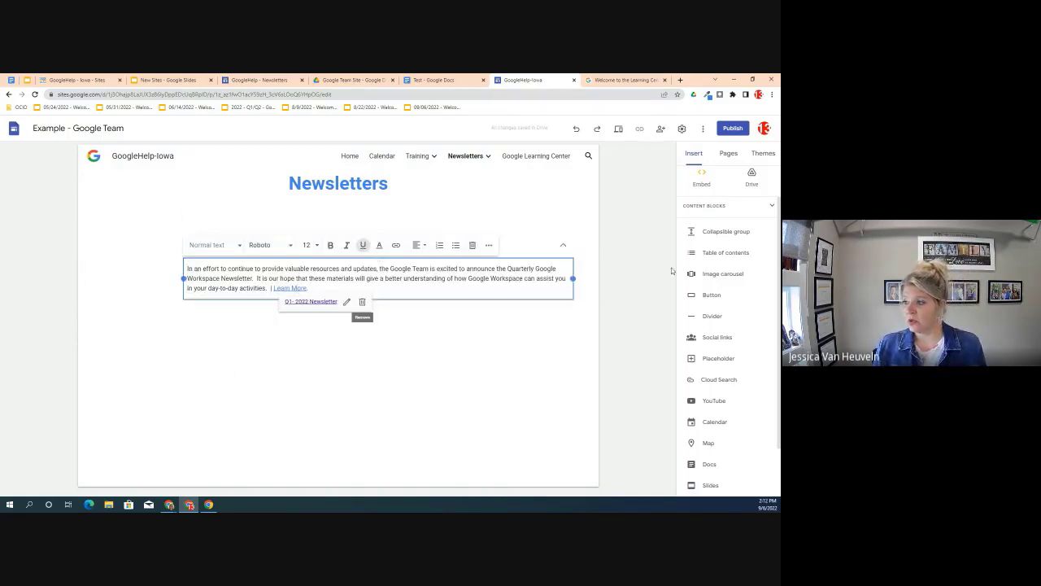
Check Q1- 2022 Newsletter is nested under Newsletters in Pages, then select the group's section.
left_click(729, 154)
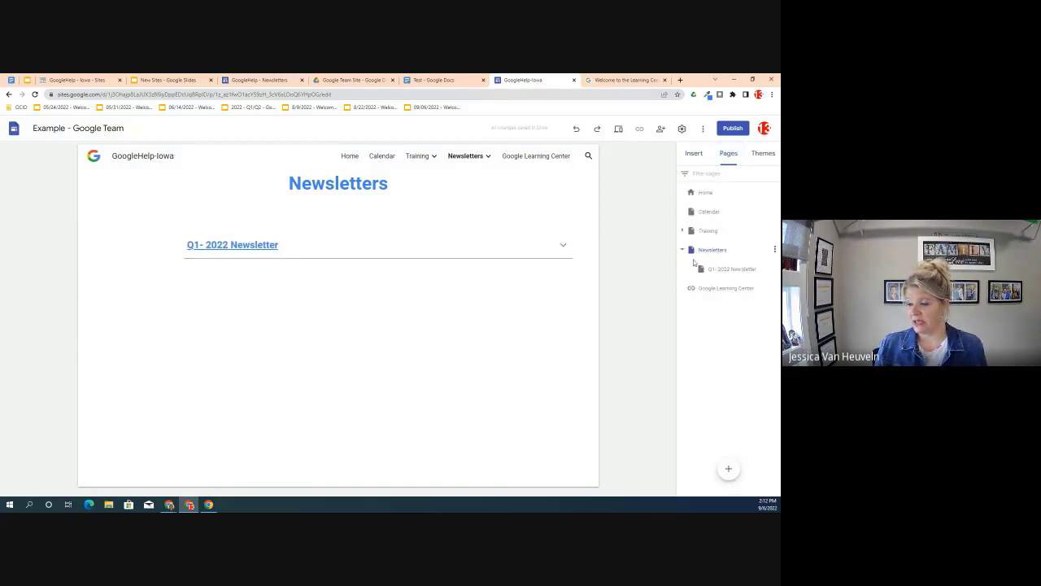
left_click(131, 254)
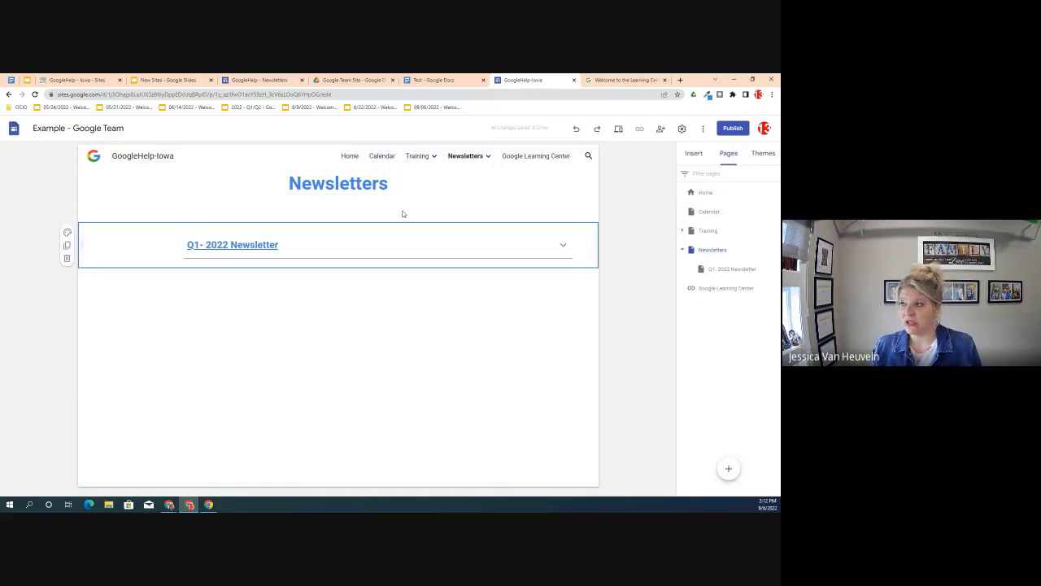
double_click(127, 244)
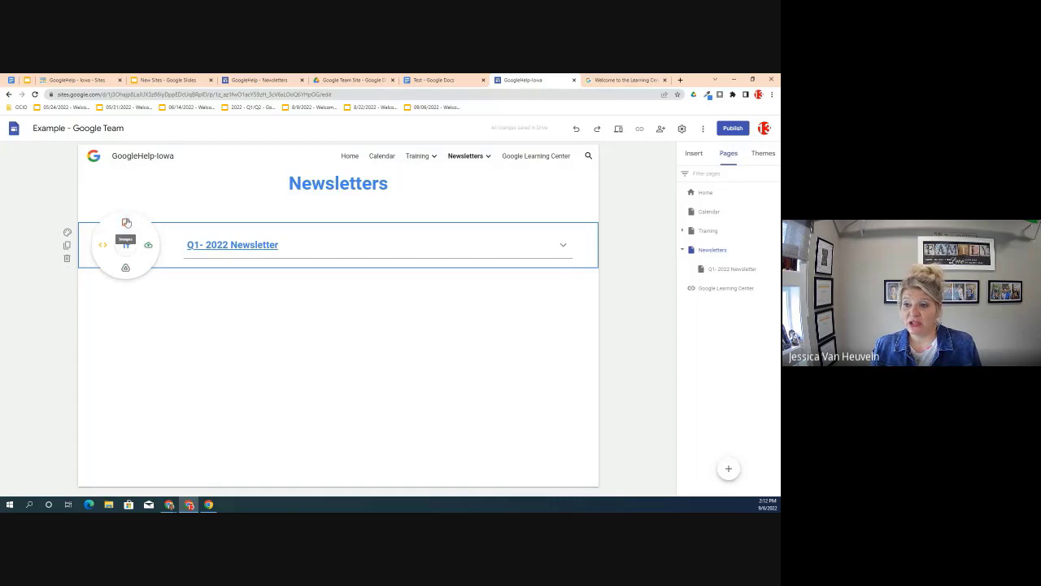
Insert Newsletter.png from Drive, found by searching 'Newsletter', beside the collapsible group.
left_click(126, 222)
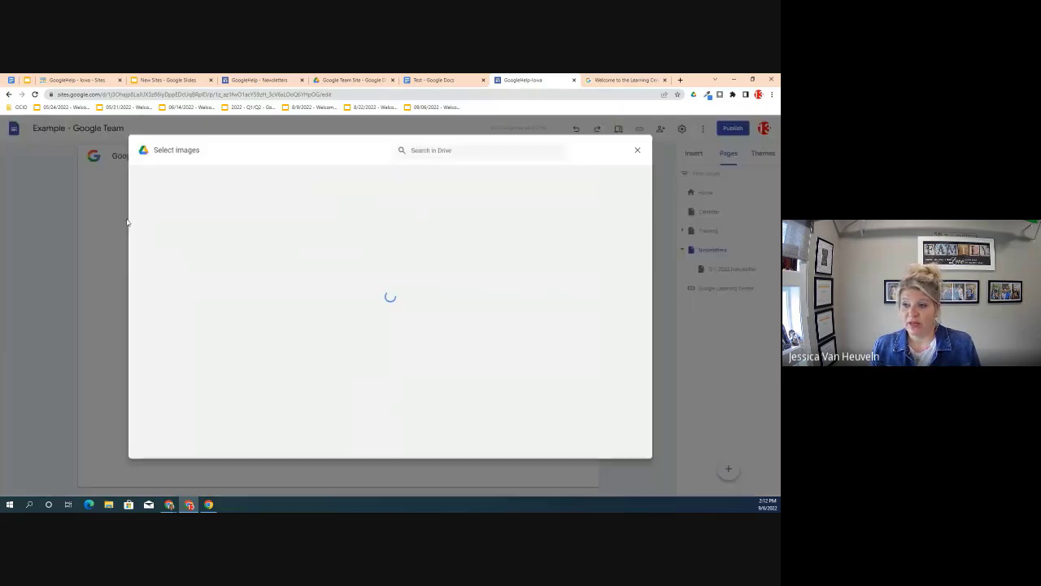
left_click(292, 154)
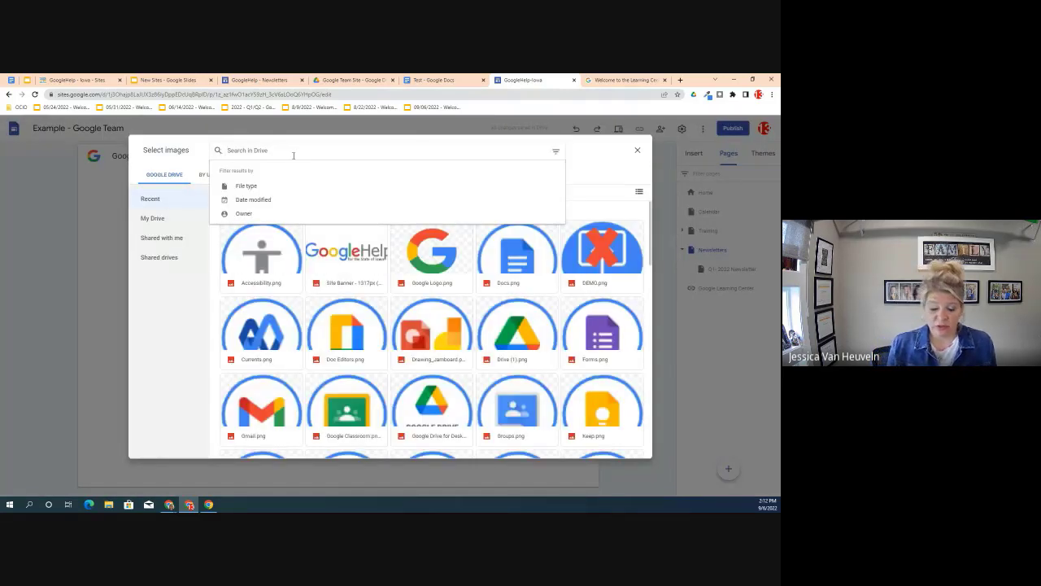
type("News")
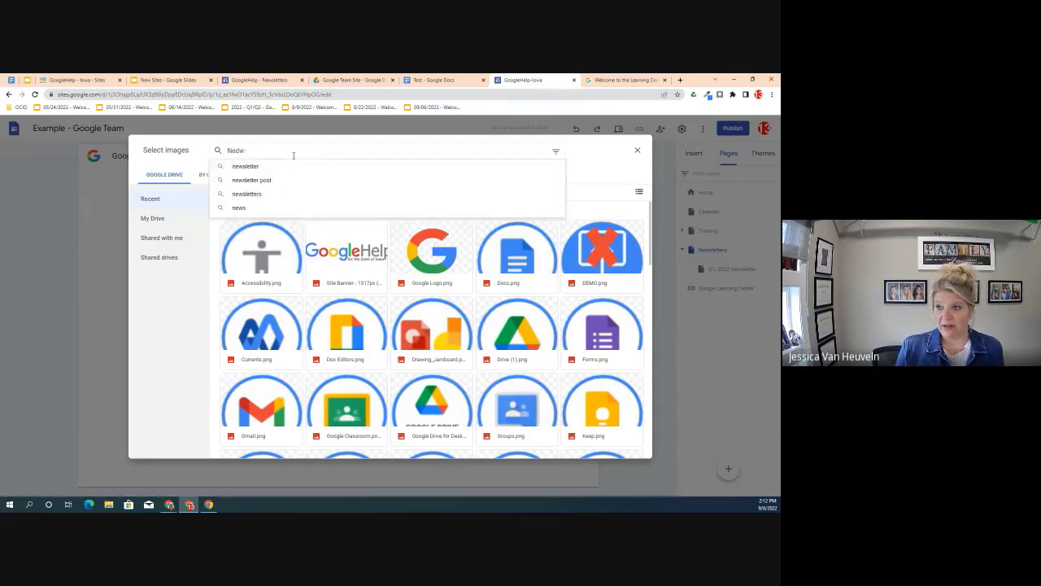
type("letter")
key("Return")
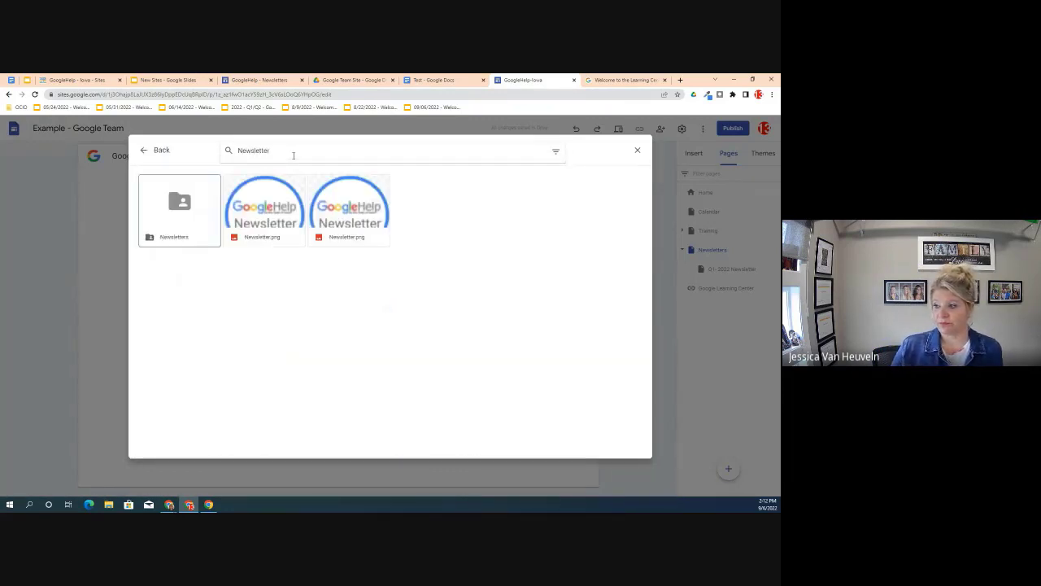
left_click(269, 221)
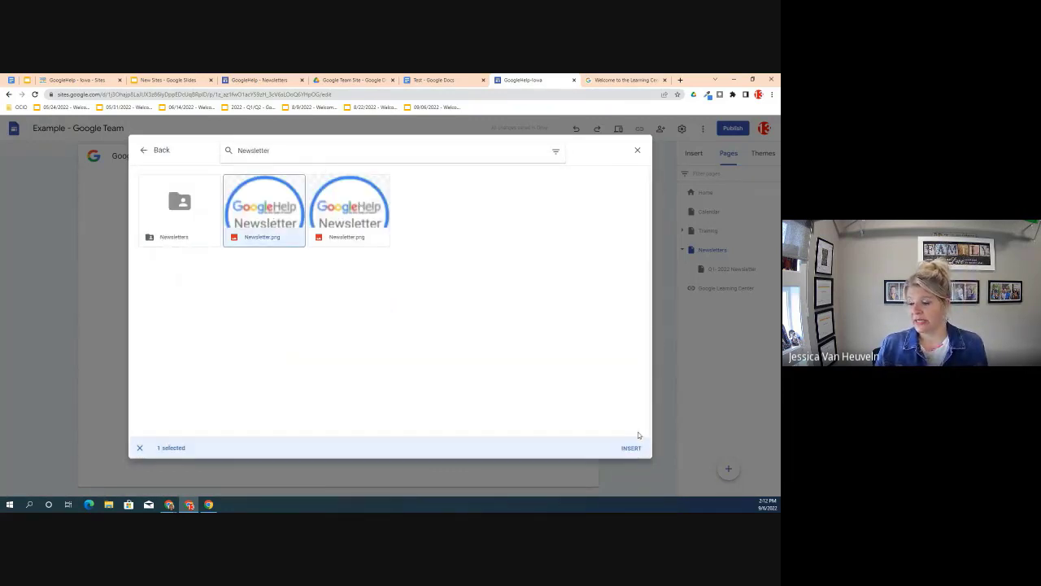
left_click(632, 448)
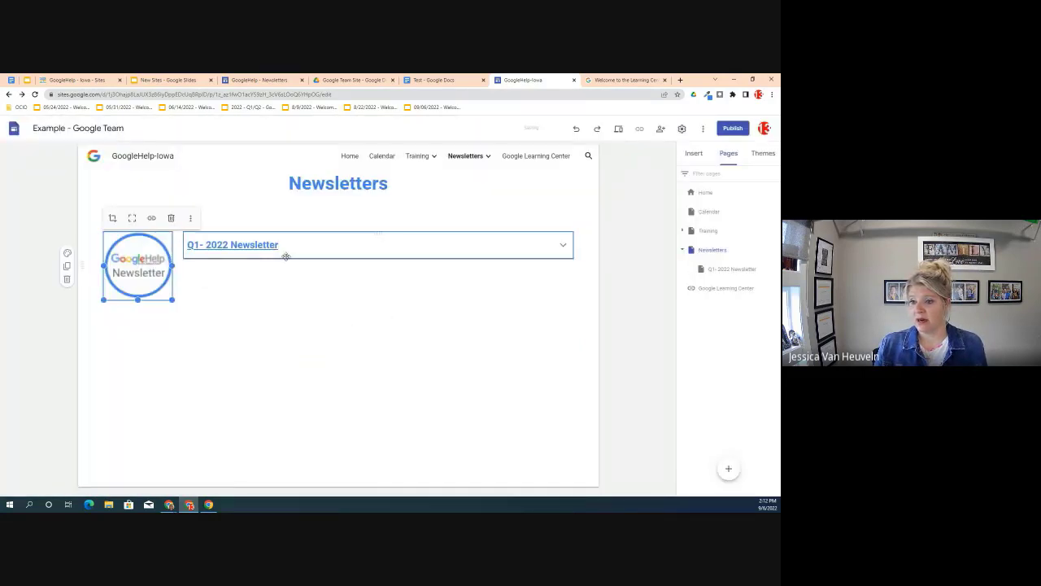
Resize the Newsletter image to match the Q1- 2022 Newsletter group.
left_click_drag(171, 297, 140, 303)
left_click(244, 288)
left_click(151, 288)
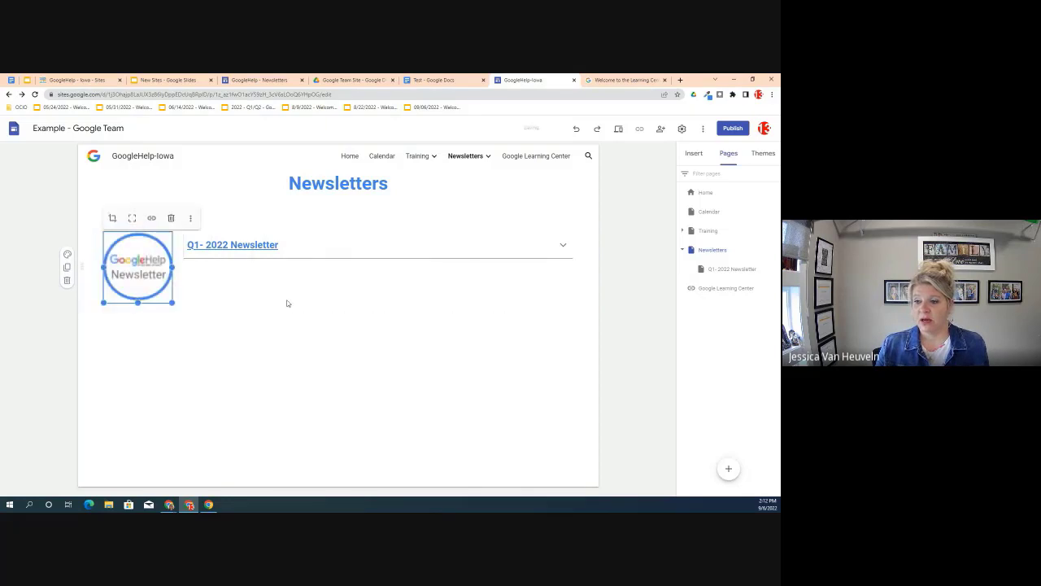
left_click(288, 302)
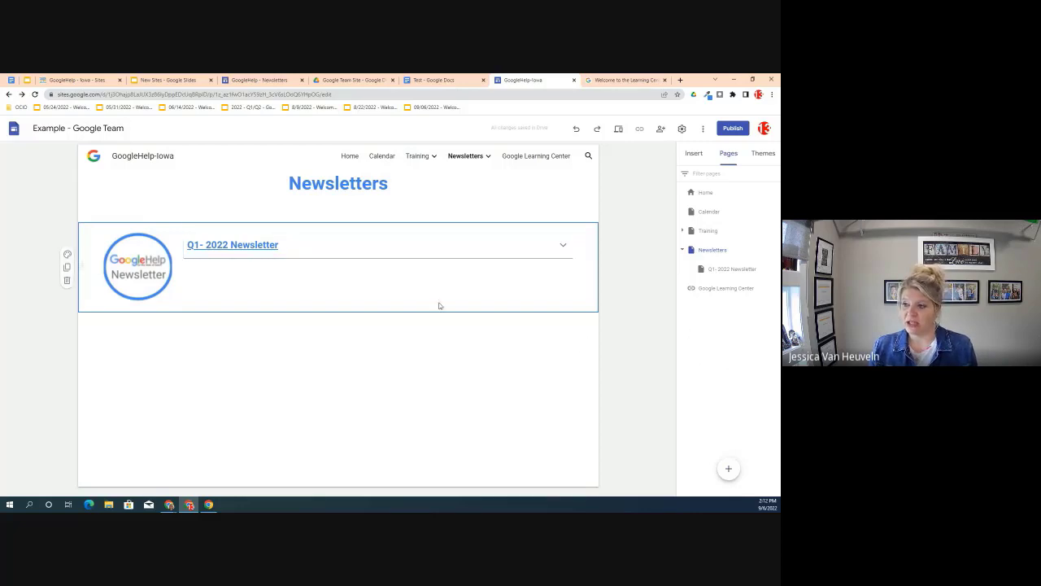
left_click(350, 244)
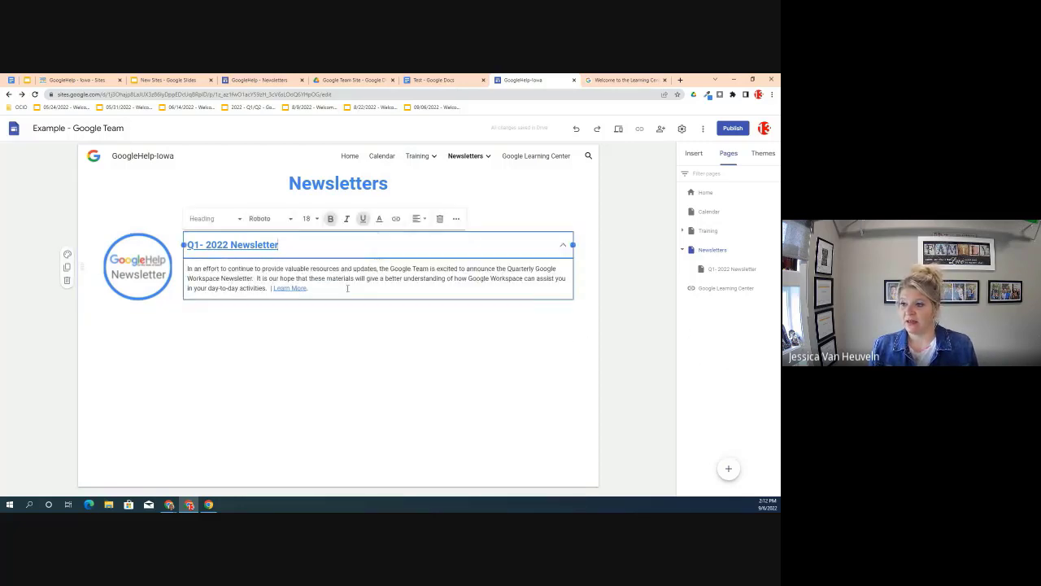
left_click(170, 322)
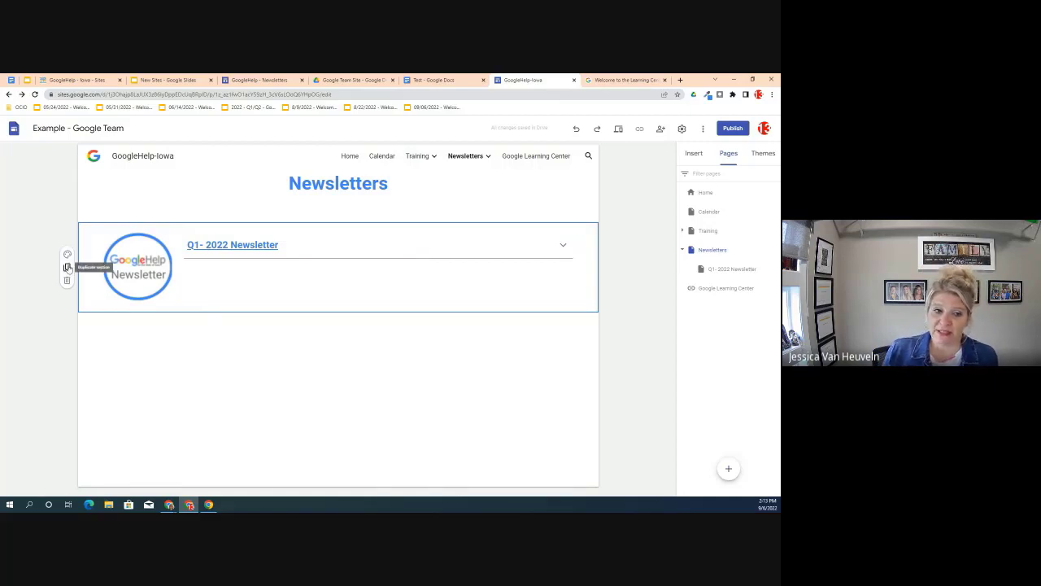
Duplicate the newsletter section and start changing the copy's heading link text from Q1 to Q2.
left_click(68, 268)
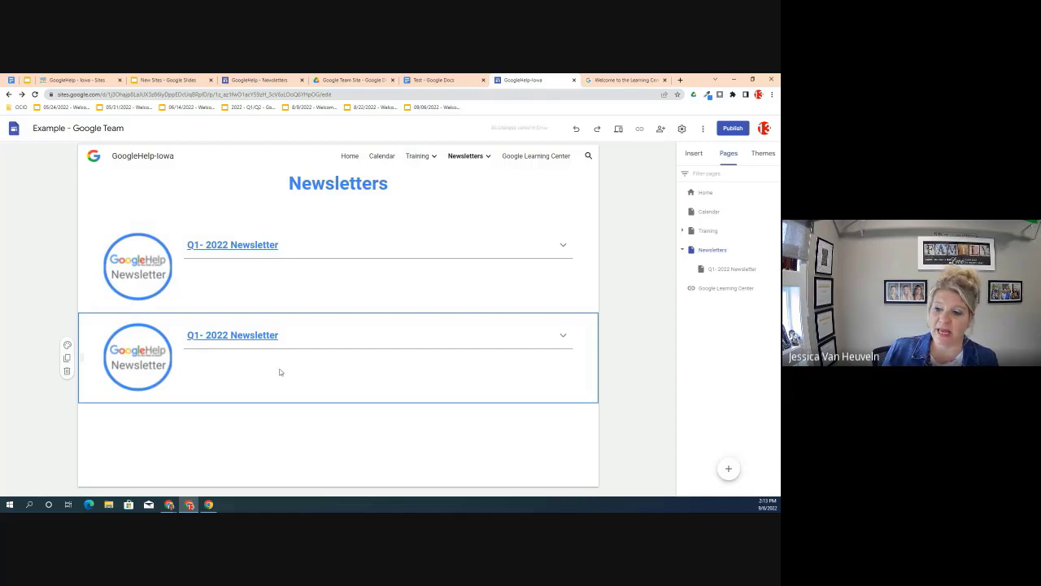
left_click(197, 334)
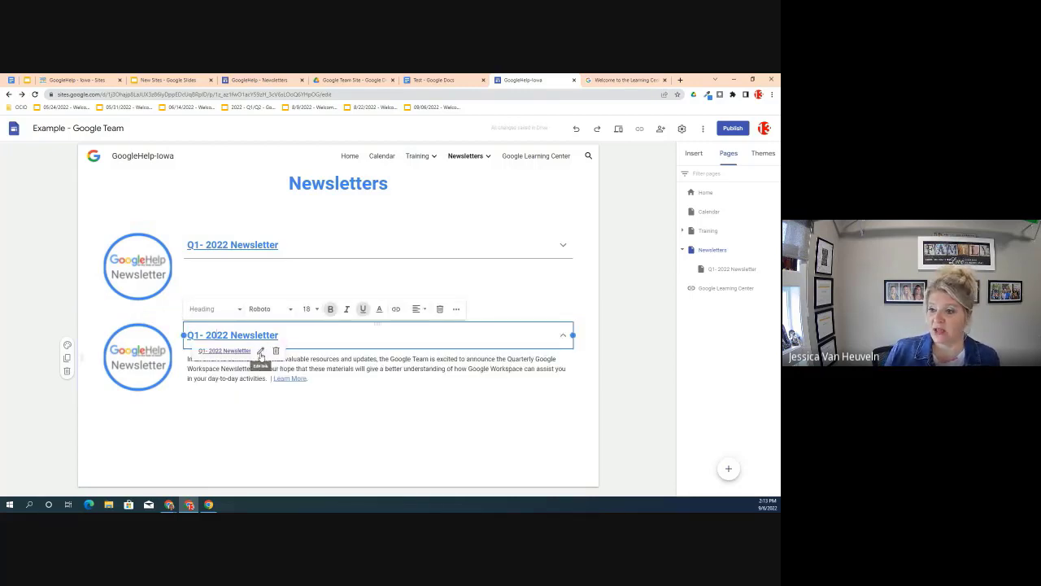
left_click(260, 356)
left_click(202, 361)
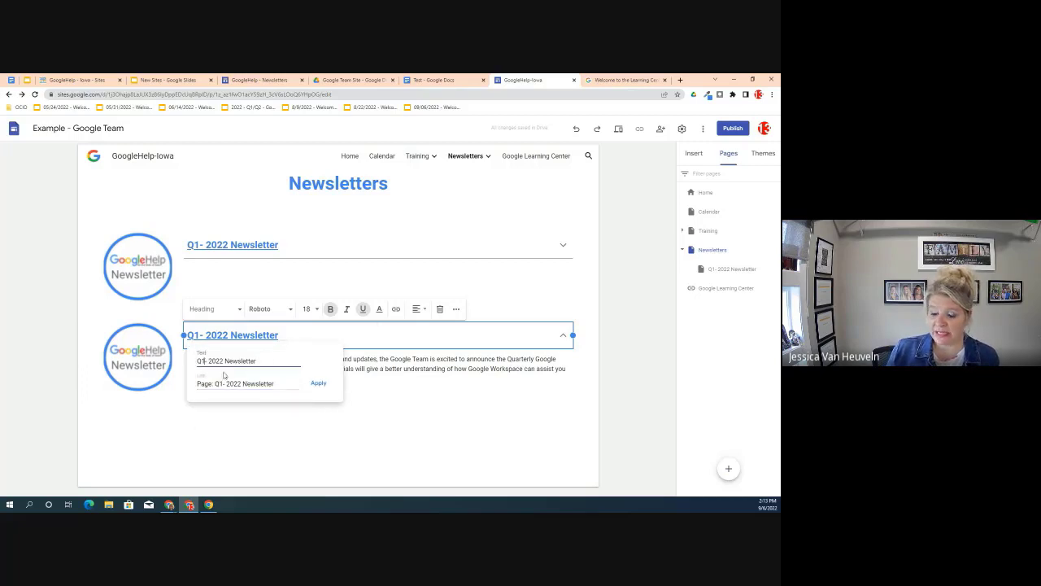
key("BackSpace")
type("2")
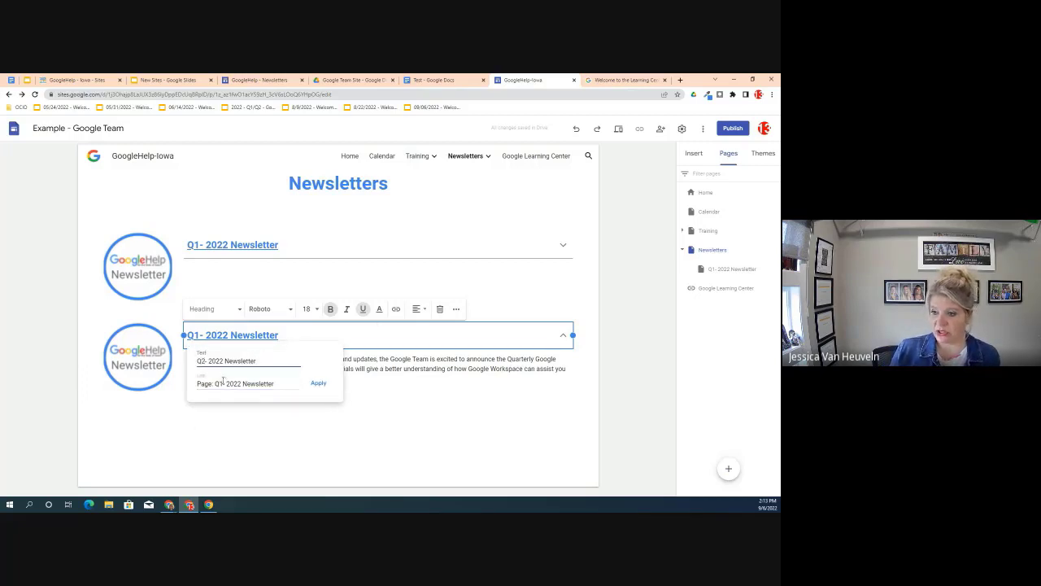
Abandon the Q2 link edit, expand the second section, and select its Q1- 2022 Newsletter heading.
left_click_drag(289, 386, 175, 380)
type("Q2")
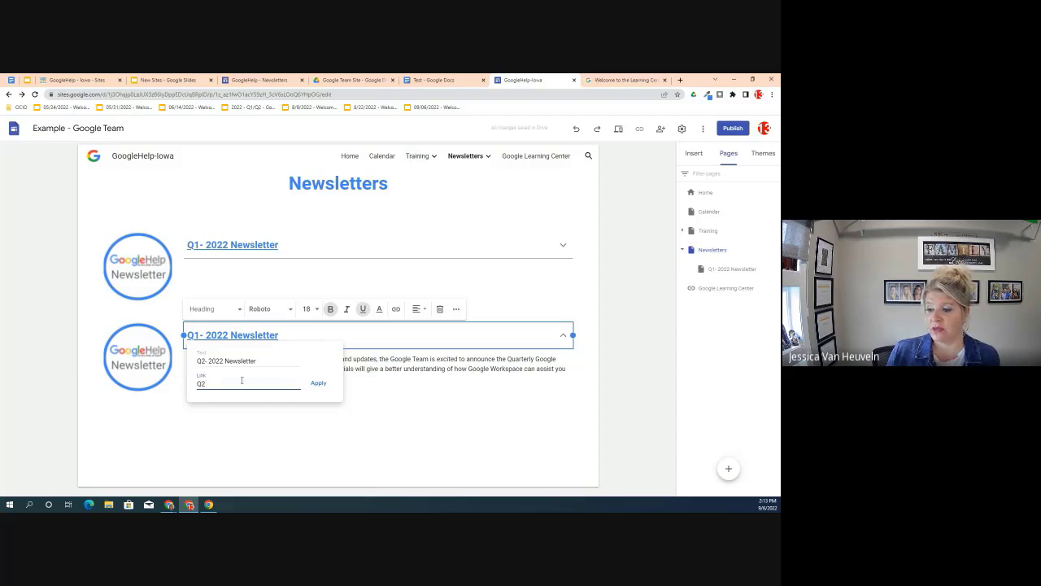
left_click_drag(262, 382, 145, 372)
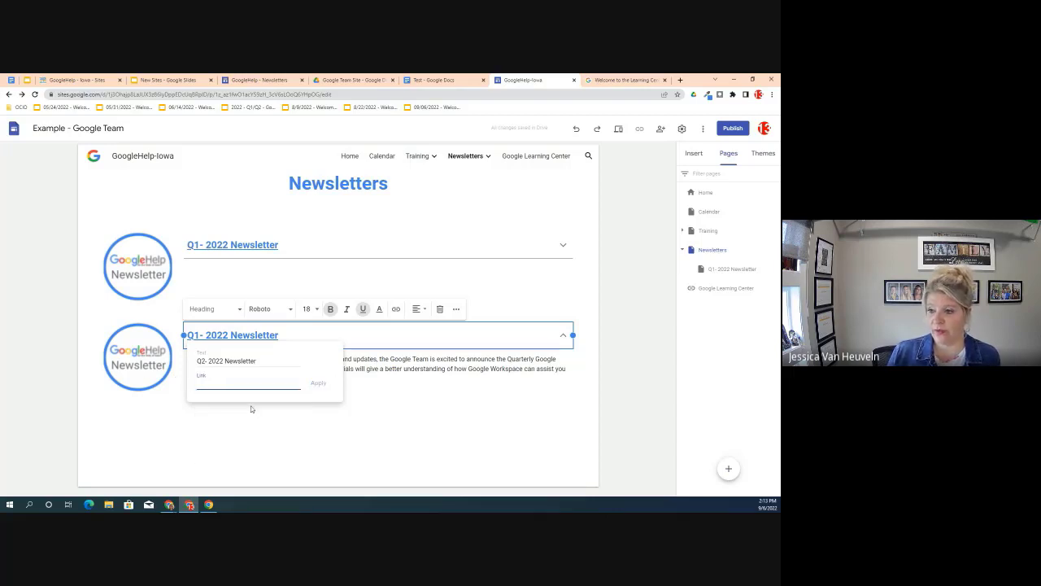
left_click(240, 335)
left_click(241, 334)
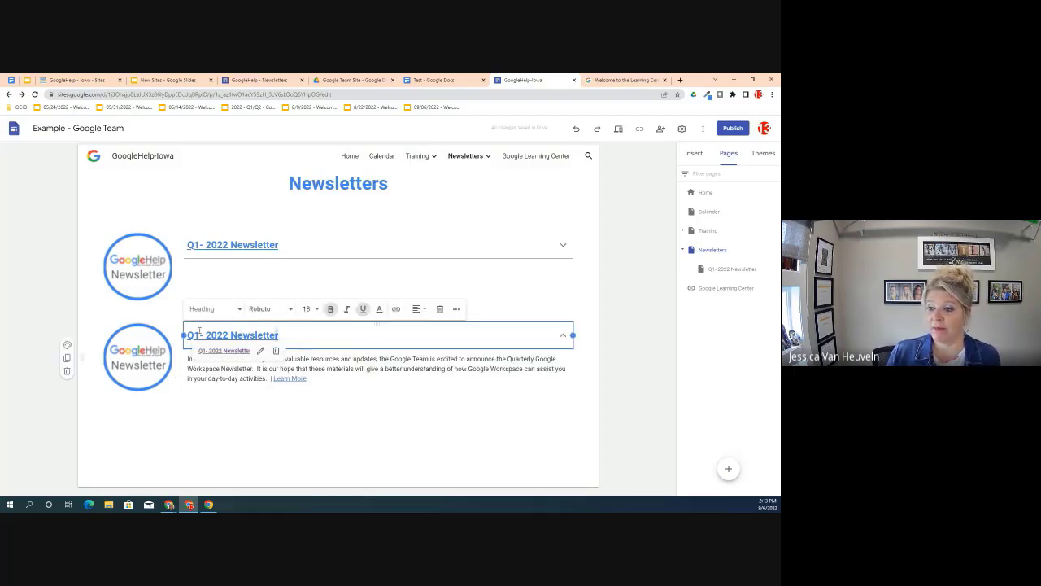
left_click_drag(199, 331, 284, 331)
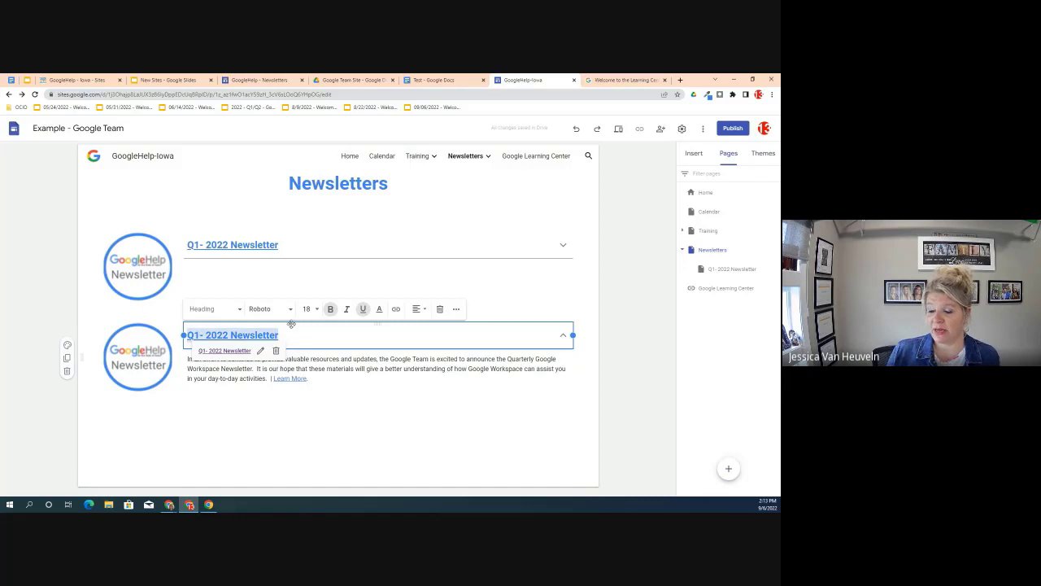
Color the selected heading text yellow.
left_click(380, 309)
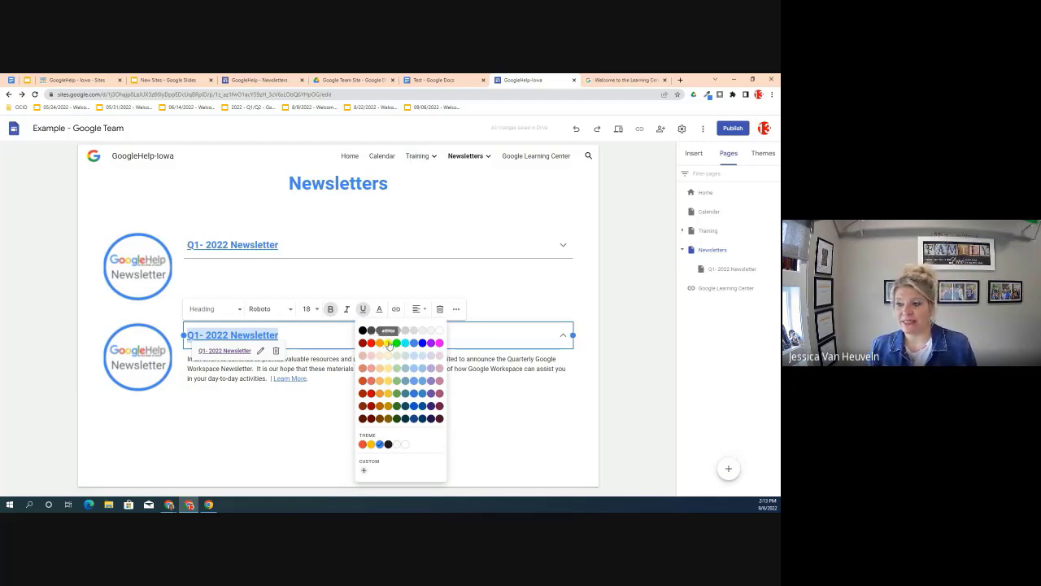
left_click(388, 343)
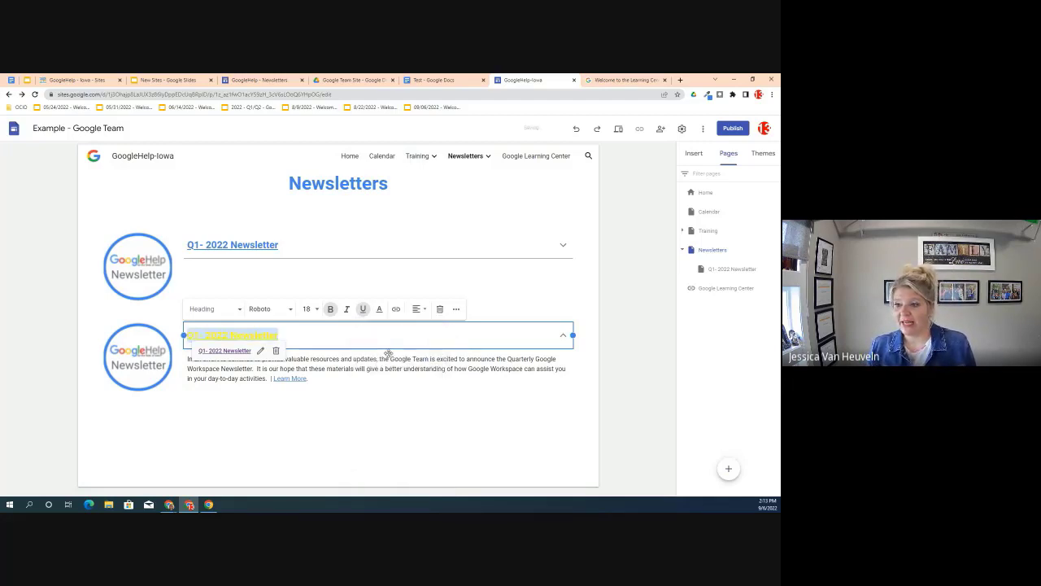
left_click(371, 399)
Expand the section and make the Learn More link text yellow.
left_click(240, 342)
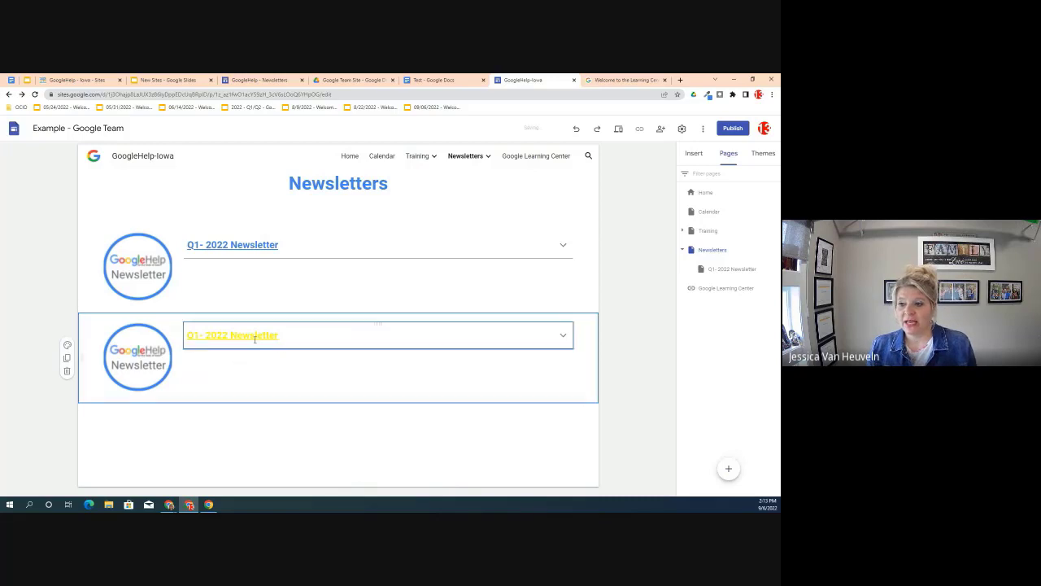
left_click_drag(316, 380, 272, 380)
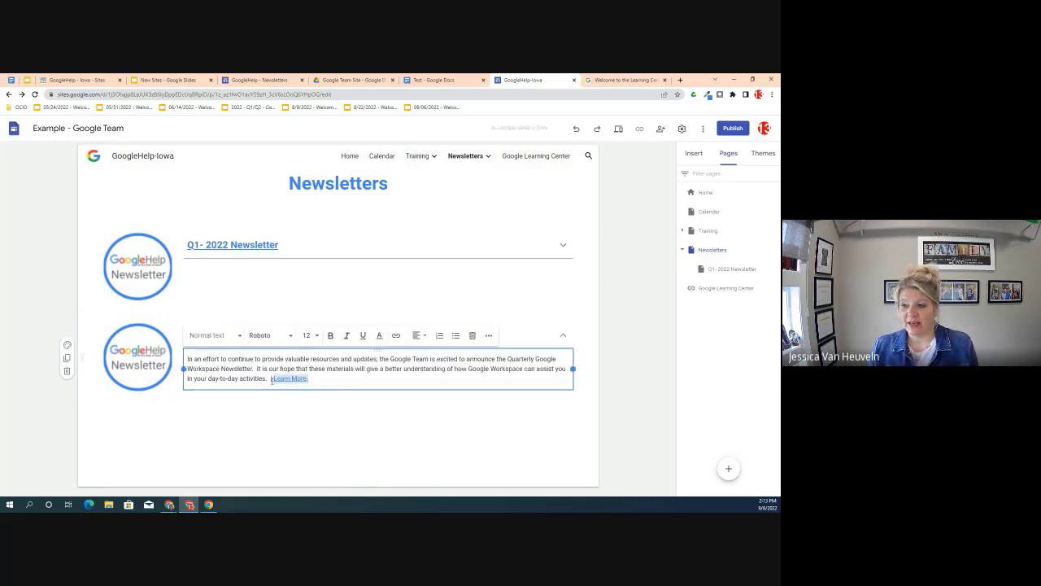
left_click(379, 335)
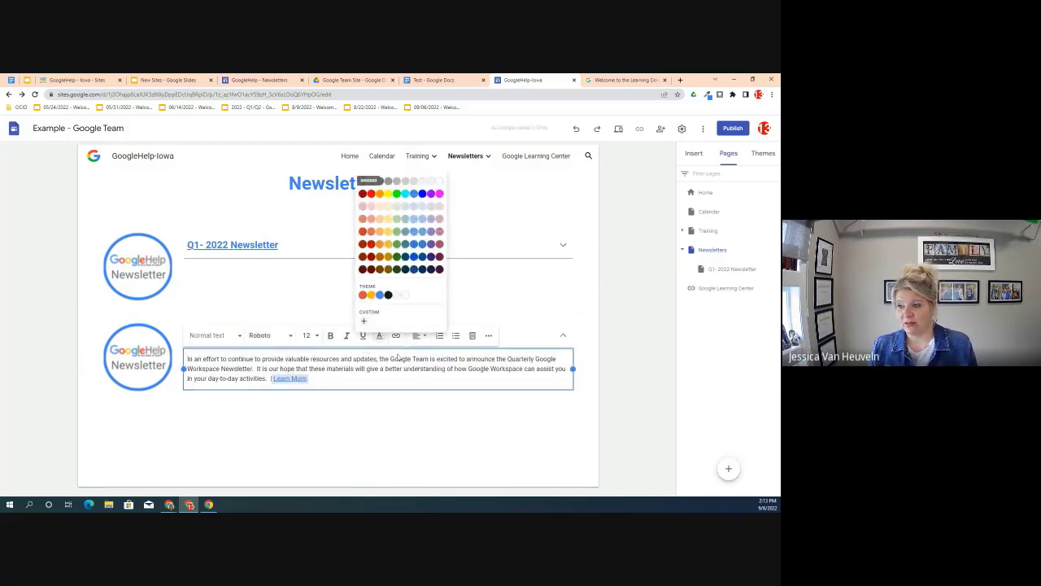
left_click(387, 194)
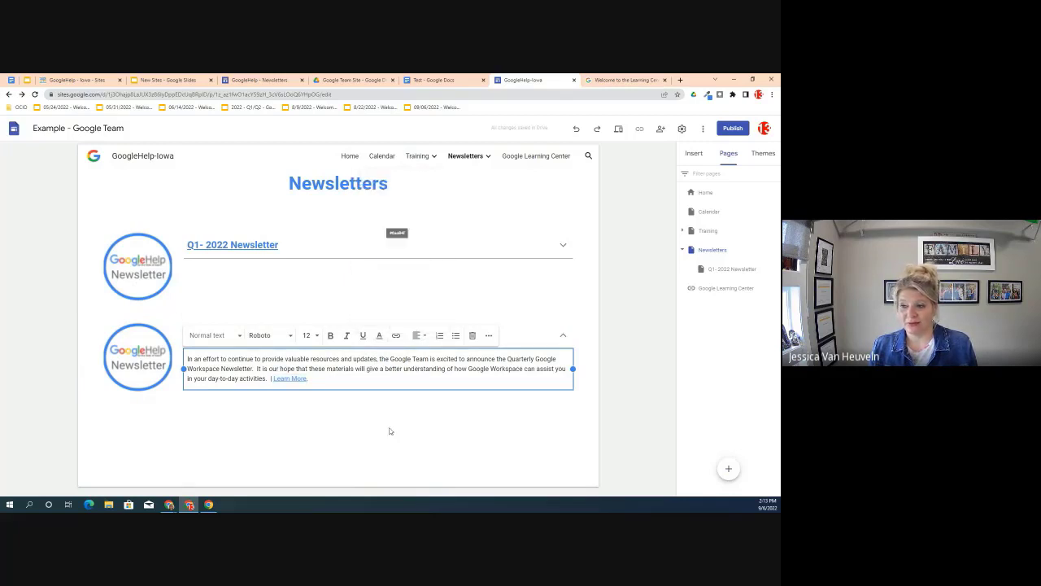
left_click(348, 452)
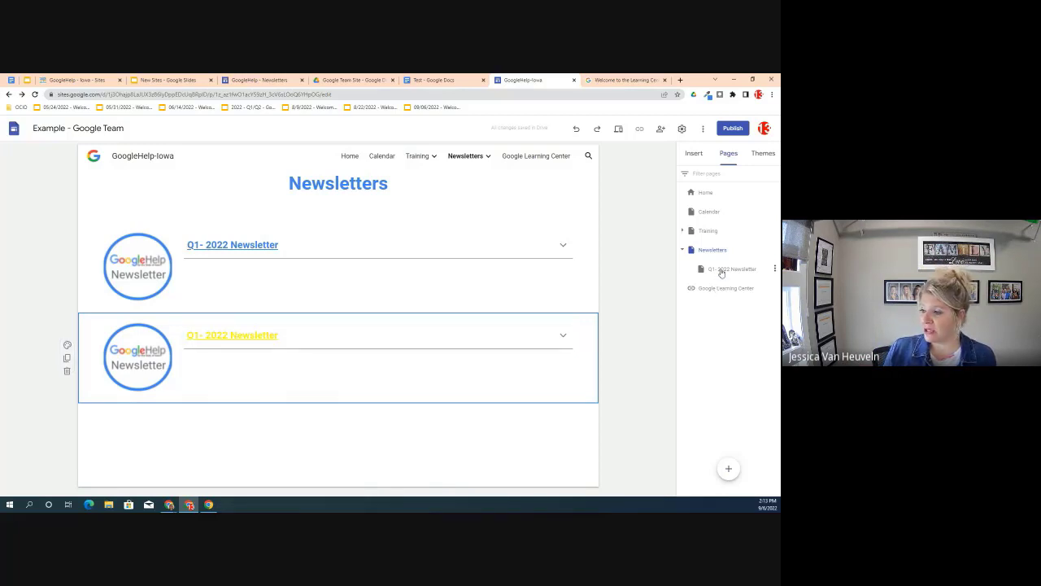
Duplicate the Q1- 2022 Newsletter page from the Pages panel.
left_click(777, 270)
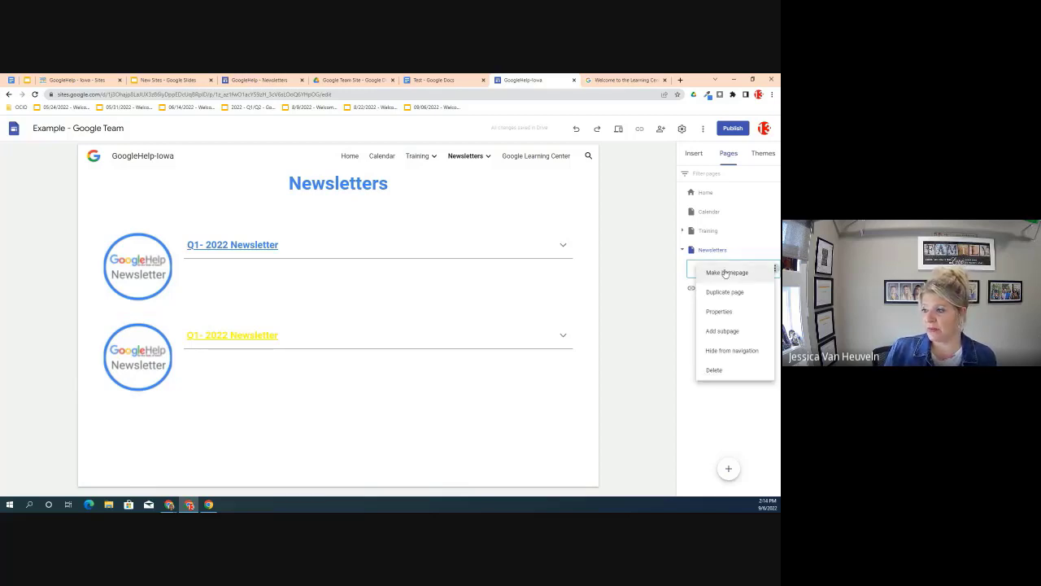
left_click(650, 274)
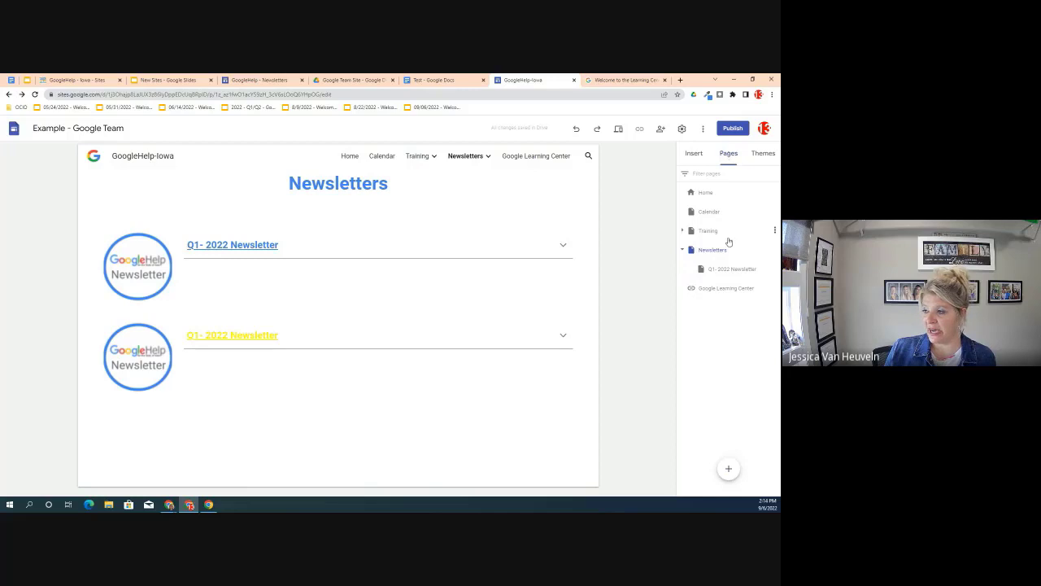
left_click(727, 271)
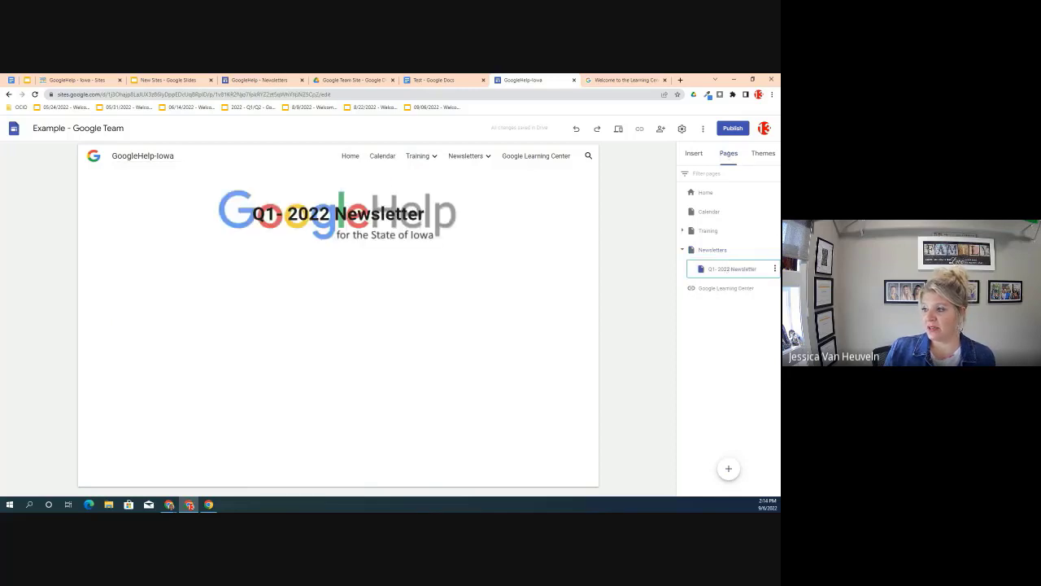
left_click(775, 270)
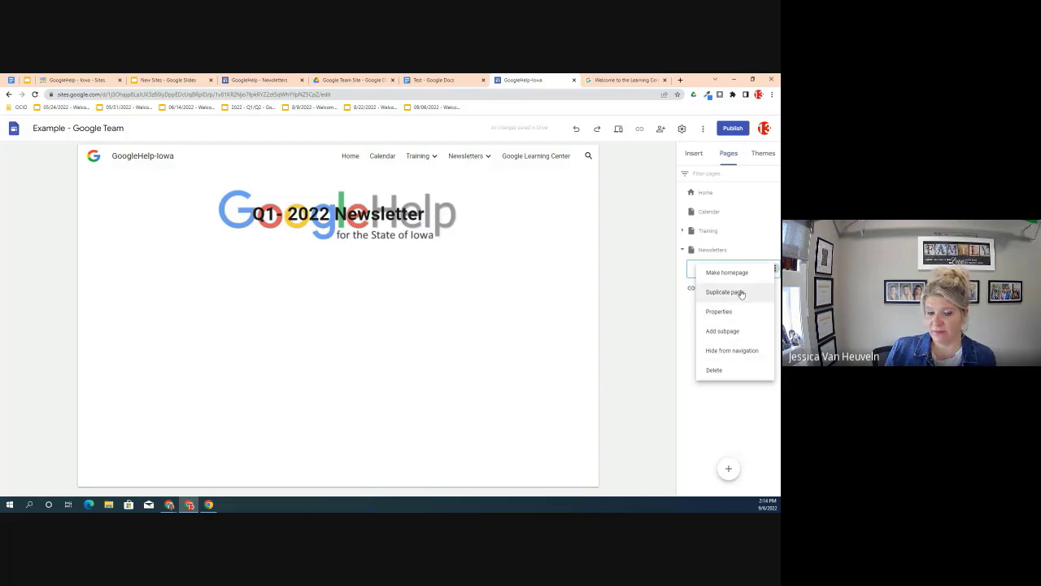
left_click(741, 293)
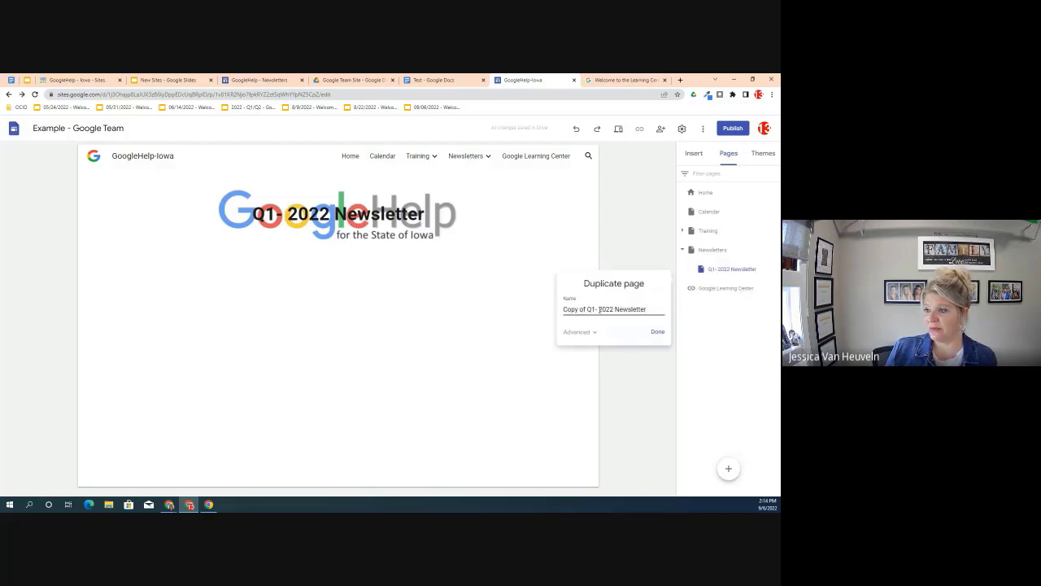
Name the copy Q2 - 2022 Newsletter, confirm it, then go back to Newsletters.
left_click_drag(593, 309, 506, 314)
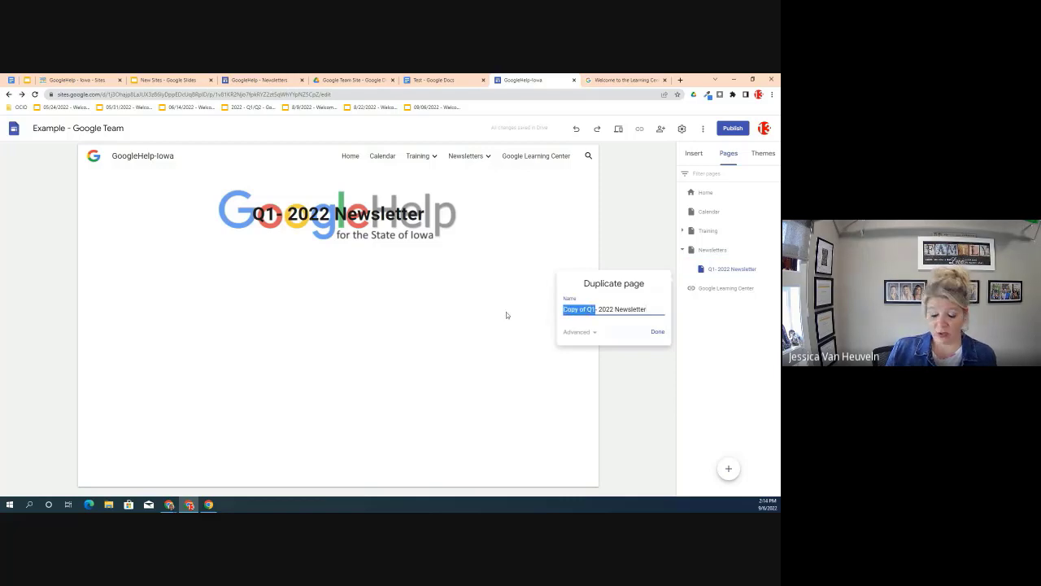
type("Q2")
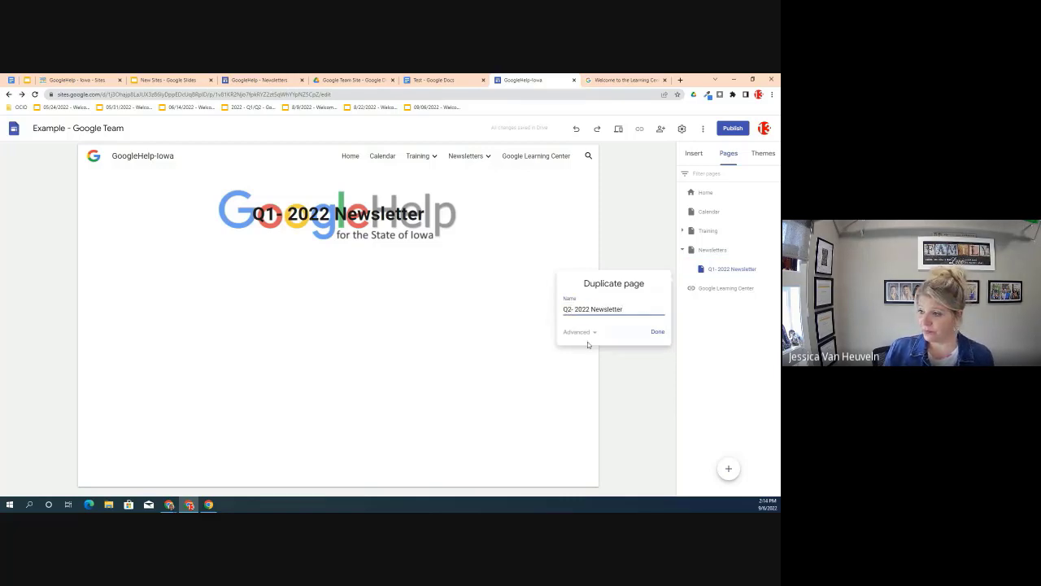
left_click(657, 332)
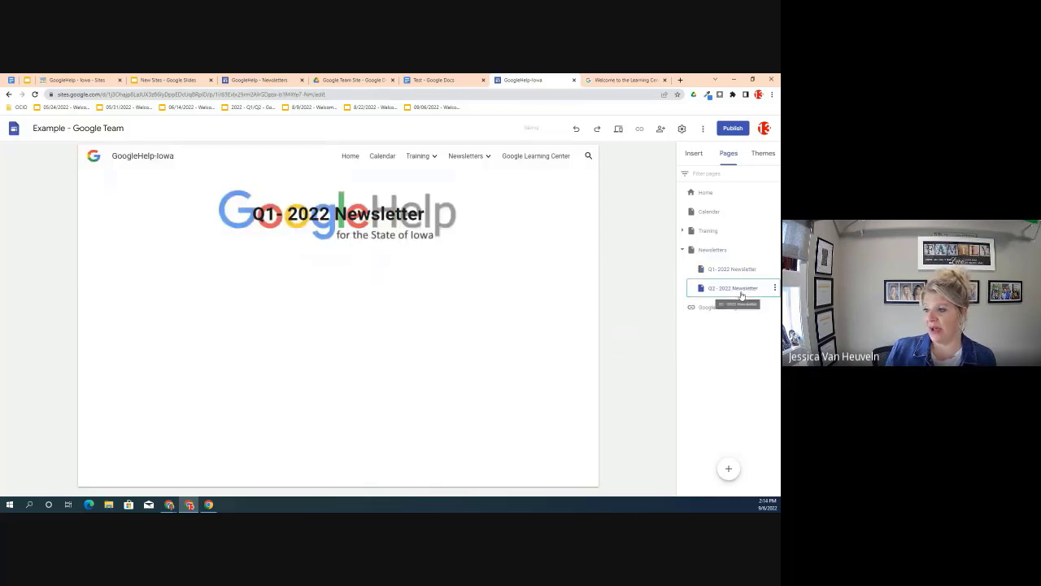
left_click(741, 296)
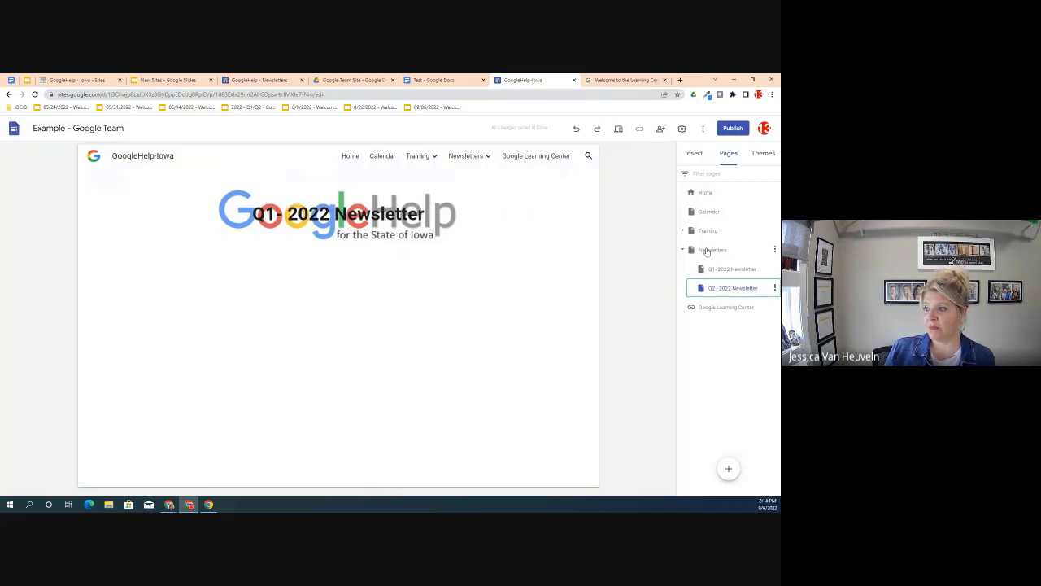
left_click(707, 251)
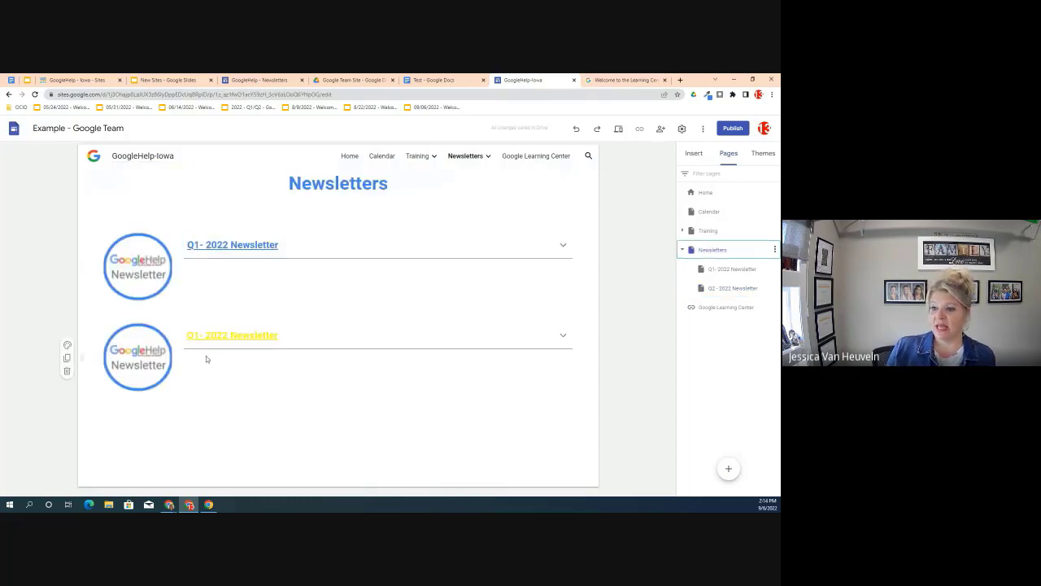
Change the second section's heading to Q2 - 2022 Newsletter, linked to the Q2 page.
left_click(205, 336)
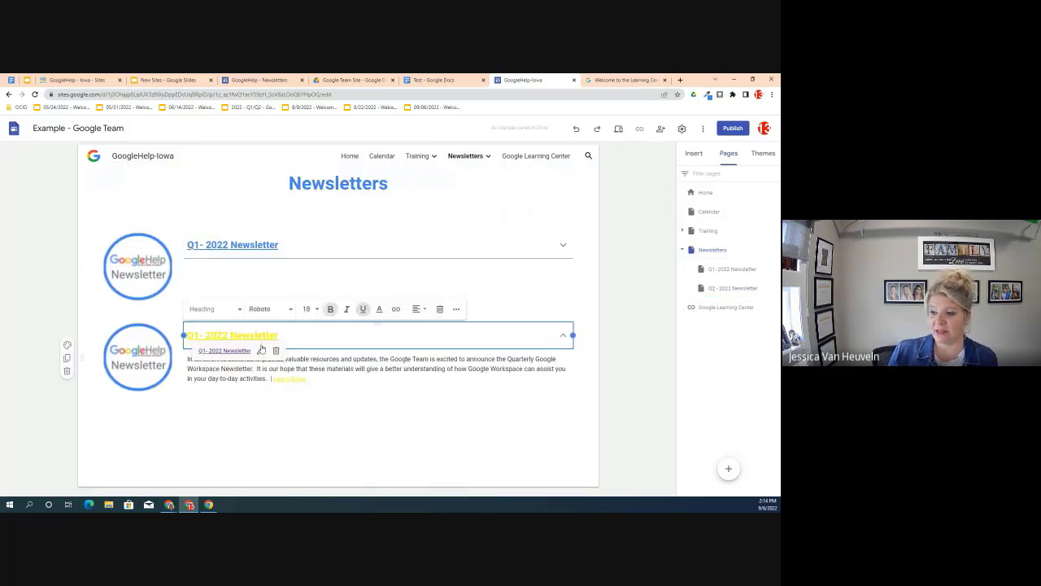
left_click(262, 352)
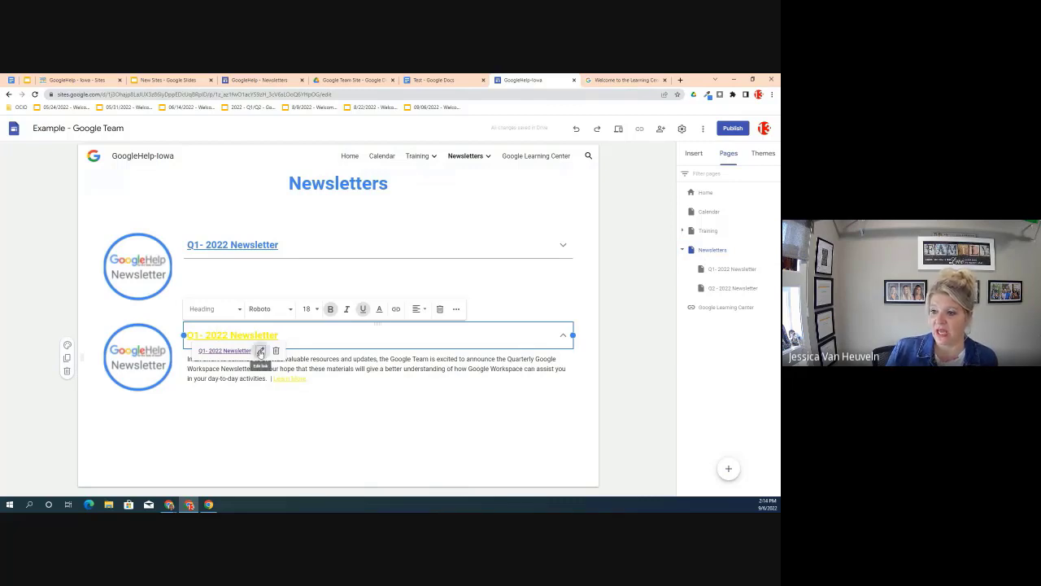
left_click_drag(281, 386, 94, 366)
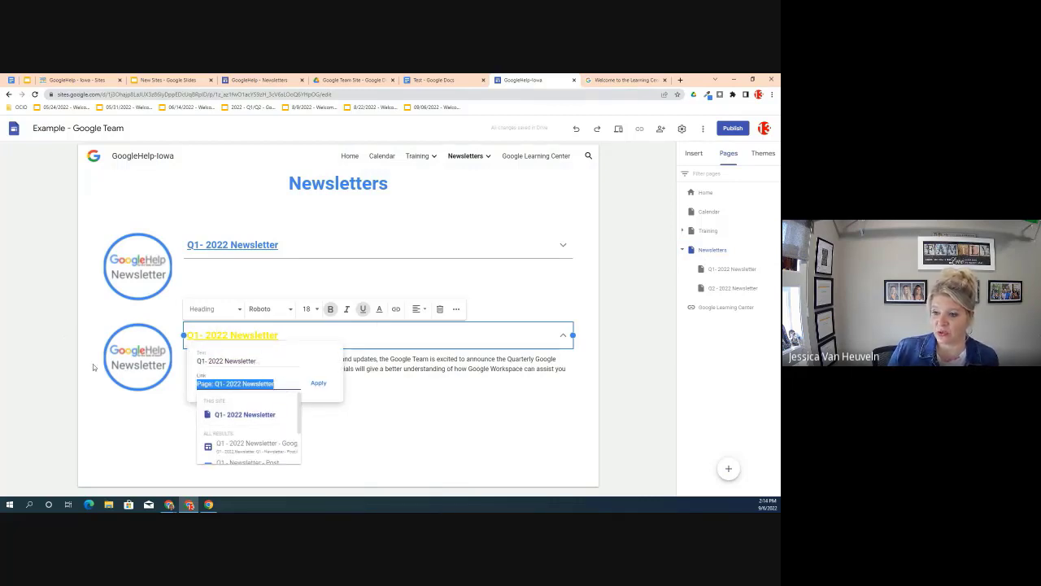
type("Q2")
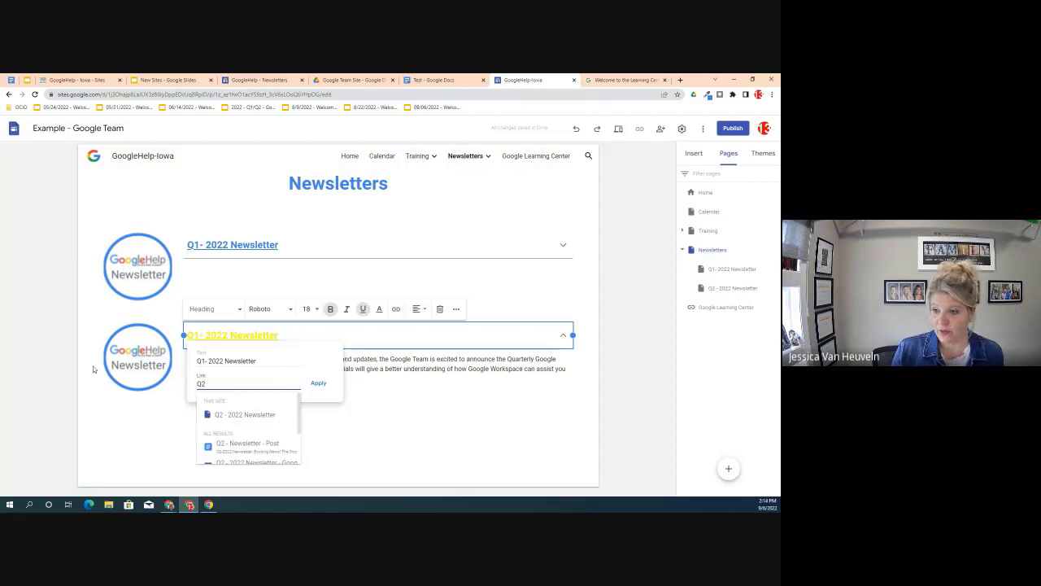
left_click(226, 417)
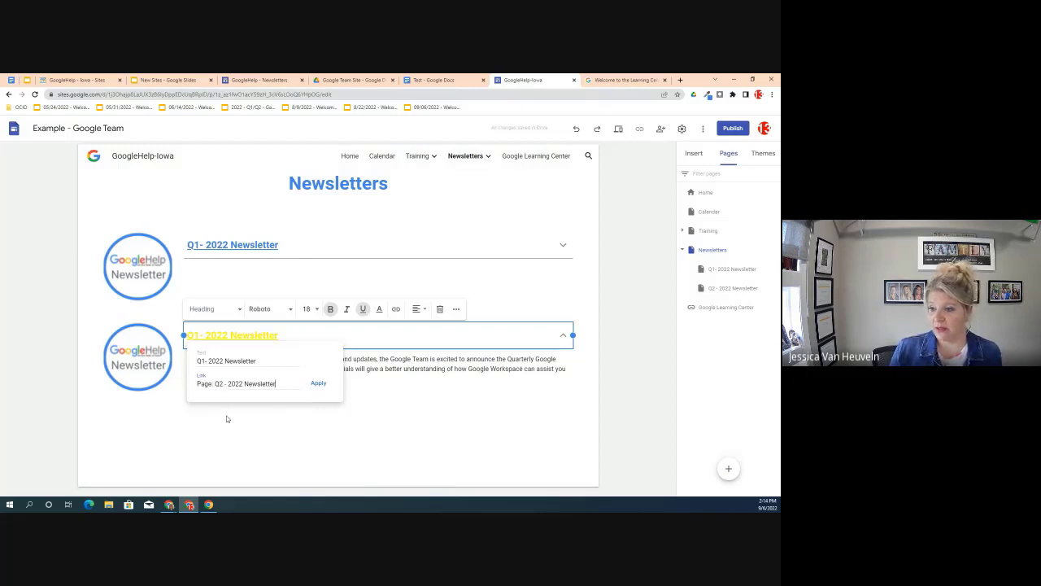
left_click(205, 360)
key("BackSpace")
type("2")
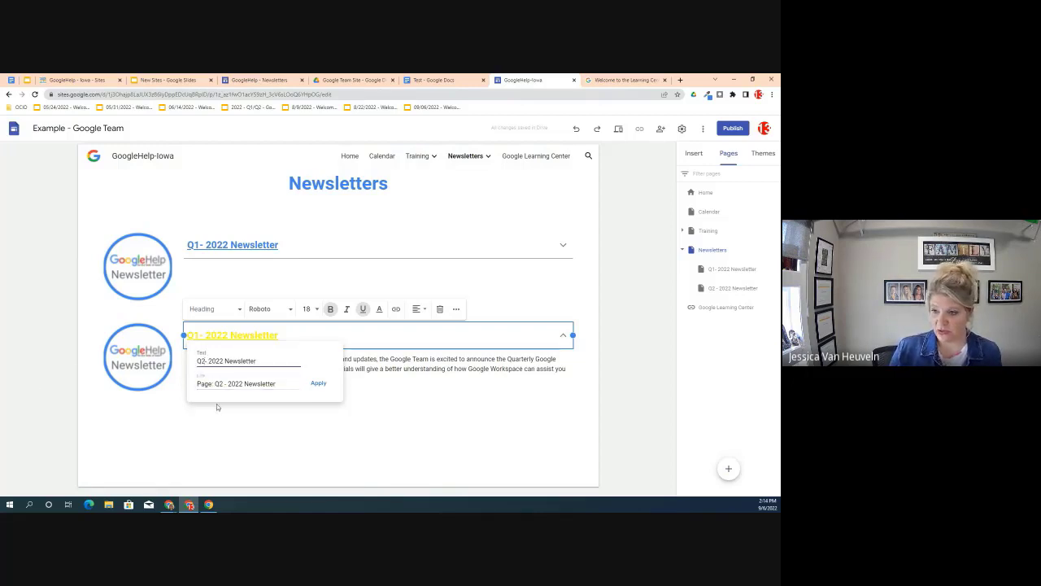
left_click(322, 383)
Point the Learn More link to the Q2 - 2022 Newsletter page.
left_click(281, 379)
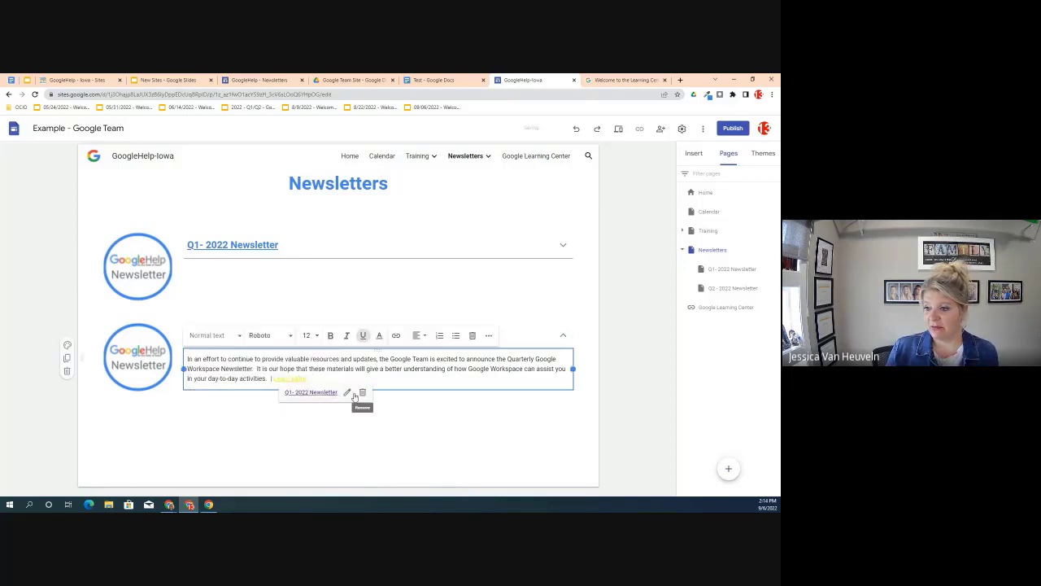
left_click(347, 393)
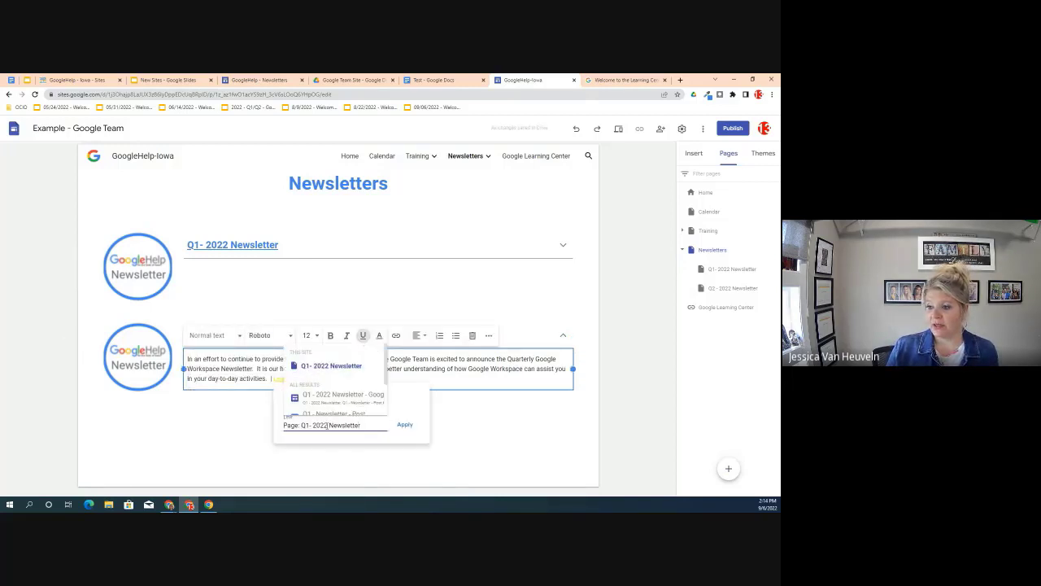
left_click_drag(361, 425, 214, 438)
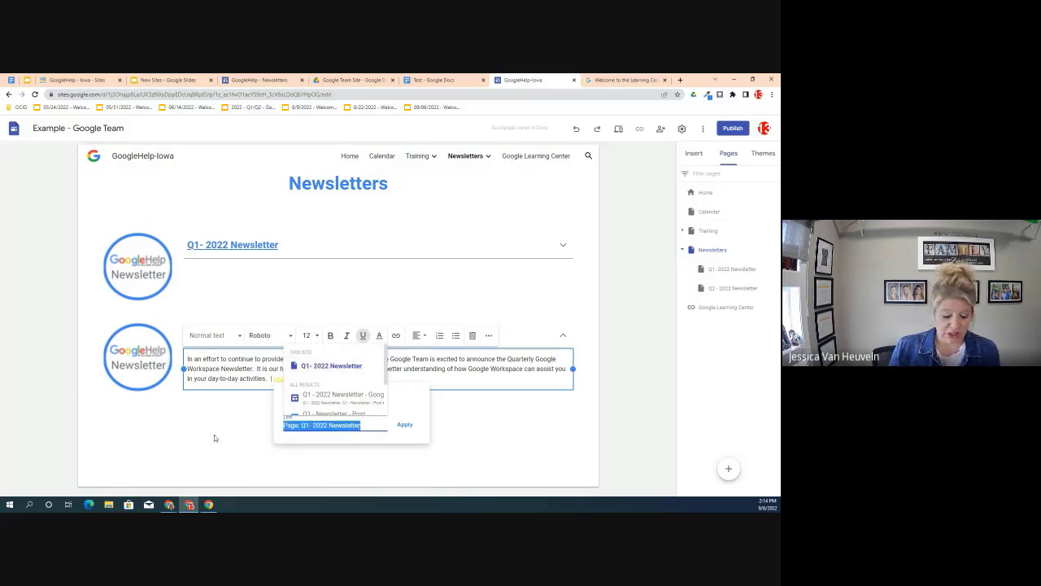
type("Q2")
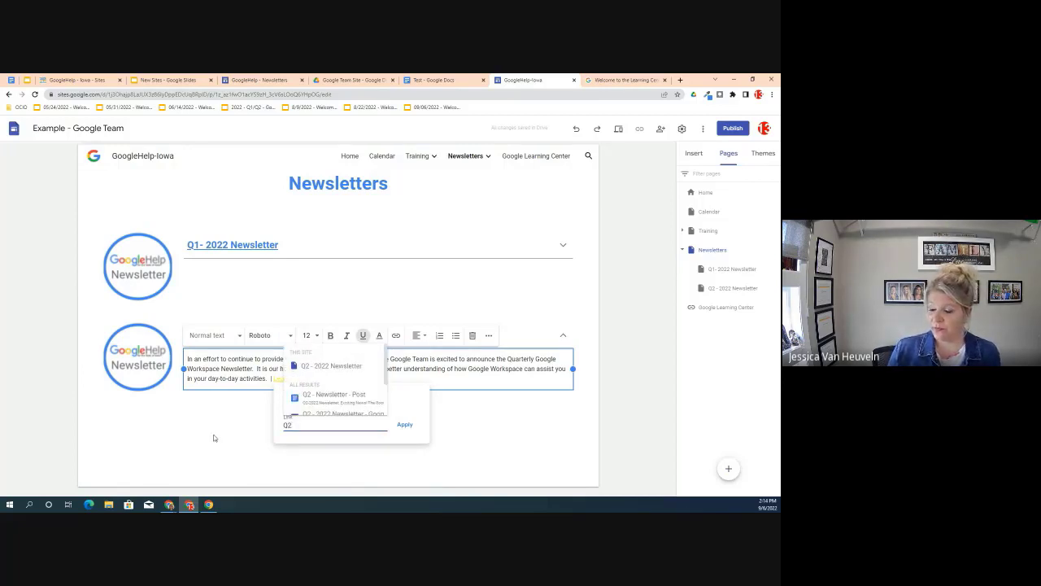
left_click(335, 372)
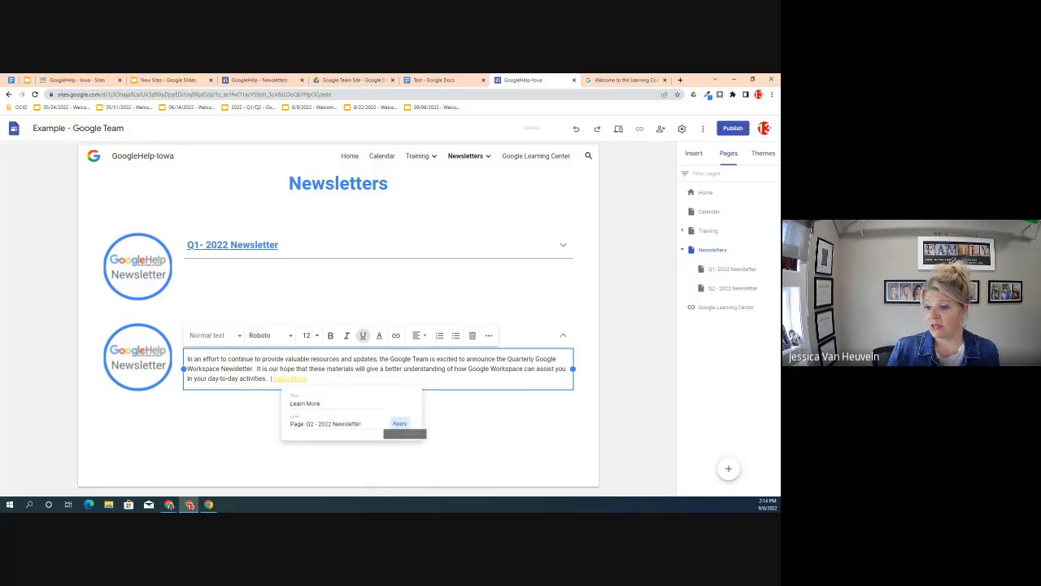
left_click(399, 423)
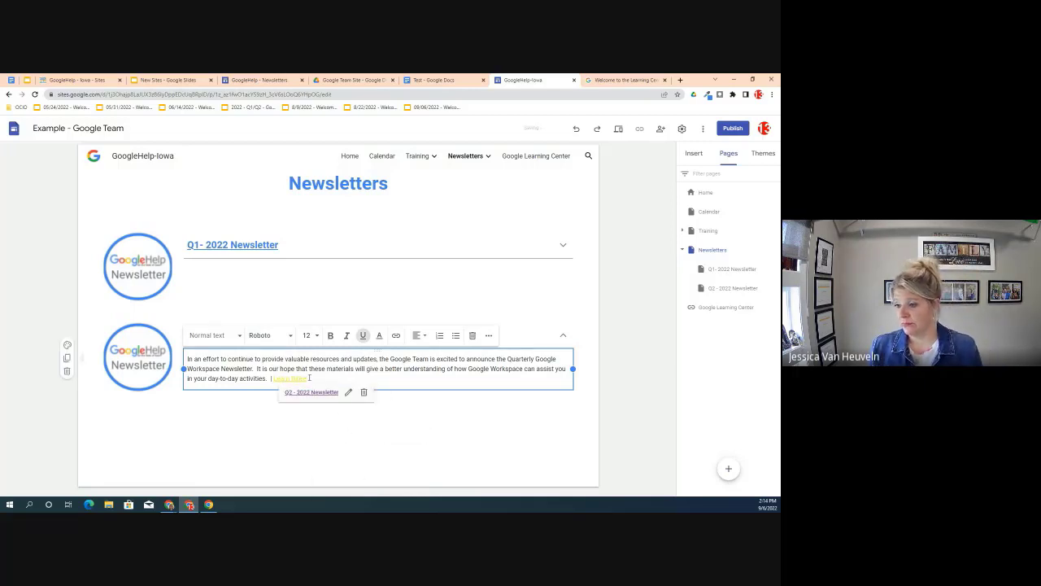
Make Learn More theme blue, test its link, and return to the editor.
left_click_drag(309, 377, 276, 376)
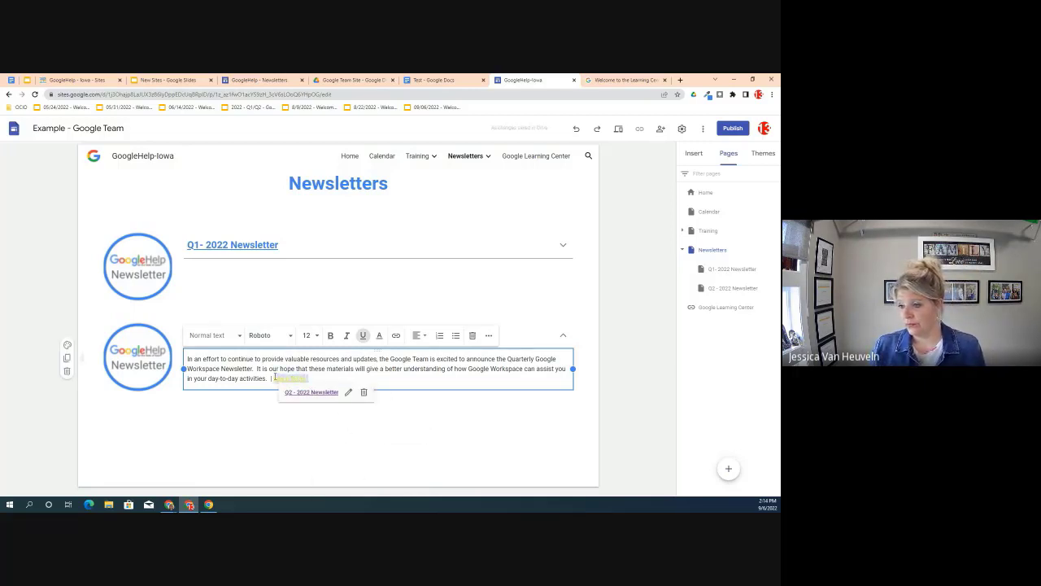
left_click(379, 335)
left_click(380, 296)
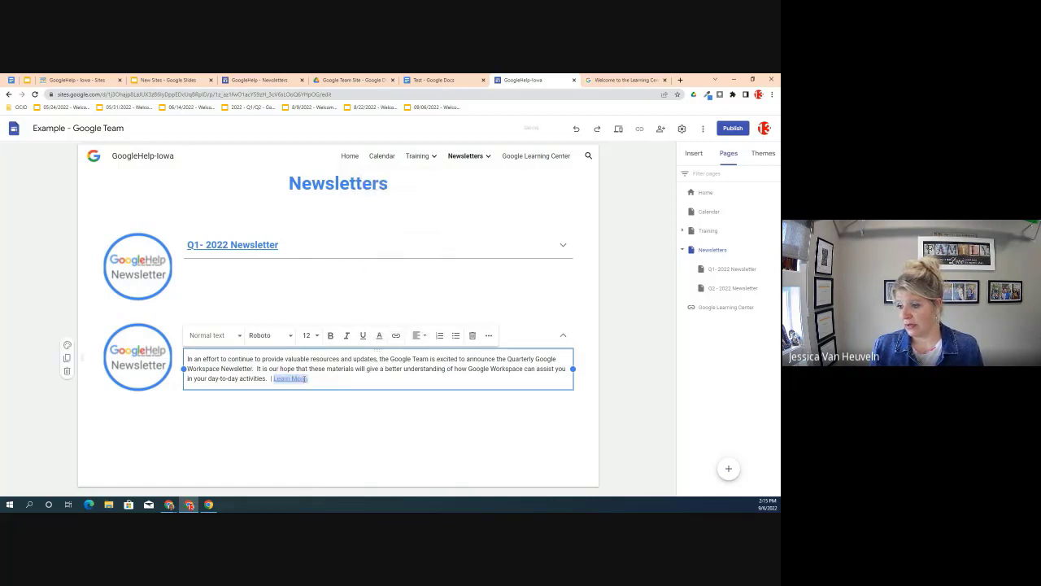
left_click(300, 379)
left_click(313, 394)
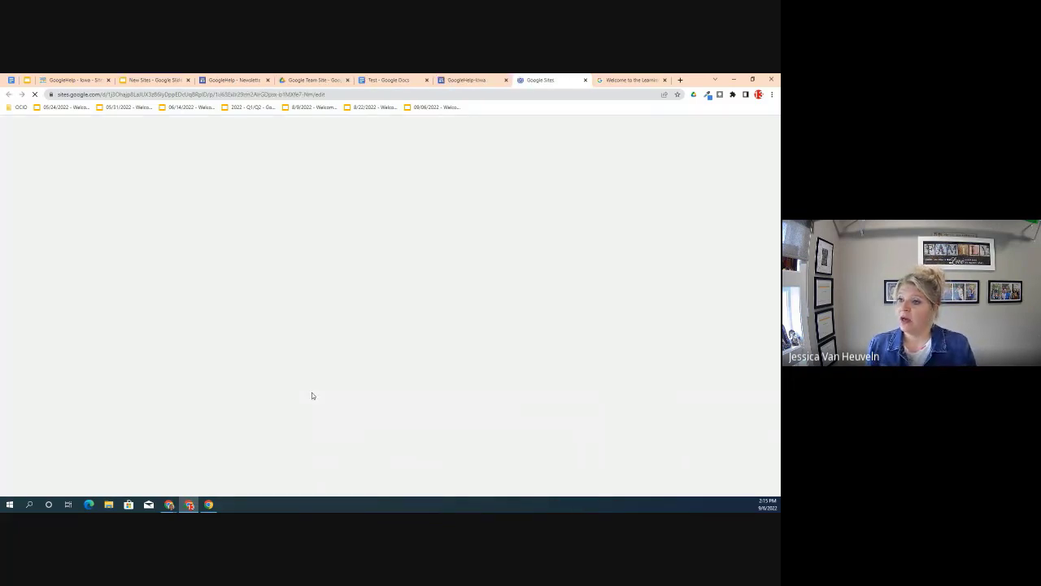
key("ctrl+shift+Tab")
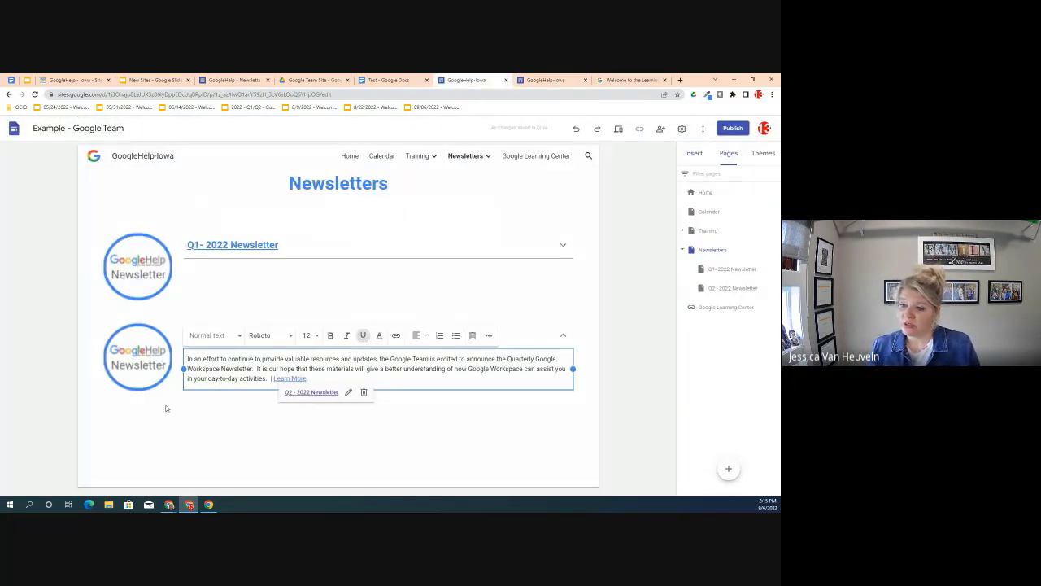
left_click(126, 345)
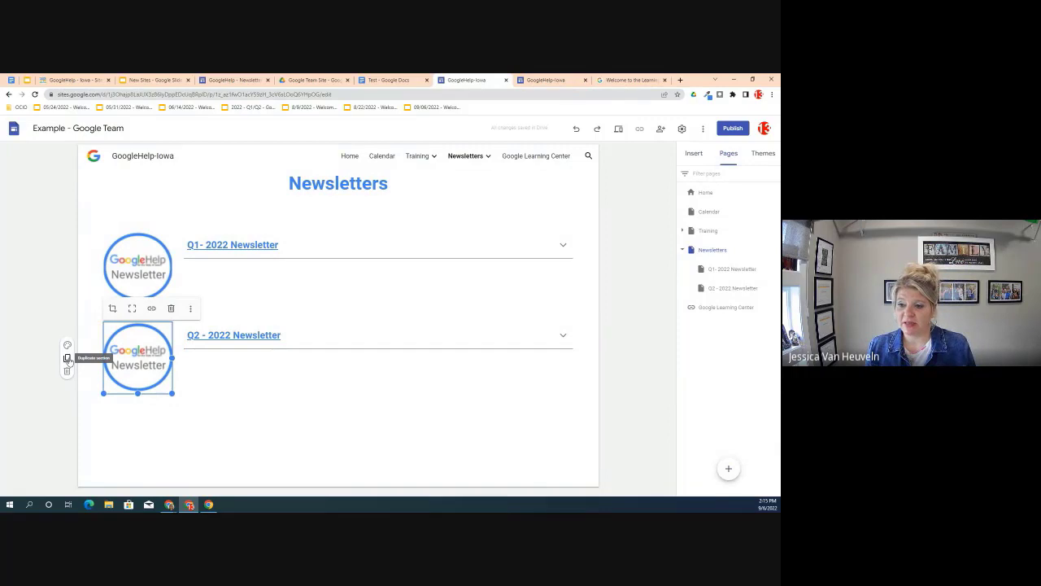
left_click(307, 400)
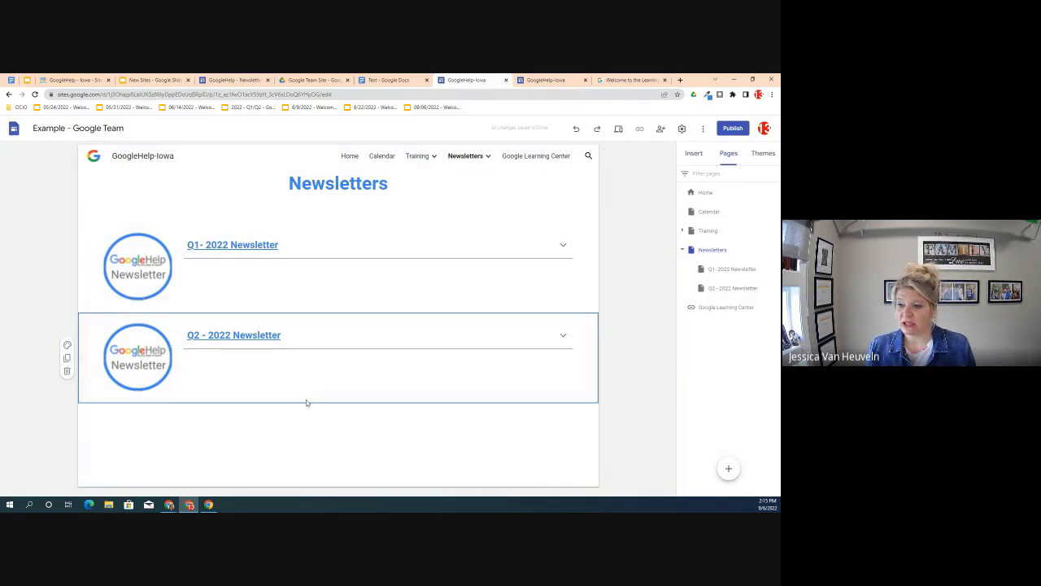
left_click(67, 358)
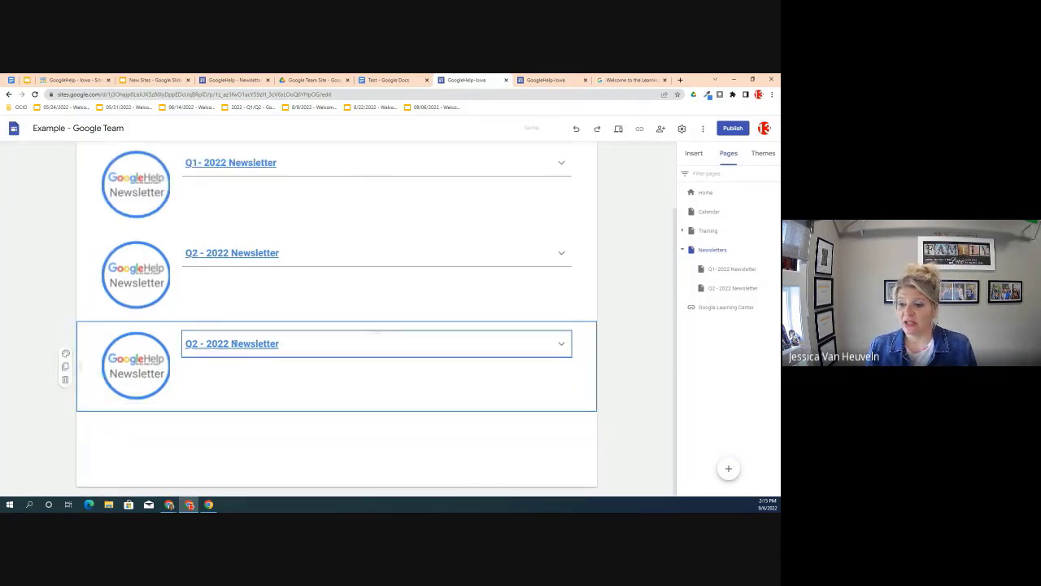
left_click(232, 343)
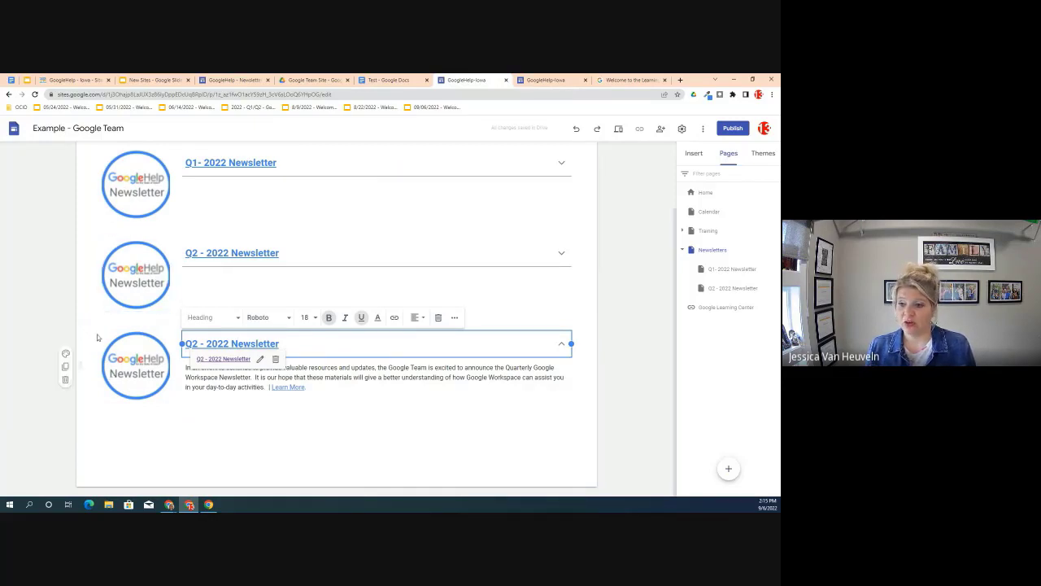
left_click(89, 378)
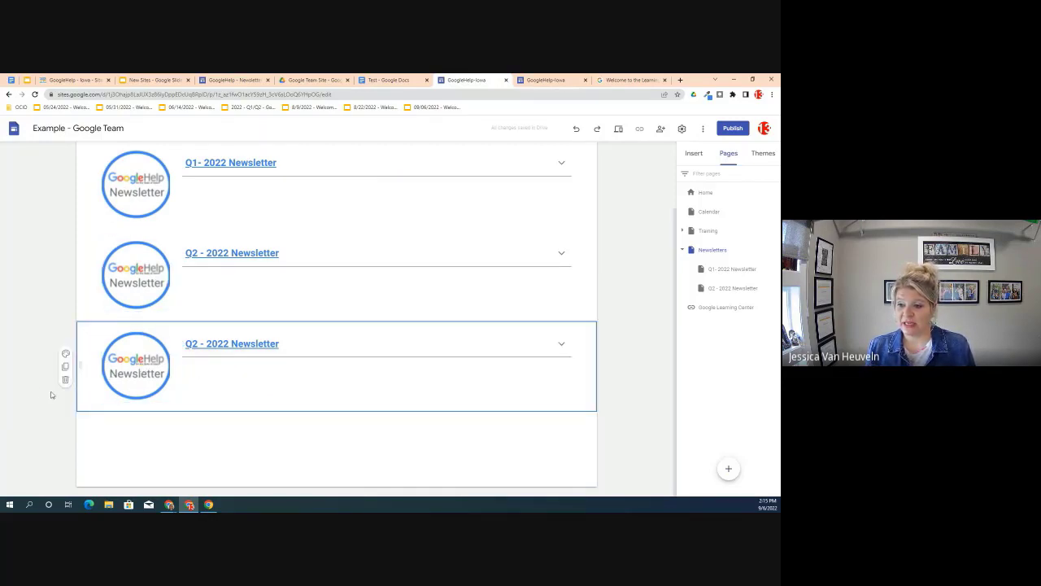
left_click(66, 381)
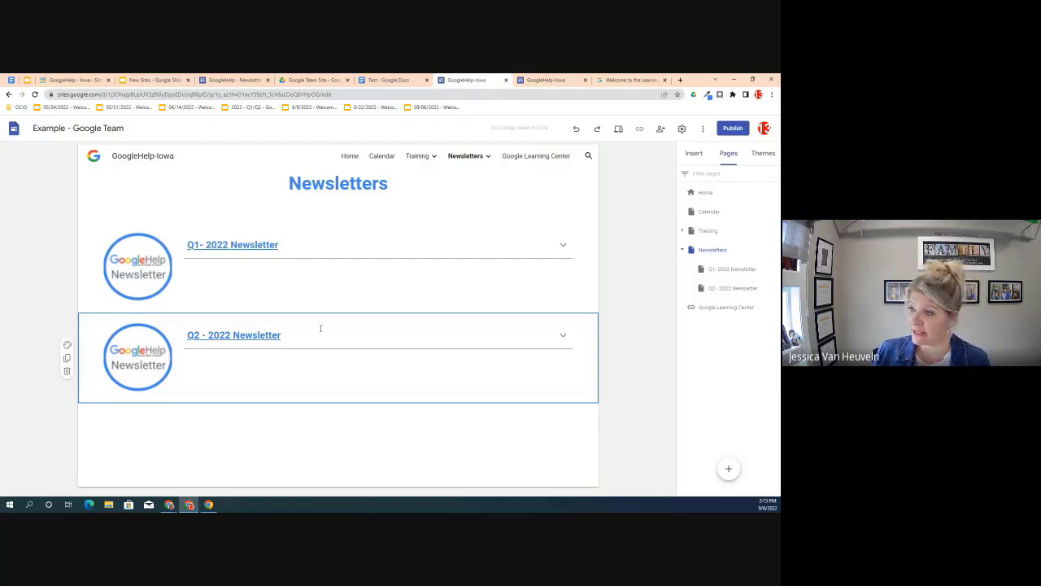
Open the Q1- 2022 Newsletter page and check the published Q2-2022 newsletter page.
left_click(728, 275)
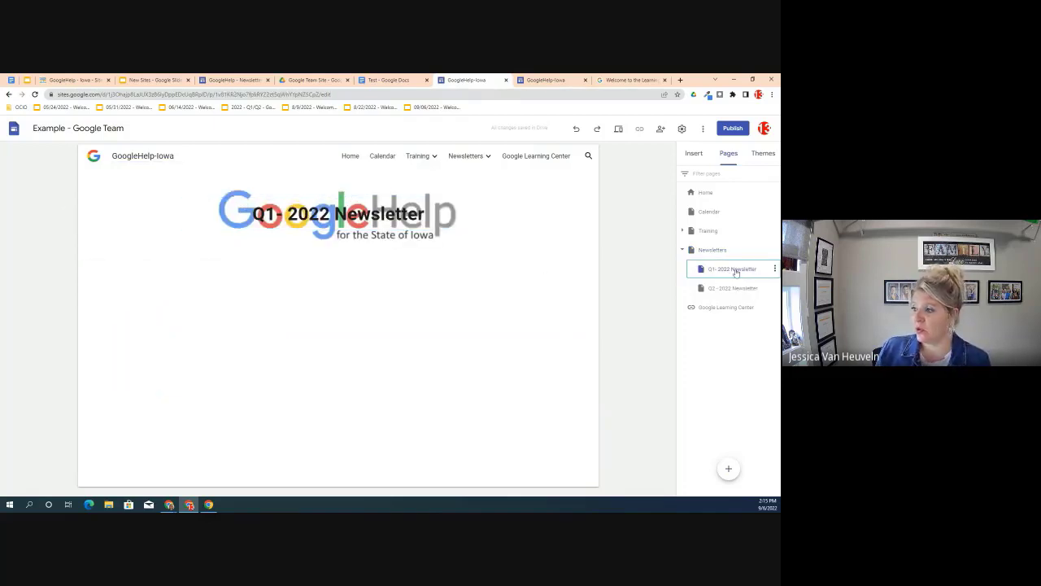
left_click(231, 80)
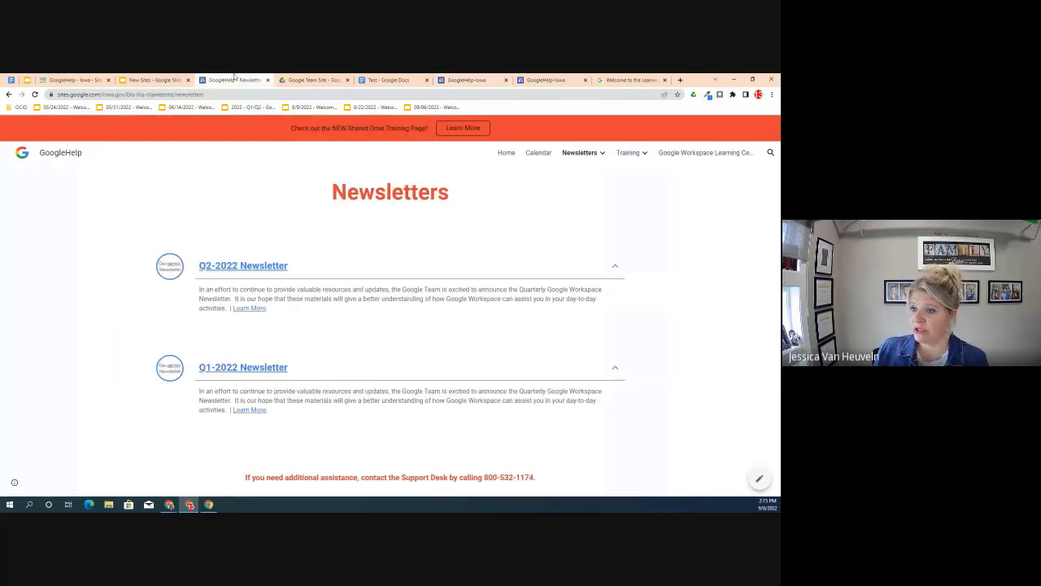
left_click(256, 266)
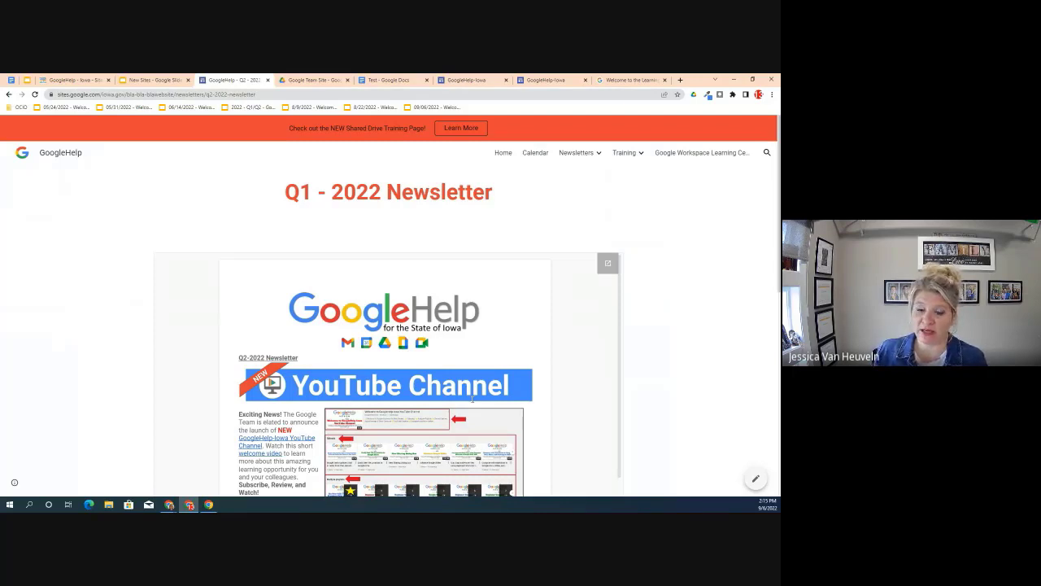
left_click(486, 79)
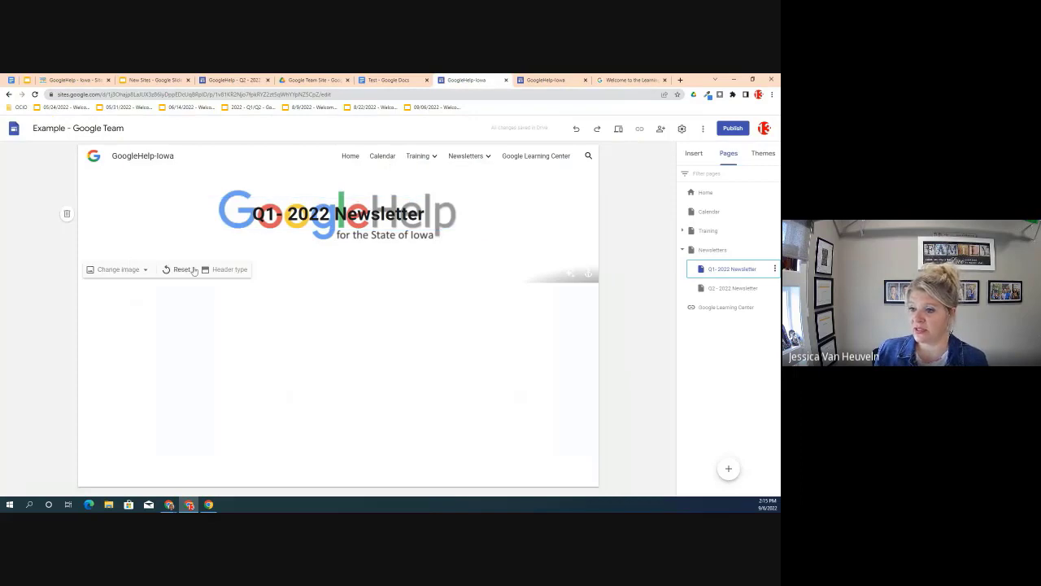
Set the Q1 page header to Title only and choose to insert from Drive.
left_click(229, 269)
left_click(283, 269)
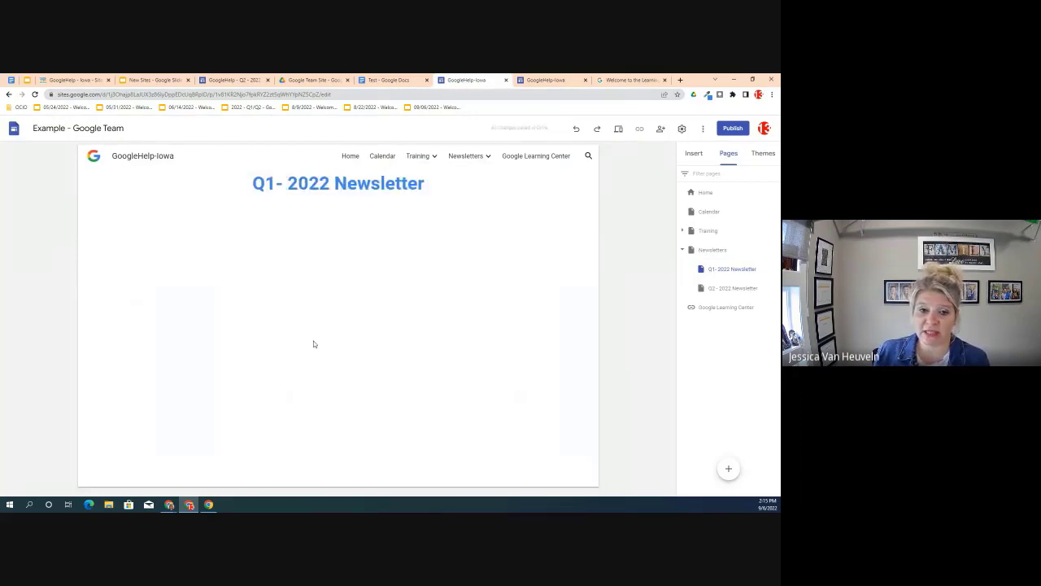
double_click(314, 343)
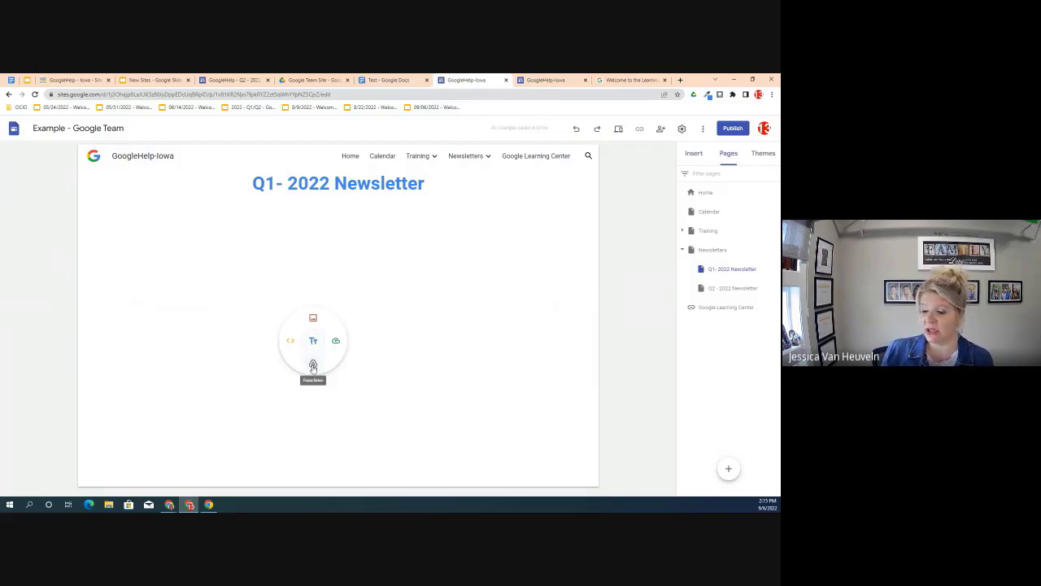
left_click(313, 367)
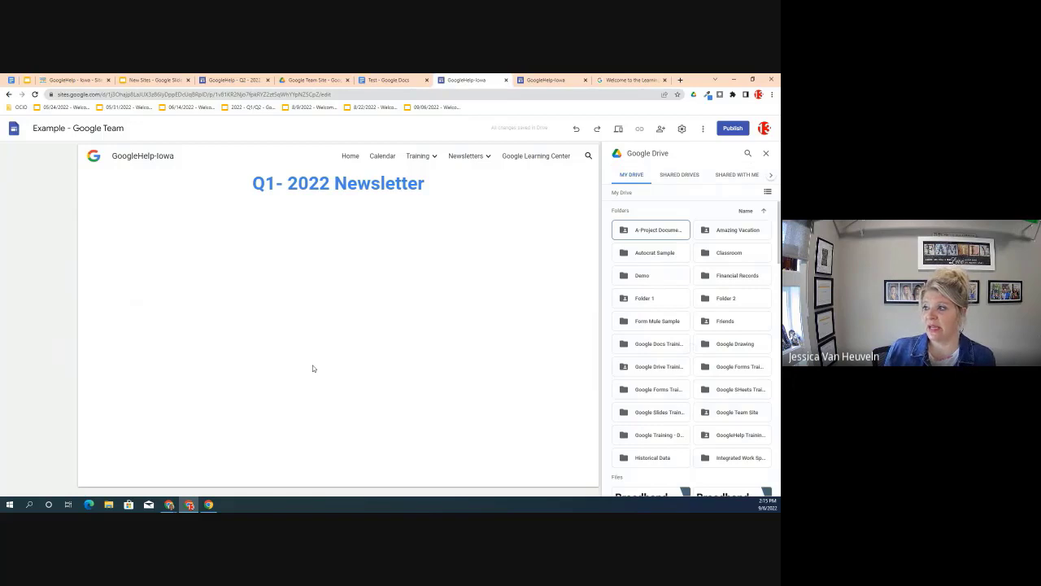
Insert the Q1 newsletter file from Google Team Site > Newsletters in Drive.
double_click(732, 419)
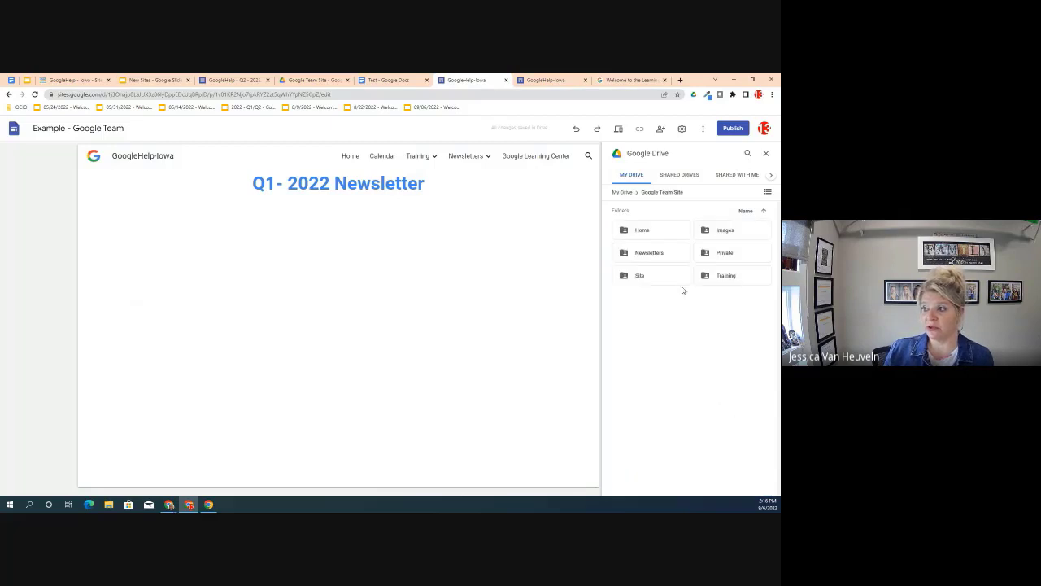
left_click(768, 193)
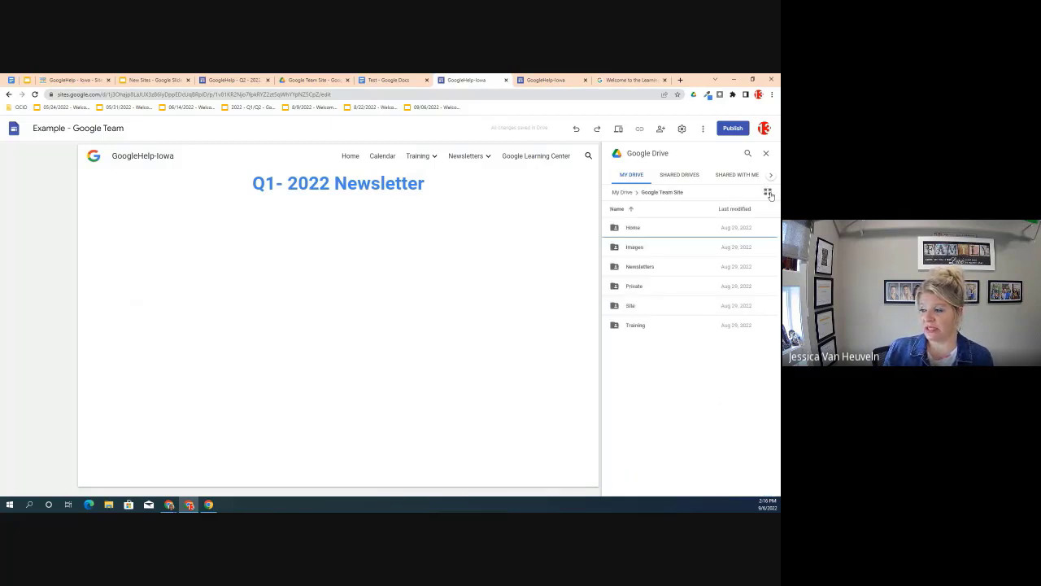
left_click(768, 192)
left_click(767, 192)
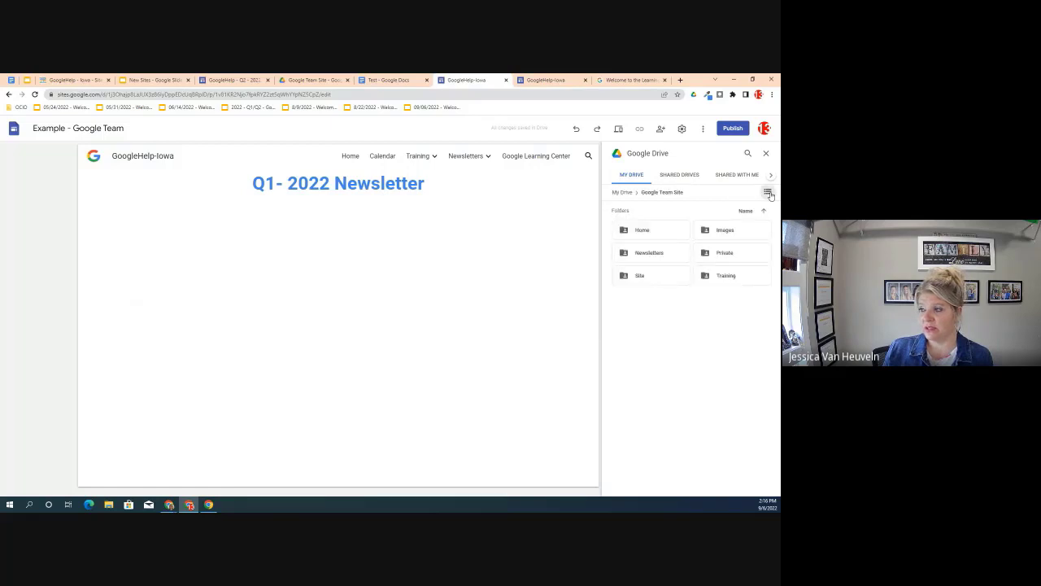
left_click(768, 192)
left_click(767, 193)
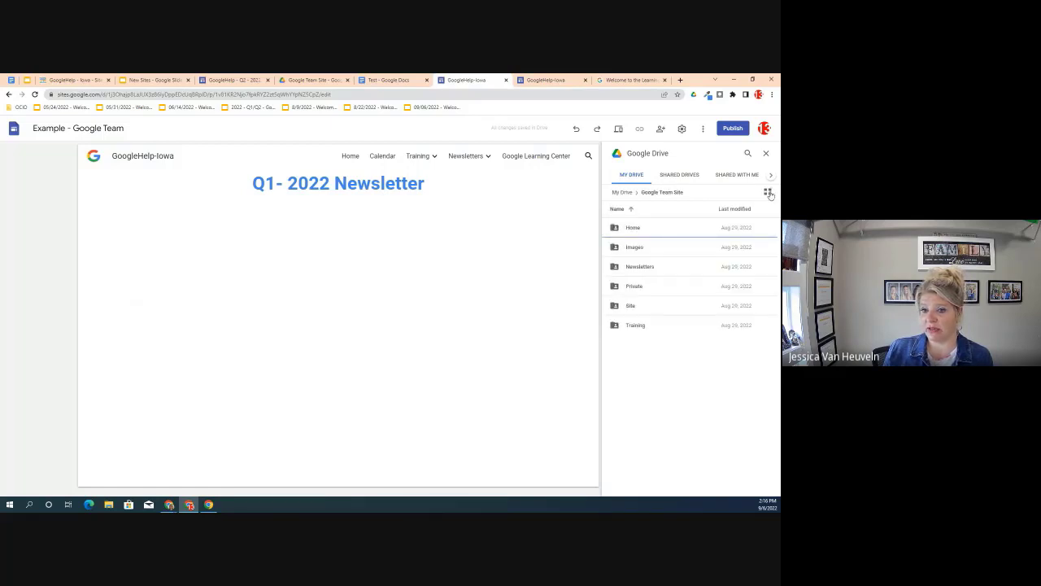
left_click(768, 193)
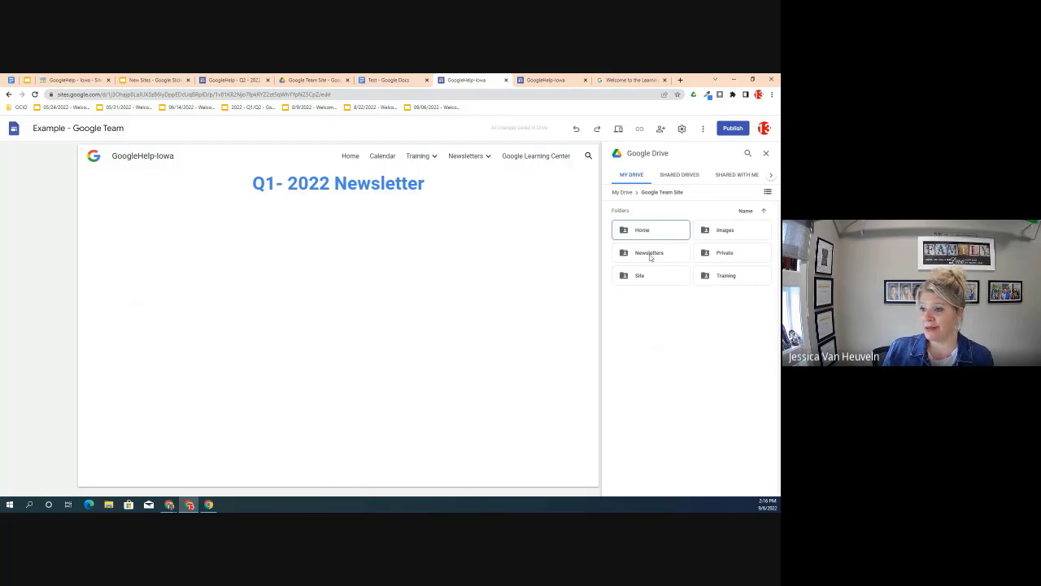
double_click(650, 253)
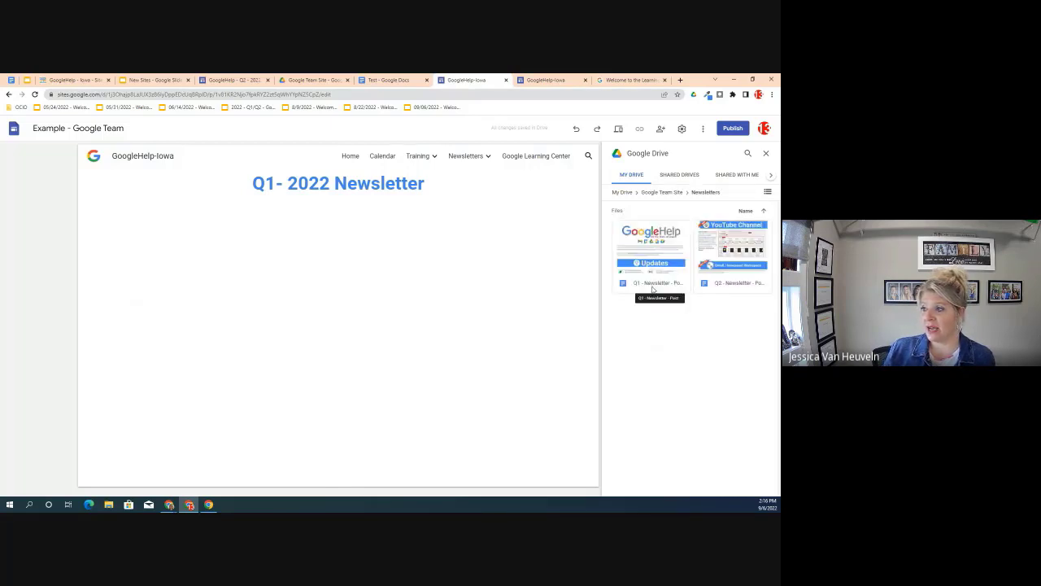
left_click(649, 285)
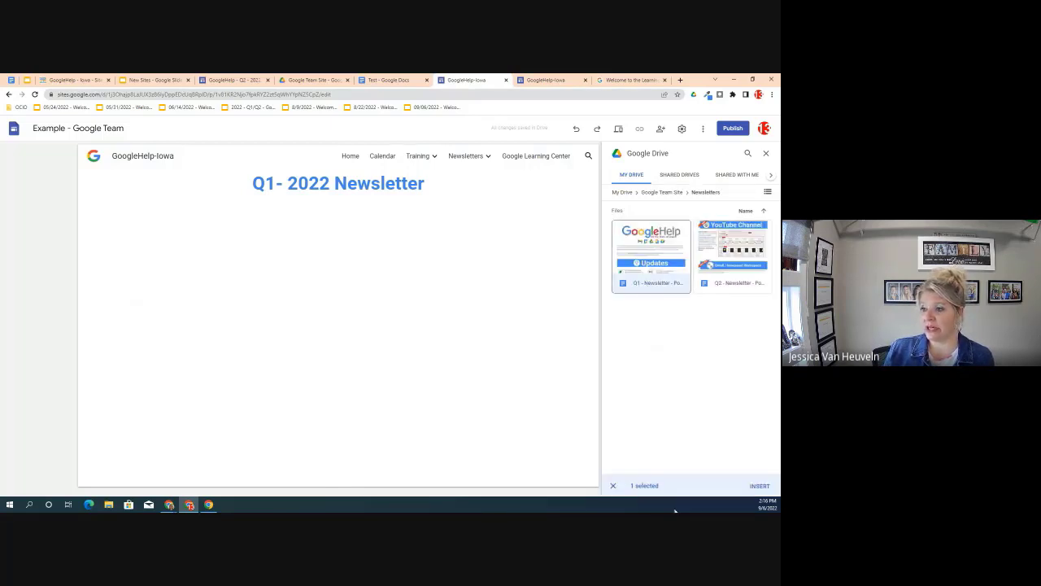
left_click(750, 485)
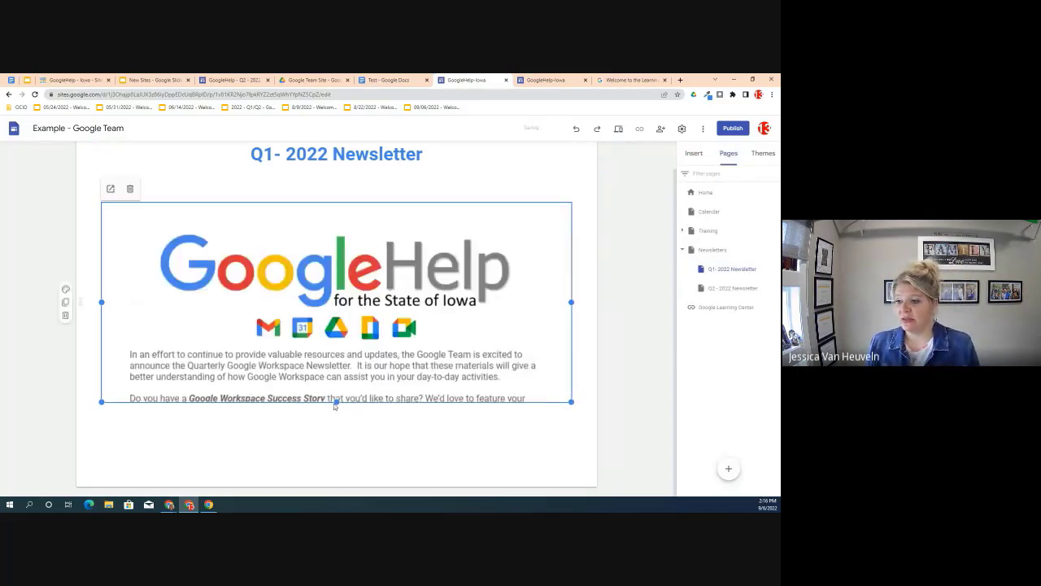
Stretch the embedded Q1 newsletter taller until its full Updates list is visible.
left_click_drag(337, 400, 347, 438)
left_click_drag(337, 400, 334, 462)
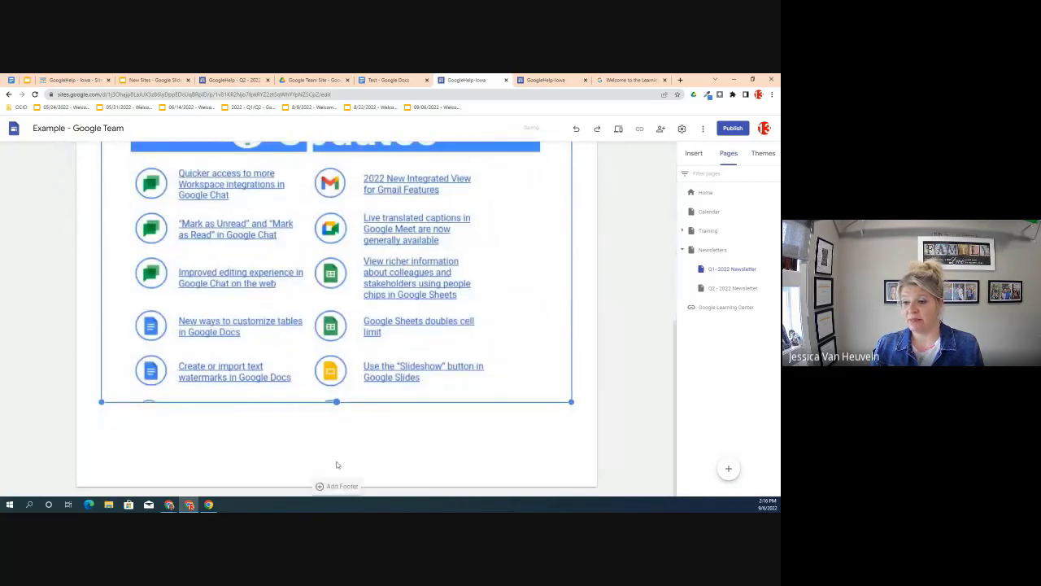
left_click_drag(337, 402, 390, 432)
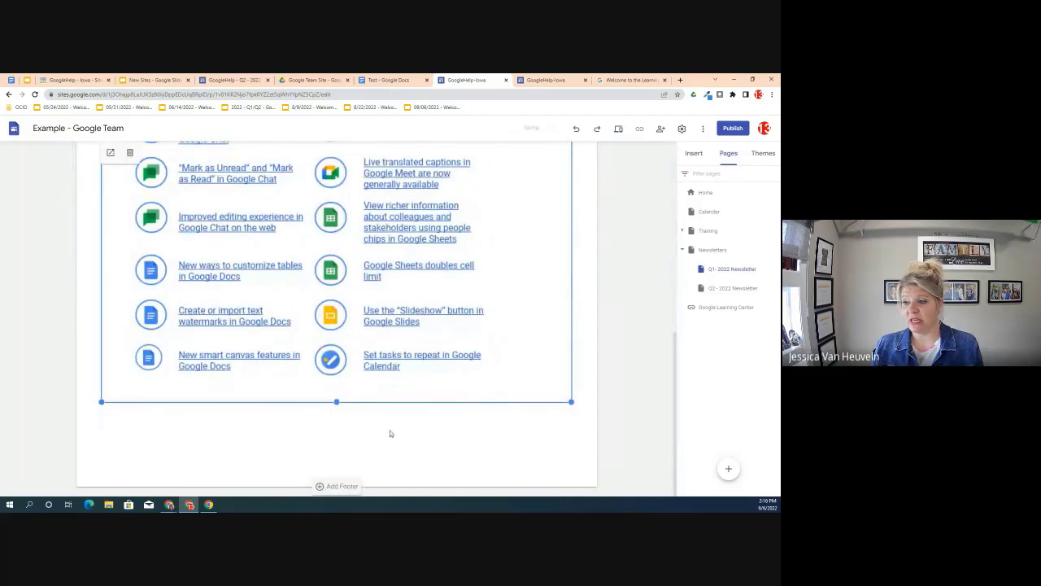
scroll(415, 431, "up", 3)
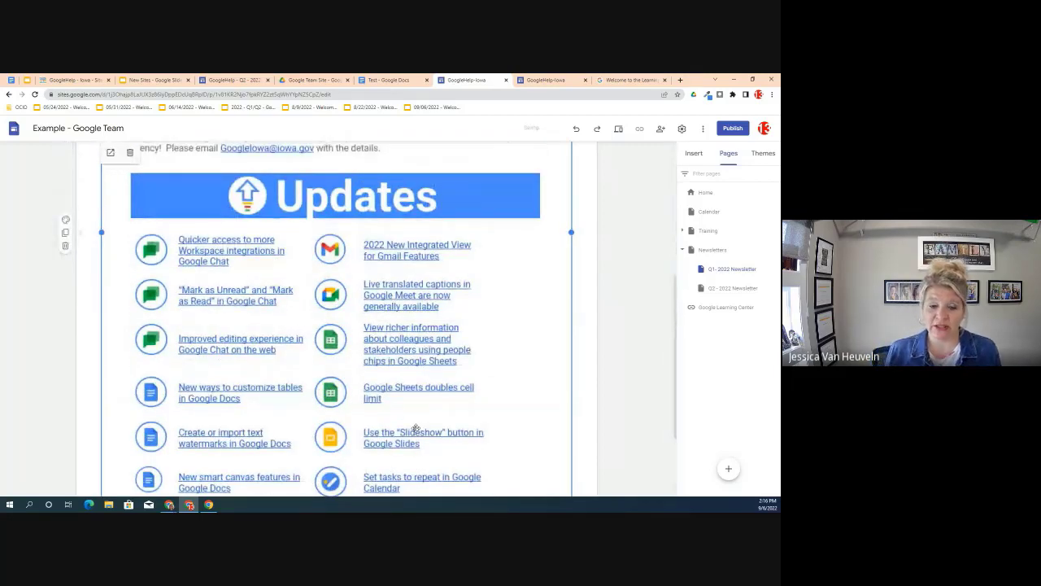
scroll(415, 429, "up", 4)
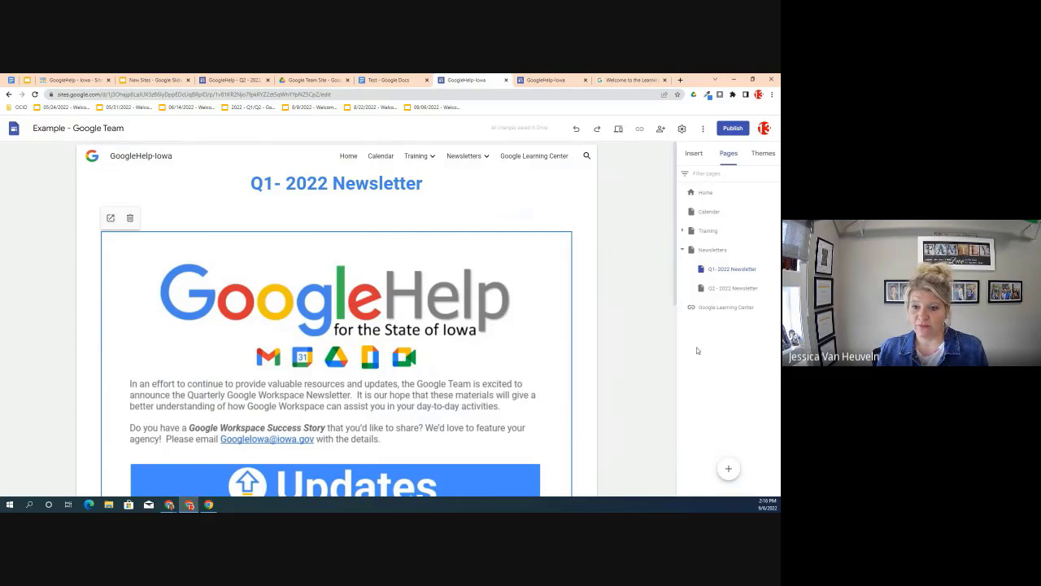
Open the Q2 - 2022 Newsletter page and set its header to Title only.
left_click(737, 288)
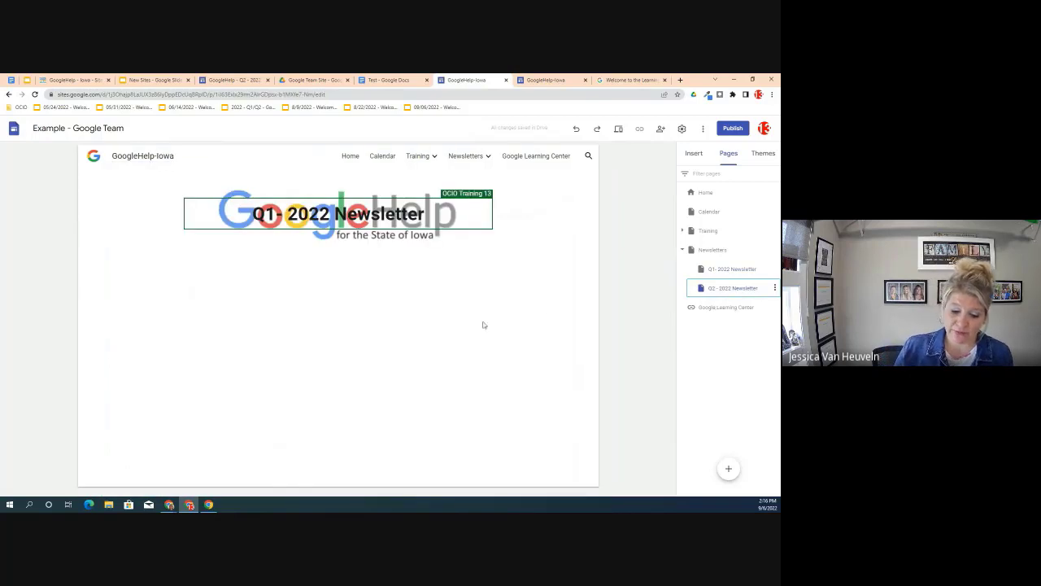
mouse_move(190, 243)
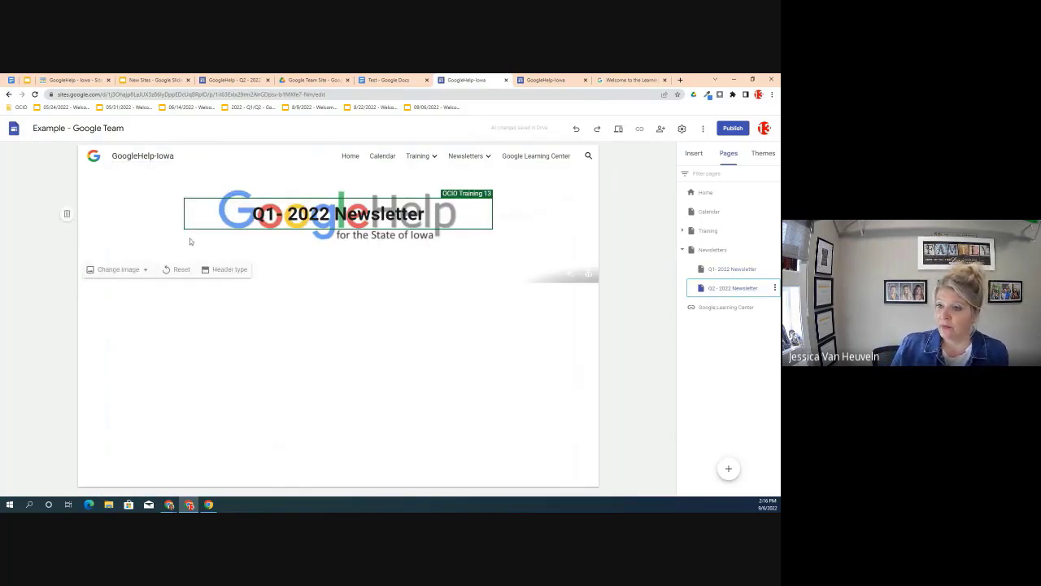
left_click(234, 270)
left_click(281, 269)
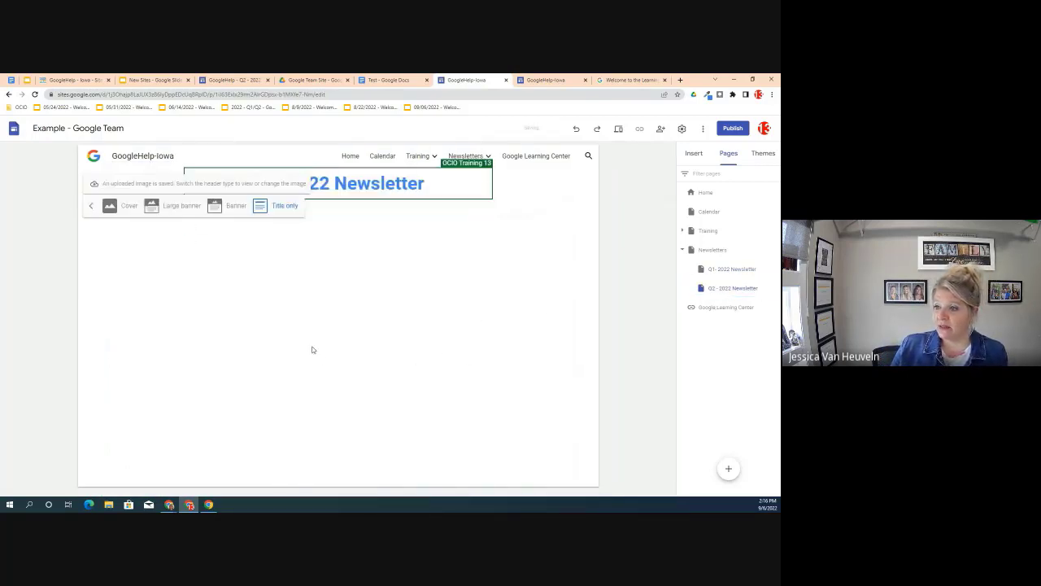
left_click(304, 330)
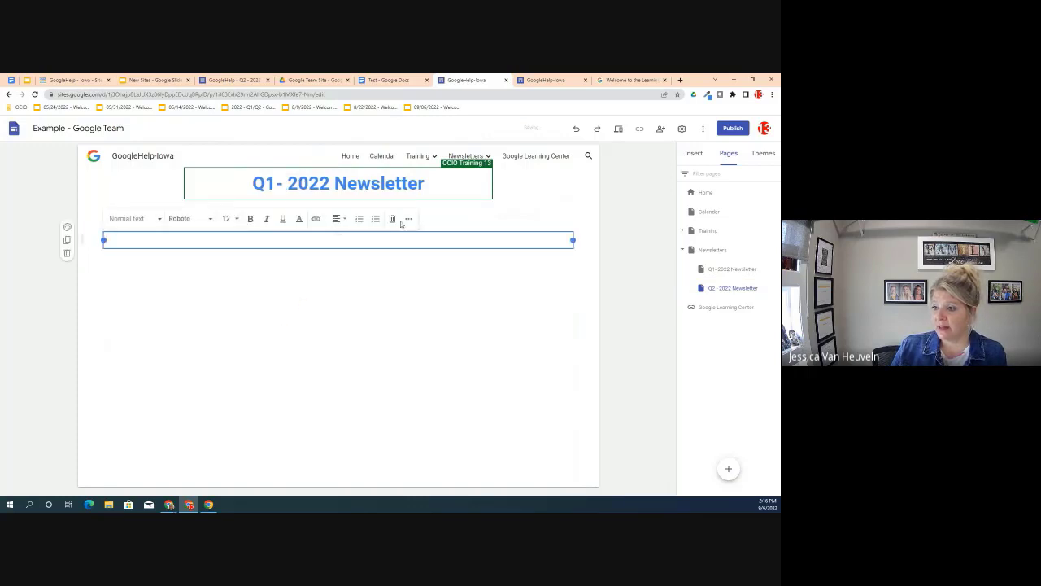
left_click(399, 220)
double_click(322, 364)
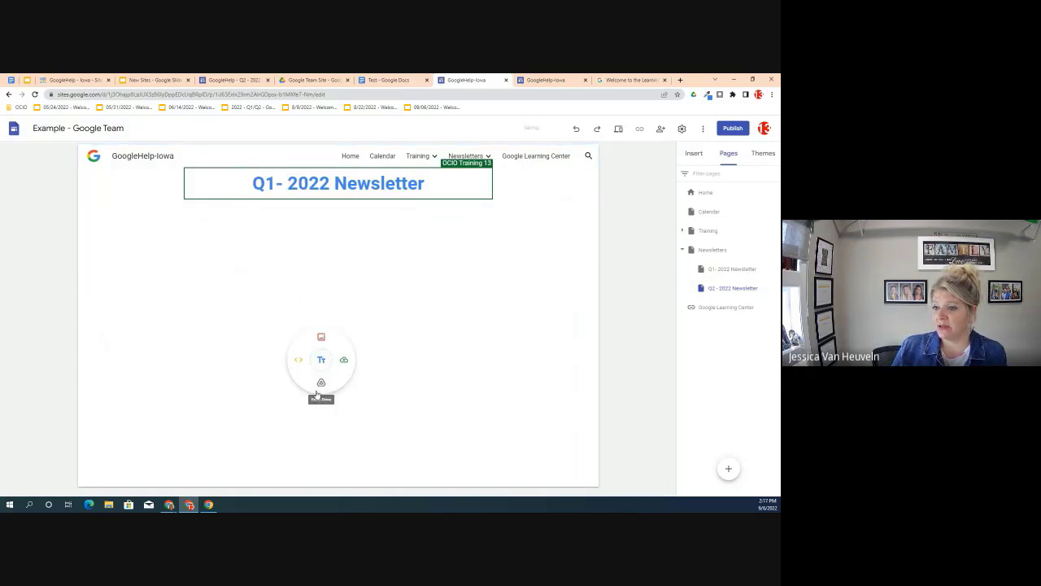
left_click(693, 155)
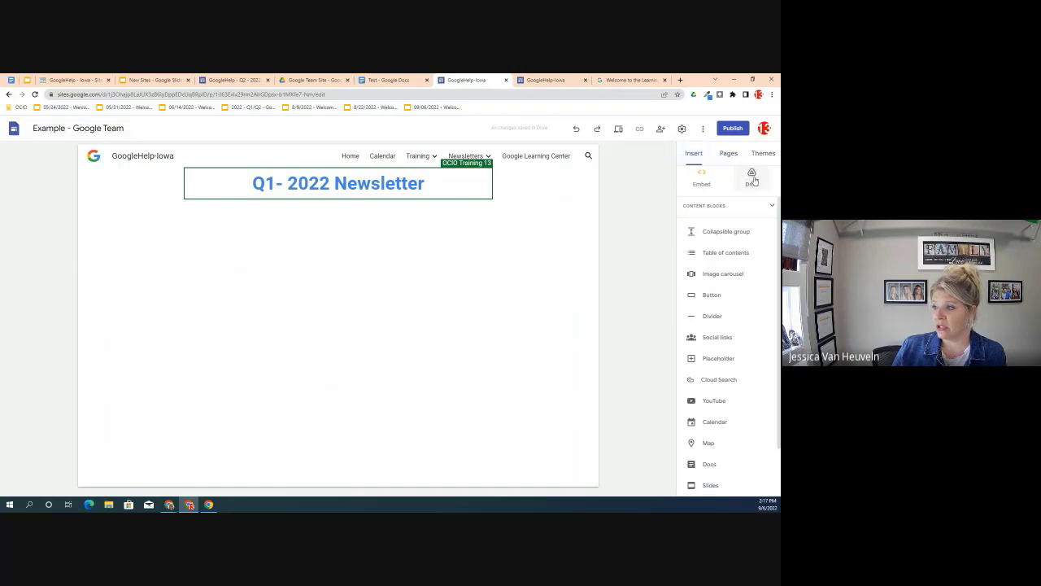
Search Drive for 'Newsletter' and insert the Q2 newsletter document below the title.
double_click(313, 345)
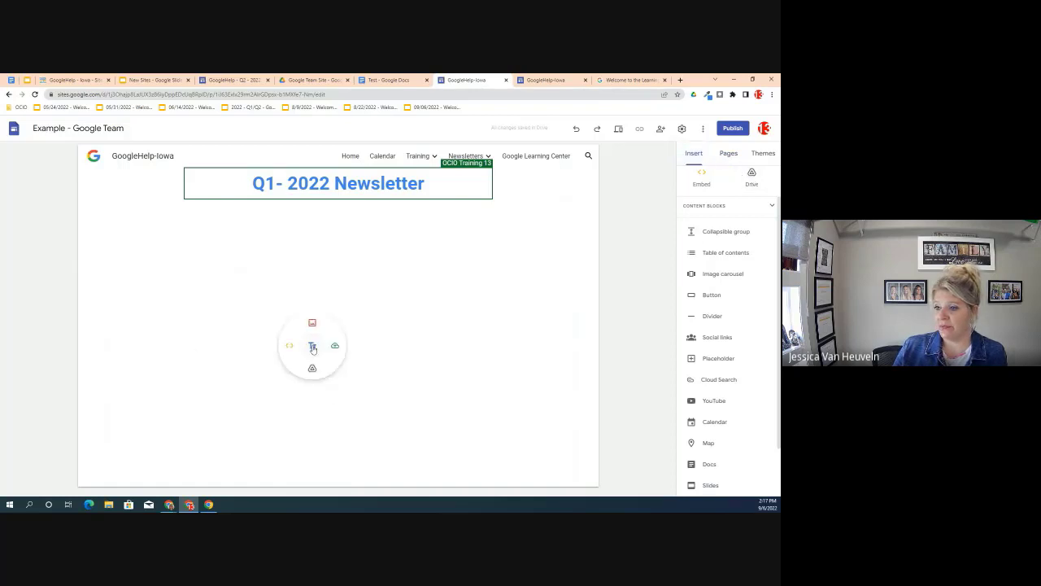
left_click(312, 368)
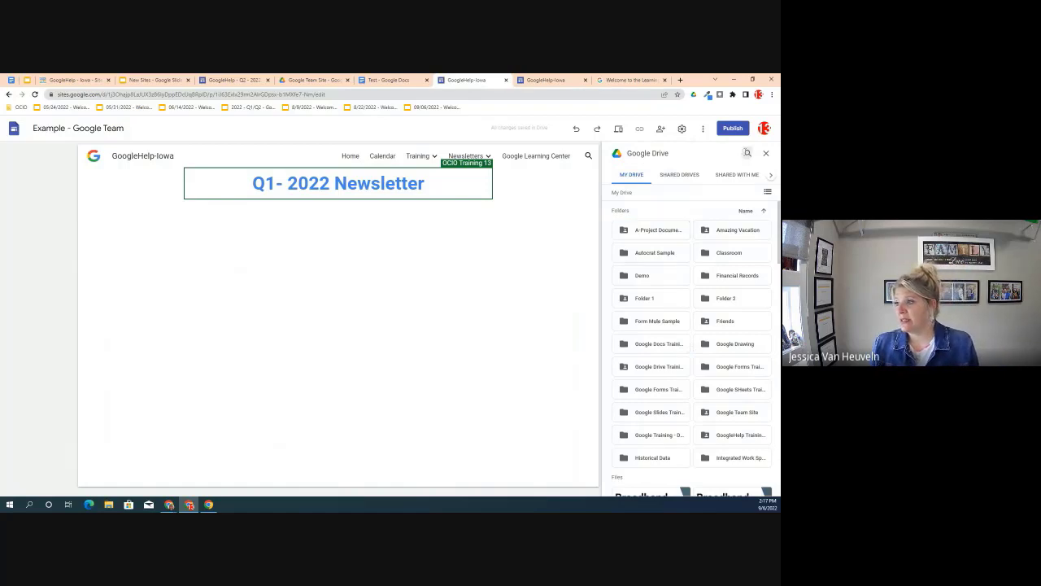
left_click(748, 154)
type("Newsletter")
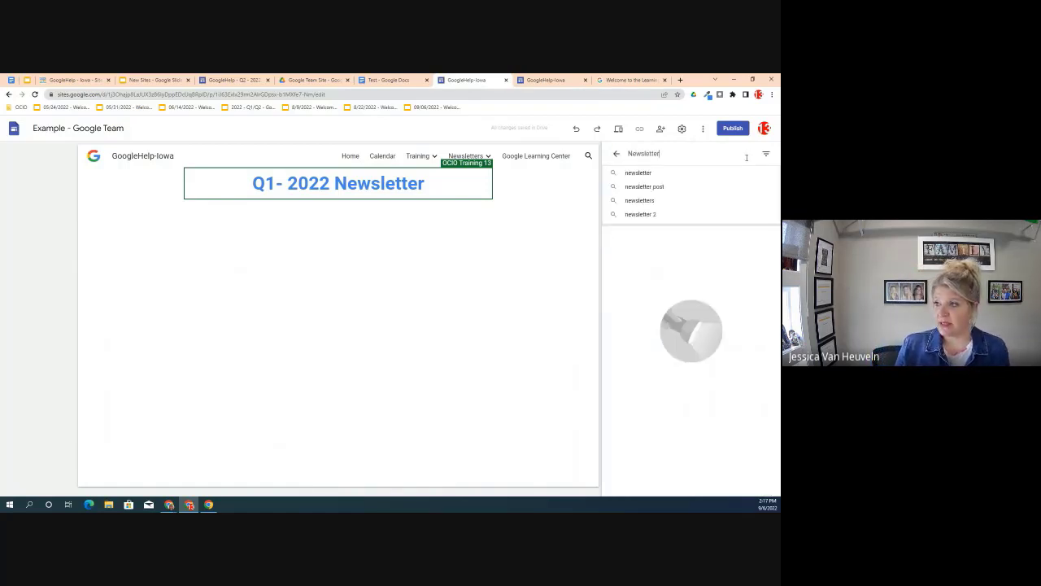
key("Return")
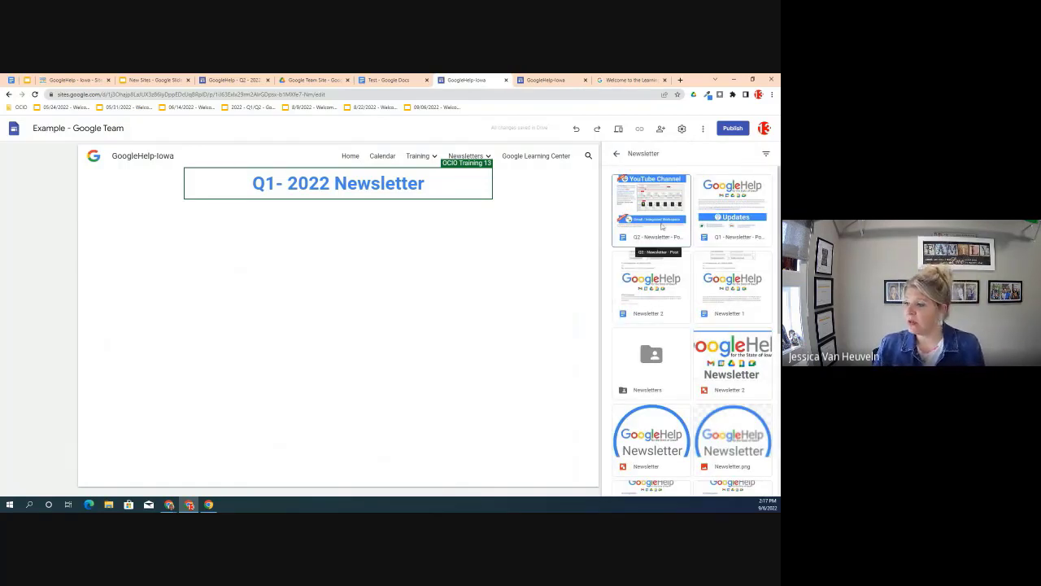
left_click(628, 221)
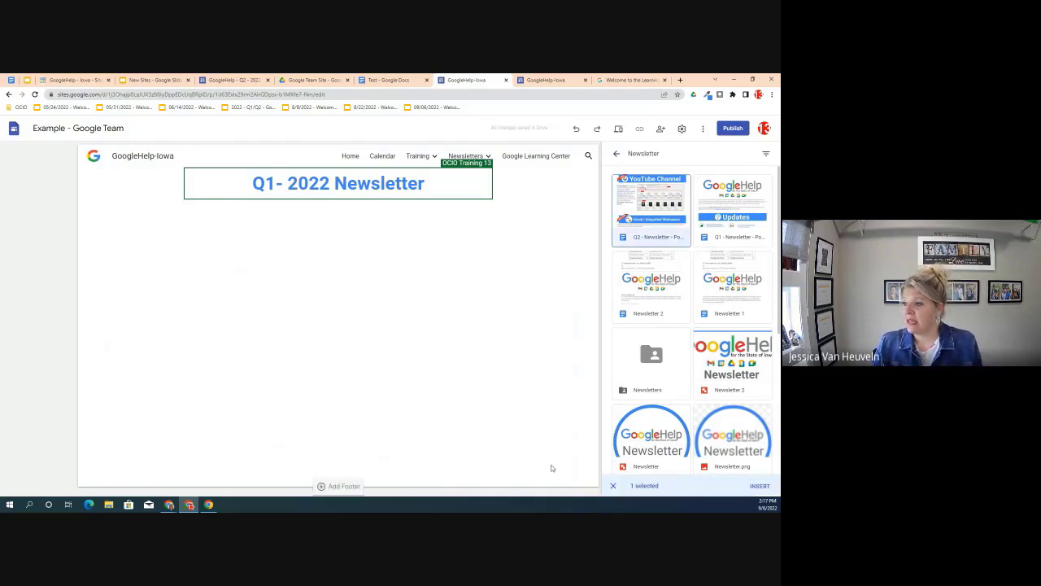
left_click(759, 485)
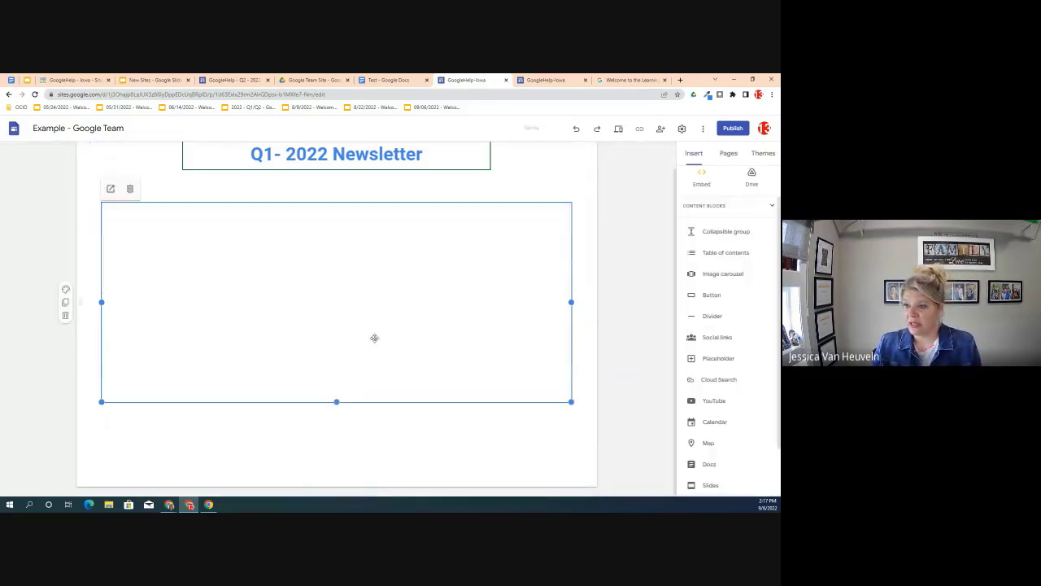
Resize the embedded newsletter block taller and to about half width.
left_click_drag(335, 401, 337, 493)
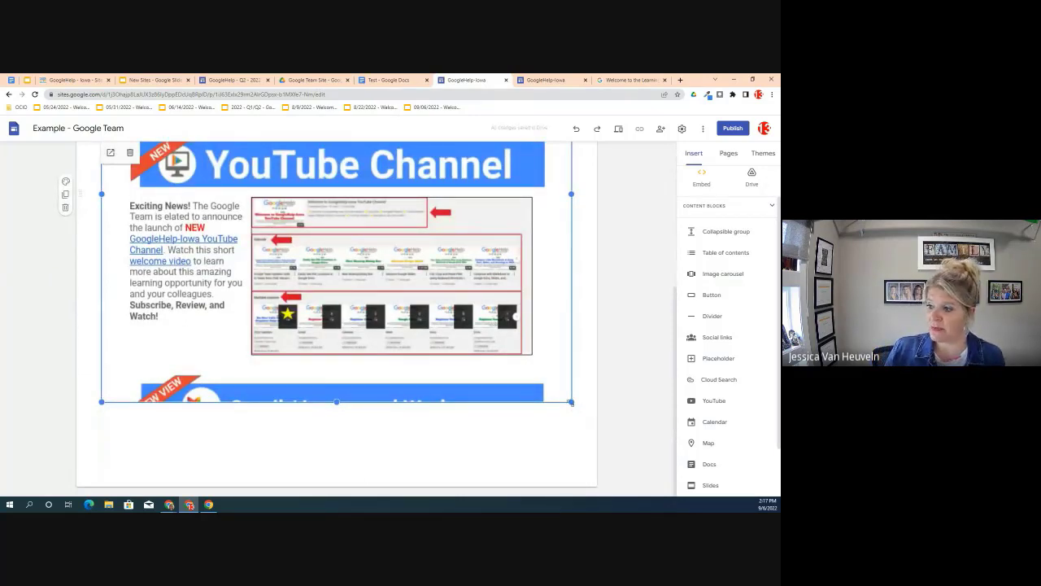
left_click_drag(571, 402, 304, 356)
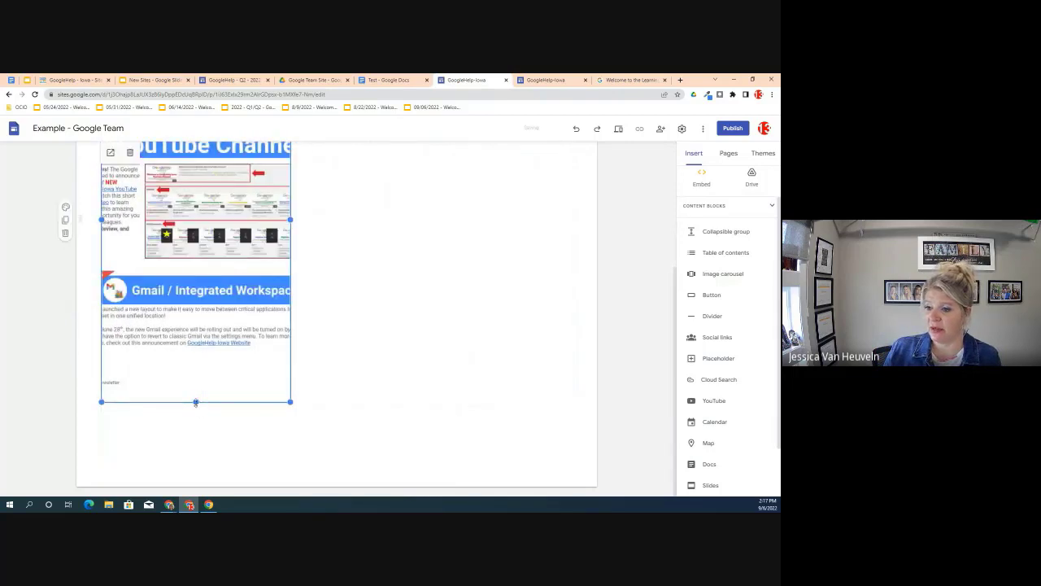
left_click_drag(195, 402, 195, 402)
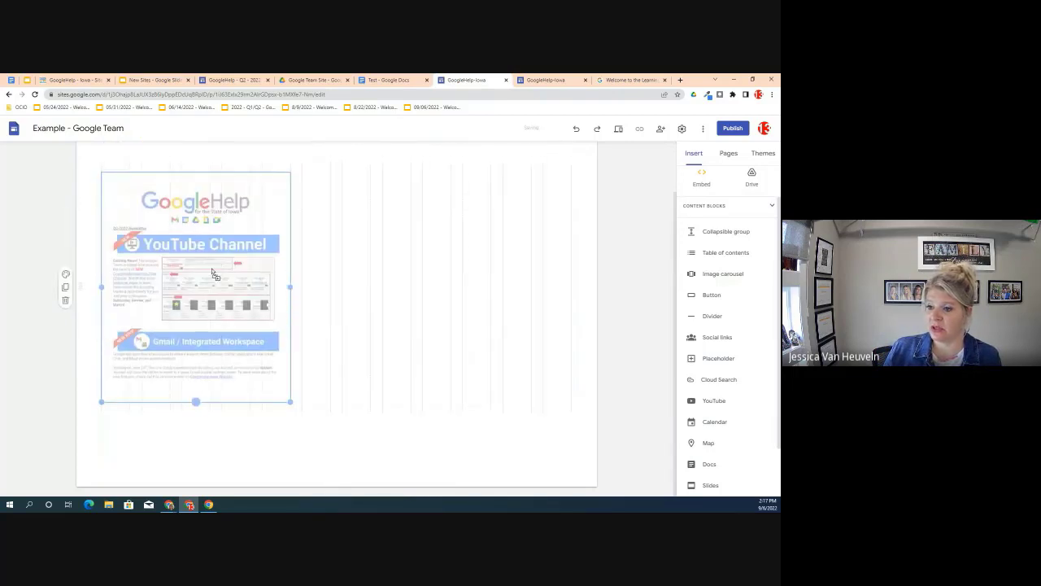
left_click(464, 370)
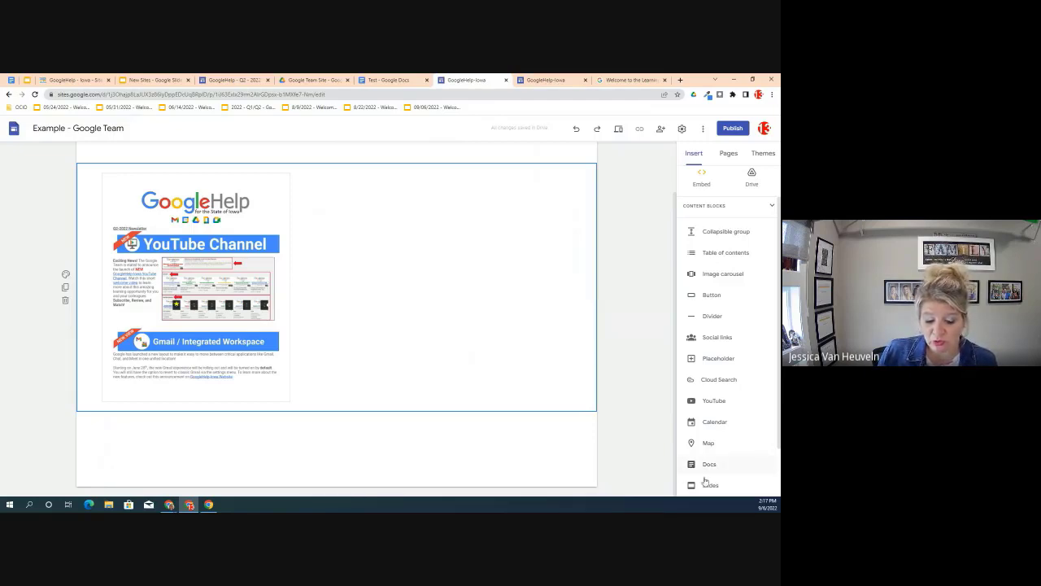
Open the Training page and set its header type to Title only.
left_click(729, 154)
left_click(707, 232)
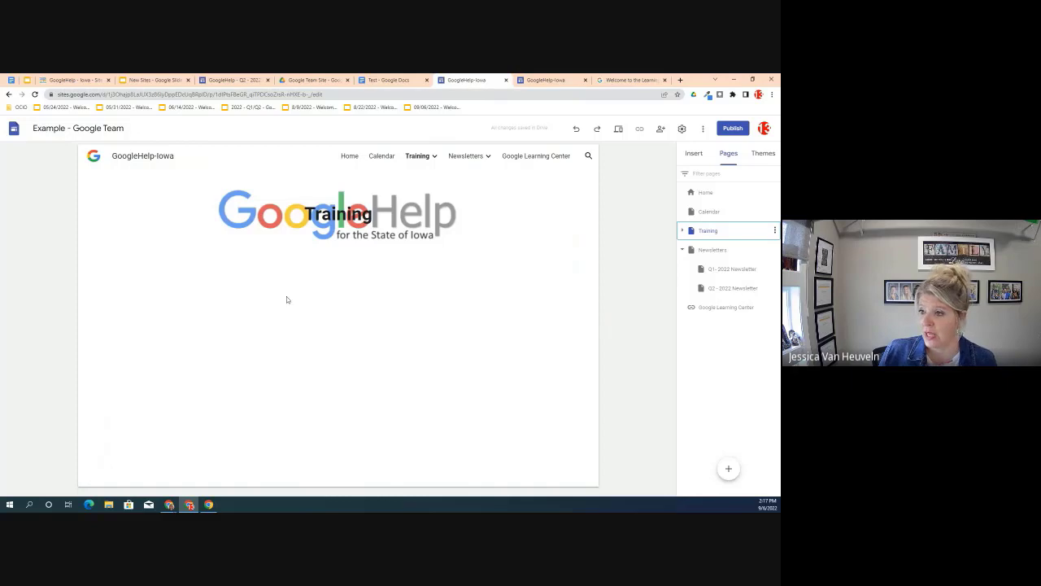
left_click(223, 270)
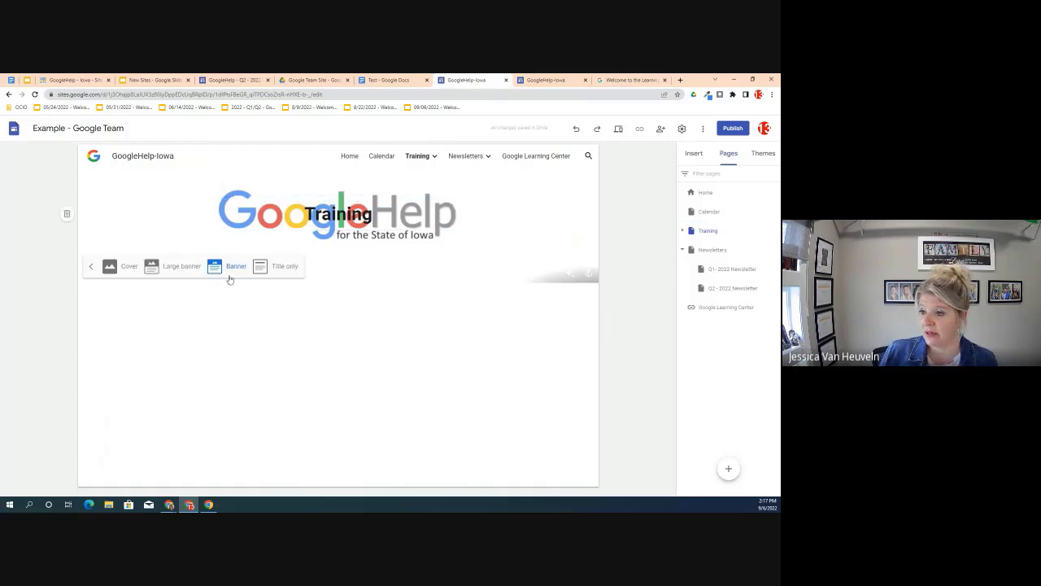
left_click(275, 268)
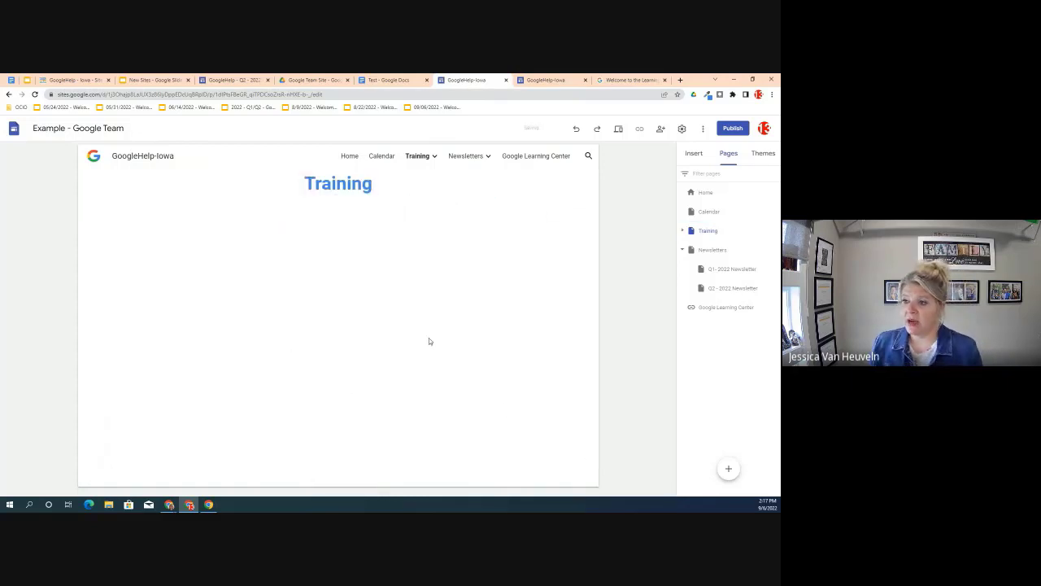
left_click(693, 153)
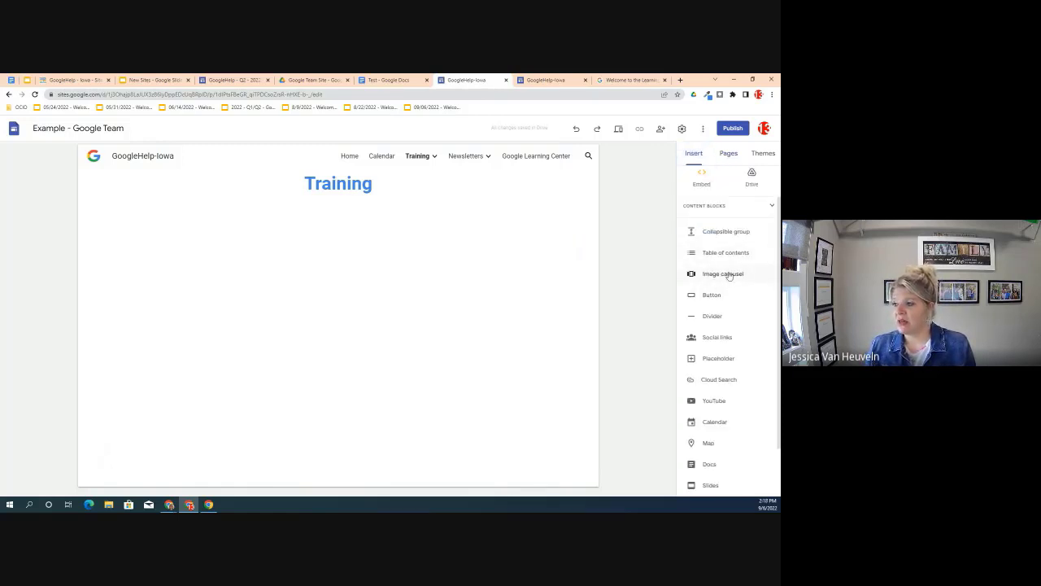
Add an image carousel of six app icons (Keep, Docs, Drive, Gmail, Classroom, Groups) to Training.
left_click(729, 275)
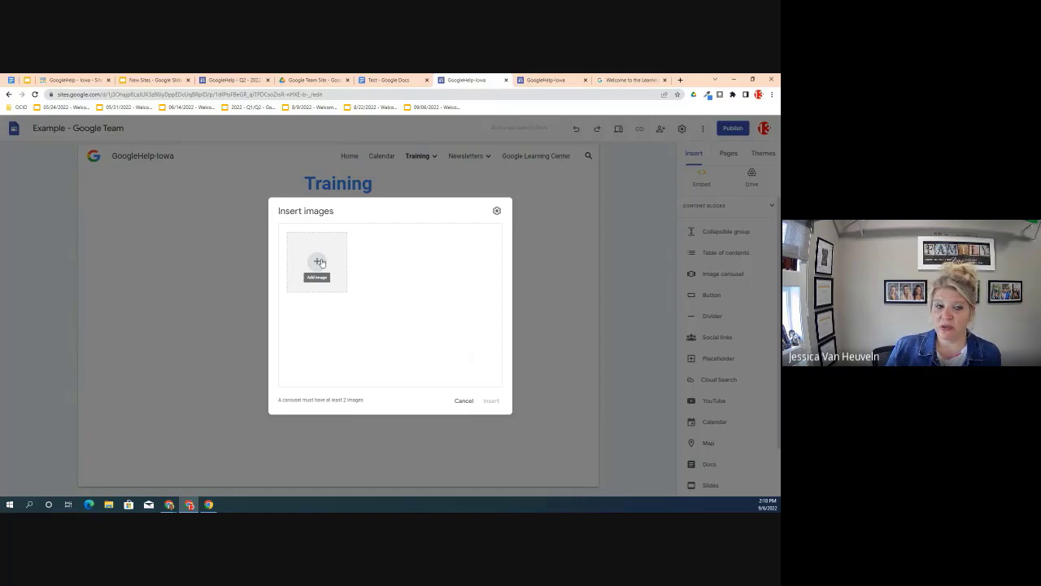
left_click(319, 261)
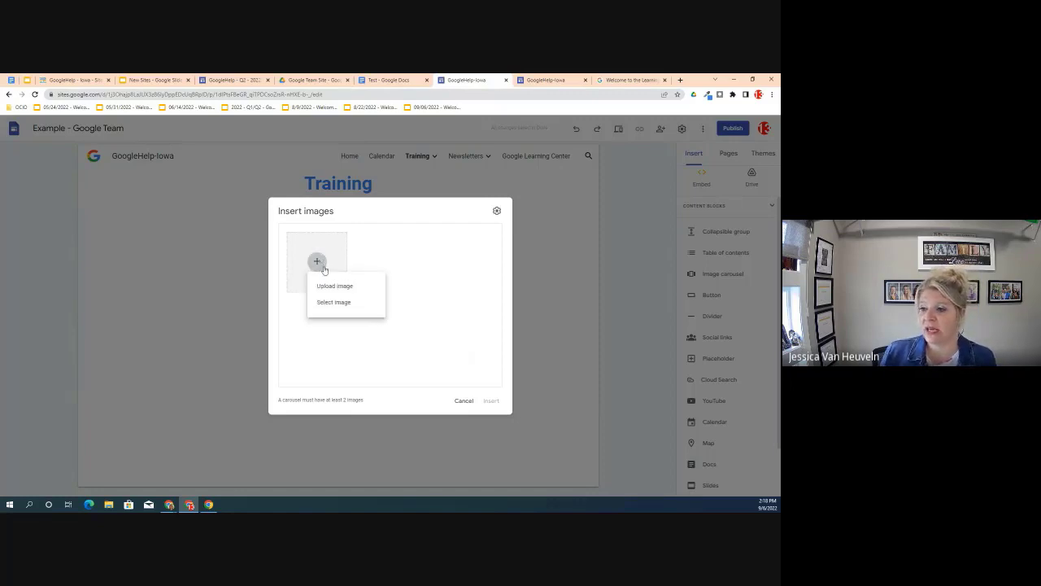
left_click(331, 305)
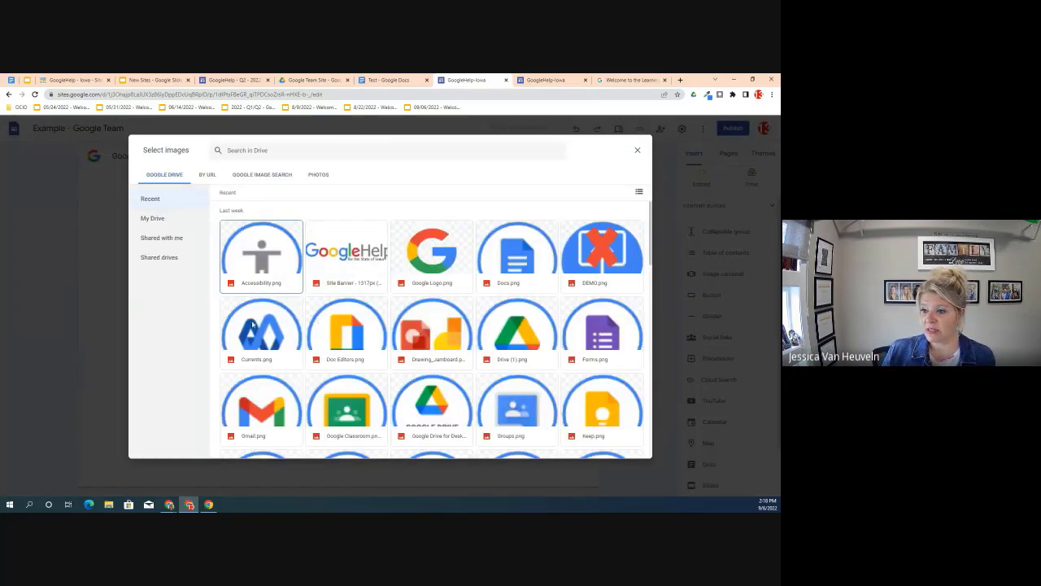
left_click(519, 255)
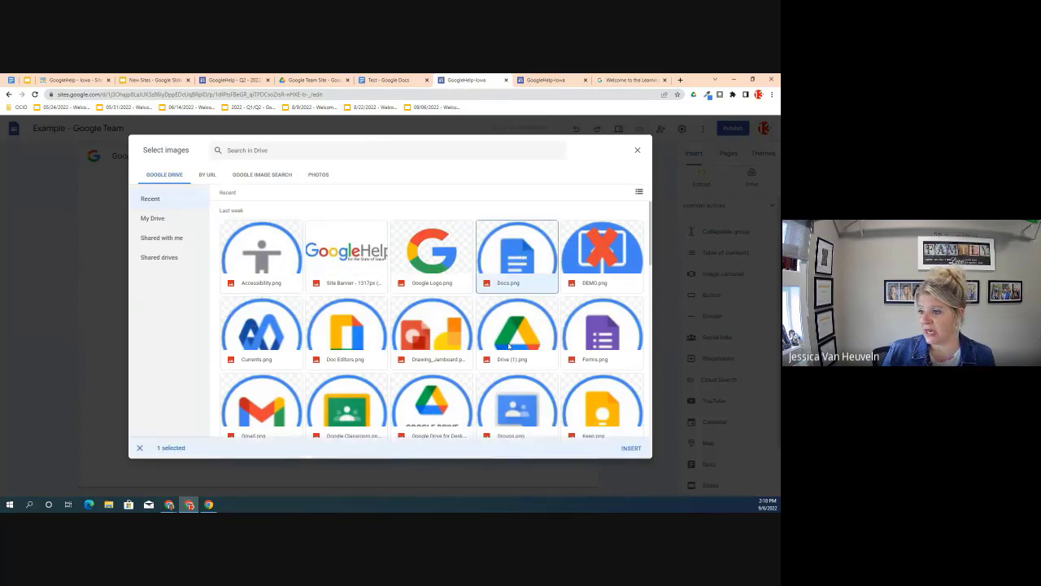
left_click(495, 352)
left_click(273, 409)
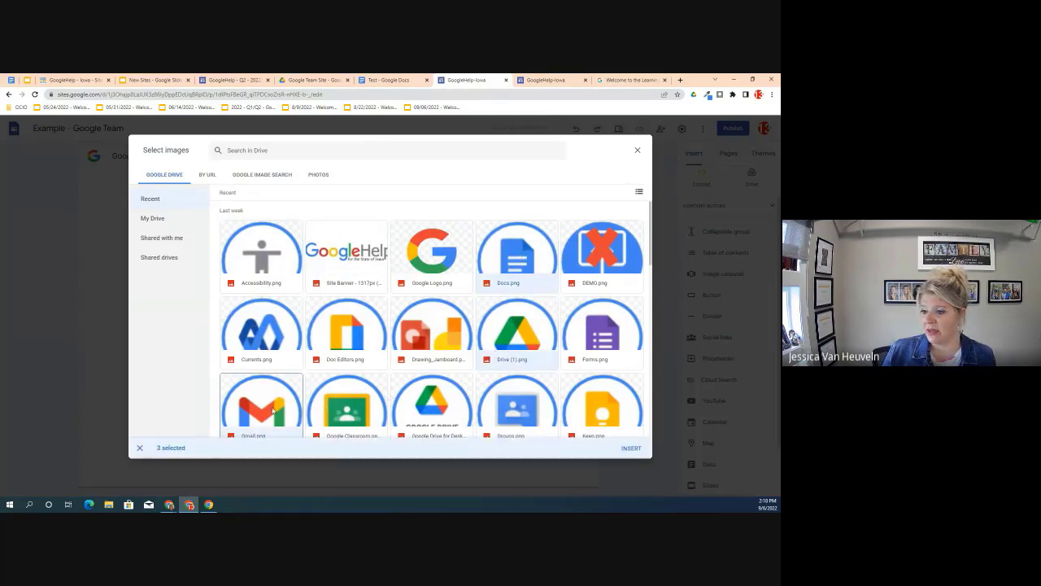
left_click(327, 407)
left_click(494, 406)
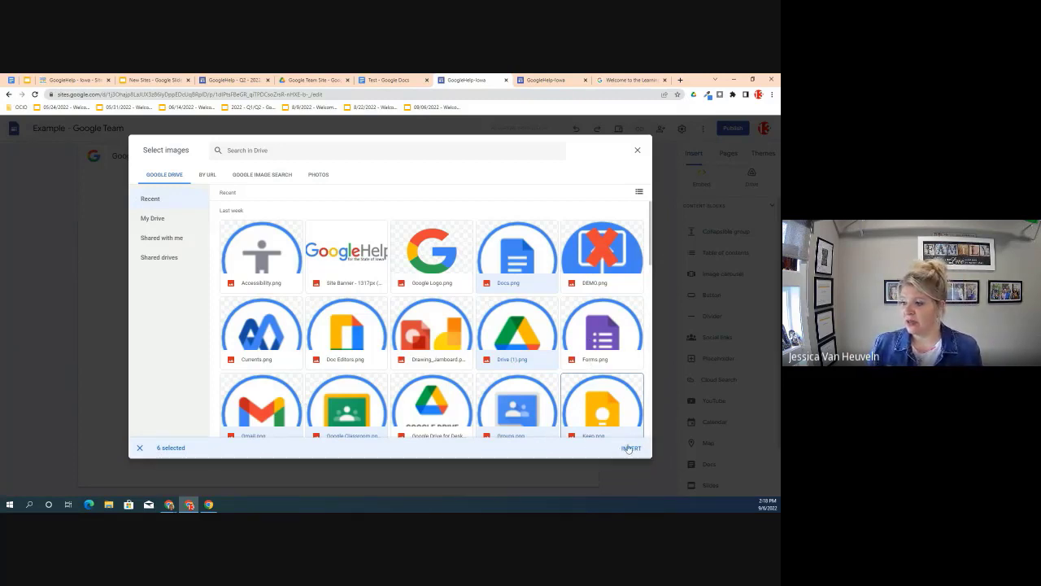
left_click(628, 448)
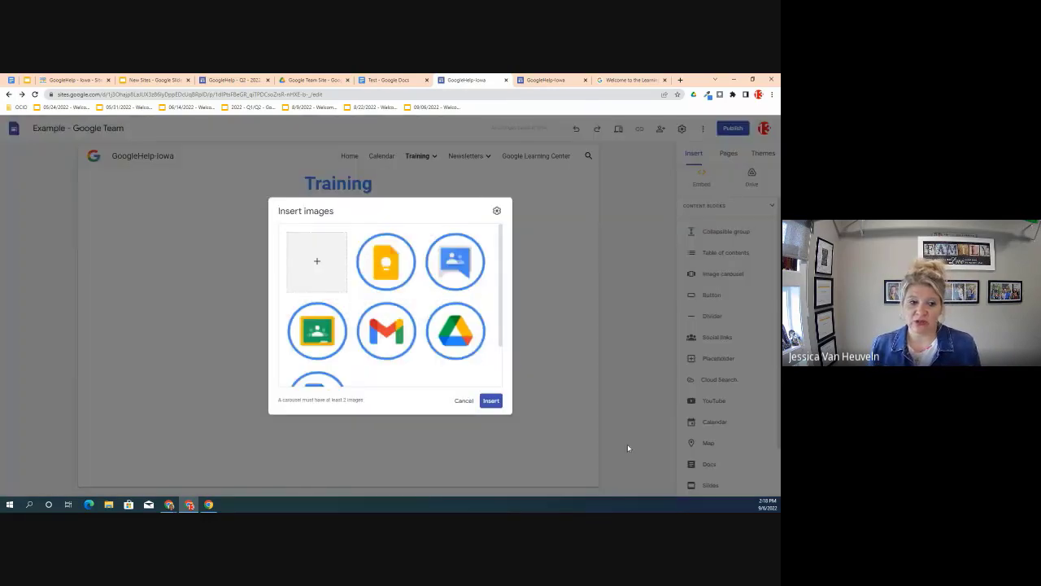
left_click(491, 401)
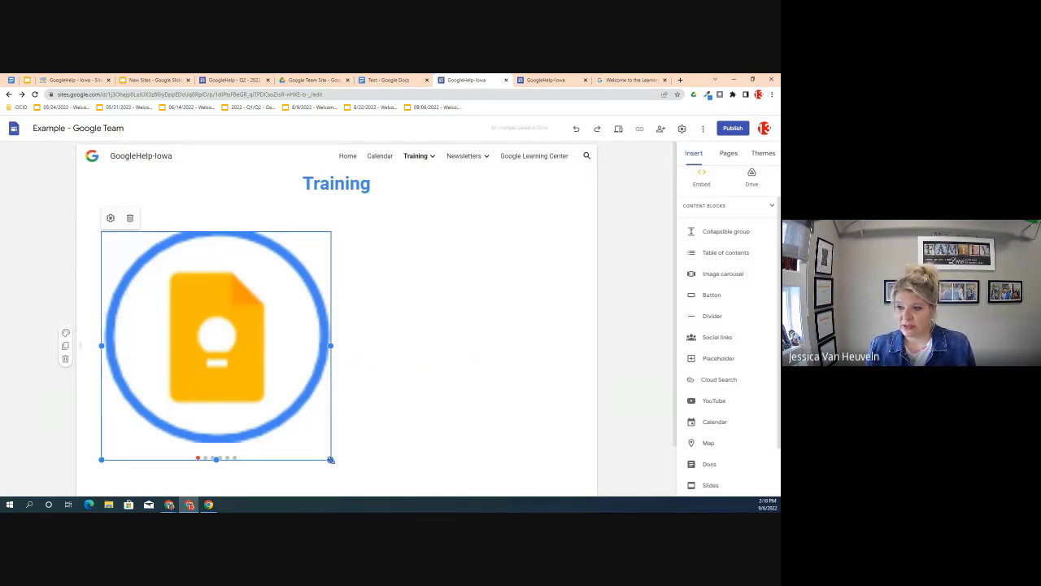
Shrink the image carousel to a smaller square and reselect it.
left_click_drag(331, 460, 210, 352)
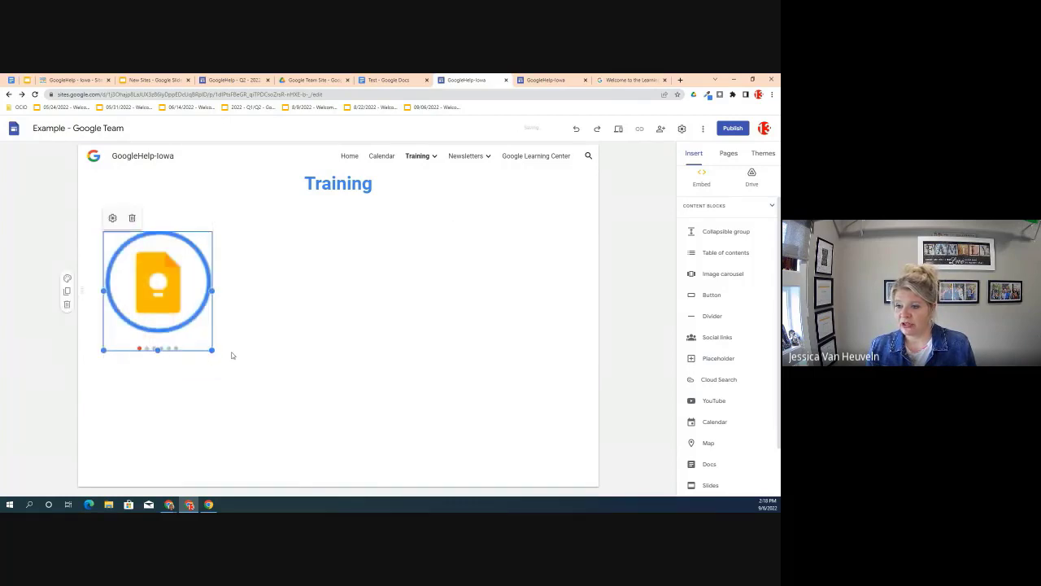
left_click(321, 333)
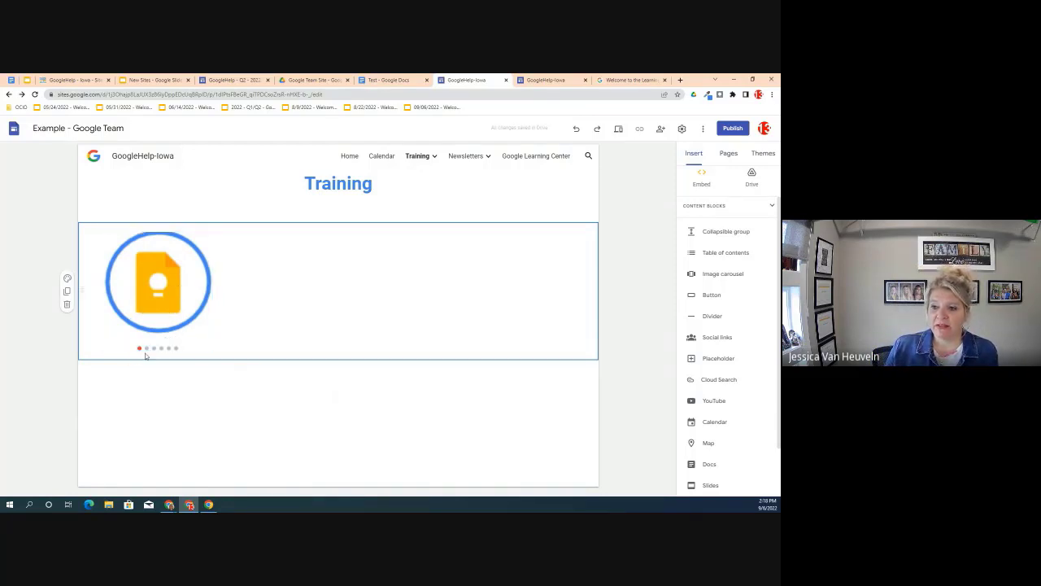
left_click(149, 347)
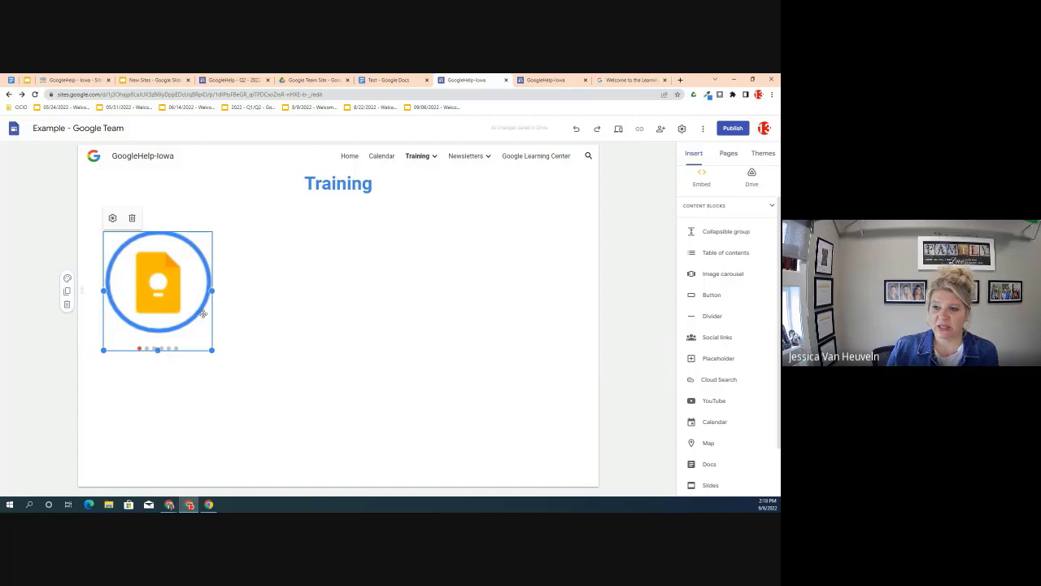
Preview the Training page, cycling the carousel through Groups, Gmail, Classroom and Keep, then exit.
left_click(618, 131)
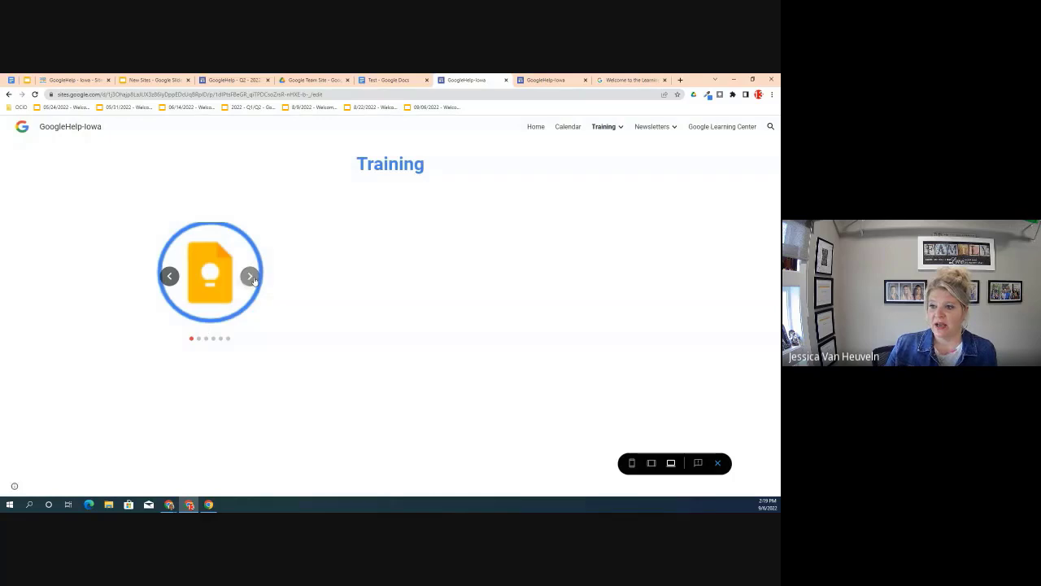
left_click(252, 278)
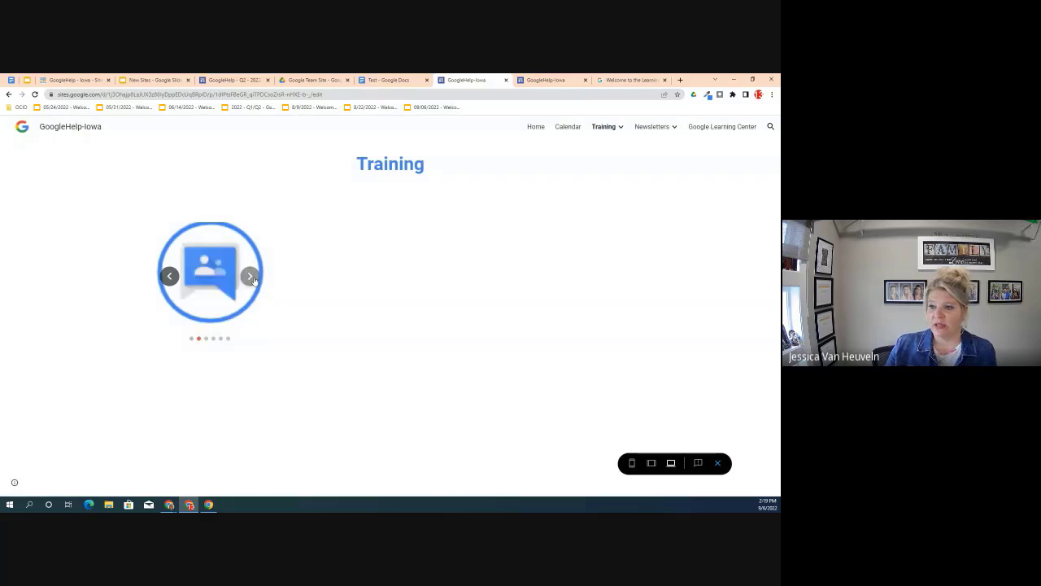
left_click(251, 277)
left_click(251, 277)
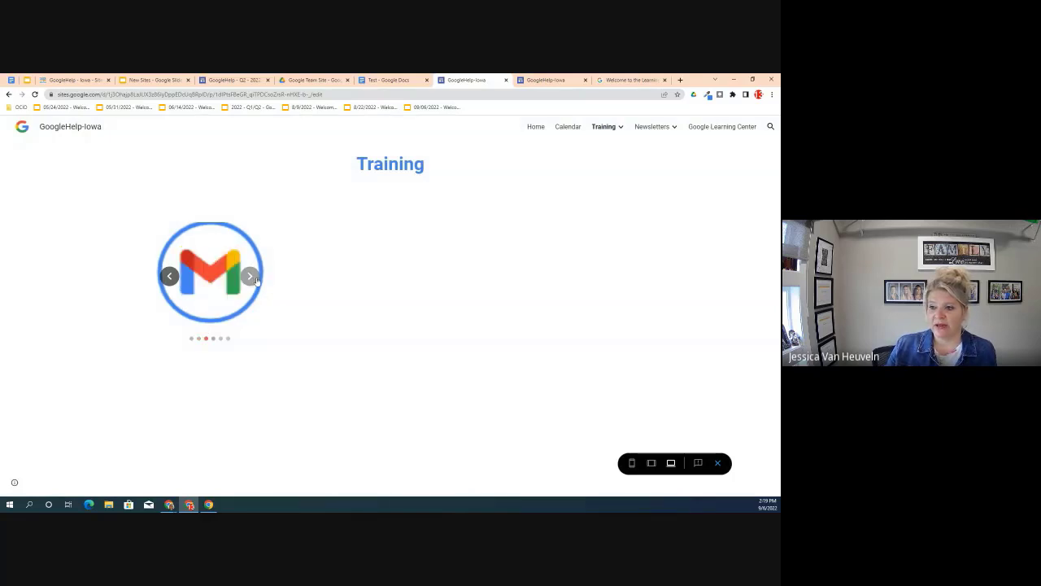
left_click(166, 279)
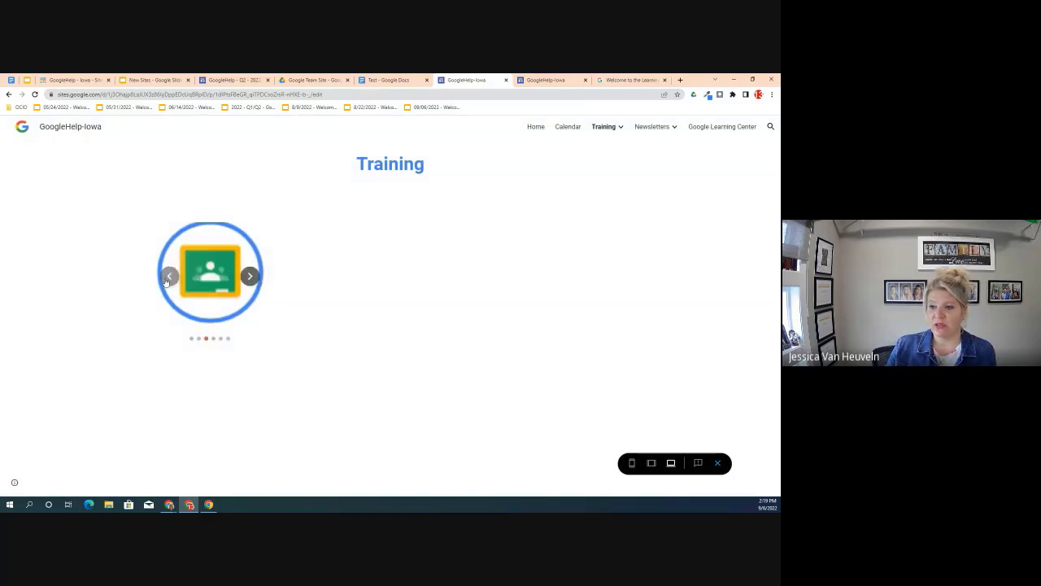
left_click(166, 278)
left_click(167, 279)
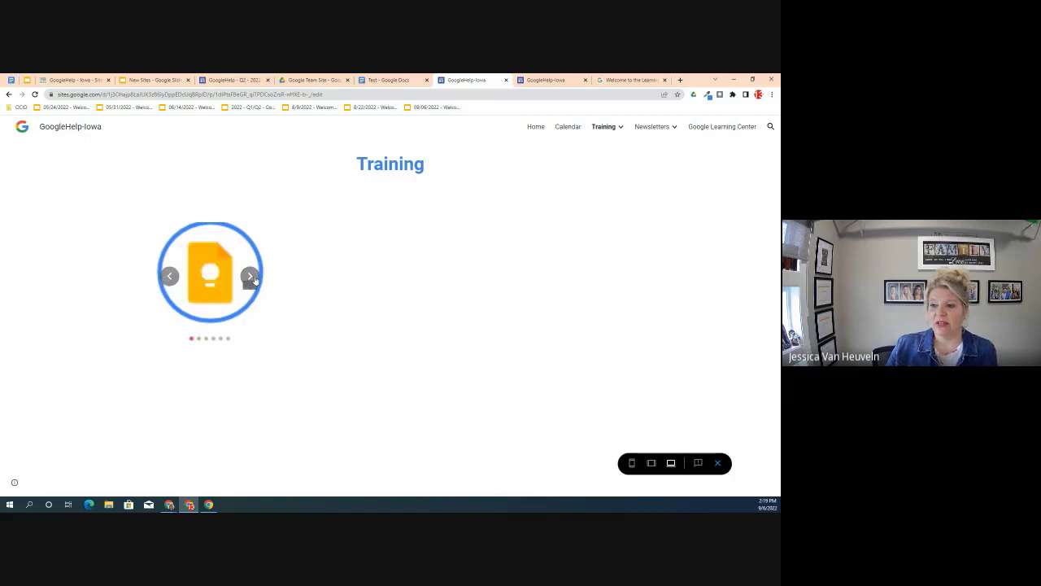
left_click(251, 277)
left_click(251, 278)
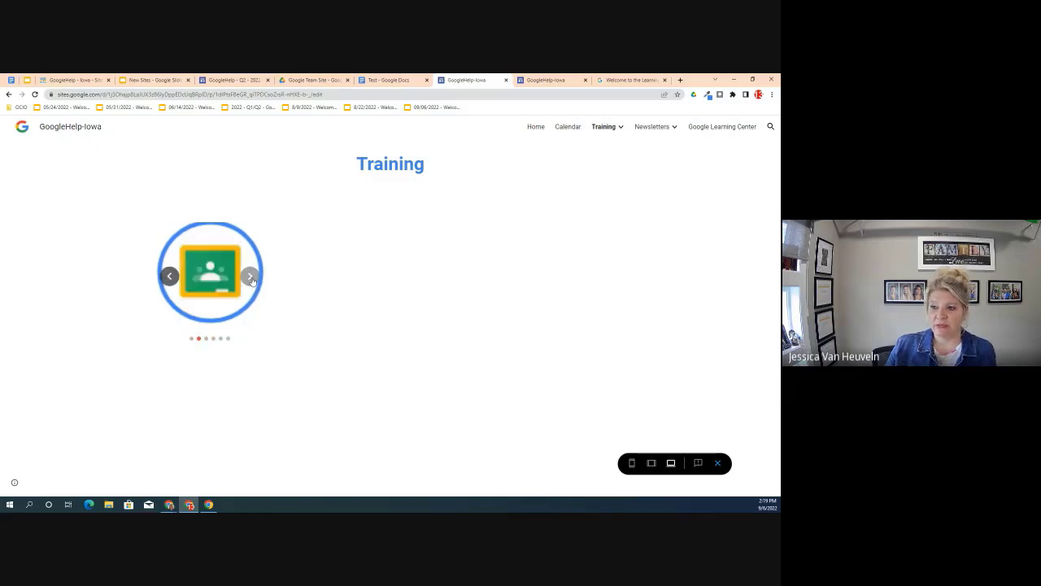
left_click(717, 463)
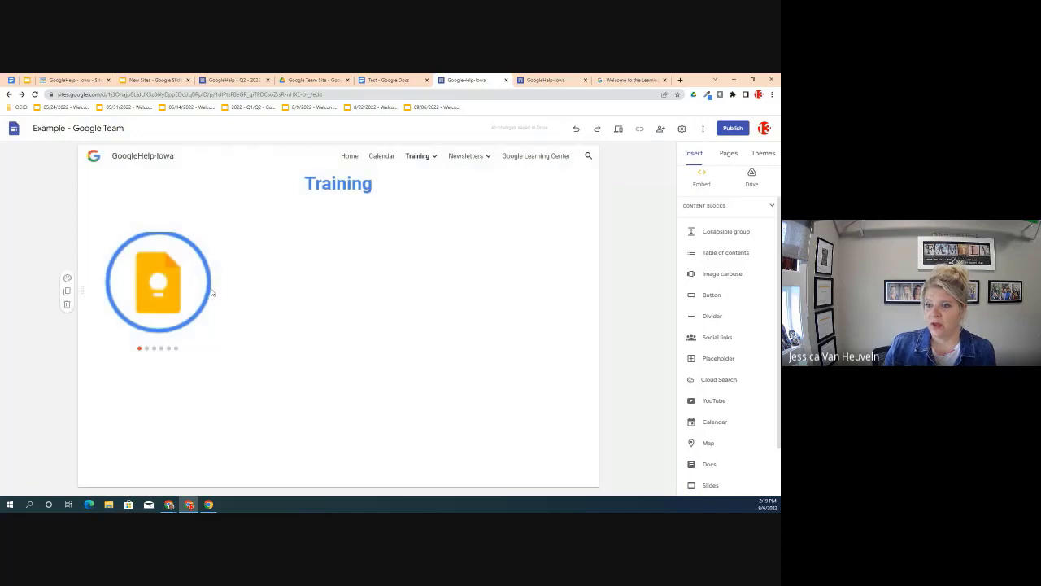
left_click(147, 273)
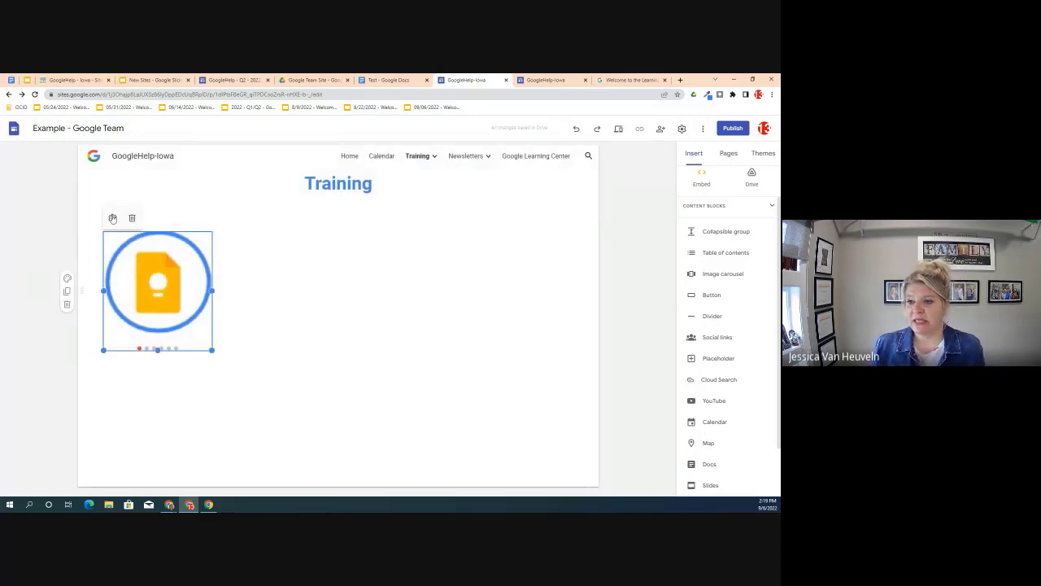
left_click(112, 218)
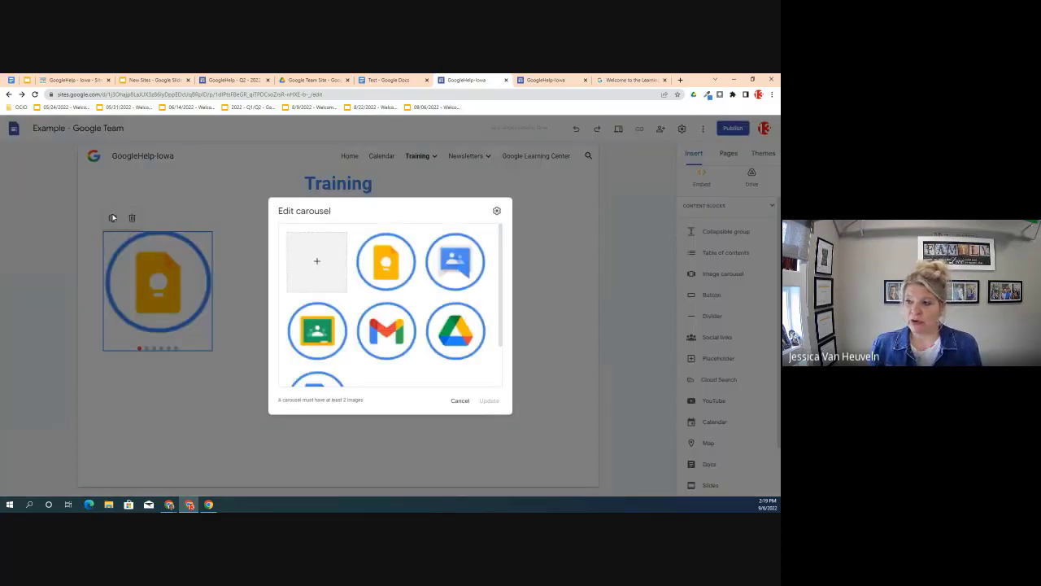
mouse_move(399, 265)
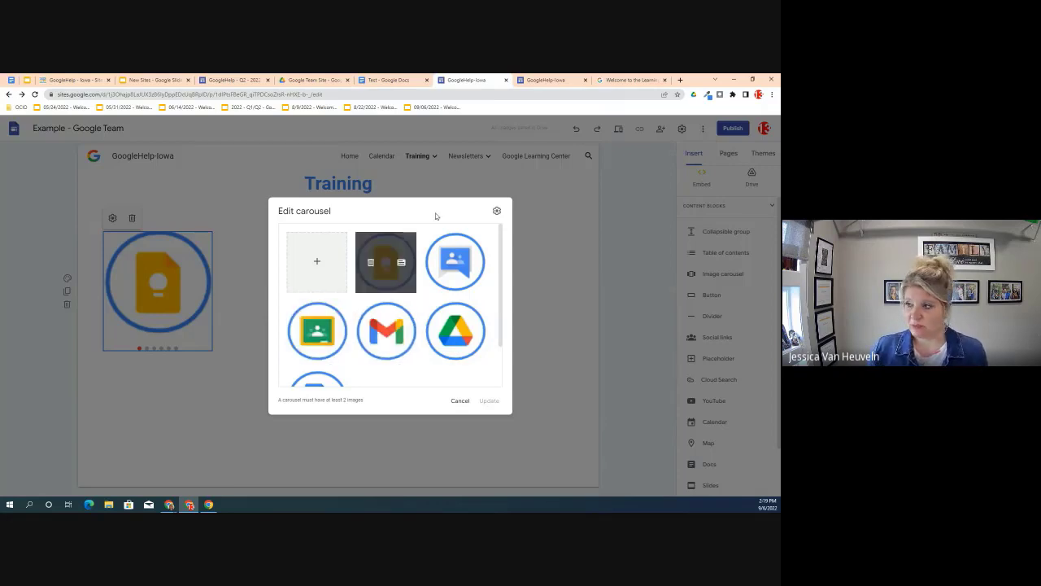
left_click(497, 211)
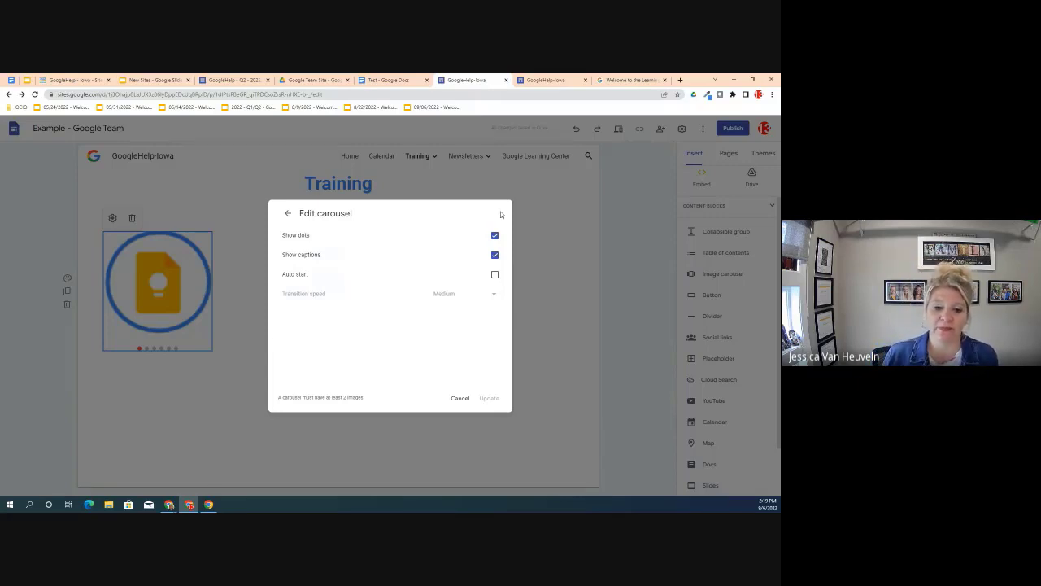
left_click(287, 213)
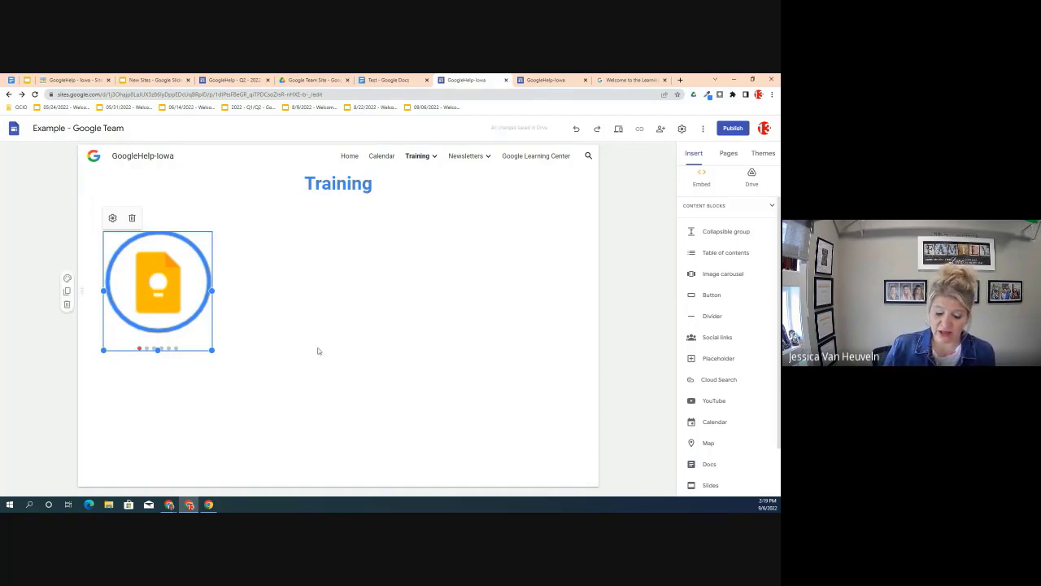
Copy the J/J Tours introduction paragraph from the Sites Script doc and return to the Training page.
left_click(12, 80)
scroll(404, 368, "down", 10)
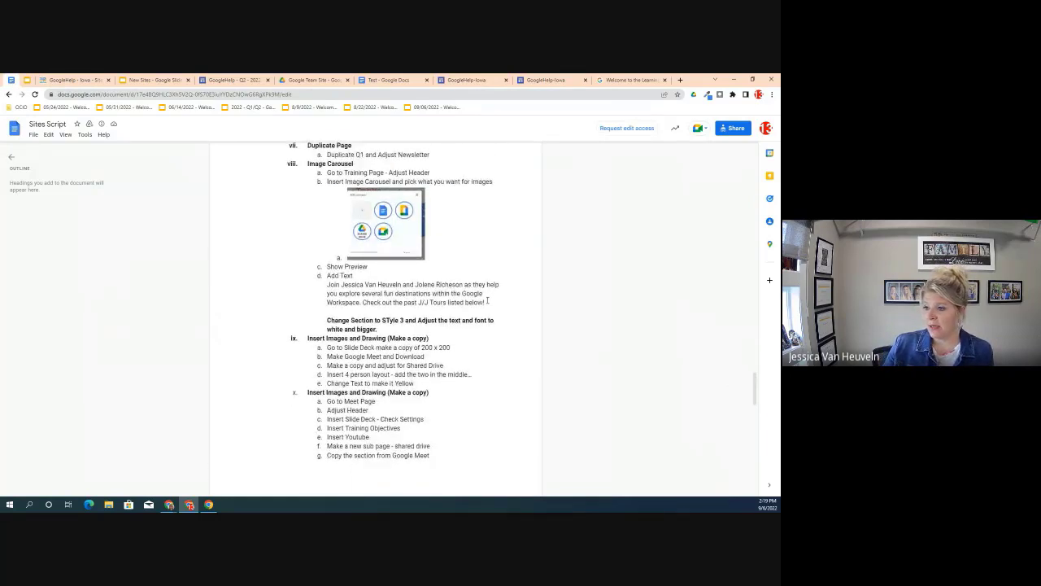
left_click_drag(488, 301, 322, 284)
key("ctrl+c")
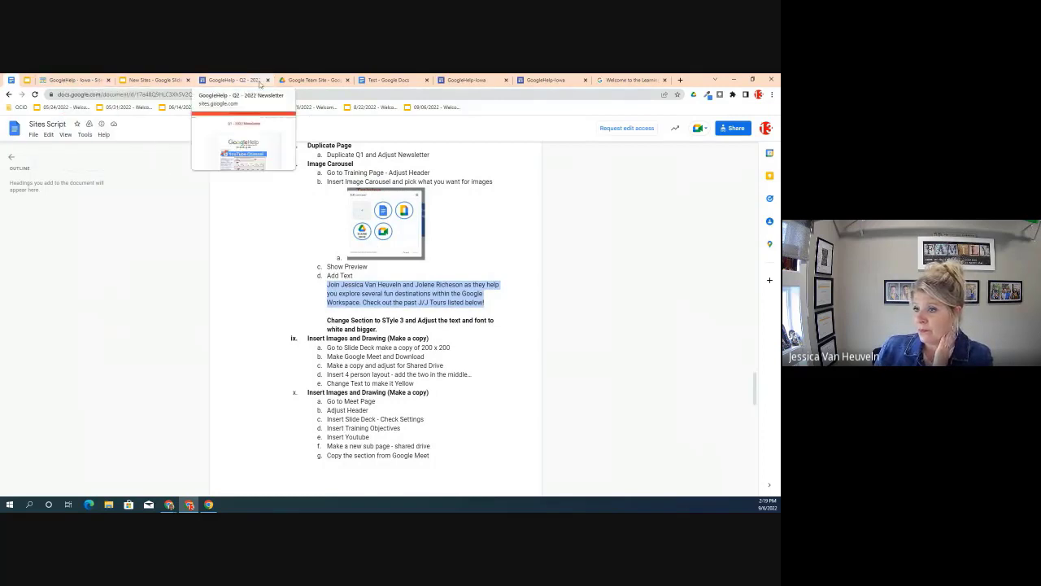
left_click(553, 80)
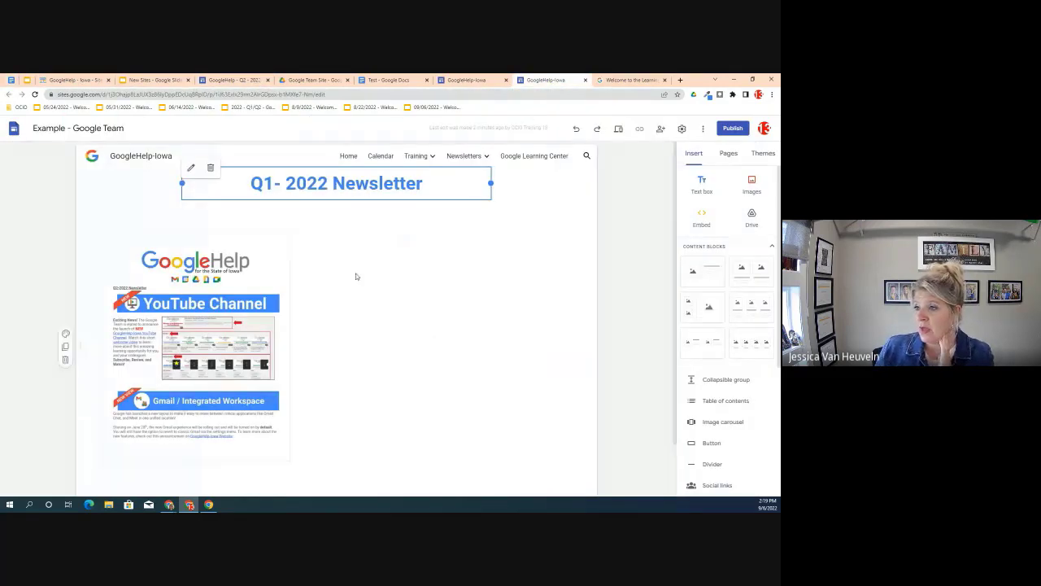
key("ctrl+Page_Up")
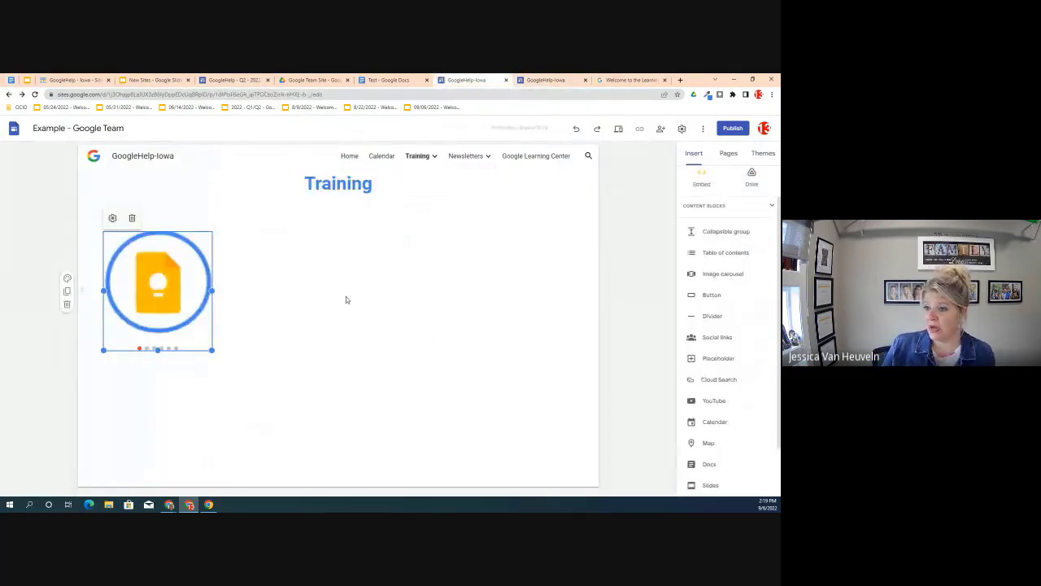
Add a text box beside the carousel and paste the introduction paragraph as plain text.
double_click(344, 298)
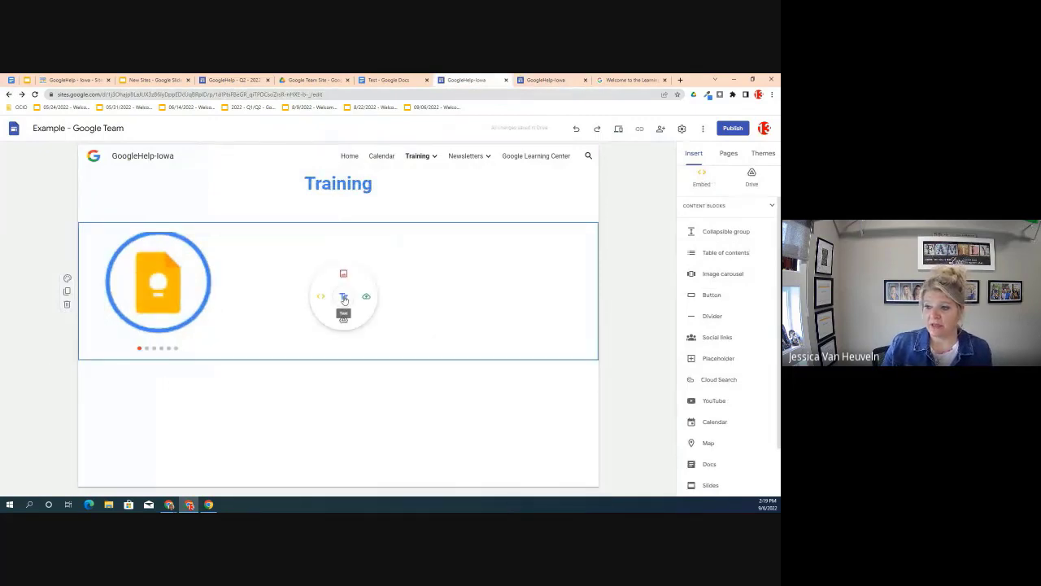
left_click(344, 298)
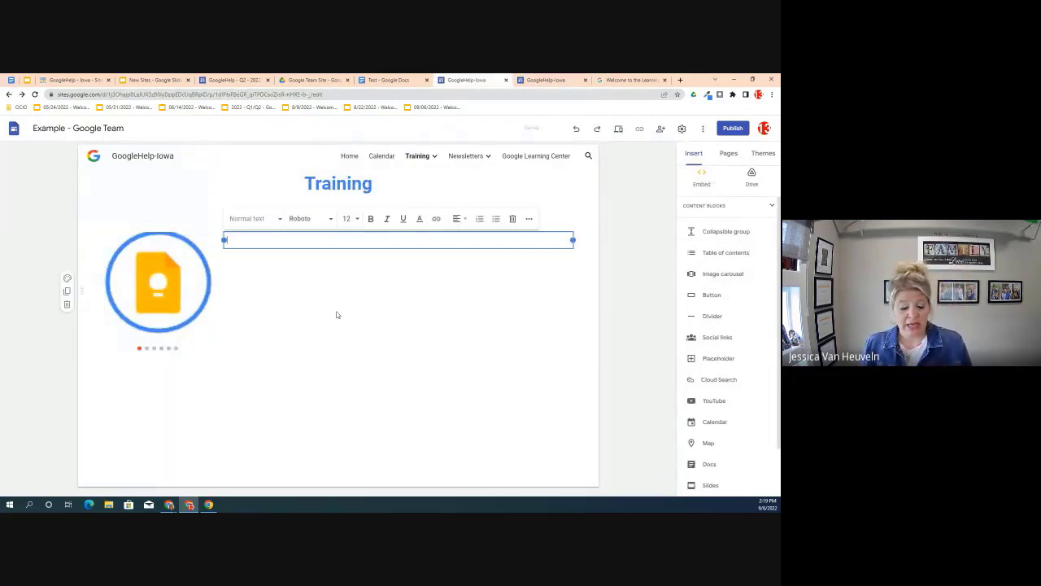
right_click(237, 242)
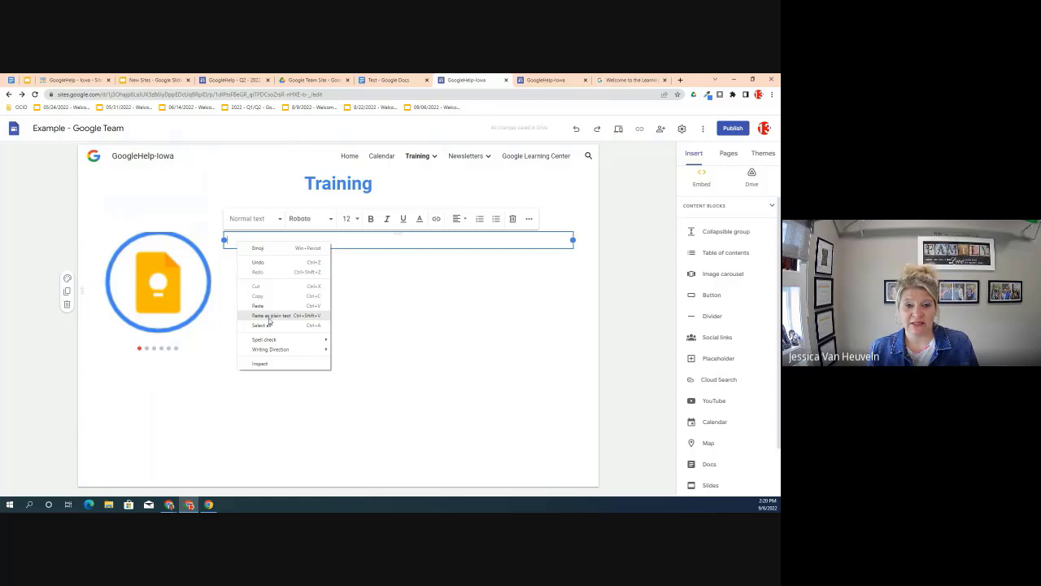
left_click(270, 317)
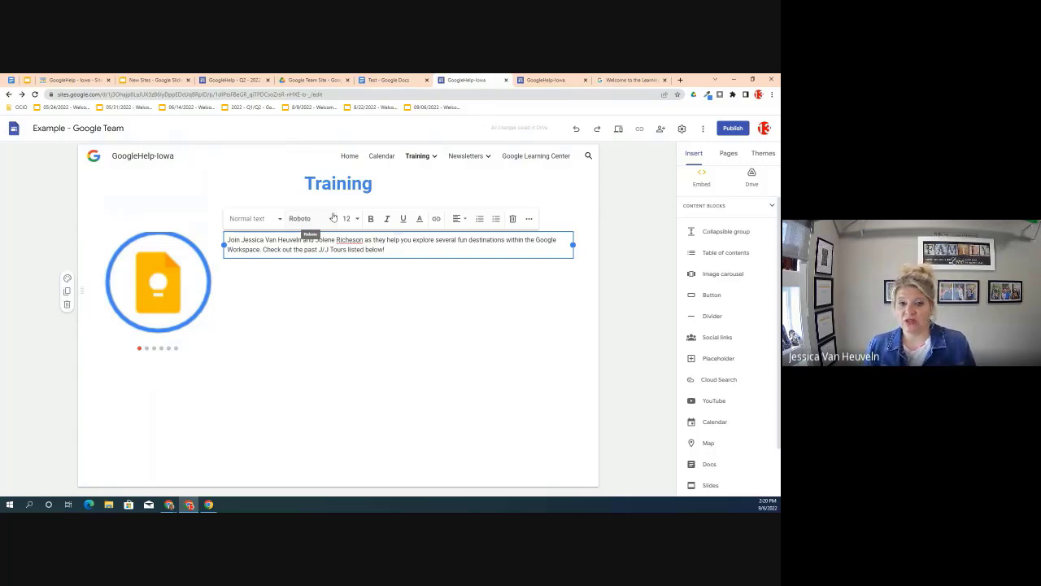
right_click(398, 252)
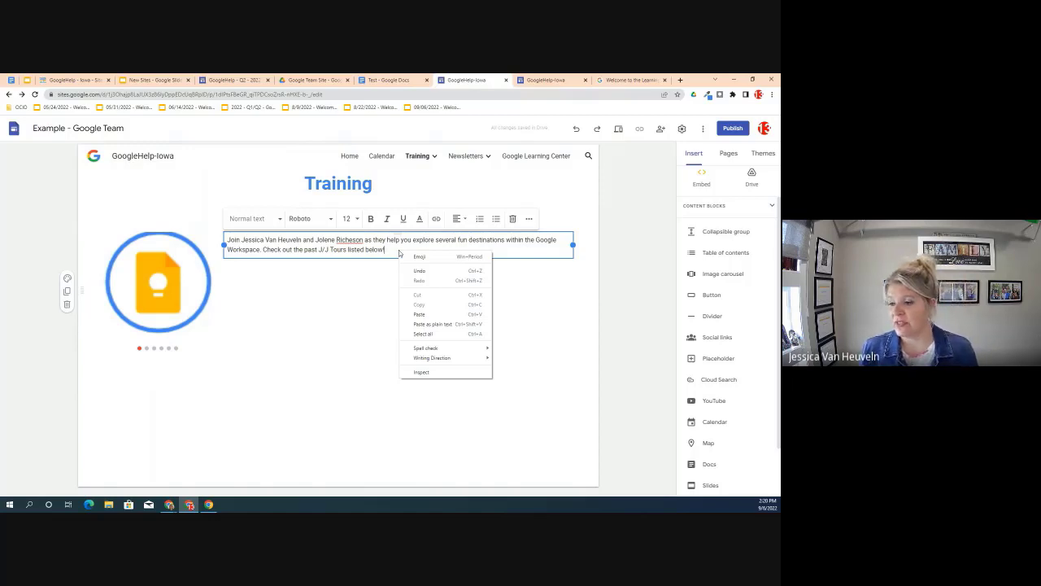
left_click(292, 272)
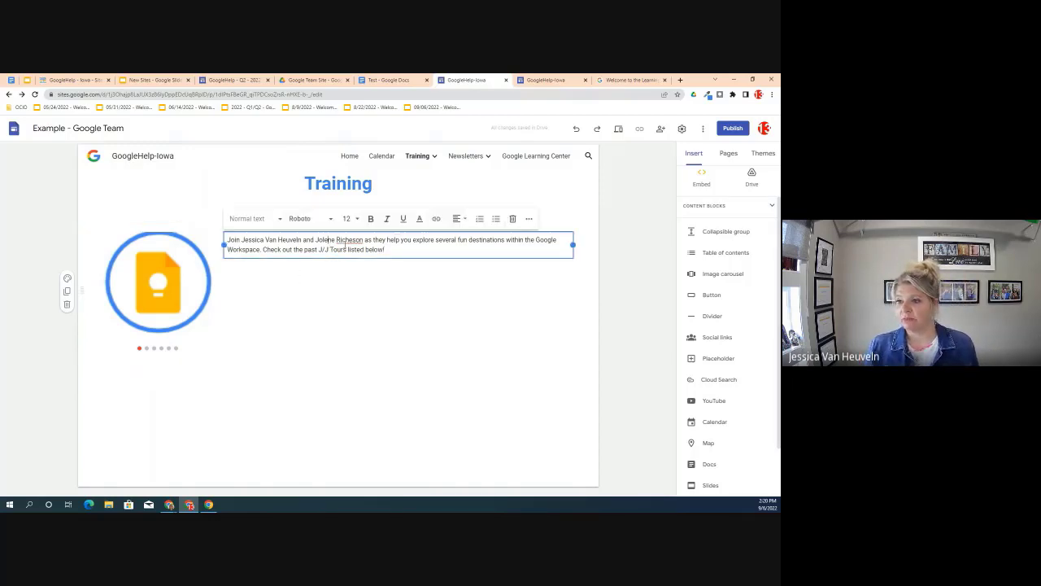
Enlarge the whole pasted paragraph to font size 36.
triple_click(427, 251)
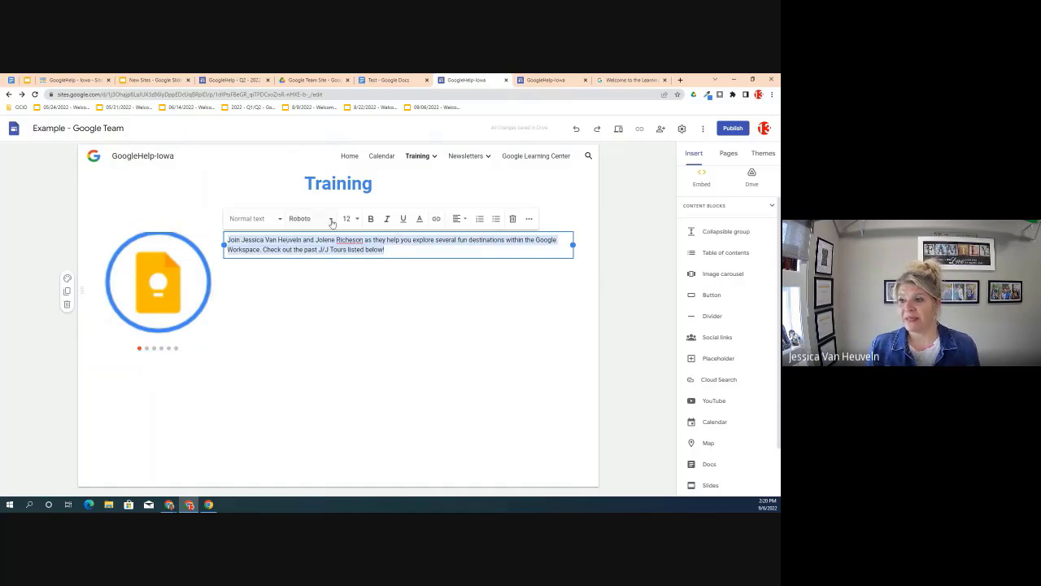
left_click(262, 219)
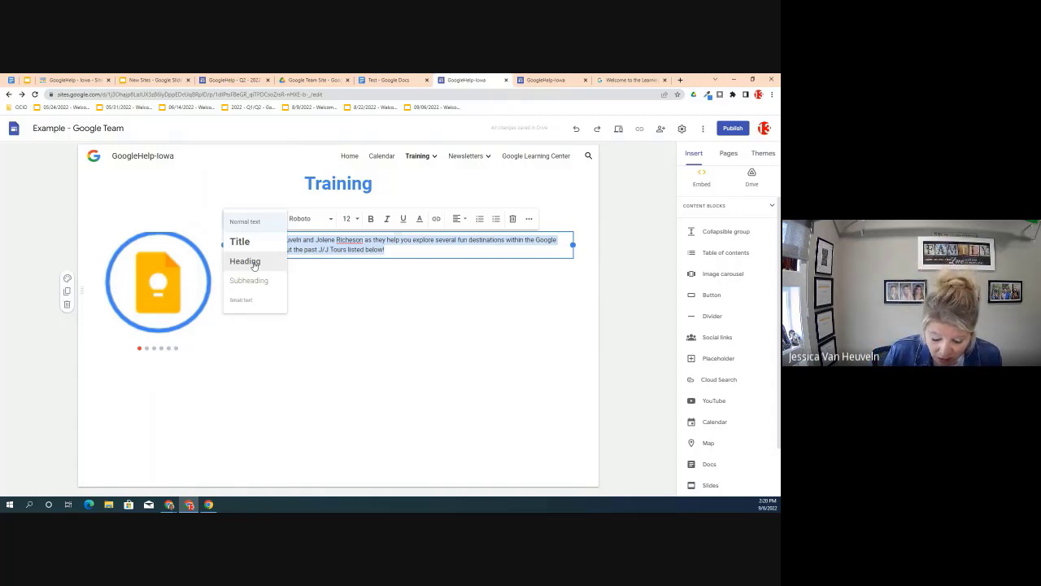
left_click(349, 219)
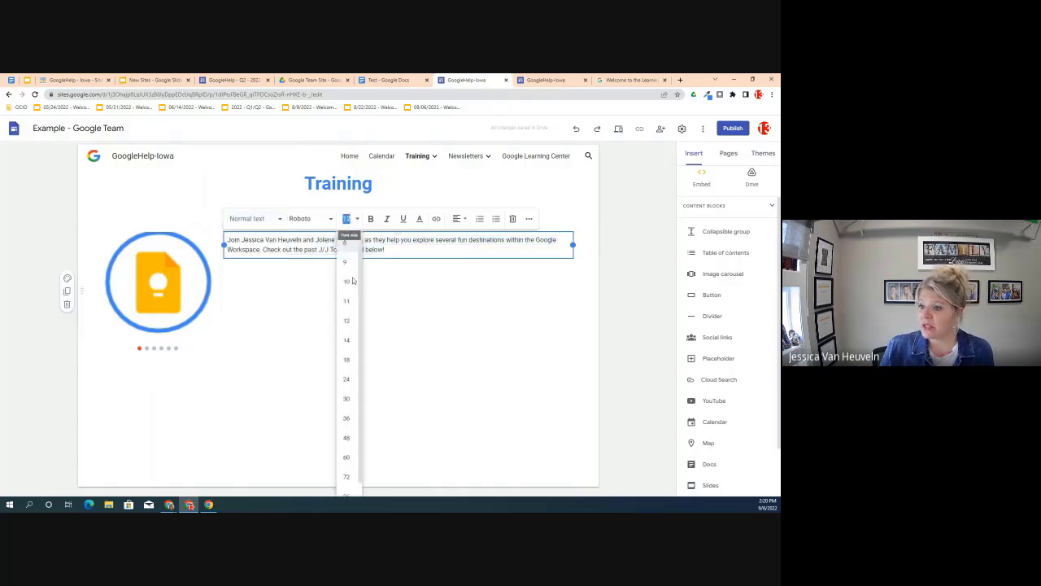
left_click(347, 381)
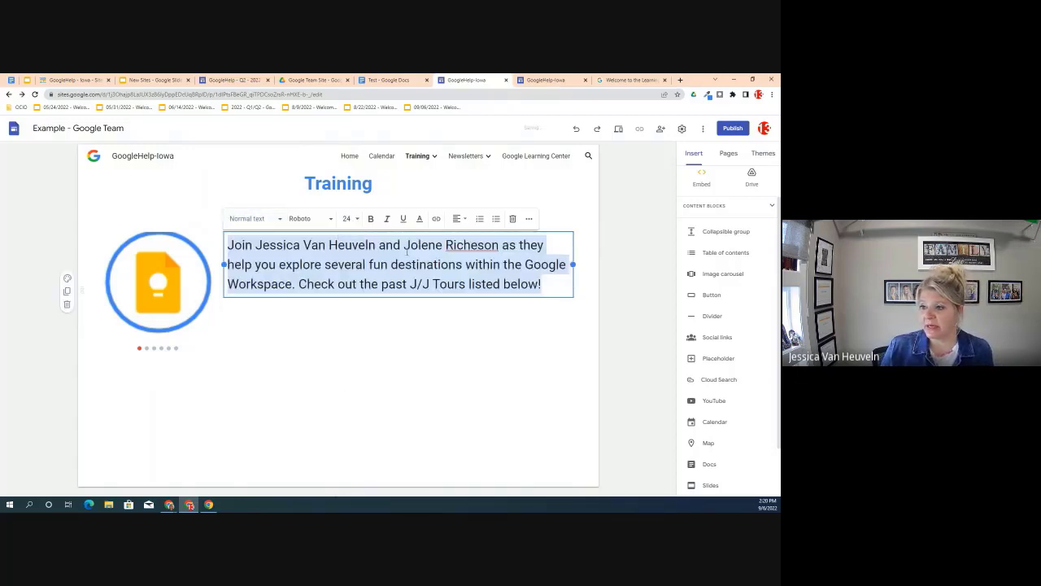
left_click(347, 219)
left_click(348, 418)
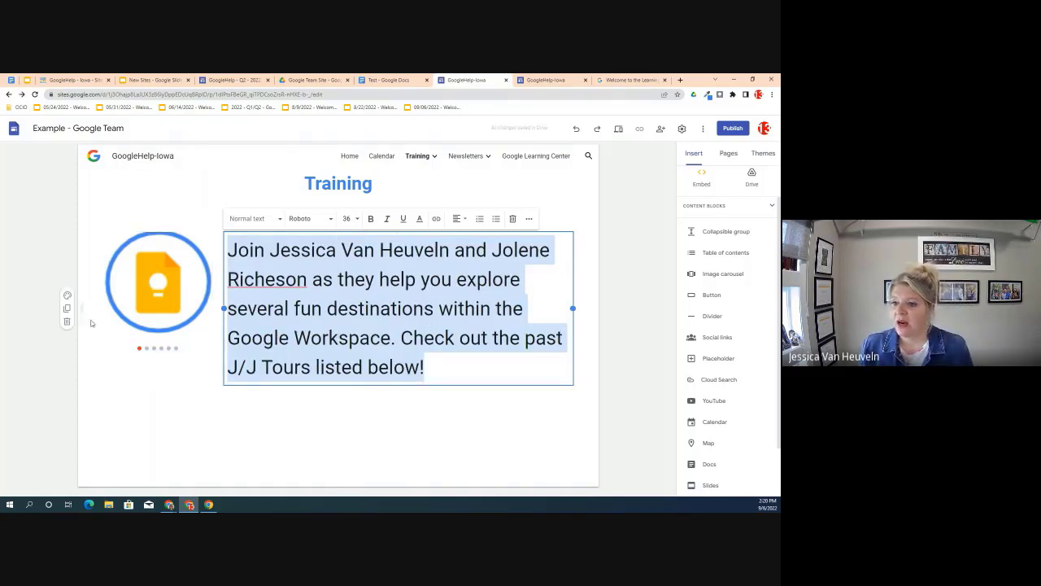
Give the carousel section the blue Style 3 background.
left_click(67, 296)
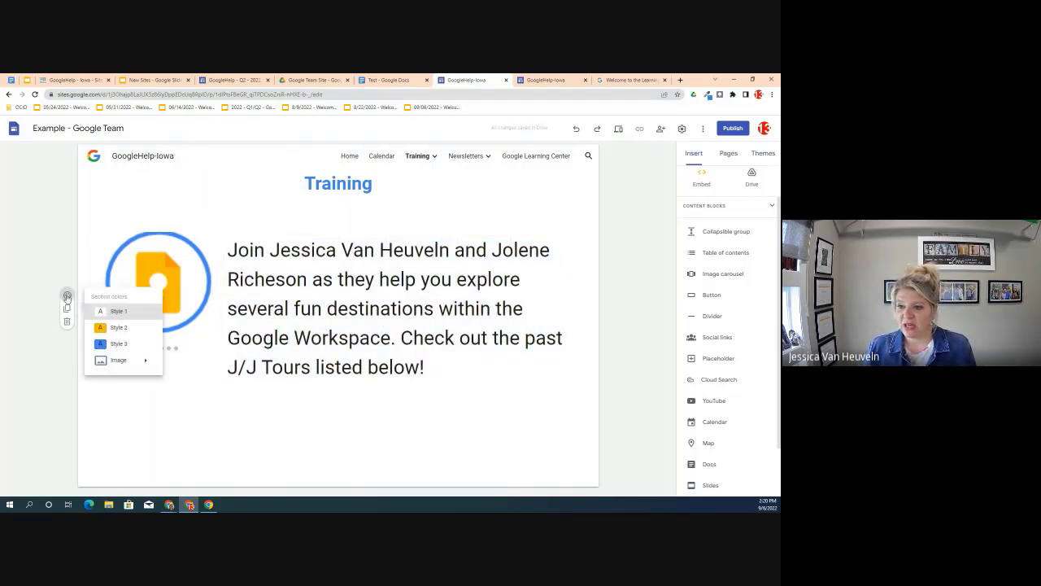
left_click(127, 345)
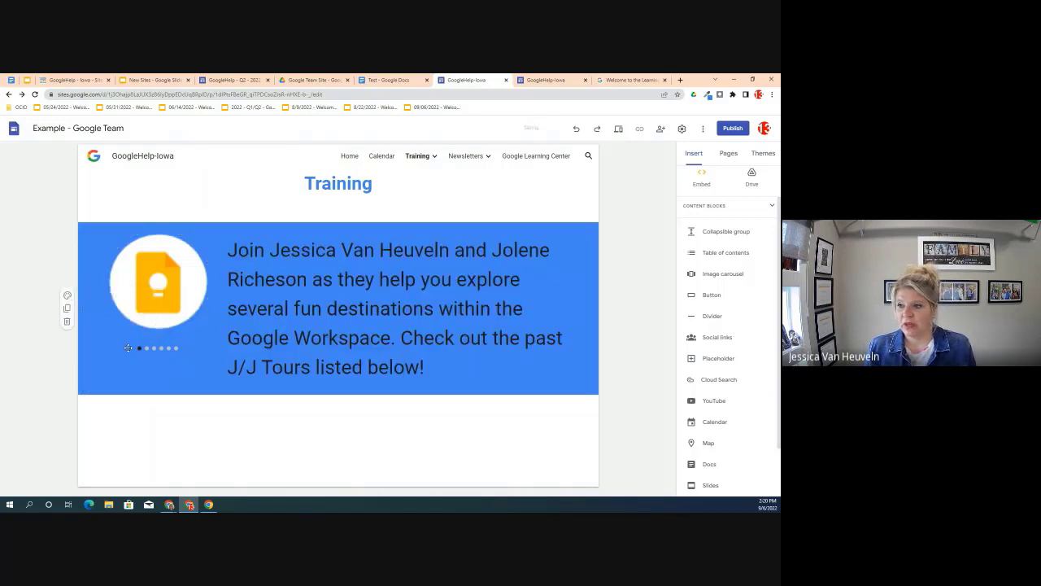
left_click(68, 297)
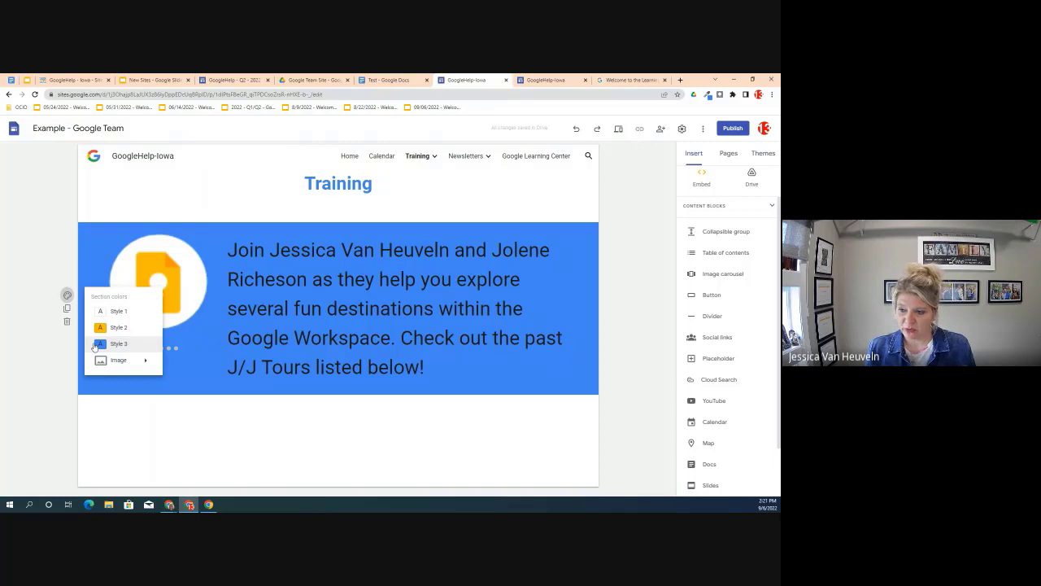
left_click(96, 345)
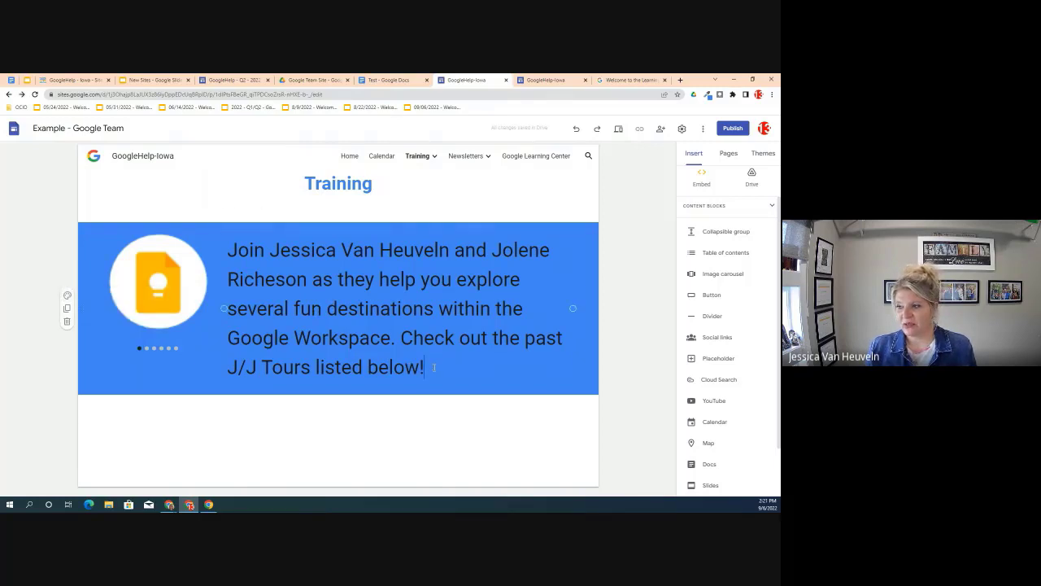
Recolour the introduction paragraph text white.
left_click_drag(423, 367, 229, 253)
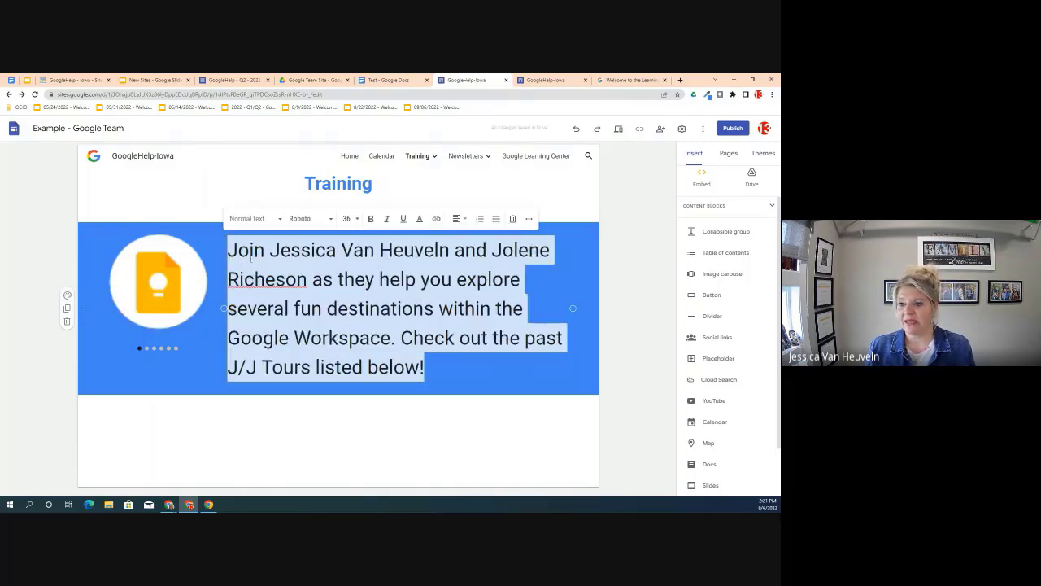
left_click(418, 219)
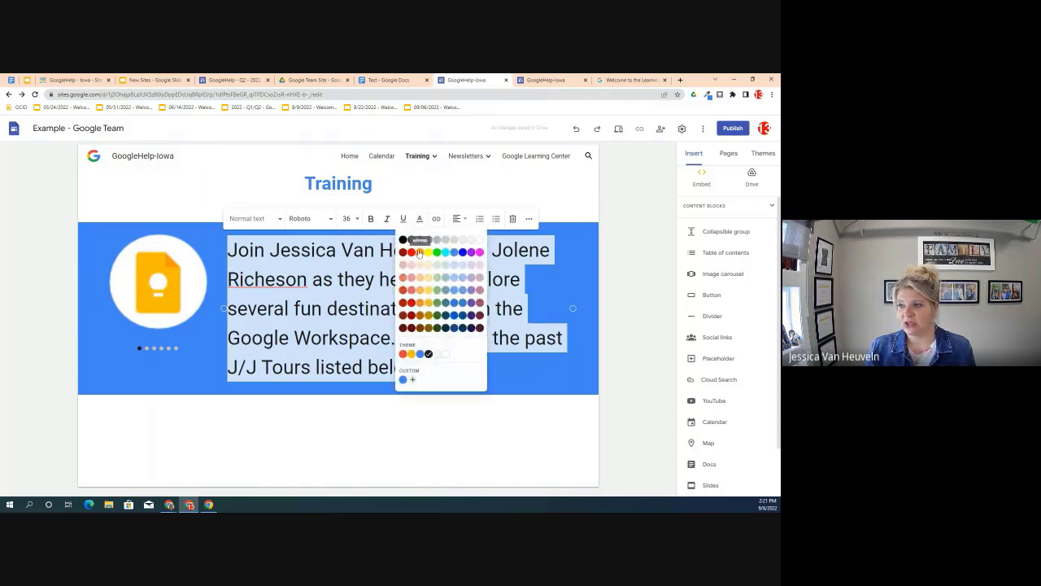
left_click(479, 239)
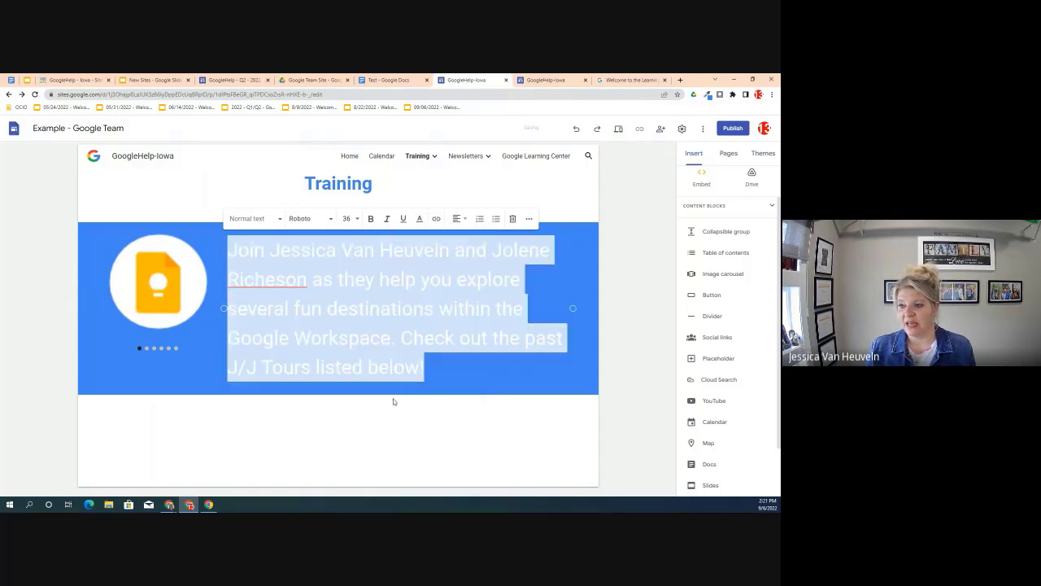
left_click(393, 401)
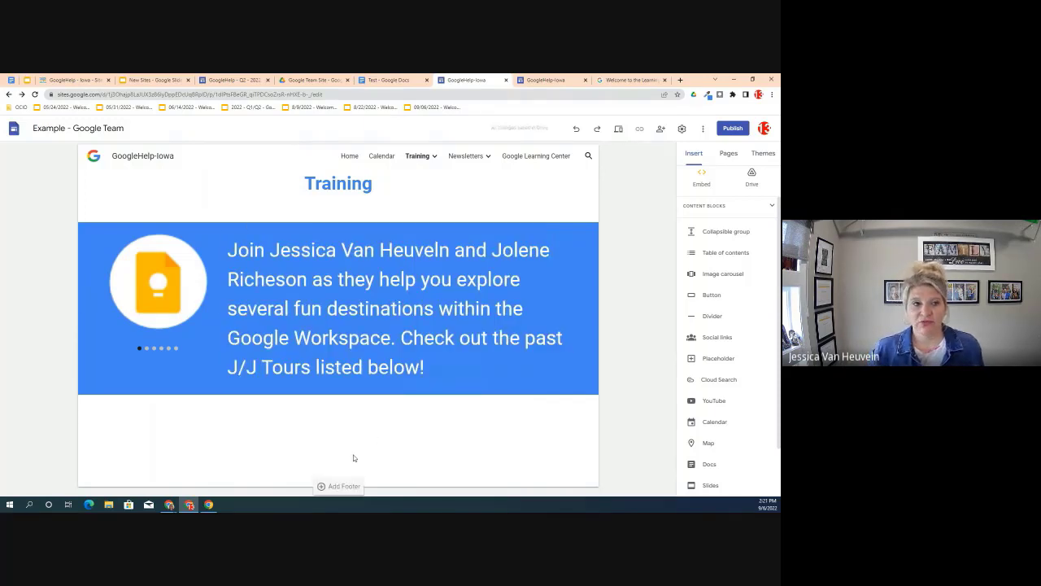
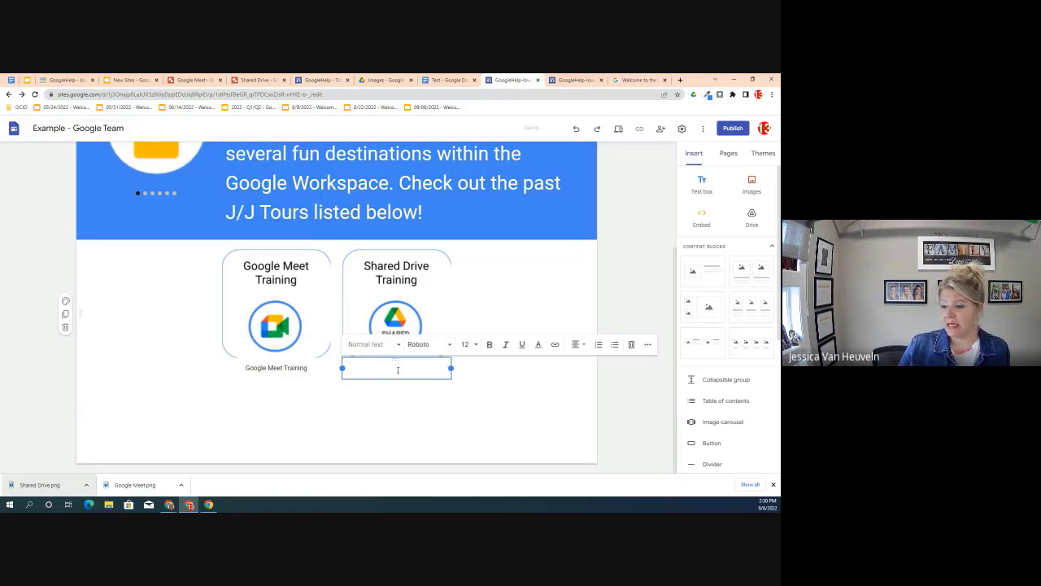
Caption the second card 'Shared Drive Training' and set that caption to Small text.
type("Shared Drive Training")
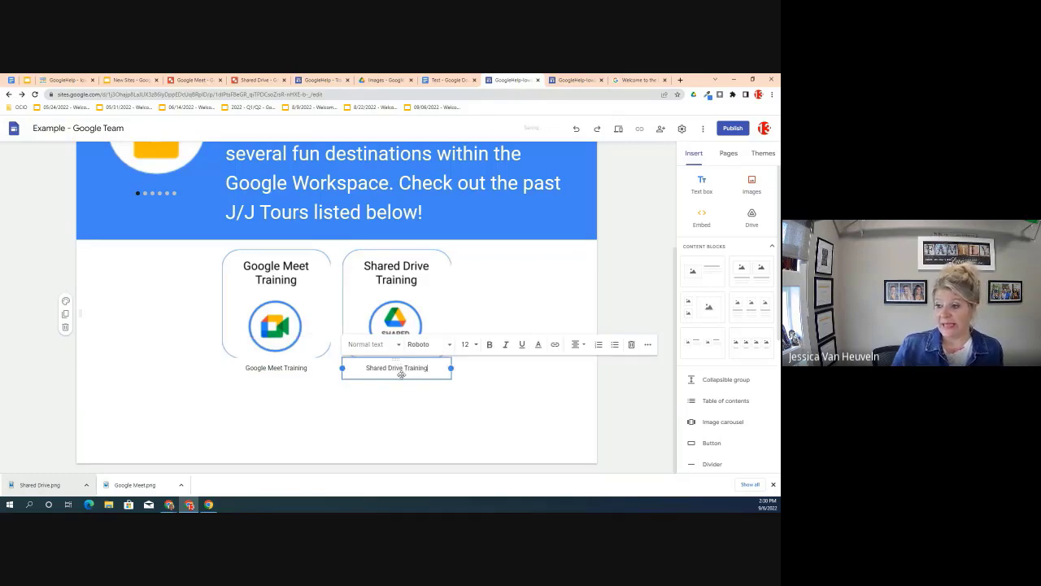
left_click_drag(431, 369, 340, 371)
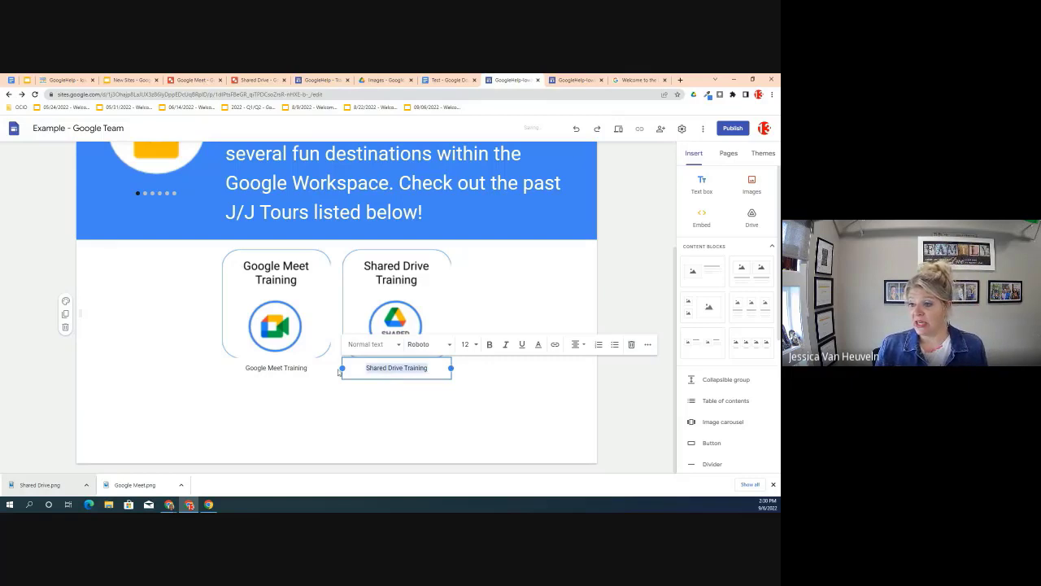
left_click(379, 347)
left_click(367, 427)
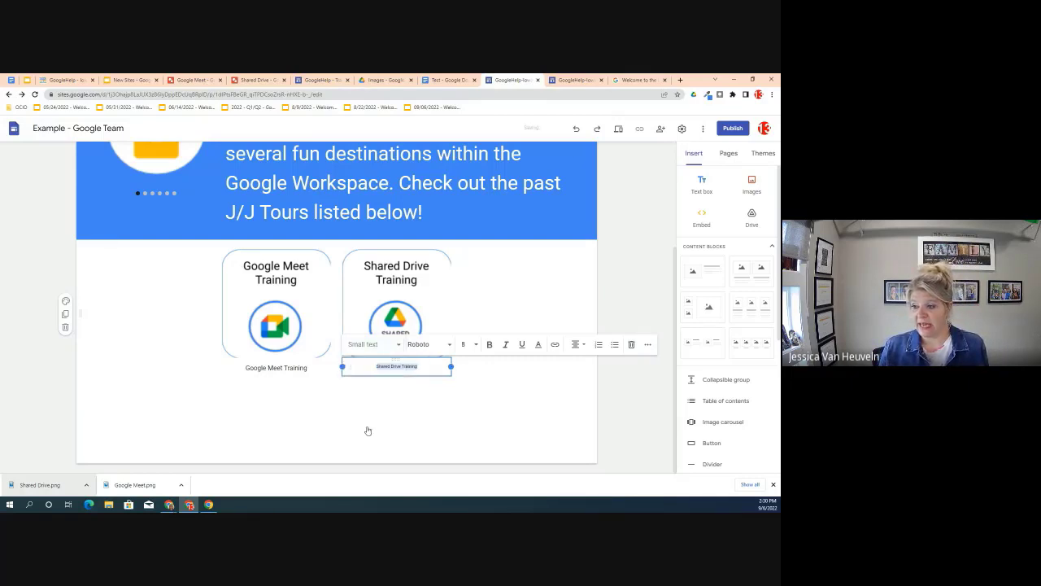
Set the Google Meet Training caption to Small text as well.
left_click(314, 368)
left_click_drag(313, 368, 197, 370)
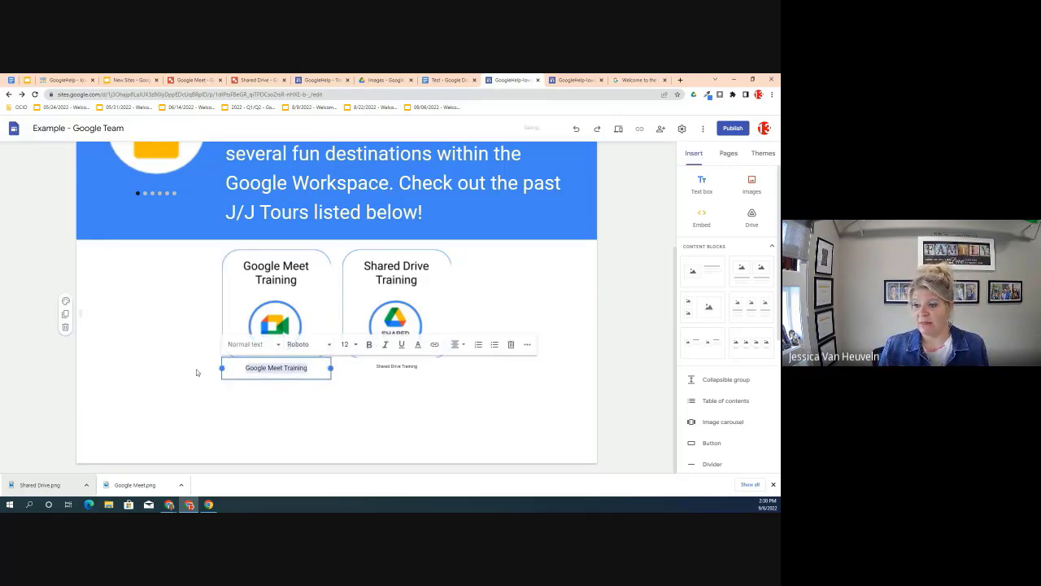
left_click(246, 344)
left_click(239, 425)
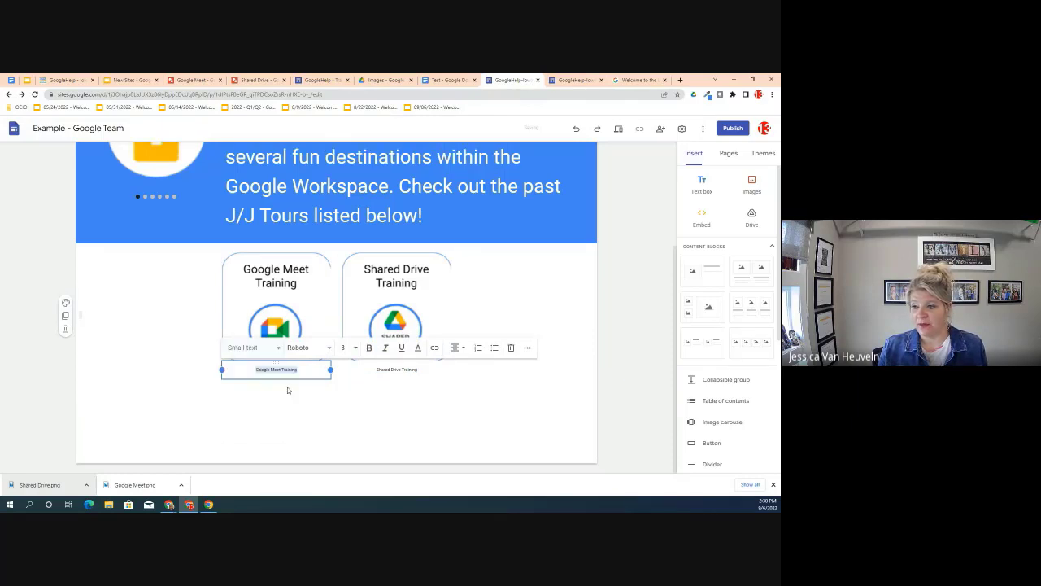
left_click(309, 276)
left_click(446, 285)
left_click(501, 229)
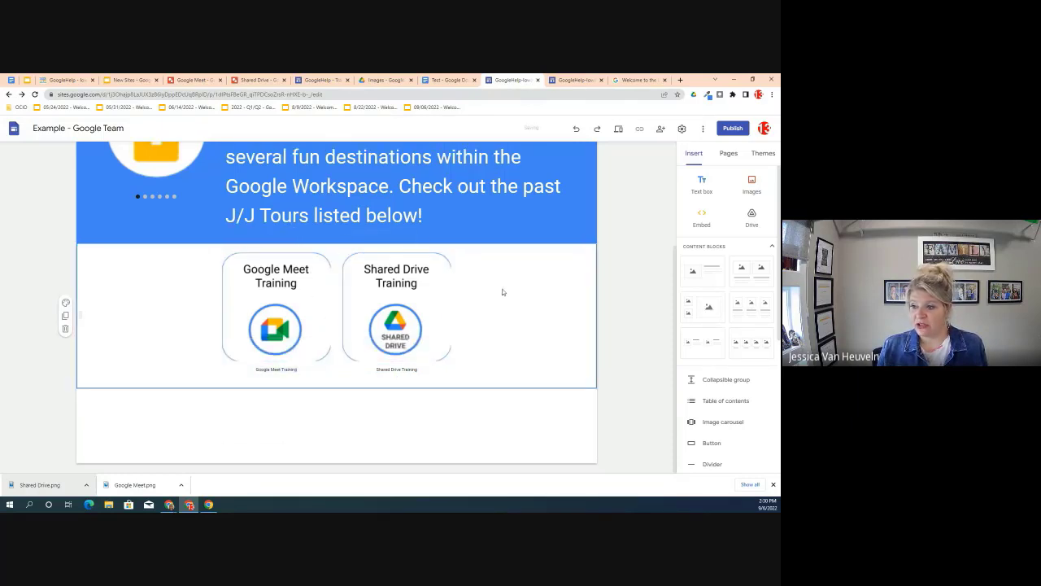
left_click(268, 358)
left_click(251, 392)
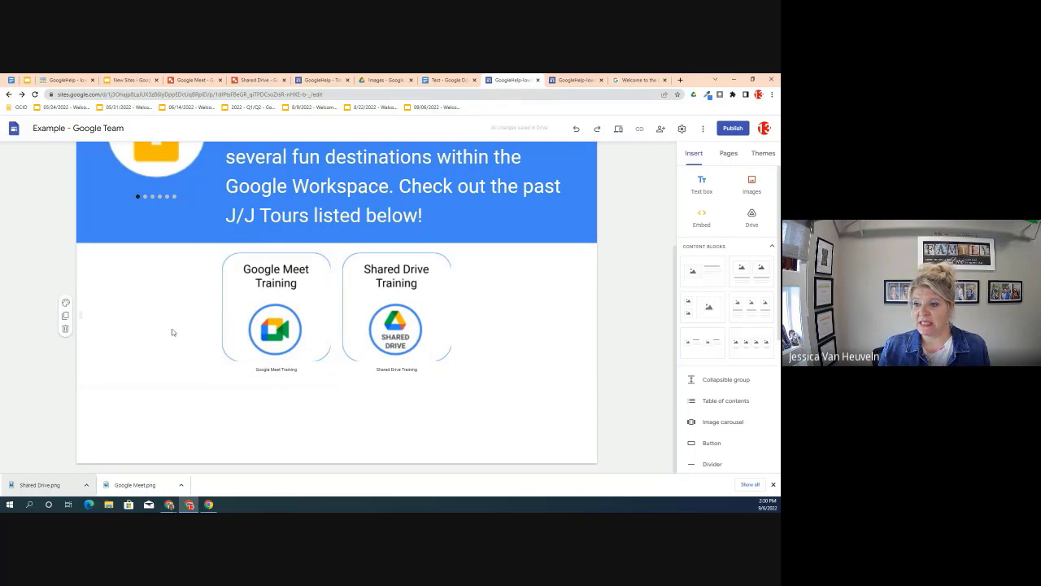
Link the Google Meet card image to the site's Google Meet page.
left_click(265, 294)
left_click(265, 294)
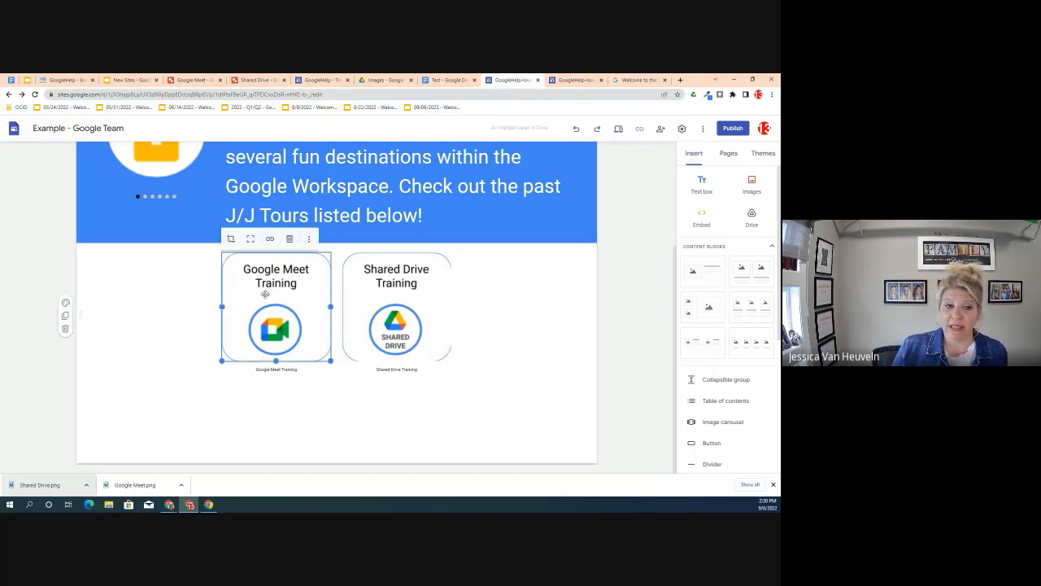
left_click(270, 239)
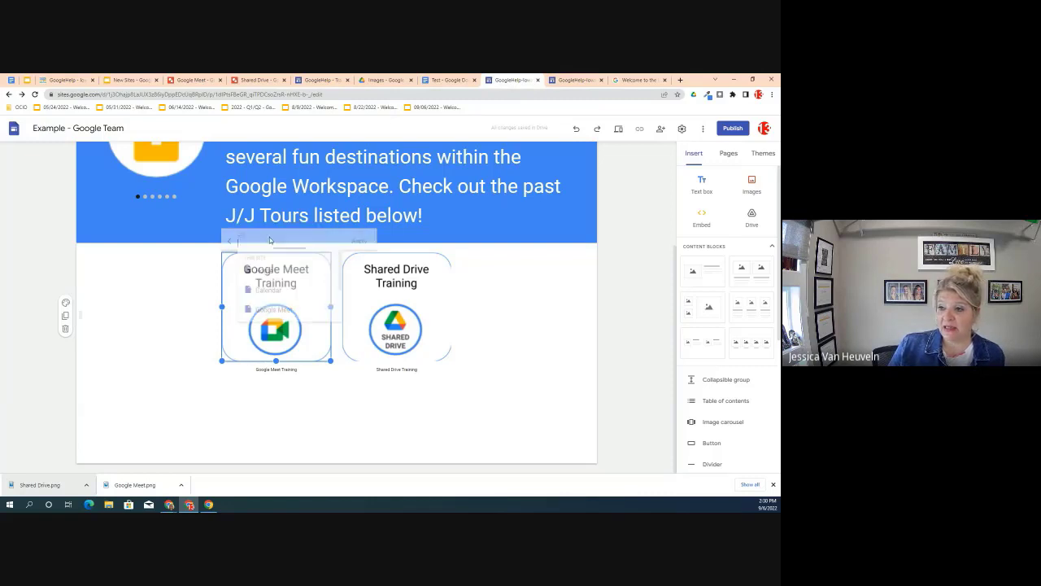
type("Meet")
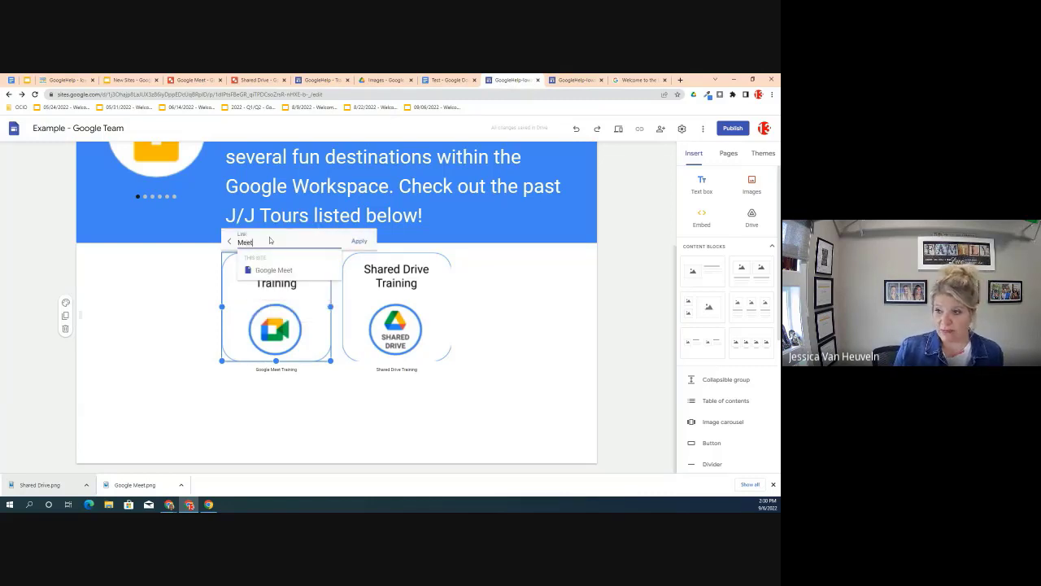
left_click(266, 273)
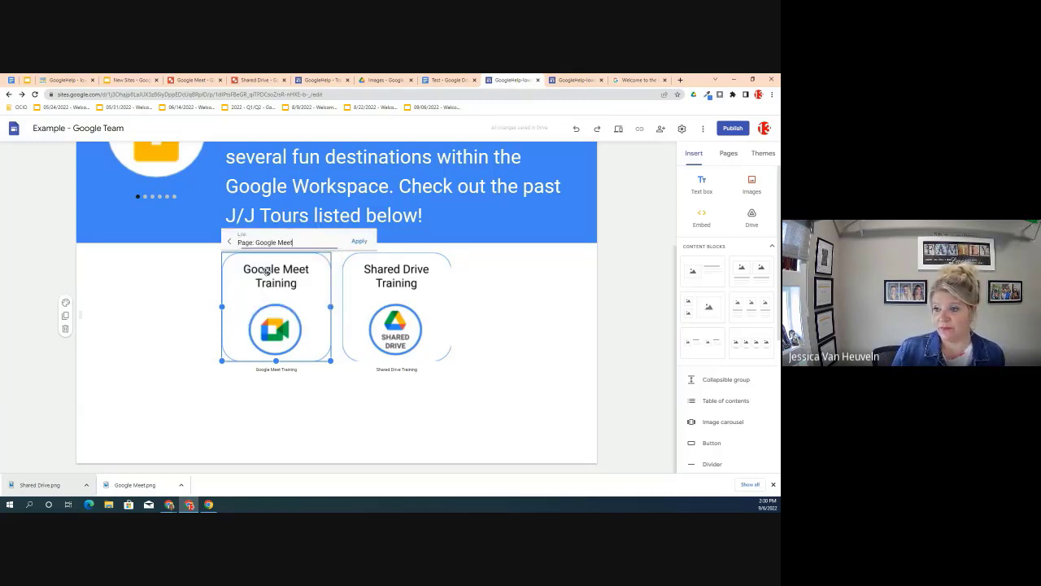
left_click(282, 370)
Link the Google Meet Training caption text to the Google Meet page.
left_click_drag(304, 370, 223, 371)
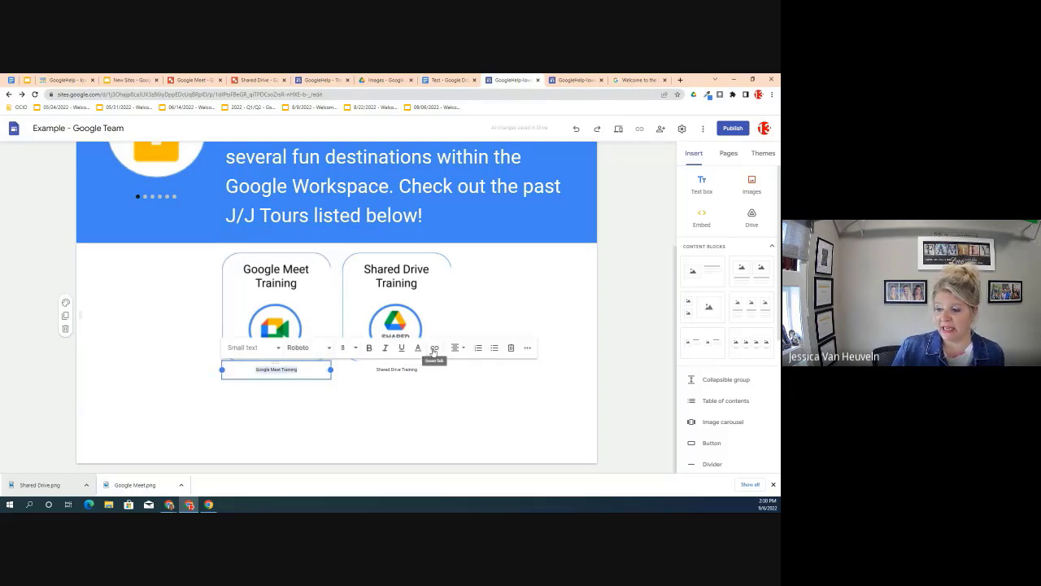
left_click(433, 349)
type("MEet")
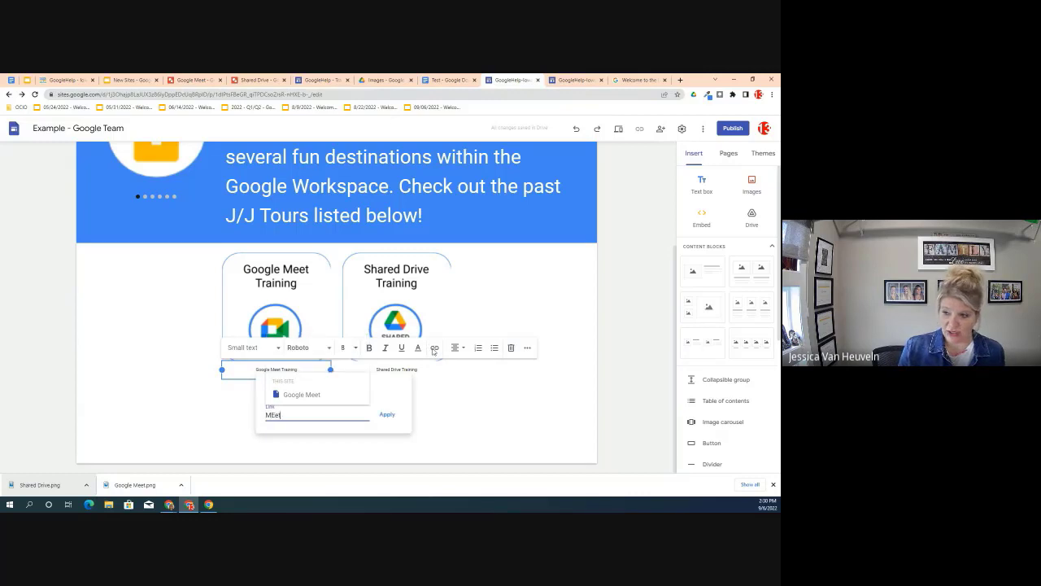
left_click(307, 357)
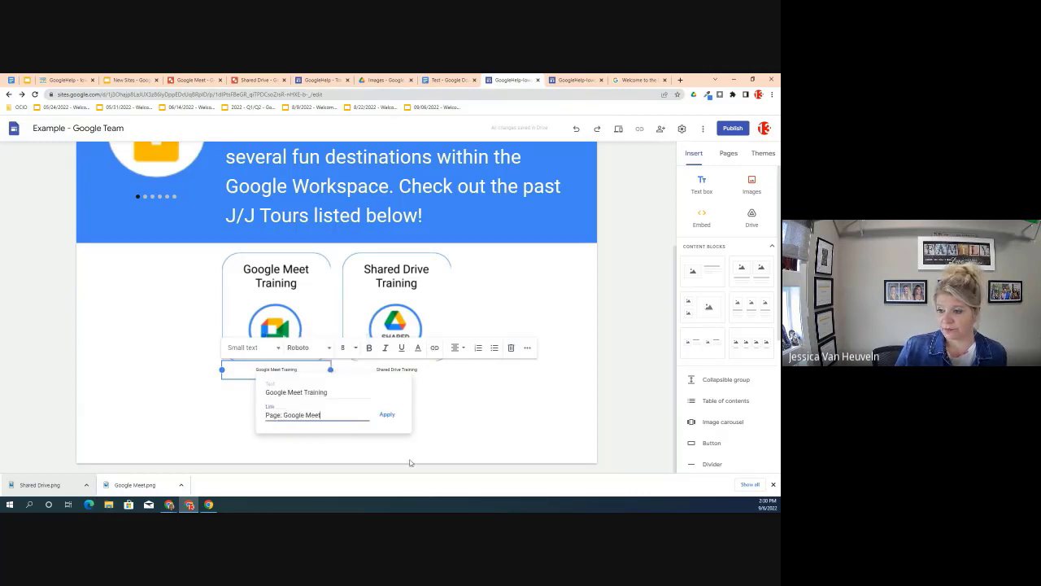
left_click(387, 416)
left_click(400, 281)
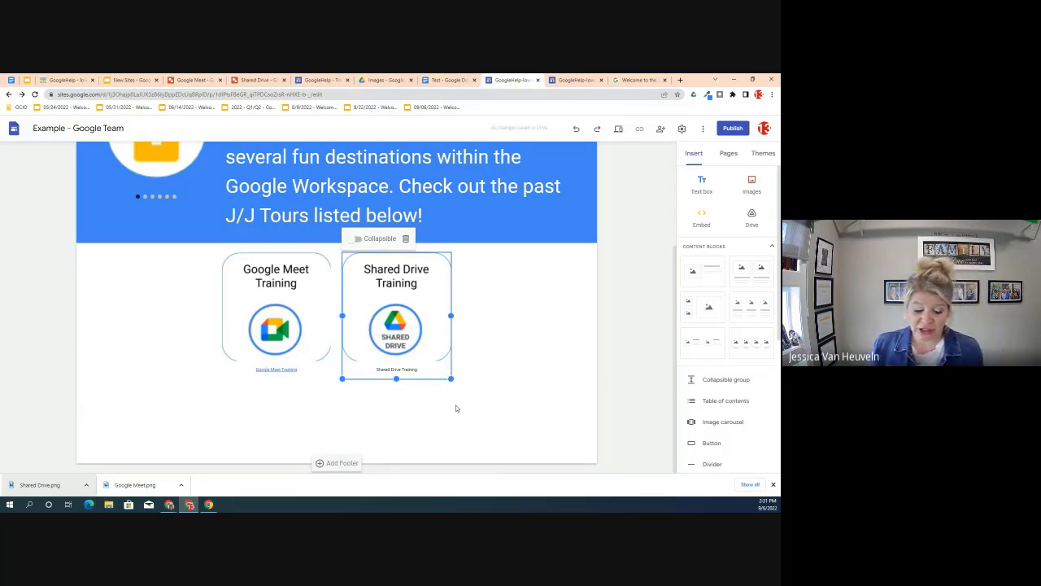
Duplicate the Google Meet subpage under Training as a page named Shared Drive.
left_click(727, 154)
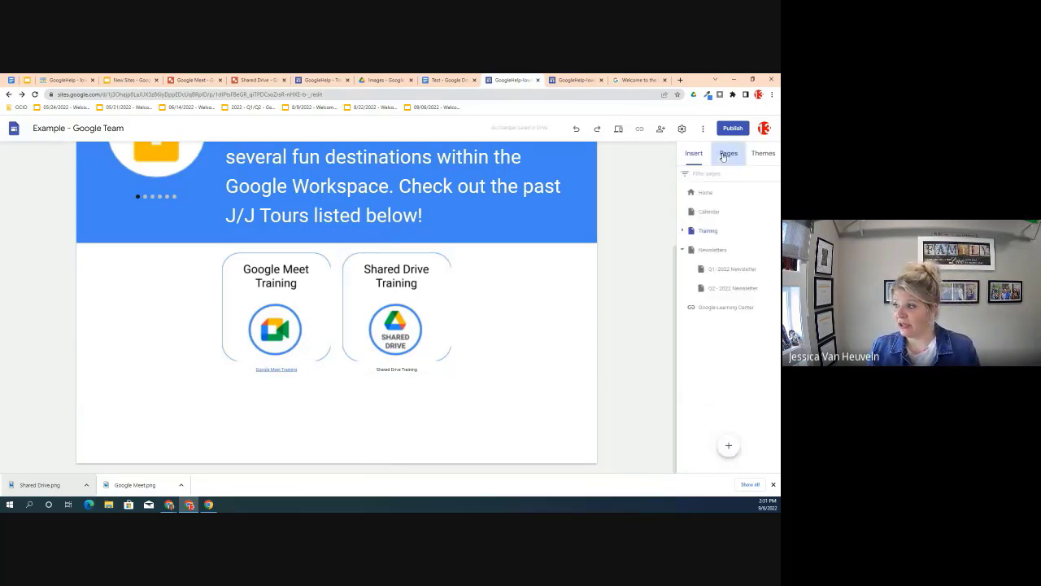
left_click(682, 231)
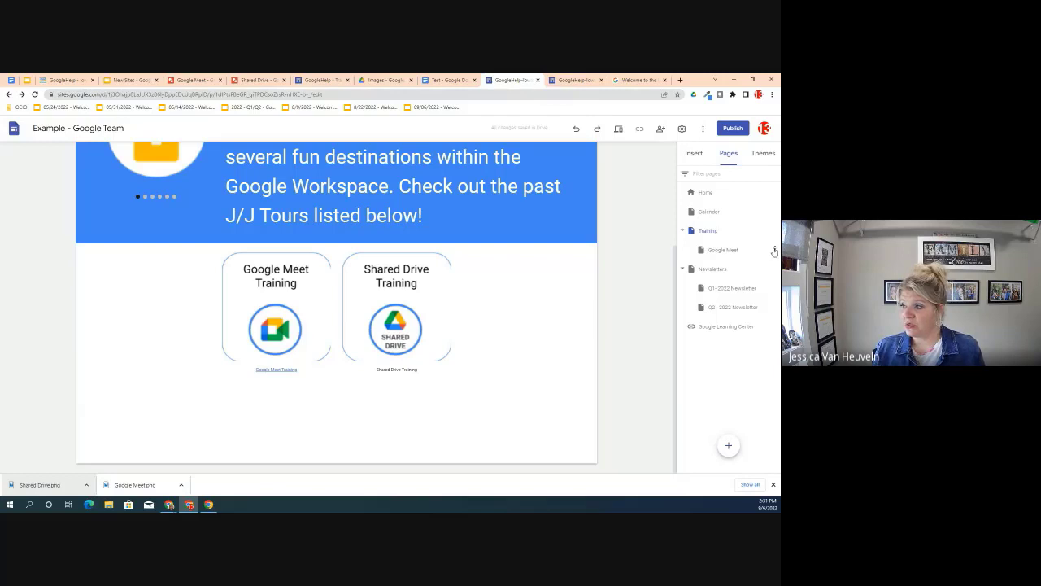
left_click(774, 250)
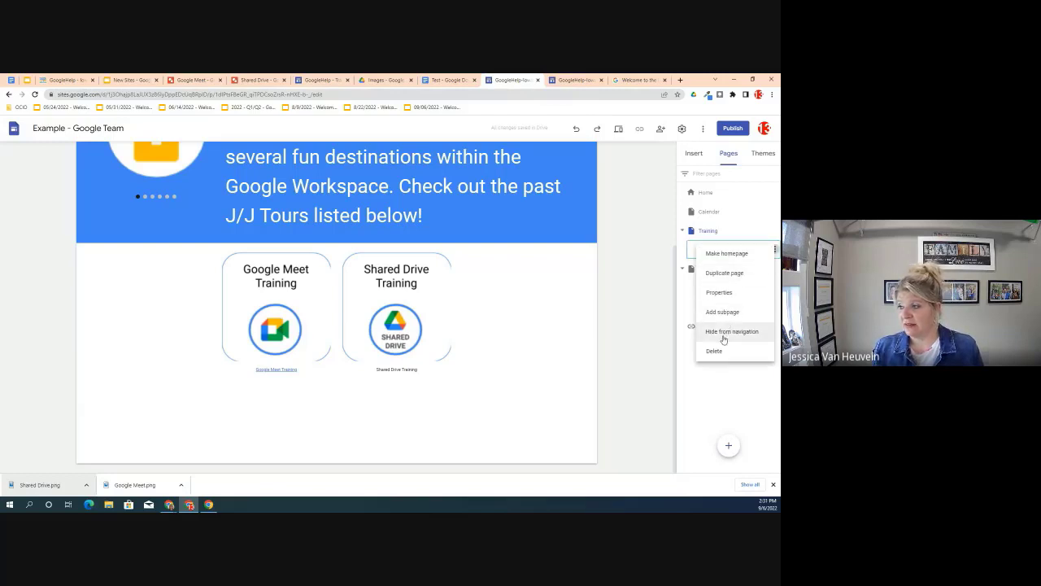
left_click(723, 272)
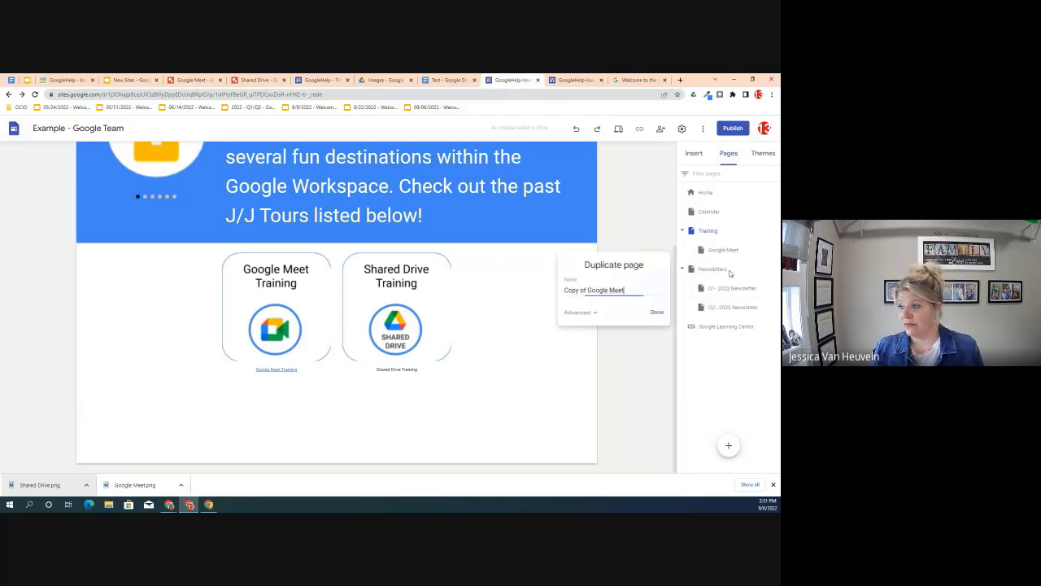
left_click_drag(630, 290, 426, 309)
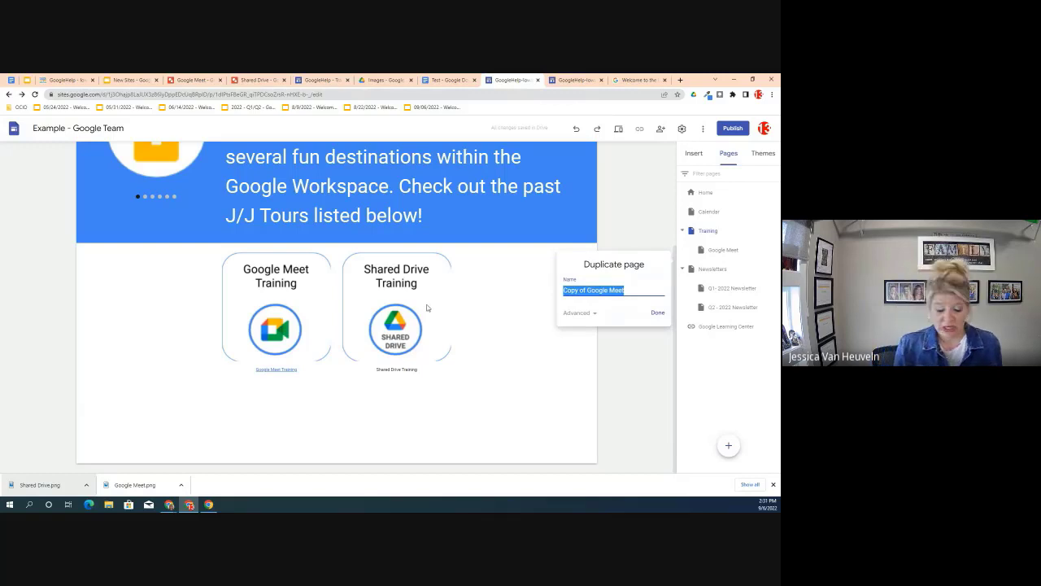
type("Shared Drive")
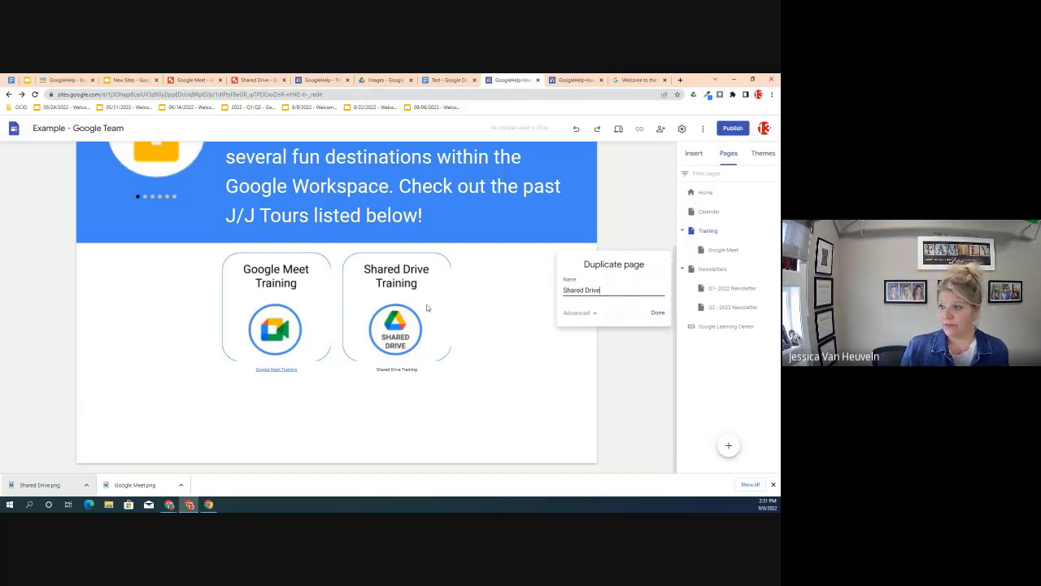
left_click(661, 314)
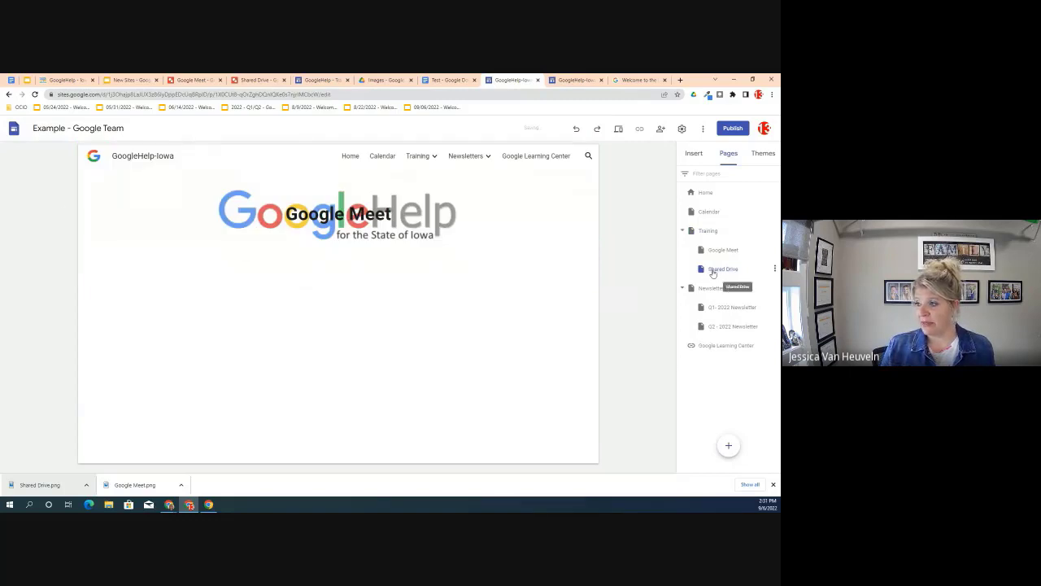
Retitle the new page's header 'Shared Drive' and set the header type to Title only.
left_click(378, 206)
left_click_drag(395, 213, 94, 224)
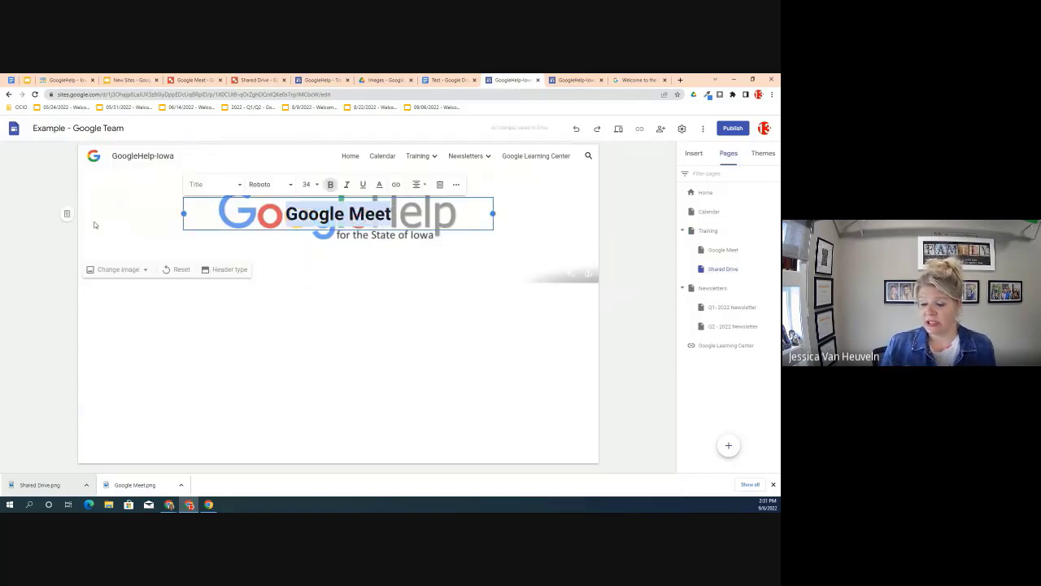
type("Shared Drive")
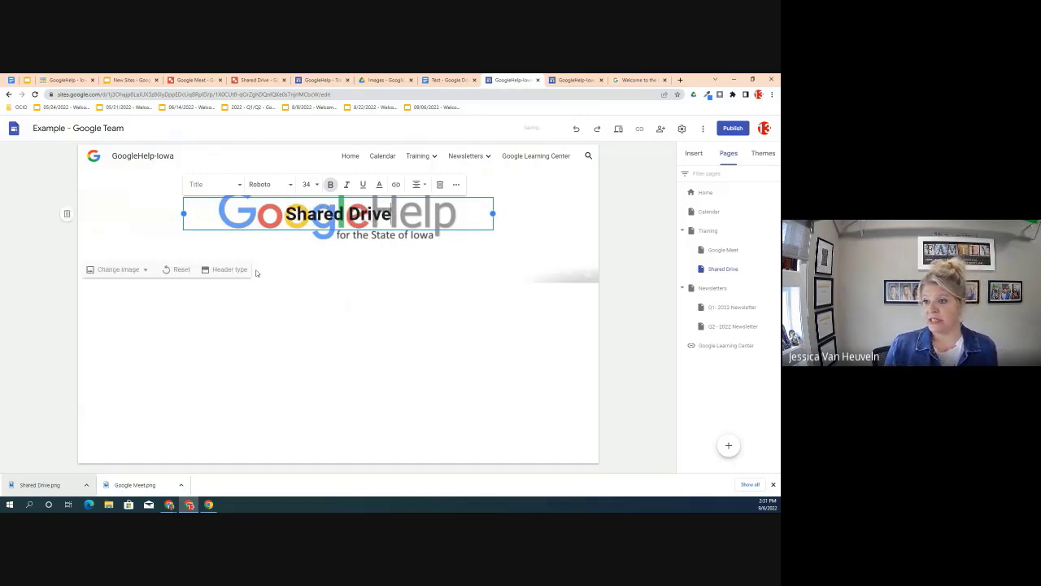
left_click(228, 269)
left_click(285, 269)
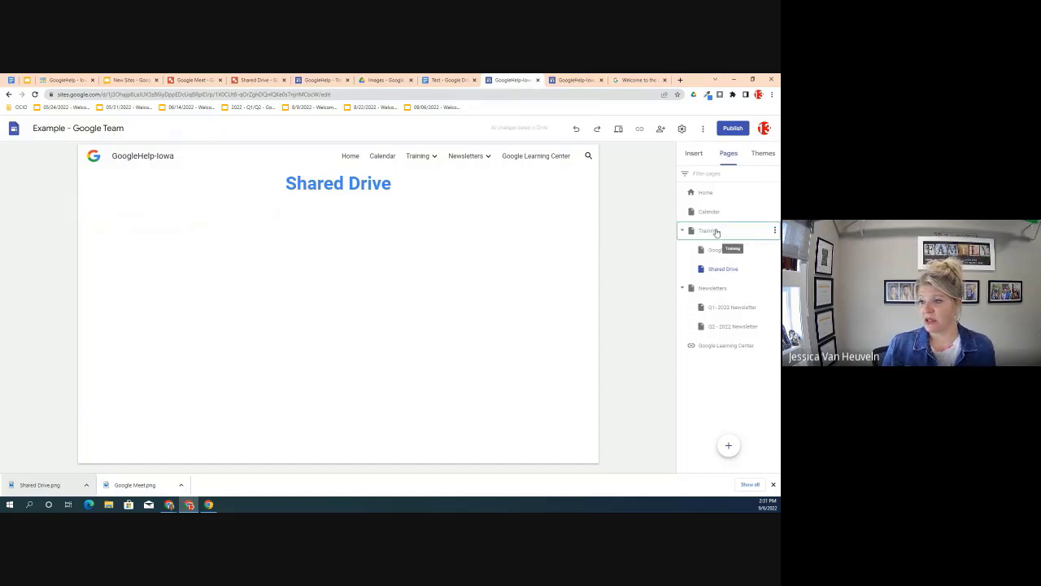
Link the Shared Drive card image to the site's Shared Drive page.
left_click(716, 233)
scroll(455, 399, "down", 2)
left_click(419, 342)
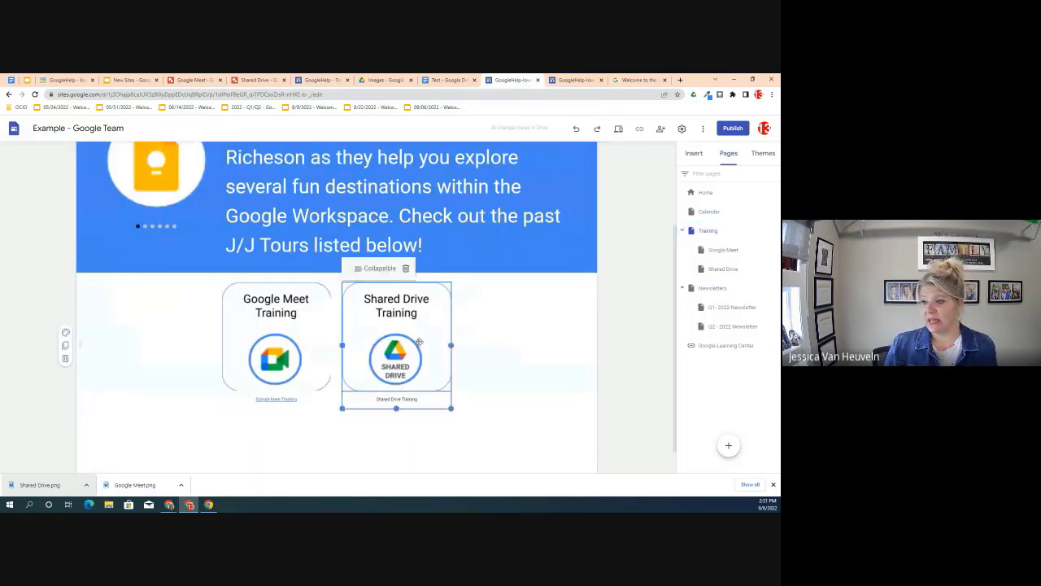
left_click(419, 342)
left_click(397, 270)
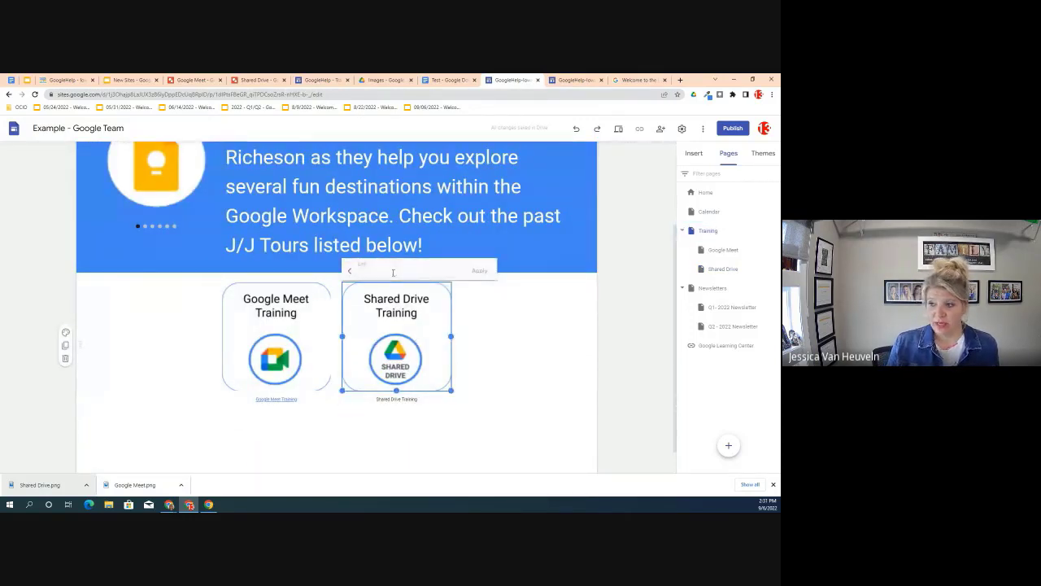
left_click(392, 273)
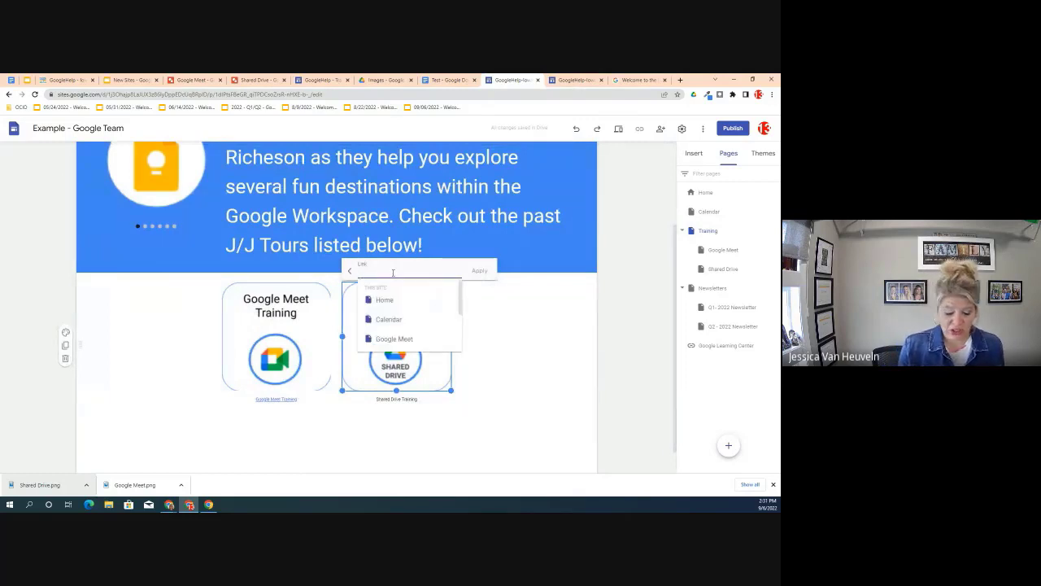
type("Drive")
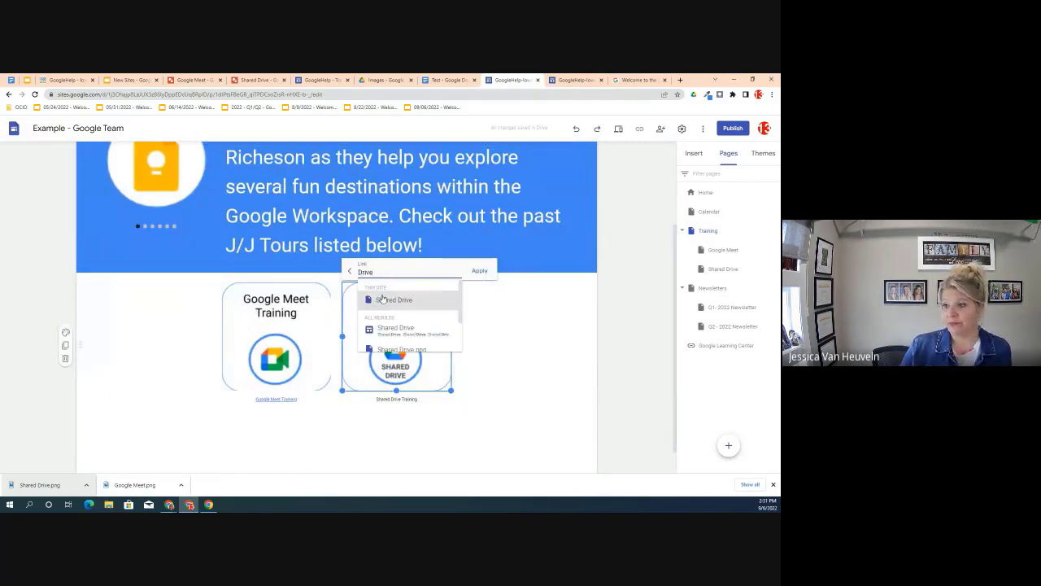
left_click(381, 299)
key("Return")
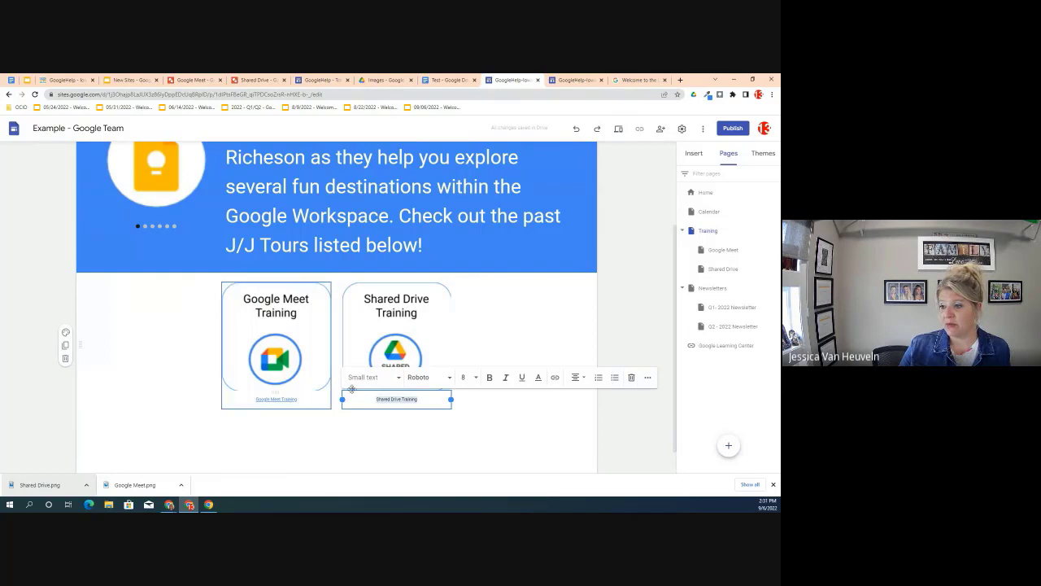
Link the Shared Drive Training caption to the Shared Drive page.
left_click(554, 377)
type("S")
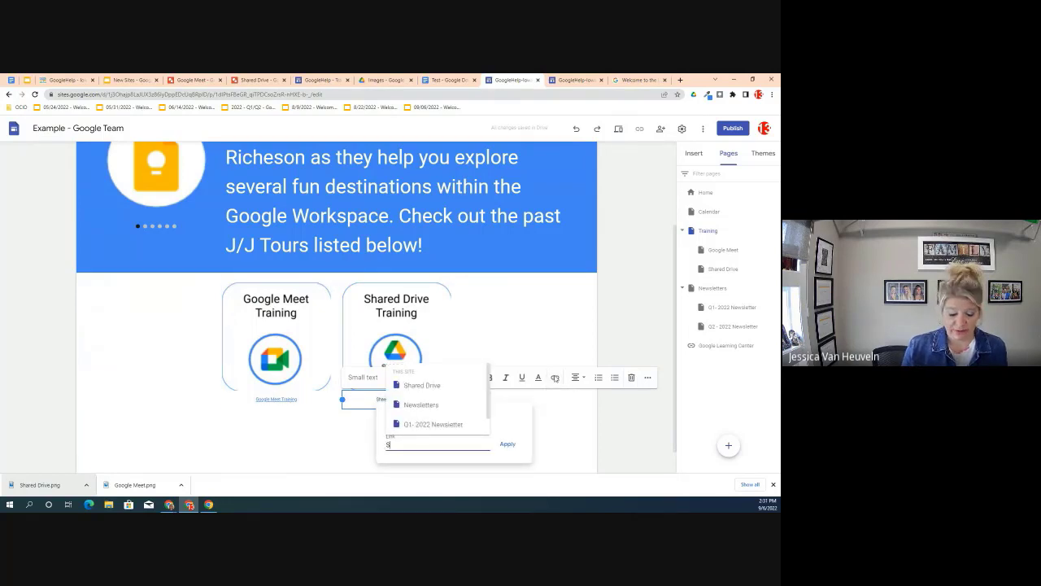
type("hared Drive")
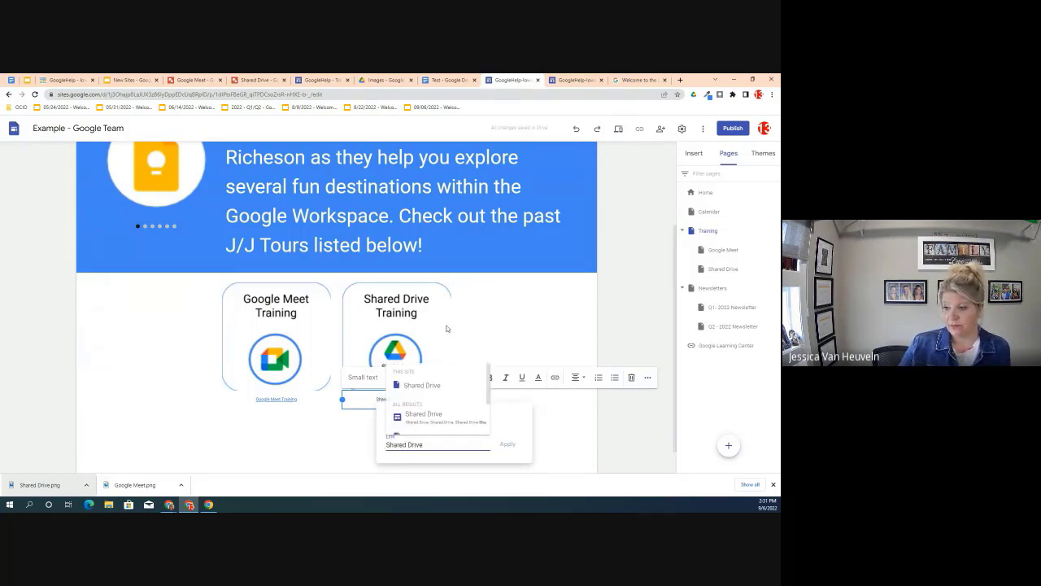
left_click(418, 421)
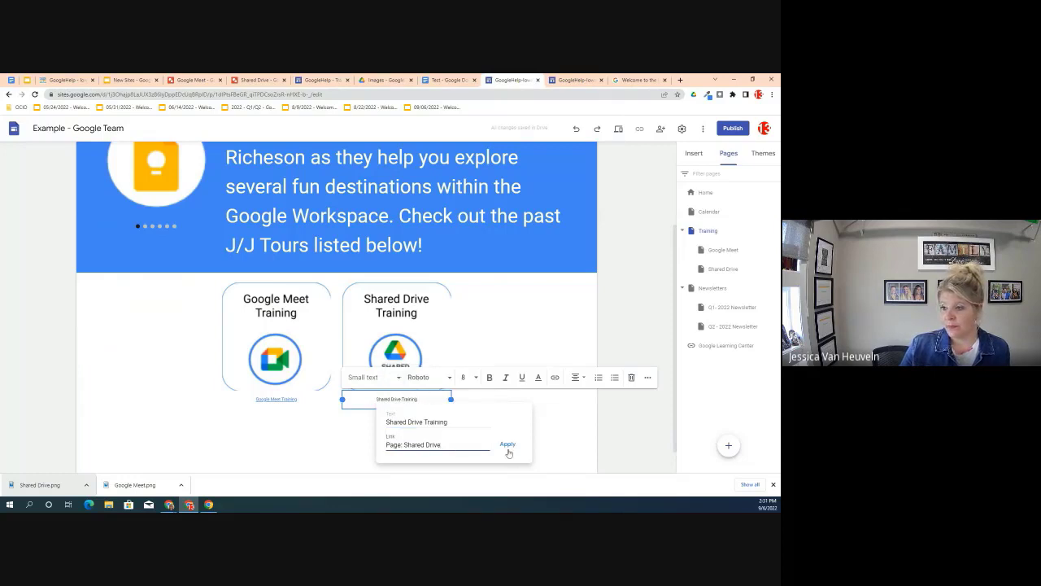
left_click(508, 444)
left_click(500, 329)
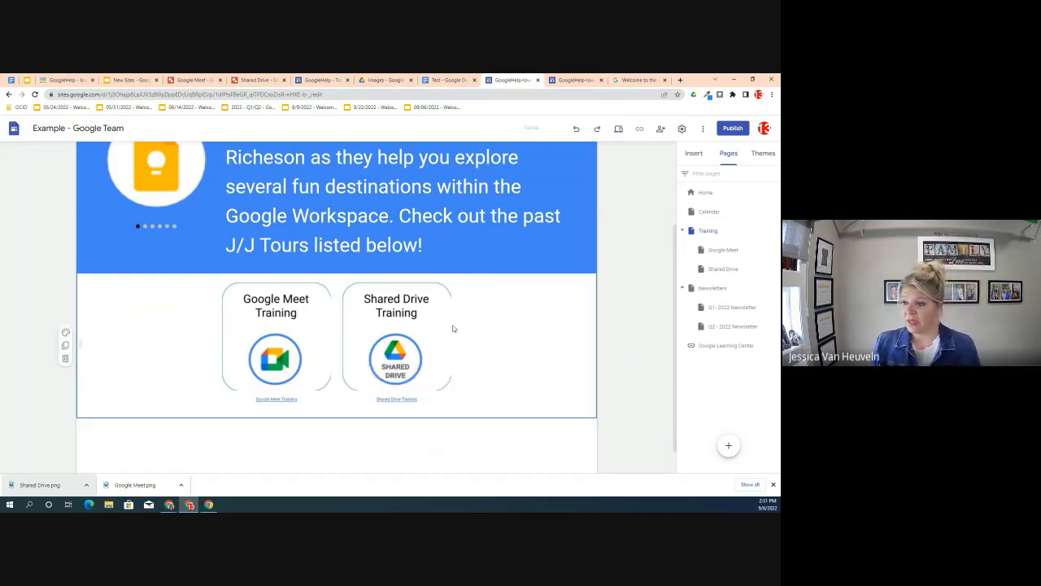
left_click(391, 323)
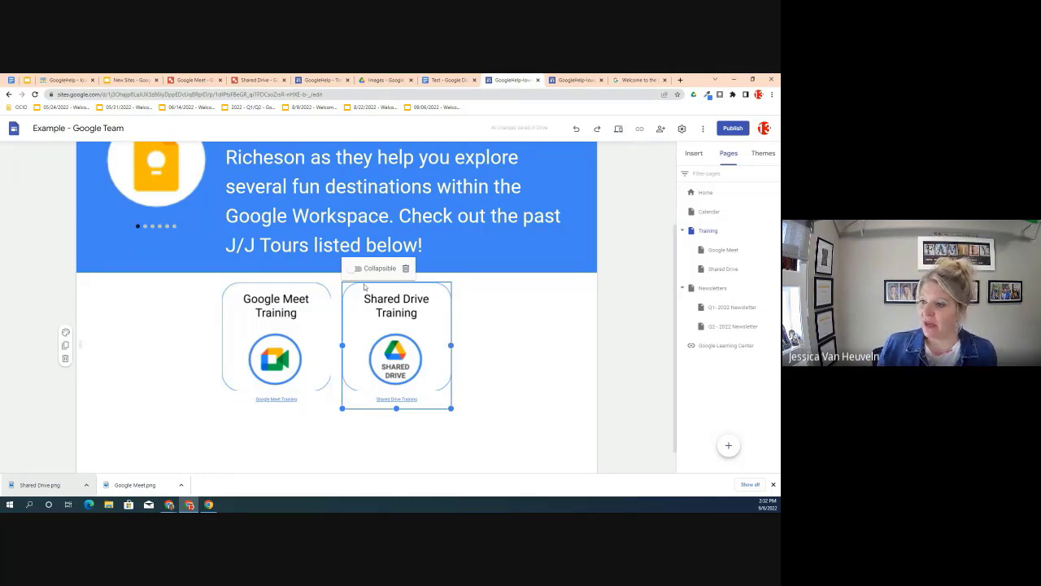
Reset the Shared Drive image crop by sliding zoom to minimum for full size.
left_click(395, 337)
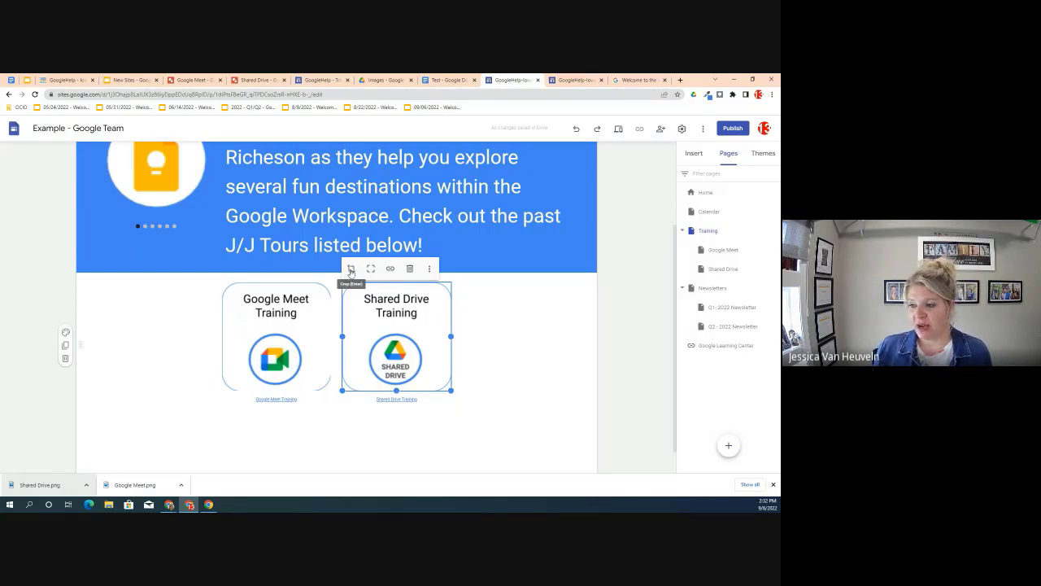
left_click(351, 270)
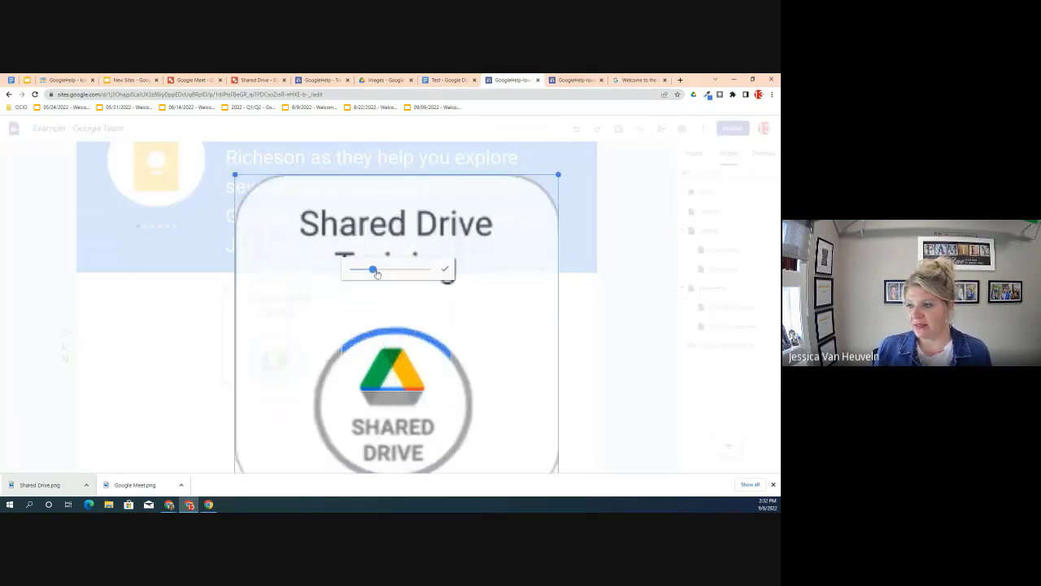
left_click_drag(374, 271, 350, 269)
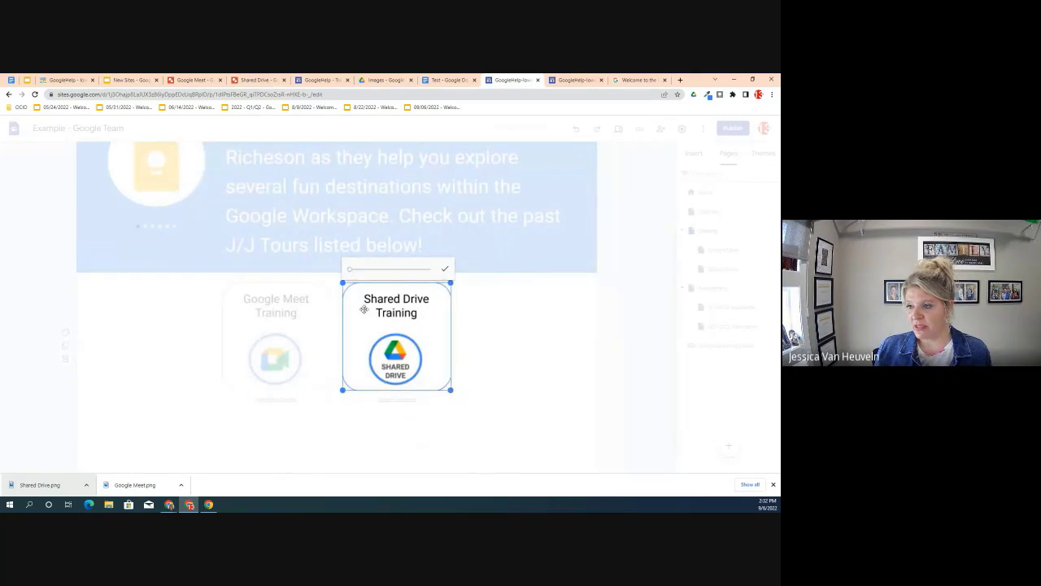
left_click(511, 311)
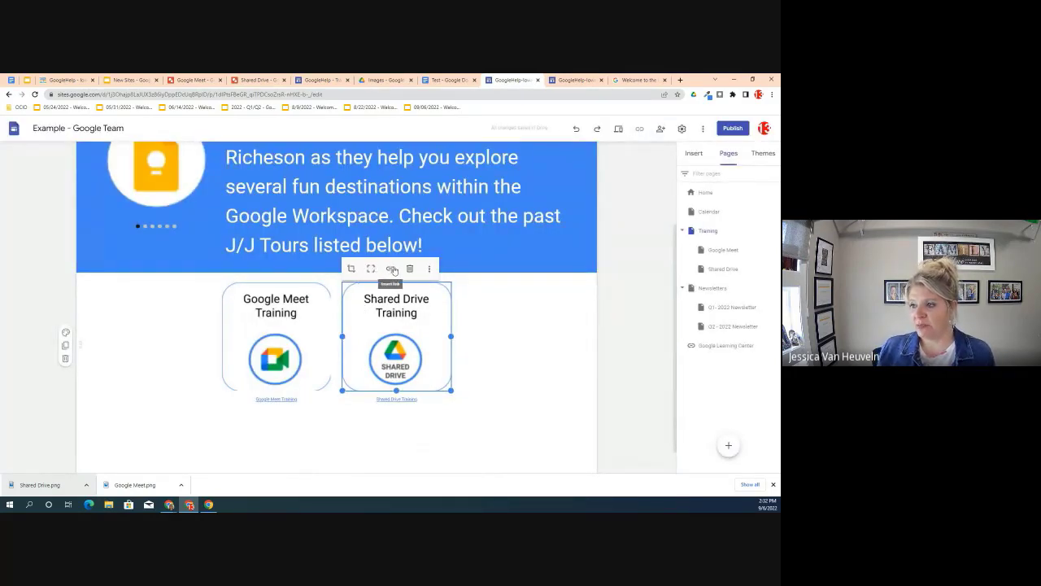
Replace the Shared Drive card image with the uploaded Shared Drive.png file.
left_click(429, 268)
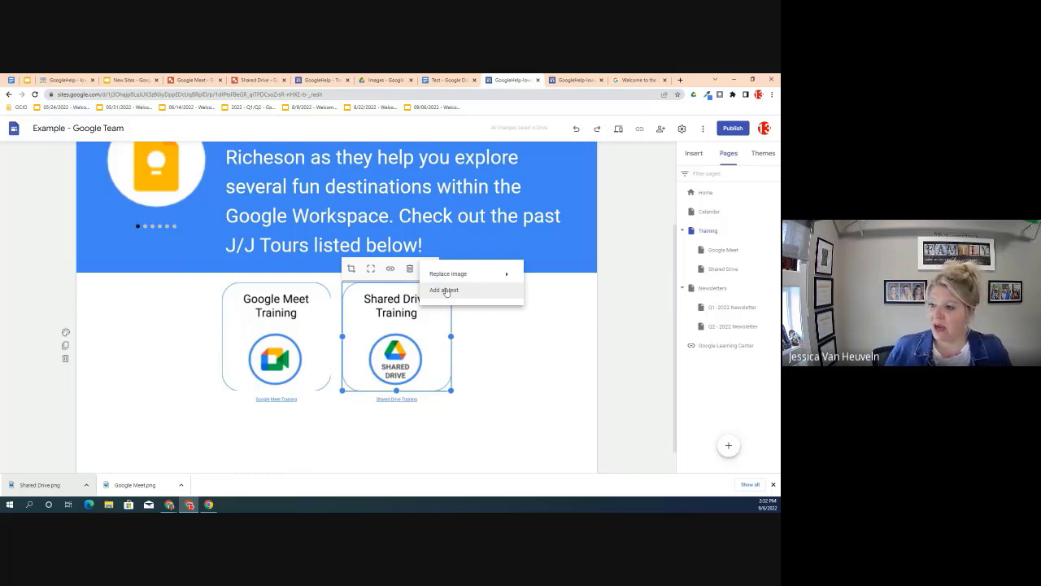
mouse_move(465, 274)
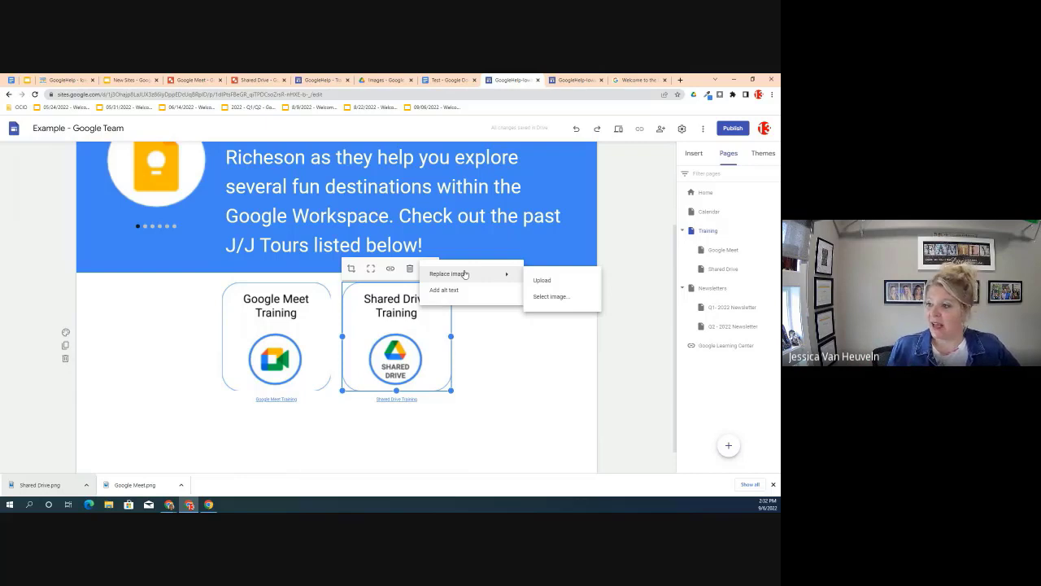
left_click(559, 283)
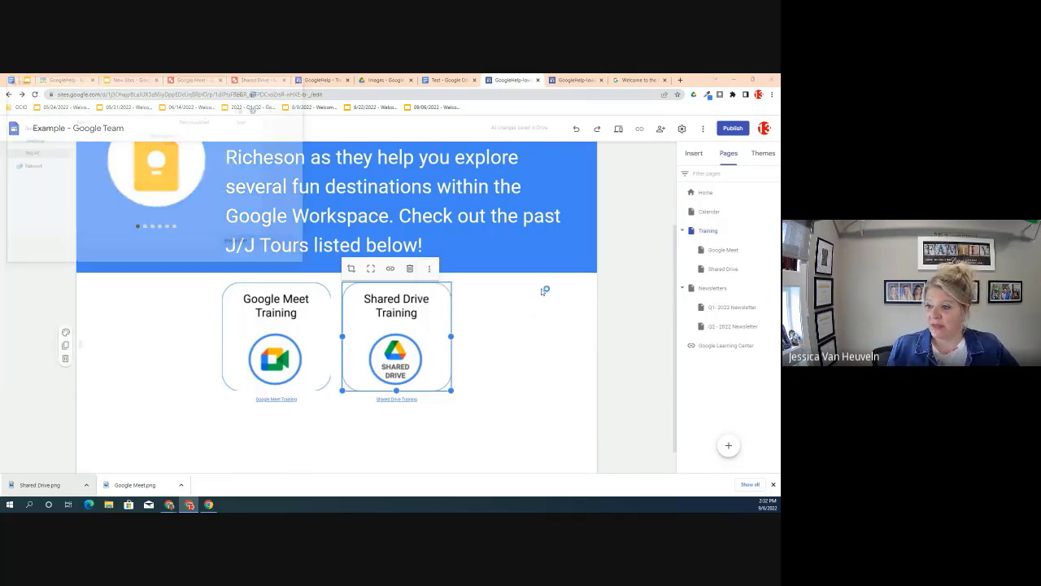
left_click(104, 145)
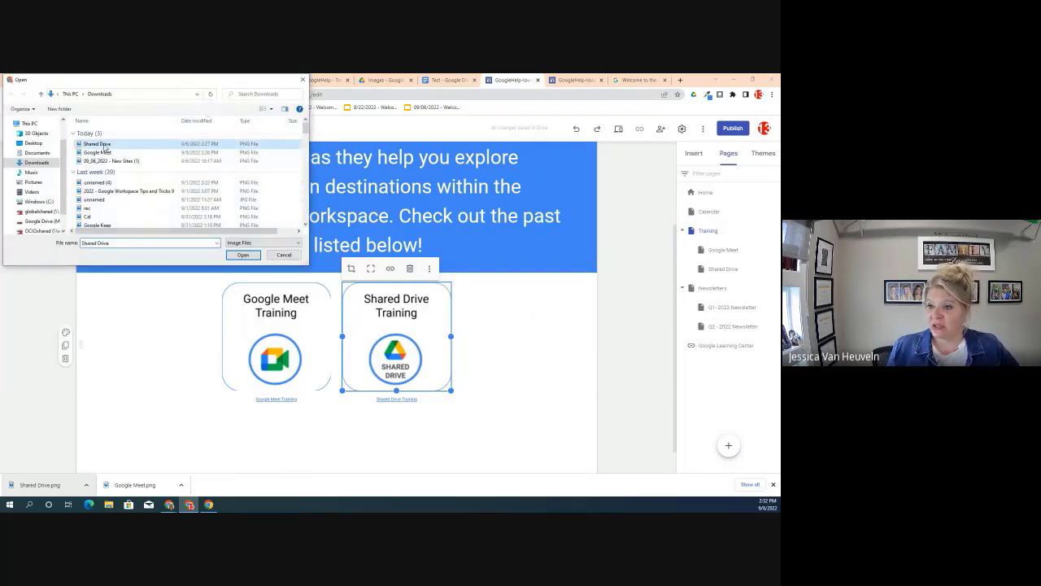
left_click(243, 255)
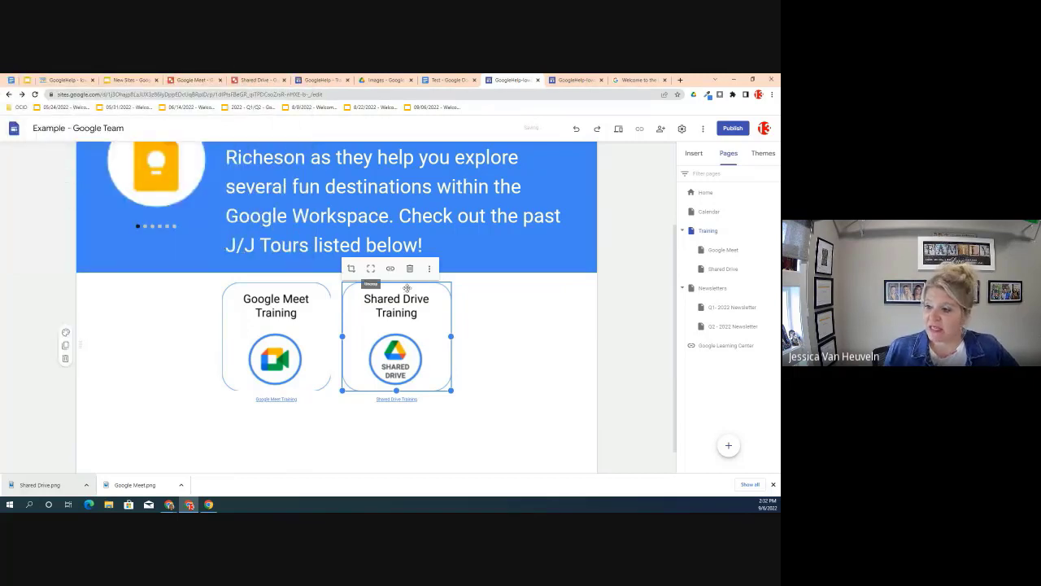
left_click(477, 360)
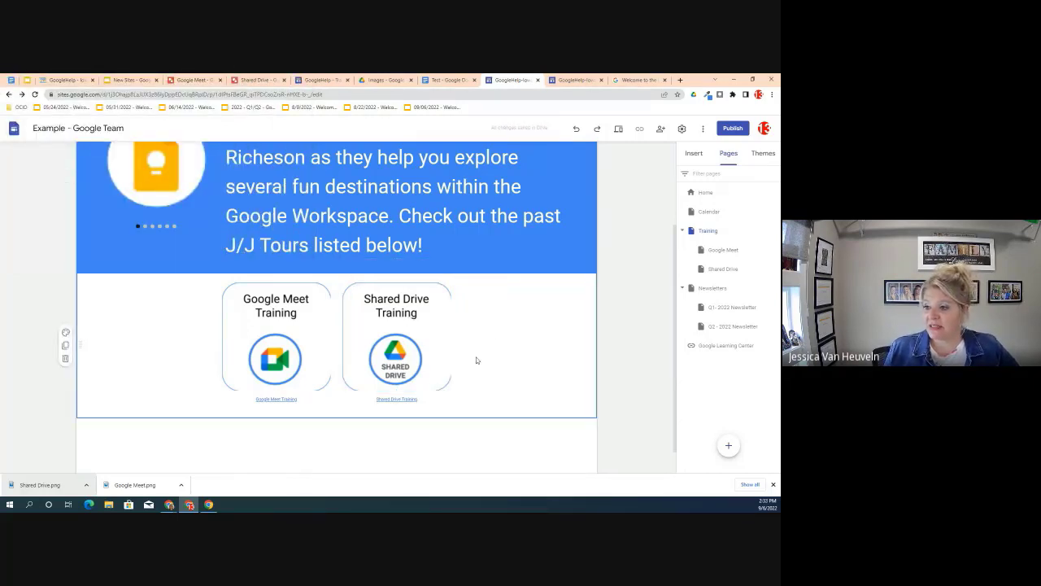
Reselect the Shared Drive image on its own within the card.
left_click(387, 355)
left_click(388, 356)
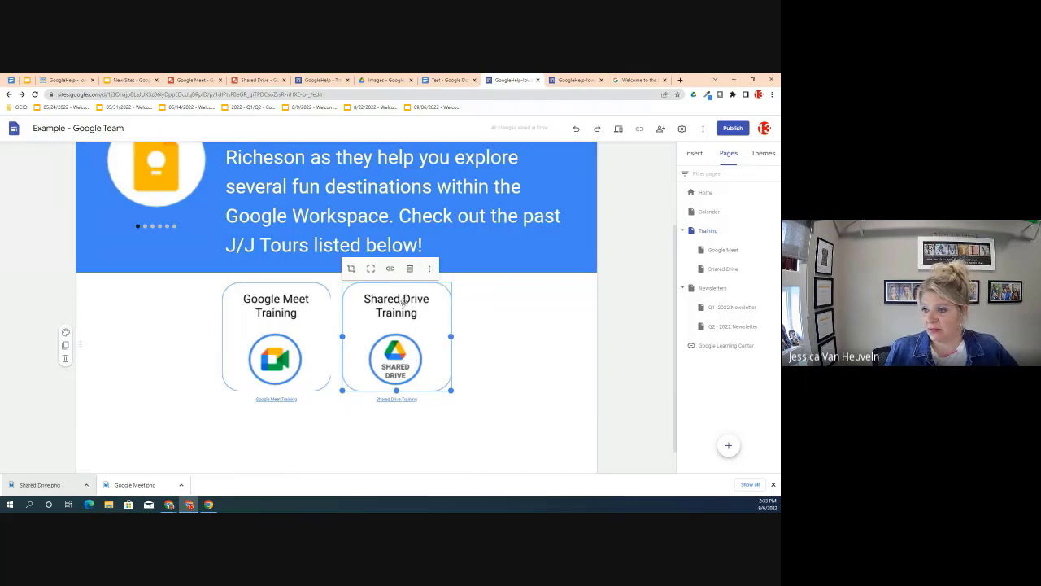
left_click(392, 271)
left_click(350, 271)
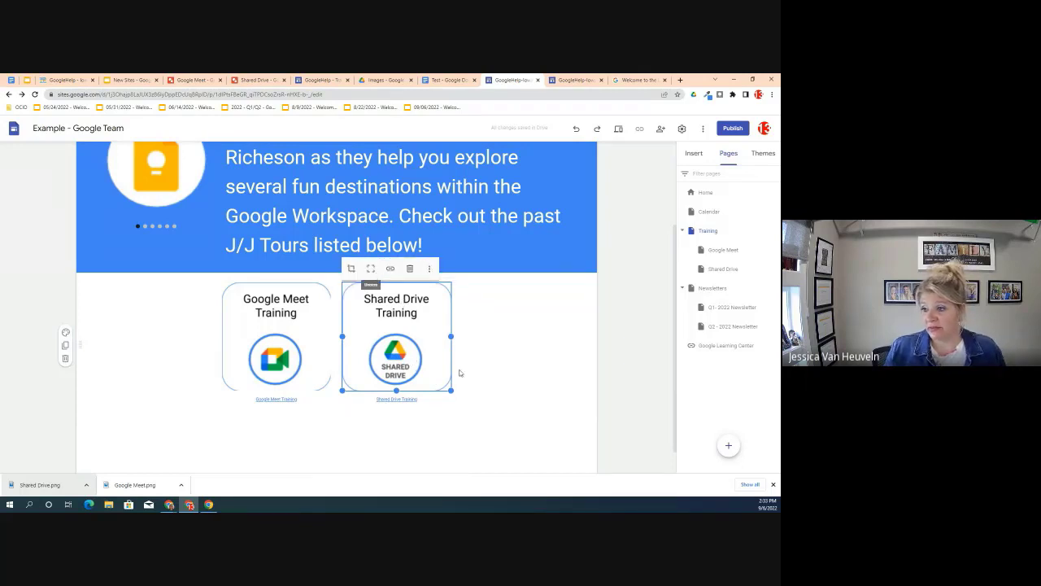
left_click(459, 372)
left_click(387, 284)
left_click(387, 281)
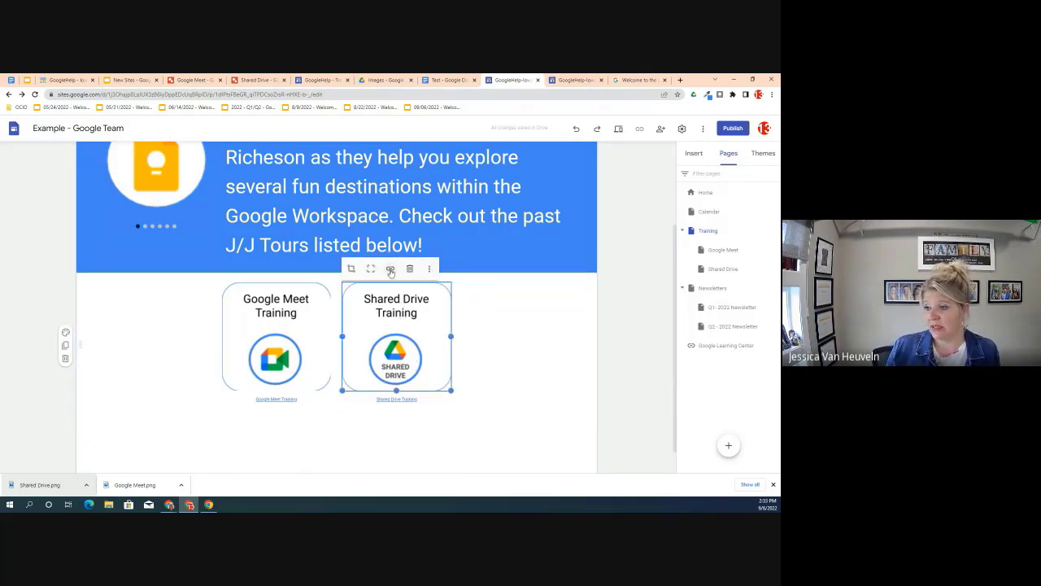
Link the replaced Shared Drive image to the Shared Drive page.
left_click(391, 271)
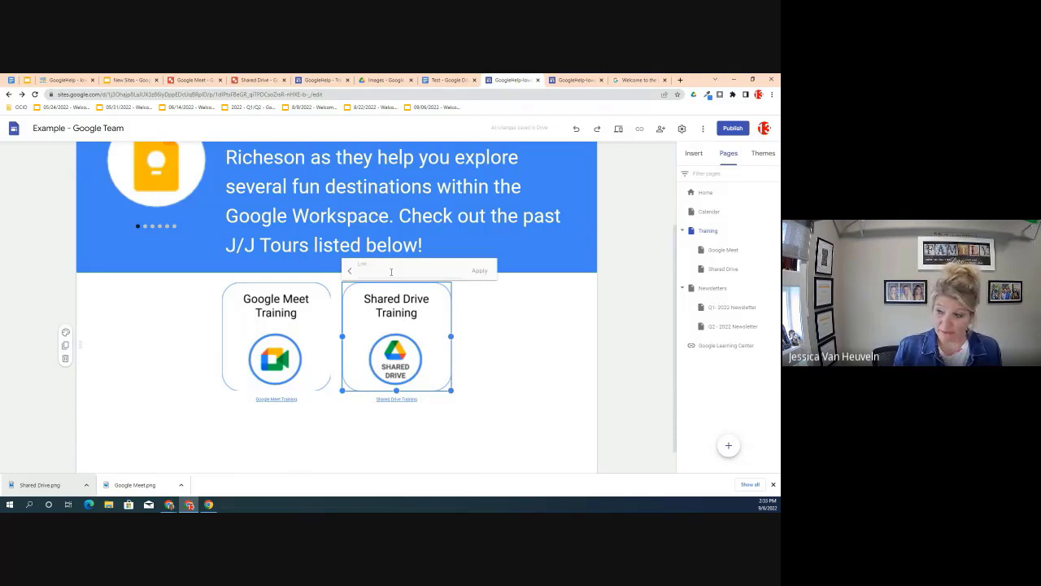
left_click(380, 272)
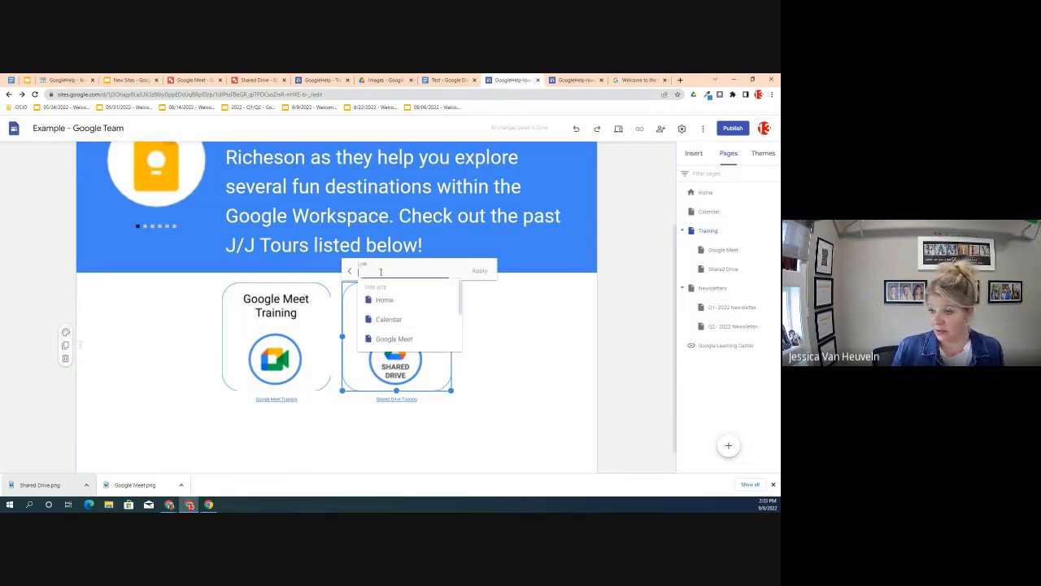
type("Shared")
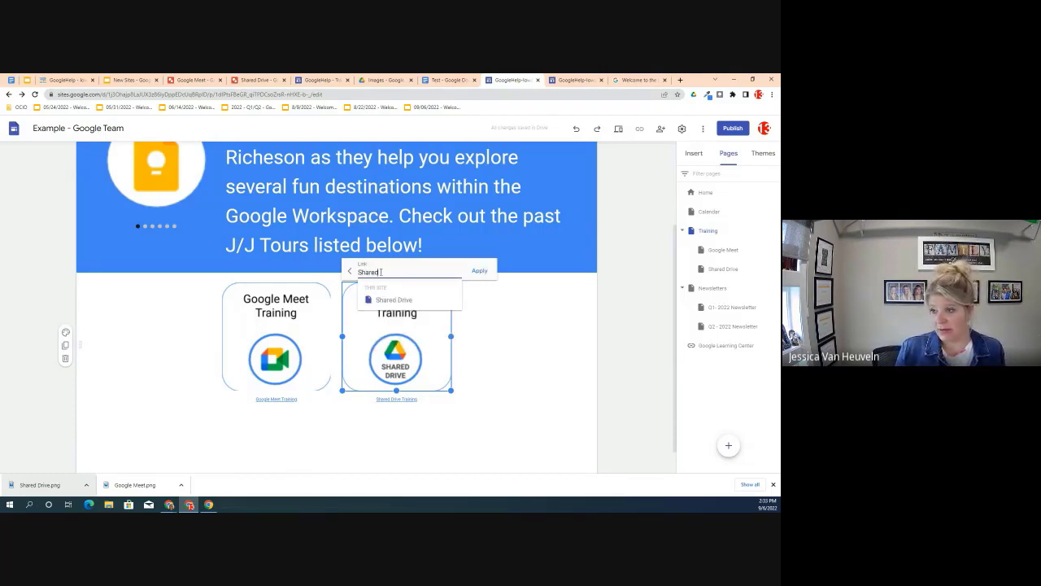
left_click(385, 302)
left_click(480, 270)
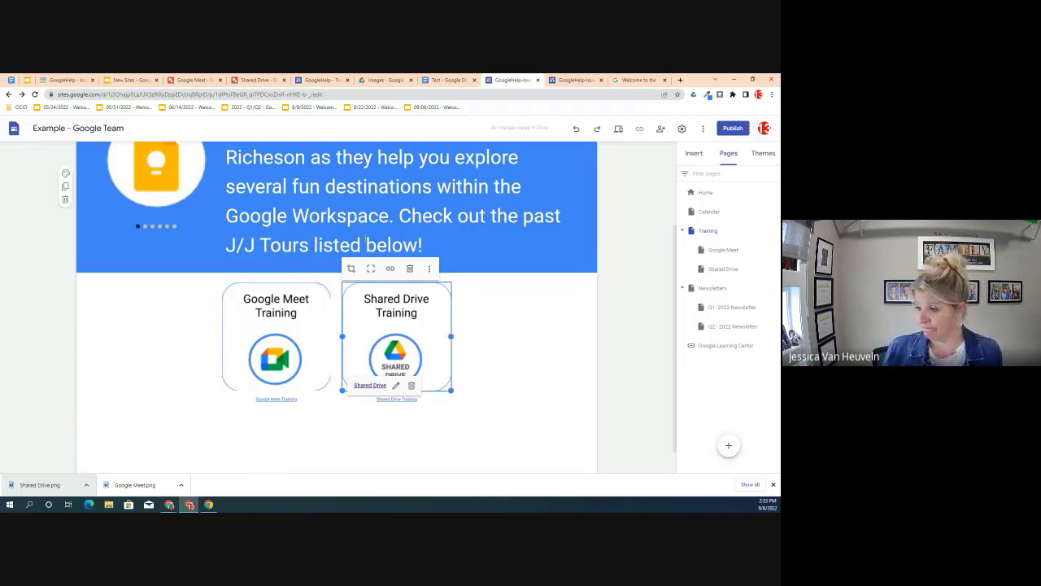
Open the Google Meet subpage from the Pages panel for editing.
left_click(518, 353)
left_click(303, 321)
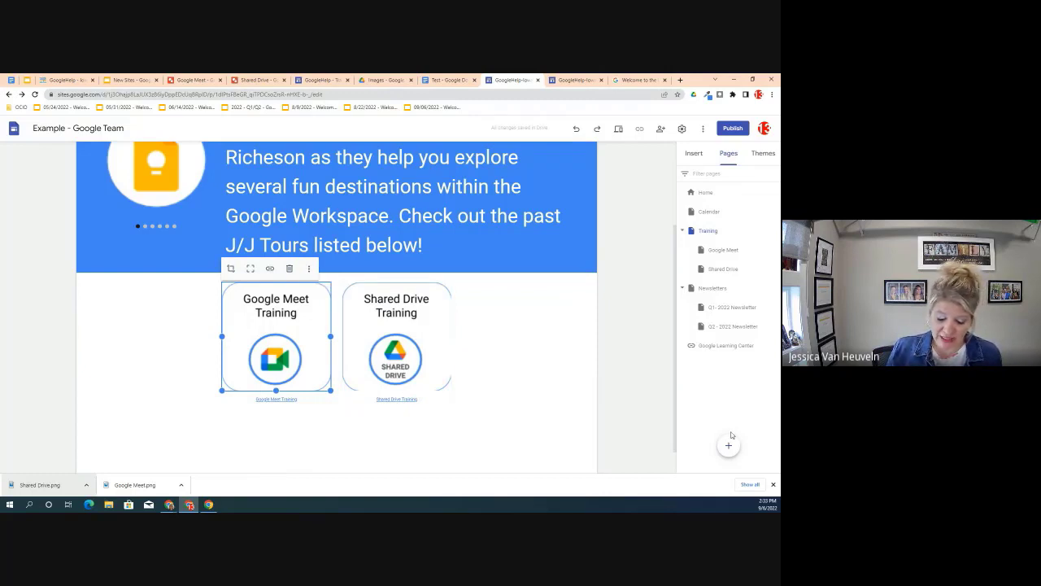
mouse_move(729, 442)
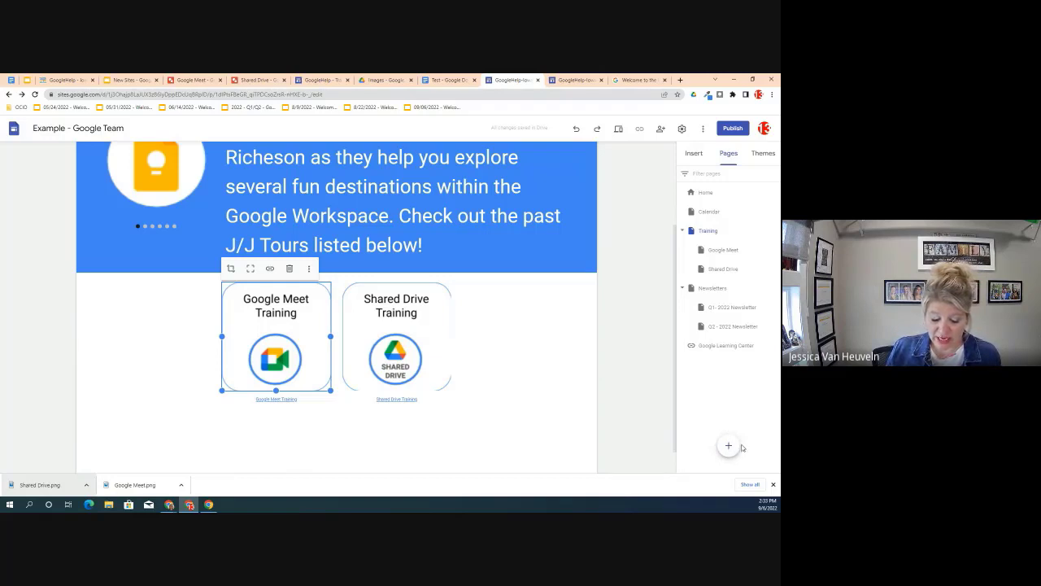
left_click(719, 253)
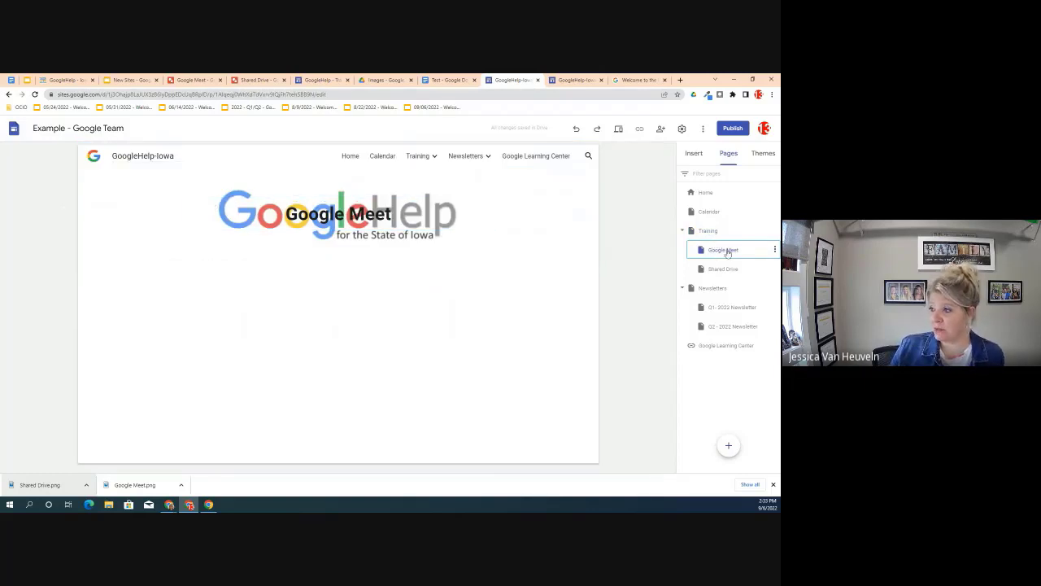
Set the Google Meet page header type to Title only.
left_click(285, 214)
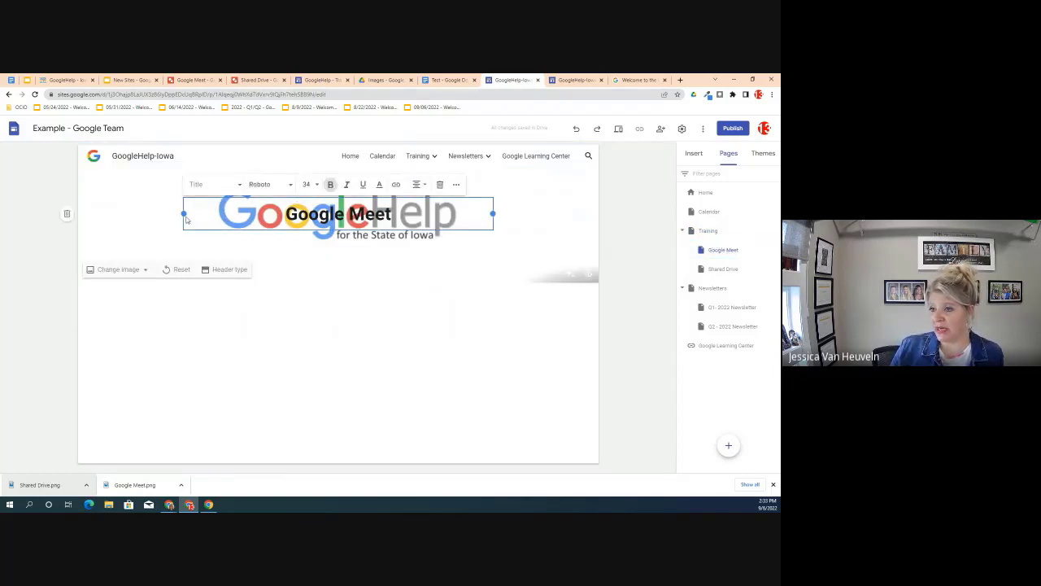
left_click(228, 273)
left_click(281, 268)
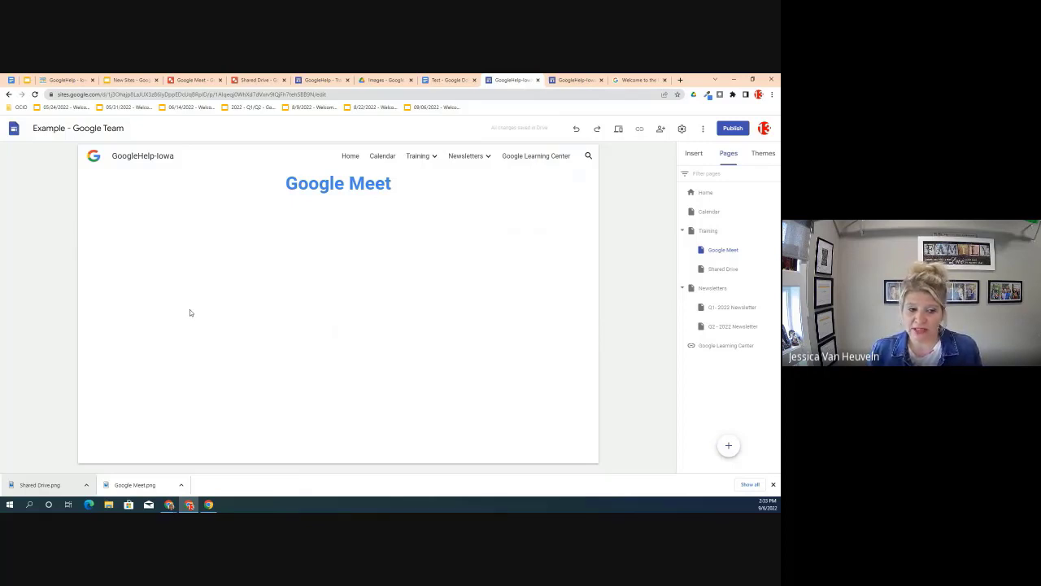
Embed Final - Google Meets from Google Team Site > Training > 2022 Sessions and enlarge its box.
double_click(182, 308)
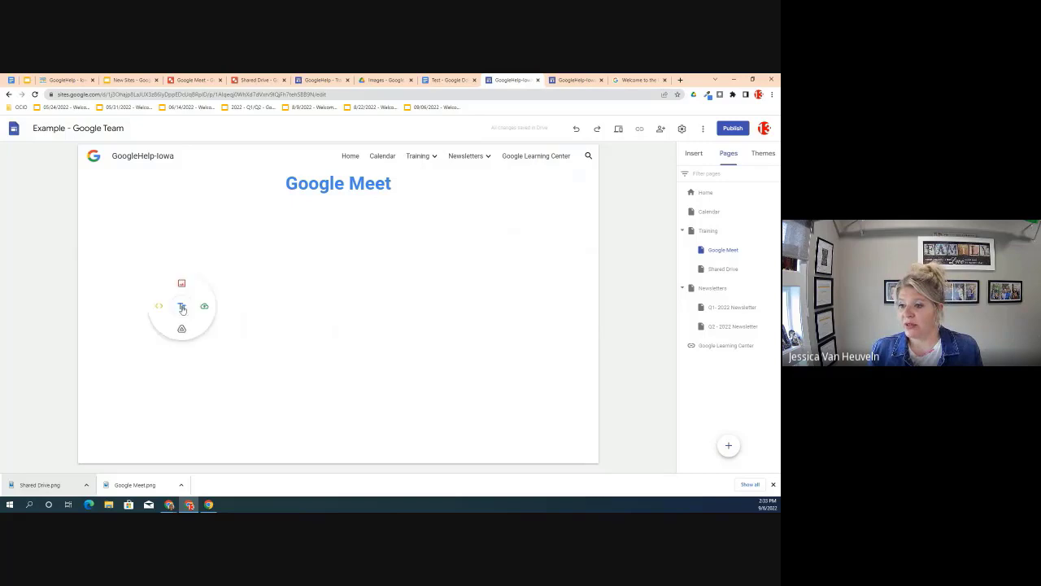
left_click(181, 329)
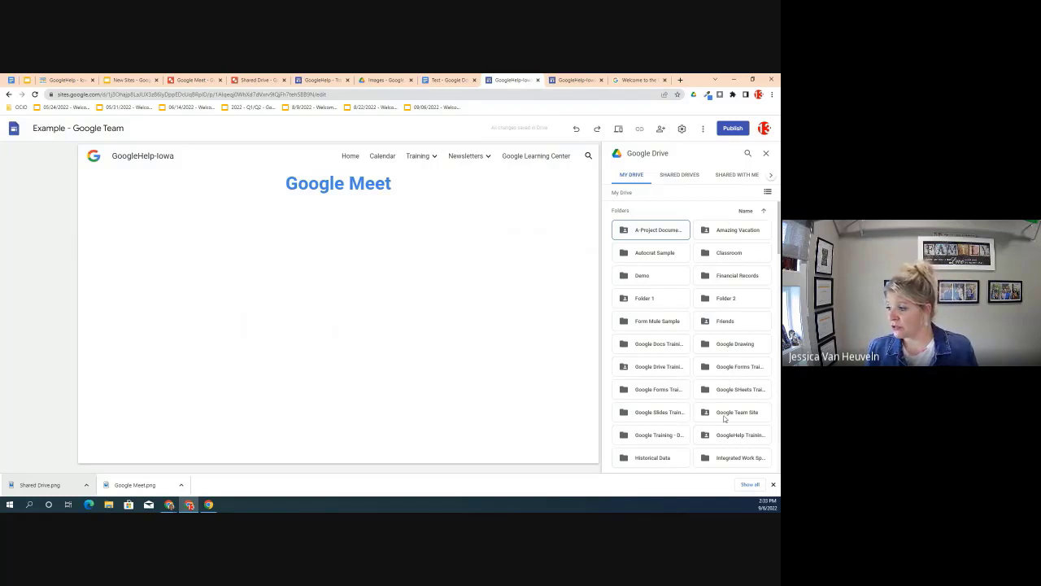
double_click(724, 415)
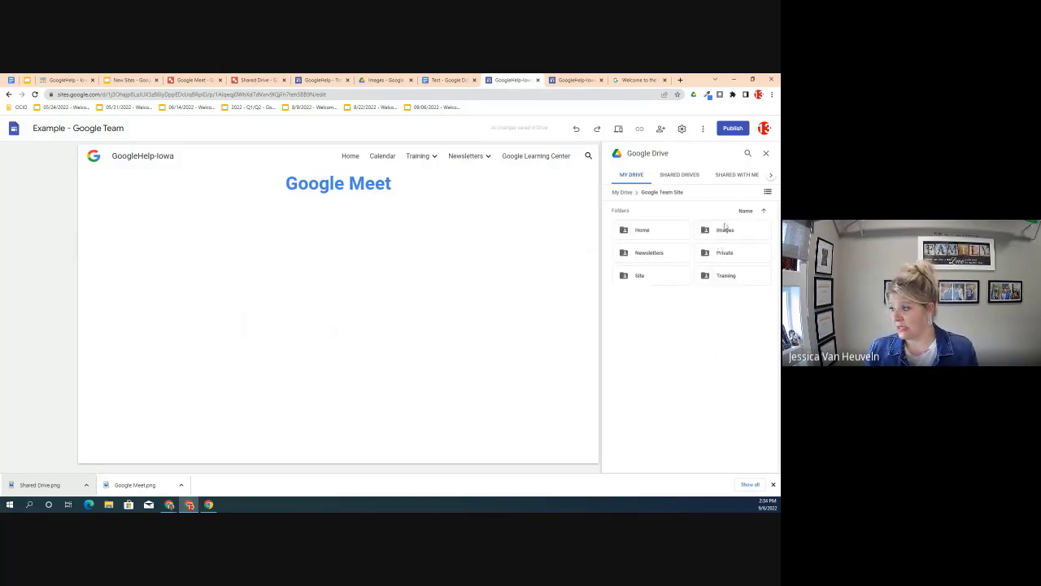
double_click(731, 277)
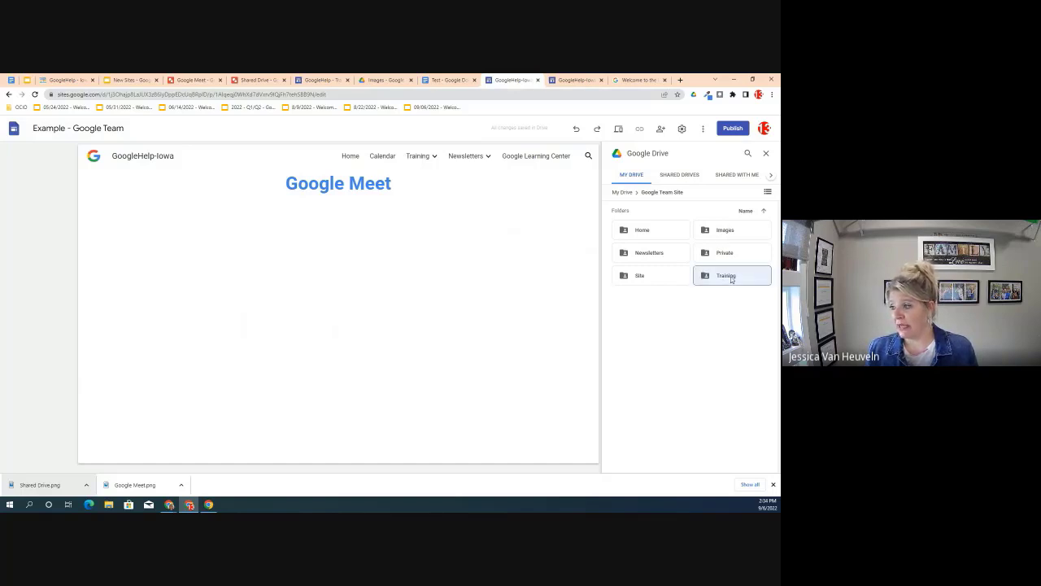
double_click(666, 231)
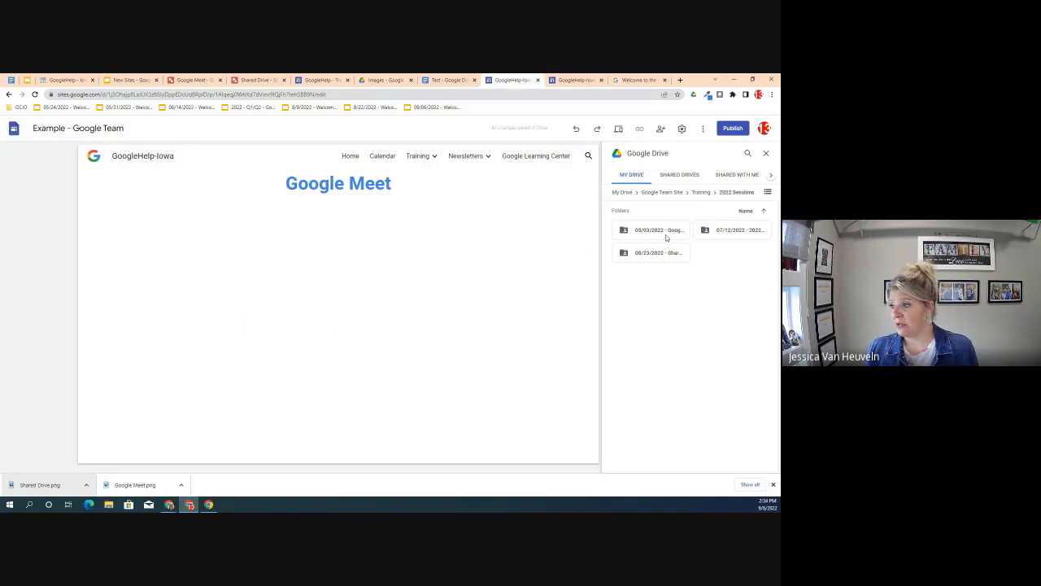
left_click(767, 191)
double_click(671, 227)
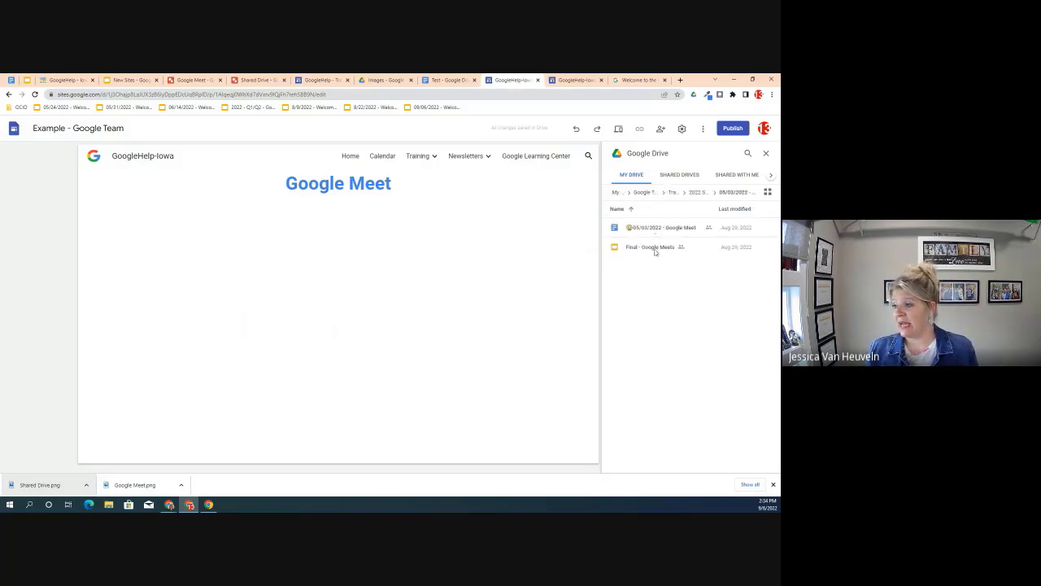
left_click(655, 249)
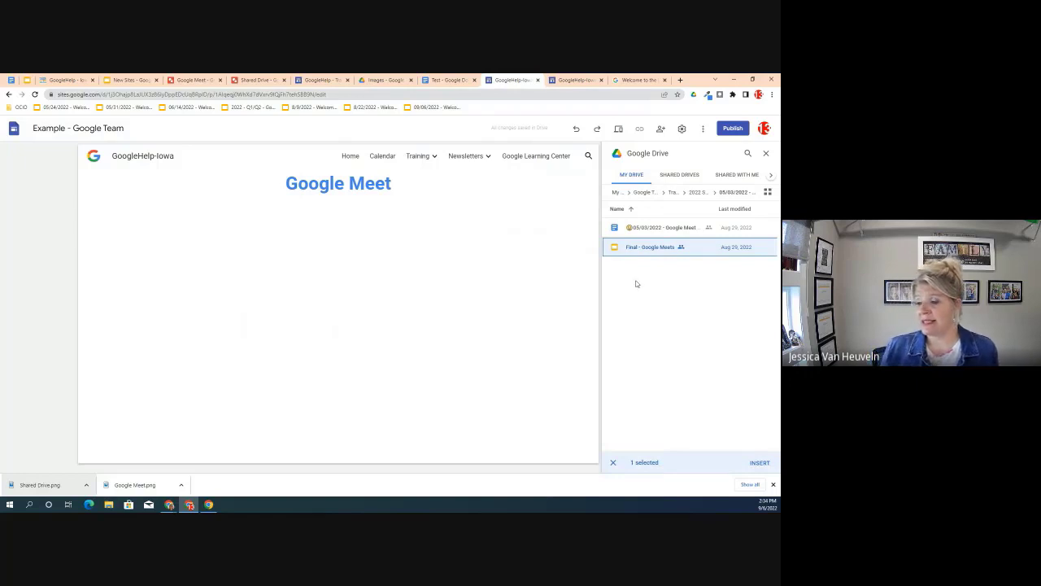
left_click(771, 464)
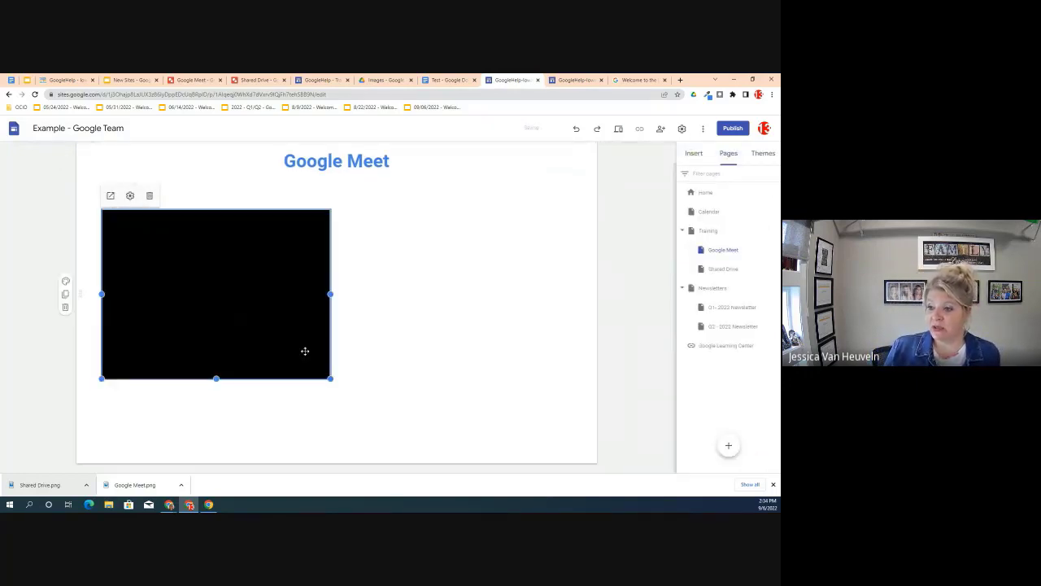
left_click_drag(330, 379, 330, 411)
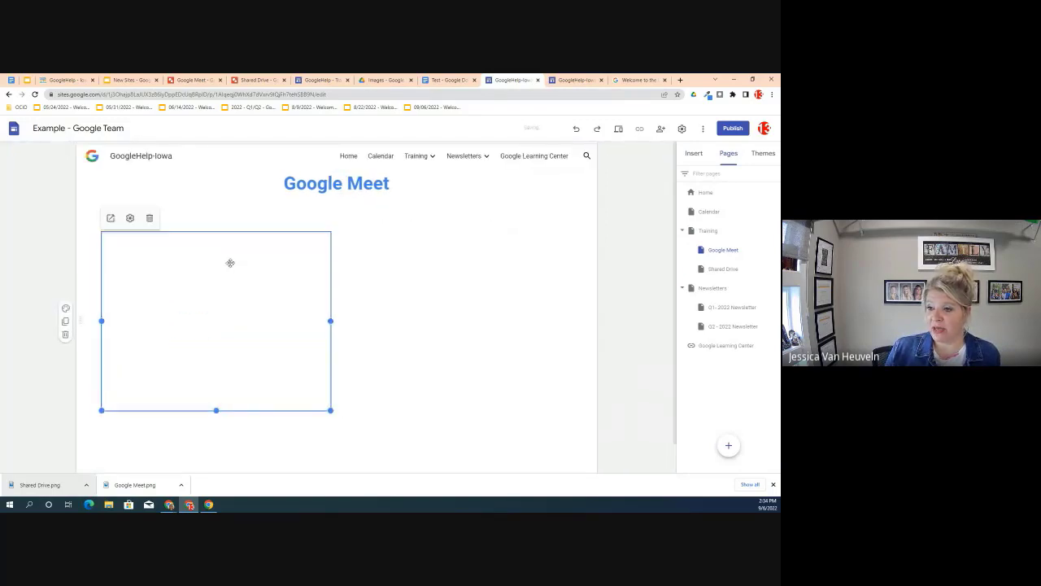
Turn on Auto Start and Loop Playback for the embedded slideshow, advancing every 2 seconds.
left_click(129, 218)
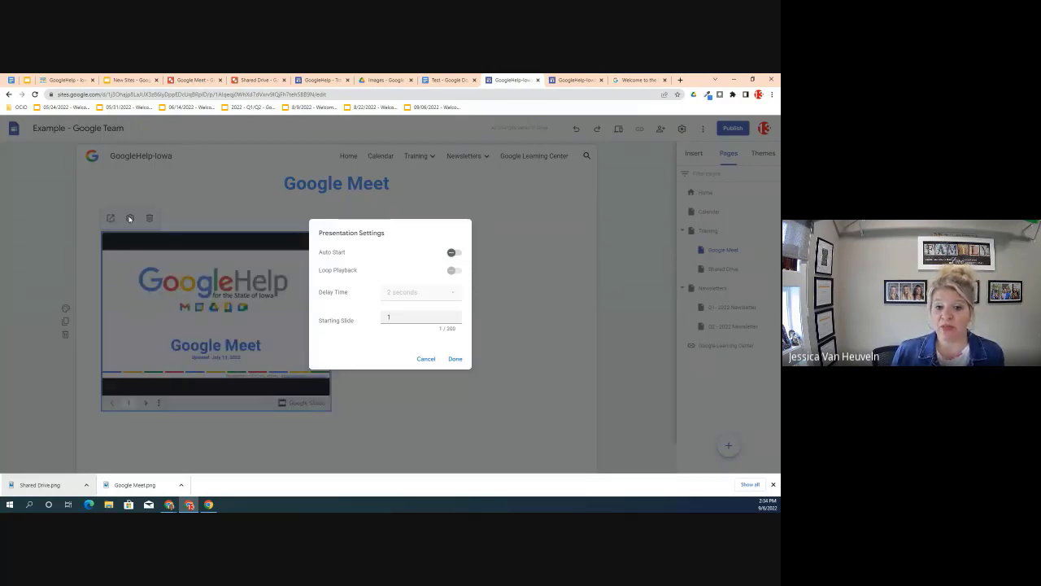
left_click(453, 253)
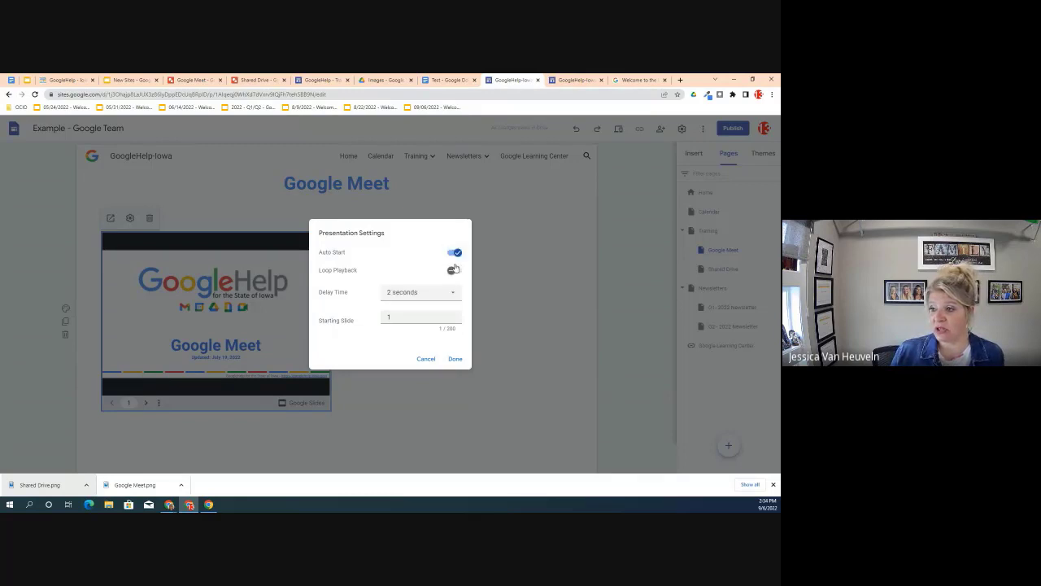
left_click(454, 271)
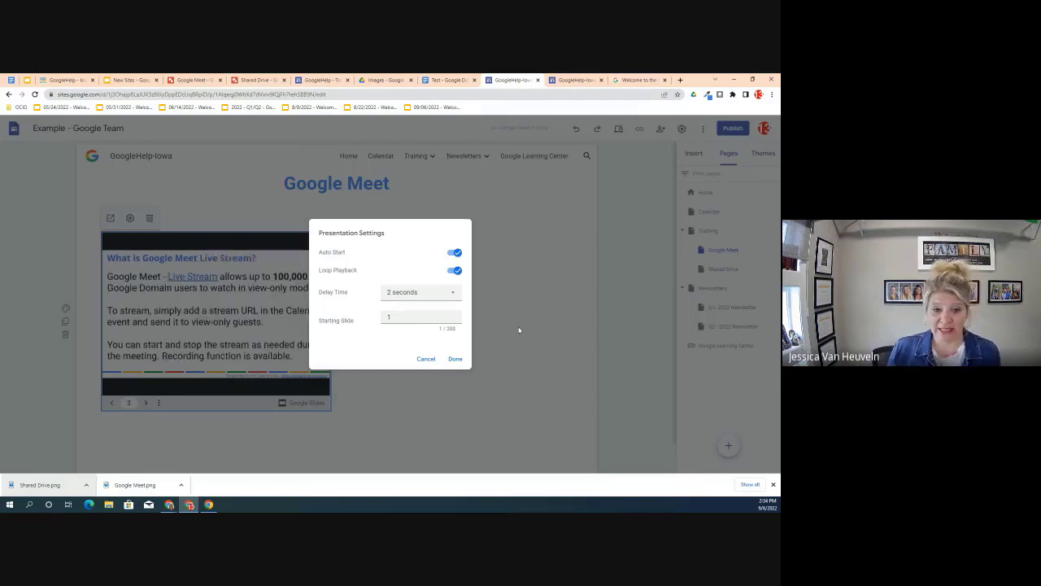
left_click(455, 359)
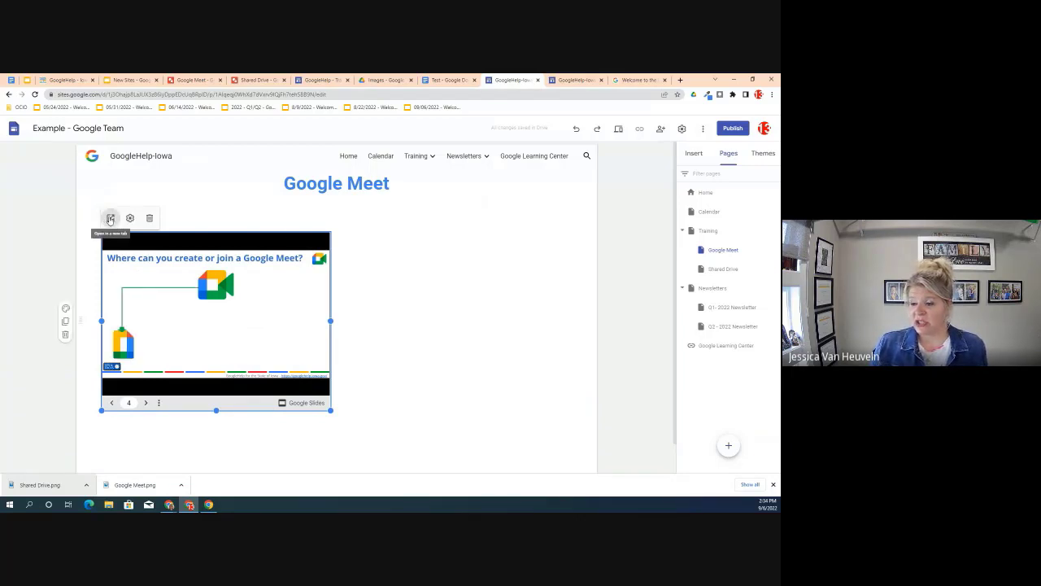
Open Final - Google Meets in its own Slides tab, step through three slides, then return.
left_click(110, 218)
left_click(171, 372)
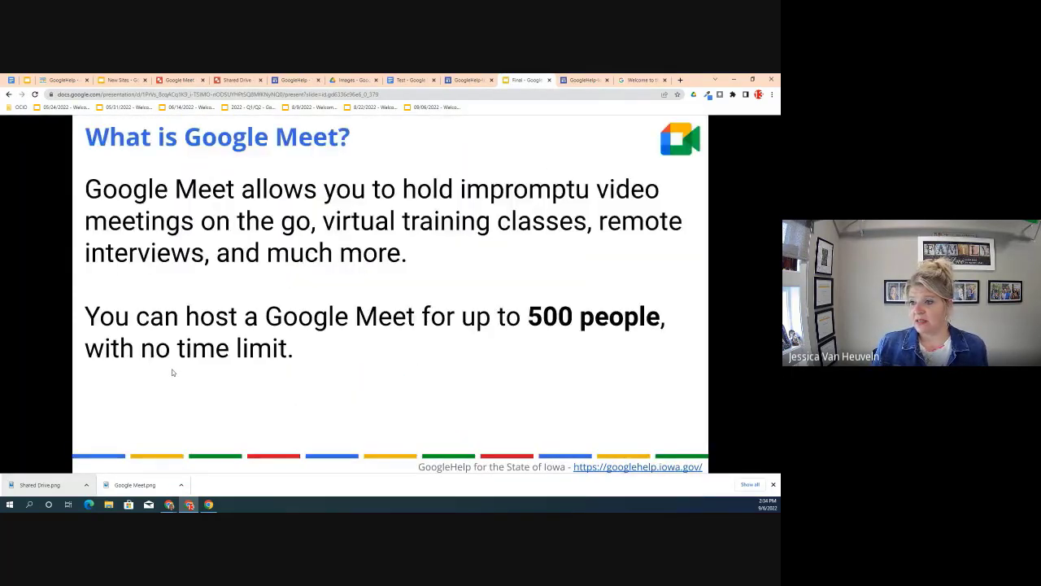
left_click(171, 373)
left_click(173, 373)
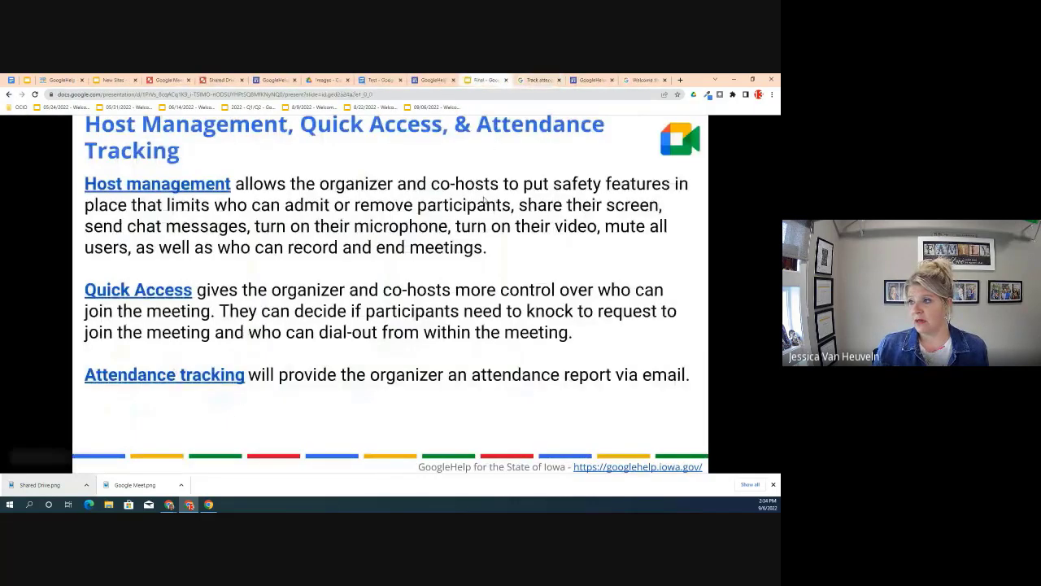
left_click(439, 81)
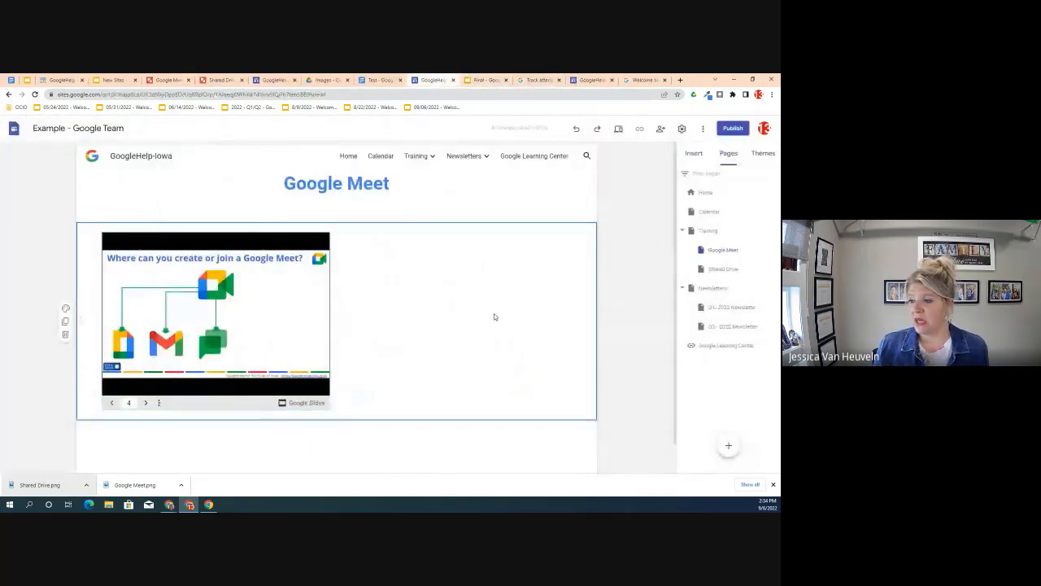
Embed the Google Meet doc from the 05/03/2022 session folder beside the slideshow and drag it taller.
double_click(476, 291)
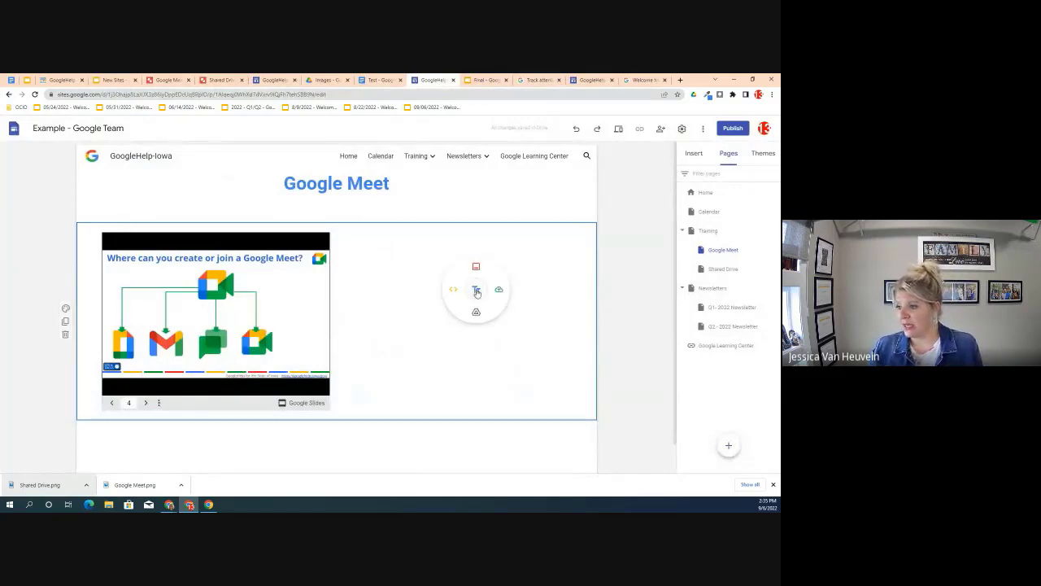
left_click(477, 314)
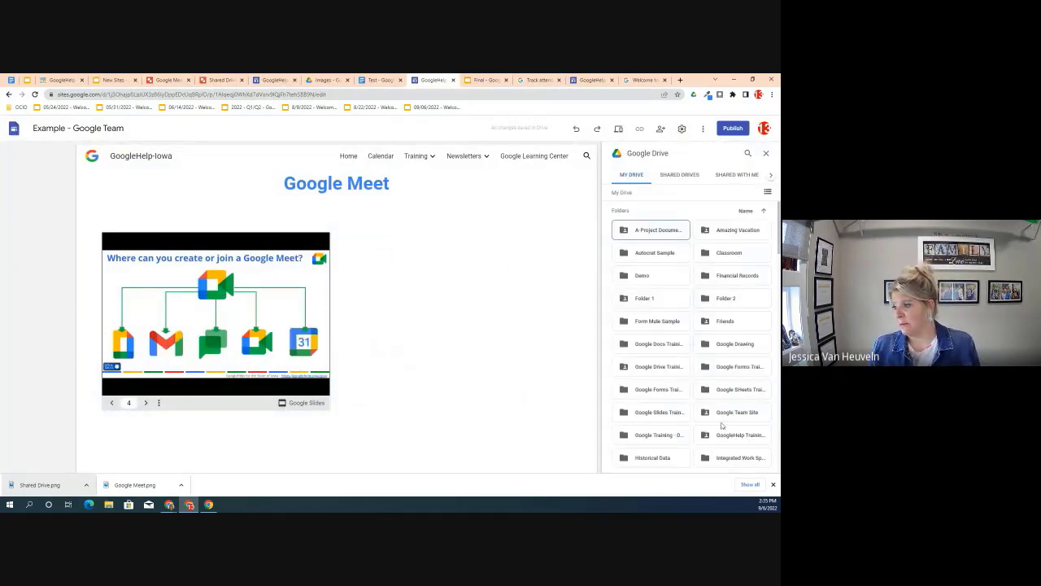
double_click(723, 413)
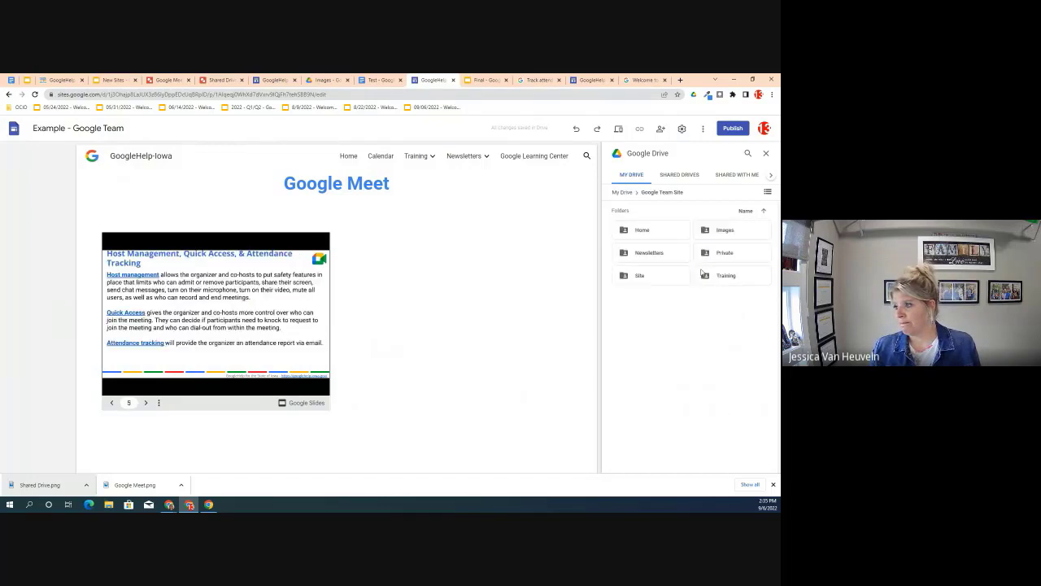
double_click(726, 276)
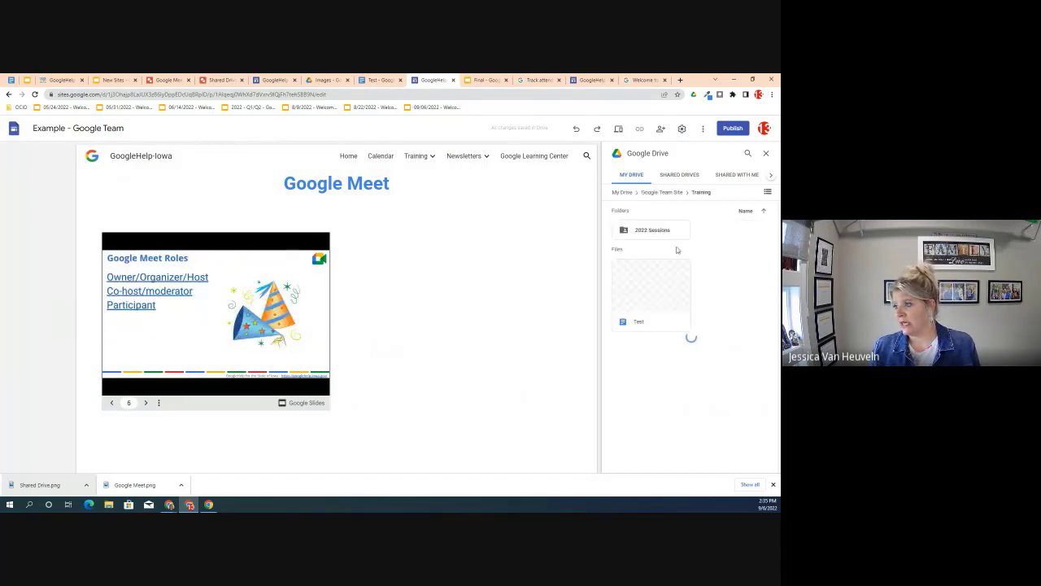
double_click(642, 231)
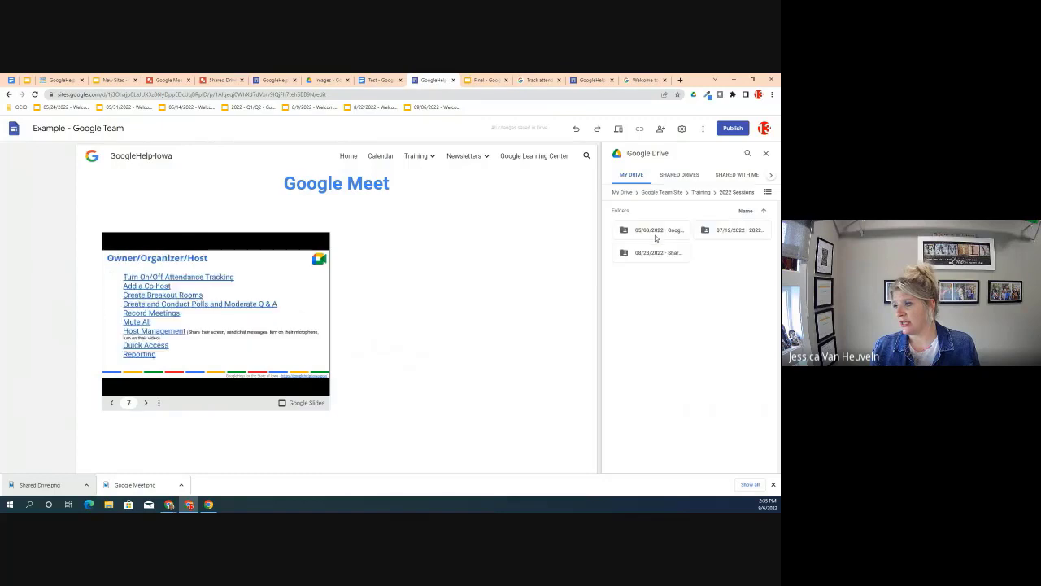
double_click(660, 231)
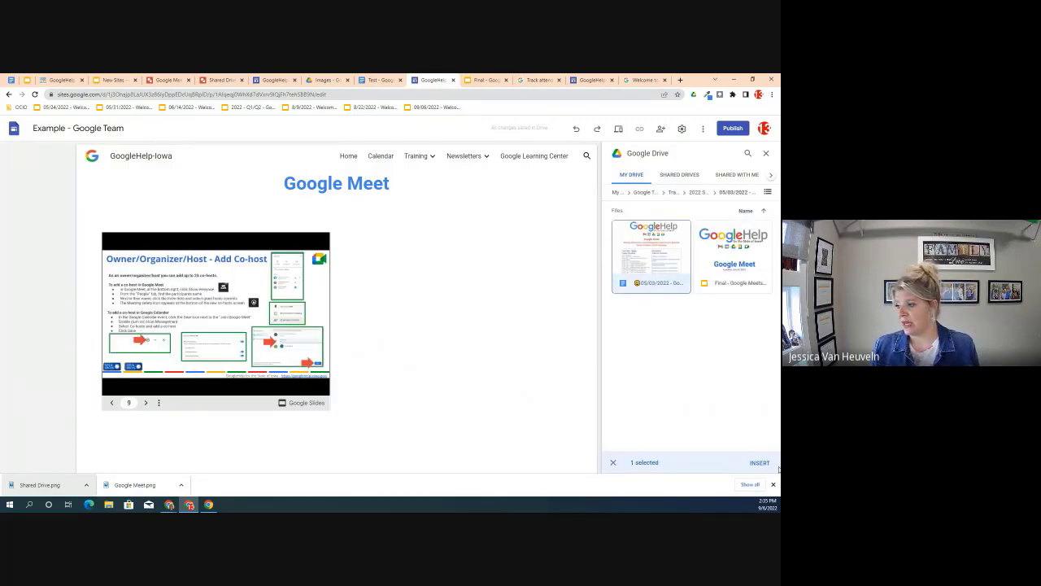
left_click(764, 460)
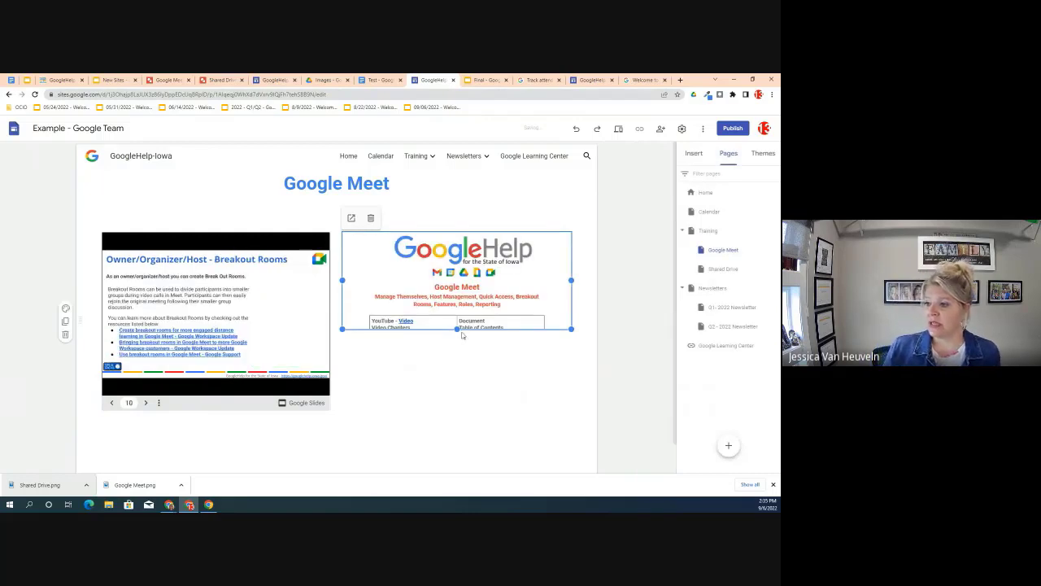
left_click_drag(456, 329, 449, 441)
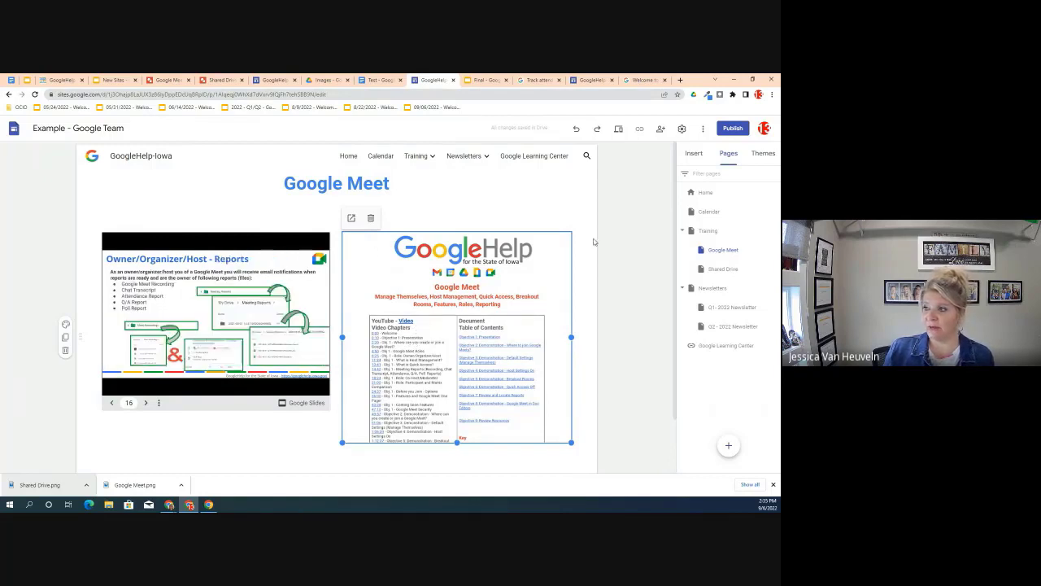
Preview the Google Meet page, copy the YouTube link from the help doc, then exit preview.
left_click(619, 131)
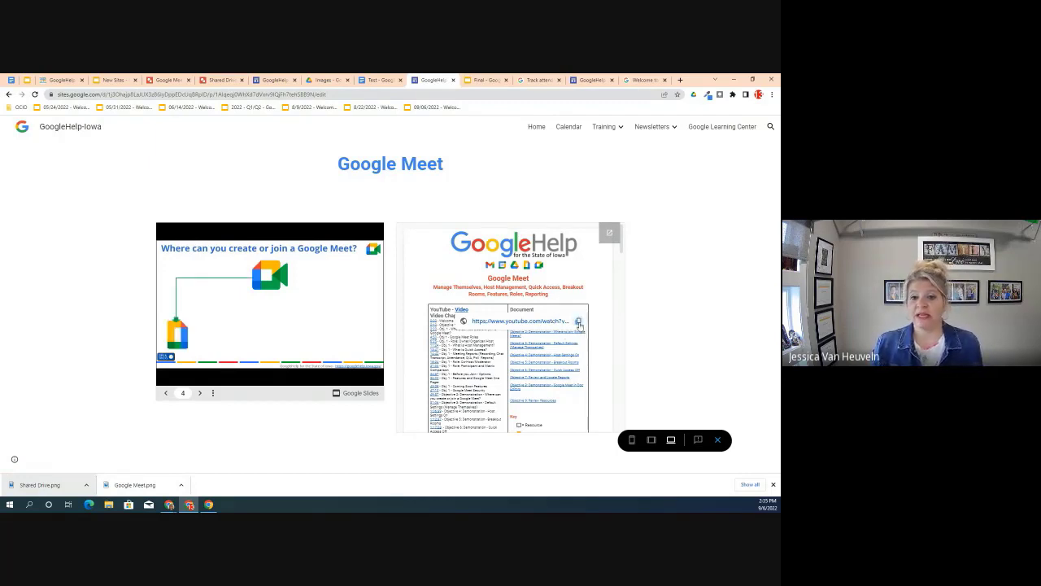
left_click(578, 323)
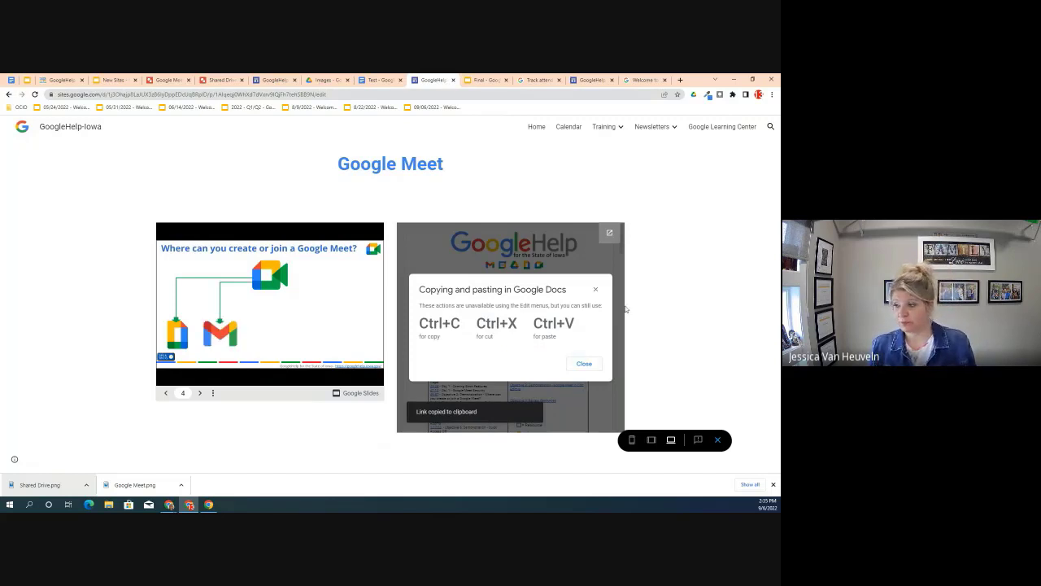
left_click(589, 362)
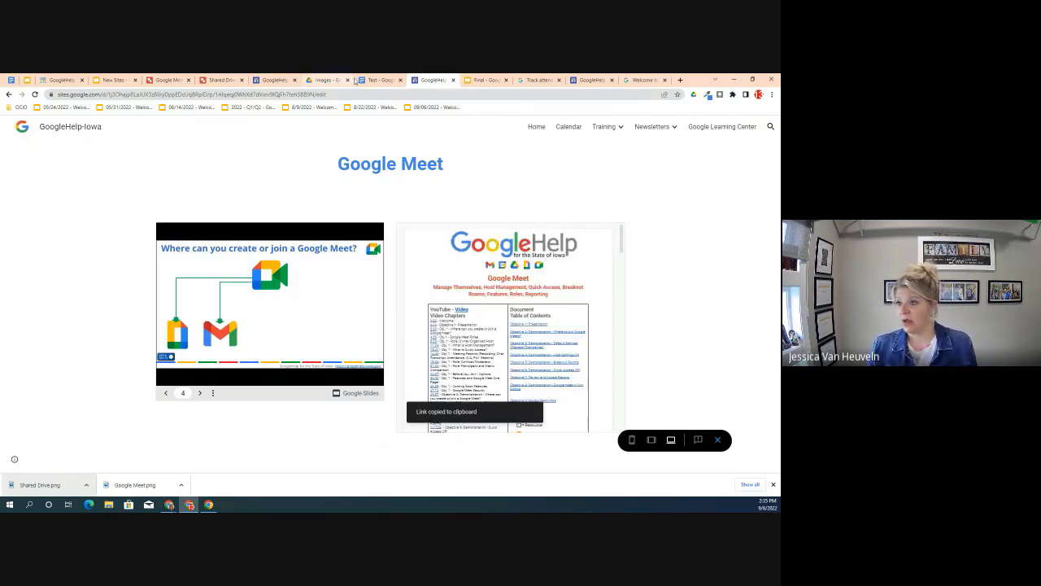
left_click(717, 439)
scroll(256, 295, "down", 2)
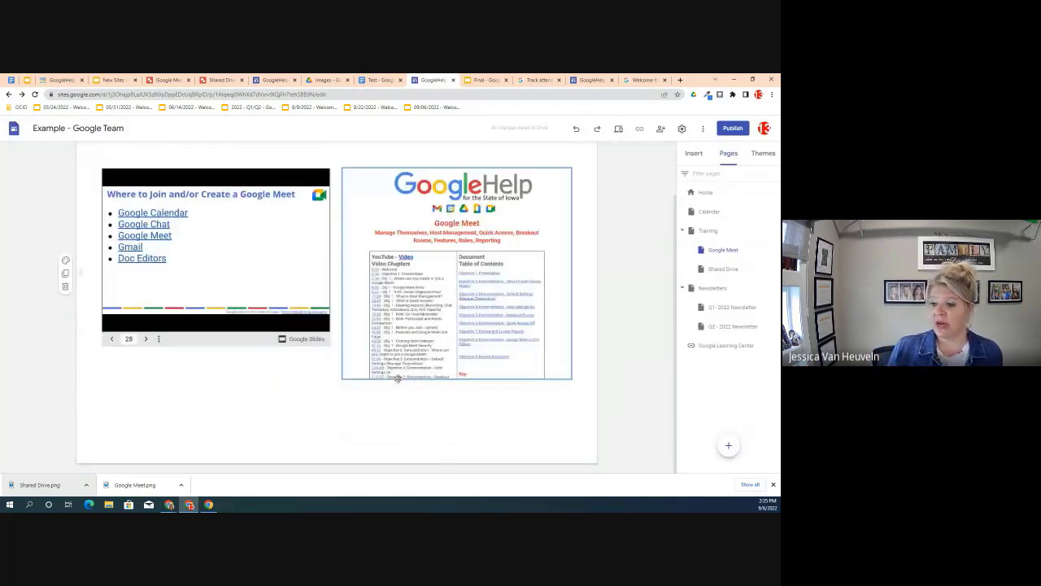
Start a YouTube insert and try pasting the link into the video search, clearing the wrong text.
left_click(694, 154)
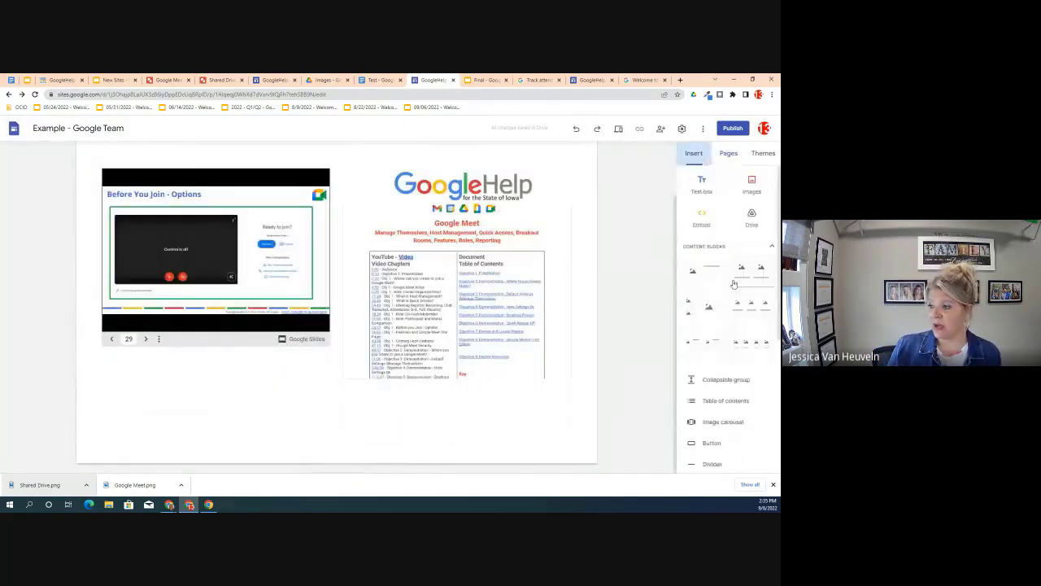
scroll(732, 390, "down", 5)
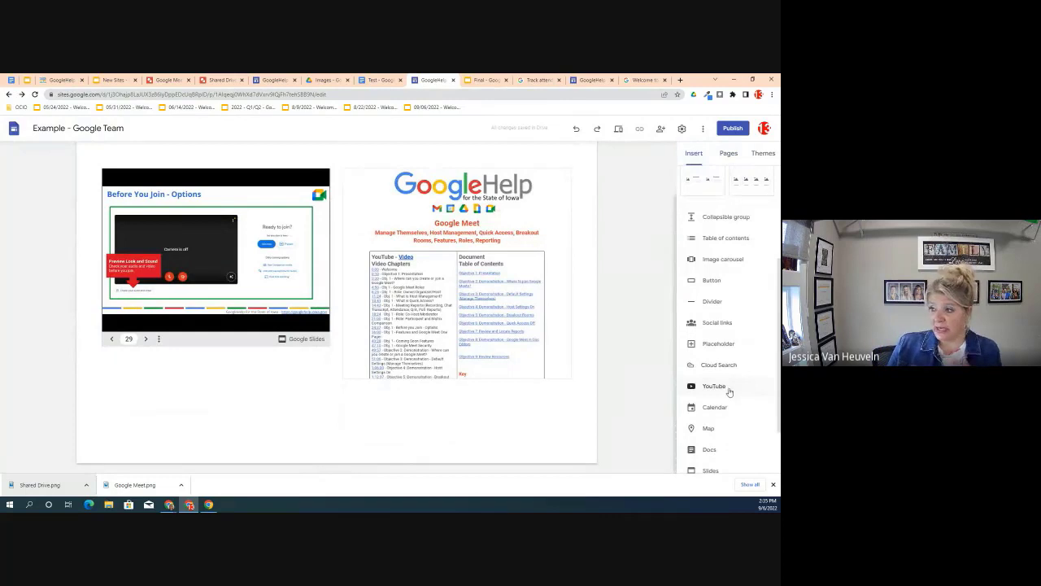
left_click(714, 386)
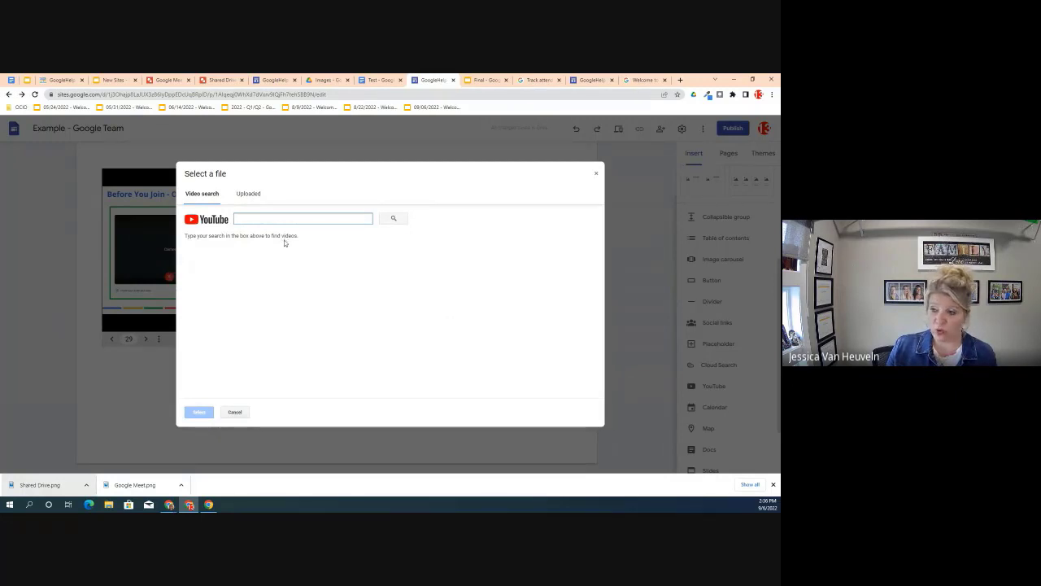
key("ctrl+v")
key("ctrl+a")
key("BackSpace")
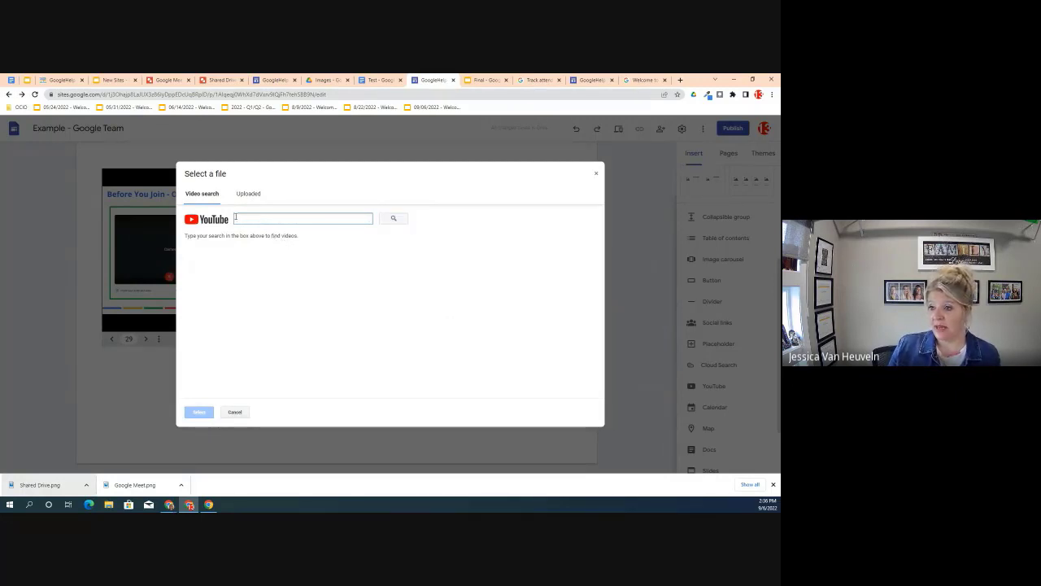
right_click(237, 219)
left_click(256, 279)
key("ctrl+a")
key("BackSpace")
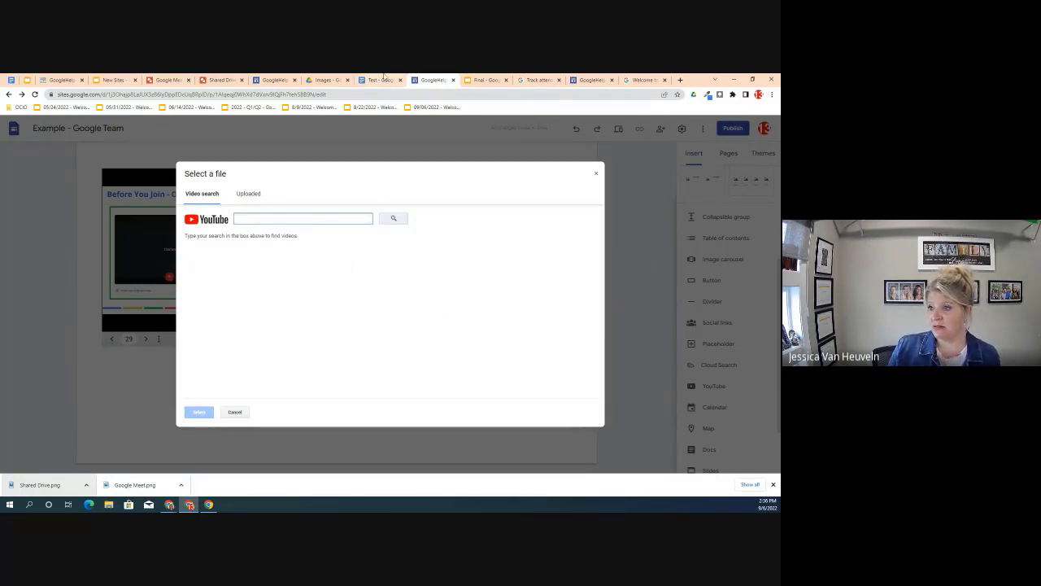
Check the other open tabs, including the Track attendance help article, then cancel the YouTube insert.
left_click(381, 80)
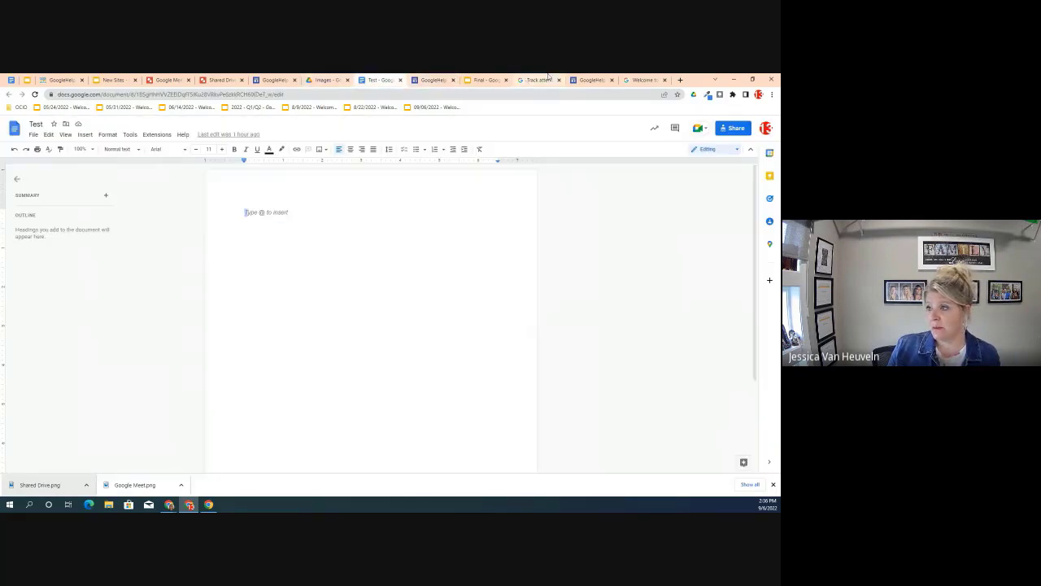
left_click(492, 80)
left_click(522, 81)
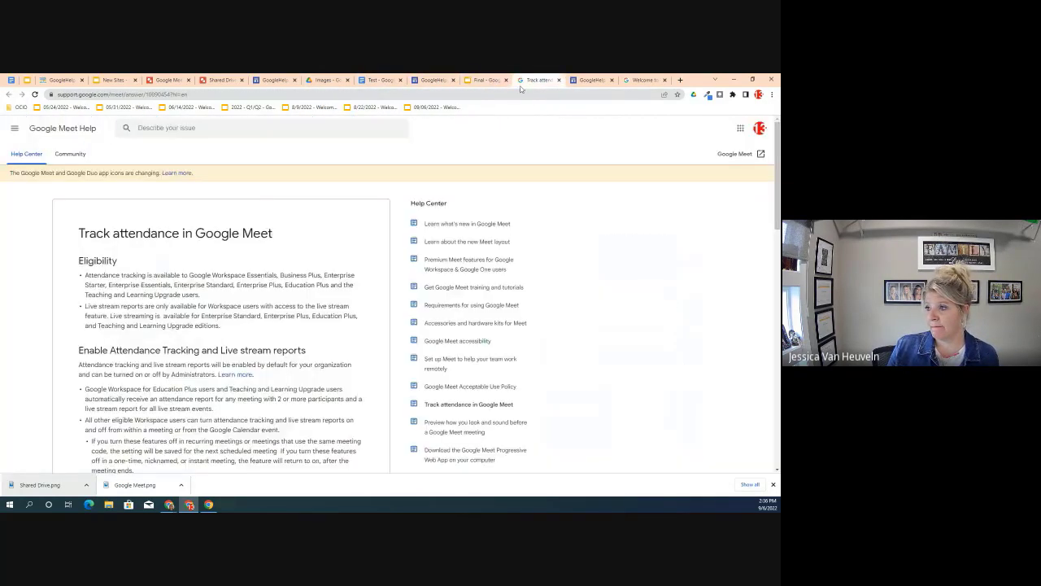
left_click(431, 80)
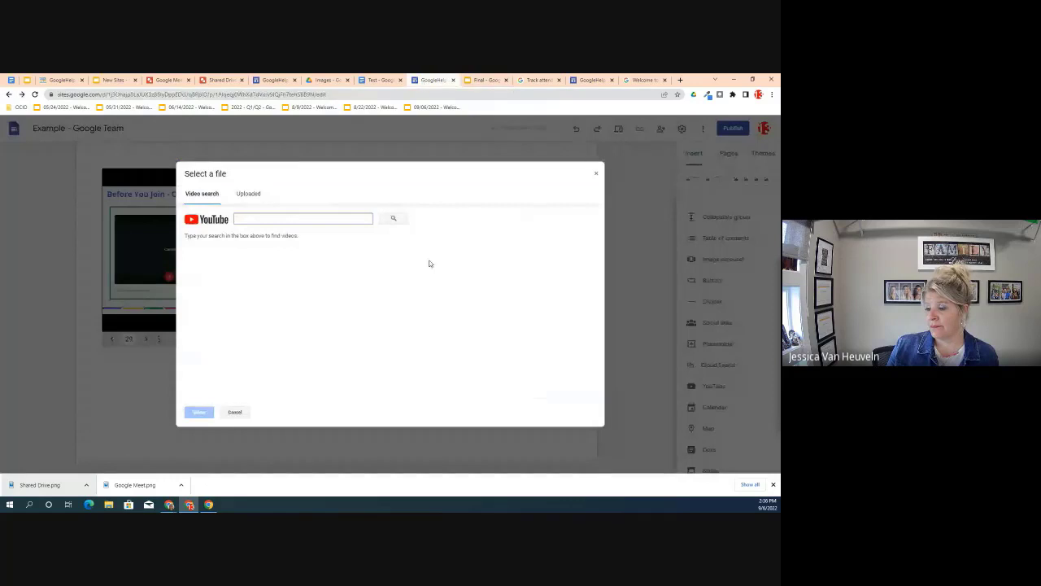
left_click(241, 411)
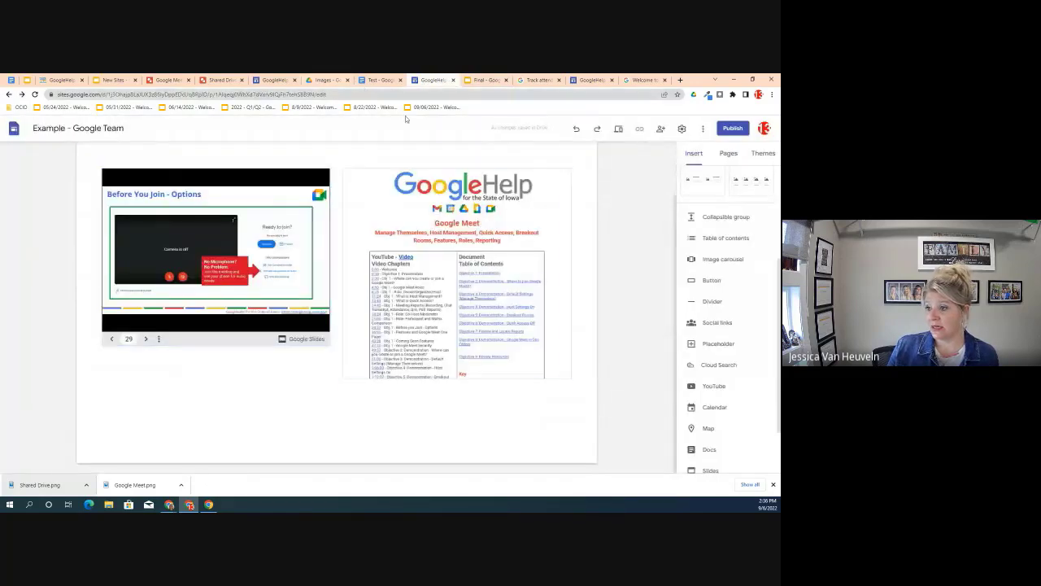
Open the GoogleHelp doc in a new tab and copy the YouTube link behind its Video text.
left_click(406, 257)
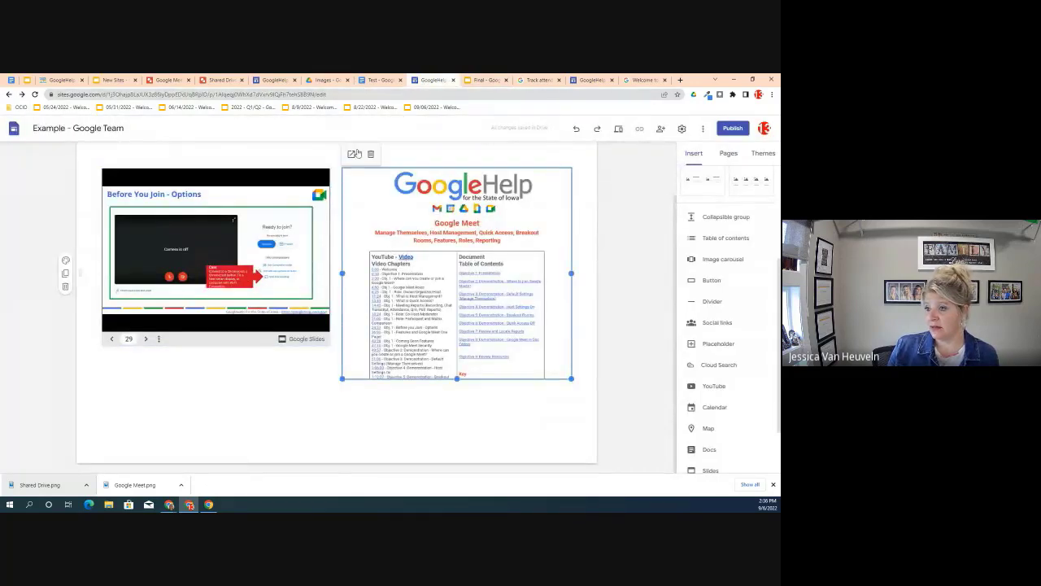
left_click(356, 154)
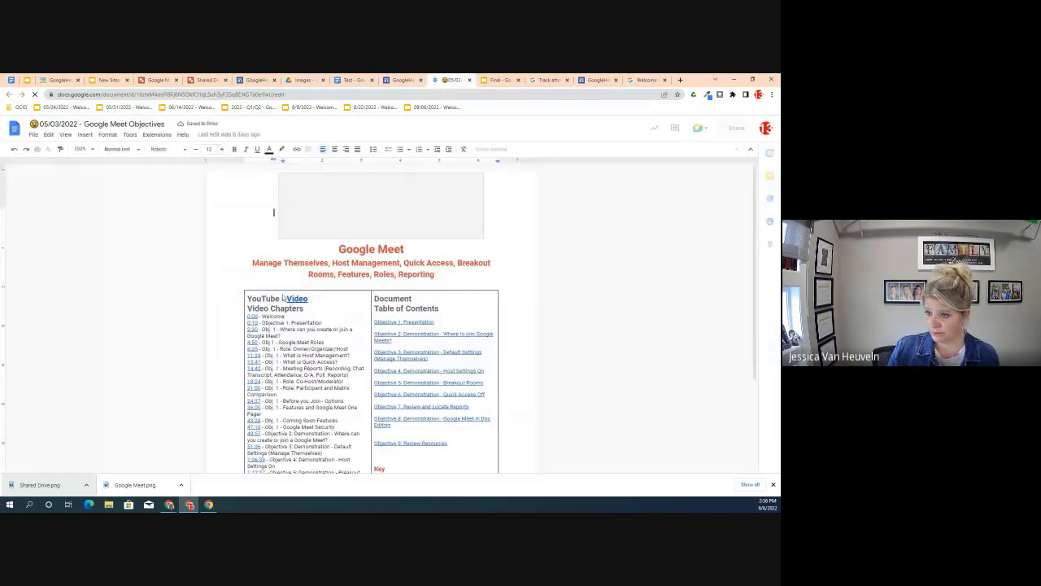
left_click(297, 300)
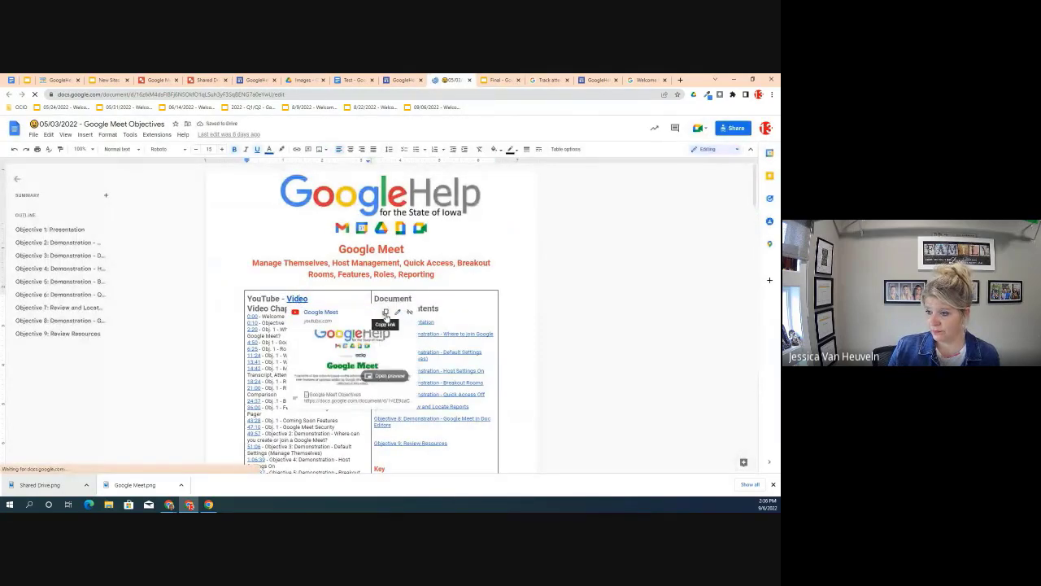
left_click(386, 312)
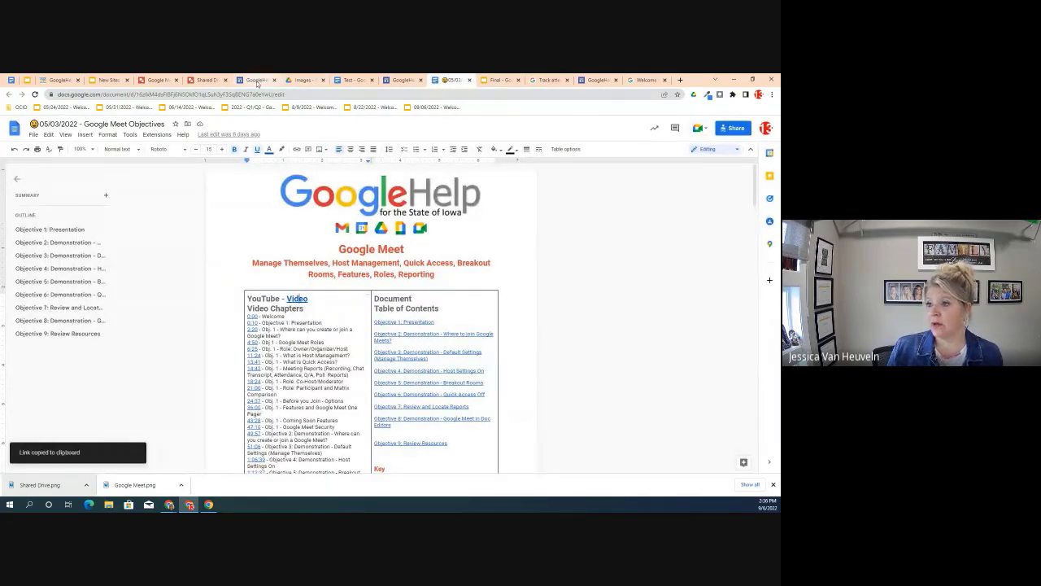
left_click(257, 80)
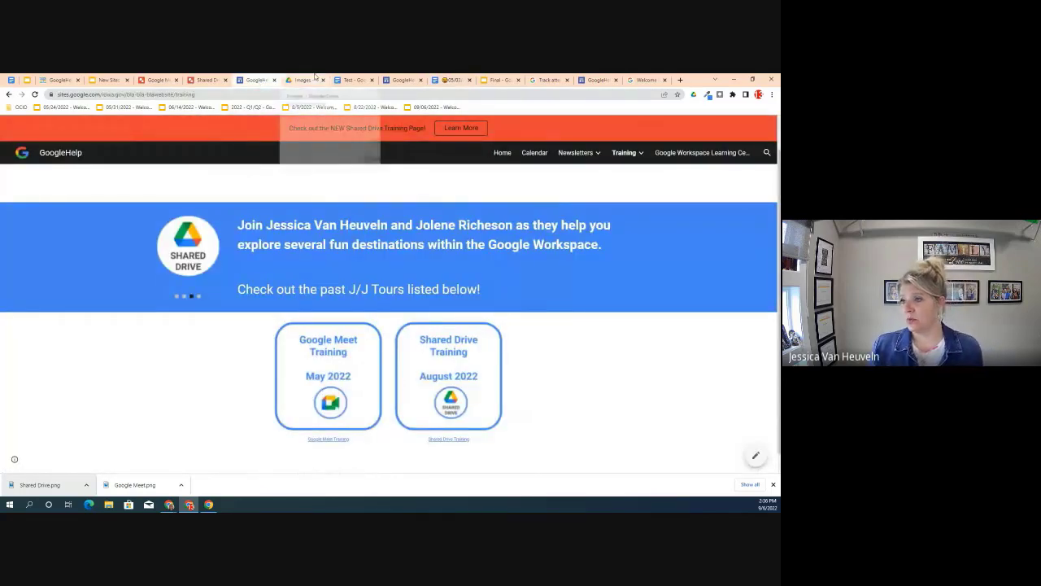
left_click(402, 80)
Insert a YouTube video by searching the pasted link and selecting the Google Meet result.
double_click(197, 422)
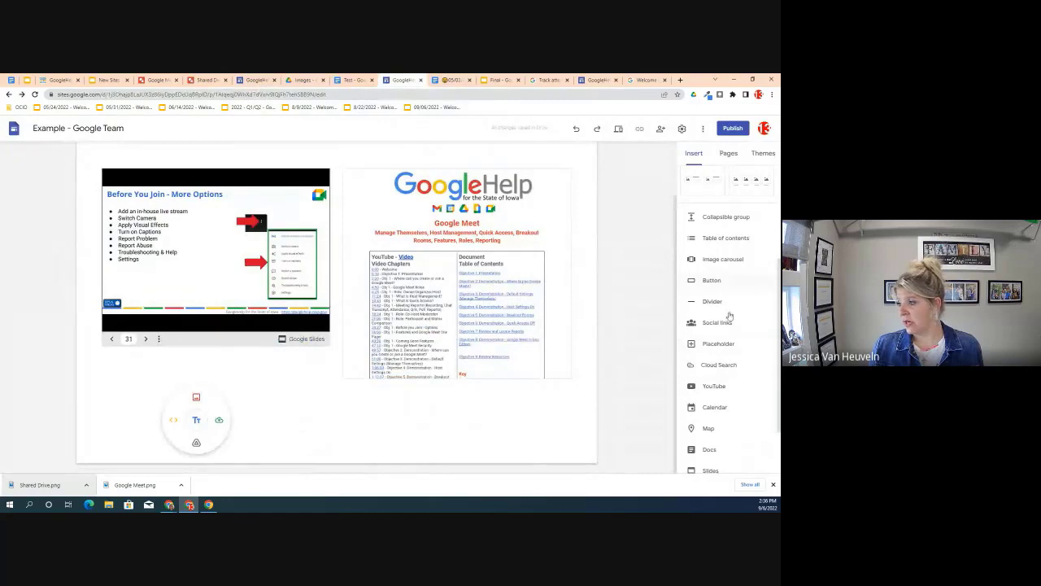
left_click(714, 387)
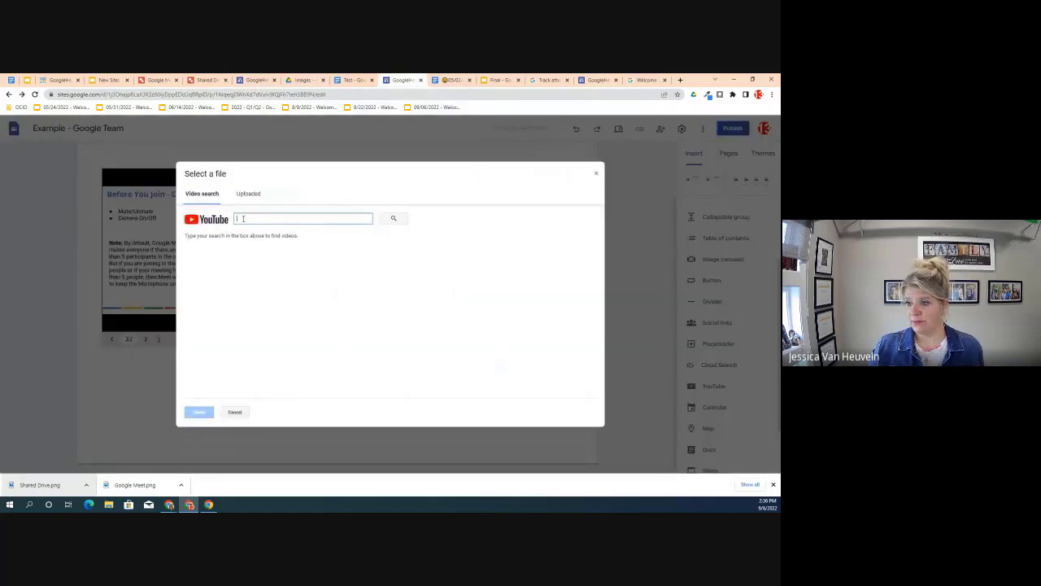
key("ctrl+v")
left_click(396, 221)
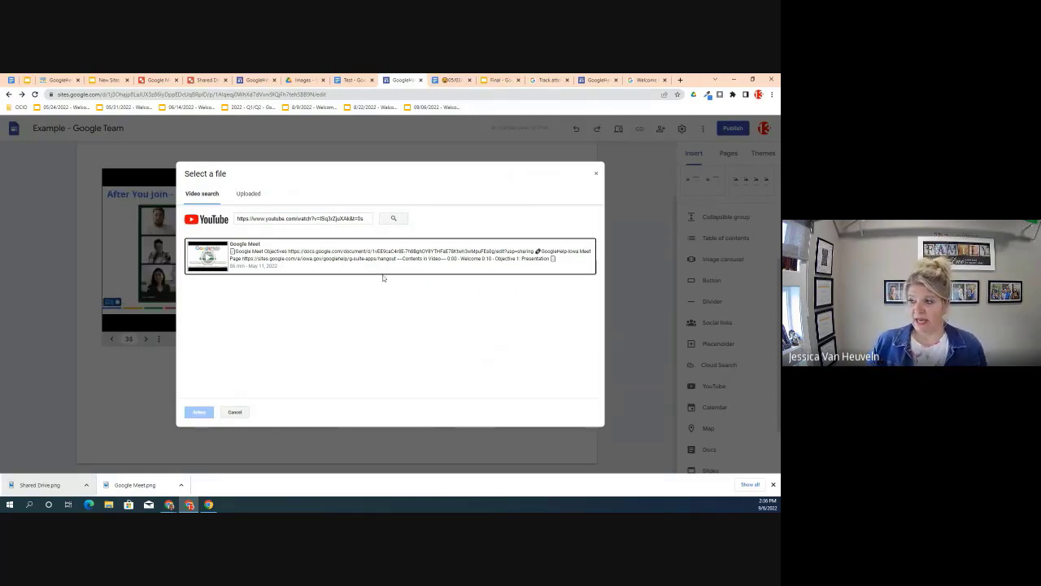
left_click(387, 260)
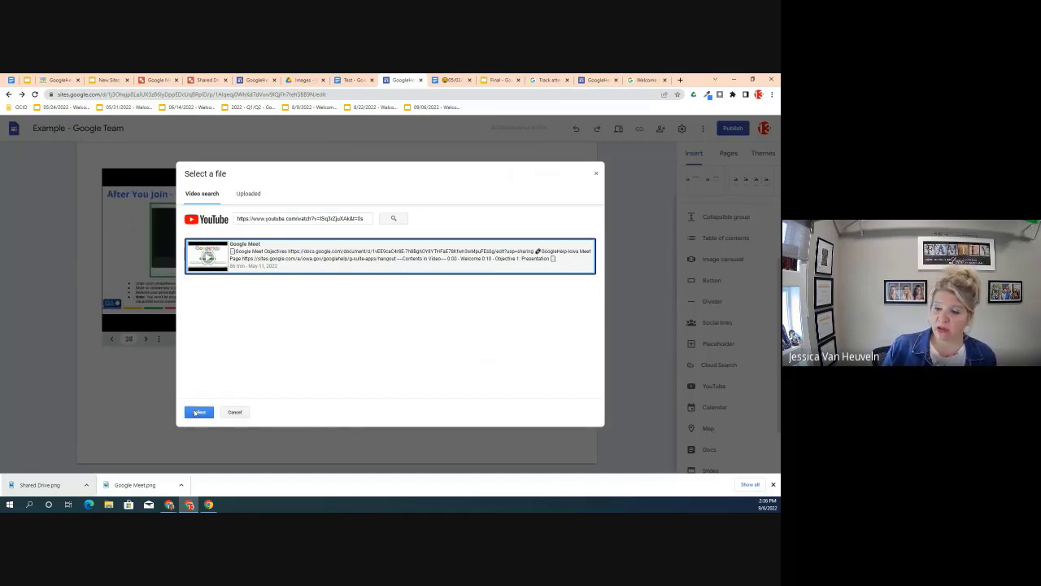
left_click(199, 412)
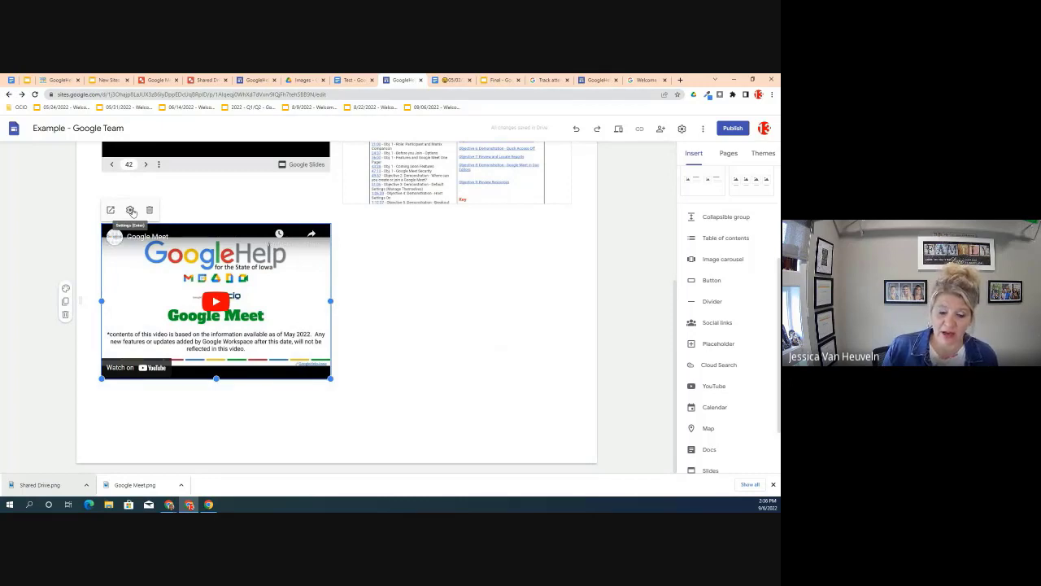
double_click(455, 289)
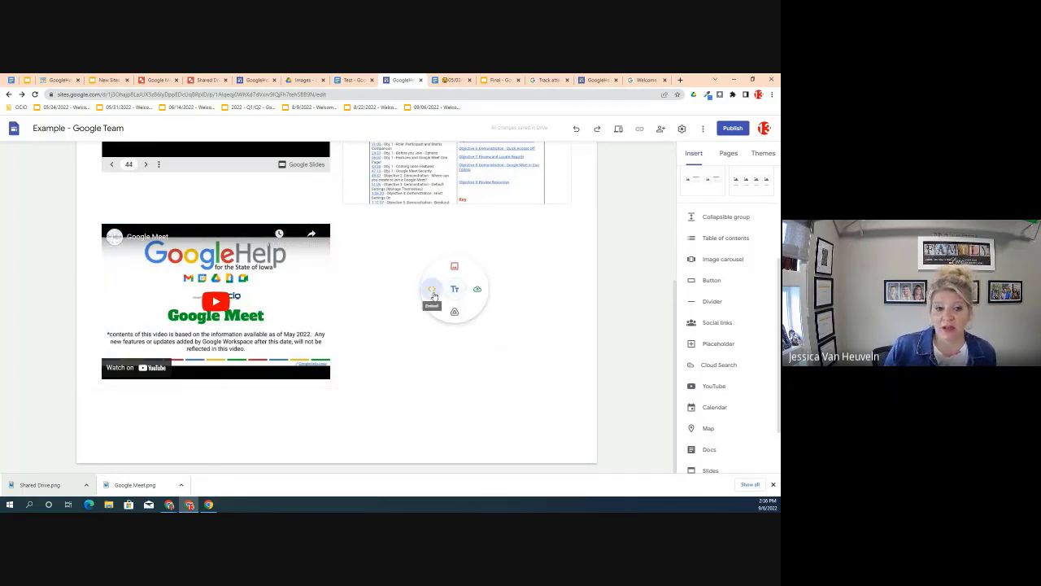
left_click(434, 295)
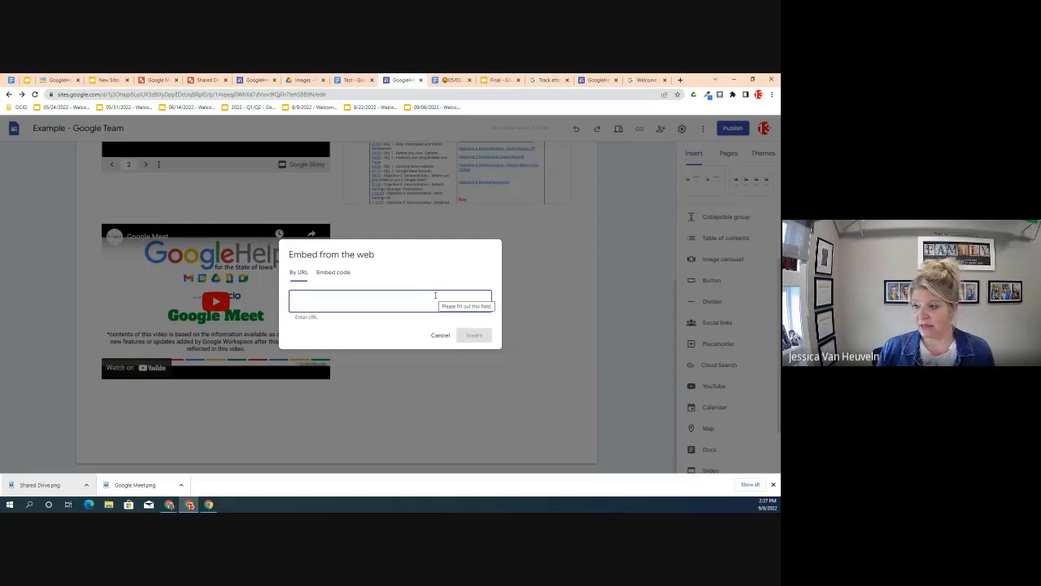
left_click(440, 335)
left_click(223, 293)
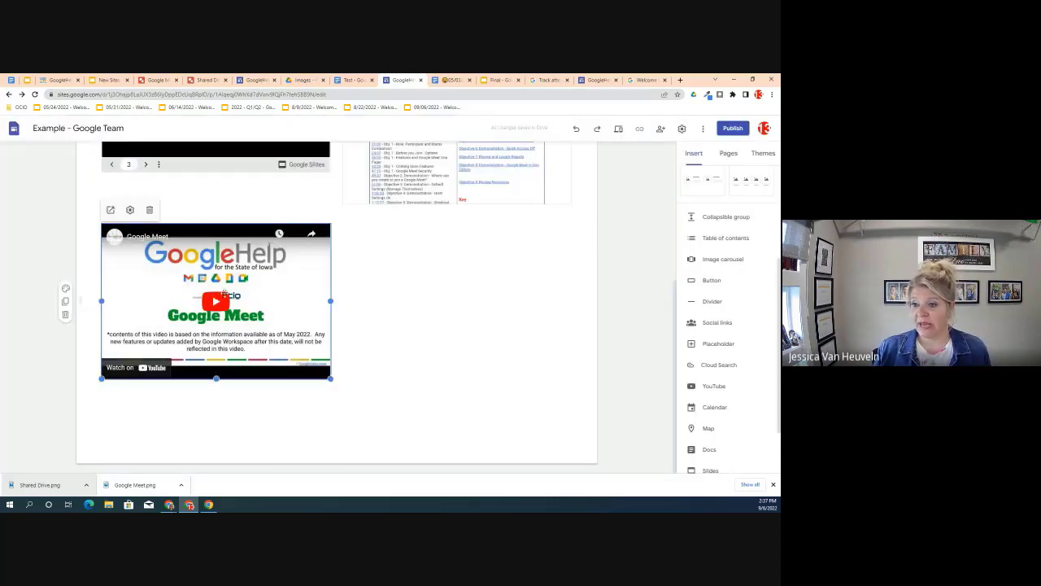
left_click(619, 130)
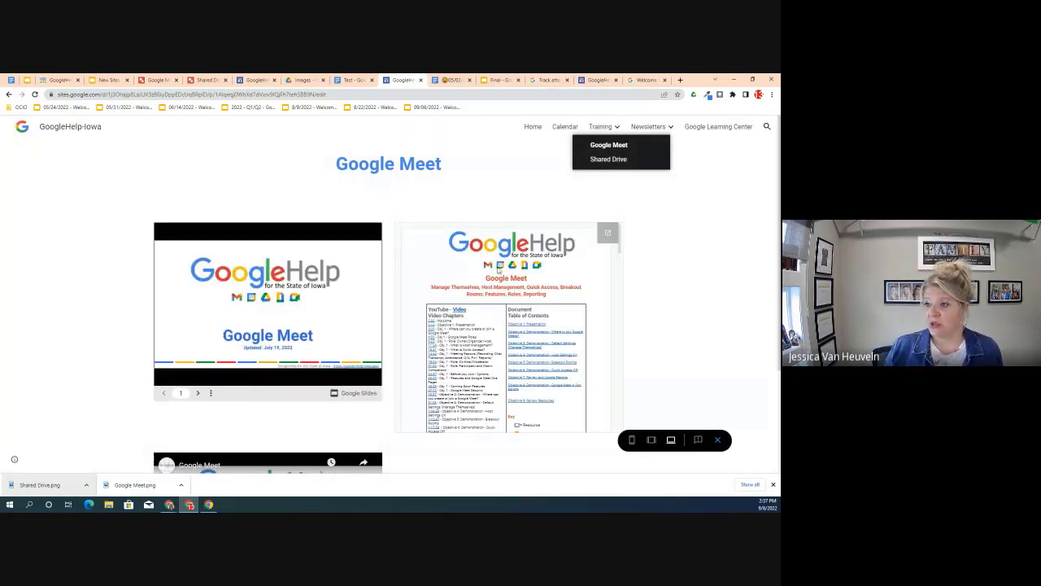
scroll(498, 270, "down", 5)
scroll(372, 427, "down", 3)
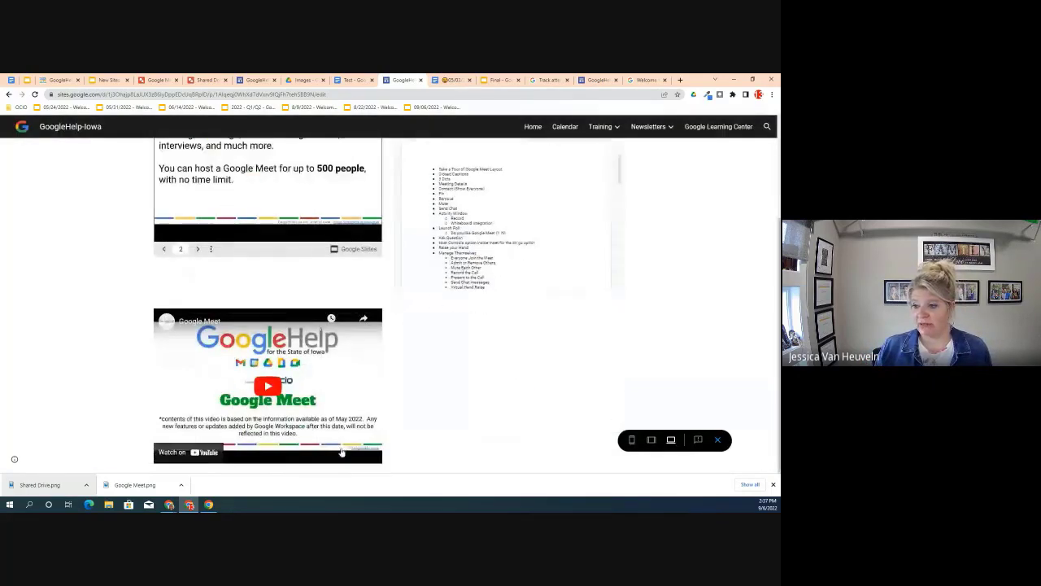
left_click(719, 439)
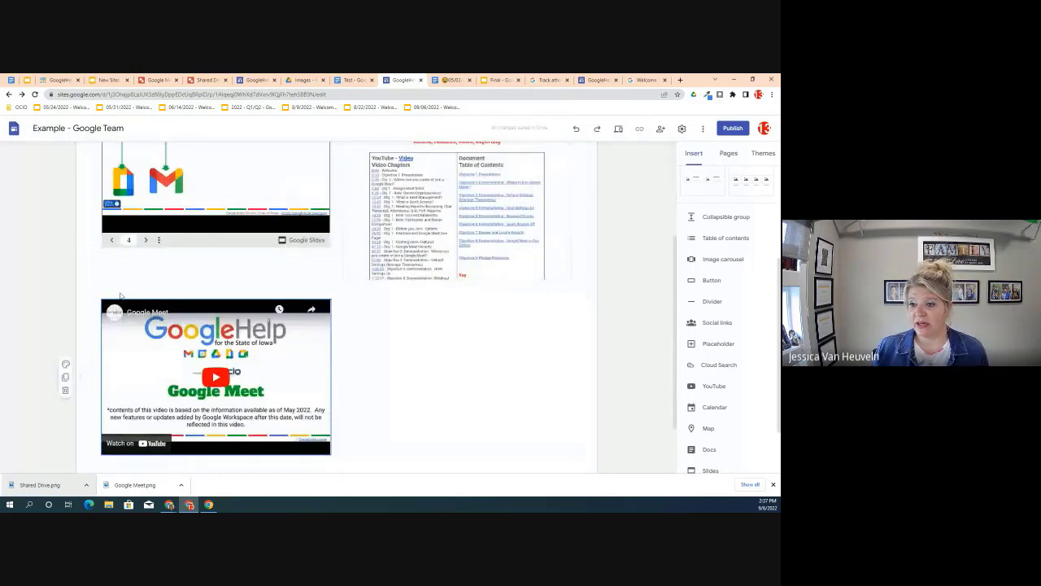
left_click(127, 300)
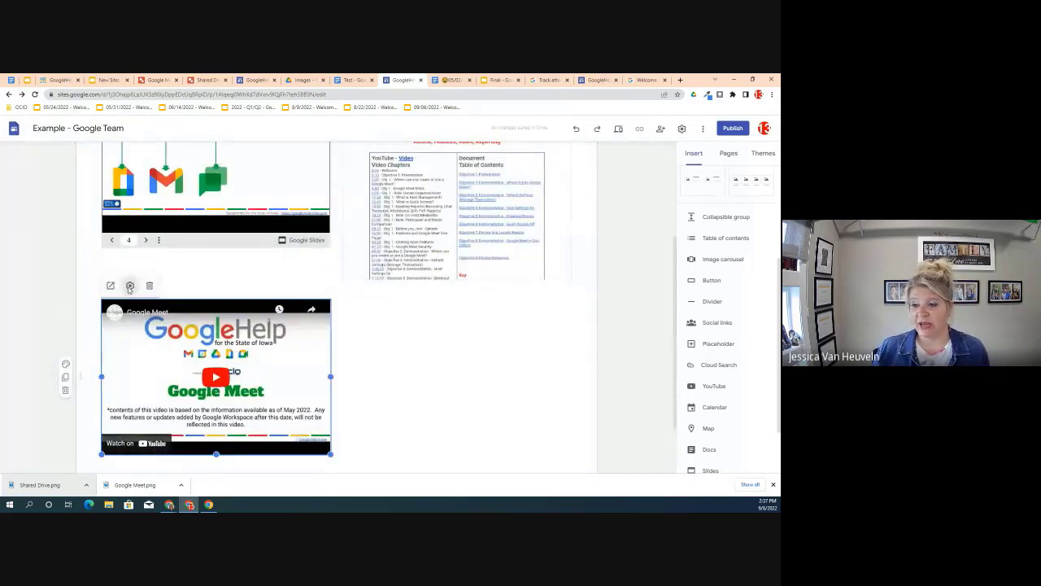
left_click(129, 287)
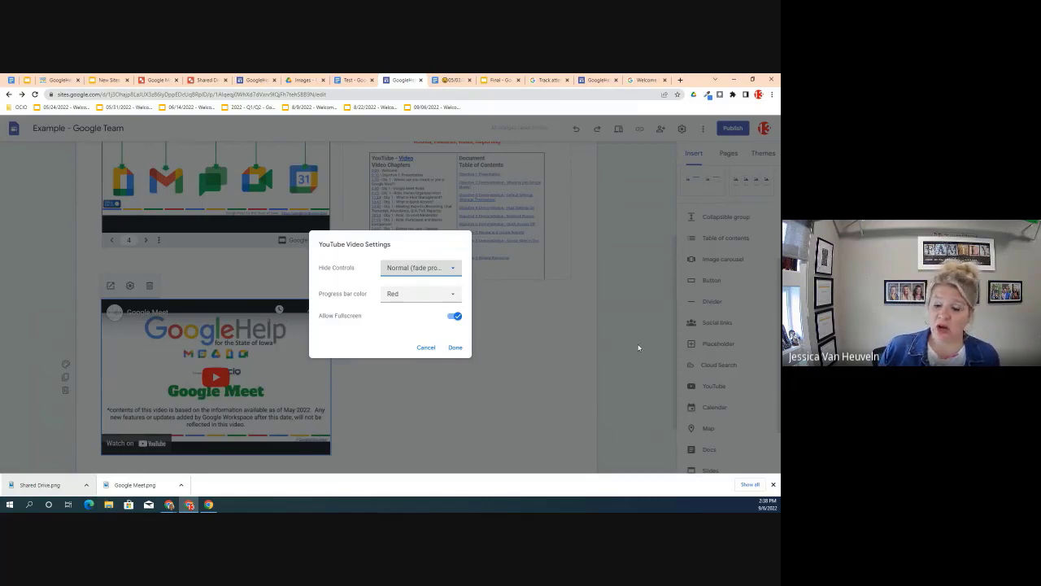
left_click(419, 346)
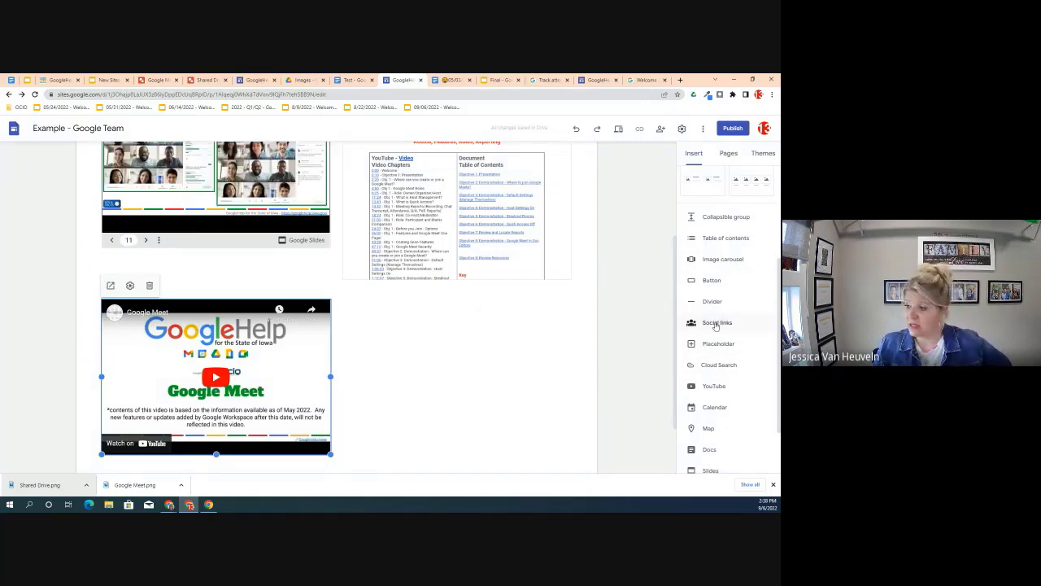
Open the Embed-from-web dialog beside the video, then switch to the training slides tab.
scroll(730, 398, "down", 1)
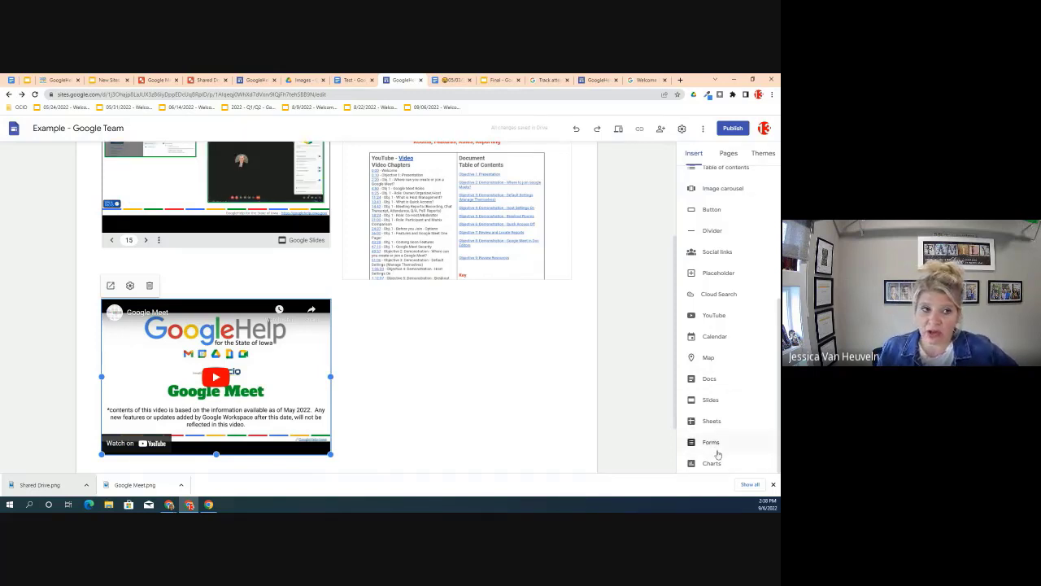
scroll(716, 391, "up", 2)
scroll(713, 369, "up", 1)
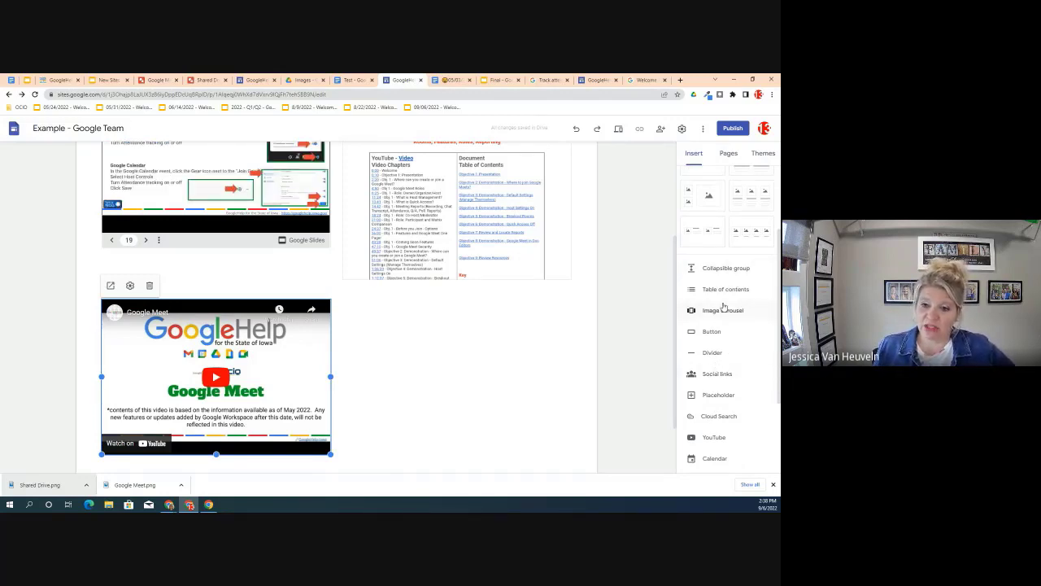
scroll(723, 343, "down", 3)
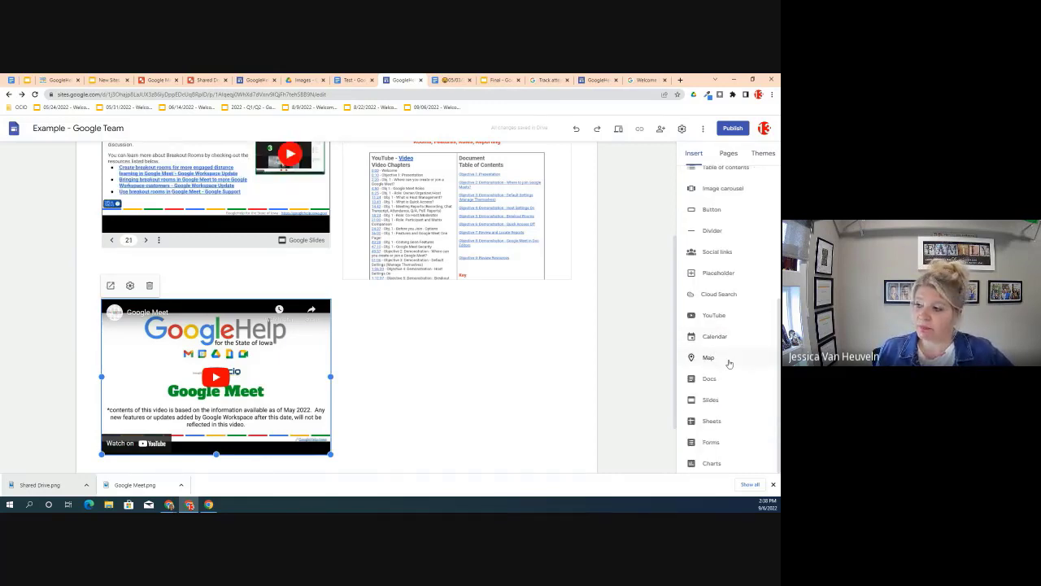
scroll(726, 360, "up", 4)
double_click(446, 360)
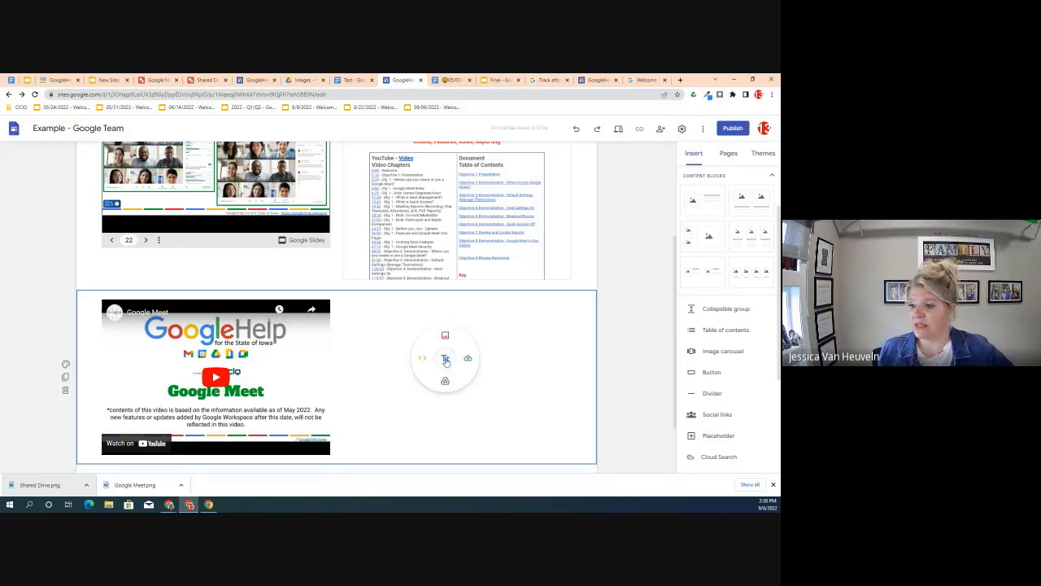
left_click(421, 358)
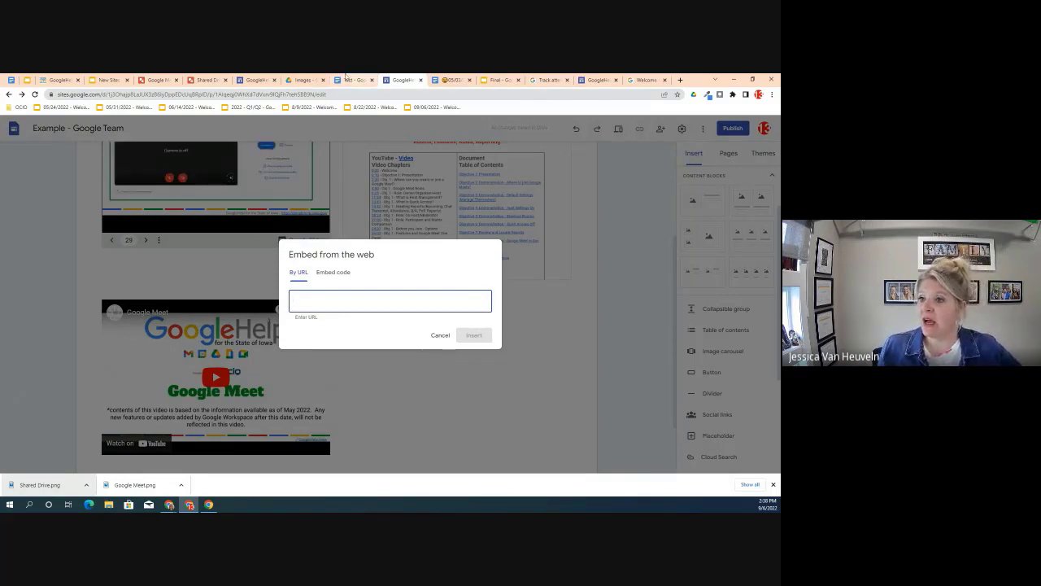
left_click(108, 80)
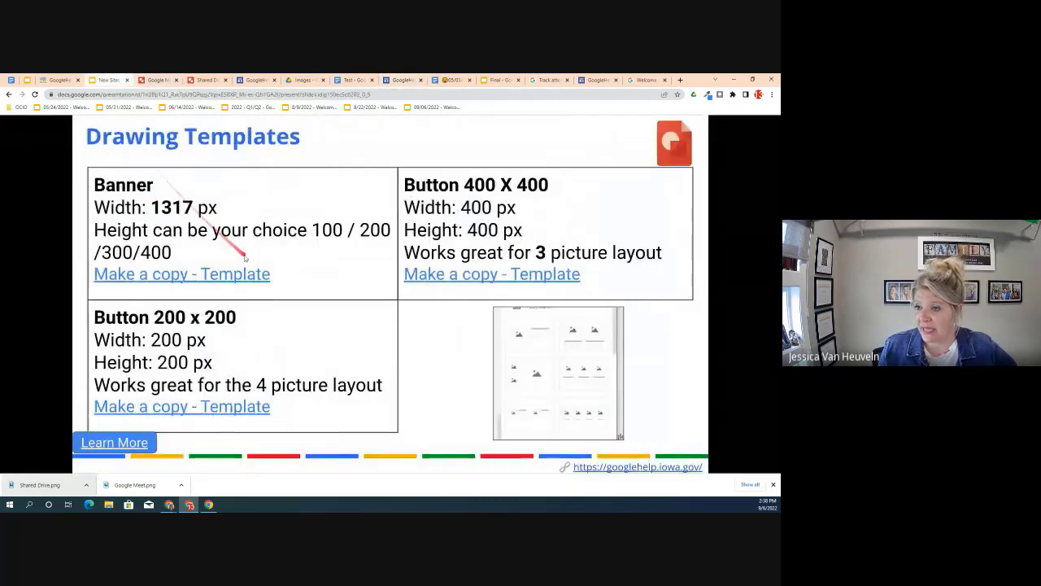
Advance the slides to the Step 6 share/preview/publish slide, then cancel the web embed in Sites.
key("Left")
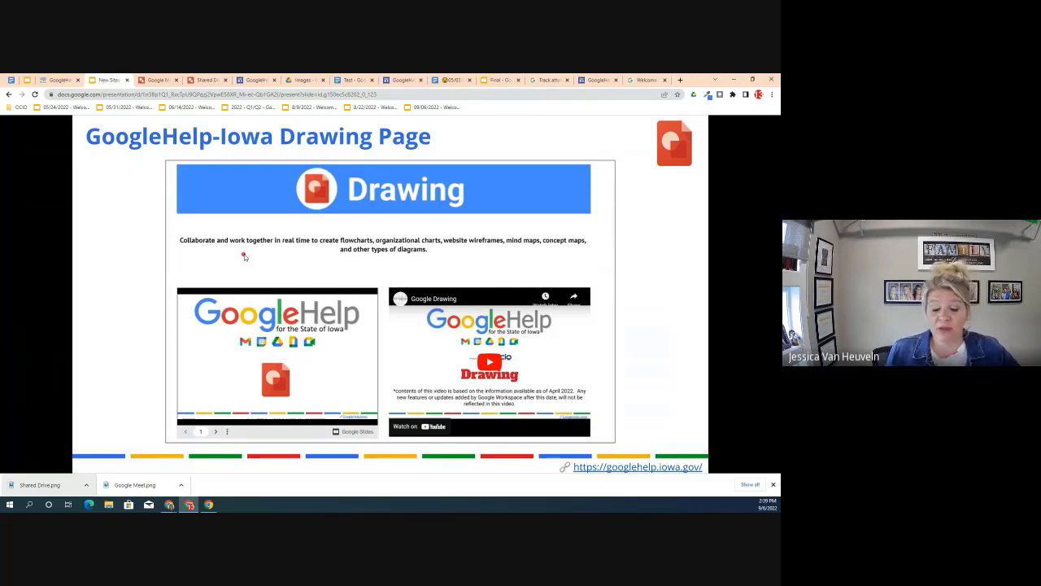
key("Right")
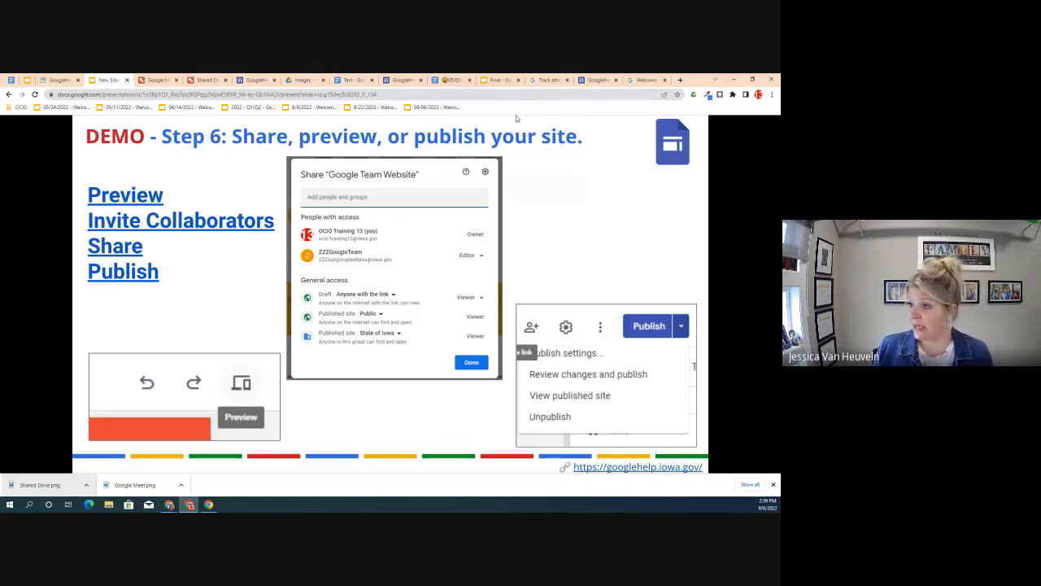
left_click(402, 80)
left_click(437, 336)
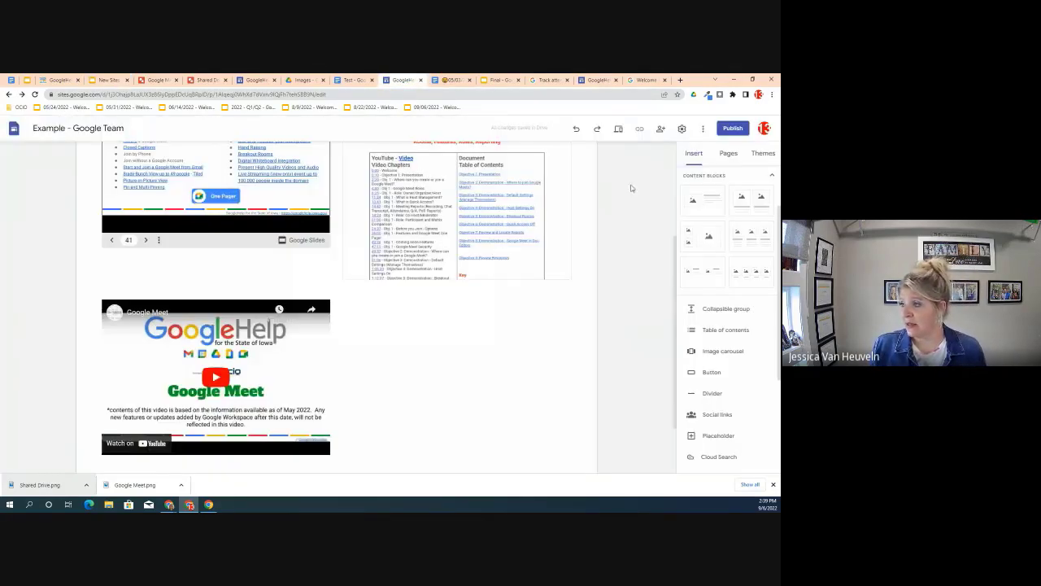
Close one browser tab and all tabs right of the site editor, then open Share settings.
scroll(651, 355, "up", 3)
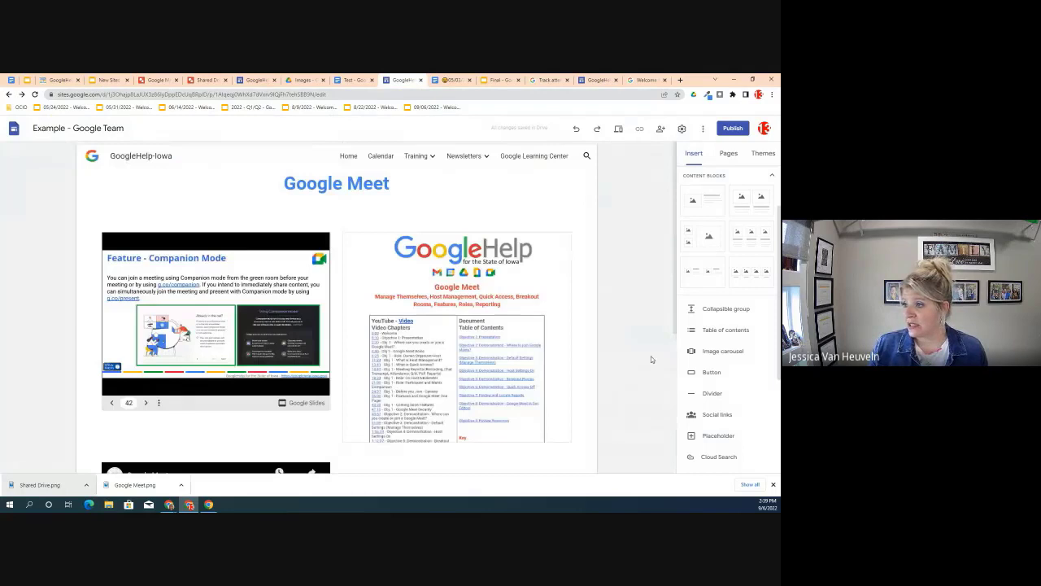
right_click(404, 79)
left_click(415, 167)
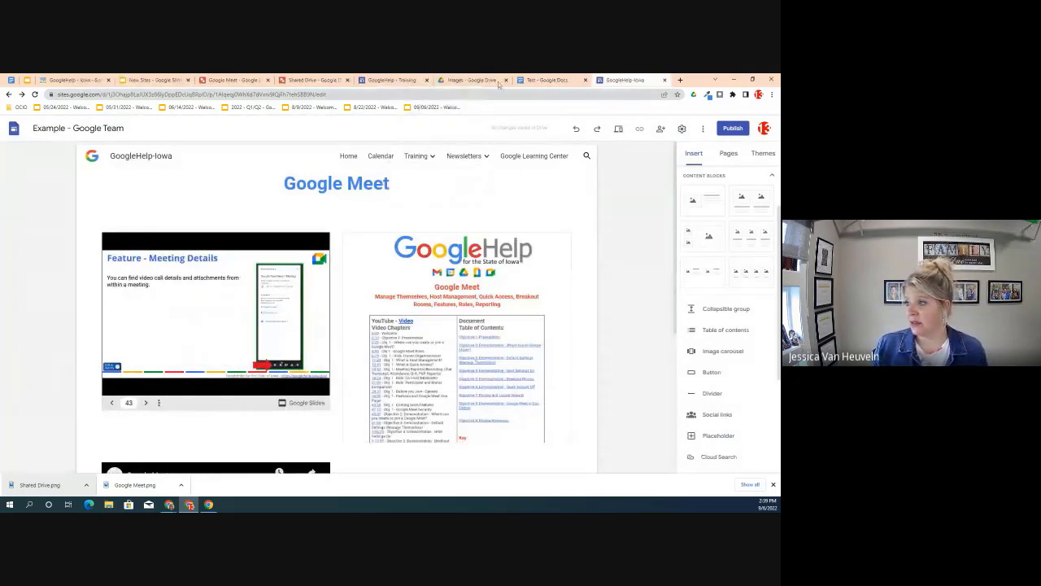
right_click(231, 81)
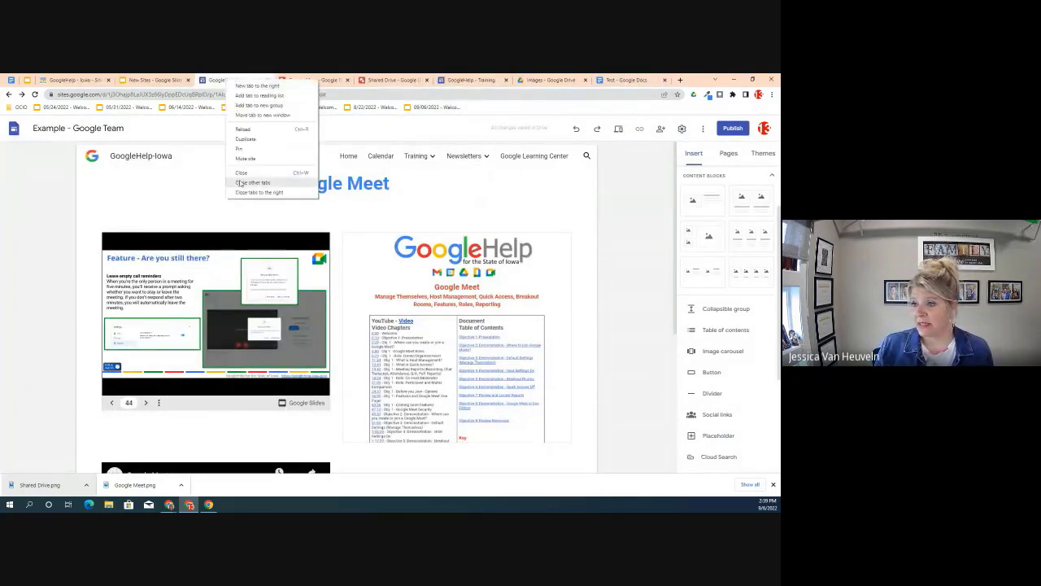
left_click(242, 192)
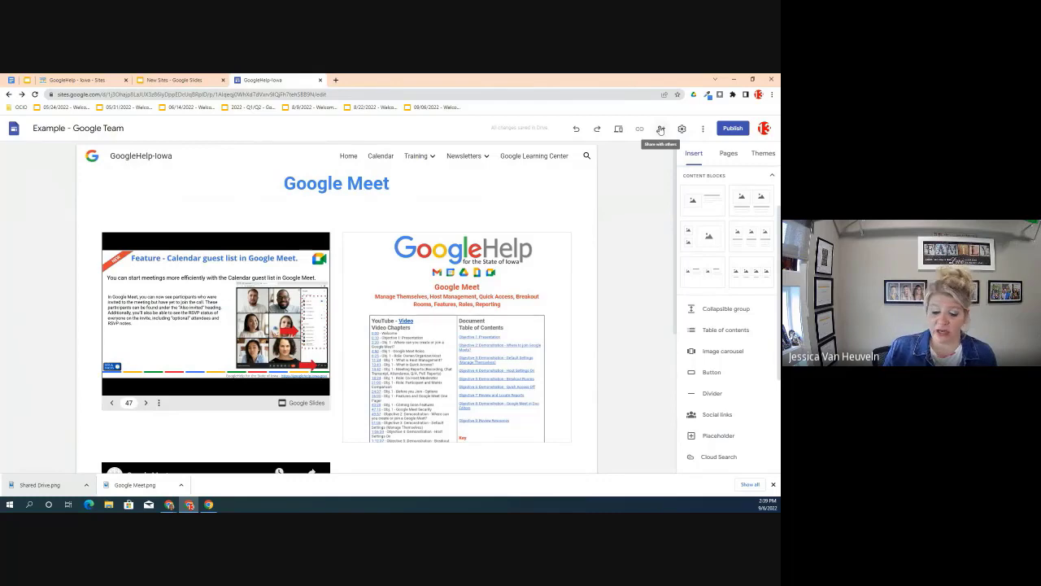
left_click(660, 130)
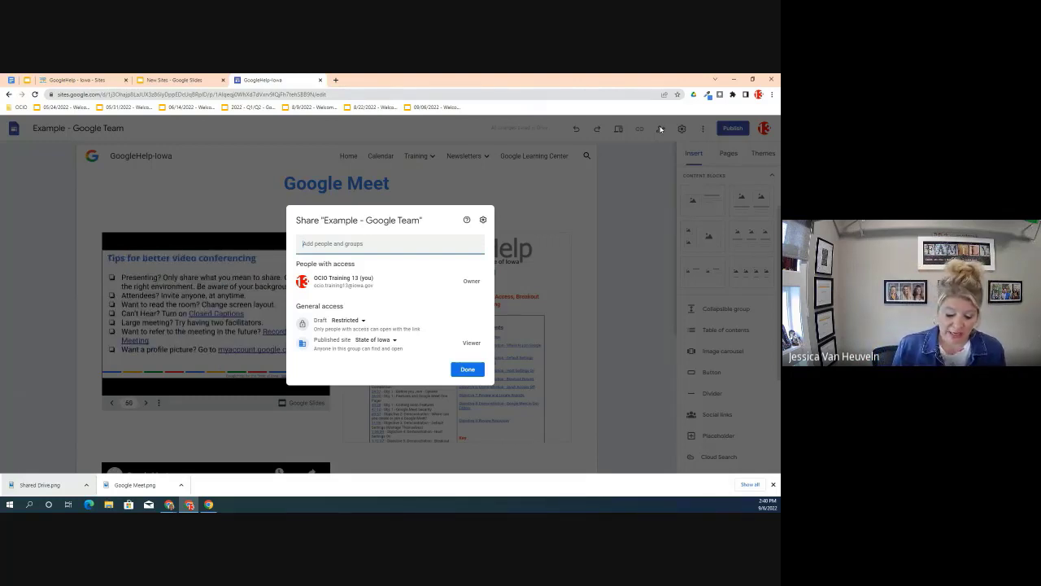
Add the test subgroup as a recipient and remove the extra training account.
type("Ocio Training1")
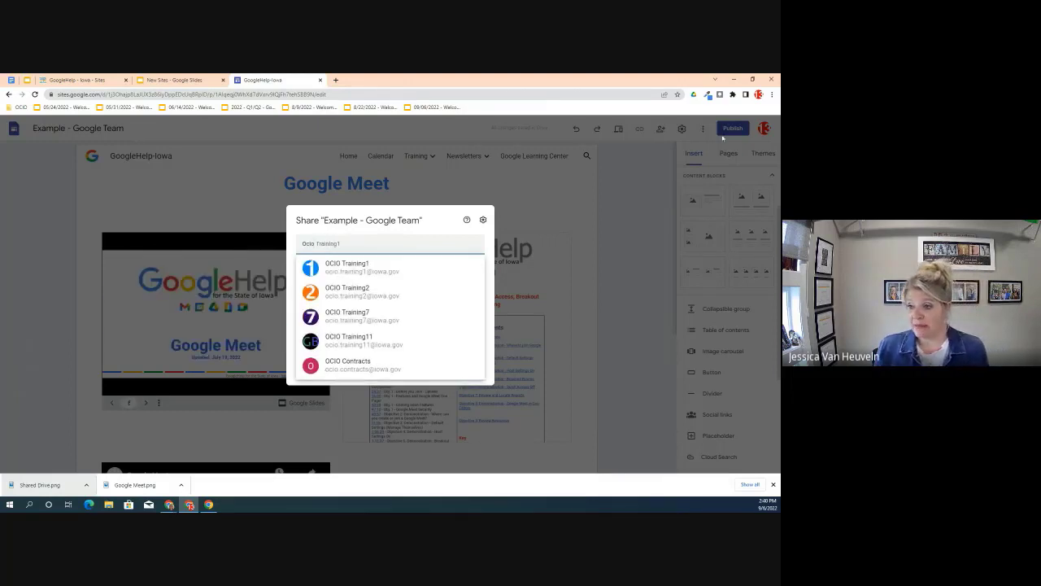
left_click(332, 270)
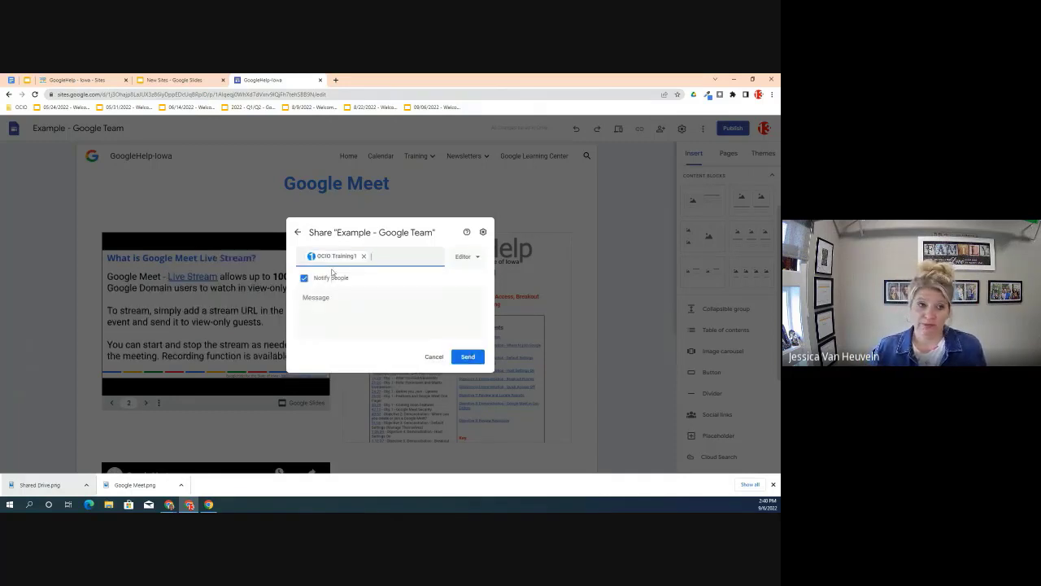
type("ZZ")
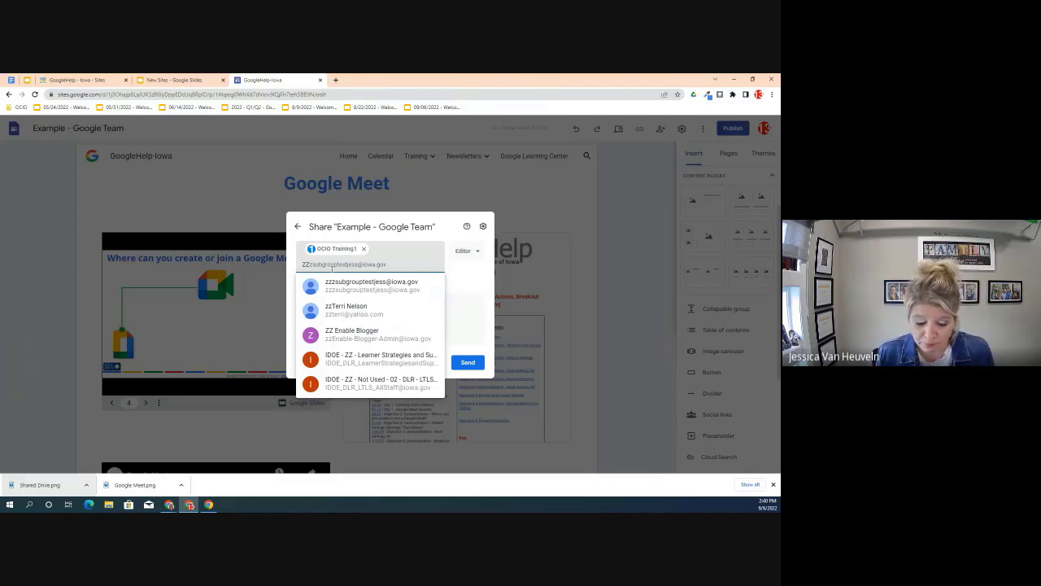
type("s")
mouse_move(332, 273)
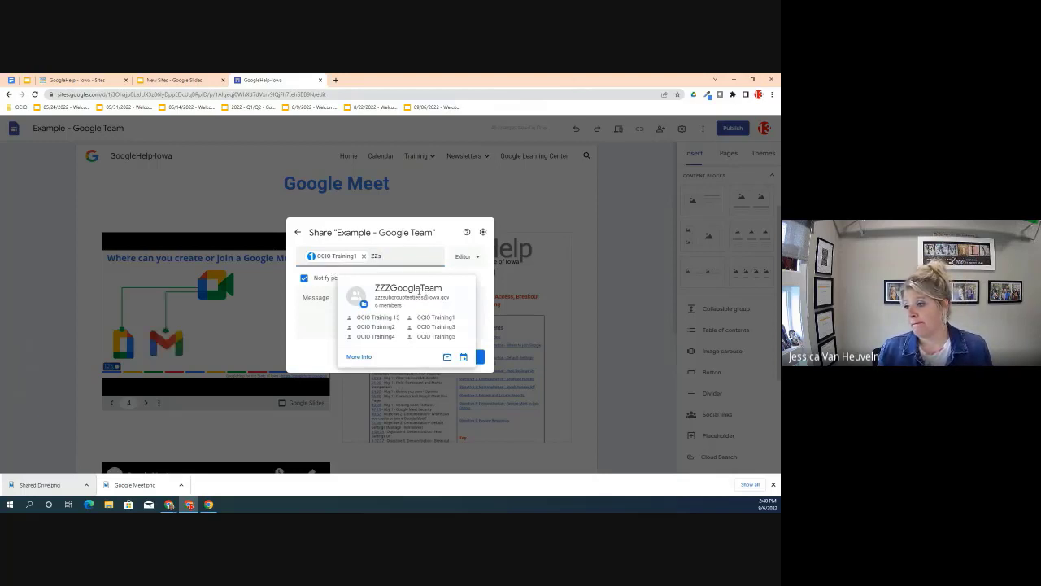
left_click(431, 298)
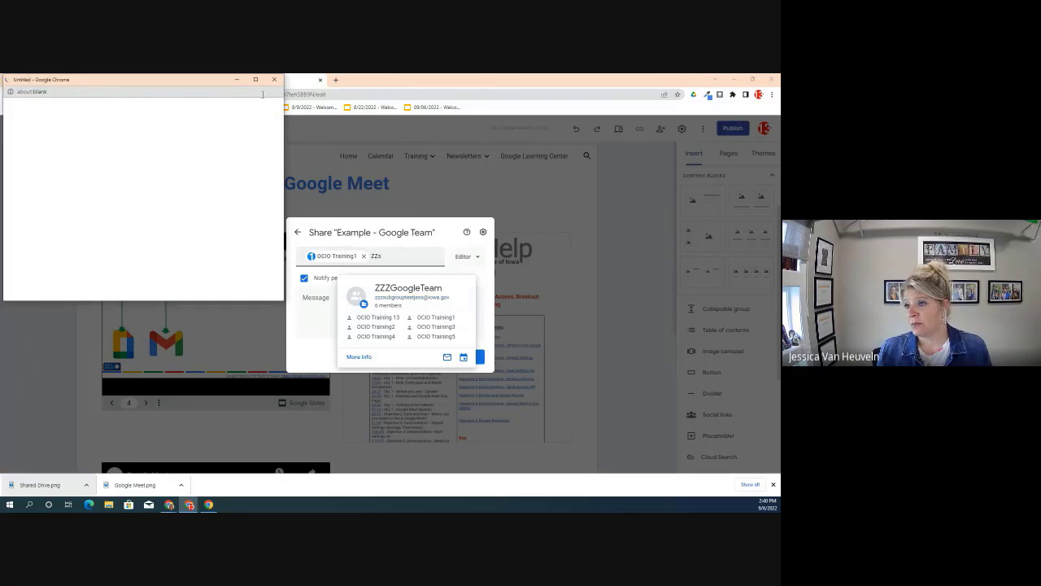
left_click(274, 78)
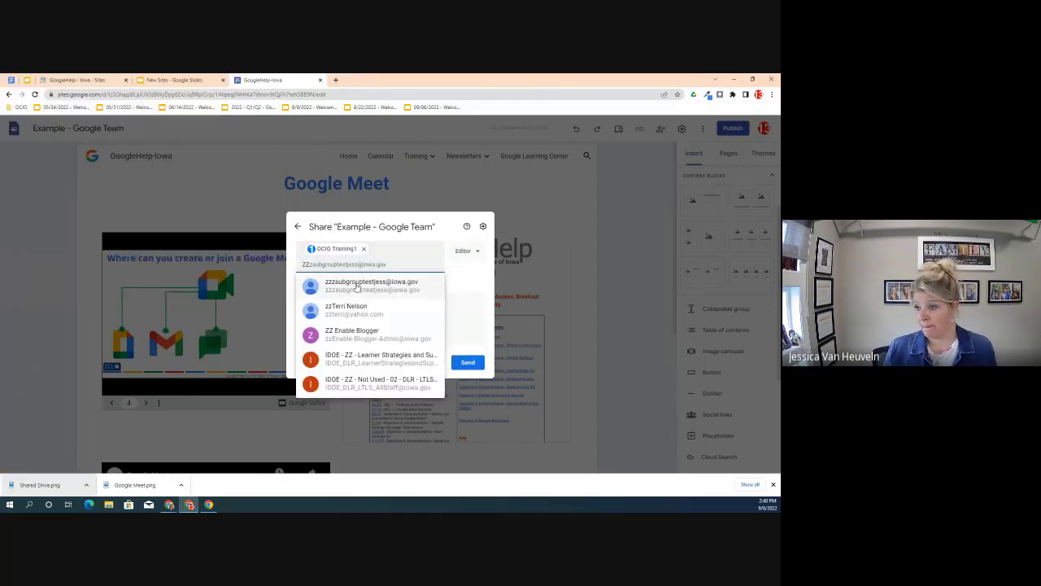
left_click(356, 285)
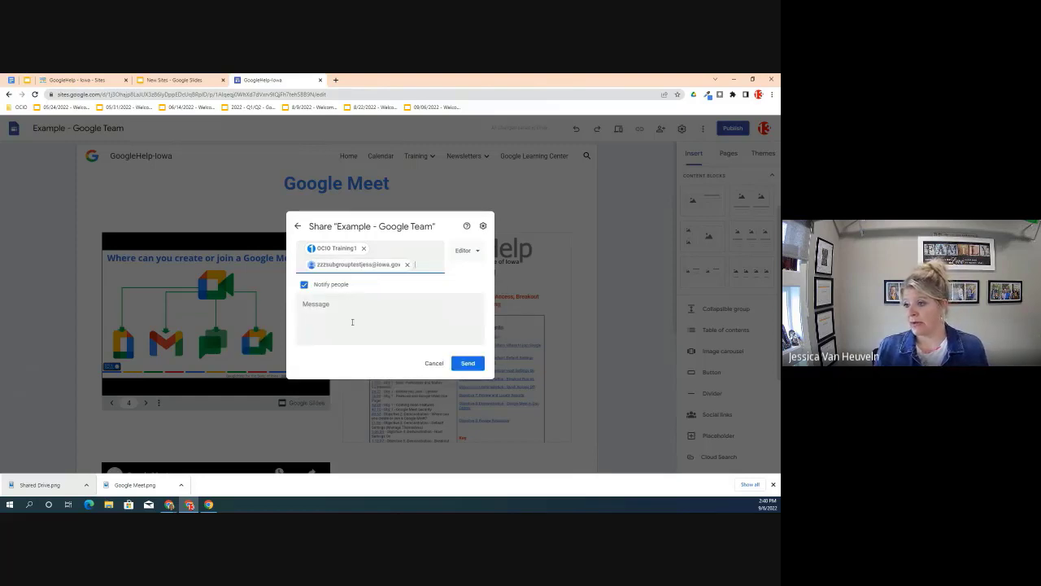
left_click(352, 323)
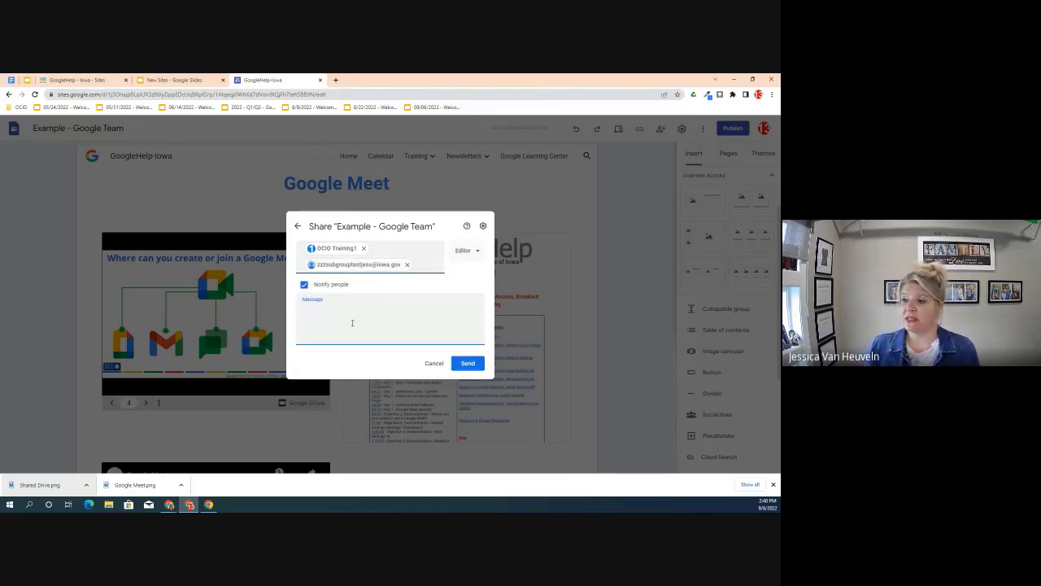
left_click(363, 248)
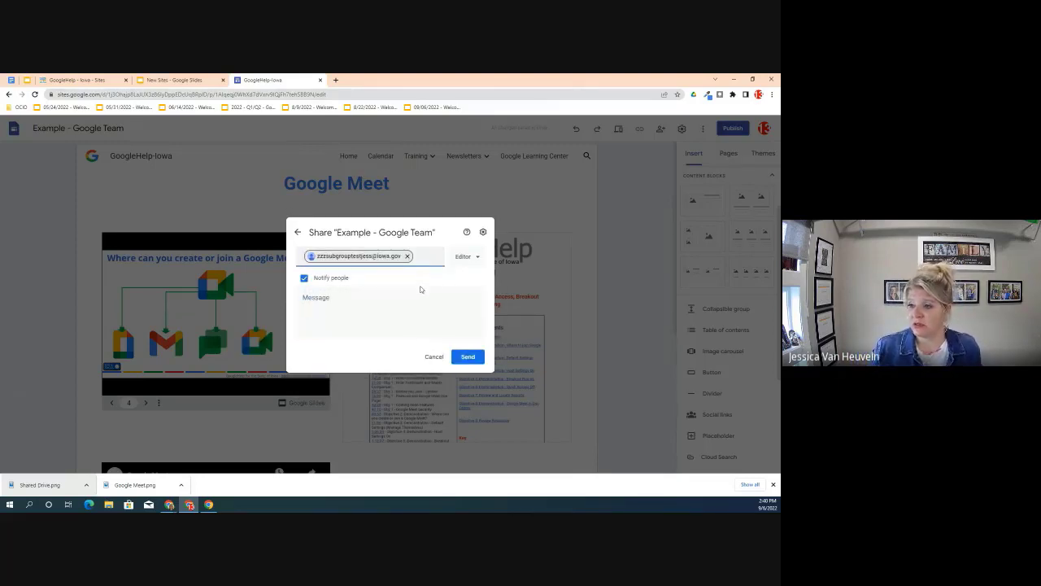
Keep the Editor role, turn off Notify people, and share with the subgroup.
left_click(477, 257)
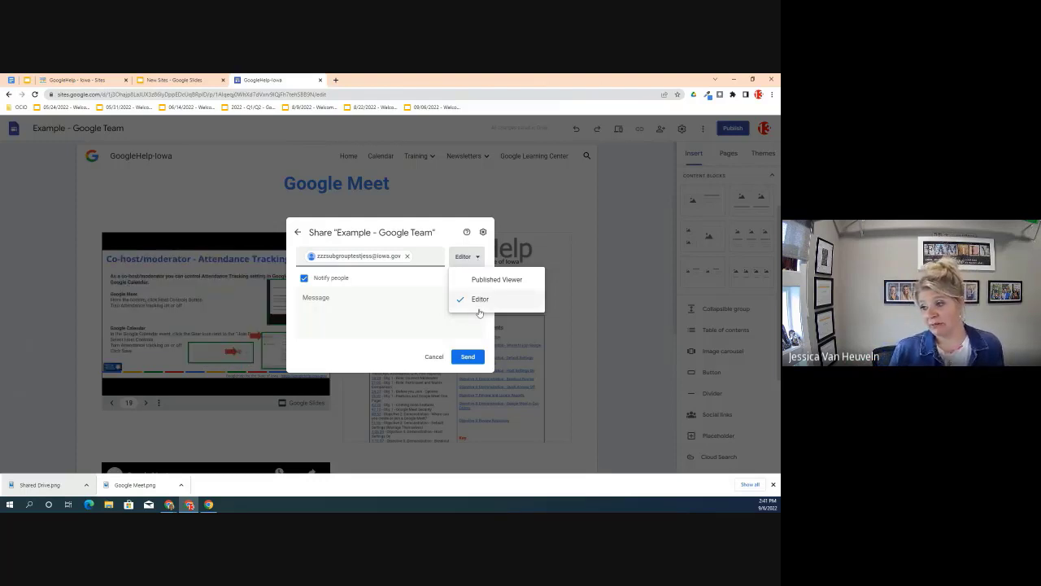
left_click(431, 325)
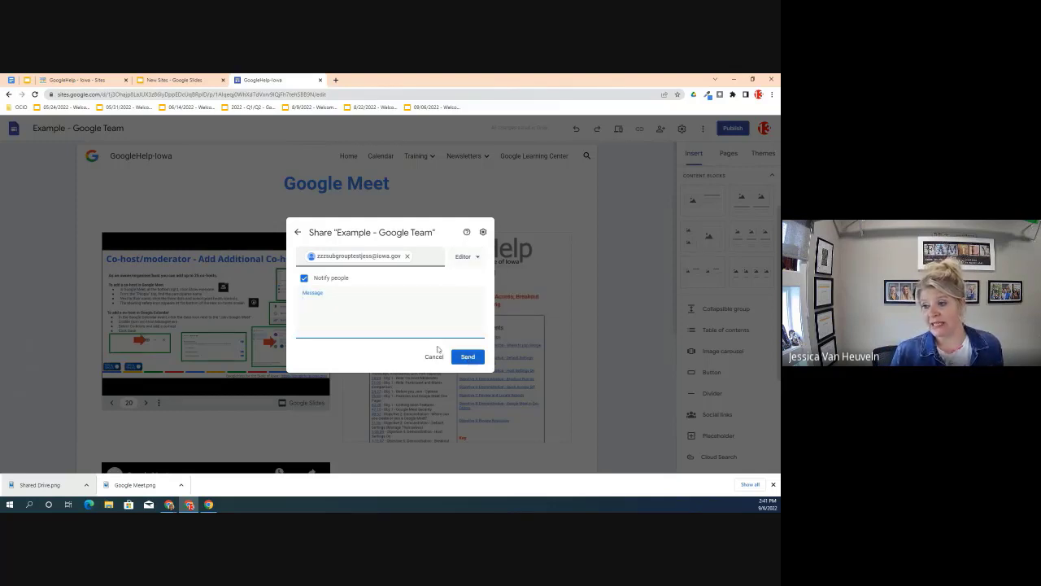
left_click(304, 278)
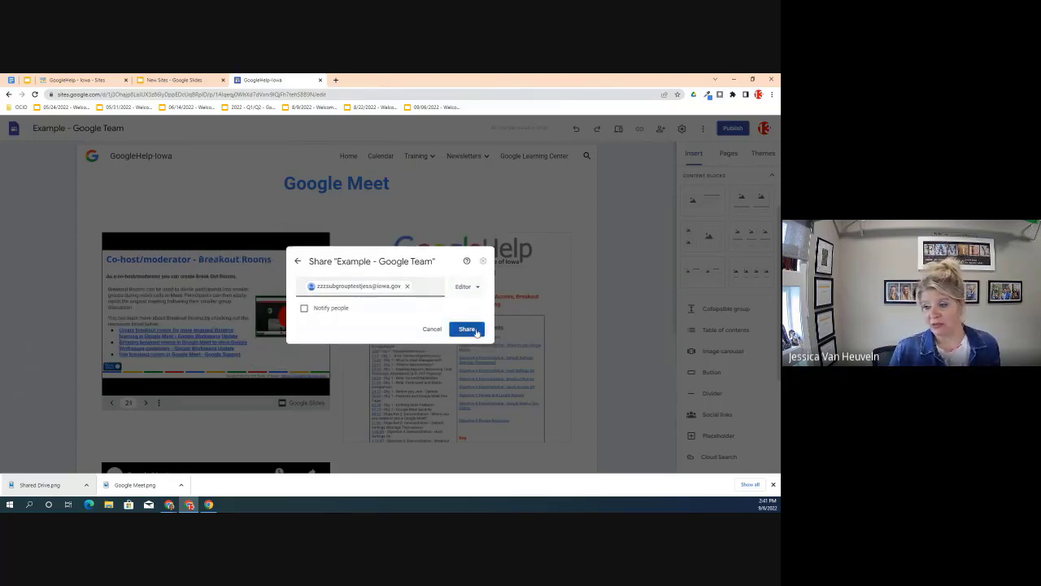
left_click(476, 330)
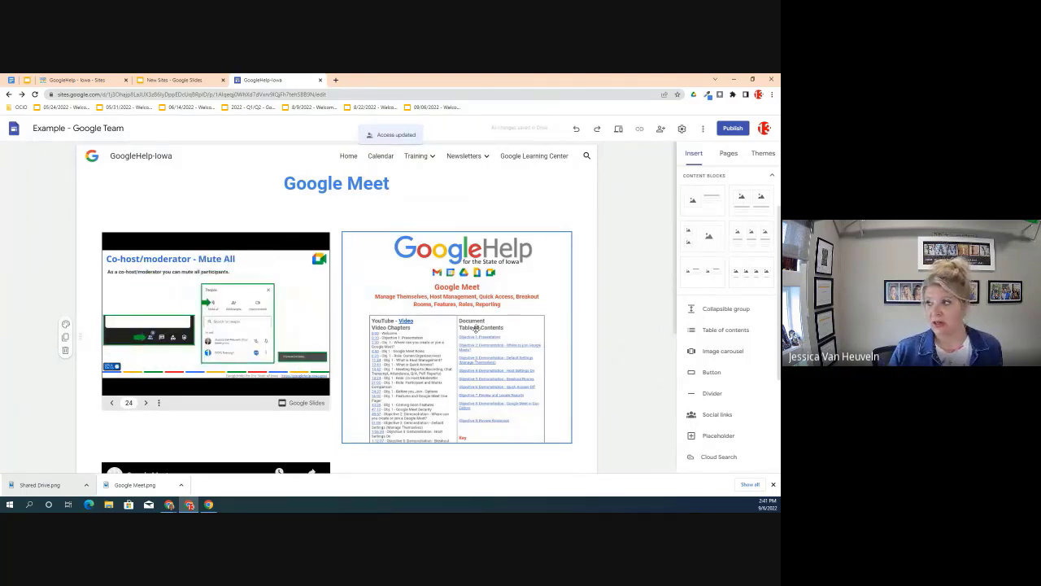
Change the published site's audience from State of Iowa to Public and close sharing settings.
left_click(660, 130)
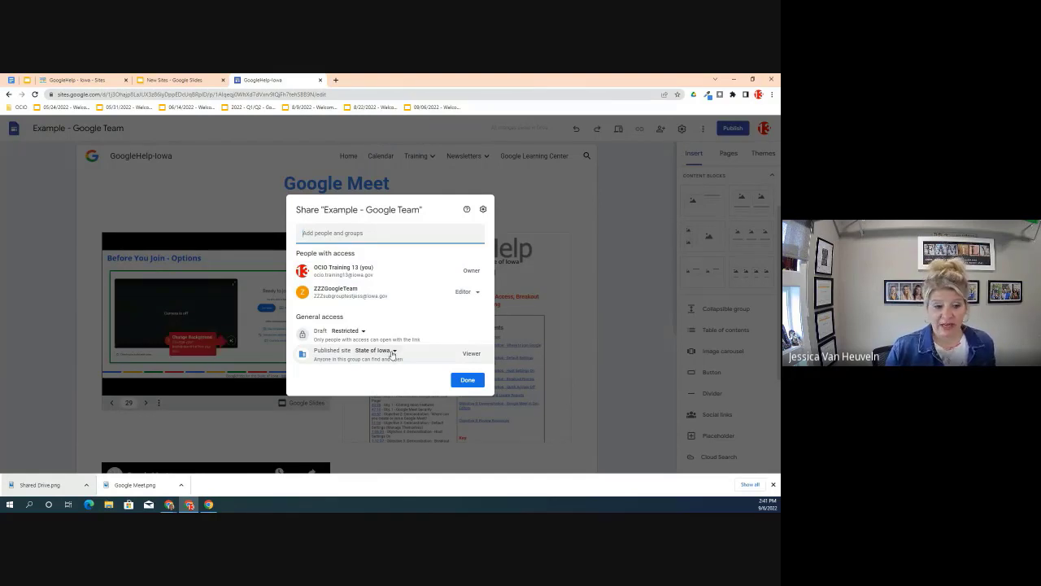
left_click(393, 351)
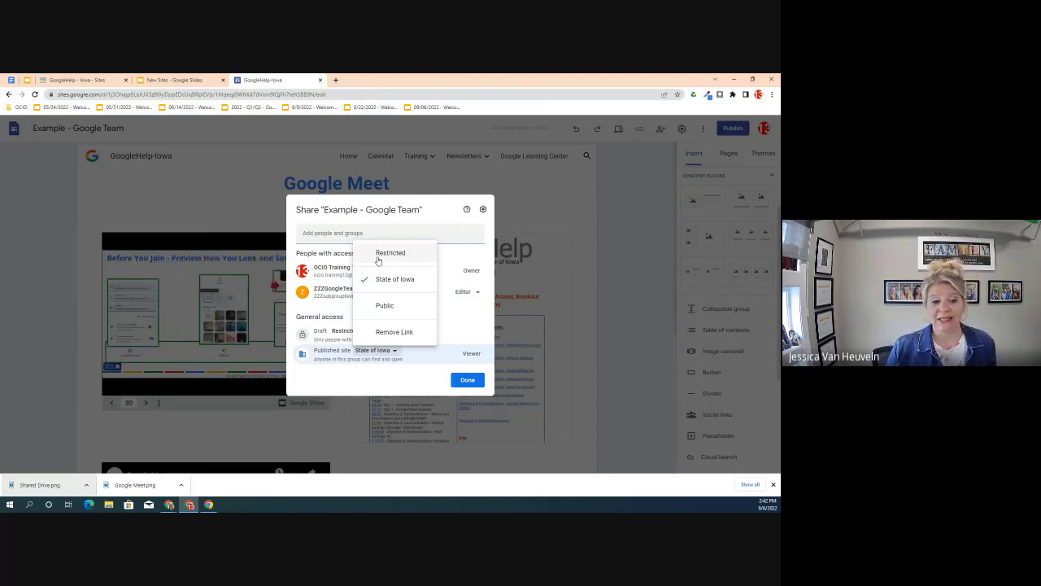
left_click(379, 309)
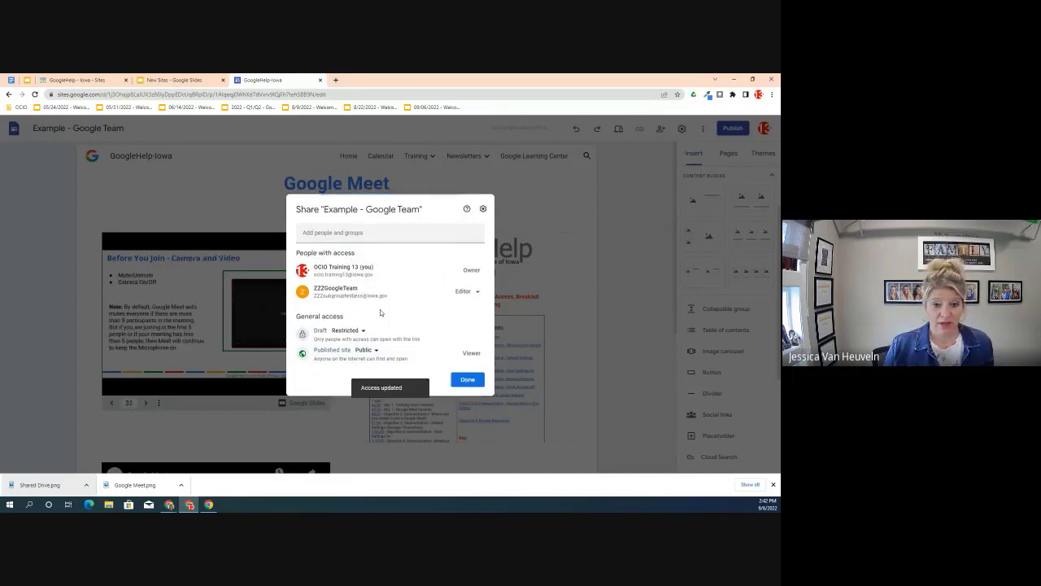
left_click(468, 380)
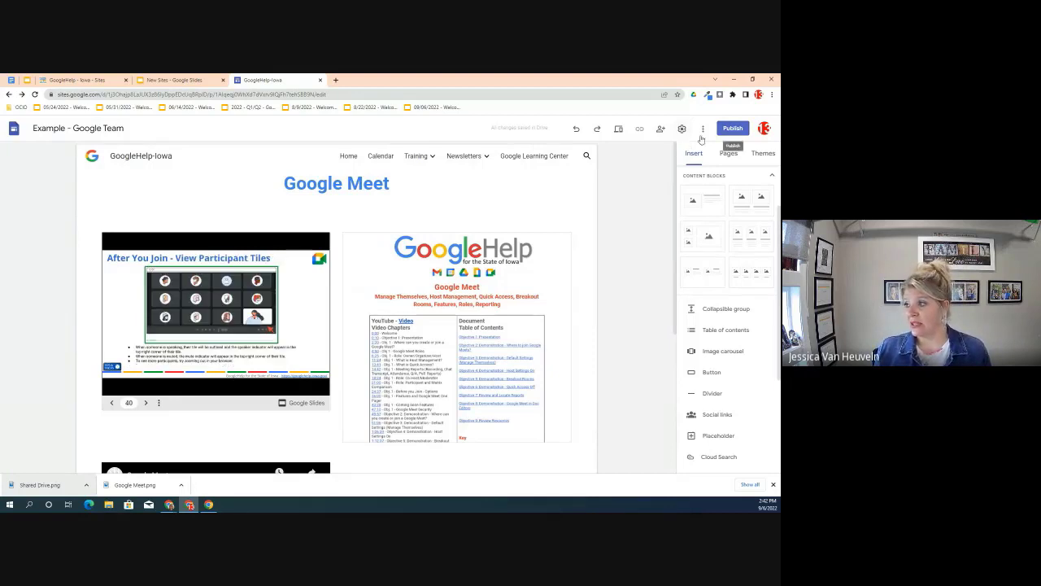
left_click(682, 131)
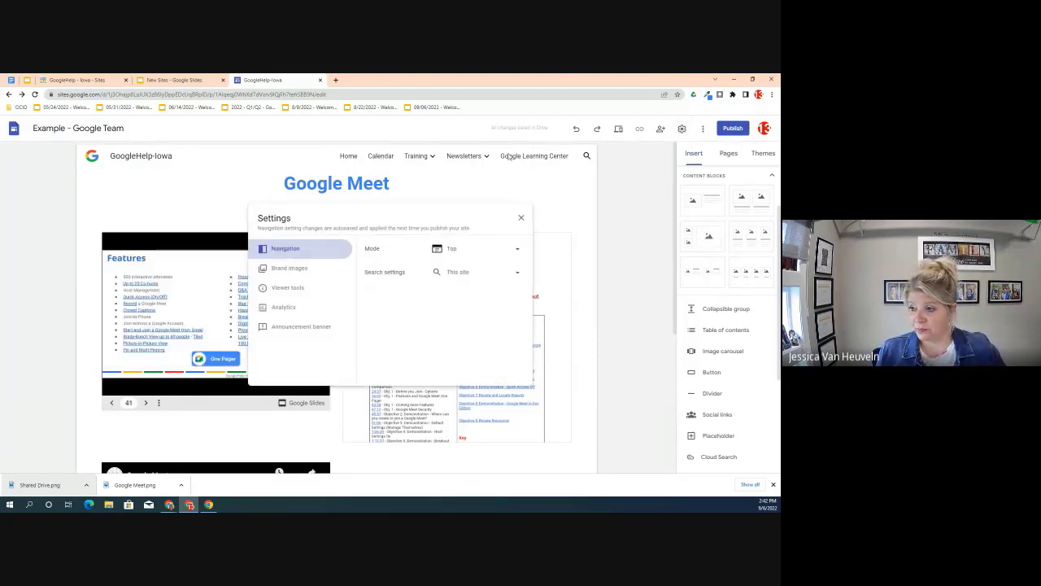
left_click(290, 273)
left_click(291, 307)
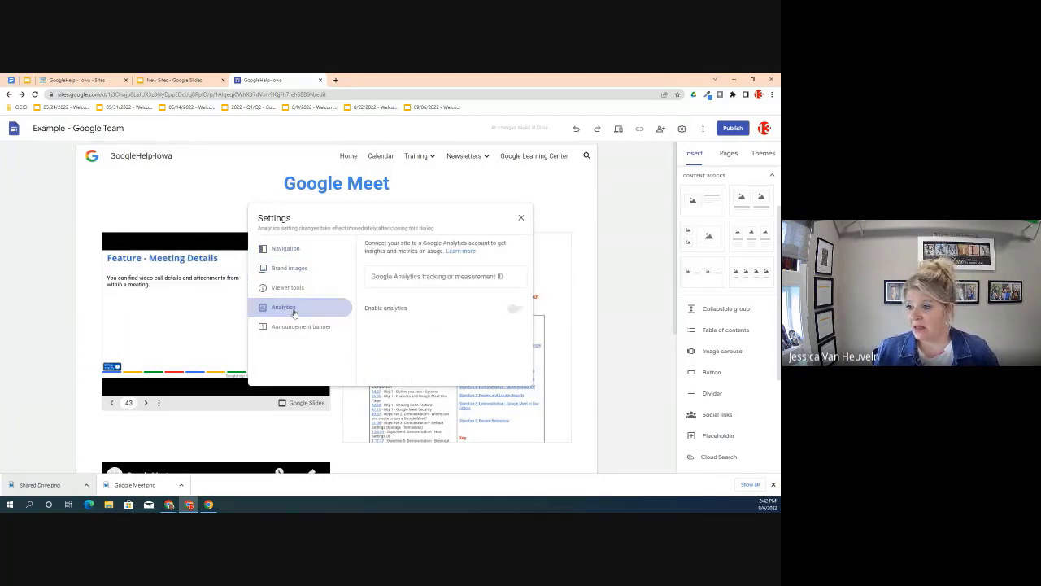
left_click(288, 287)
left_click(289, 267)
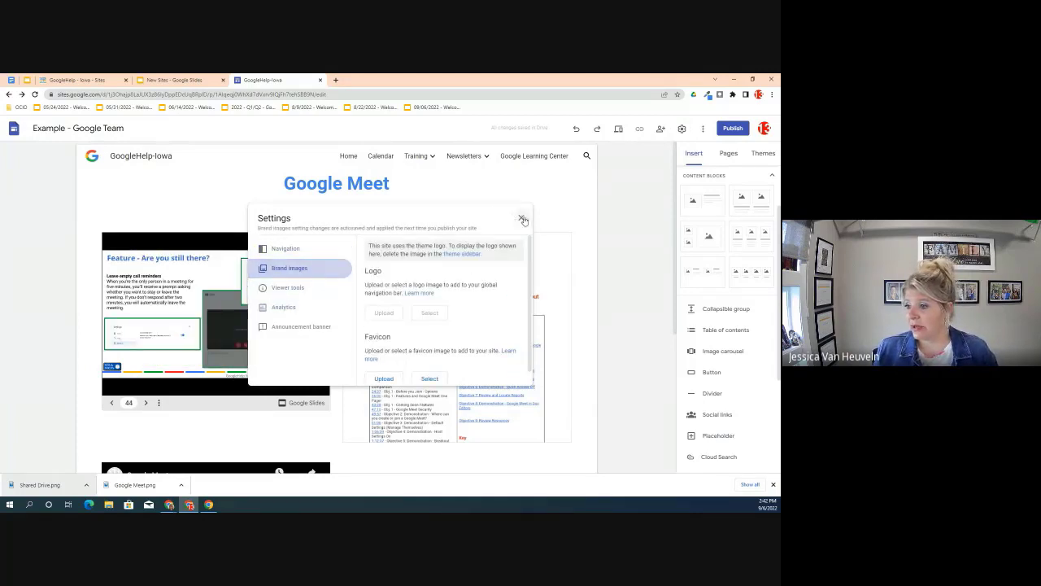
left_click(520, 217)
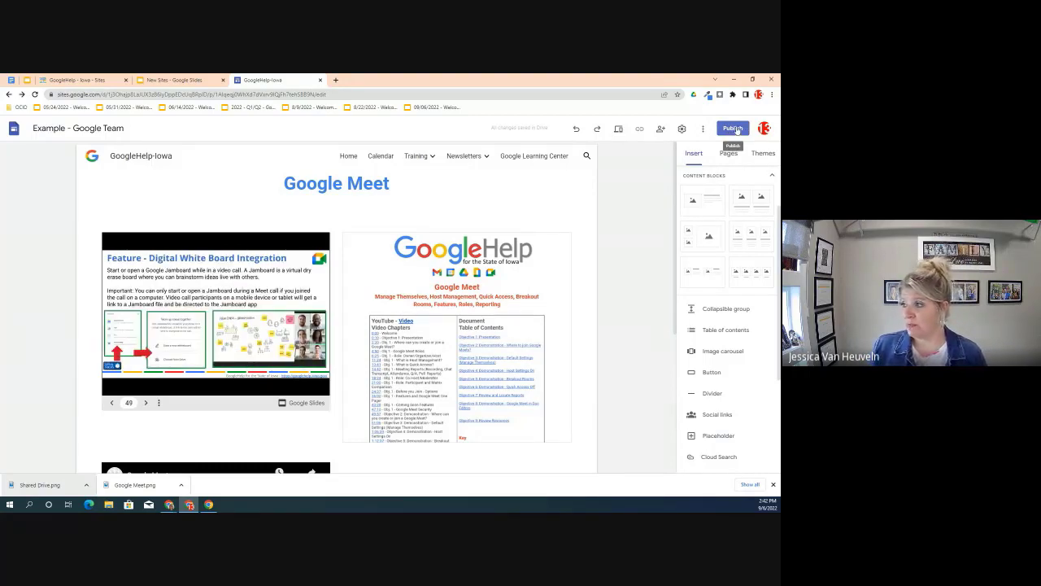
Publish at web address bla-bla-help with the search-engine opt-out checked.
left_click(734, 129)
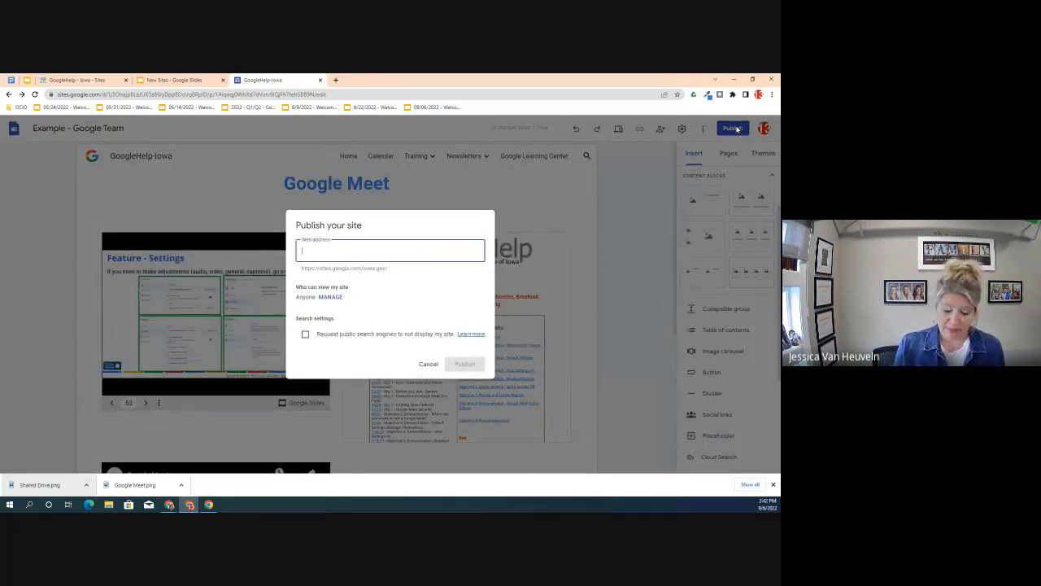
type("examplegoogle")
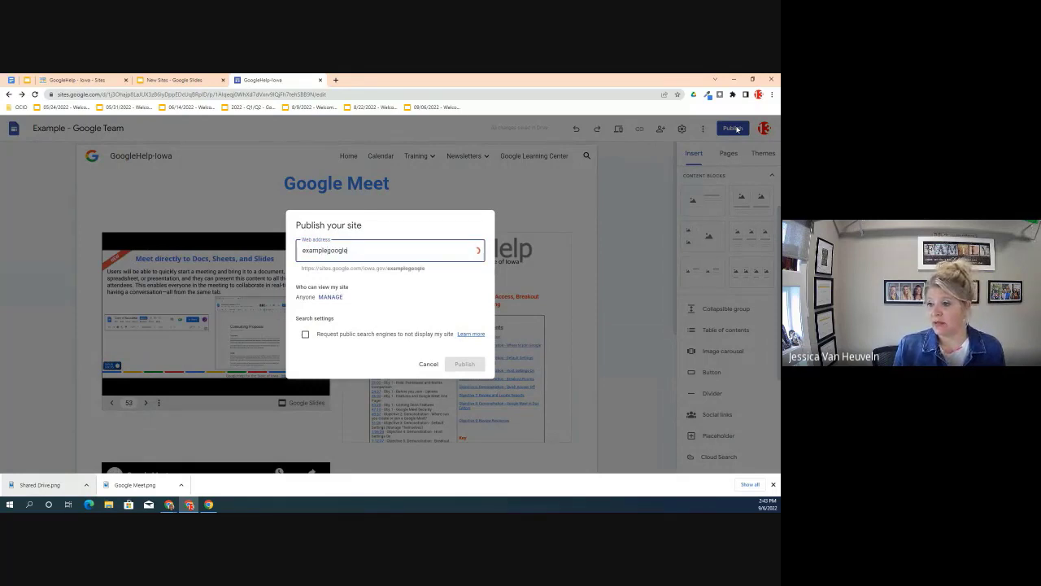
type("team")
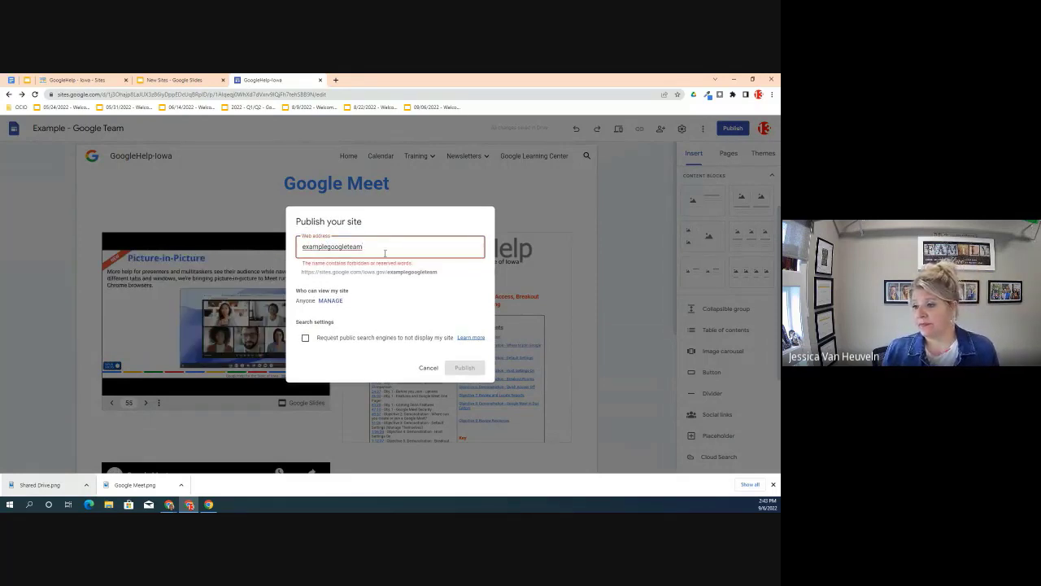
key("ctrl+a")
type("b")
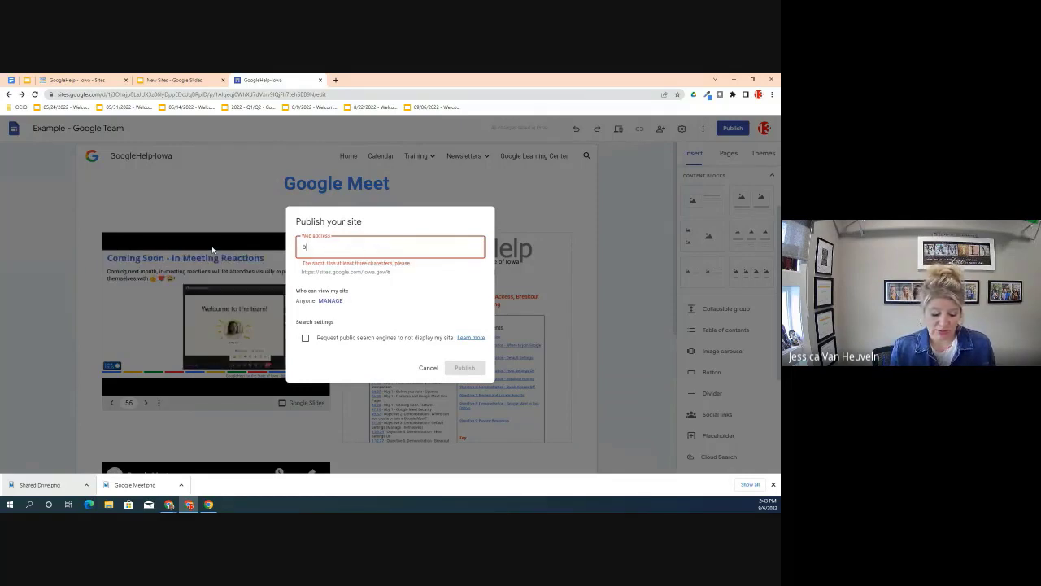
type("la-bla-googleteam")
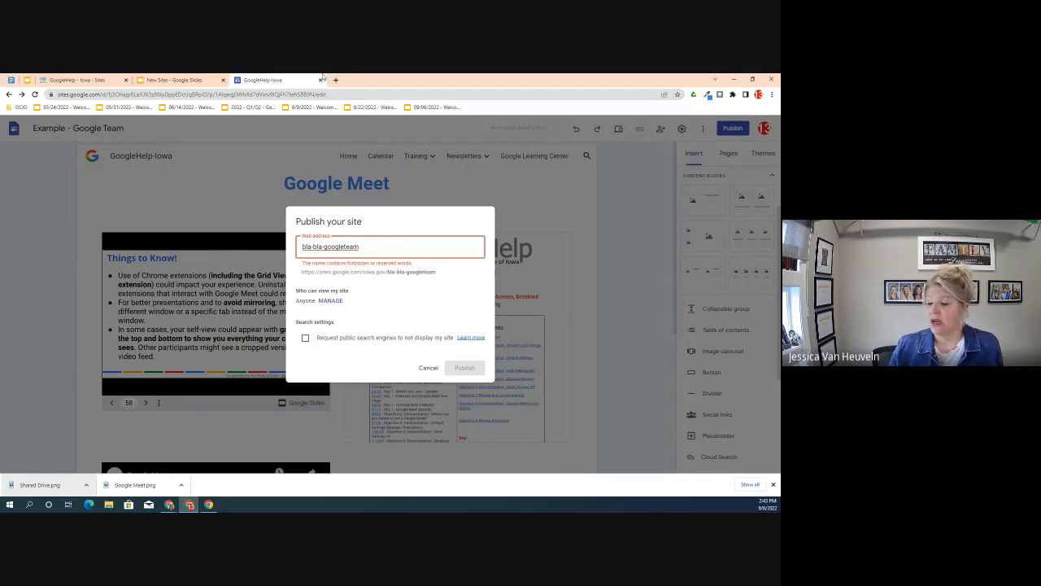
left_click_drag(359, 247, 318, 250)
type("la-h")
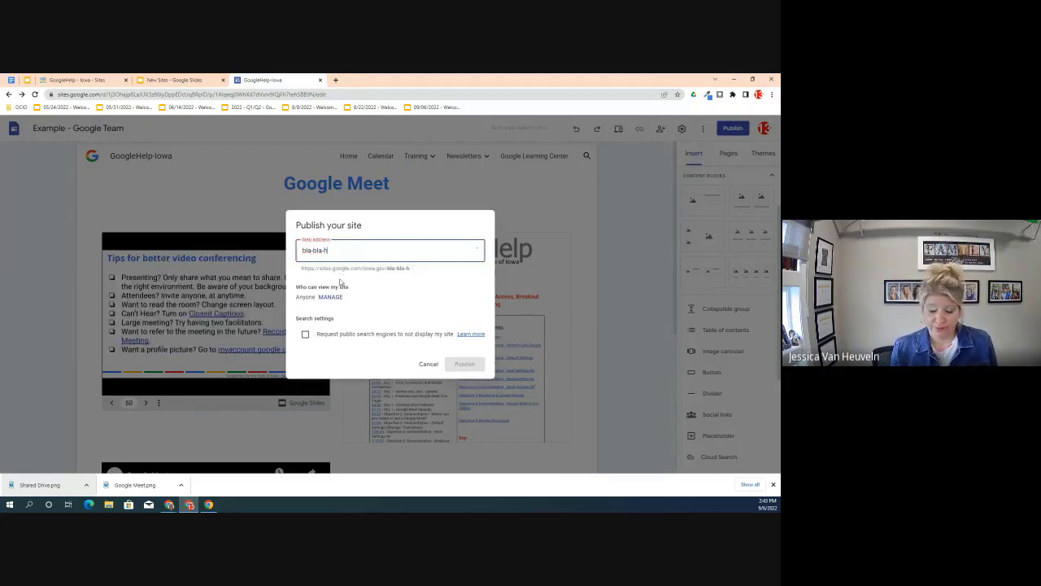
type("elp-goog")
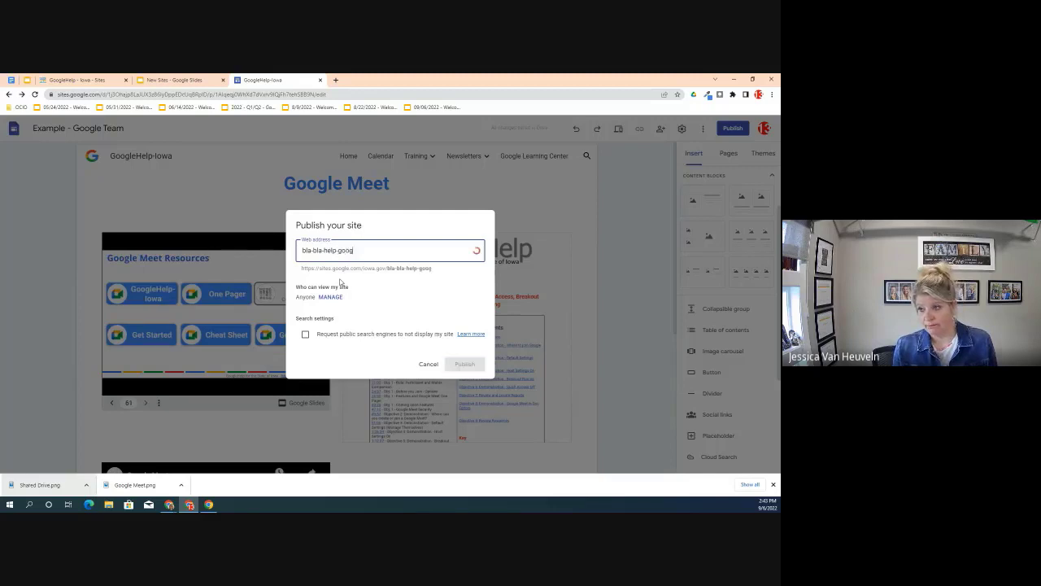
key("BackSpace")
key("BackSpace")
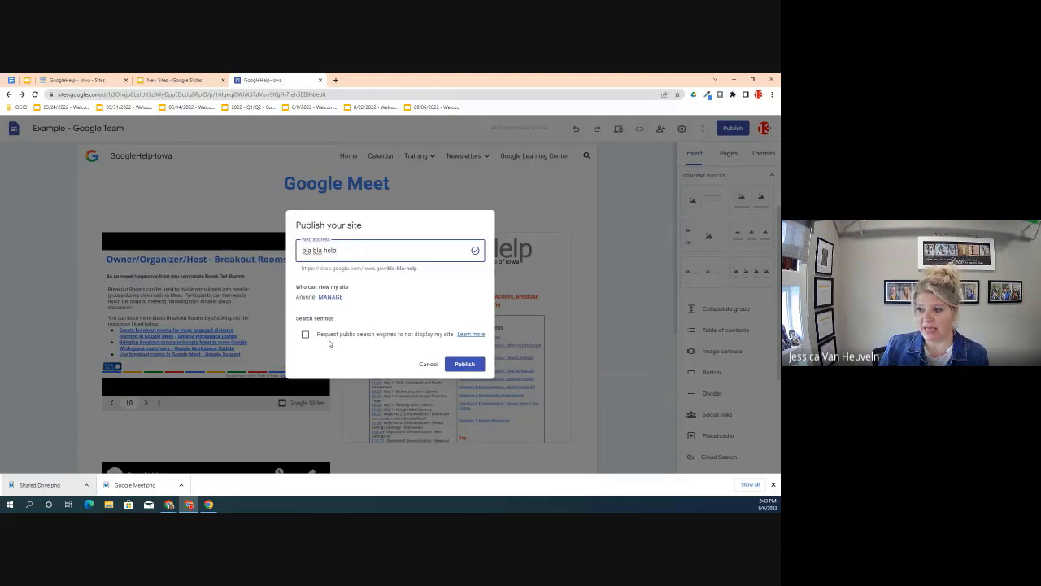
left_click(305, 334)
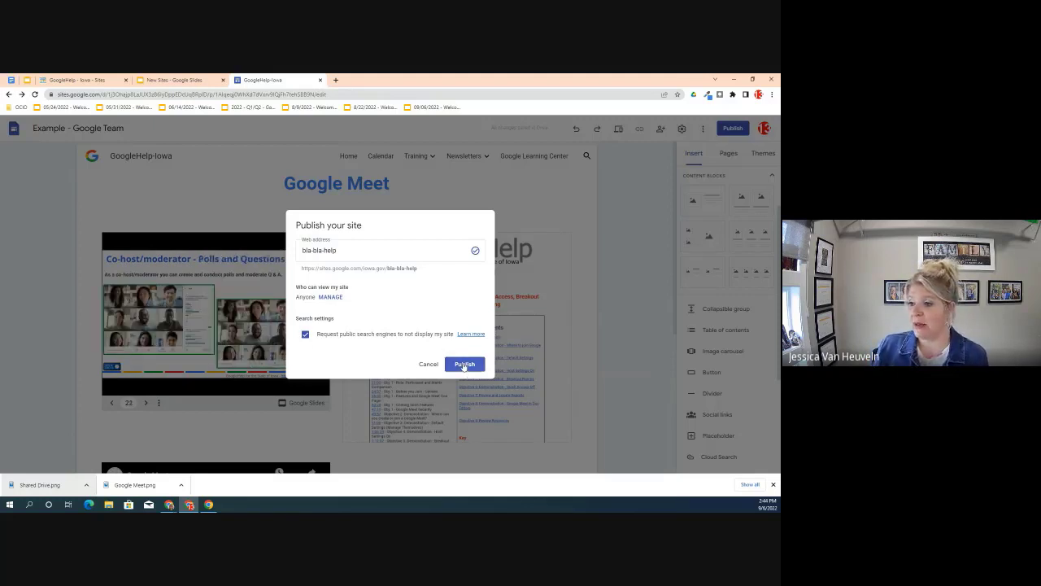
left_click(464, 364)
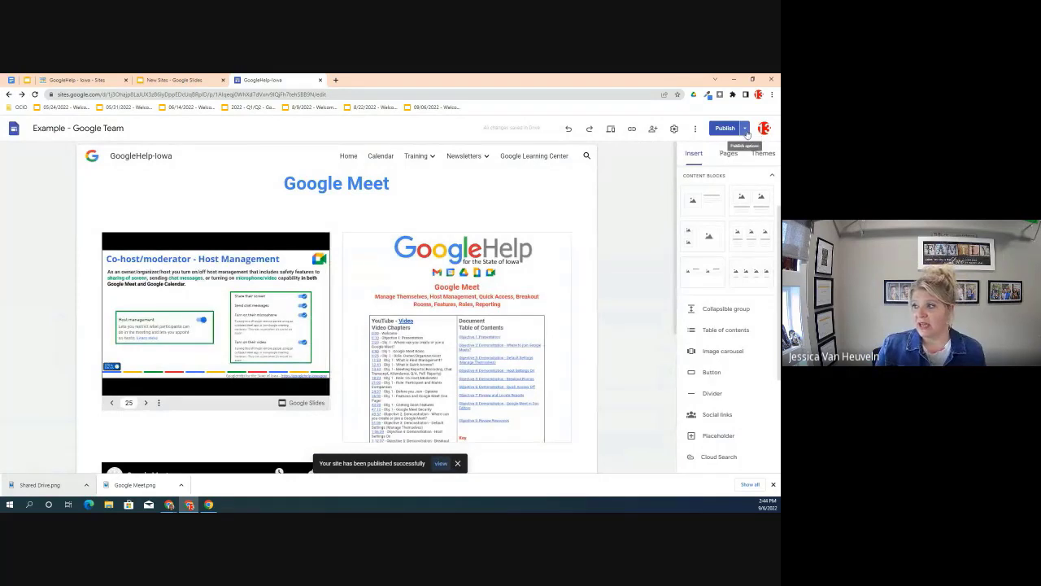
Choose View published site from the Publish dropdown to open the live bla-bla-help site.
left_click(745, 128)
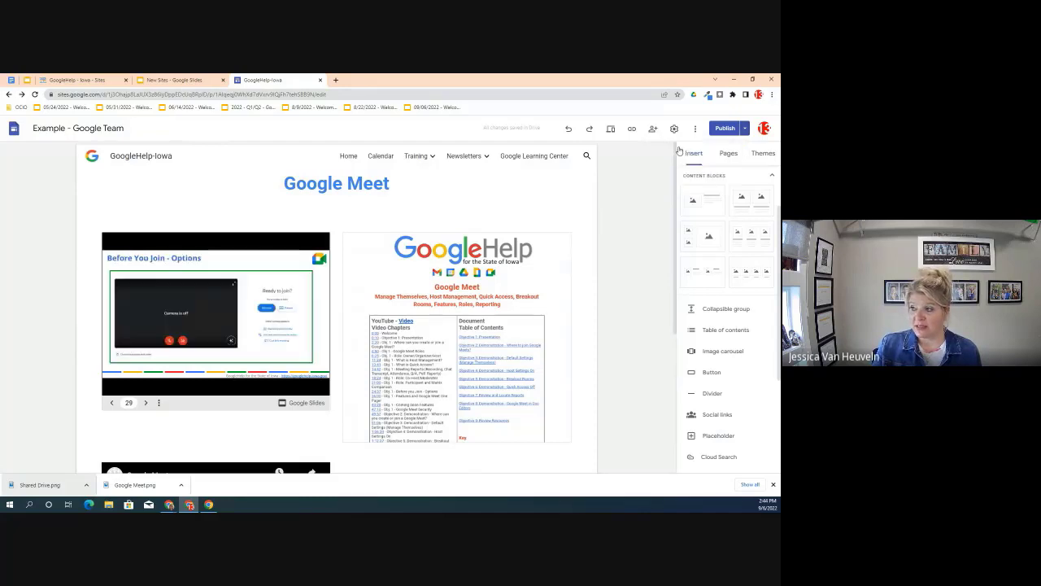
left_click(745, 128)
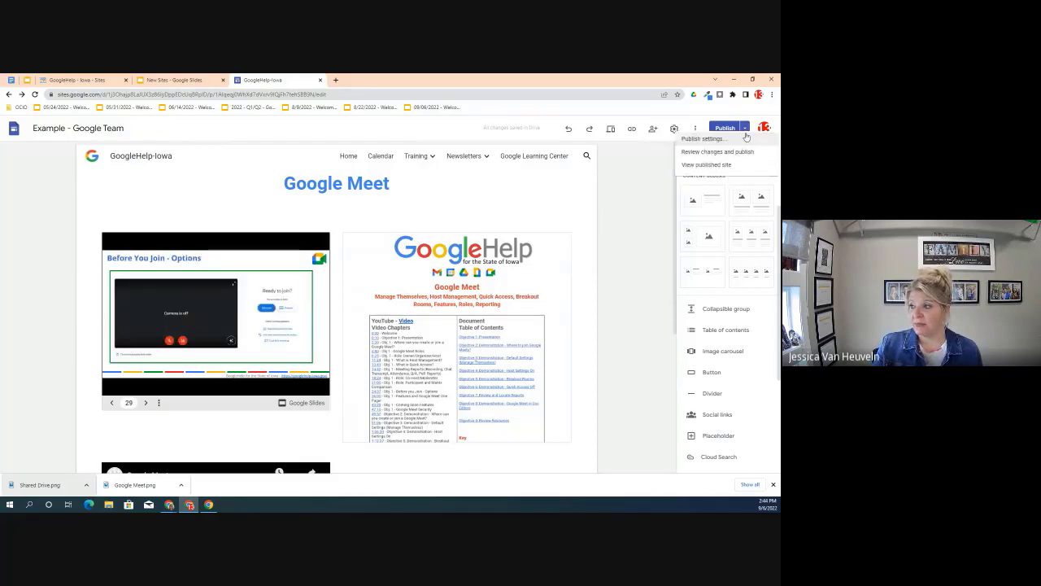
left_click(699, 170)
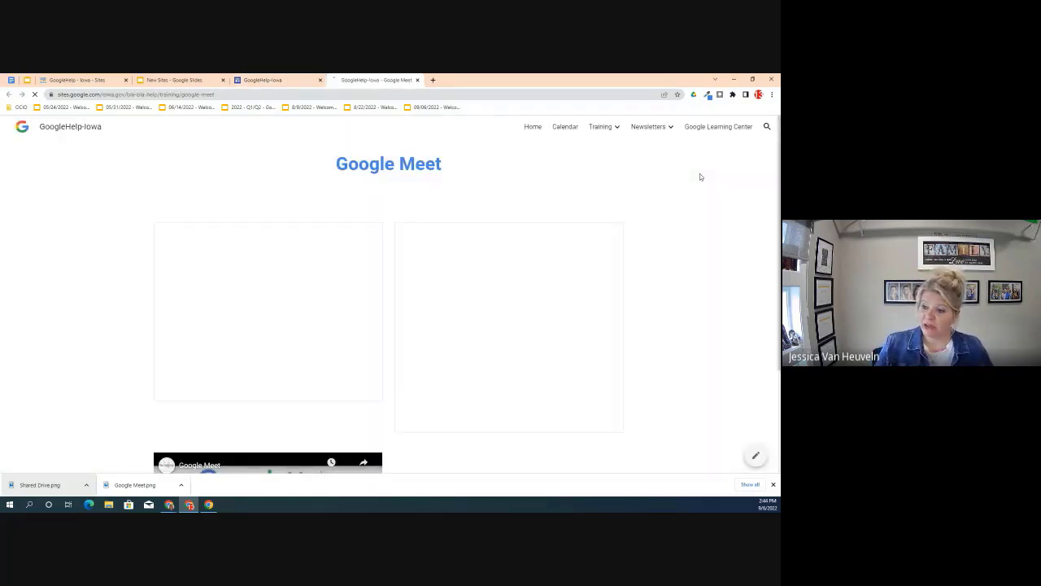
Visit Home, Calendar, Training, Newsletters and Google Learning Center, then edit the Newsletters page.
left_click(533, 127)
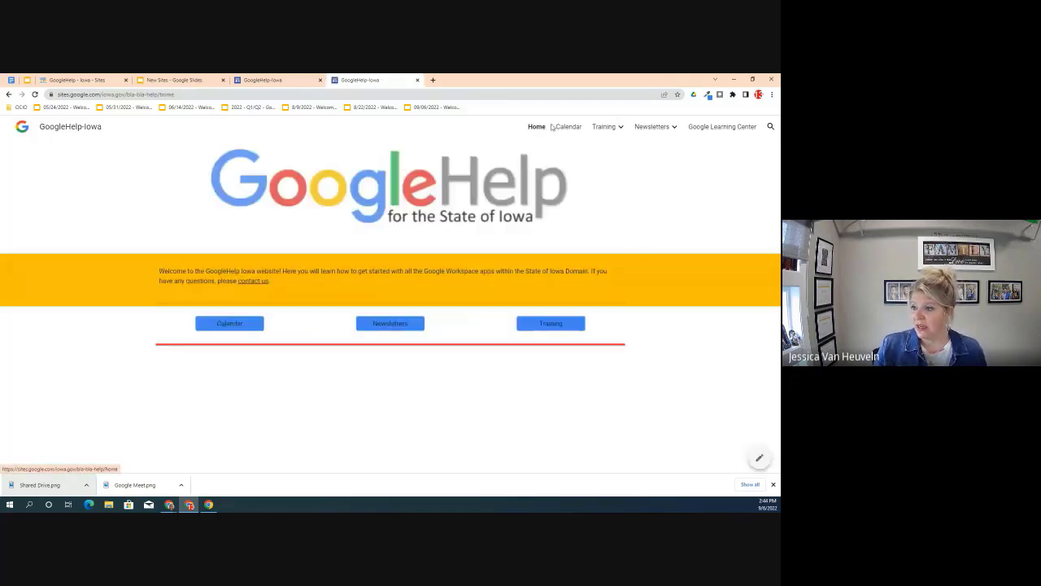
left_click(564, 128)
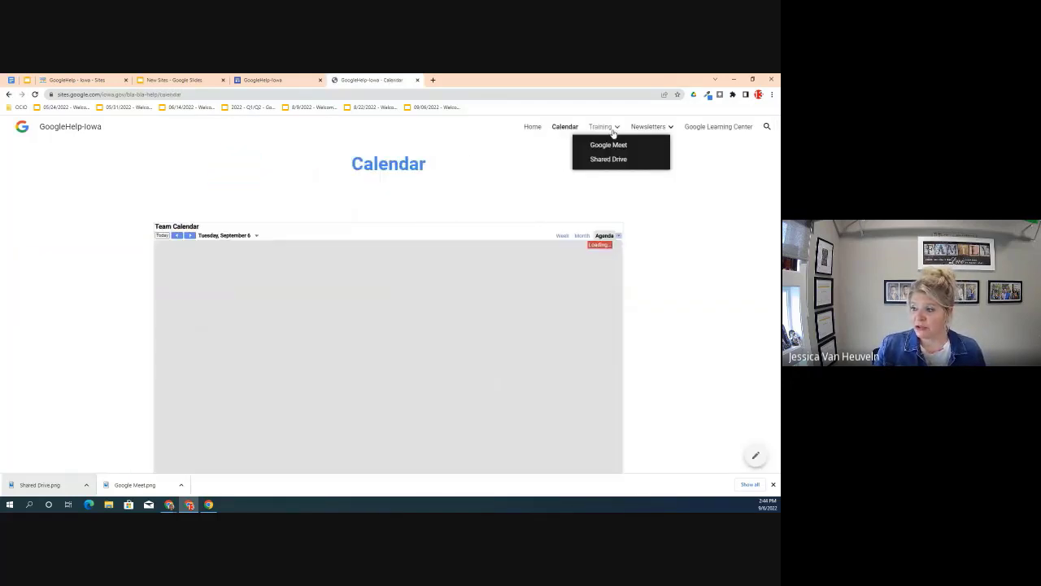
left_click(602, 127)
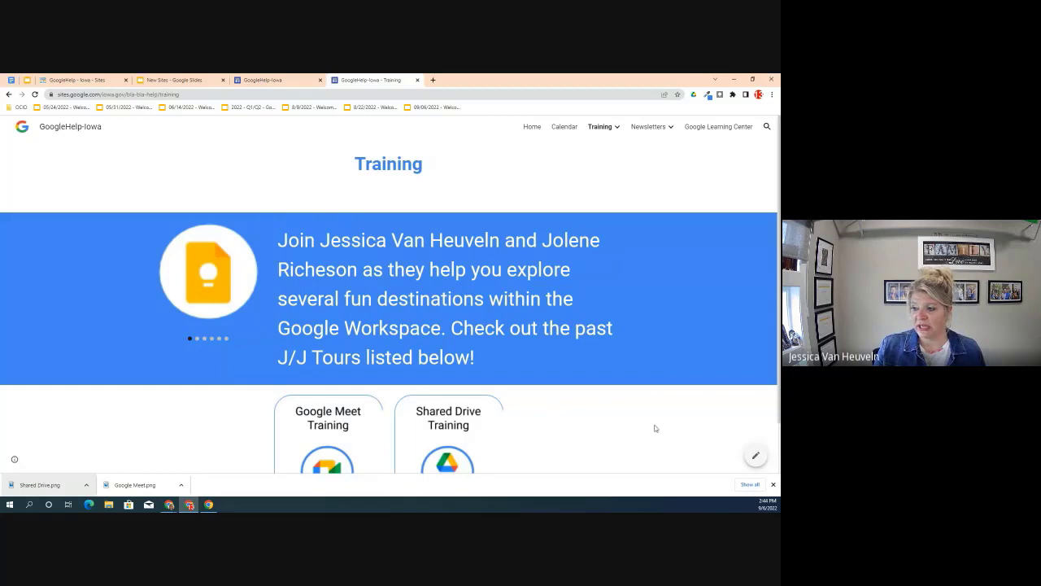
left_click(650, 128)
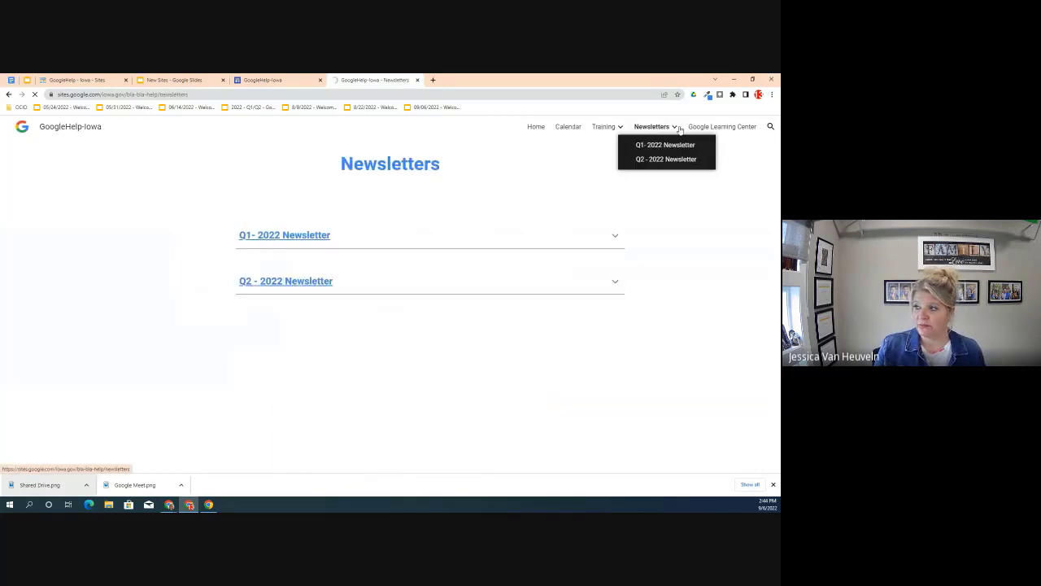
left_click(710, 128)
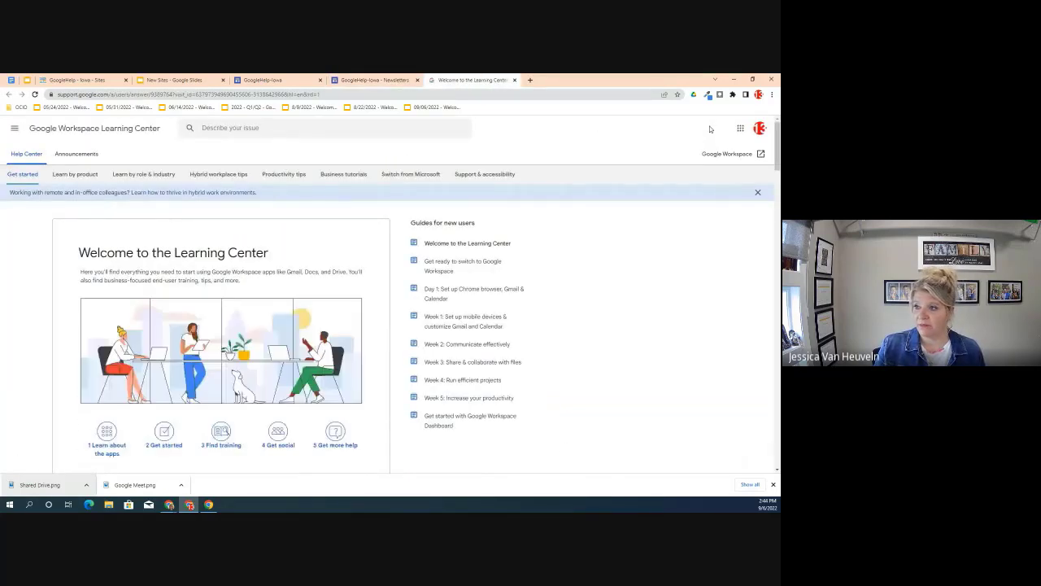
left_click(398, 82)
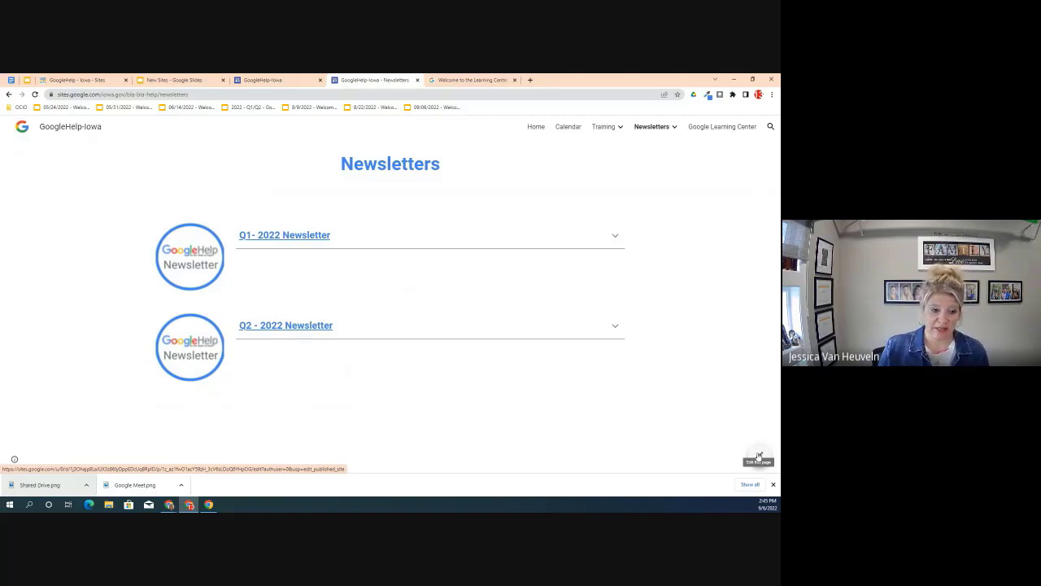
left_click(758, 457)
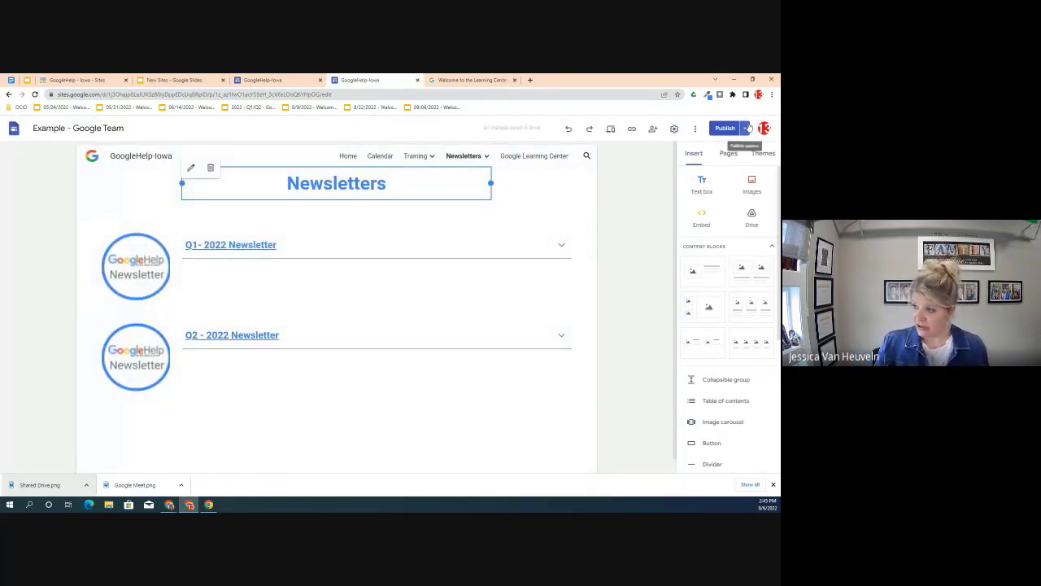
left_click(748, 127)
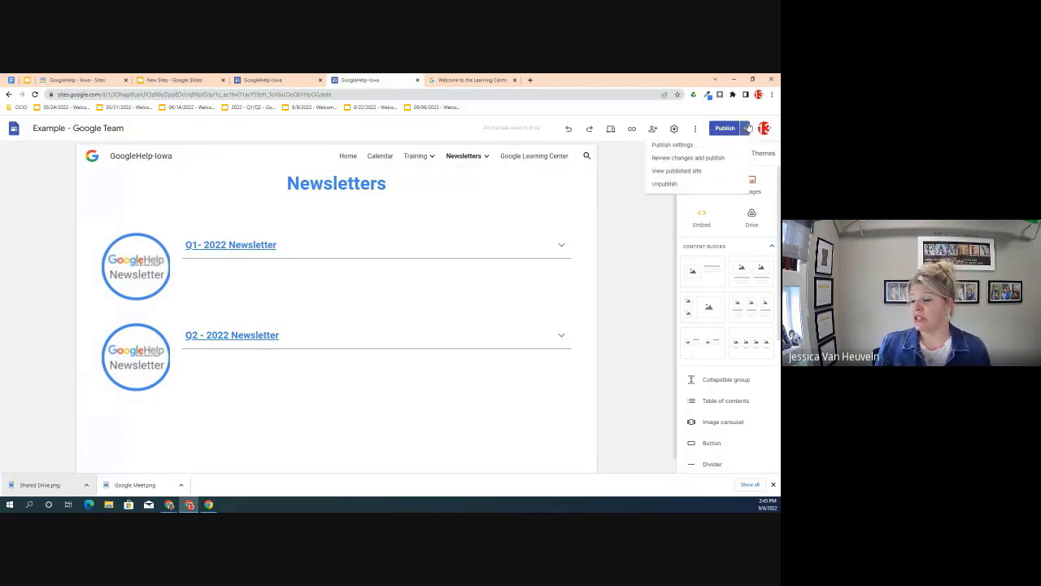
left_click(672, 145)
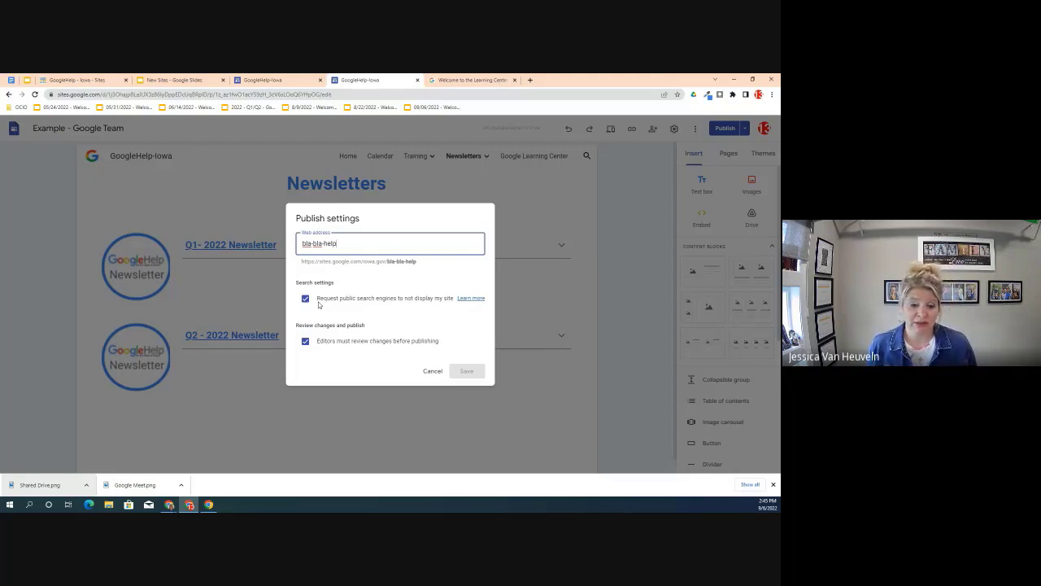
left_click(444, 371)
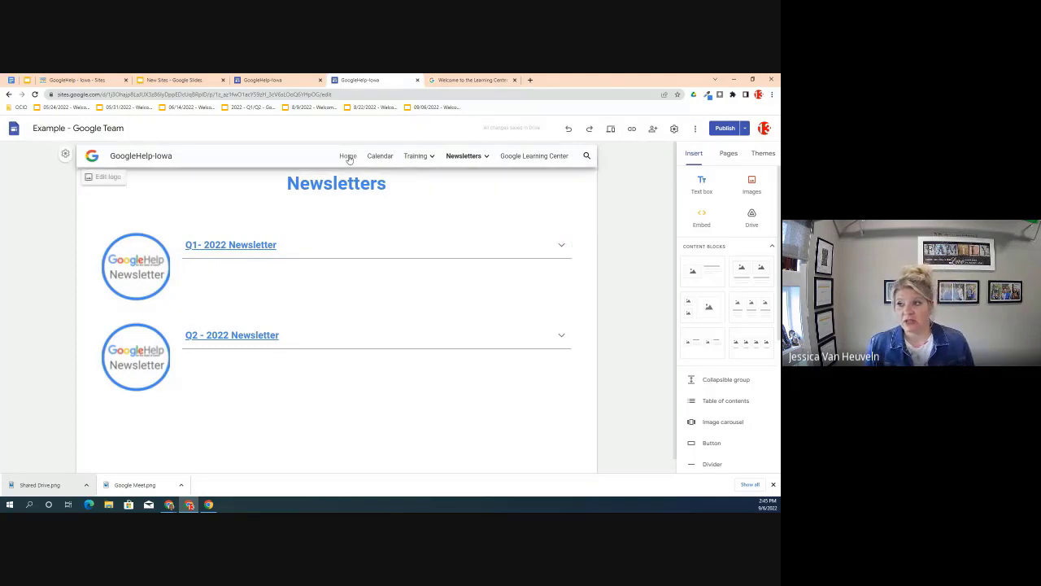
Give the Home page's welcome section the plain white Style 1 colors.
left_click(348, 157)
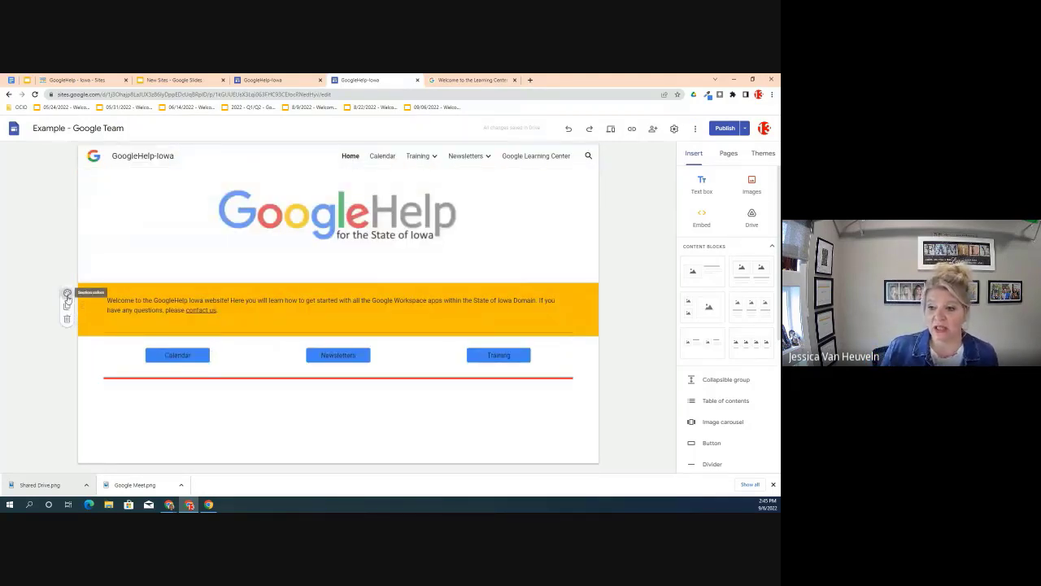
left_click(67, 295)
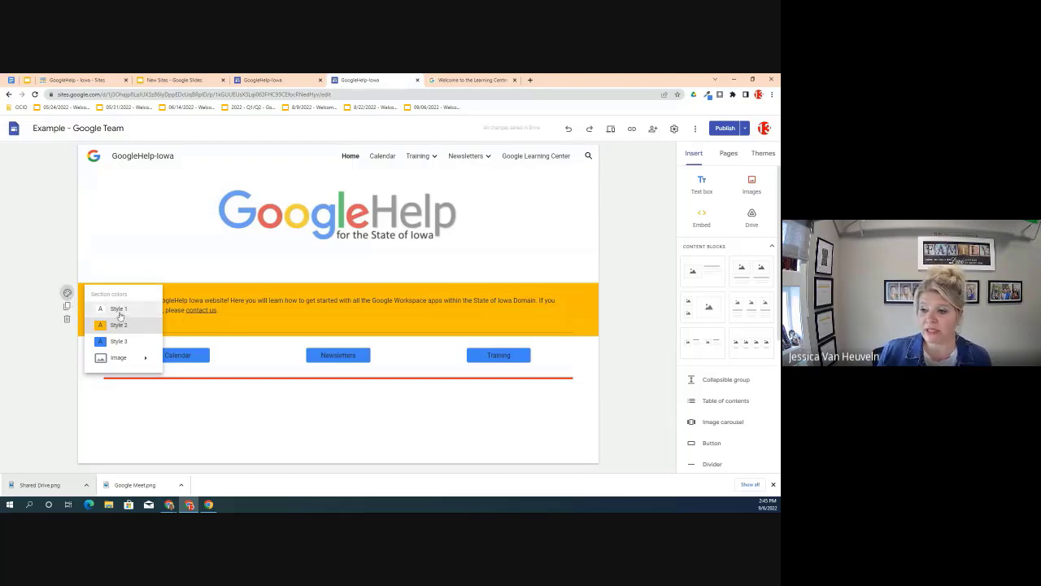
left_click(118, 308)
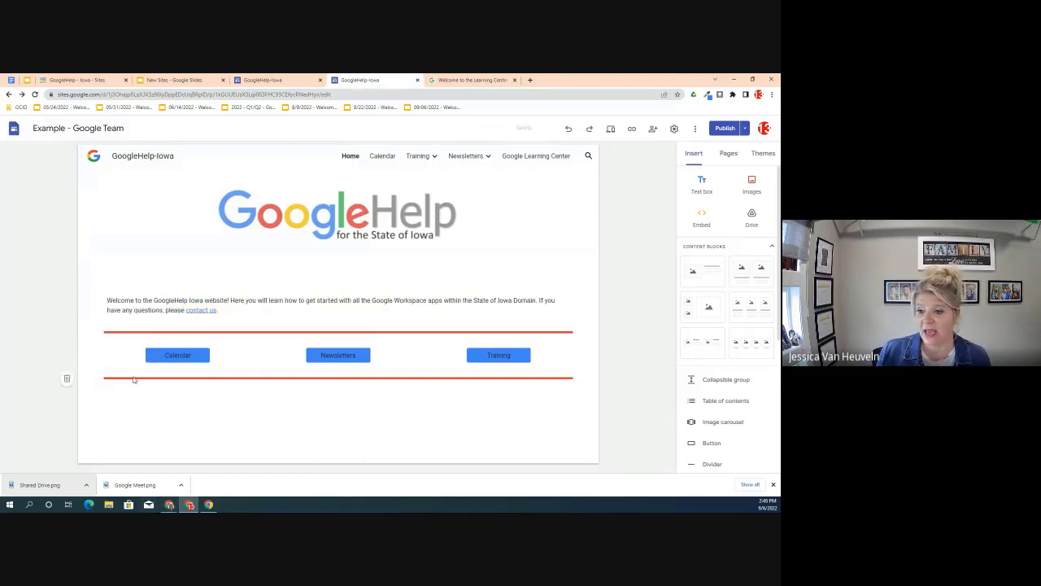
Delete the bottom red divider section and the Calendar button.
left_click(134, 380)
key("Delete")
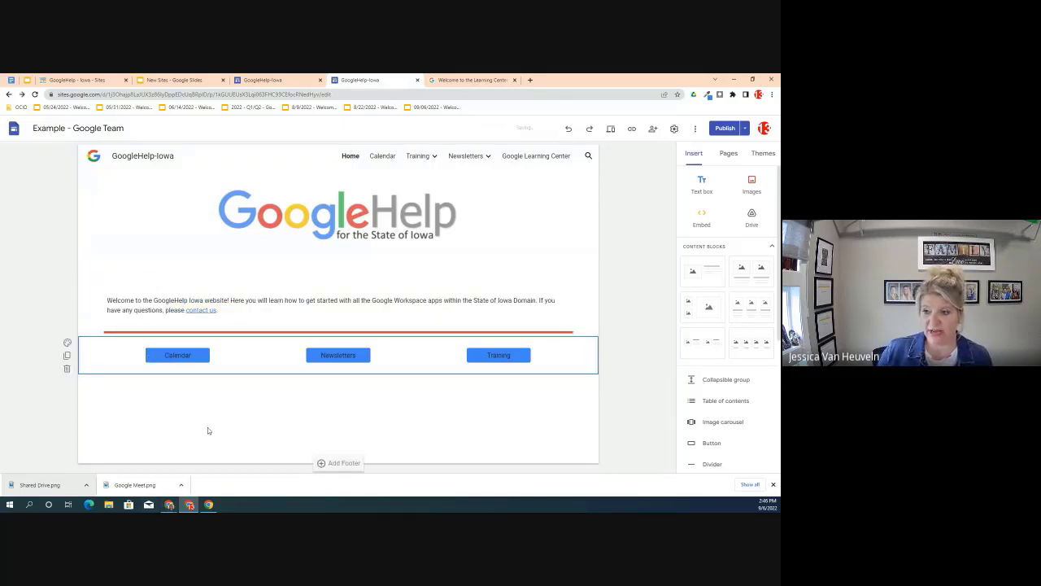
left_click(178, 355)
key("Delete")
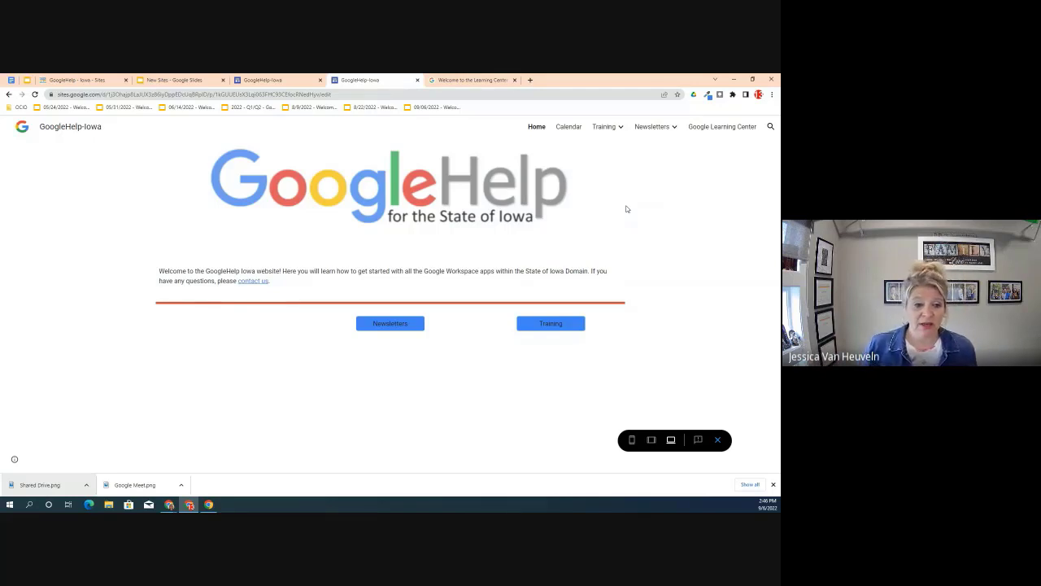
Compare the draft with the live version, then publish the Home page without the Calendar button.
left_click(718, 439)
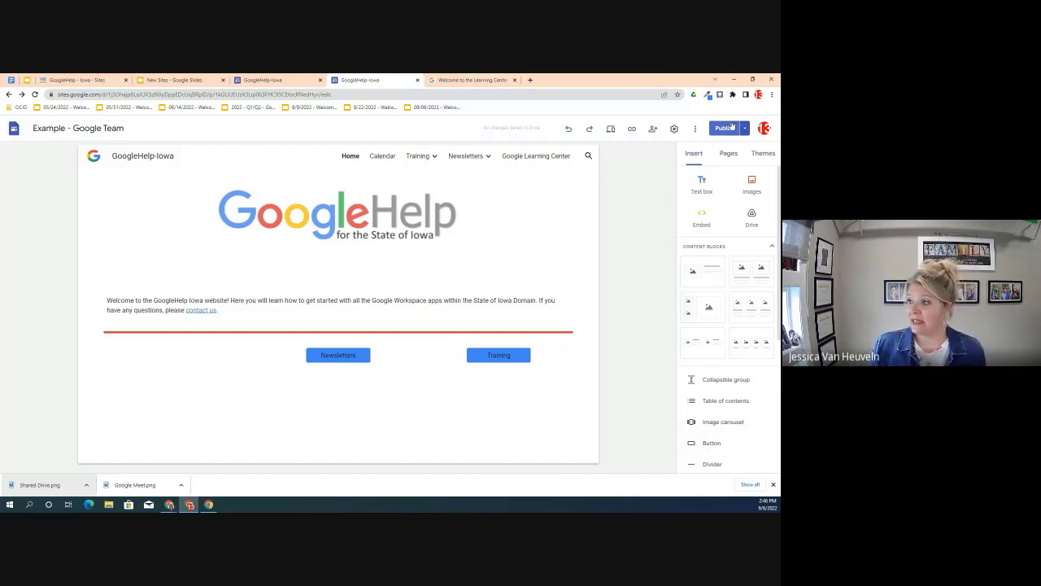
left_click(722, 128)
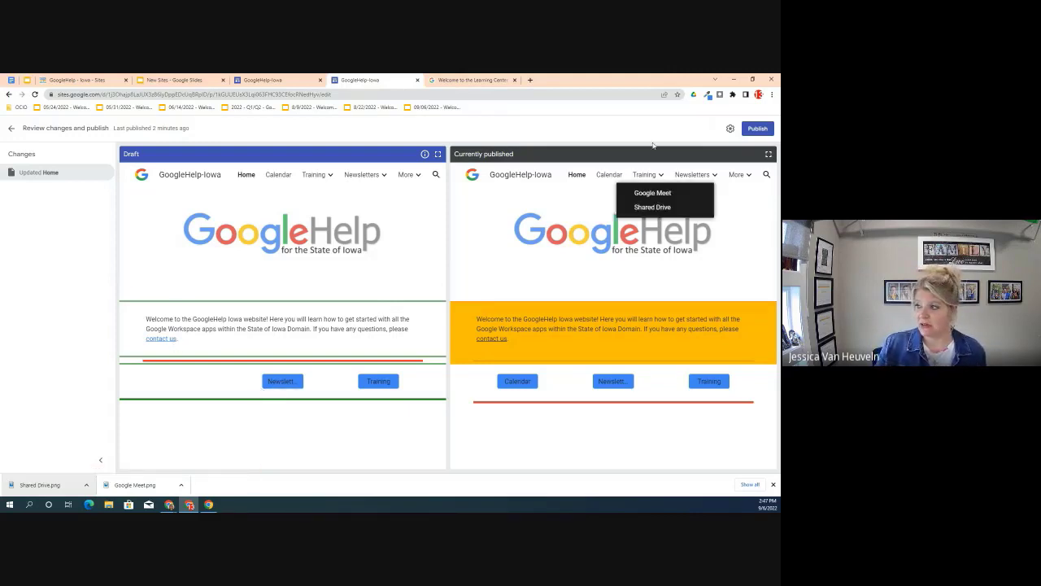
left_click(755, 130)
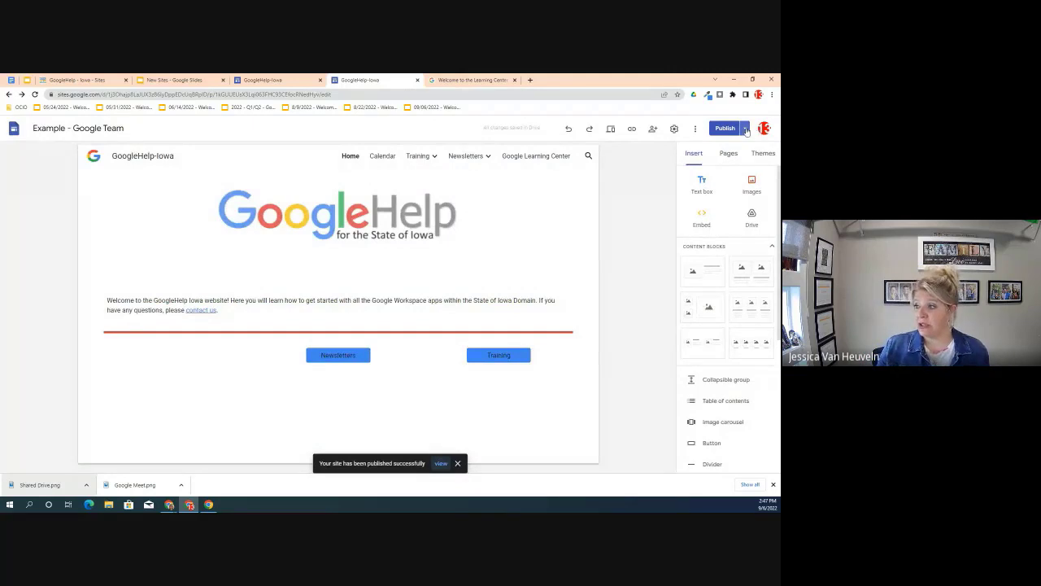
left_click(745, 129)
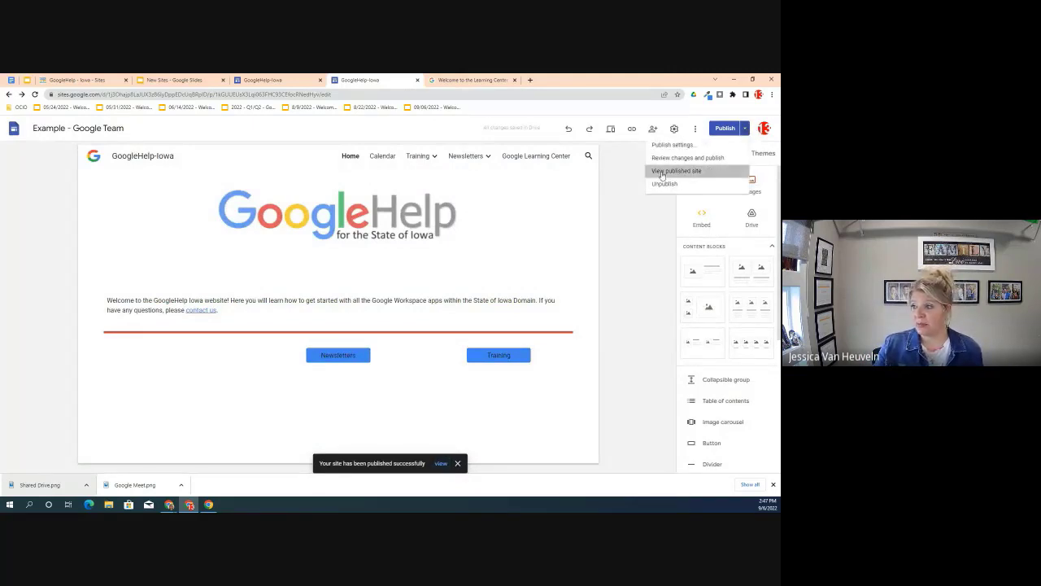
left_click(661, 172)
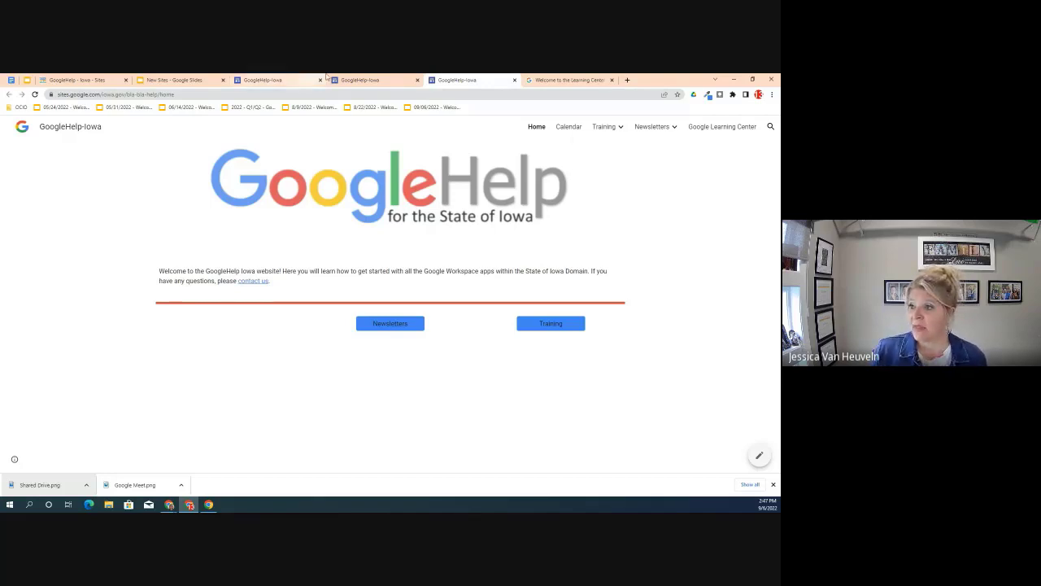
left_click(358, 80)
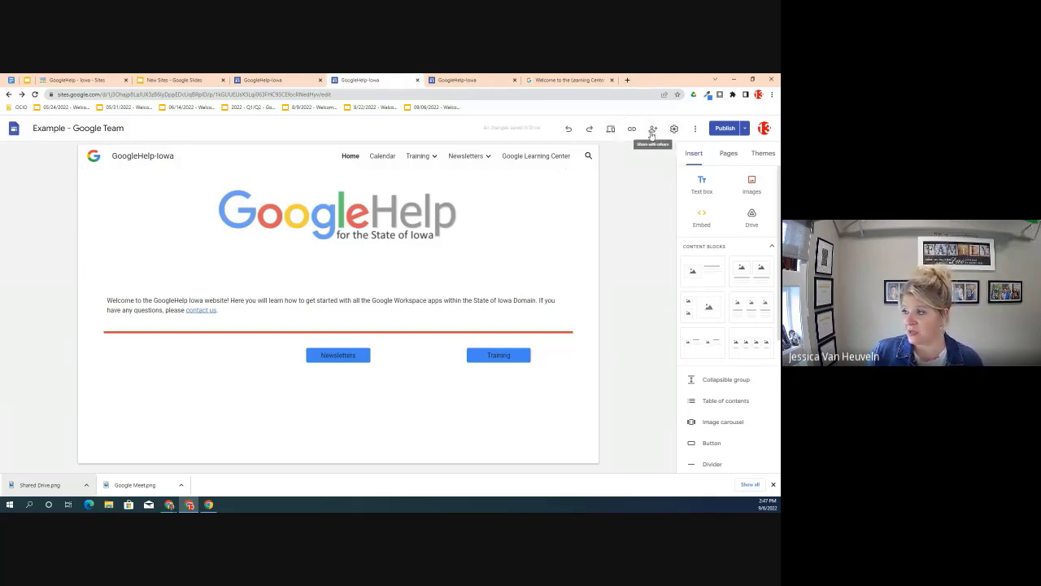
Turn on the site's announcement banner and make it blue.
left_click(674, 129)
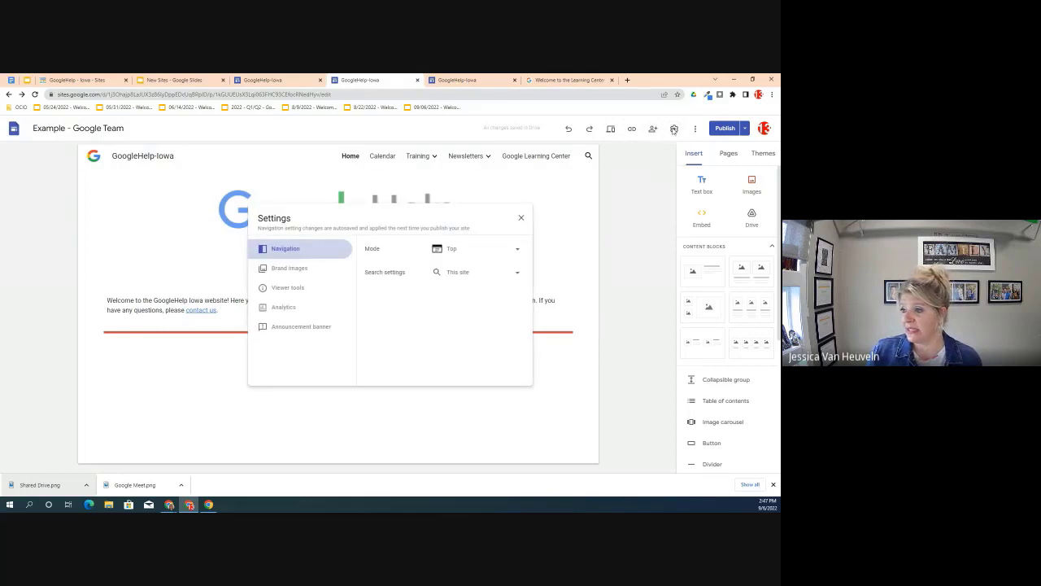
left_click(288, 329)
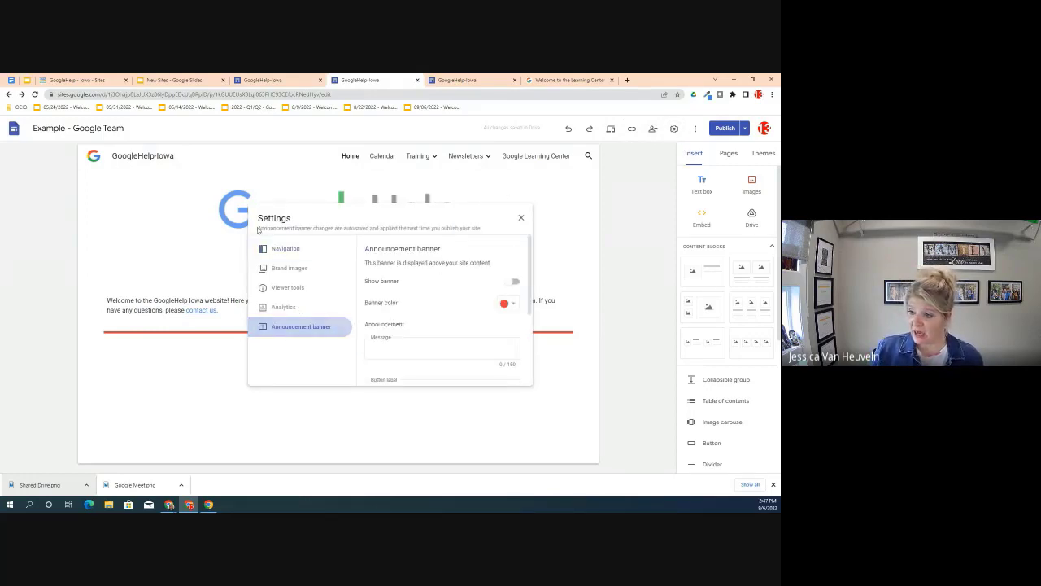
left_click(515, 281)
left_click(508, 303)
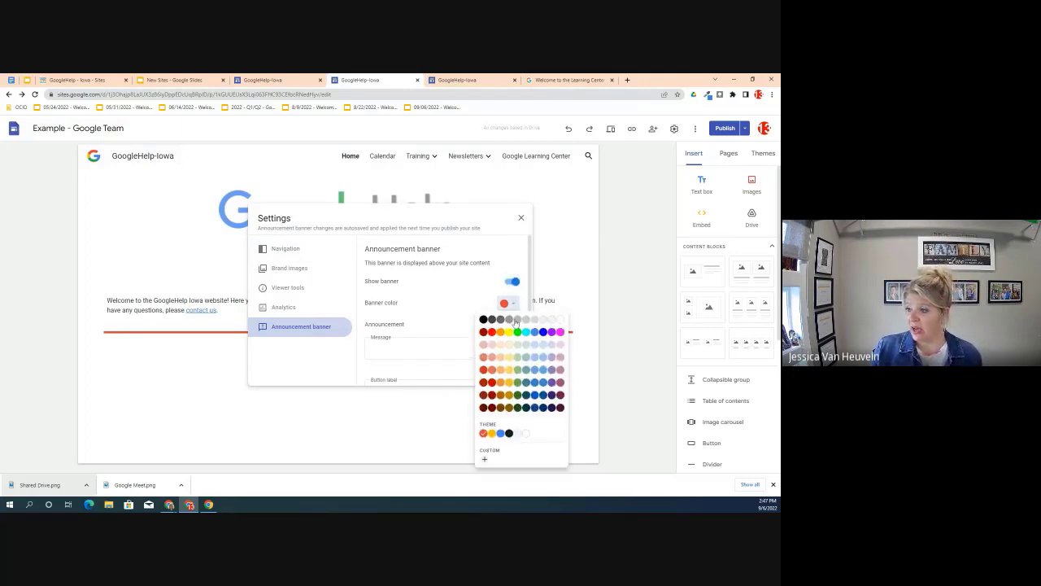
left_click(500, 433)
Give the banner the message 'Check out Shared Drive Training!' and link its button to the Shared Drive page.
left_click(412, 348)
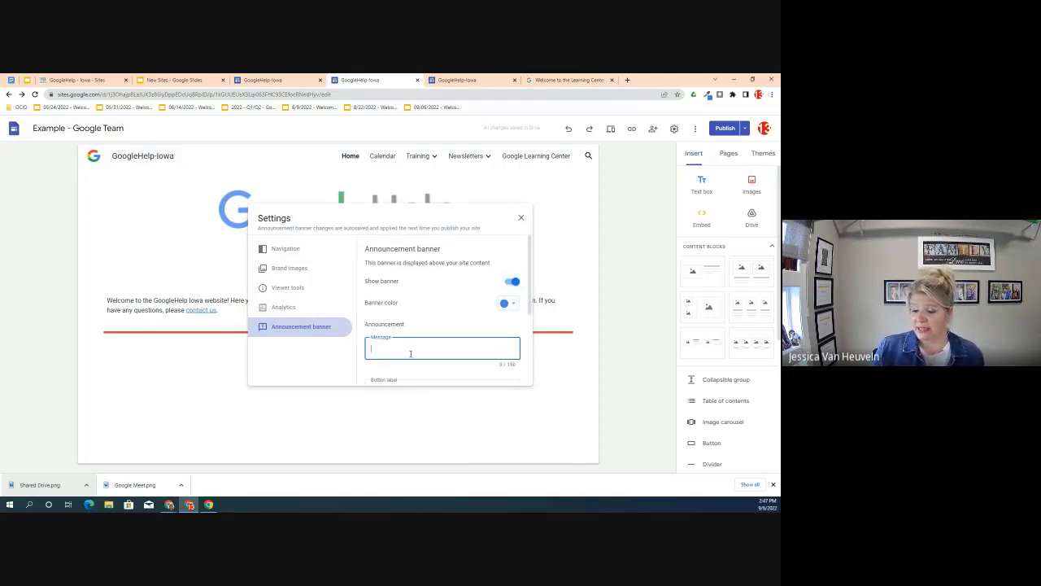
type("Check ou")
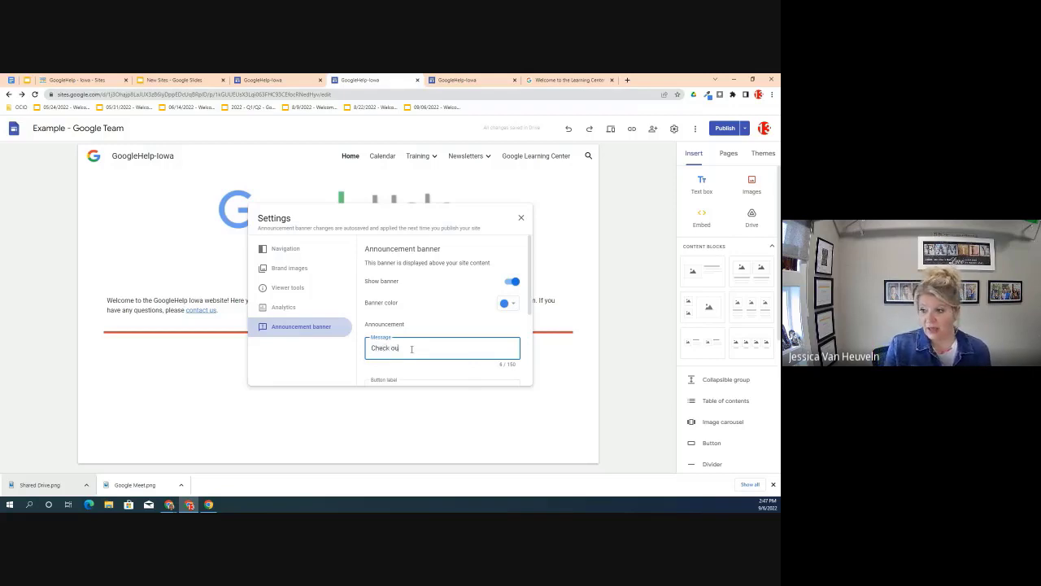
type("t Shared Drive ")
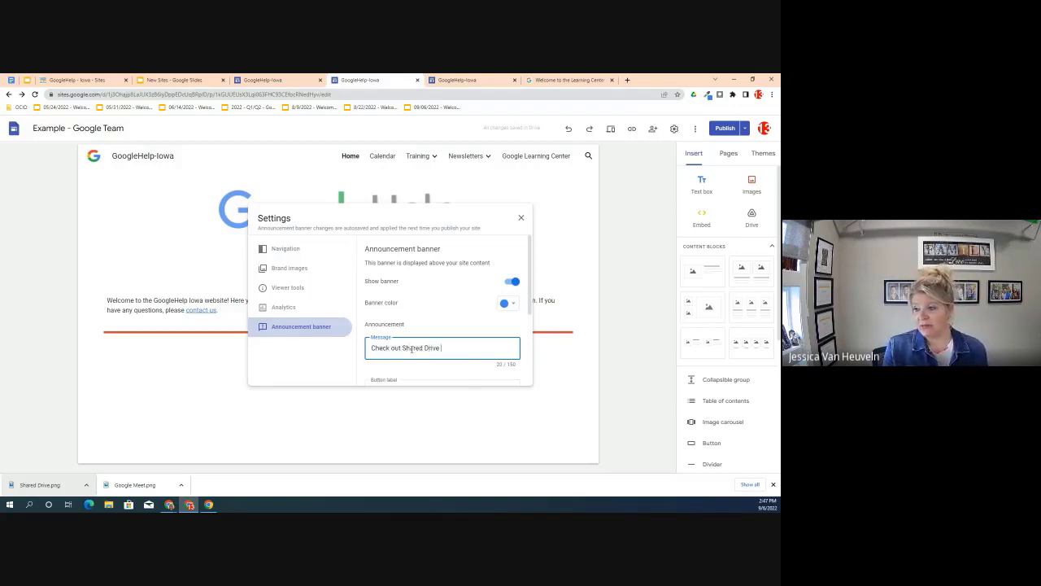
type("Training!")
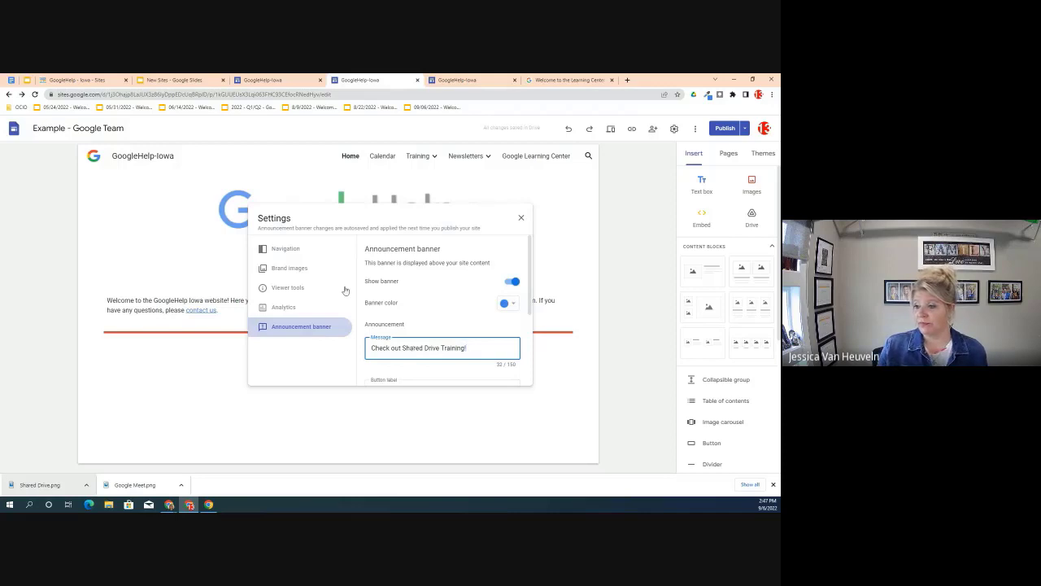
key("Tab")
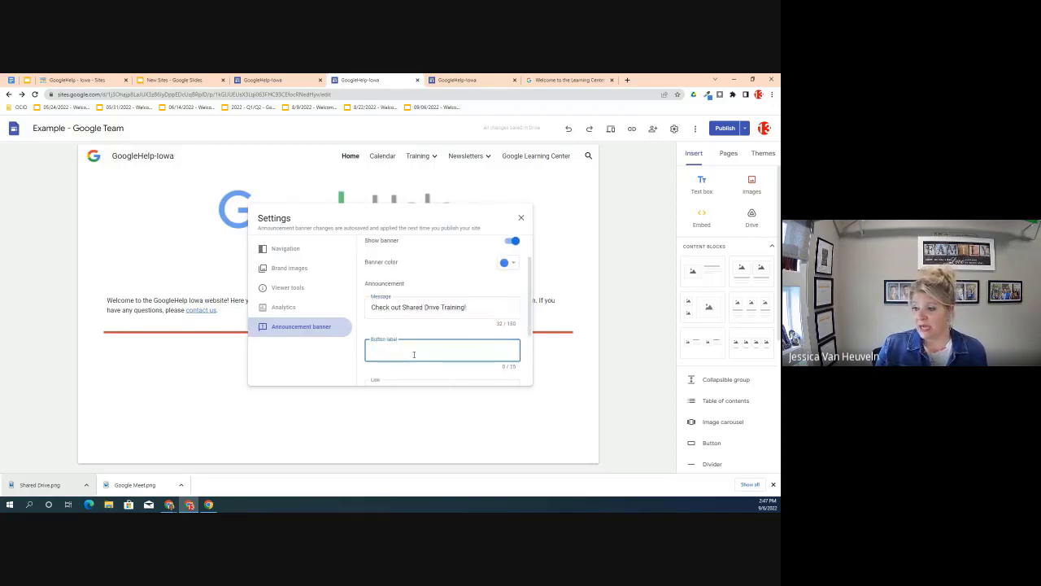
scroll(413, 358, "down", 1)
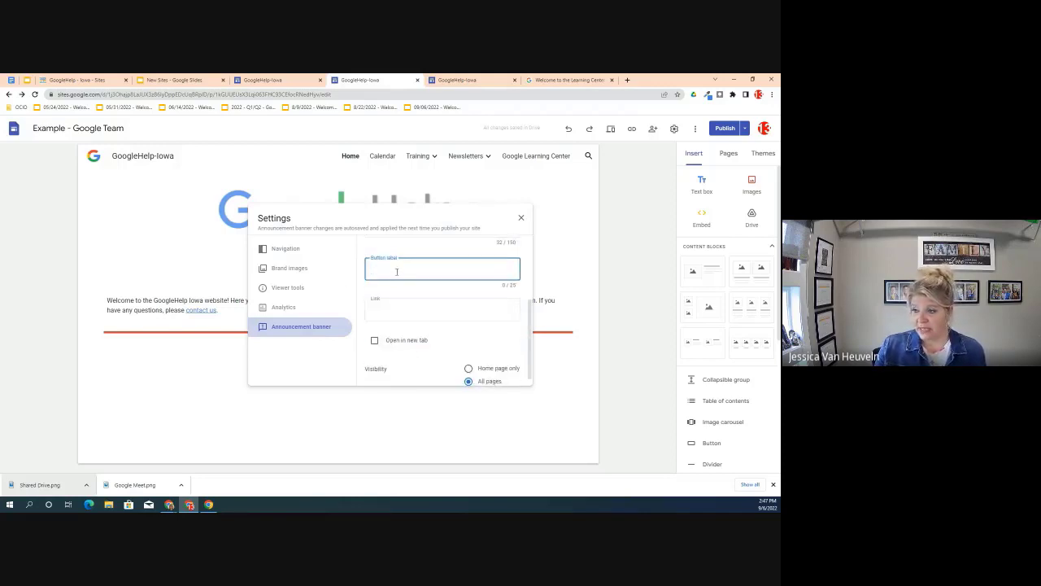
type("Click here")
key("Tab")
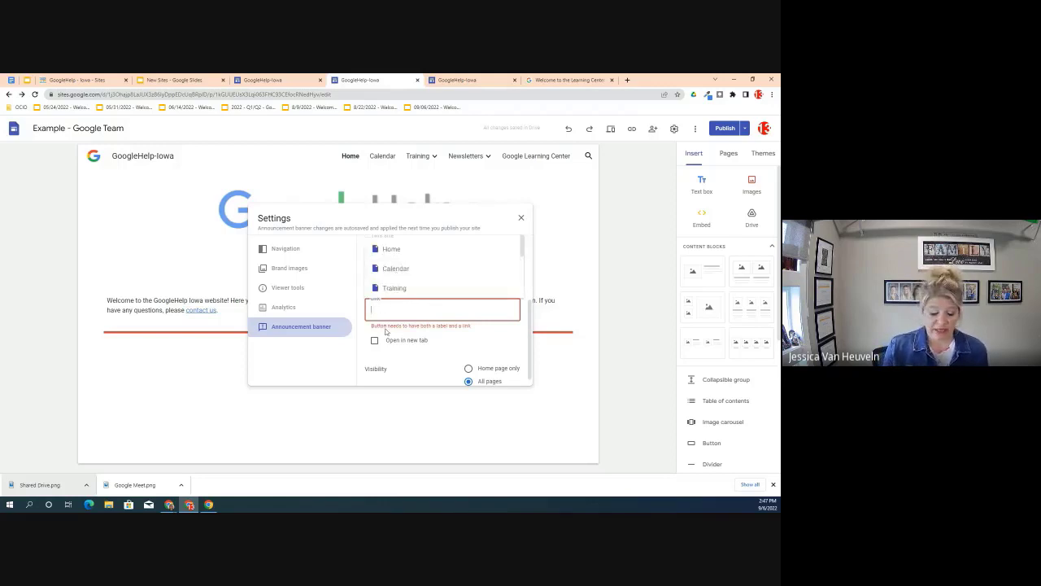
type("Shared Driv")
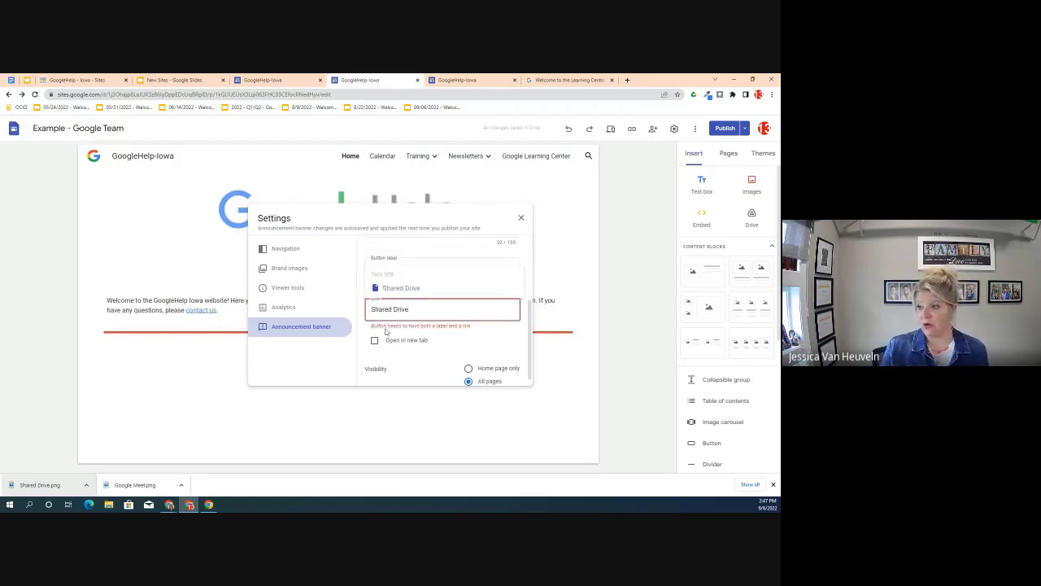
type("e")
left_click(401, 248)
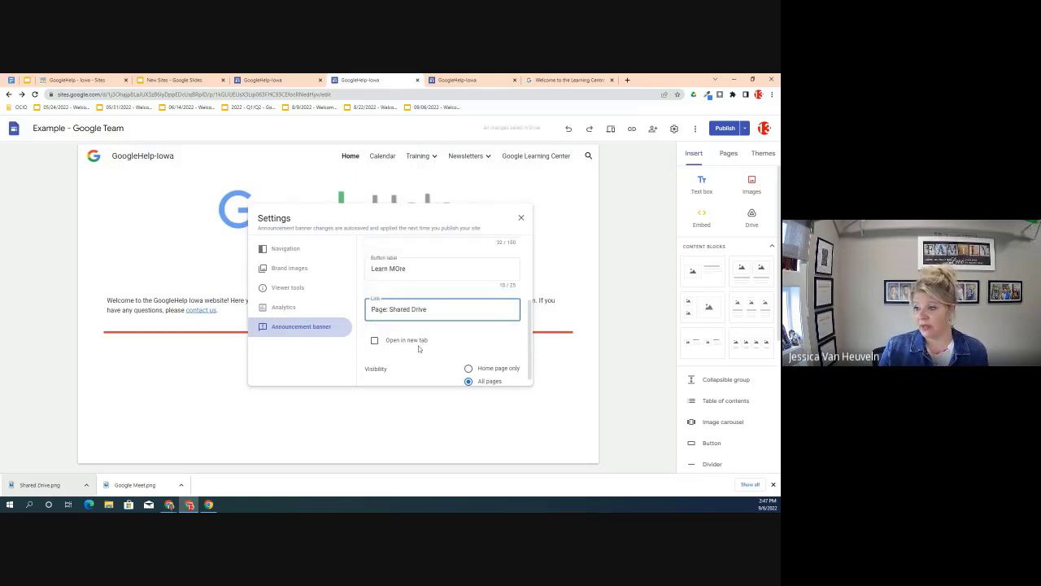
scroll(493, 340, "down", 1)
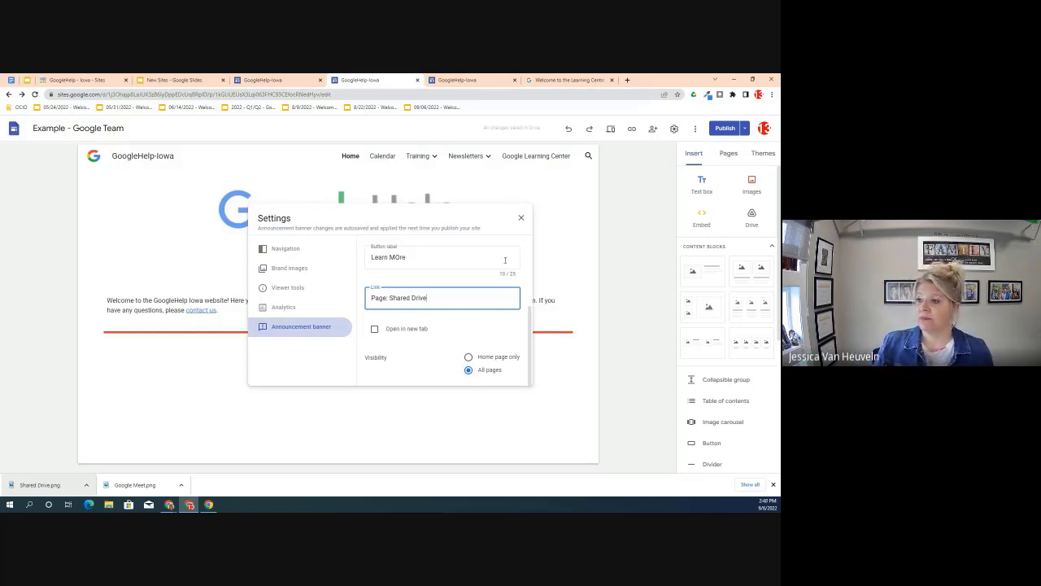
left_click(521, 219)
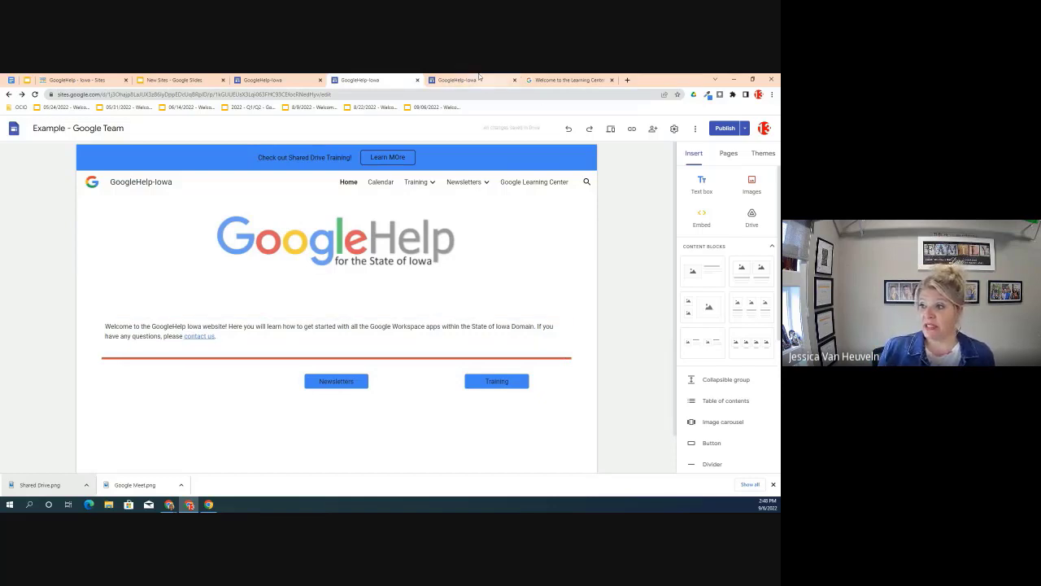
Check the live tab, then review and publish the site with the Shared Drive Training banner.
key("ctrl+Tab")
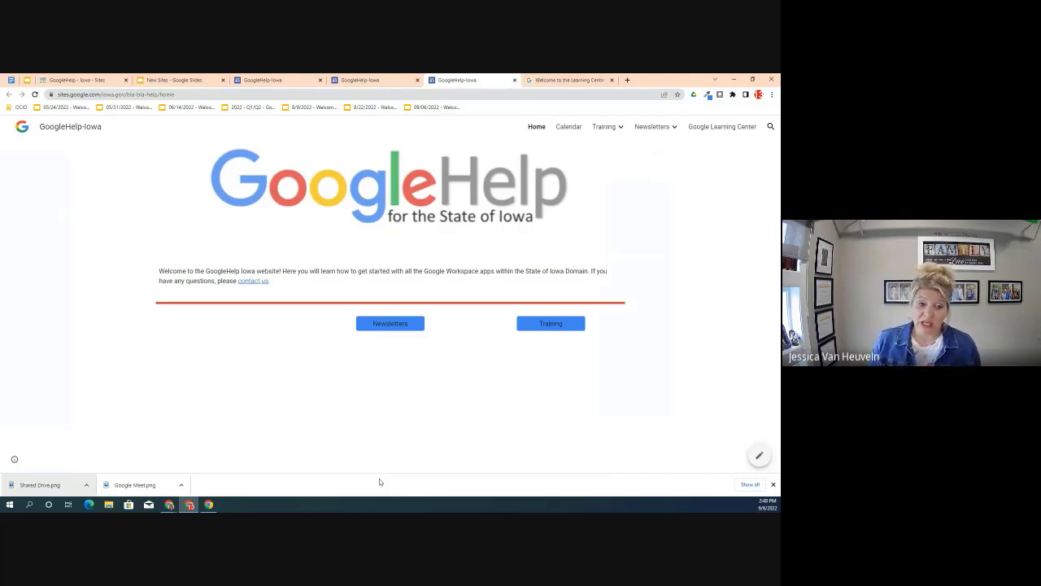
left_click(362, 79)
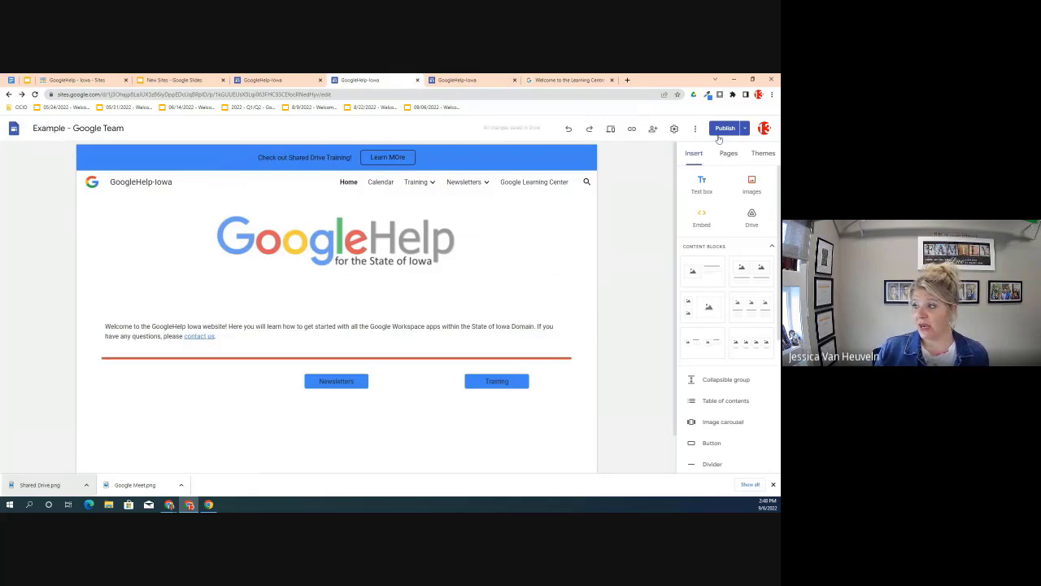
left_click(723, 129)
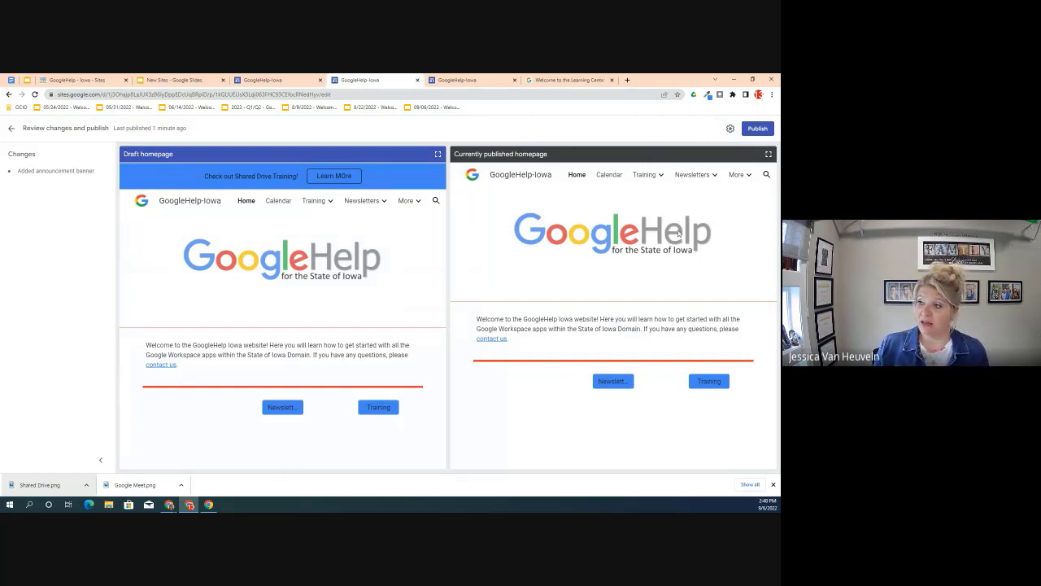
left_click(762, 128)
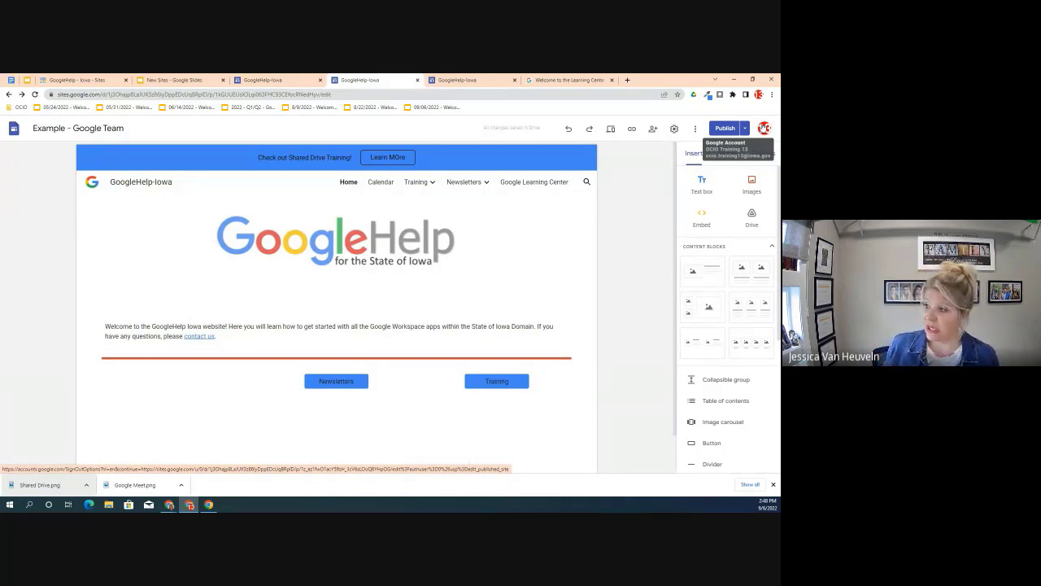
Compare the 2:45 PM and 2:47 PM versions and restore the Home page to 2:45 PM.
left_click(696, 128)
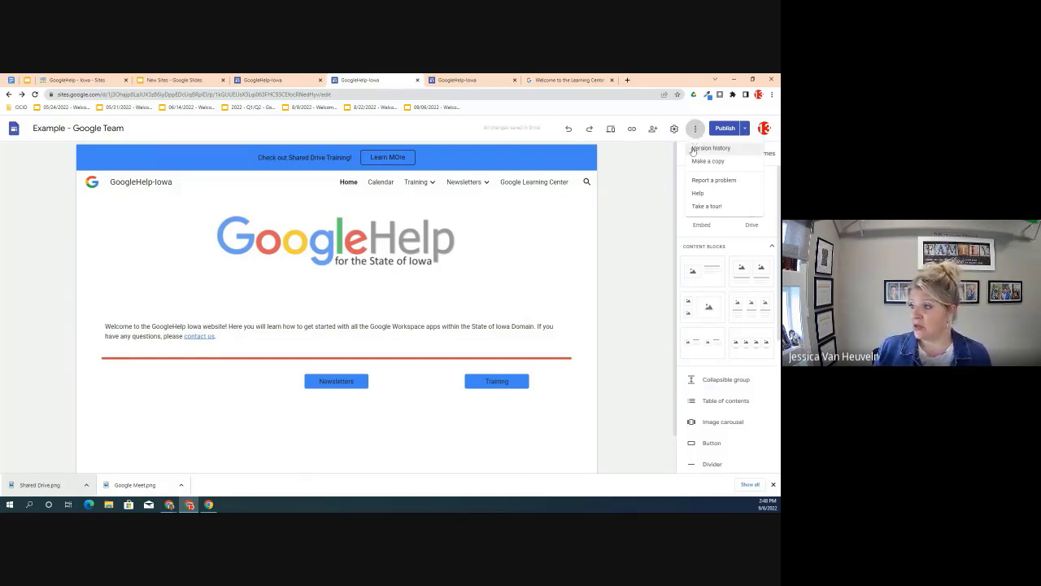
left_click(694, 149)
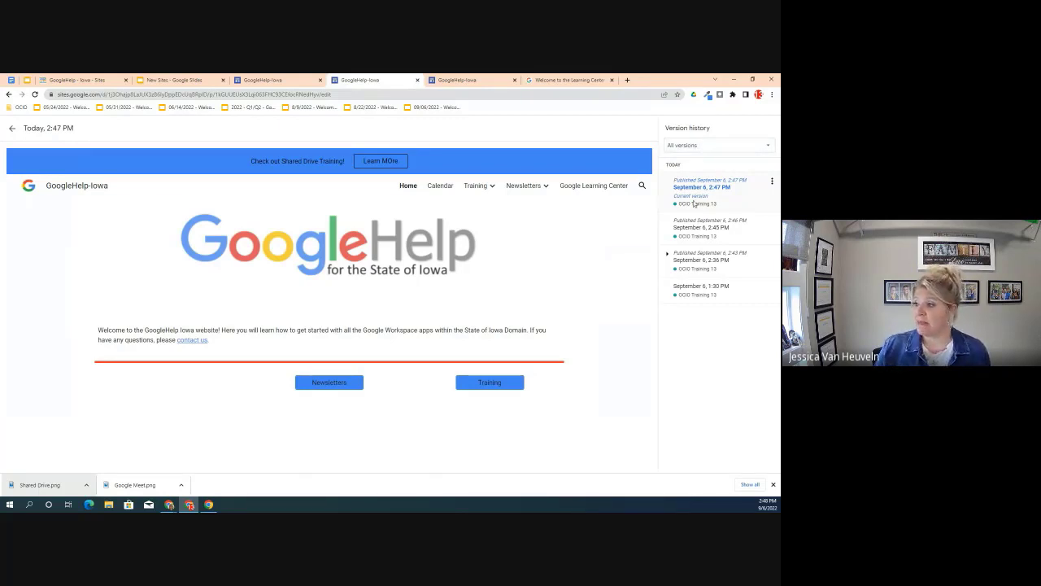
left_click(698, 227)
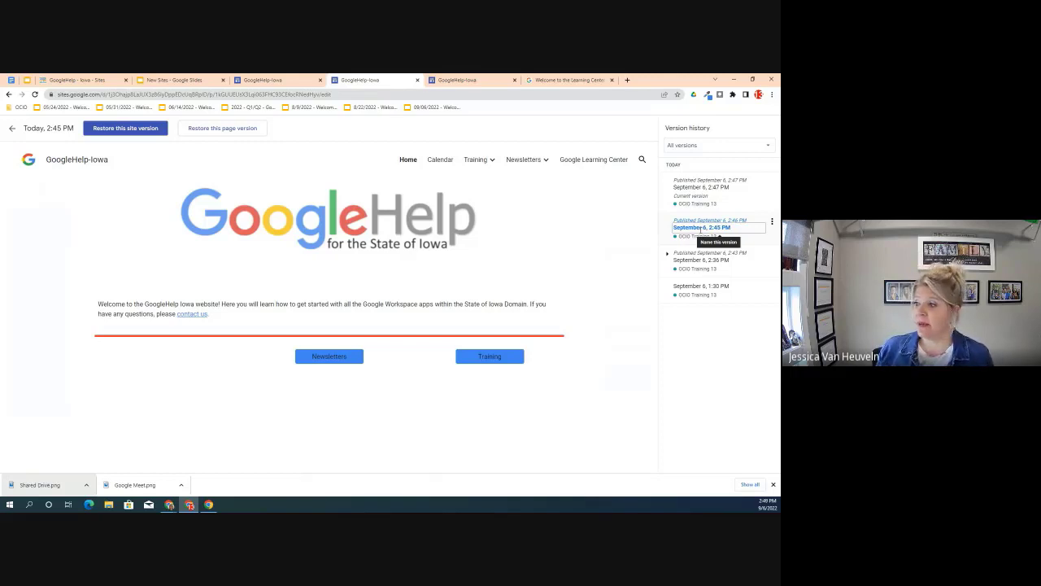
left_click(690, 187)
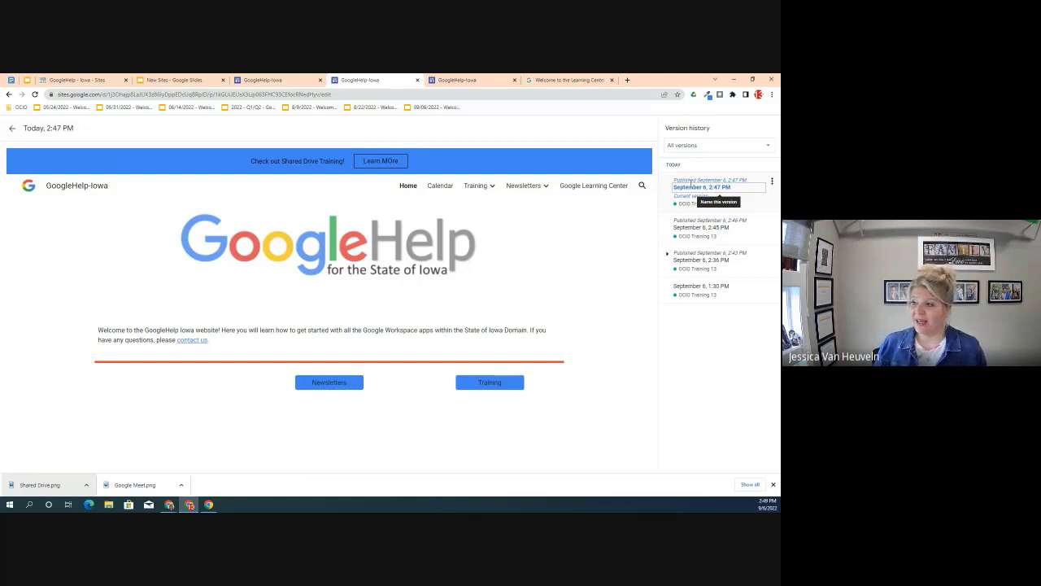
left_click(693, 228)
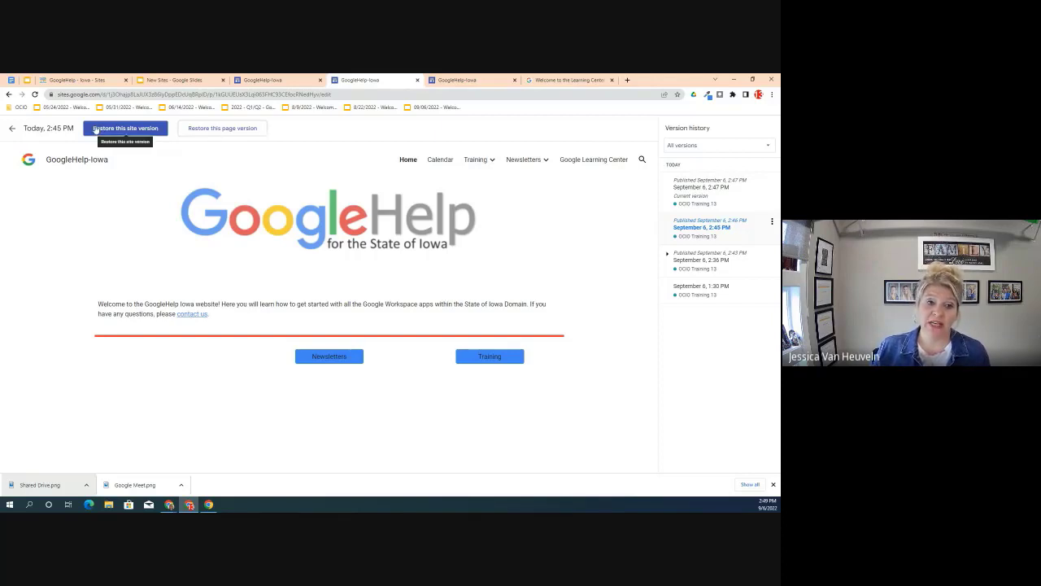
left_click(196, 135)
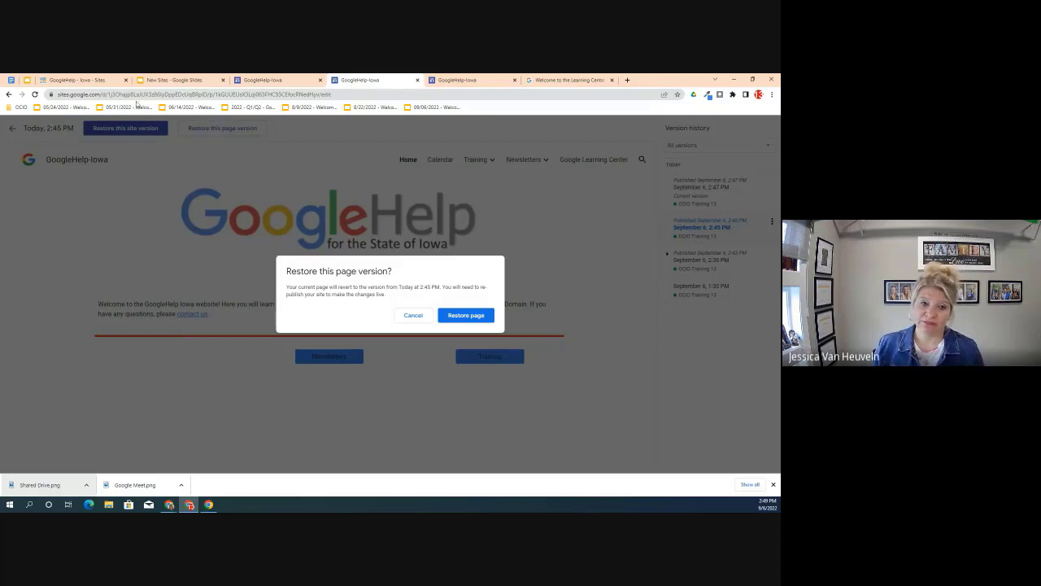
left_click(470, 315)
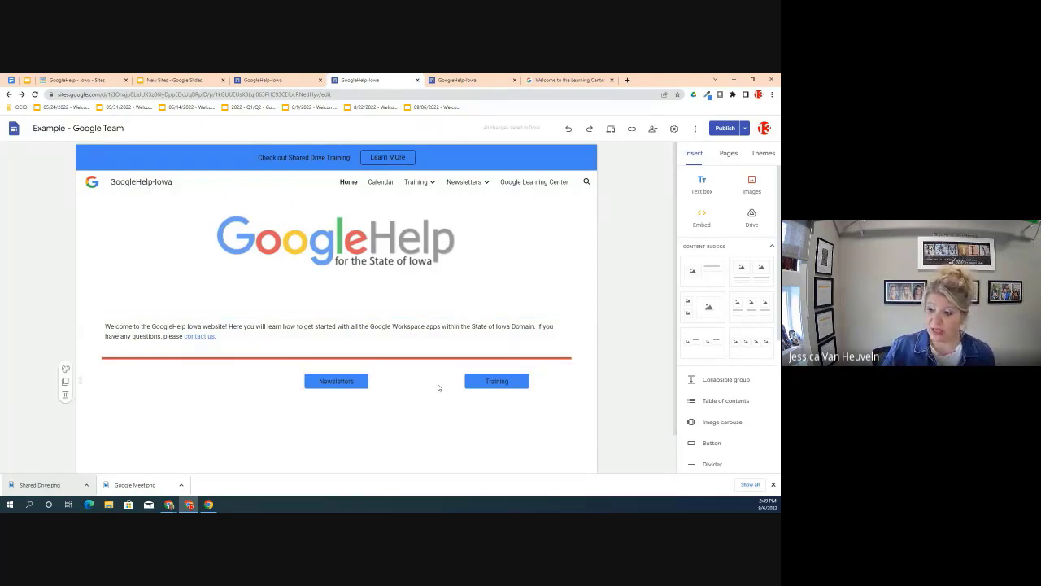
Add a footer line inviting visitors to call the help phone number for more help.
scroll(436, 386, "down", 1)
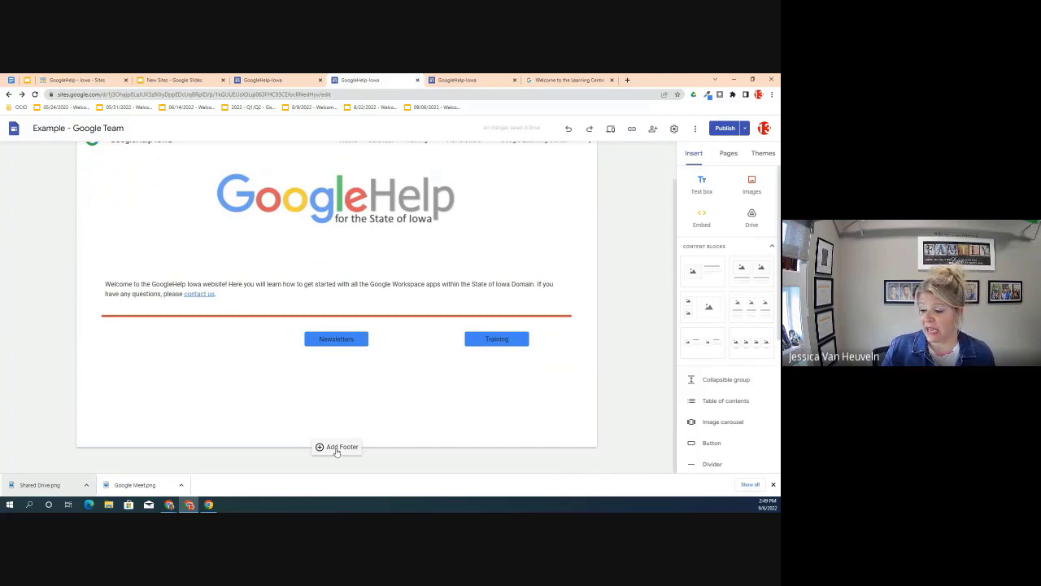
left_click(336, 448)
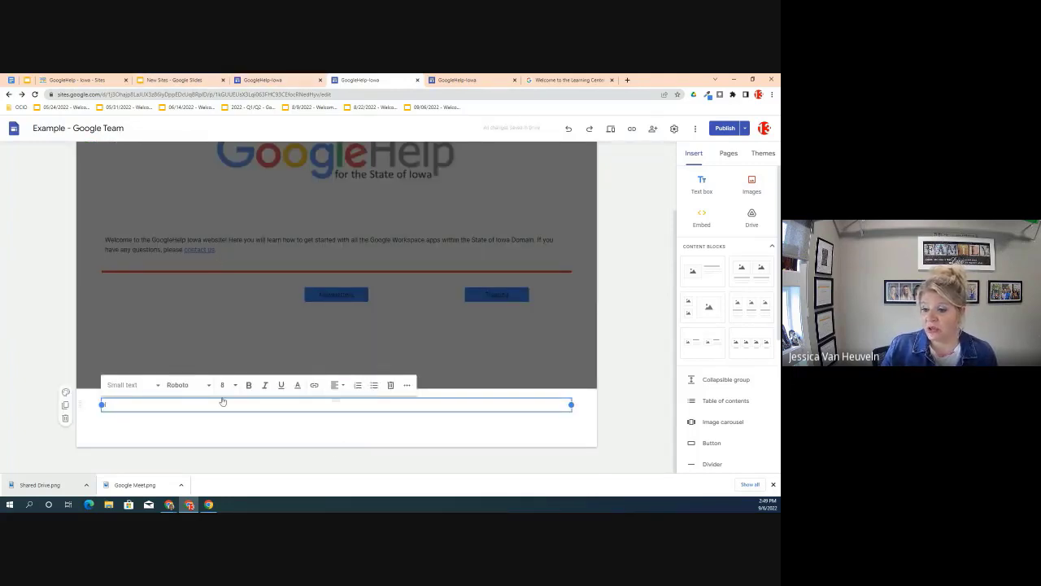
type("Co")
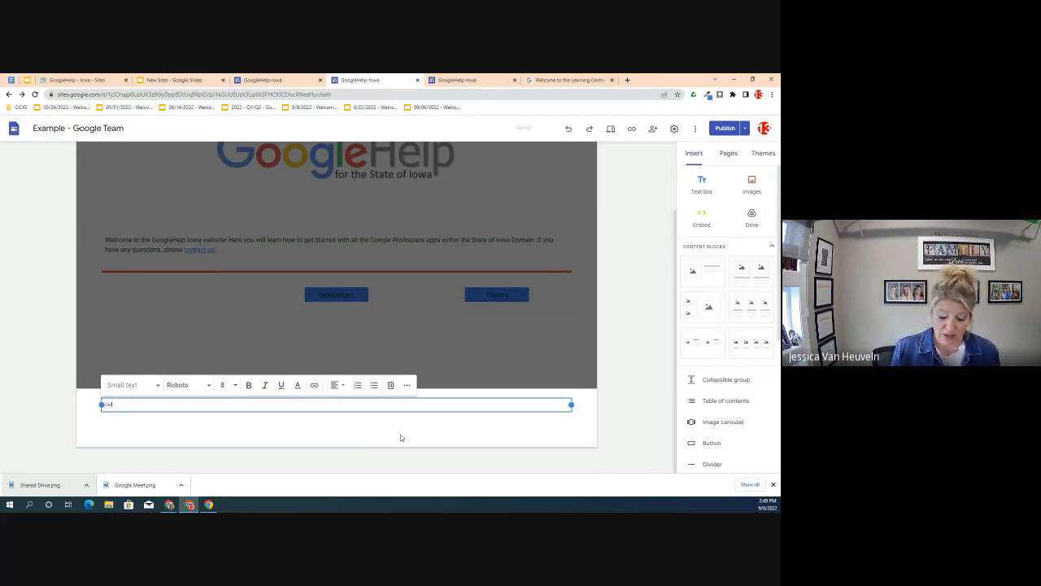
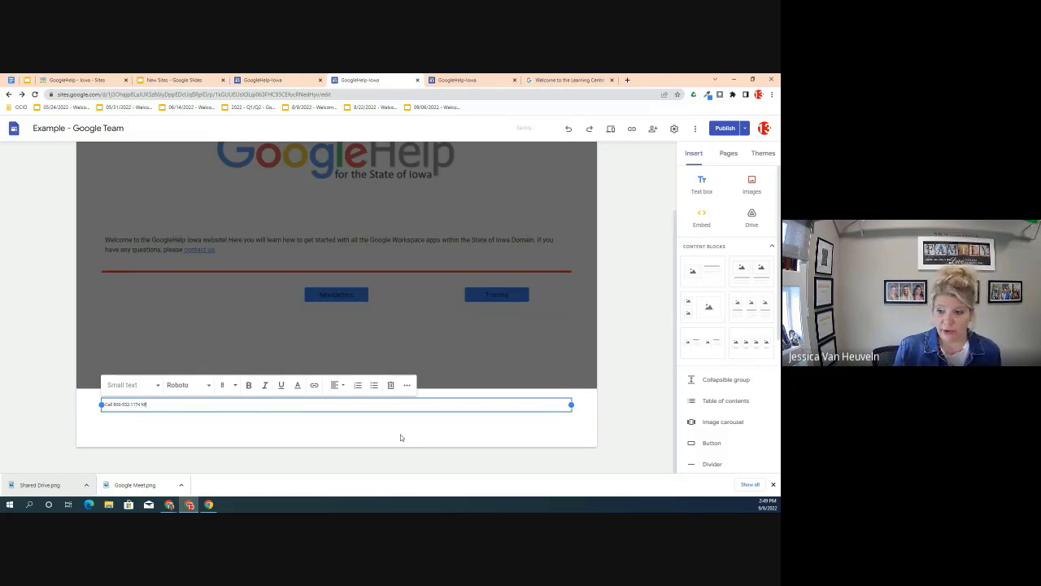
type("r hel")
key("BackSpace")
key("BackSpace")
key("BackSpace")
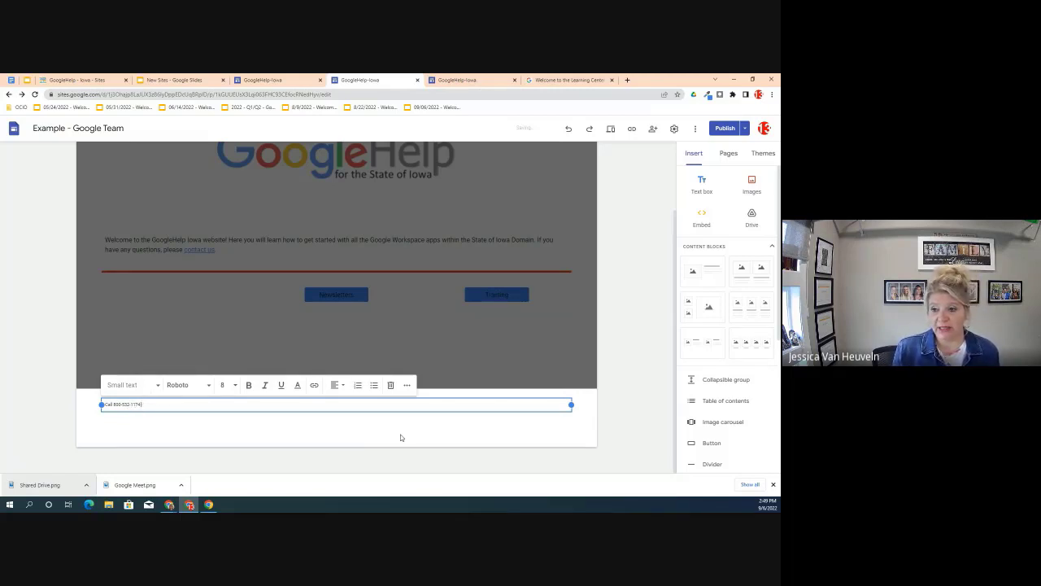
type("mo")
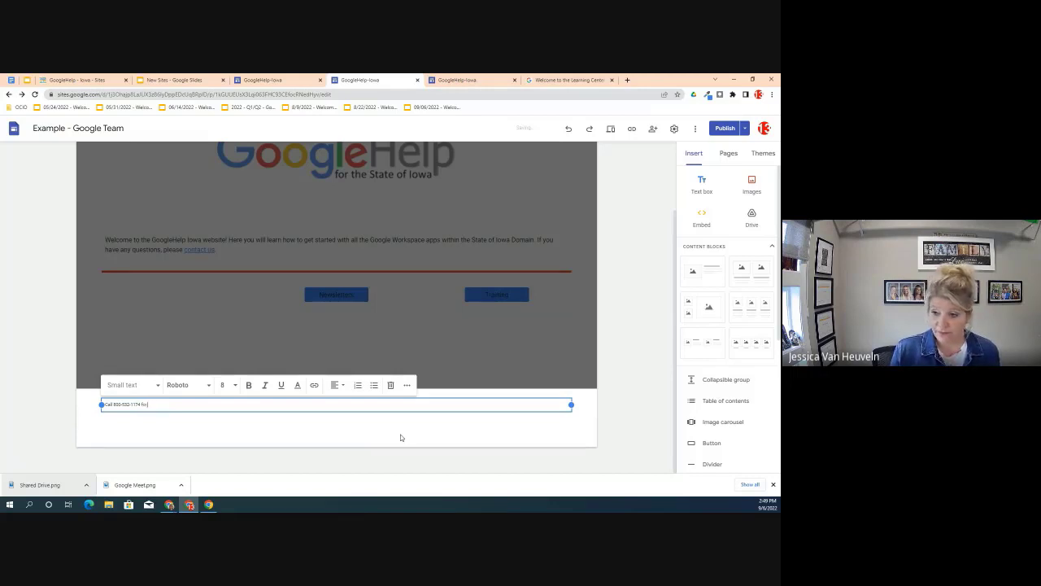
type("re i")
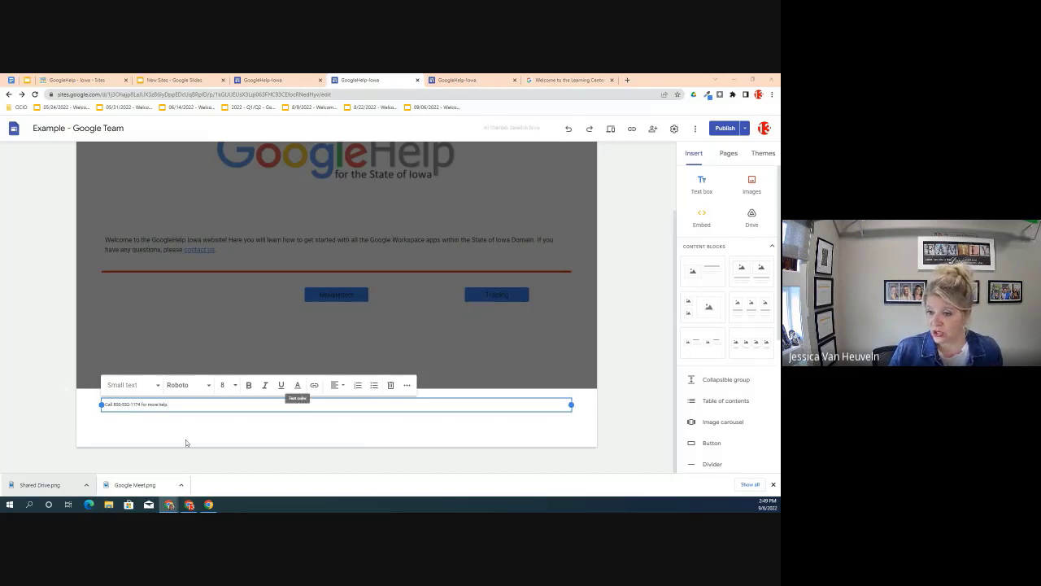
Format the footer line as a centred, bold Subheading.
left_click_drag(181, 408, 99, 399)
left_click(126, 384)
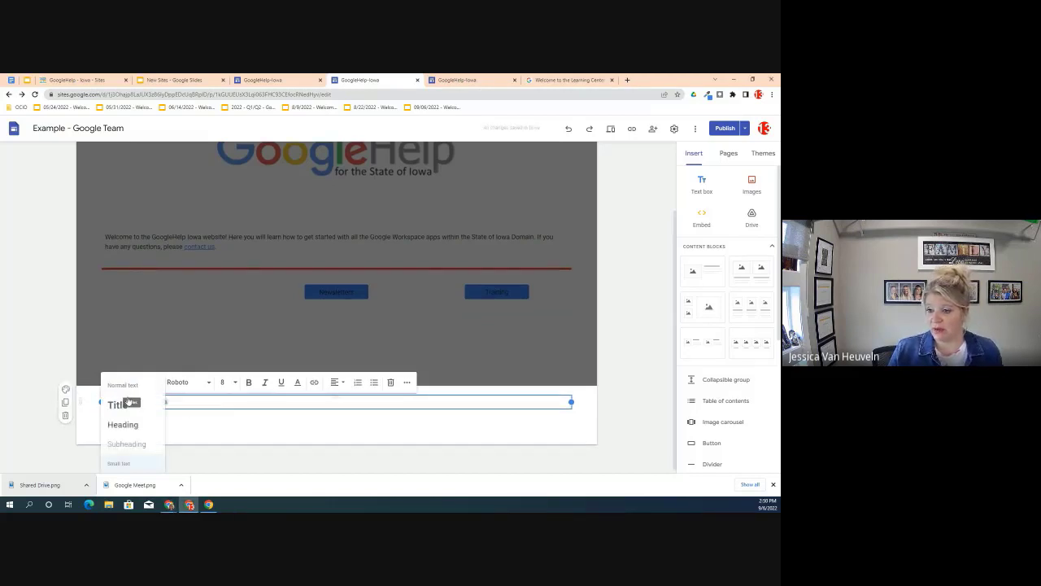
left_click(128, 444)
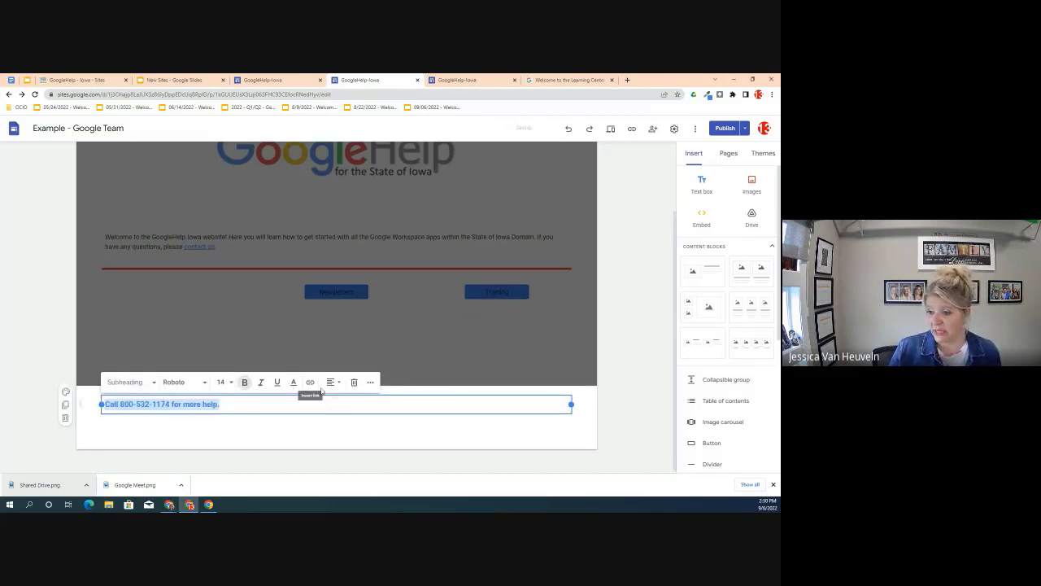
left_click(331, 382)
left_click(332, 404)
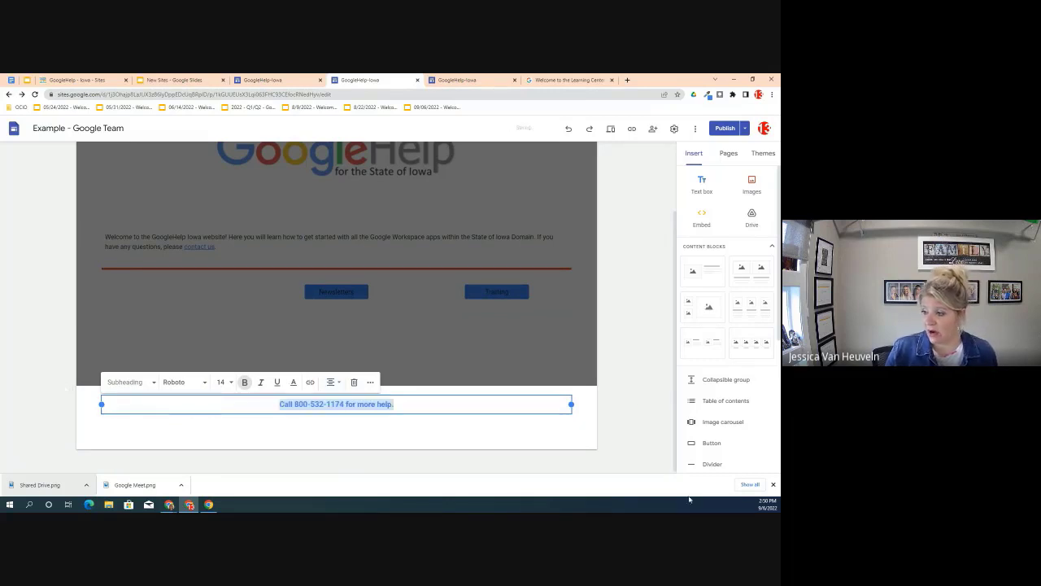
left_click(650, 419)
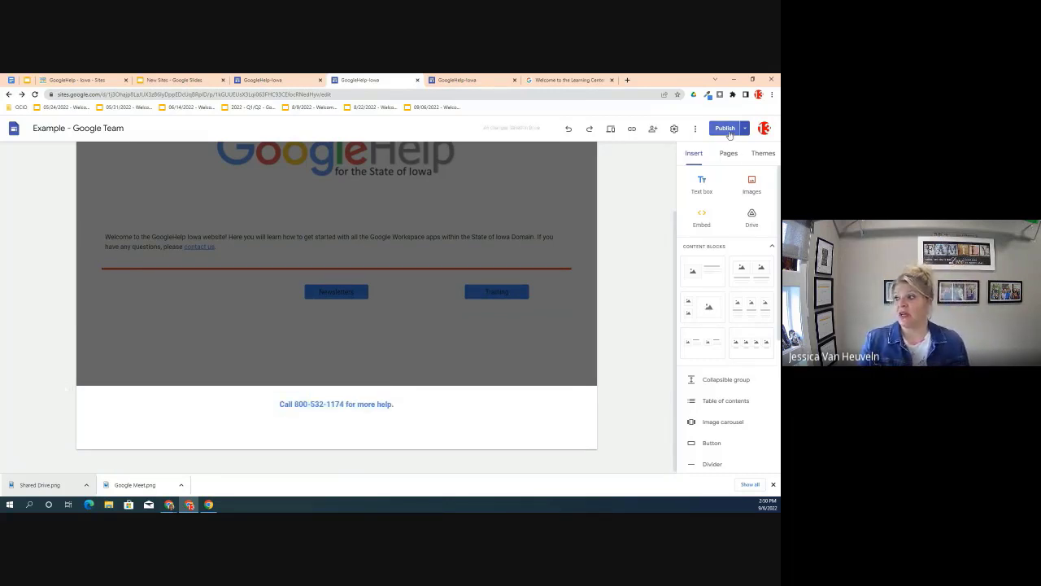
Publish the site with the new footer and open the live published site in a new tab.
left_click(726, 130)
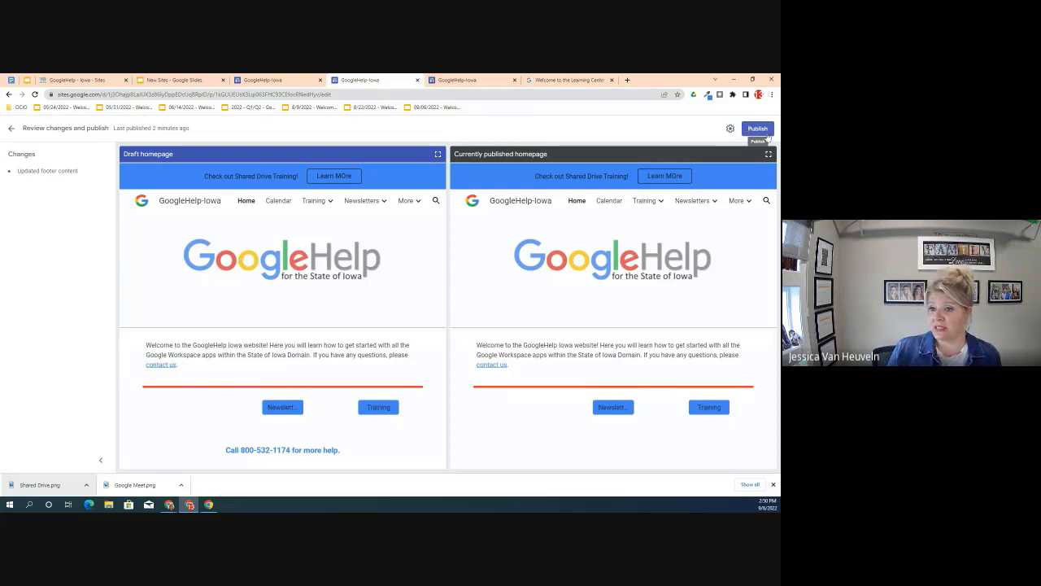
left_click(757, 128)
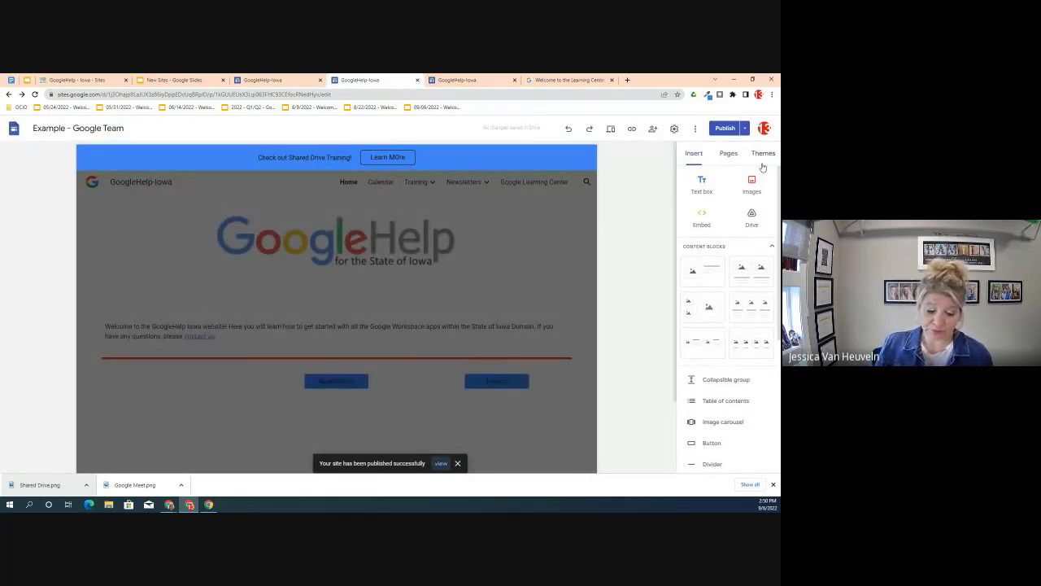
left_click(744, 128)
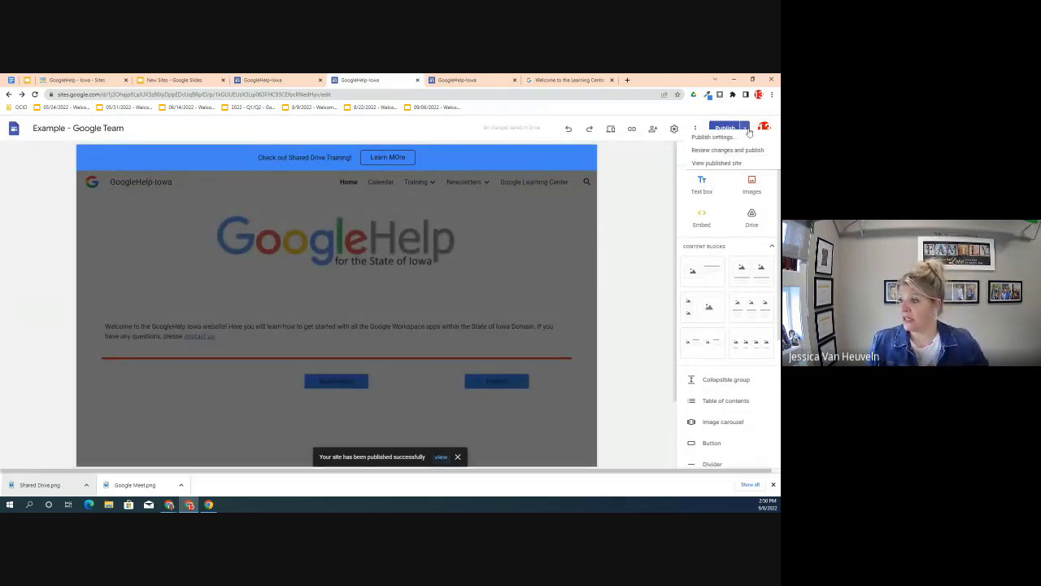
left_click(689, 174)
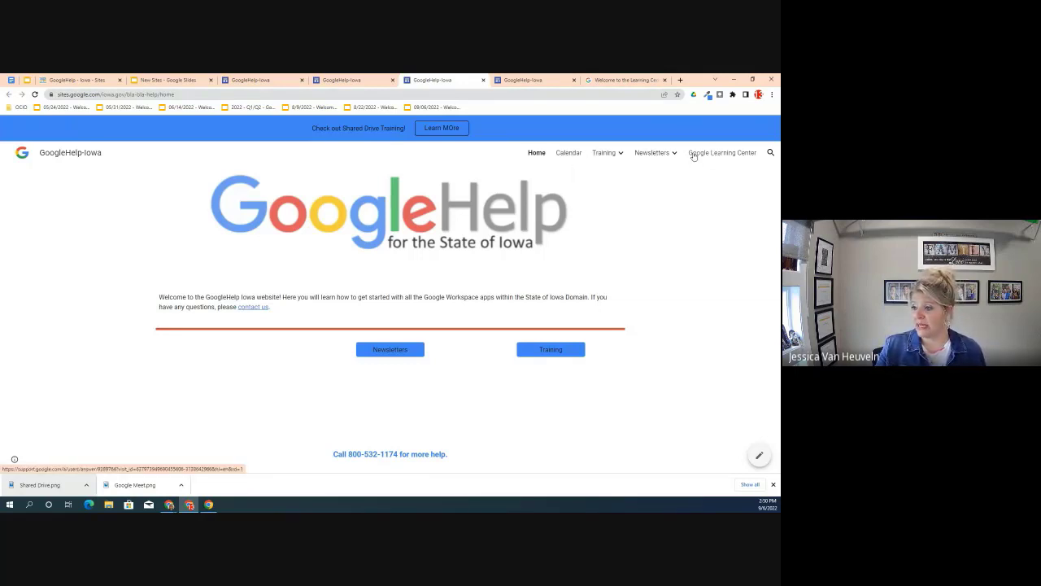
Browse the live site's Q1- 2022 Newsletter, Training and Google Meet Training pages, then return to the editor.
left_click(567, 153)
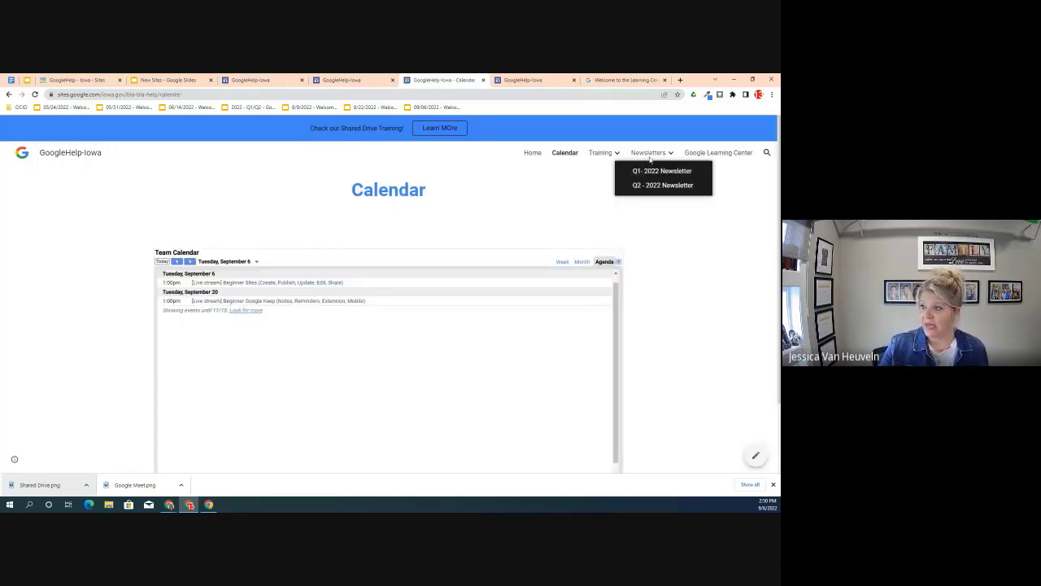
left_click(649, 170)
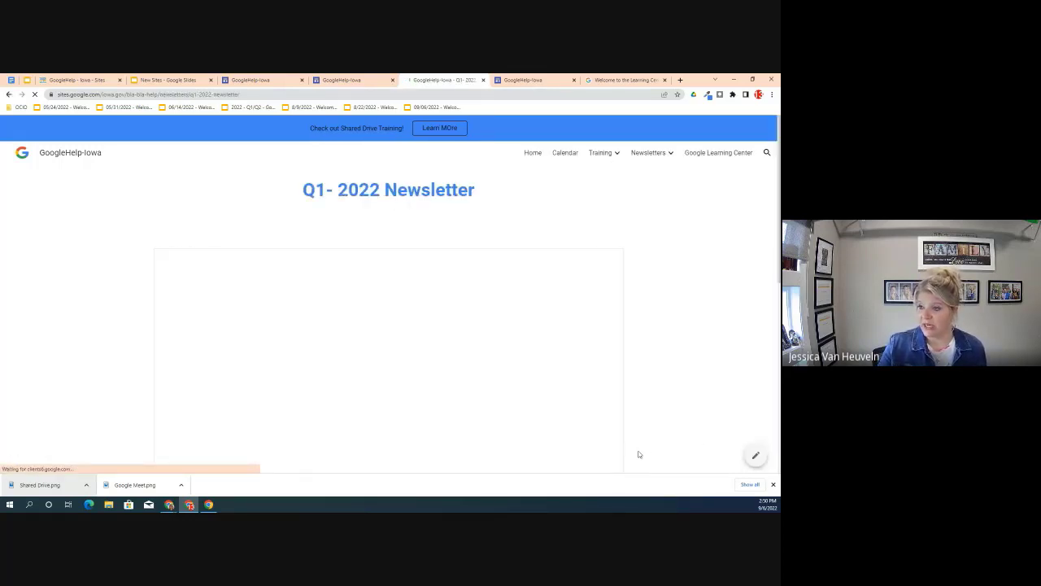
left_click(603, 154)
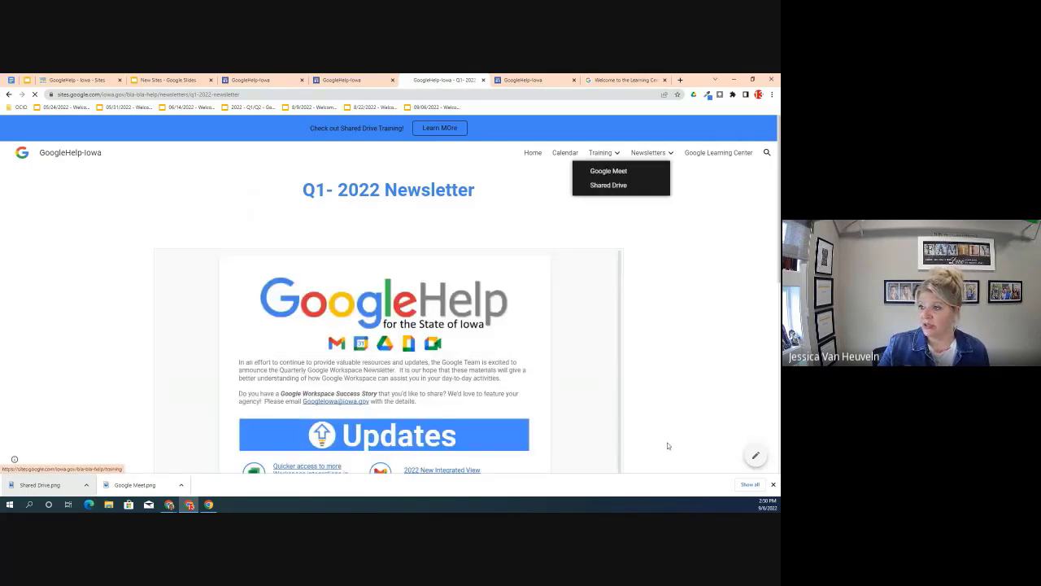
scroll(368, 361, "down", 3)
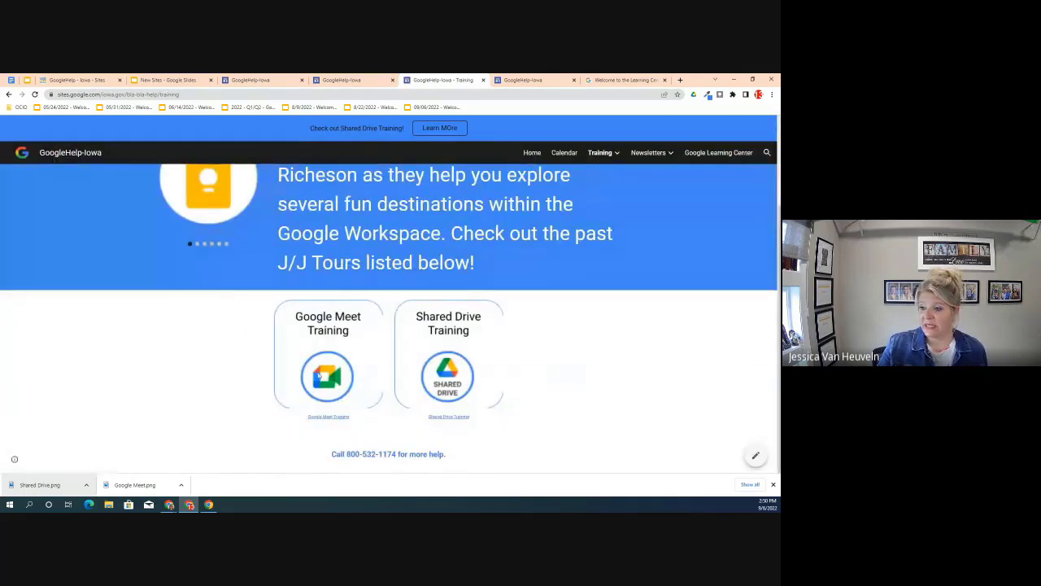
left_click(325, 418)
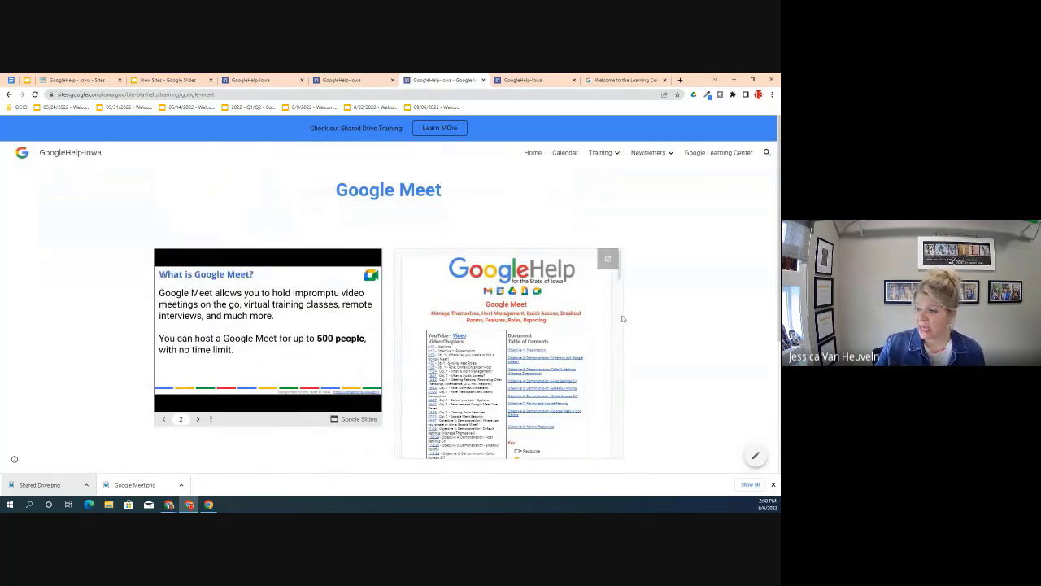
scroll(678, 364, "down", 2)
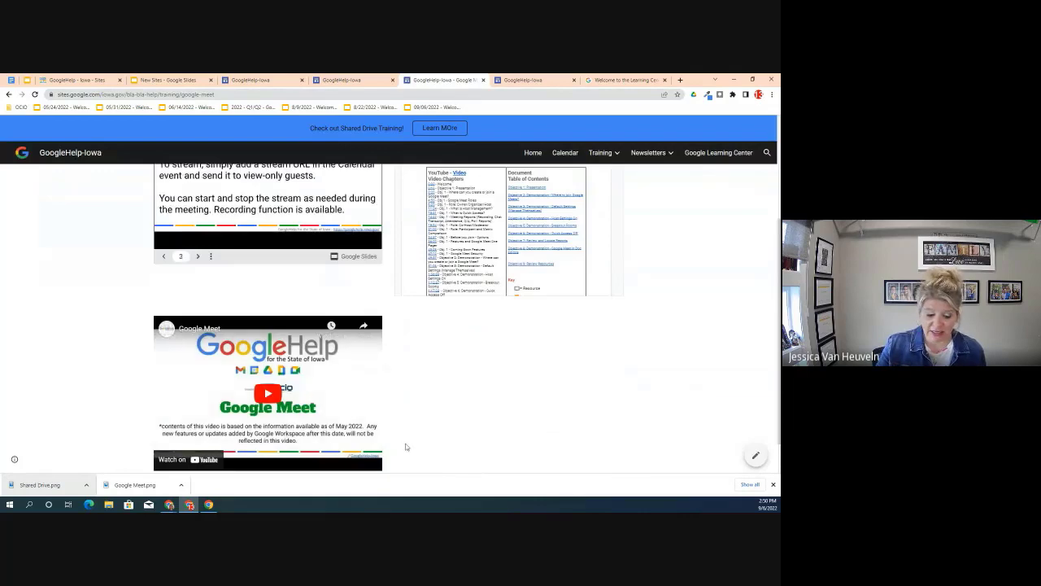
scroll(415, 435, "up", 3)
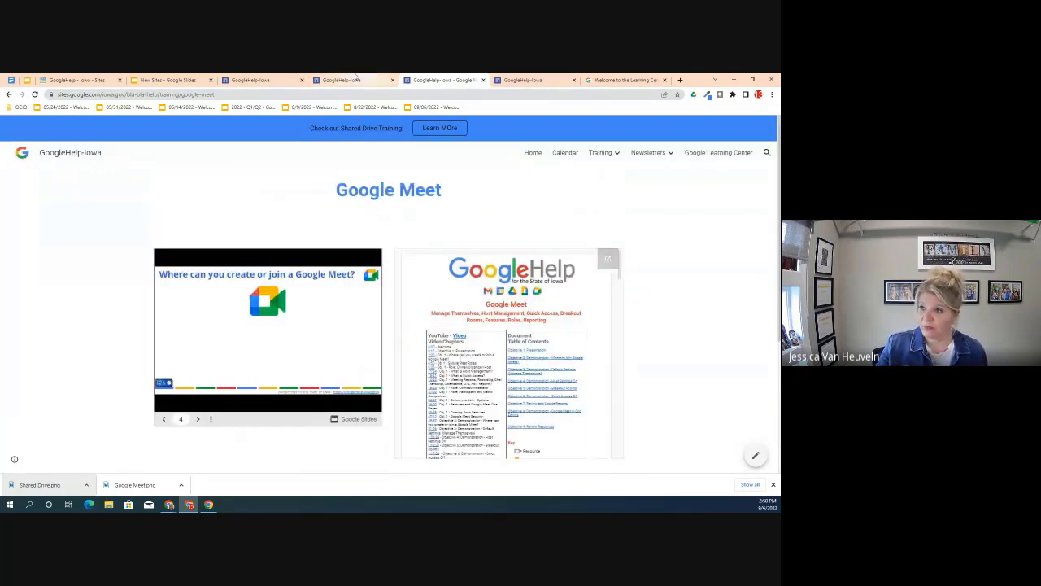
left_click(355, 78)
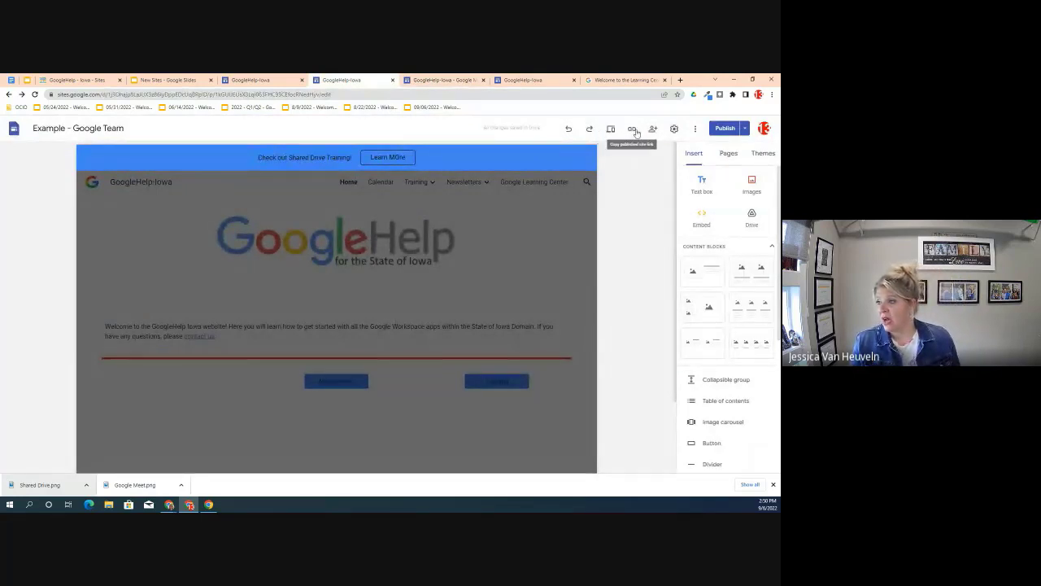
Copy the live site's URL from the Published site link dialog.
left_click(632, 132)
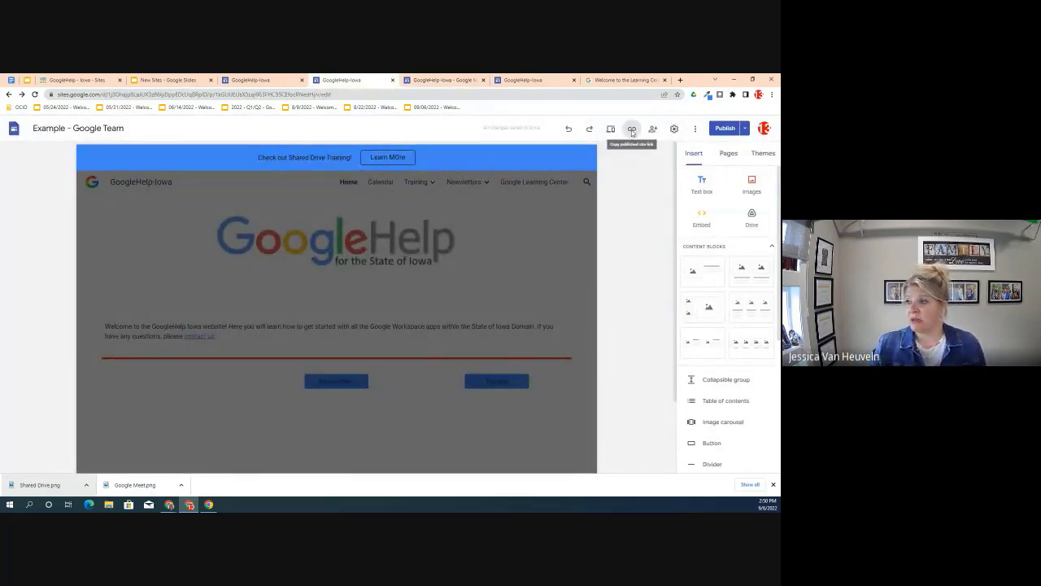
left_click(421, 307)
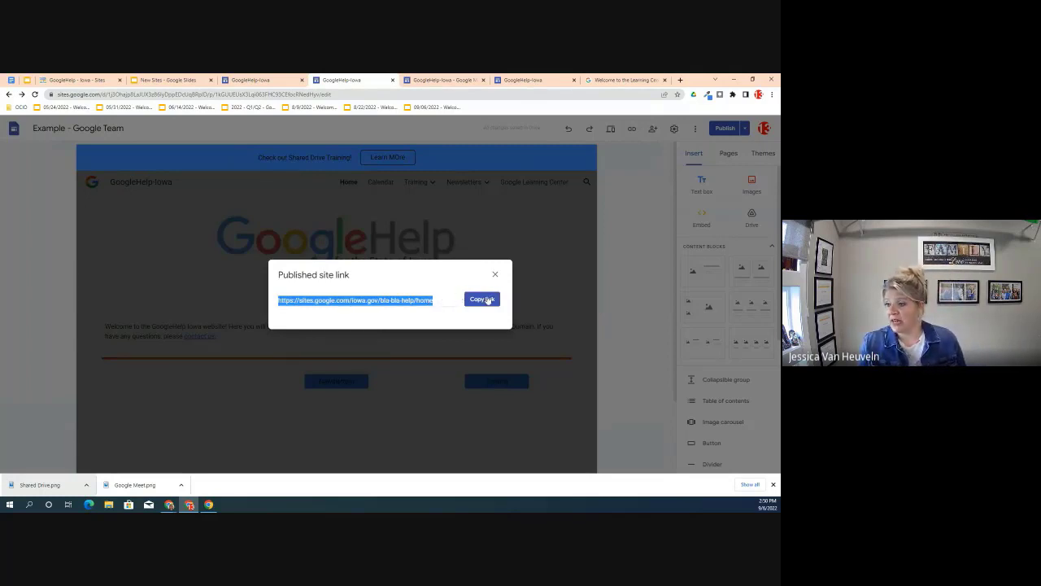
left_click(484, 298)
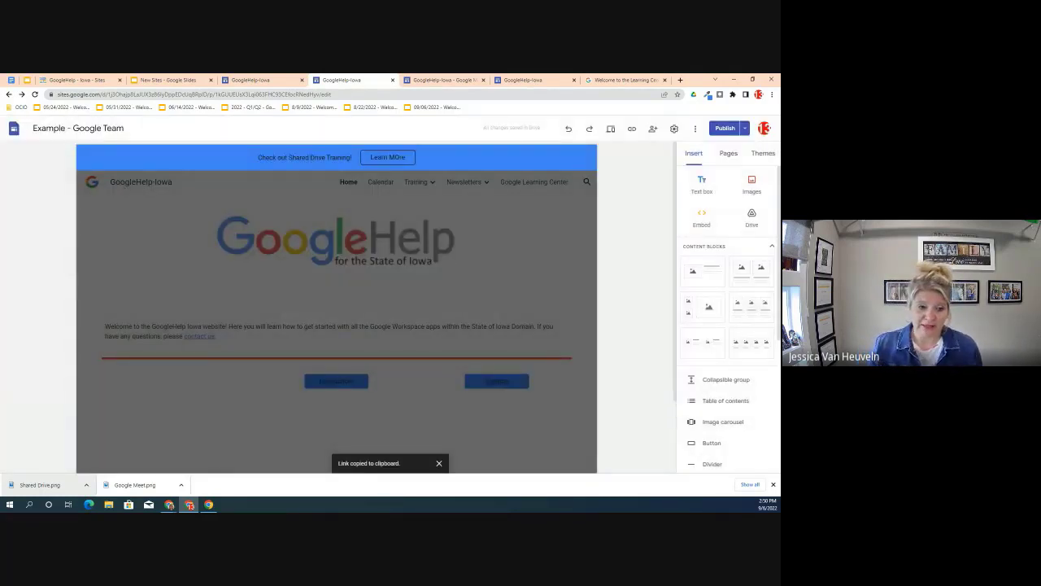
left_click(672, 128)
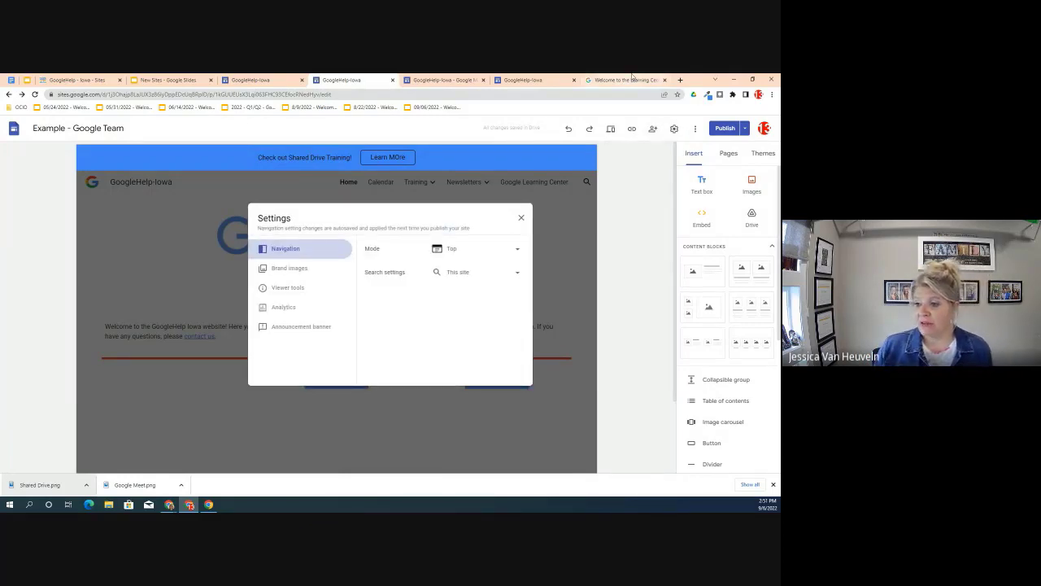
left_click(267, 271)
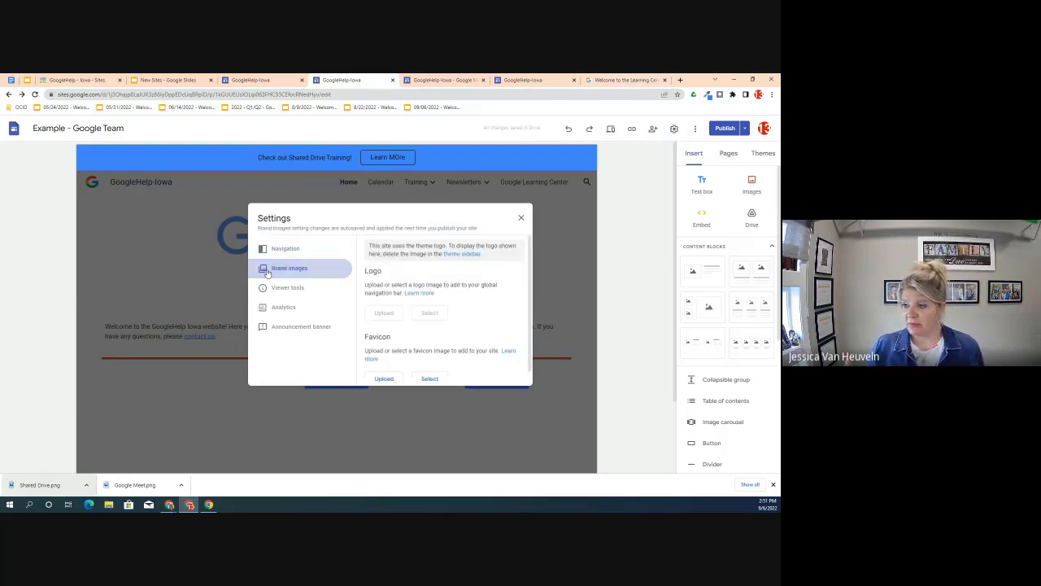
left_click(287, 312)
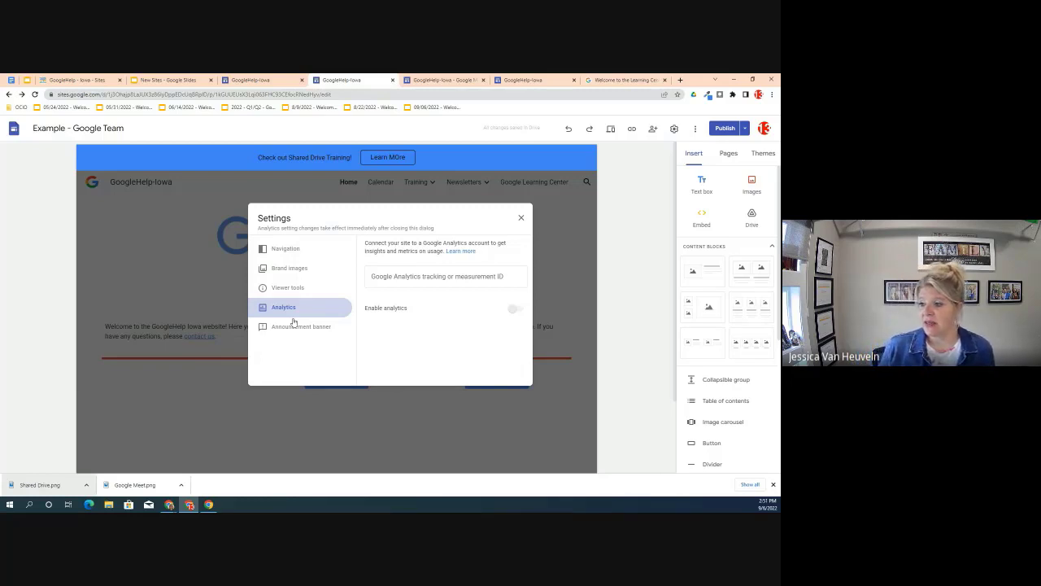
left_click(322, 333)
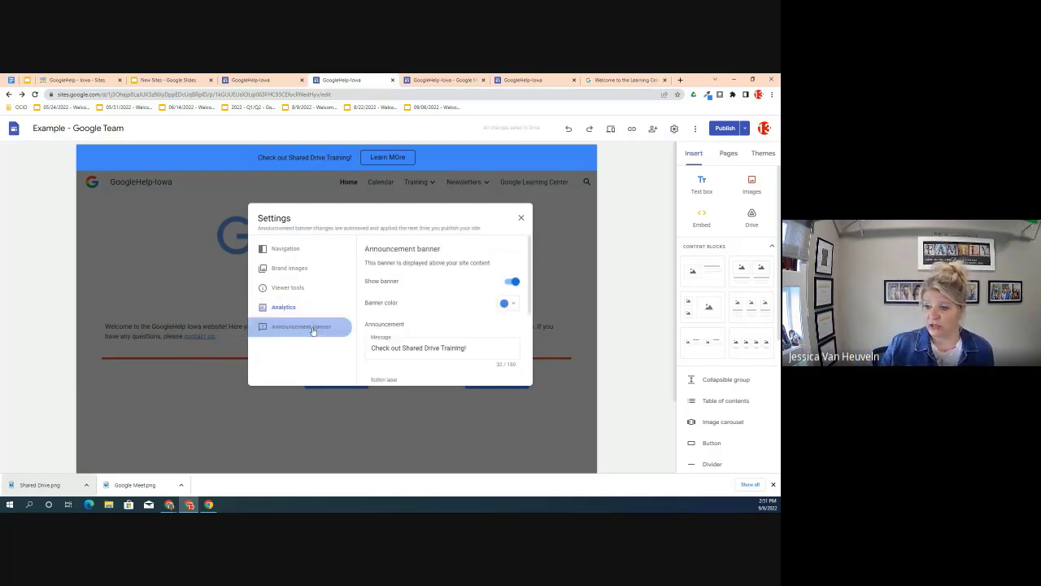
left_click(522, 217)
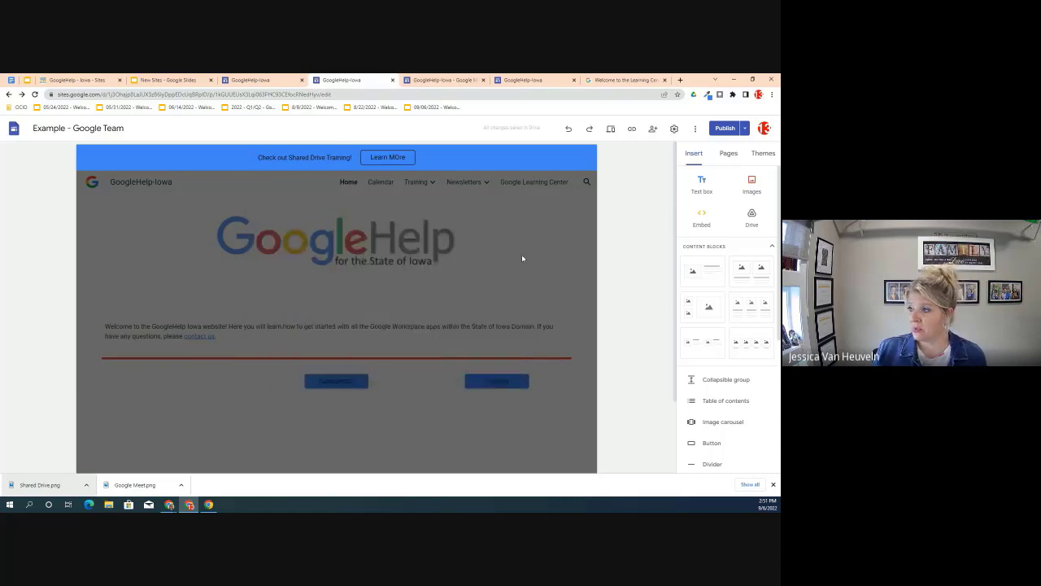
left_click(695, 129)
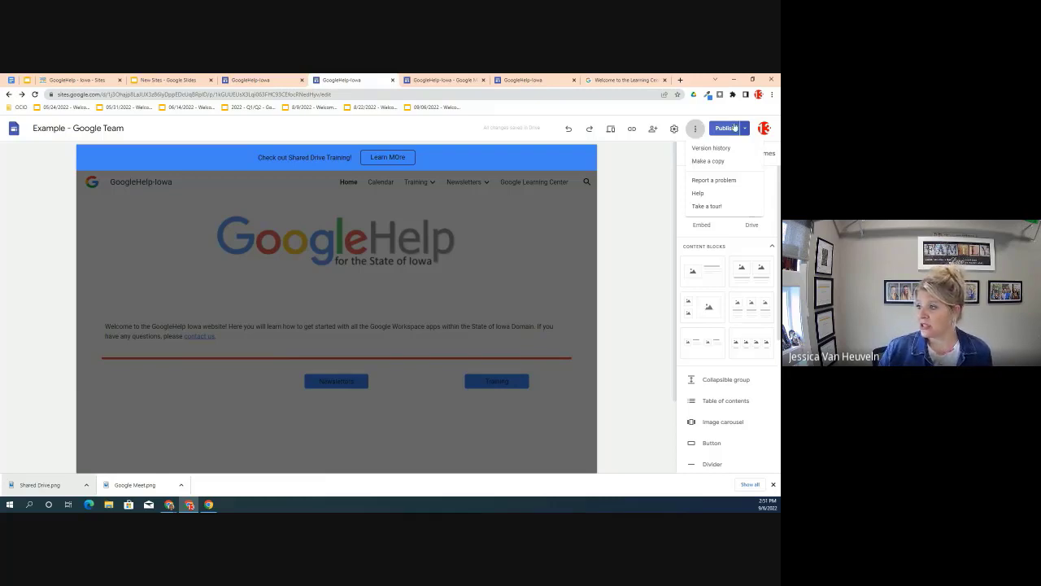
left_click(745, 130)
left_click(745, 130)
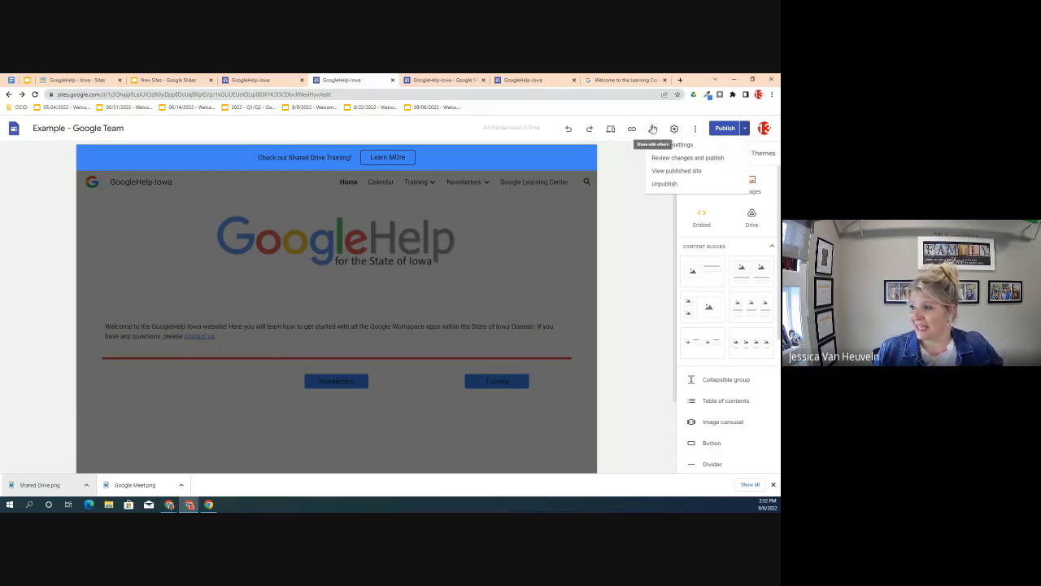
left_click(652, 129)
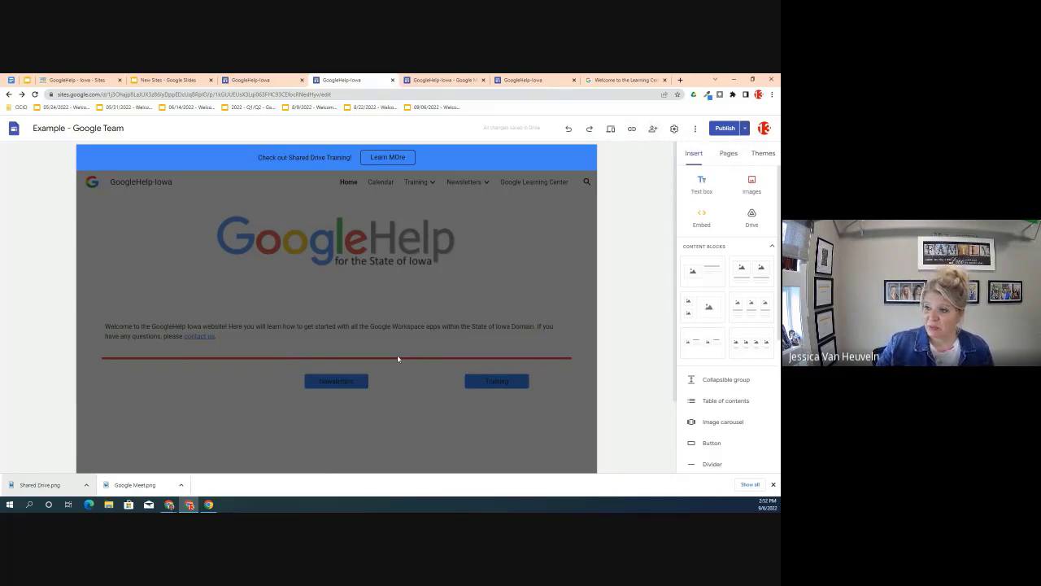
Review Example - Google Team's sharing: keep the draft Restricted, check published access, and view the group's role options.
left_click(652, 129)
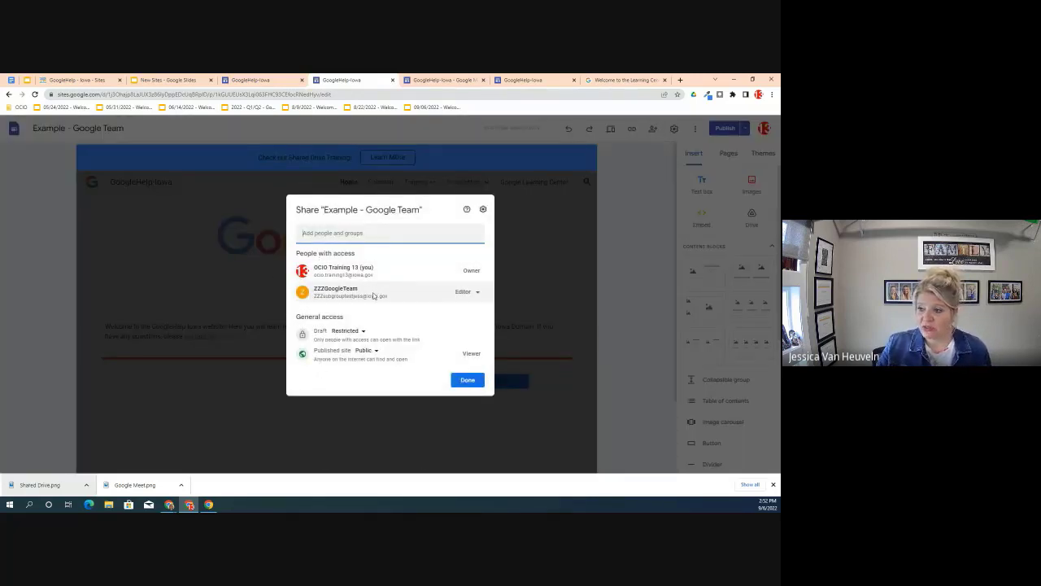
mouse_move(370, 296)
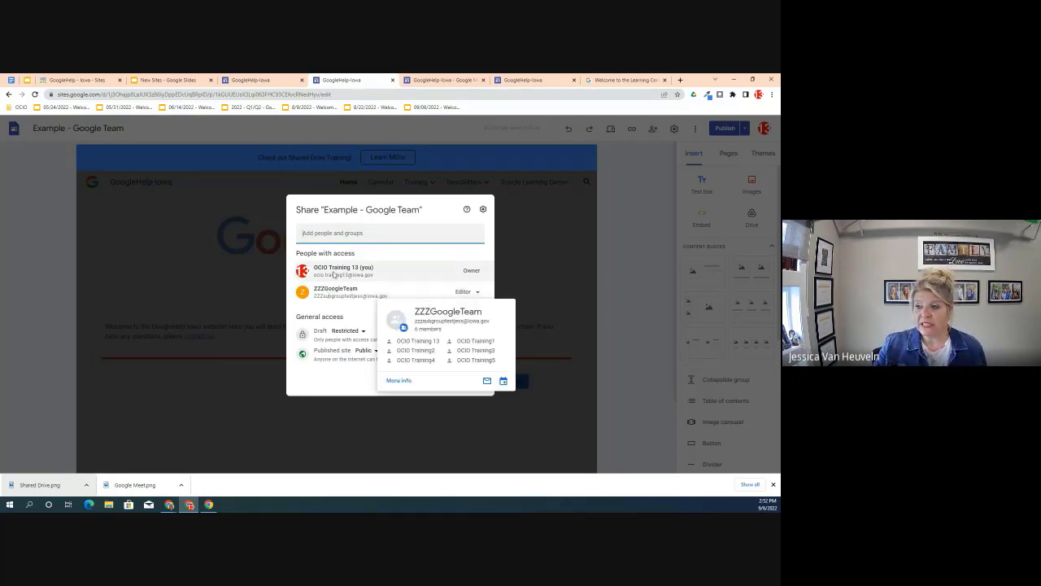
mouse_move(333, 275)
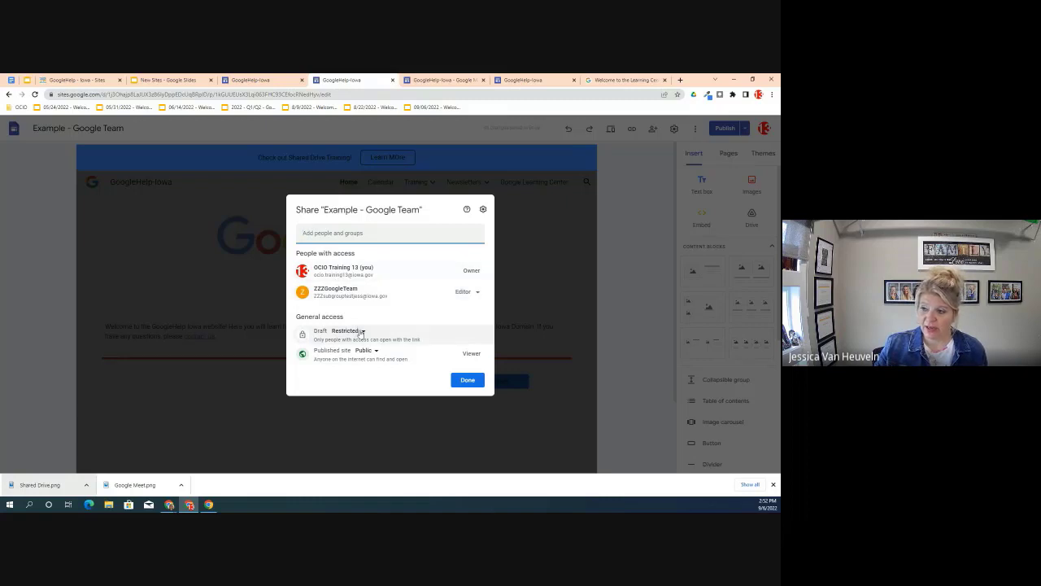
left_click(360, 331)
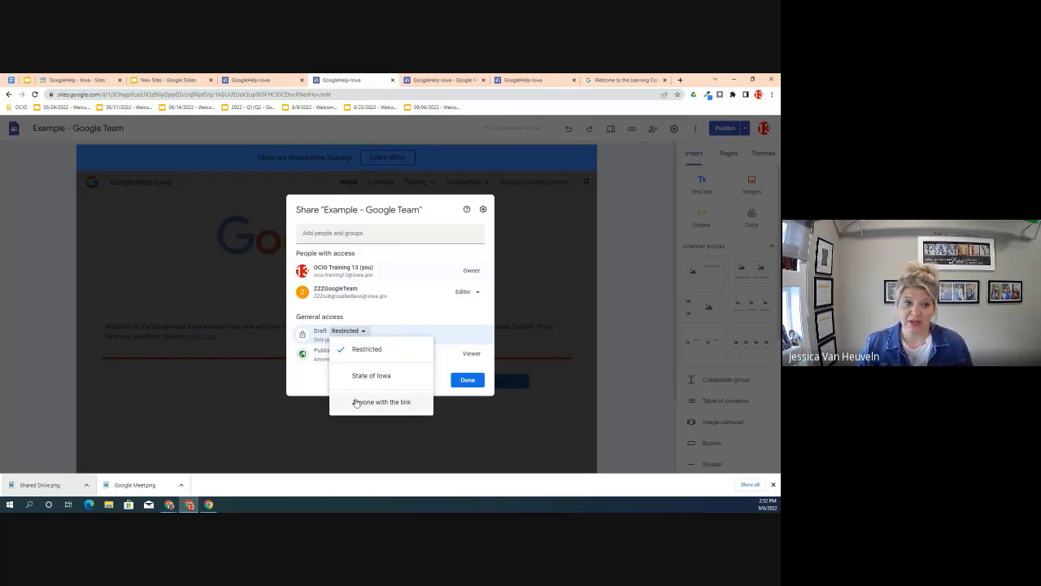
left_click(389, 314)
left_click(376, 350)
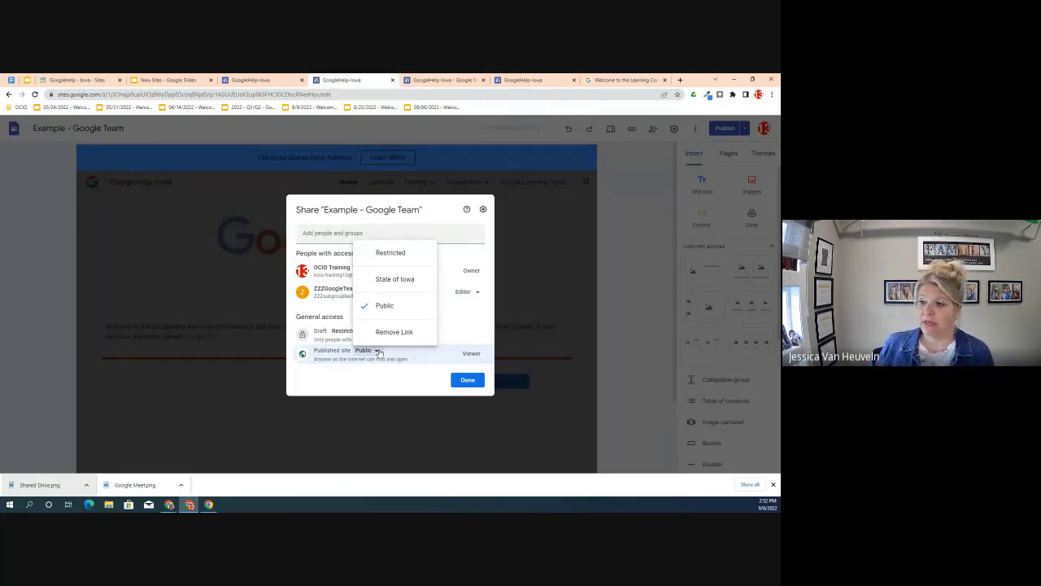
left_click(440, 234)
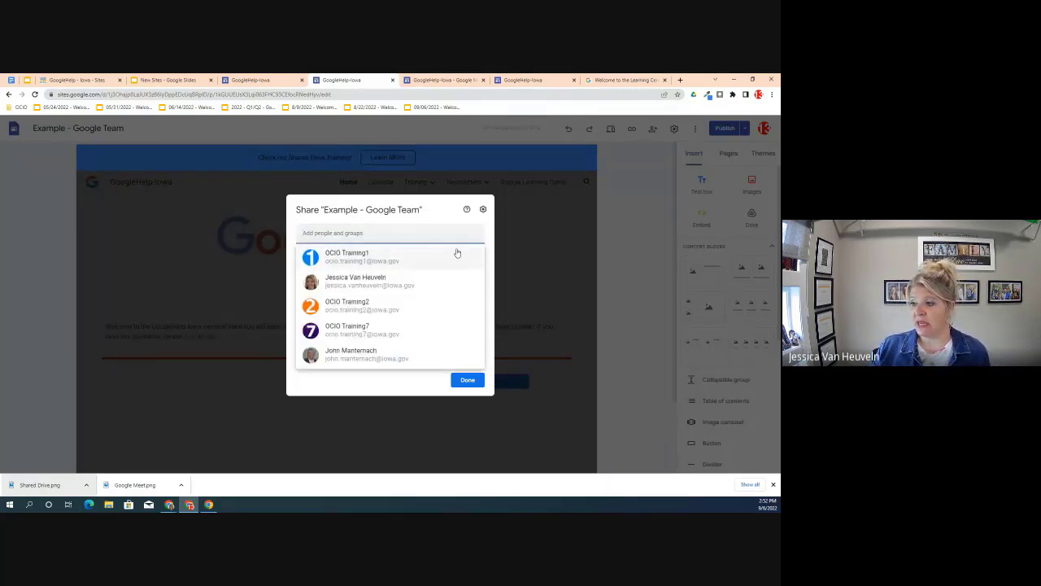
key("Escape")
left_click(479, 293)
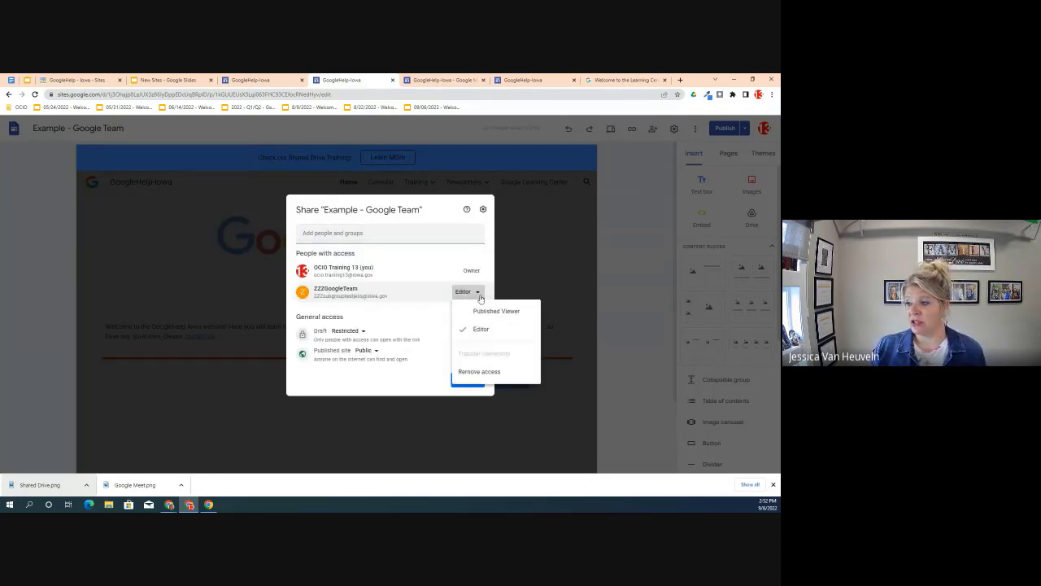